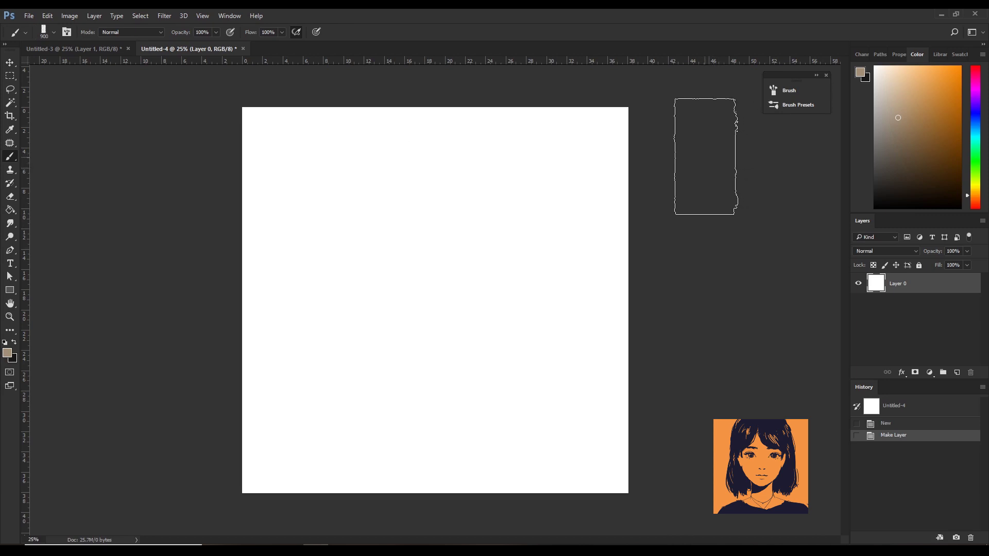
Cover the canvas top with broad beige strokes, then brush a lighter sampled beige over it.
mouse_move(707, 146)
left_mouse_down()
mouse_move(308, 160)
mouse_move(673, 165)
left_mouse_up()
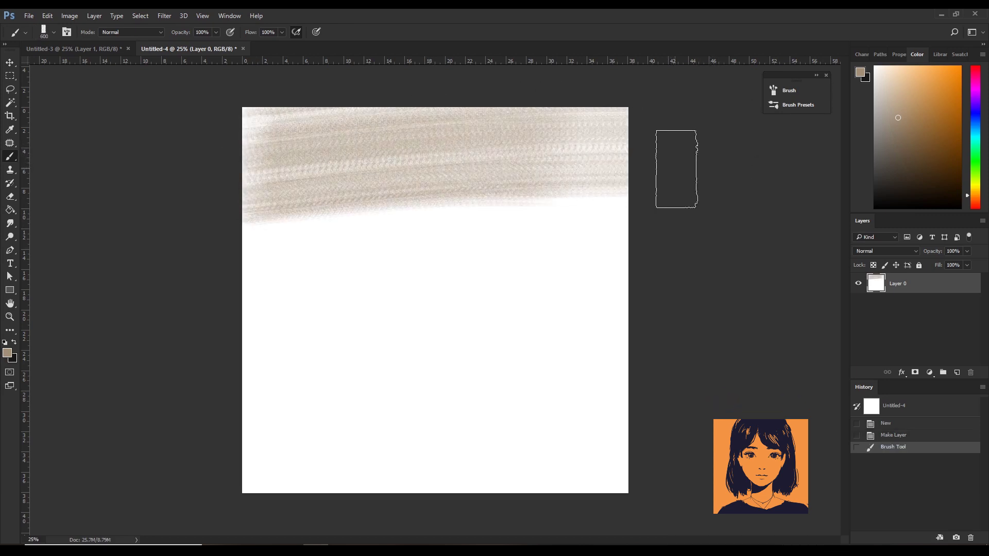
key("ctrl+z")
key("bracketleft")
mouse_move(596, 121)
left_mouse_down()
mouse_move(635, 142)
mouse_move(259, 224)
mouse_move(217, 290)
mouse_move(628, 354)
mouse_move(656, 421)
mouse_move(675, 418)
left_mouse_up()
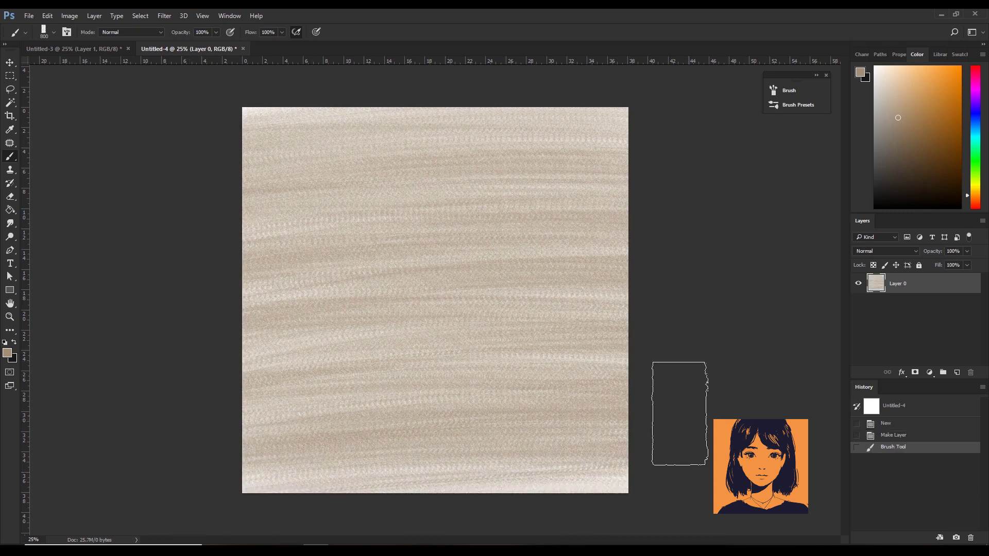
left_click(474, 378, "alt")
left_click_drag(509, 459, 442, 361)
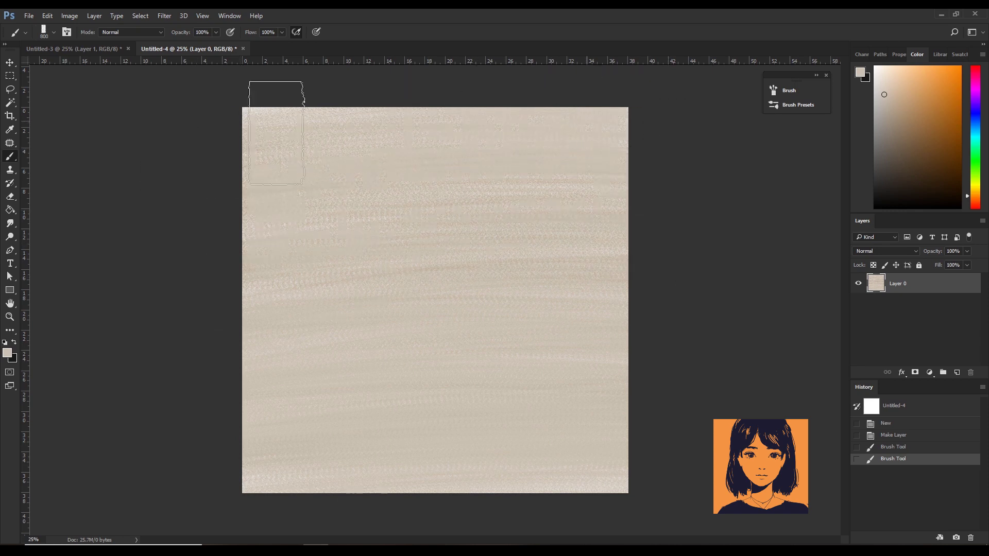
Blend more light strokes into the tan texture, lock Layer 0 and add Layer 1 above.
left_click_drag(275, 131, 271, 292)
left_click(545, 289)
left_click(920, 266)
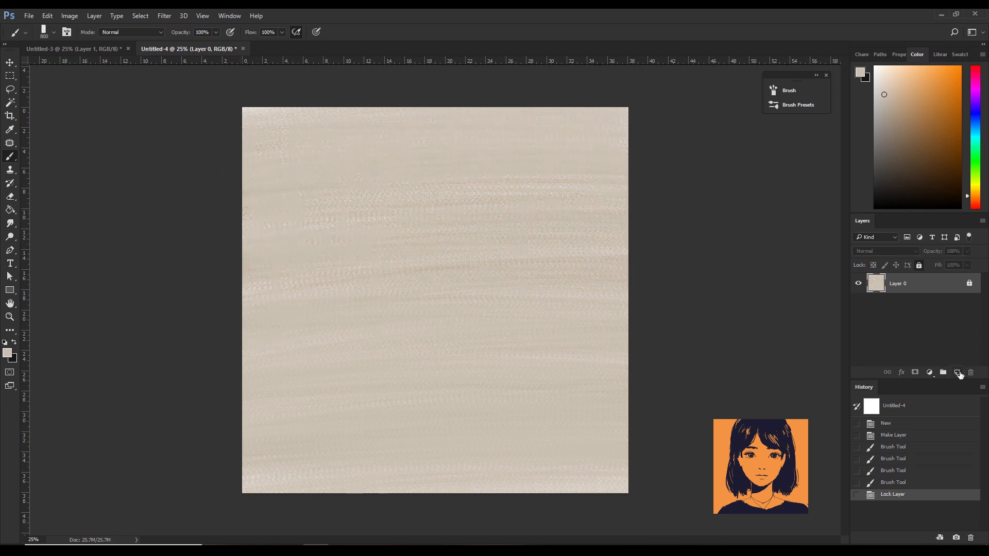
left_click(956, 372)
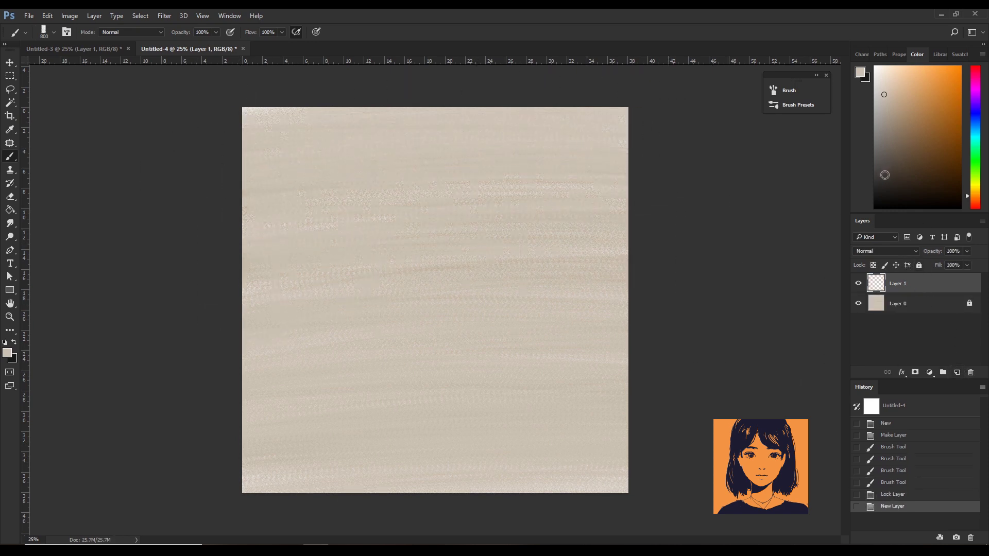
Switch to a dark grey, smaller brush and draw a short mouth stroke.
left_click(884, 176)
key("bracketleft")
key("bracketleft")
key("bracketleft")
key("bracketleft")
key("bracketleft")
key("bracketleft")
key("bracketleft")
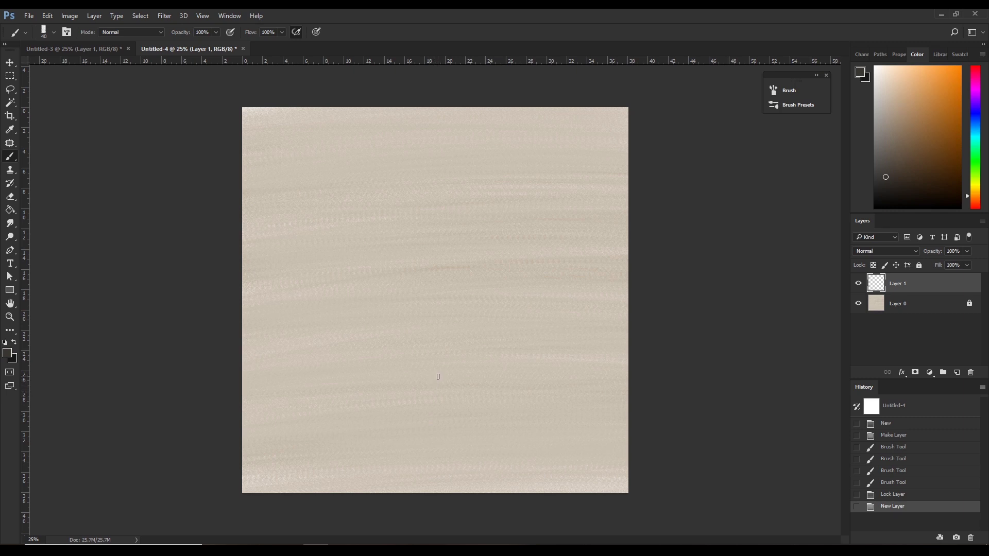
left_click_drag(433, 374, 450, 375)
key("ctrl+z")
key("ctrl+z")
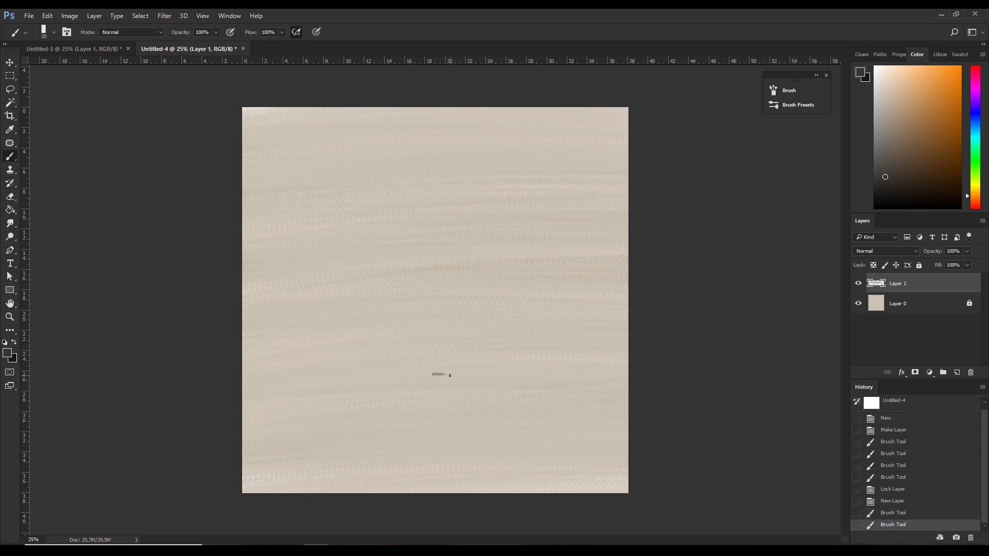
Draw a straight horizontal eye line across the face at eye level.
left_click(439, 245)
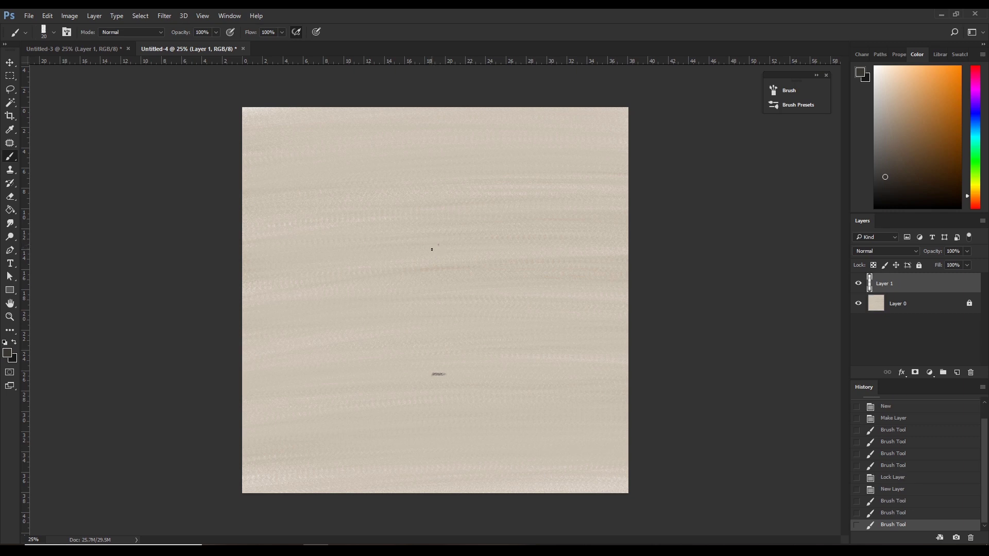
left_click(385, 244, "shift")
left_click(459, 245, "shift")
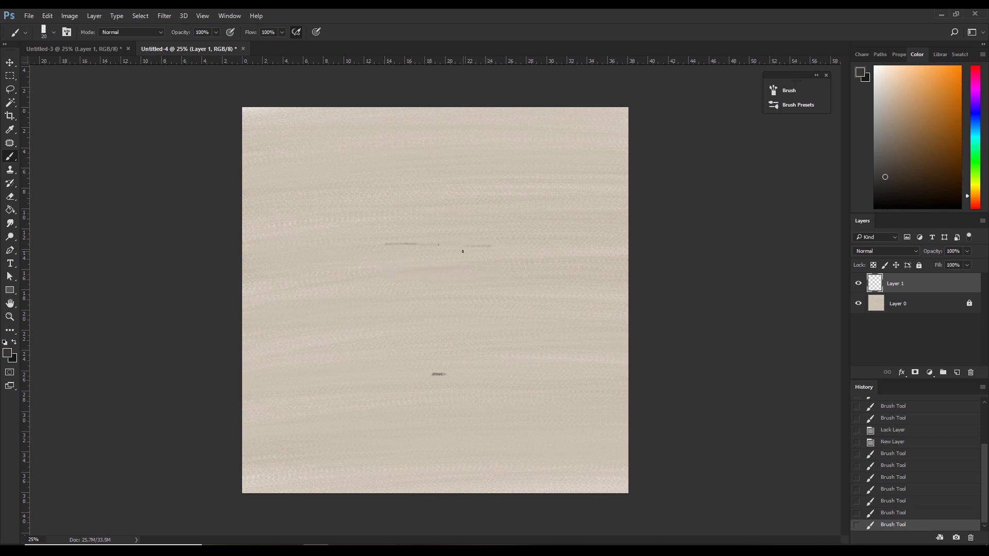
left_click_drag(459, 244, 496, 244)
key("e")
key("b")
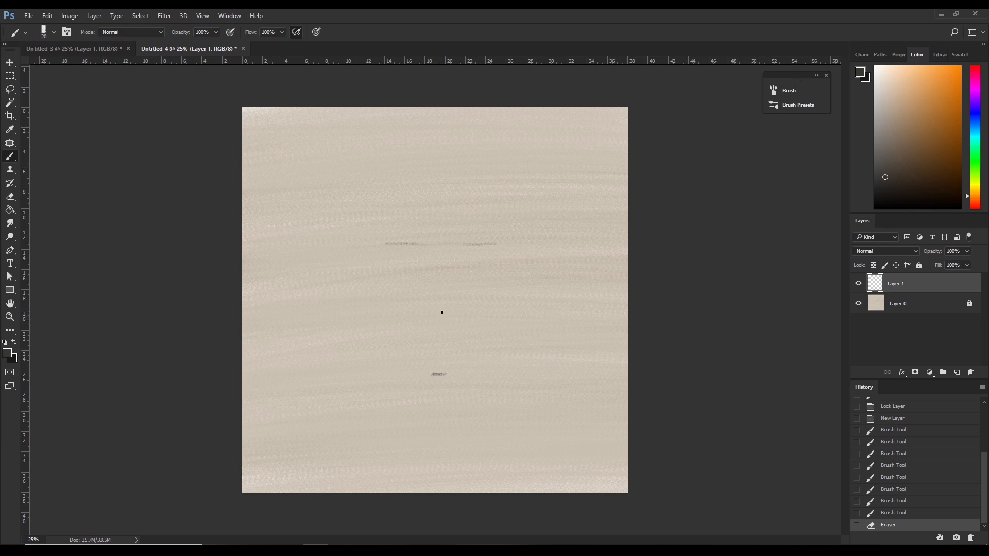
Dab and join nose points into a dark V-shaped stroke.
left_click(442, 312)
left_click(441, 312)
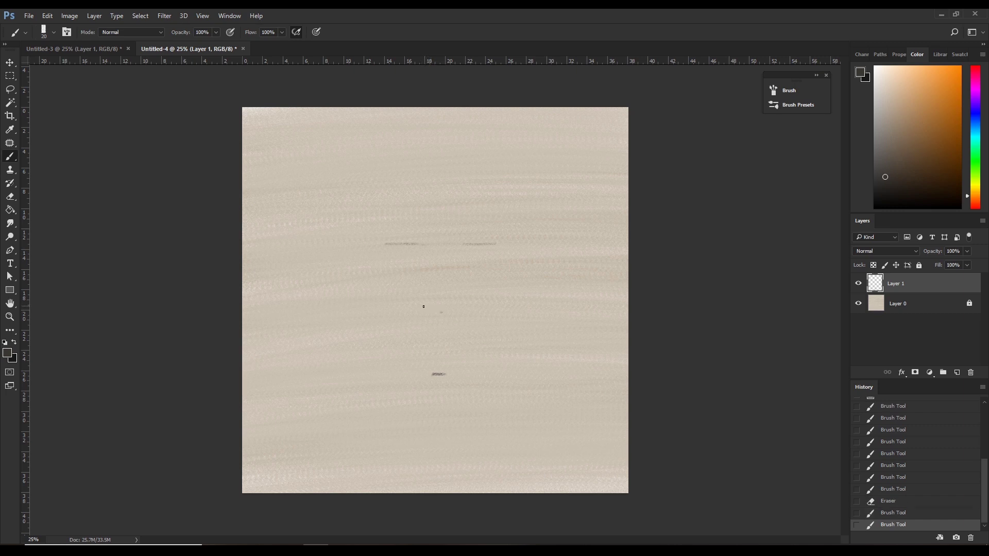
left_click(441, 313, "shift")
left_click(425, 305)
left_click(458, 305, "shift")
Lasso and Free Transform the face marks, then the V-shaped stroke, to resize them.
key("l")
left_click_drag(510, 248, 502, 321)
key("ctrl+t")
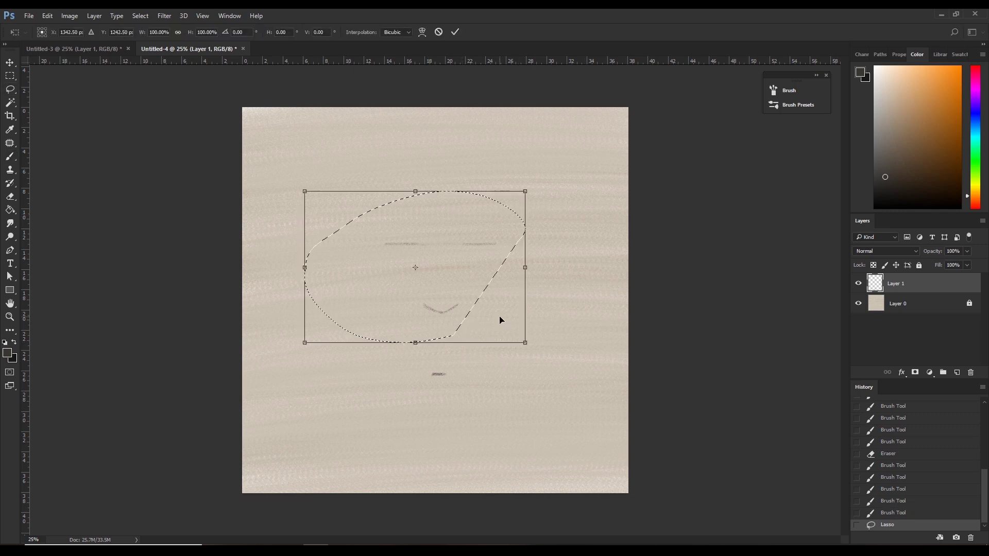
key("Return")
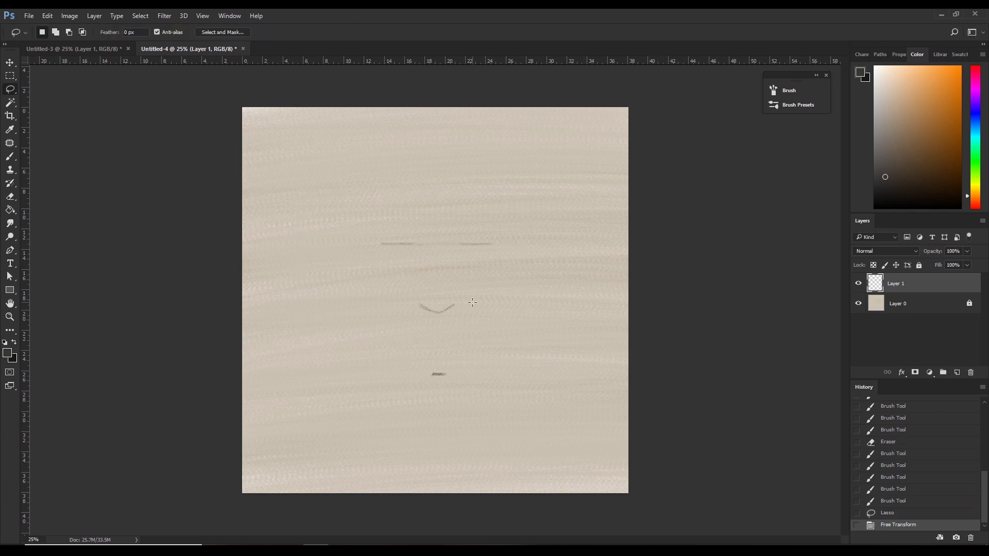
key("ctrl+d")
left_click_drag(422, 286, 446, 290)
key("ctrl+t")
key("Return")
key("ctrl+d")
key("b")
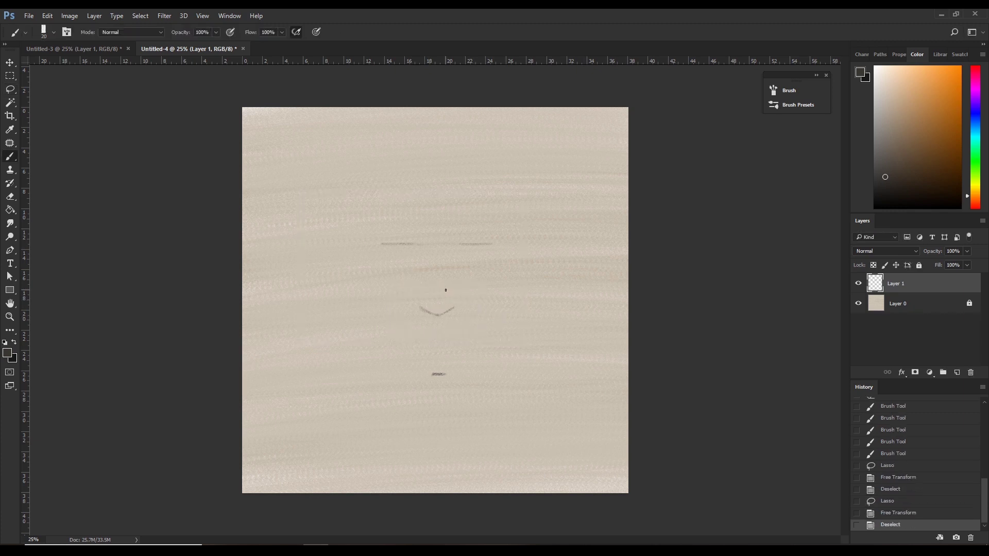
Lasso the eye lines and stretch them wider with Free Transform.
key("l")
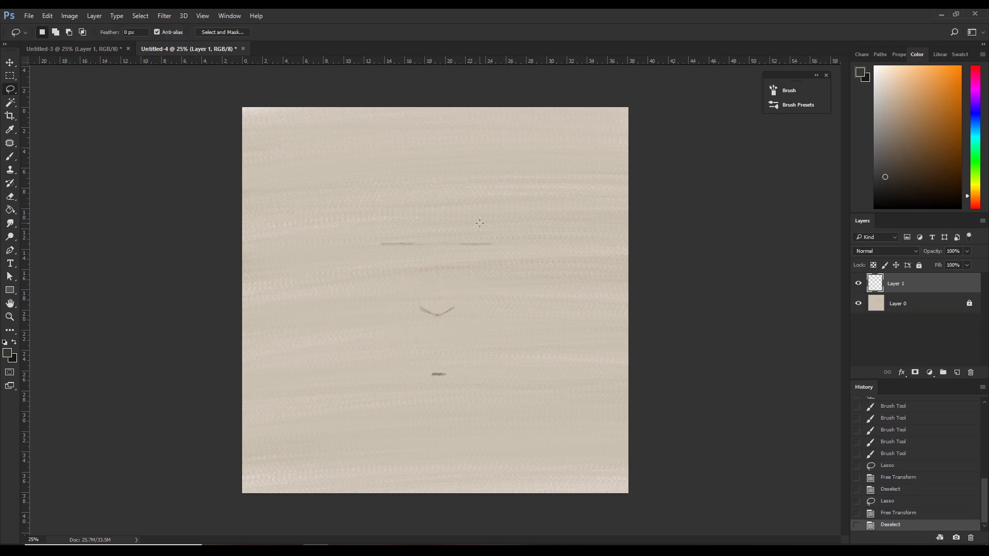
mouse_move(497, 219)
left_mouse_down()
mouse_move(492, 232)
mouse_move(514, 245)
left_mouse_up()
key("ctrl+t")
key("Return")
key("ctrl+d")
key("b")
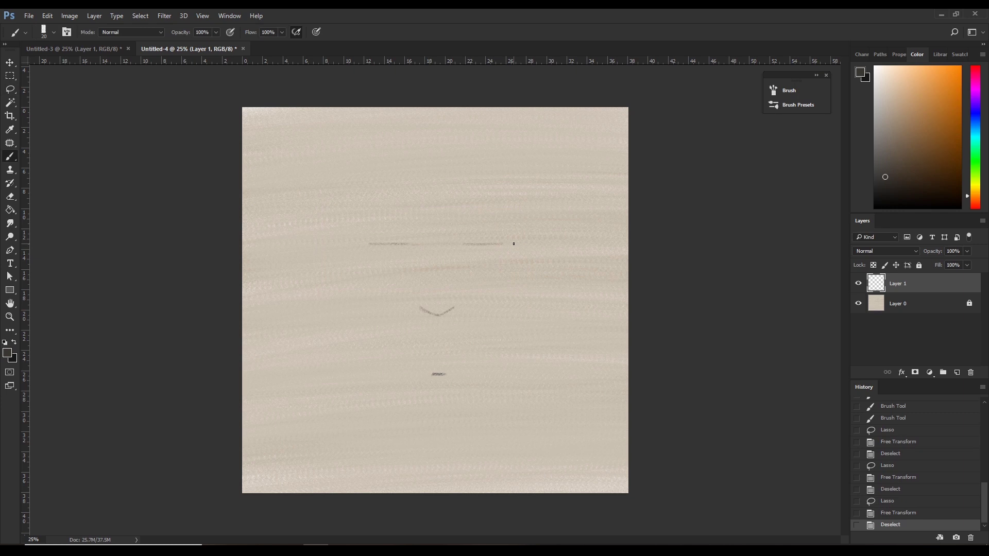
Select the V-shaped stroke for another transform, then cancel it and return to the brush.
key("l")
left_click_drag(437, 285, 436, 288)
key("ctrl+t")
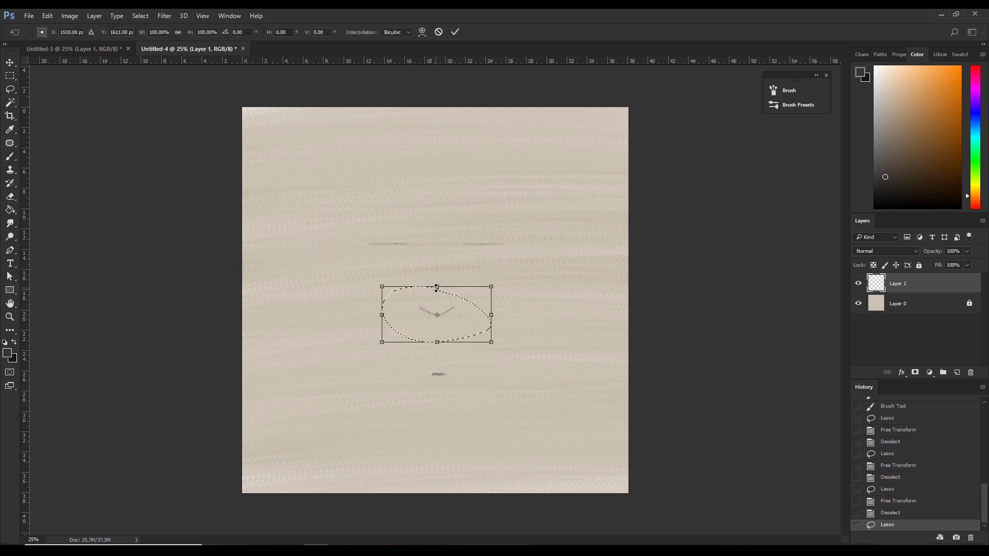
key("Escape")
key("b")
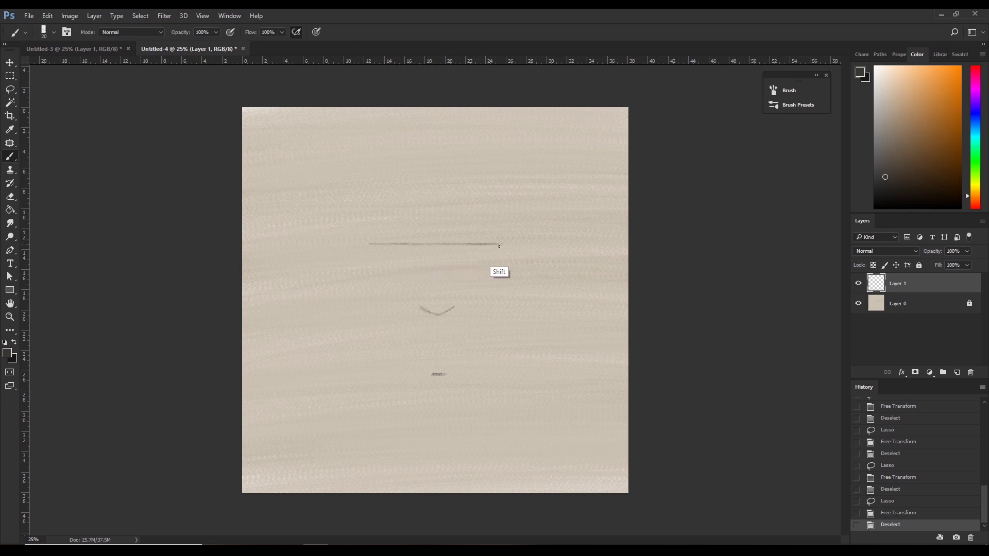
Extend the eye line rightward and add vertical marks at its middle, left and right ends.
left_click_drag(500, 245, 506, 245)
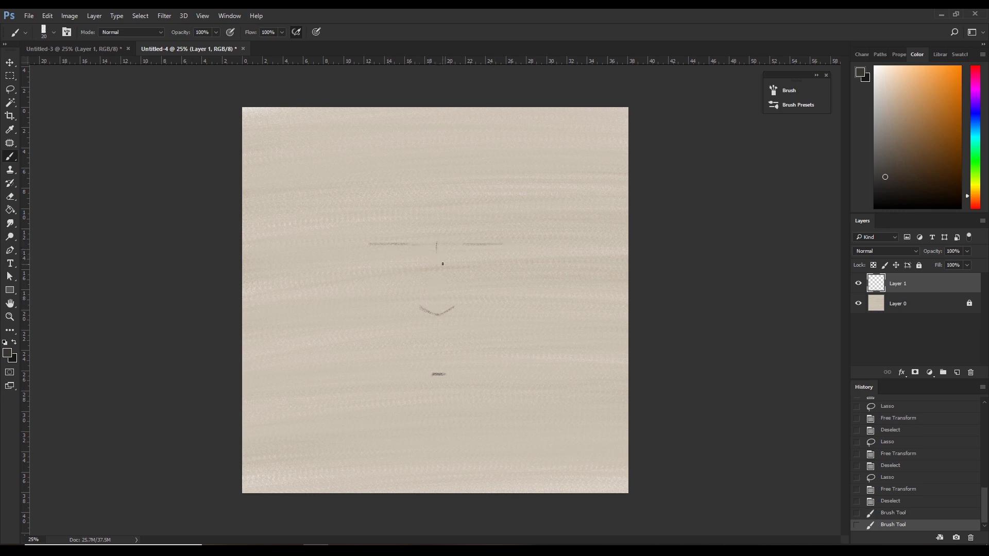
left_click_drag(436, 247, 437, 240)
left_click_drag(379, 241, 378, 248)
key("e")
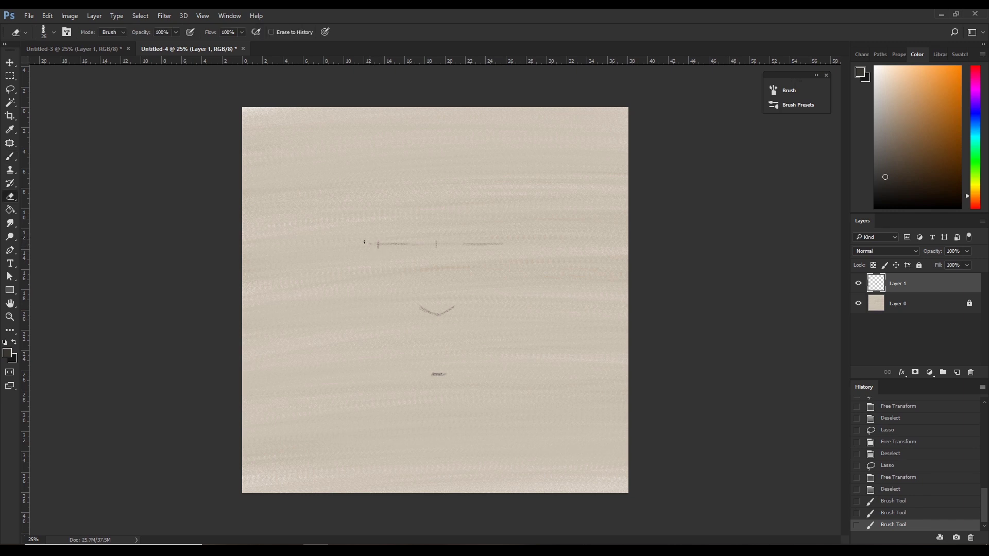
left_click(382, 251)
key("b")
left_click(439, 251)
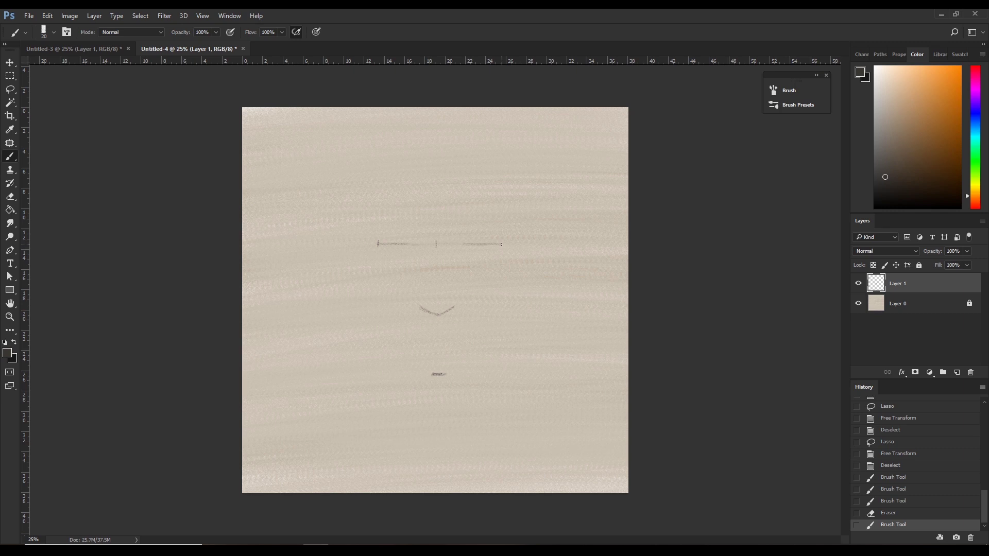
left_click(502, 242)
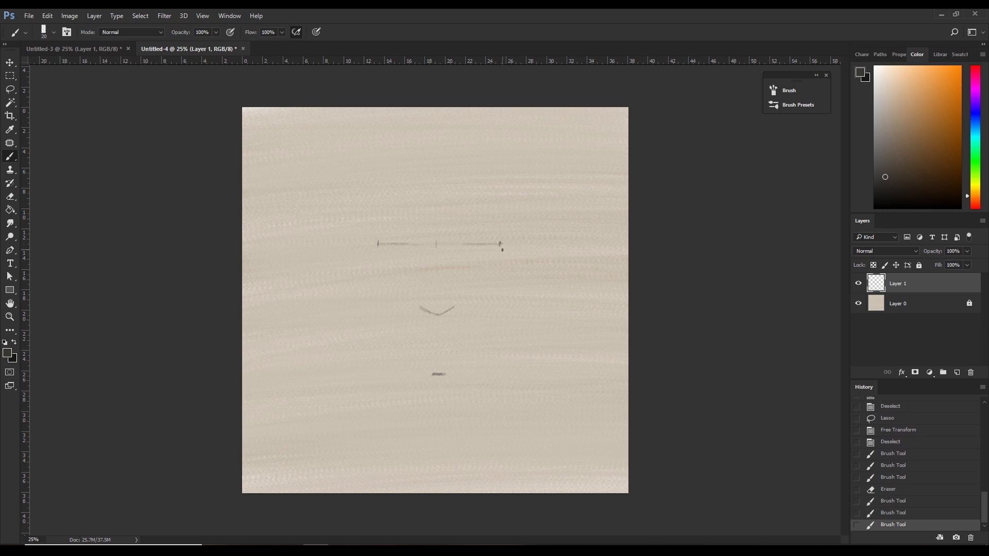
Erase and redraw the right-end tick, trimming stray bits along the eye line.
key("e")
left_click(503, 244)
key("b")
left_click(498, 244)
key("e")
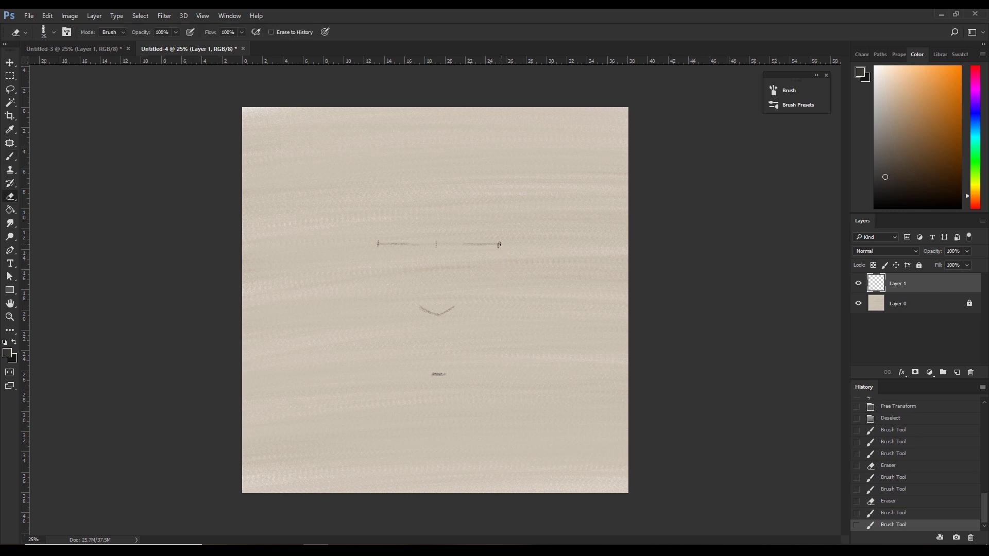
left_click(484, 252)
left_click(437, 255)
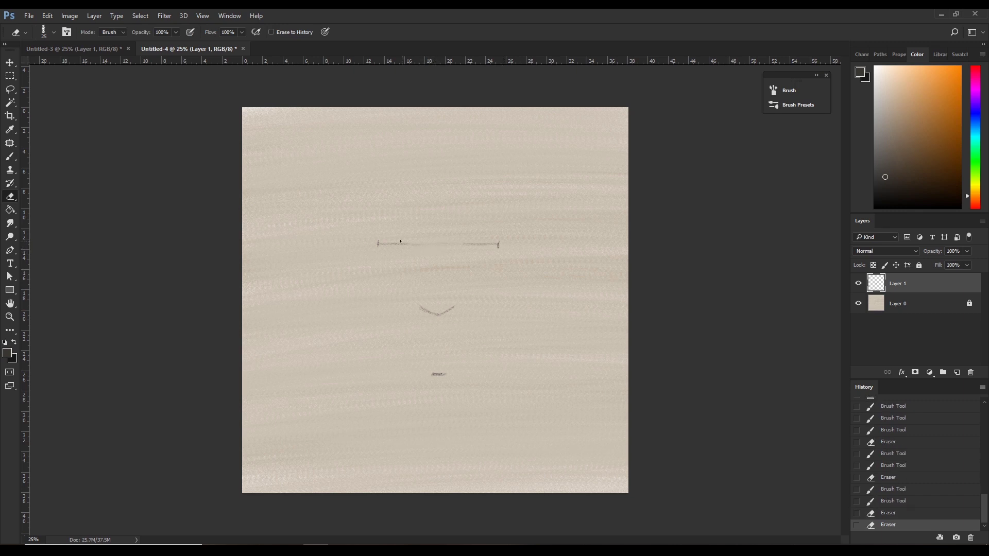
left_click(379, 242)
key("b")
Draw downward ticks at both line ends and erase the middle, splitting it into two eye strokes.
left_click_drag(378, 242, 377, 258)
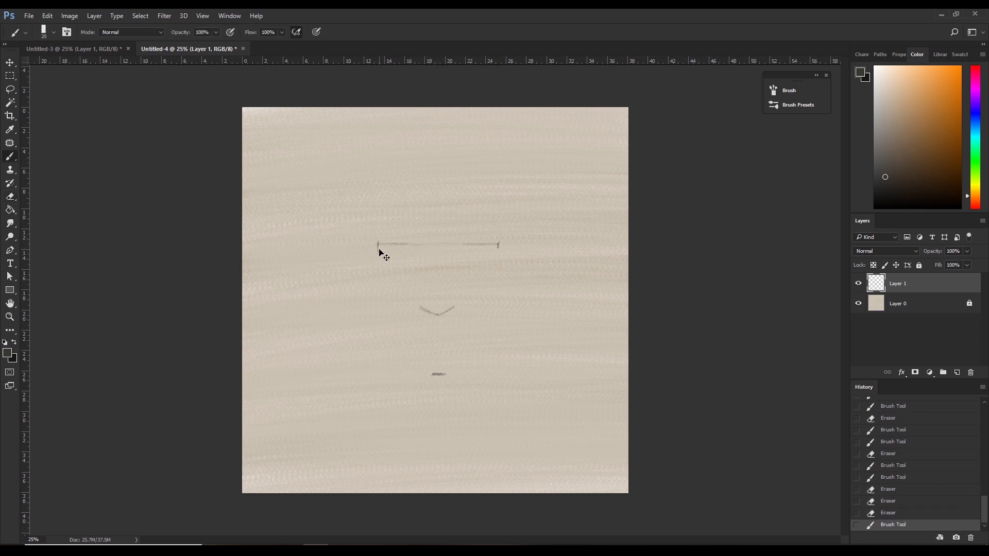
left_click(498, 245)
left_click_drag(498, 244, 499, 263)
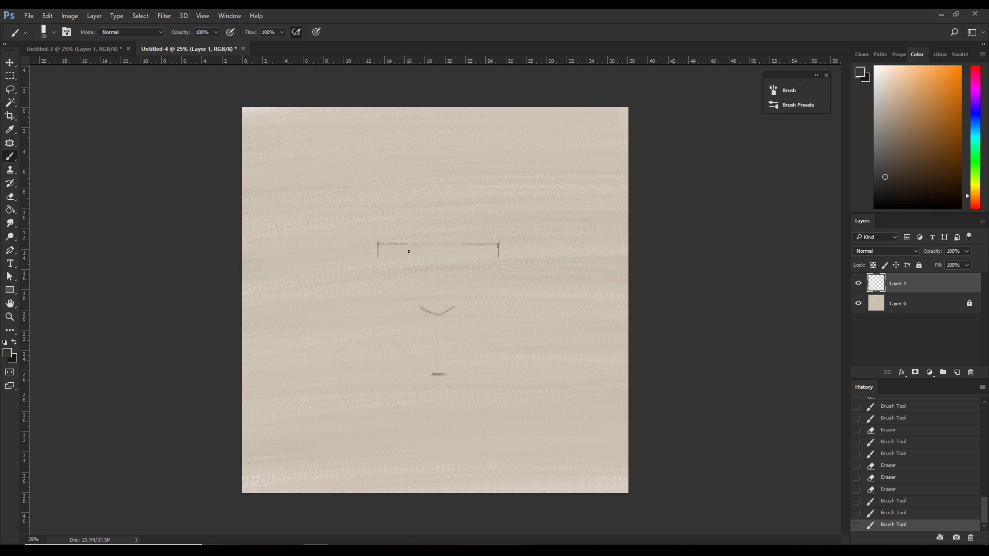
key("e")
left_click(498, 246)
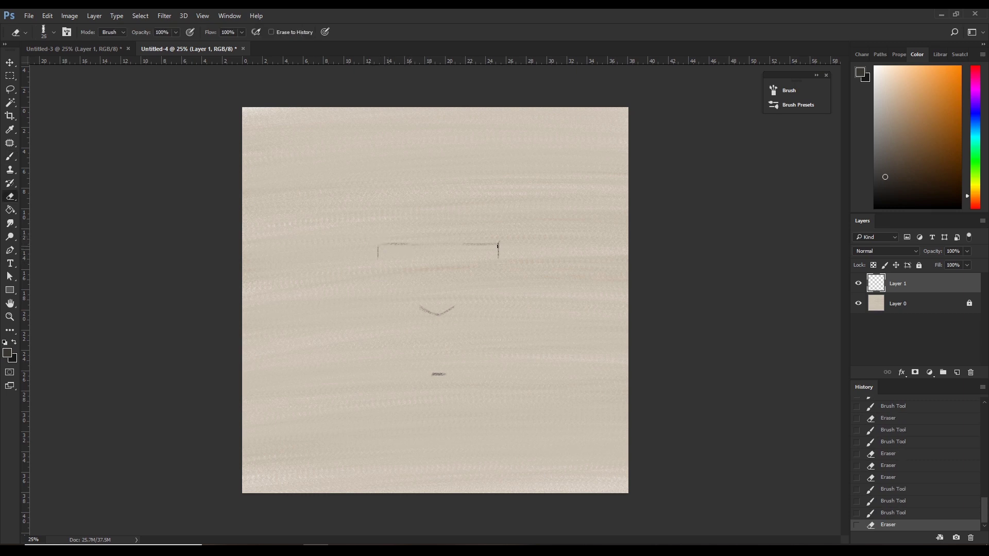
left_click(495, 240)
key("b")
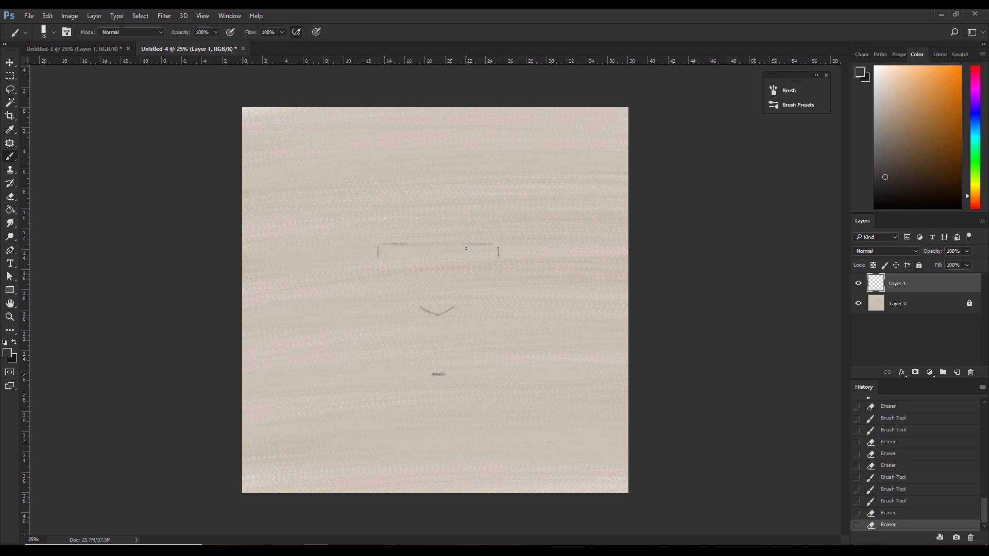
key("e")
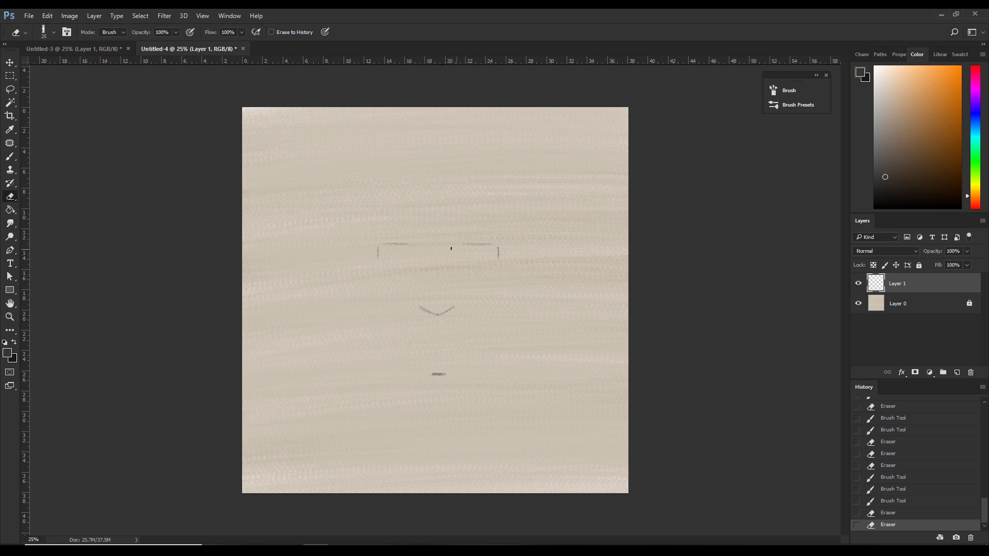
left_click(451, 249)
key("b")
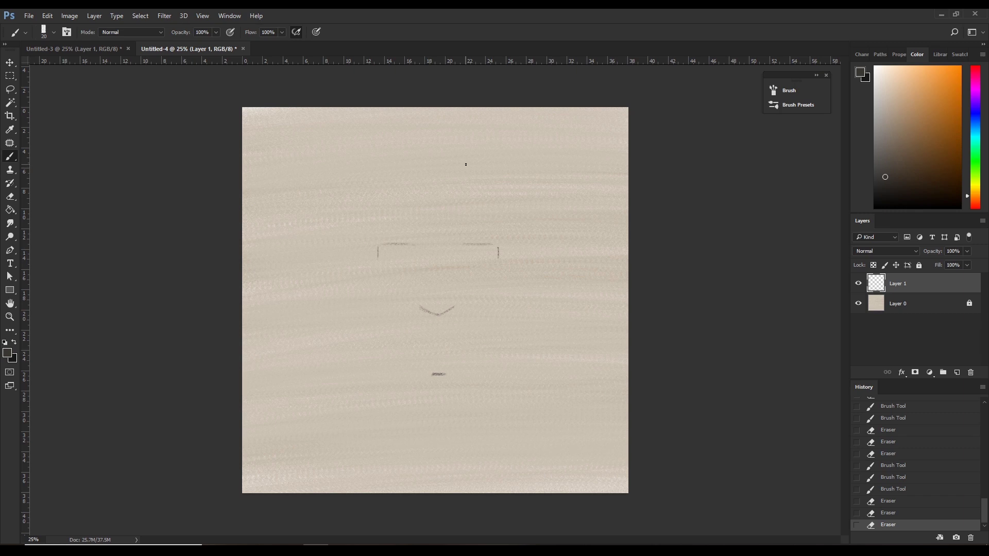
Sketch a short peaked mark at the top of the head.
left_click_drag(466, 158, 465, 164)
left_click_drag(466, 163, 464, 169)
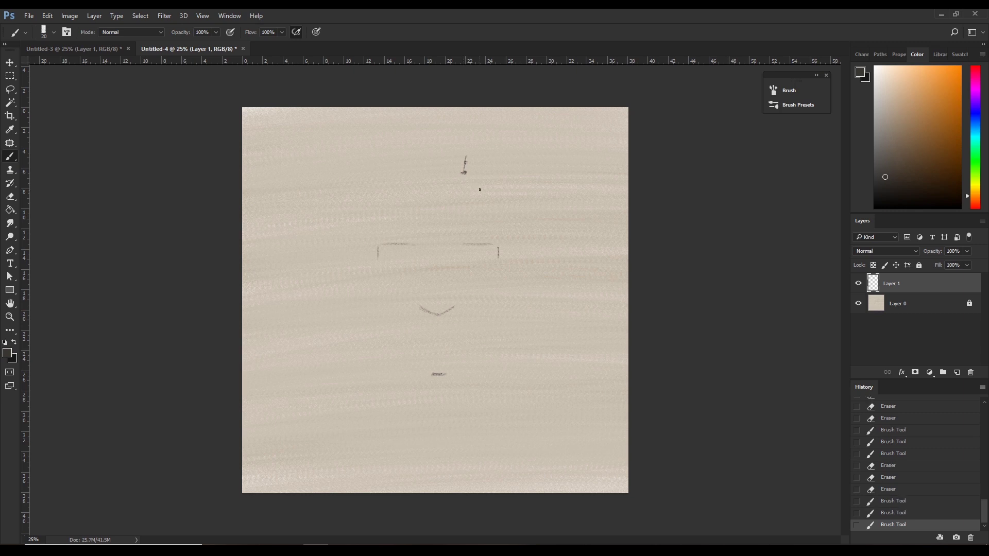
left_click(465, 167)
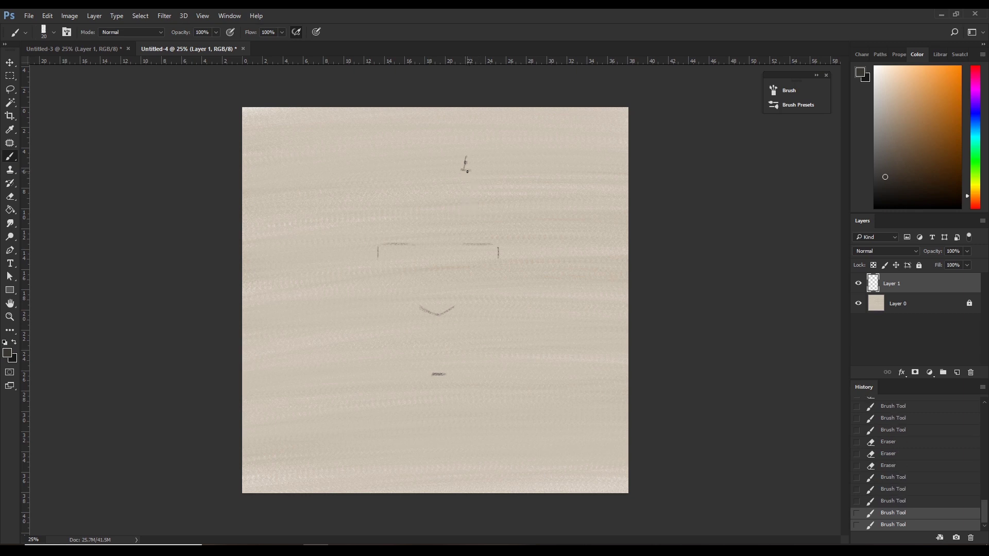
left_click(466, 169)
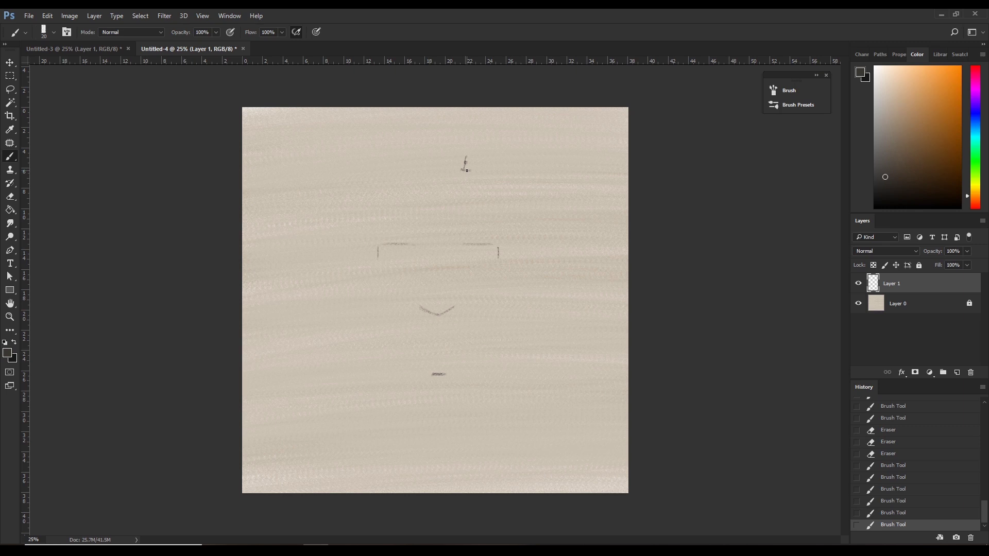
mouse_move(465, 168)
left_mouse_down()
mouse_move(486, 192)
mouse_move(413, 196)
left_mouse_up()
key("ctrl+z")
left_click(460, 167)
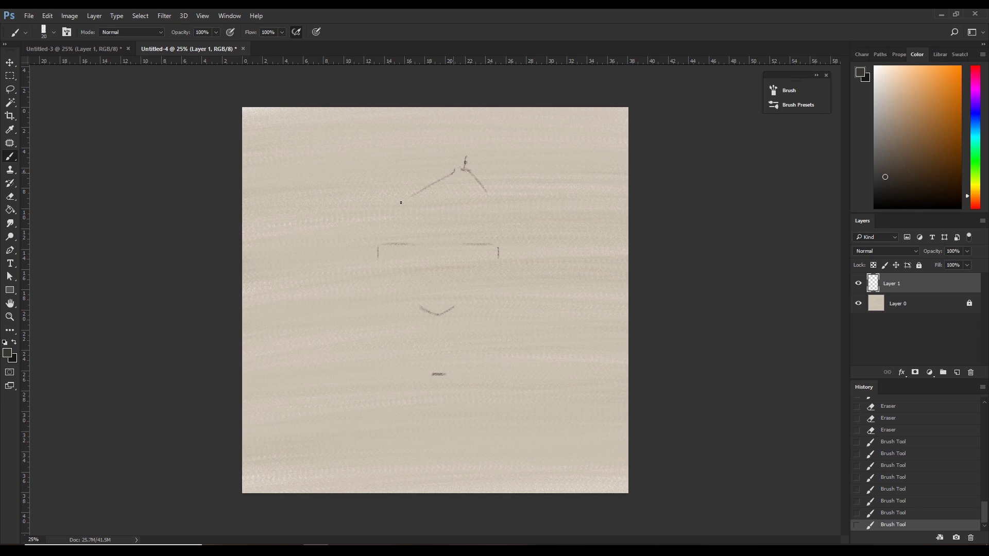
Tidy the head-top mark by alternately erasing and repainting parts of it.
key("e")
mouse_move(464, 159)
left_mouse_down()
mouse_move(464, 170)
mouse_move(464, 159)
left_mouse_up()
key("b")
left_click(464, 171)
key("e")
left_click(476, 174)
left_click(475, 174)
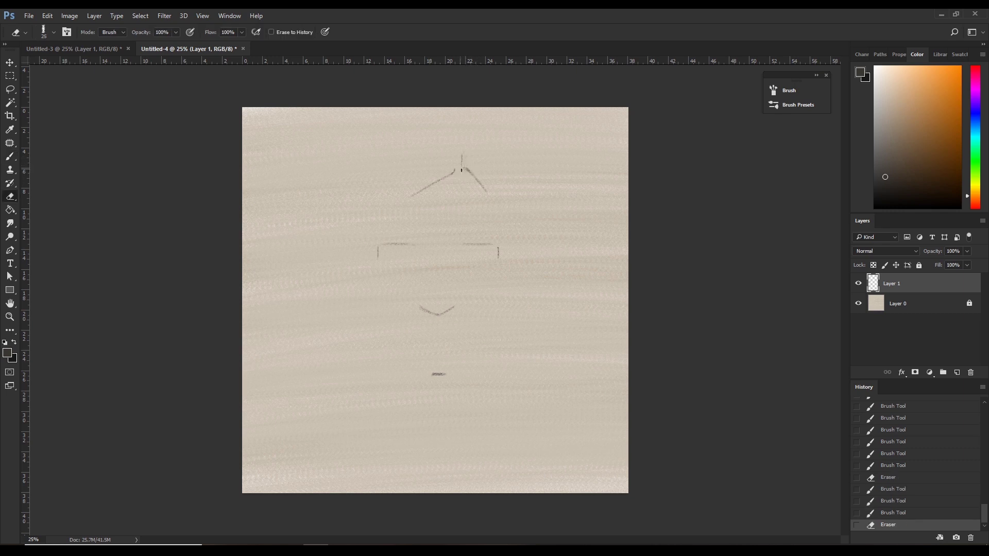
key("b")
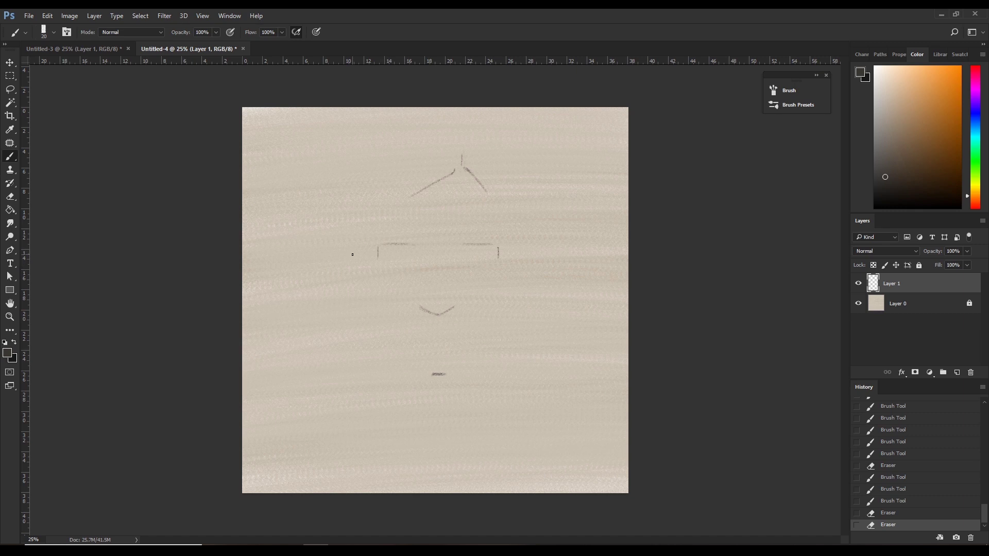
Add faint strokes left of the eyes and small ticks under the left and right eye lines.
left_click_drag(353, 254, 354, 257)
left_click_drag(355, 262, 423, 261)
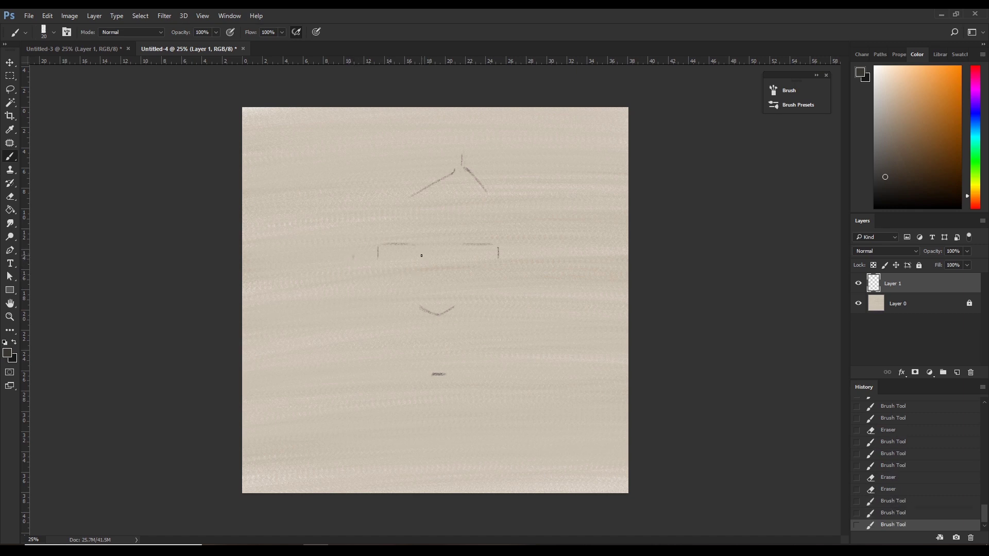
left_click(421, 252)
left_click(470, 289)
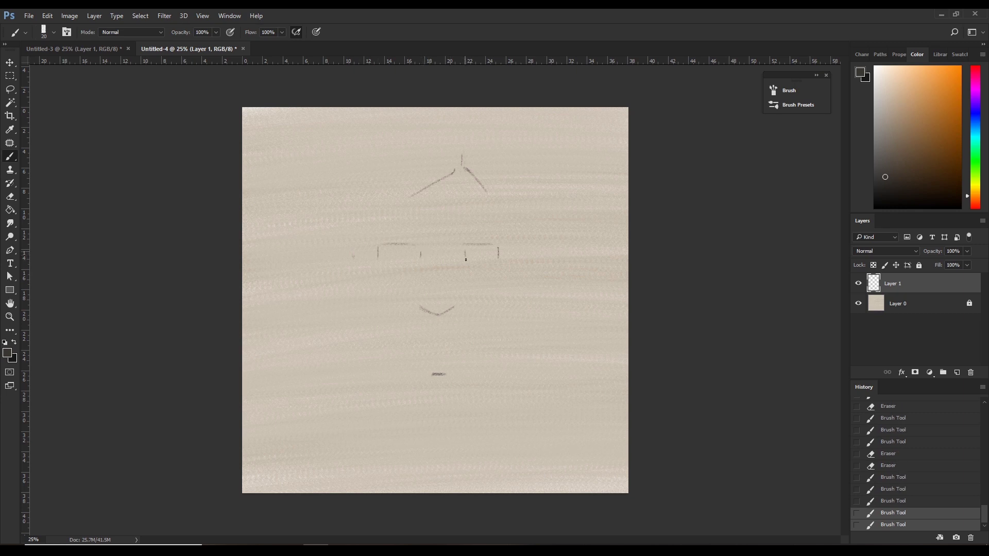
key("ctrl+z")
left_click_drag(457, 252, 458, 258)
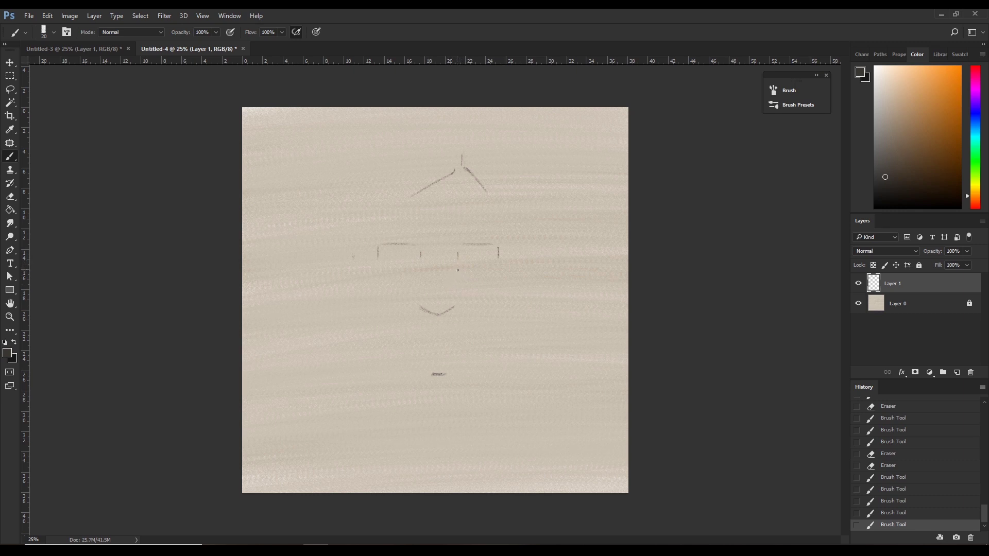
Lasso the left tick and transform it slightly left.
key("l")
key("ctrl+t")
mouse_move(409, 246)
left_mouse_down()
mouse_move(429, 268)
mouse_move(420, 258)
left_mouse_up()
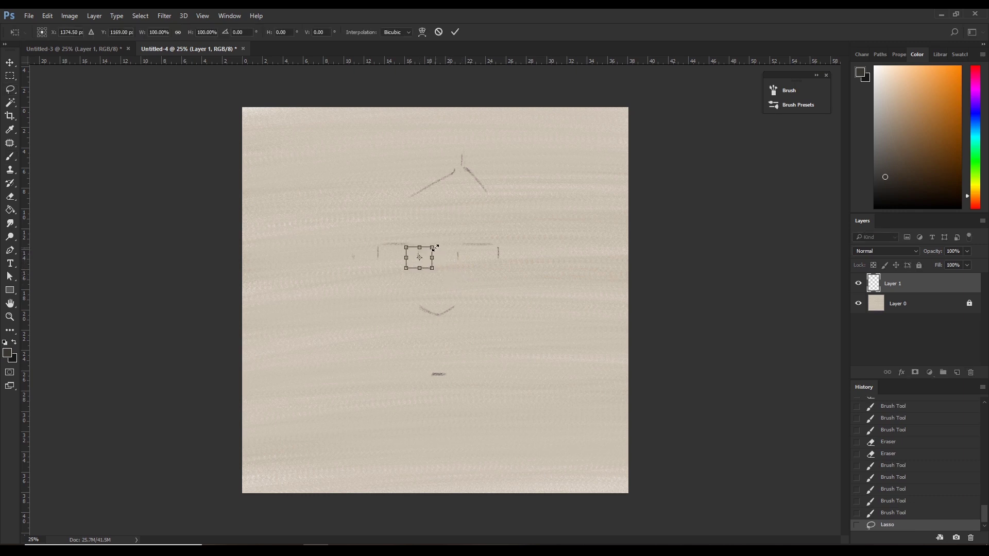
key("Return")
key("ctrl+d")
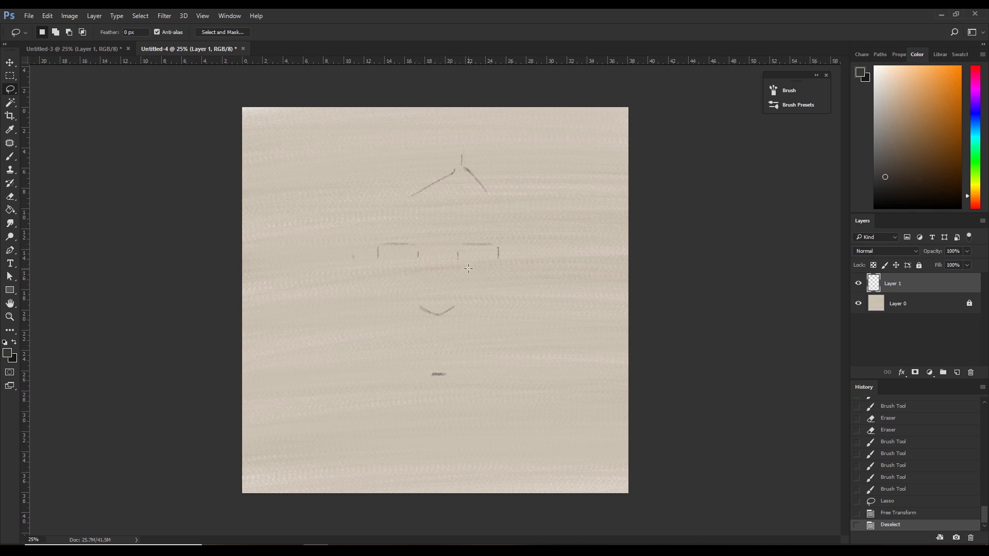
Nudge the right tick 10 px right and reposition the left tick again.
left_click_drag(466, 252, 473, 263)
key("ctrl+t")
key("shift+Right")
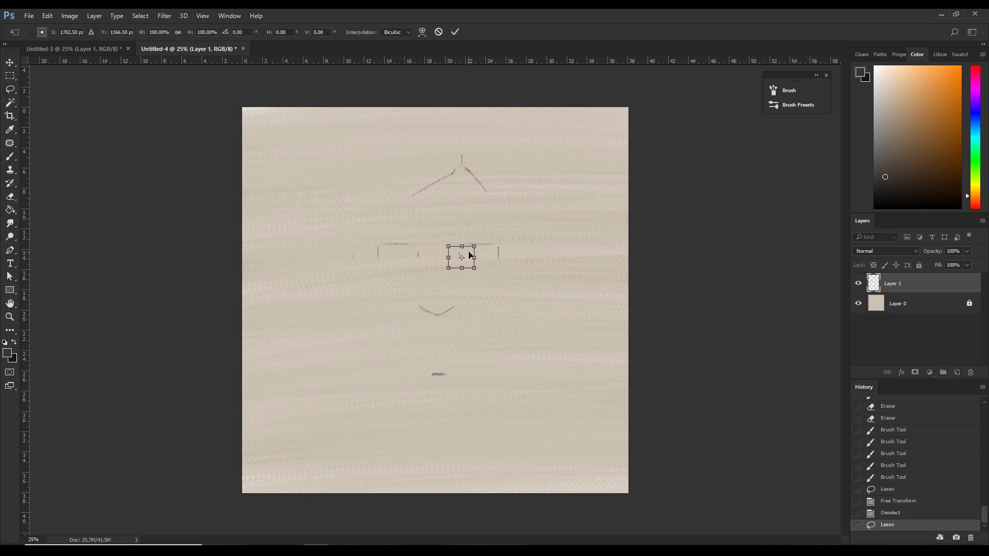
key("Return")
left_click_drag(412, 246, 428, 262)
key("ctrl+t")
key("Return")
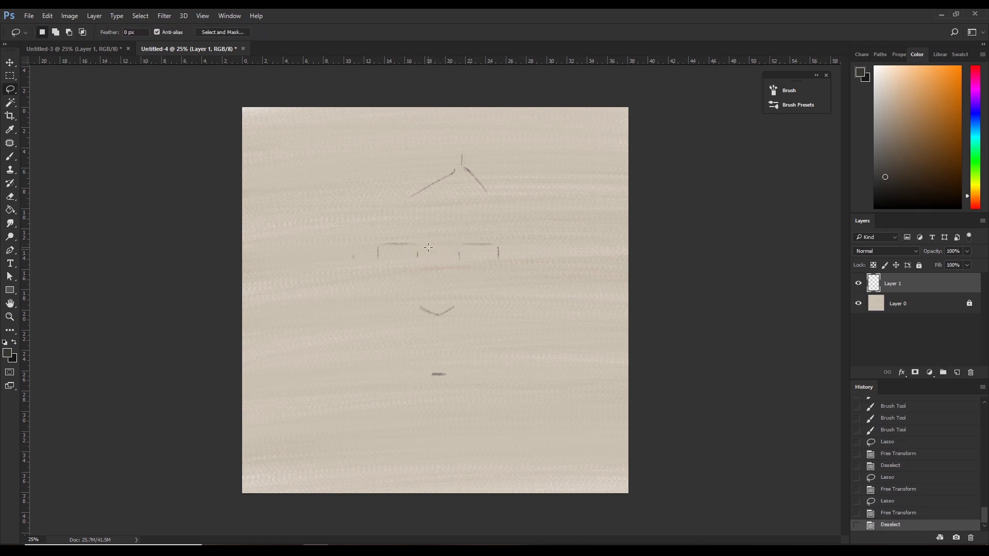
key("ctrl+d")
key("b")
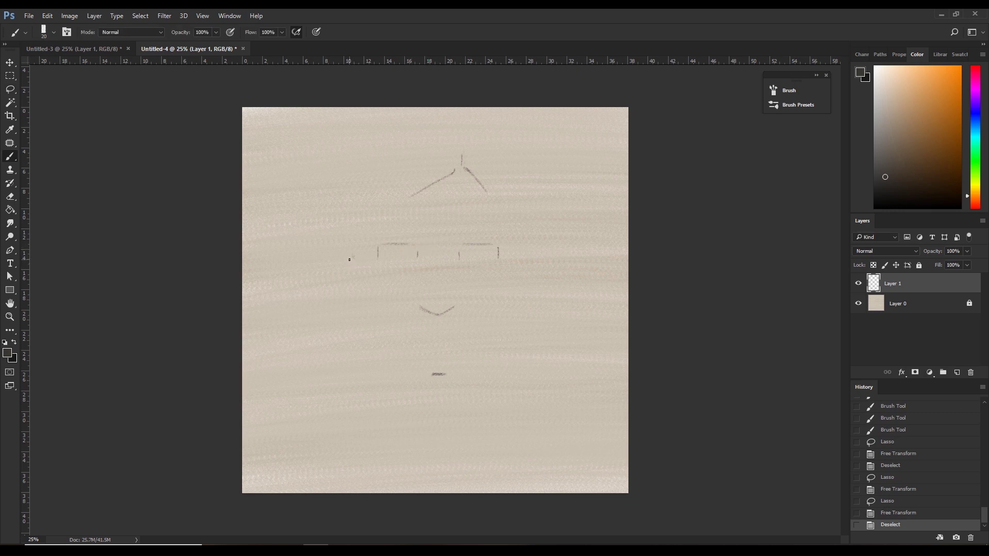
Draw the left face line down toward the chin and the right side of the face.
left_click_drag(350, 256, 355, 276)
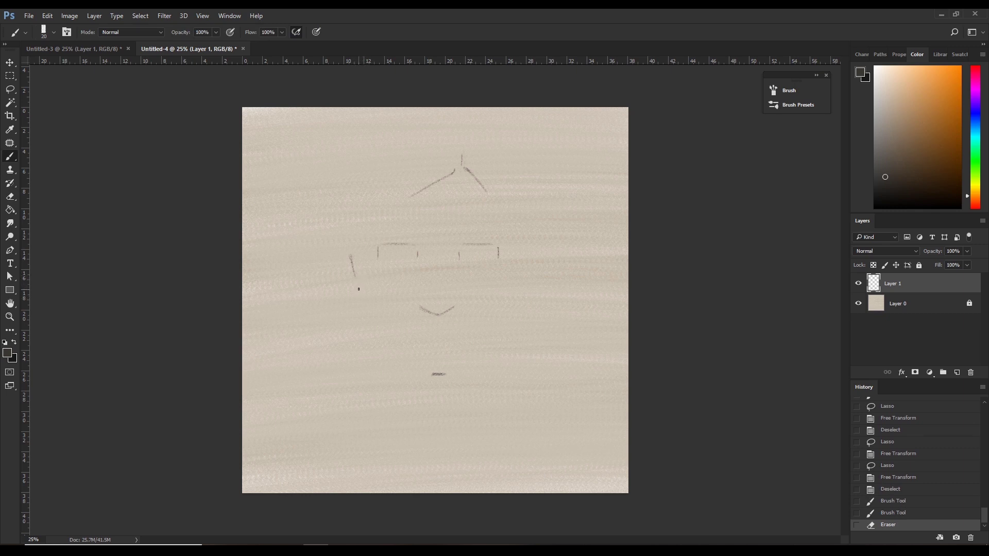
left_click_drag(351, 259, 357, 281)
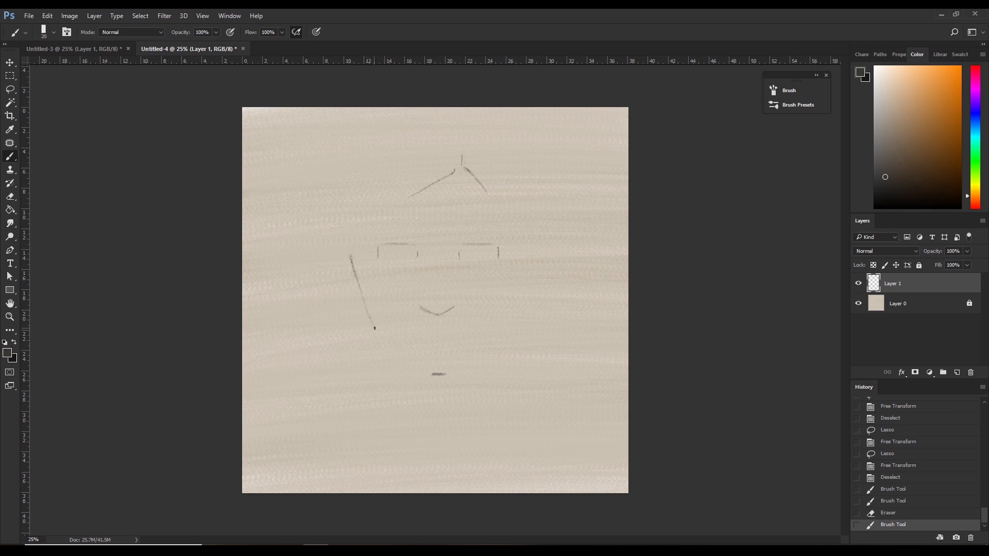
left_click_drag(375, 329, 376, 339)
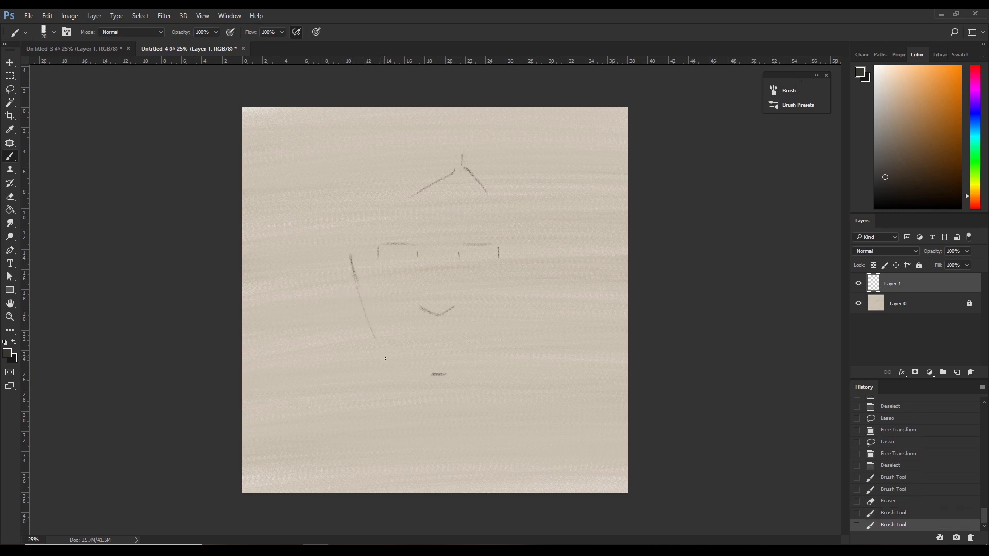
mouse_move(360, 288)
left_mouse_down()
mouse_move(379, 342)
mouse_move(371, 325)
left_mouse_up()
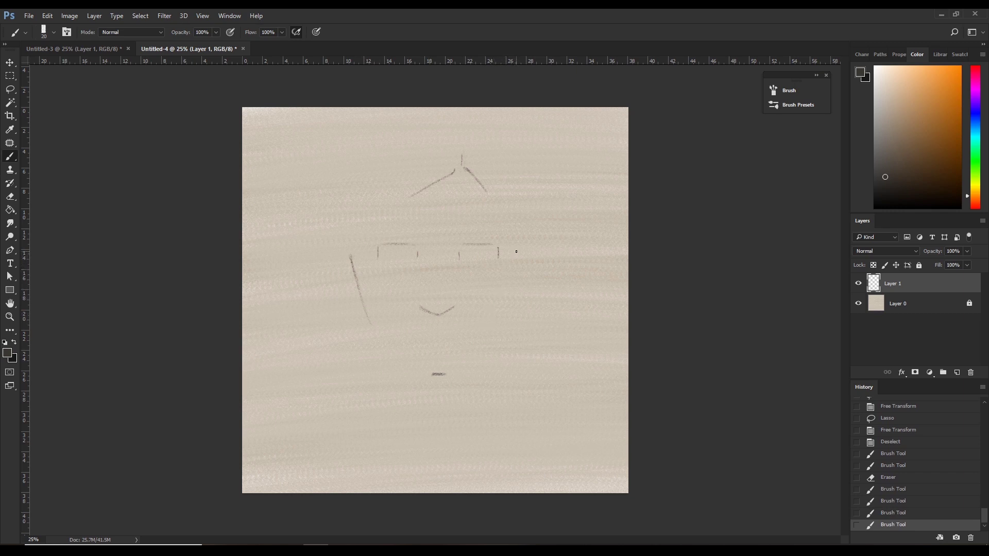
left_click_drag(519, 251, 500, 321)
Erase the stray mark by the right cheek and reposition the left face line with Free Transform.
key("e")
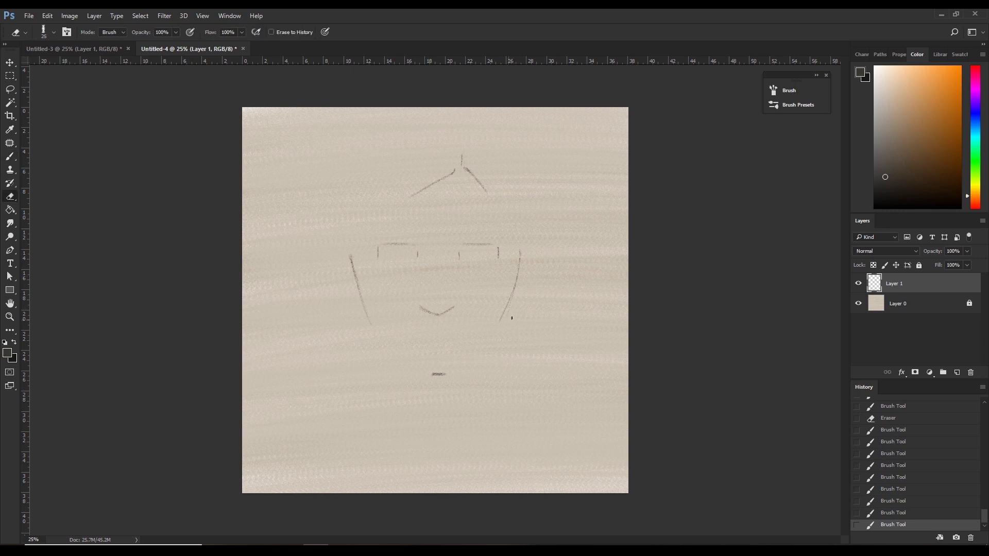
left_click(511, 318)
key("l")
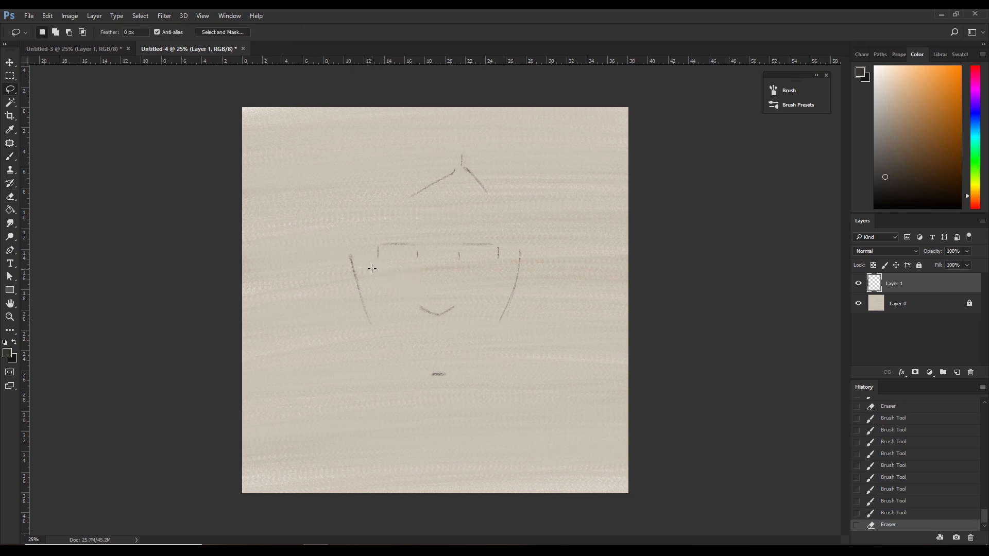
left_click_drag(364, 263, 384, 288)
key("ctrl+t")
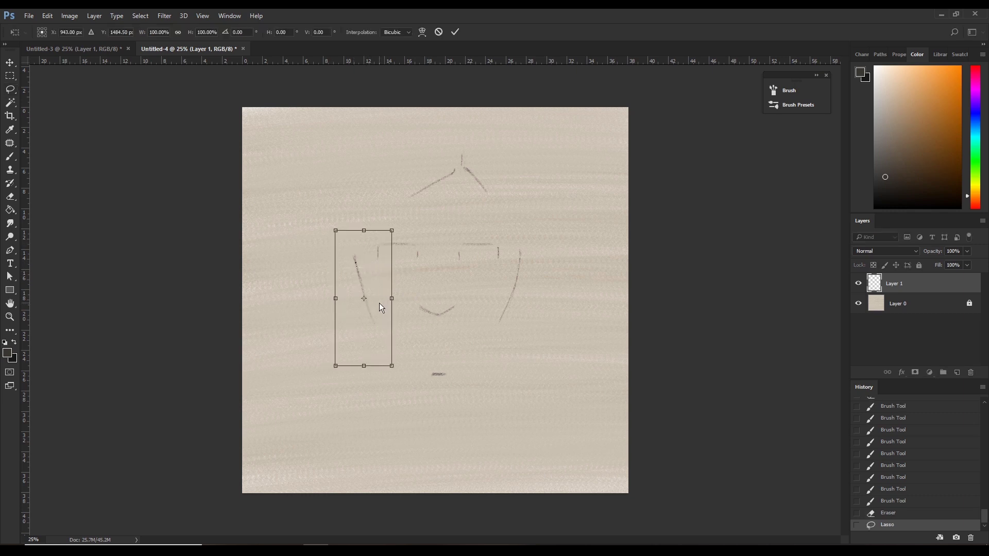
key("Return")
key("ctrl+d")
key("b")
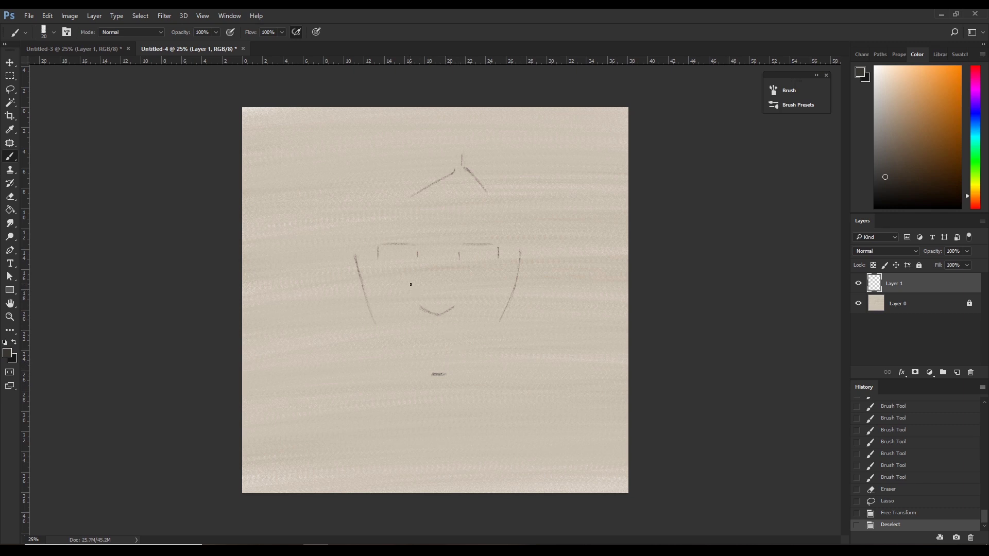
Draw vertical head-side lines rising from both ends of the eye line.
left_click_drag(361, 253, 372, 250)
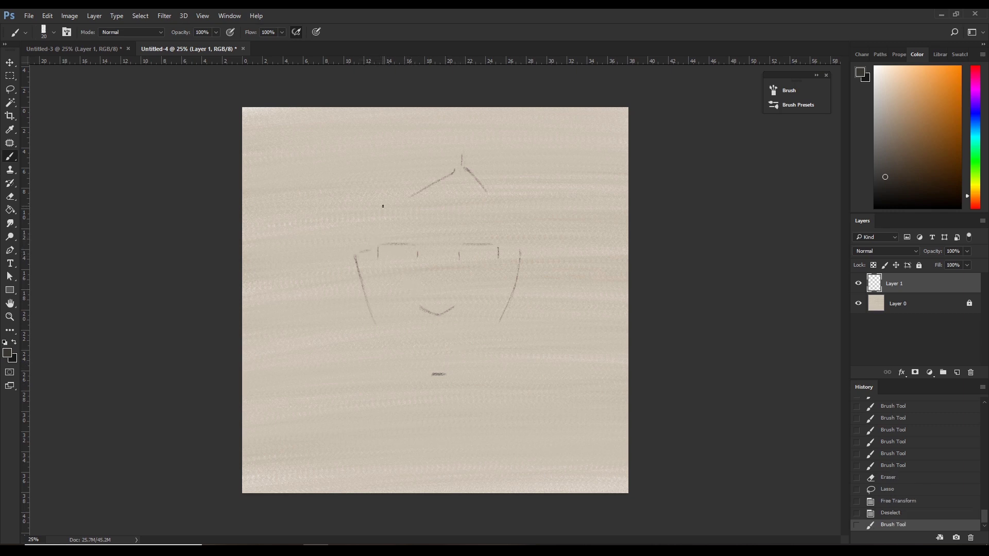
left_click_drag(383, 206, 373, 249)
key("ctrl+z")
left_click_drag(379, 210, 374, 246)
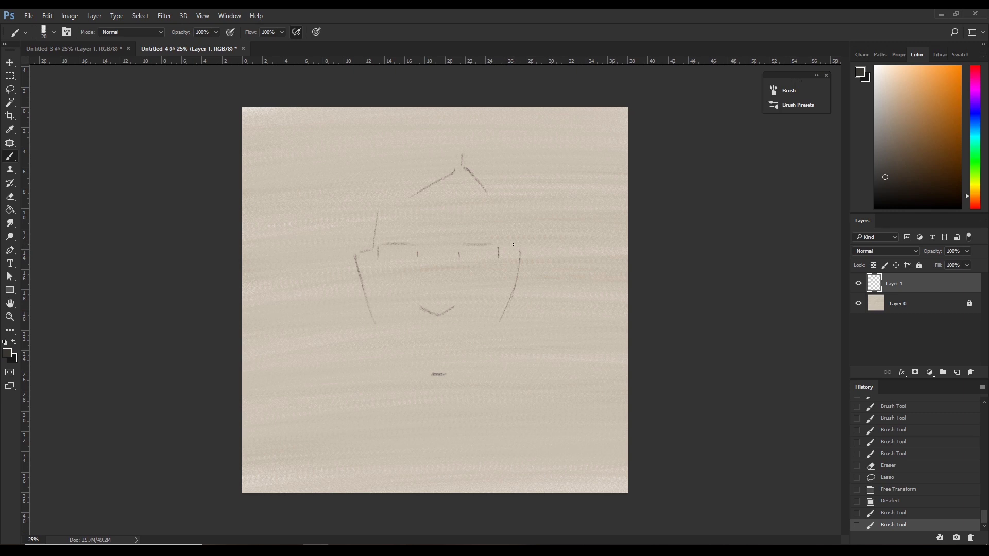
left_click_drag(513, 244, 508, 204)
left_click_drag(509, 206, 513, 241)
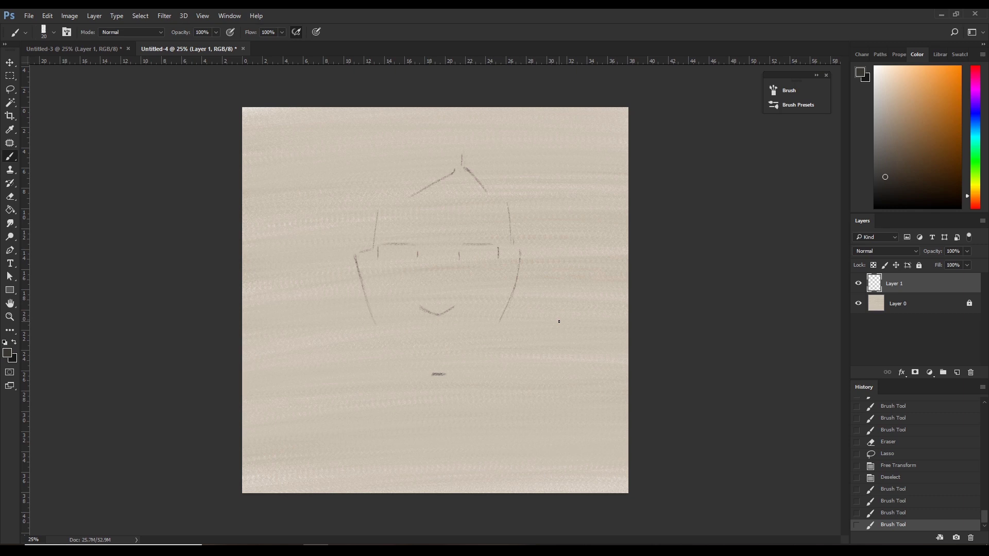
Lasso the face sketch and resize it to about 98% width with Free Transform.
key("l")
mouse_move(369, 370)
left_mouse_down()
mouse_move(604, 208)
mouse_move(369, 370)
left_mouse_up()
key("ctrl+t")
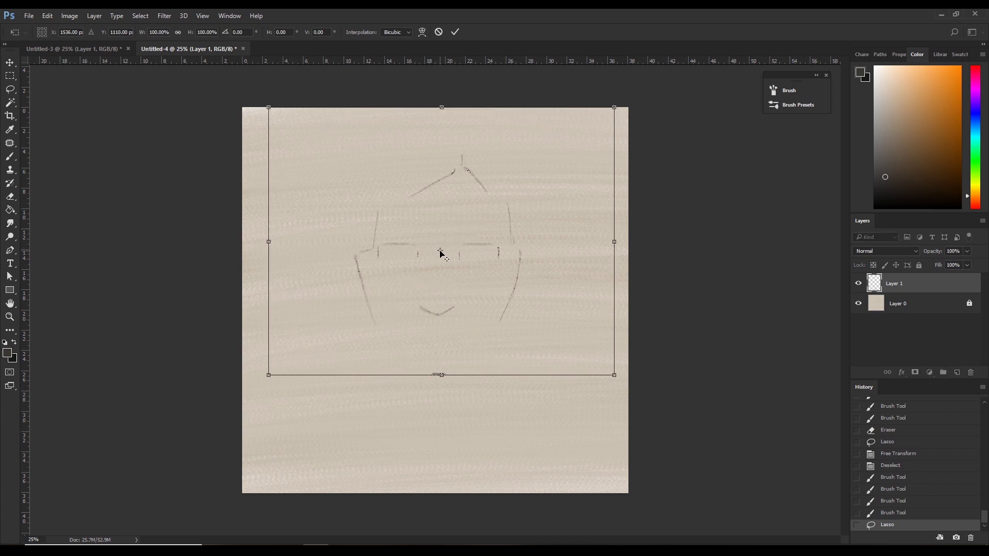
left_click_drag(440, 254, 438, 258)
left_click_drag(616, 242, 609, 242)
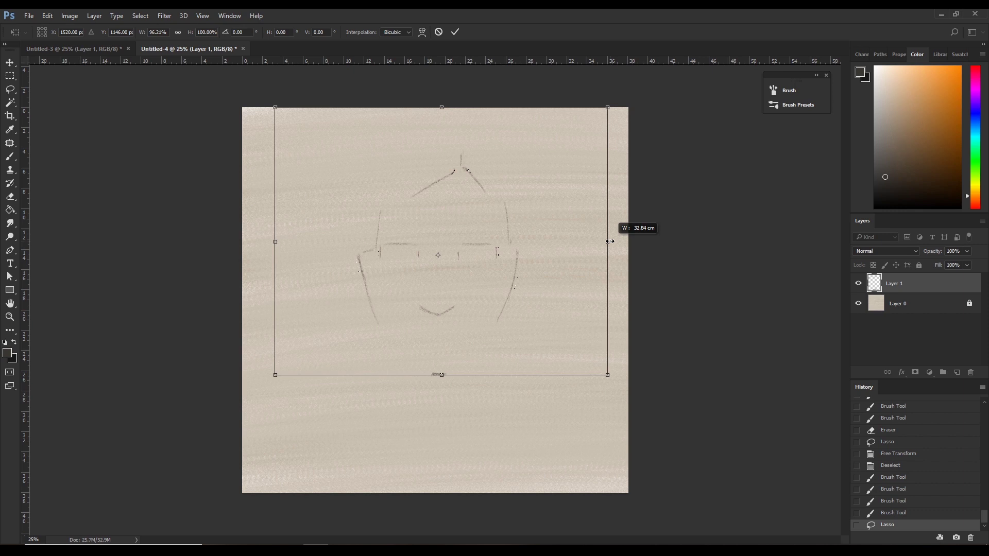
left_click_drag(609, 241, 609, 241)
left_click_drag(610, 242, 613, 242)
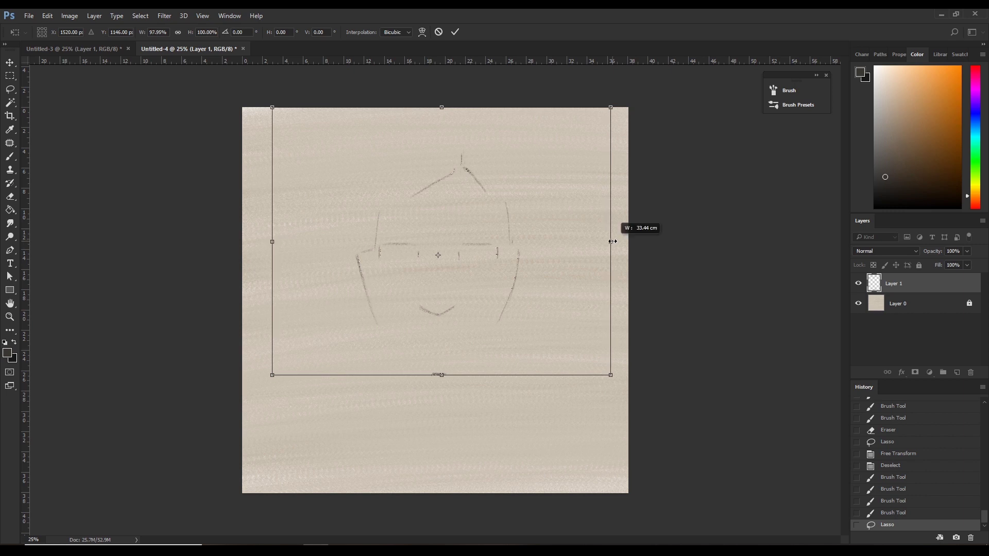
left_click_drag(613, 241, 611, 242)
key("Return")
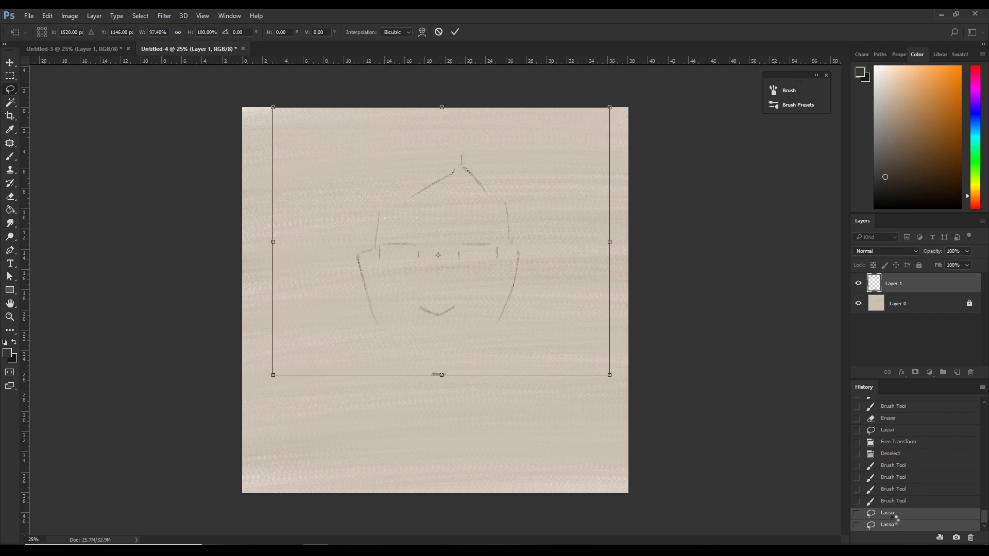
Deselect, then enlarge the whole Layer 1 face sketch about 2% with Free Transform.
left_click(892, 503)
left_click(889, 524)
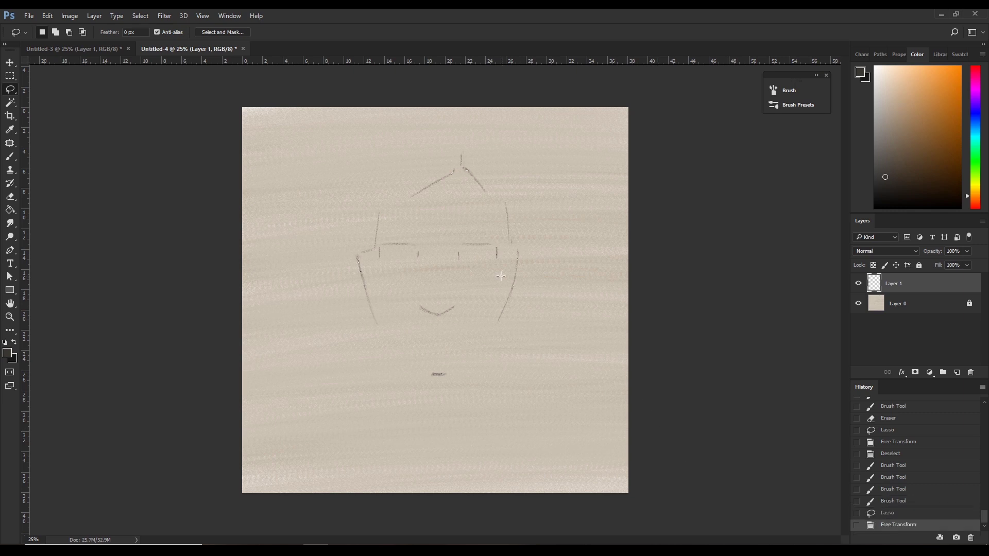
key("b")
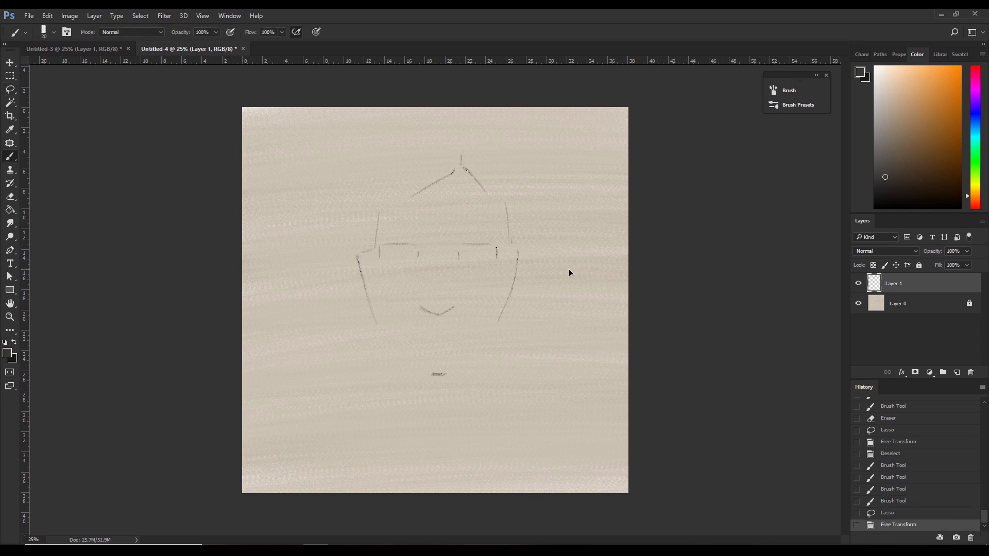
key("ctrl+d")
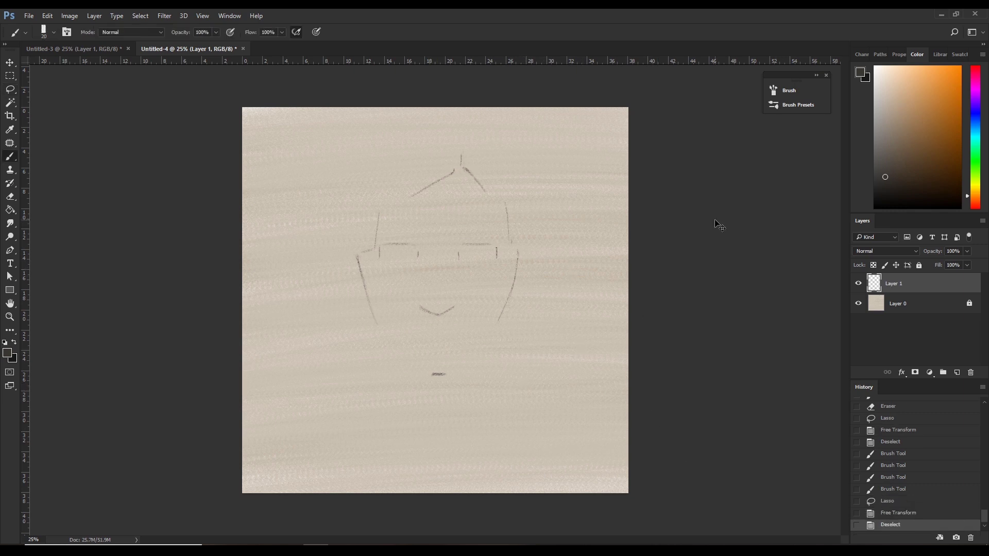
key("ctrl+t")
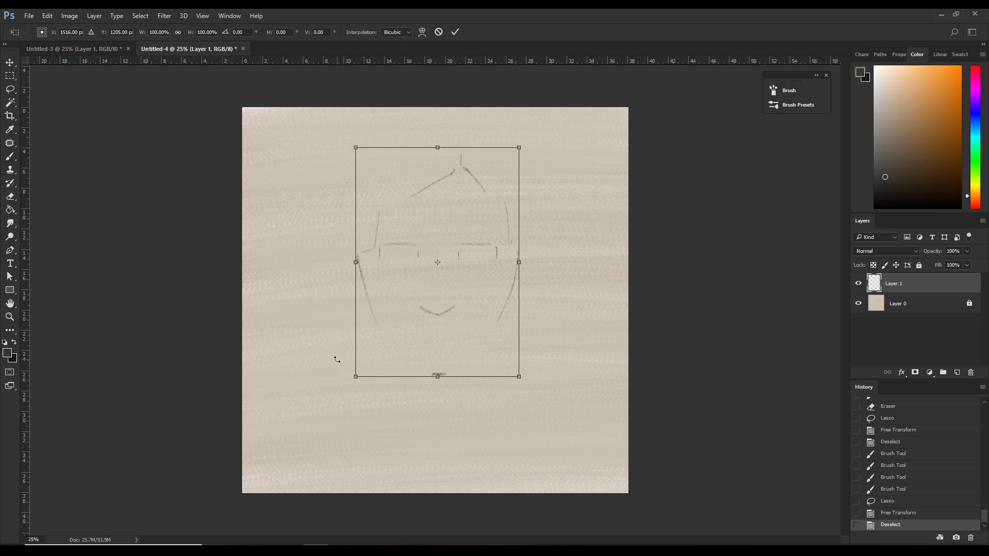
left_click_drag(362, 376, 352, 382)
key("Escape")
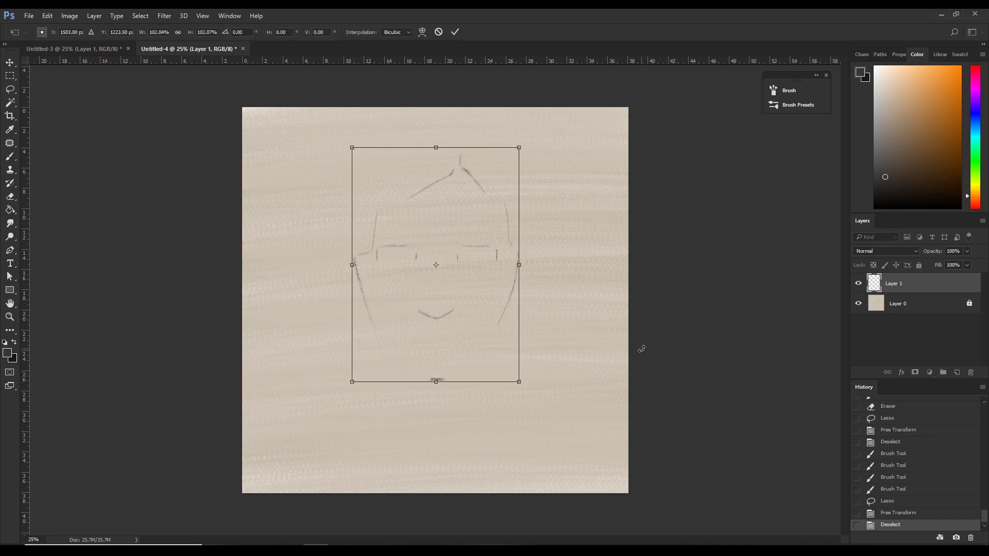
key("Return")
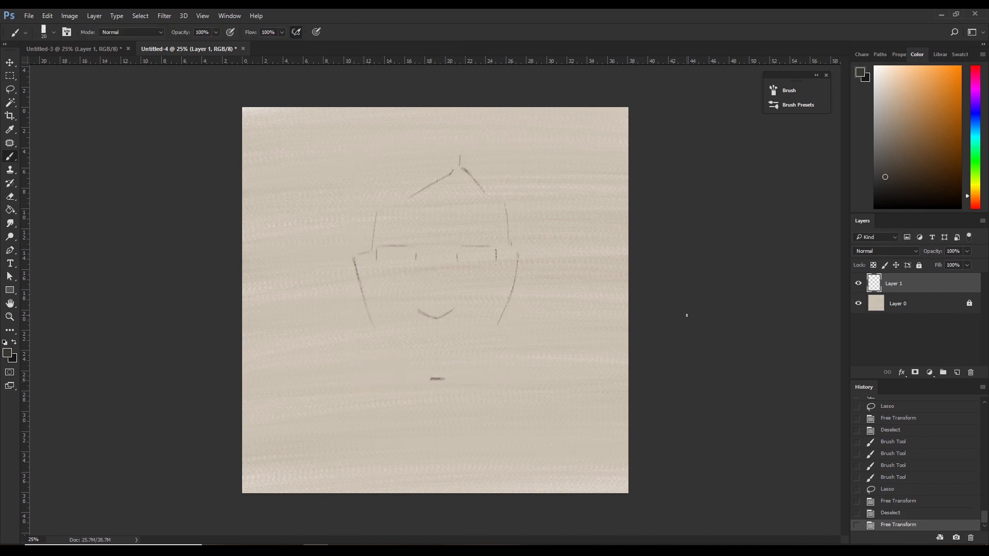
Add Layer 2 above Layer 0, pick dark brown, and choose a large textured brush.
left_click(937, 310)
left_click(957, 372)
left_click(964, 190)
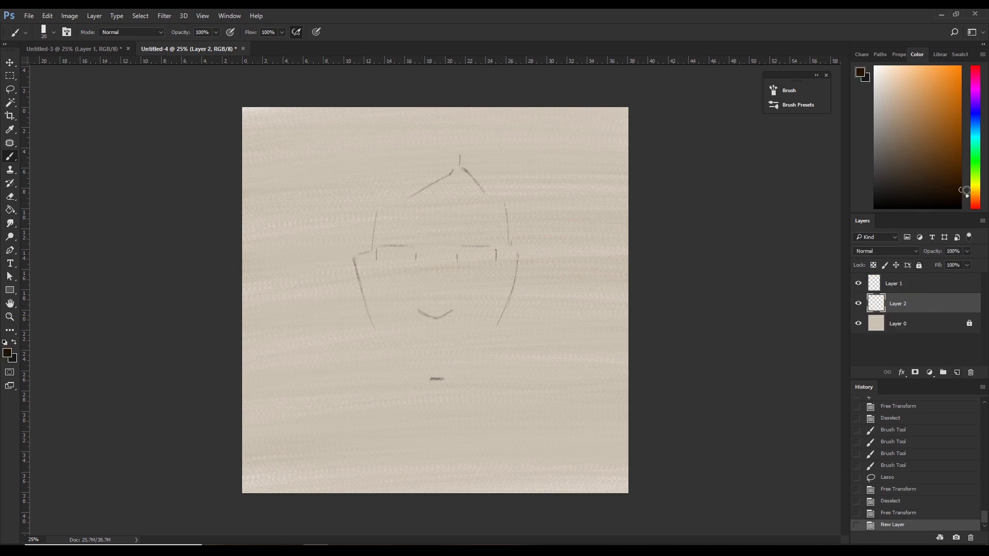
left_click_drag(964, 190, 963, 210)
left_click(961, 198)
left_click(44, 34)
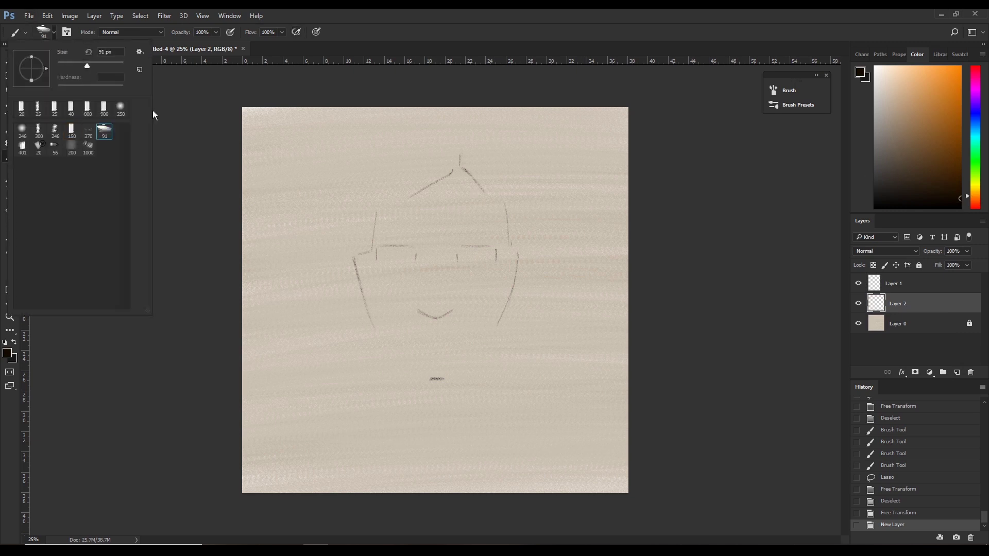
double_click(74, 135)
key("bracketright")
Undo two trial strokes, then paint dark hair at the crown and right tuft.
left_click_drag(415, 165, 384, 188)
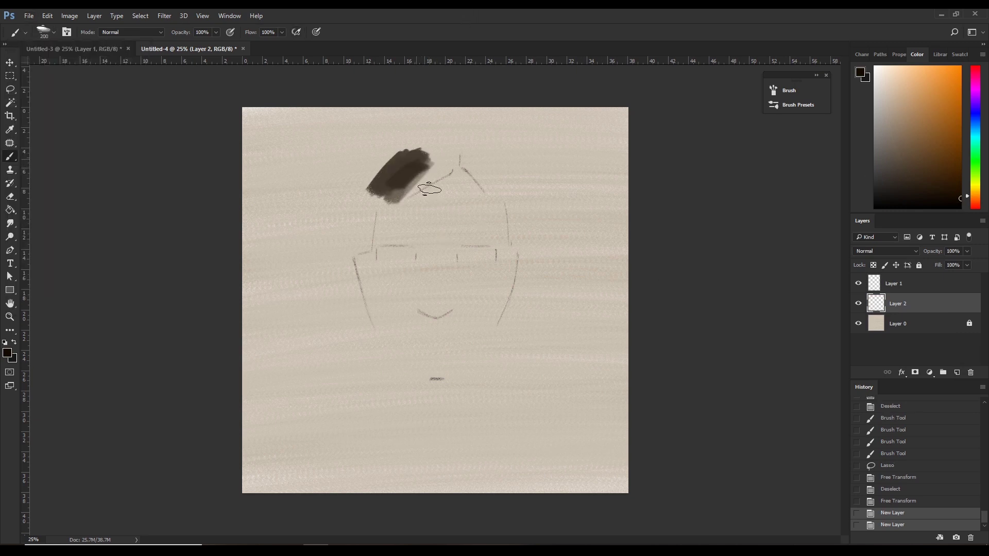
left_click(975, 199)
key("ctrl+z")
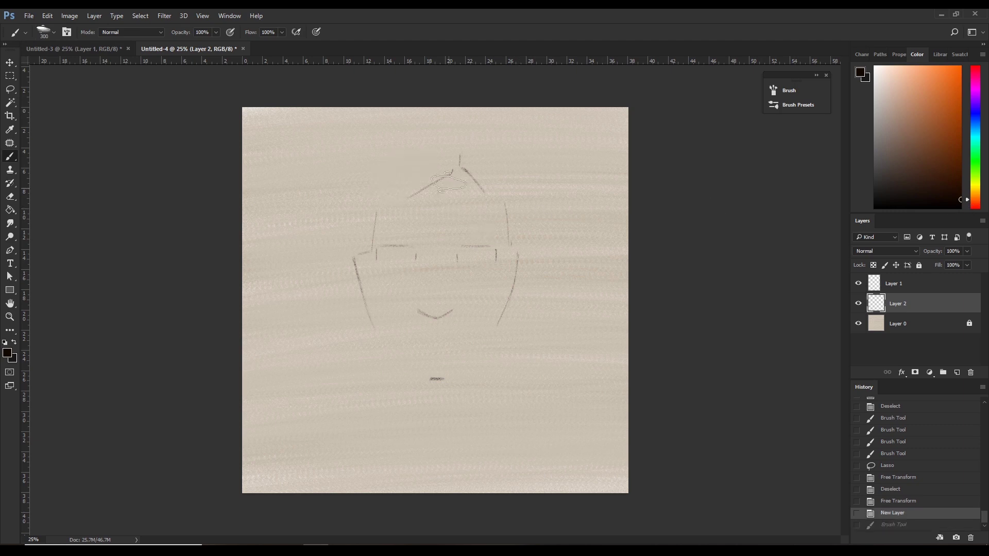
left_click_drag(438, 152, 371, 190)
key("ctrl+z")
key("bracketleft")
left_click_drag(475, 169, 467, 147)
key("bracketright")
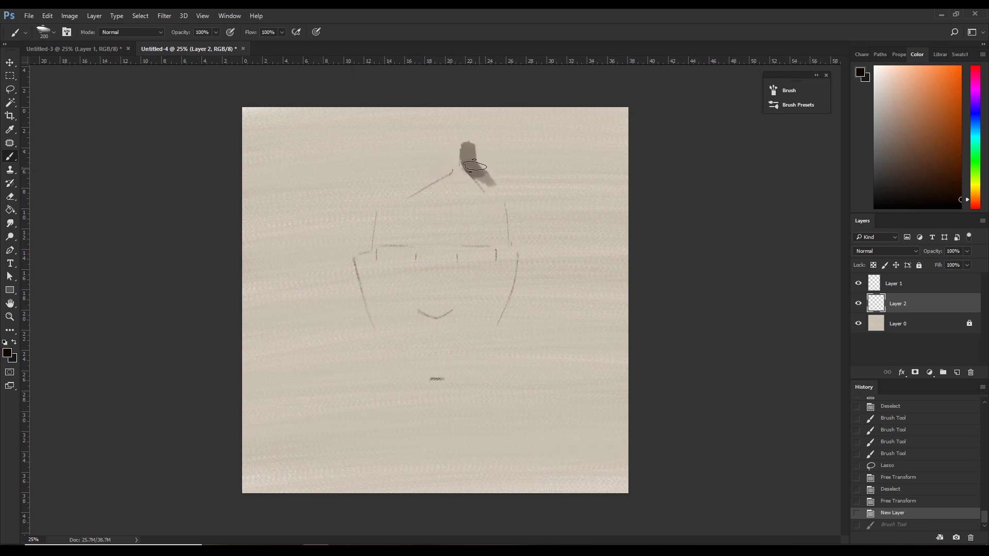
mouse_move(468, 147)
left_mouse_down()
mouse_move(487, 180)
mouse_move(495, 173)
mouse_move(487, 186)
mouse_move(507, 209)
left_mouse_up()
mouse_move(476, 173)
left_mouse_down()
mouse_move(509, 207)
mouse_move(507, 198)
left_mouse_up()
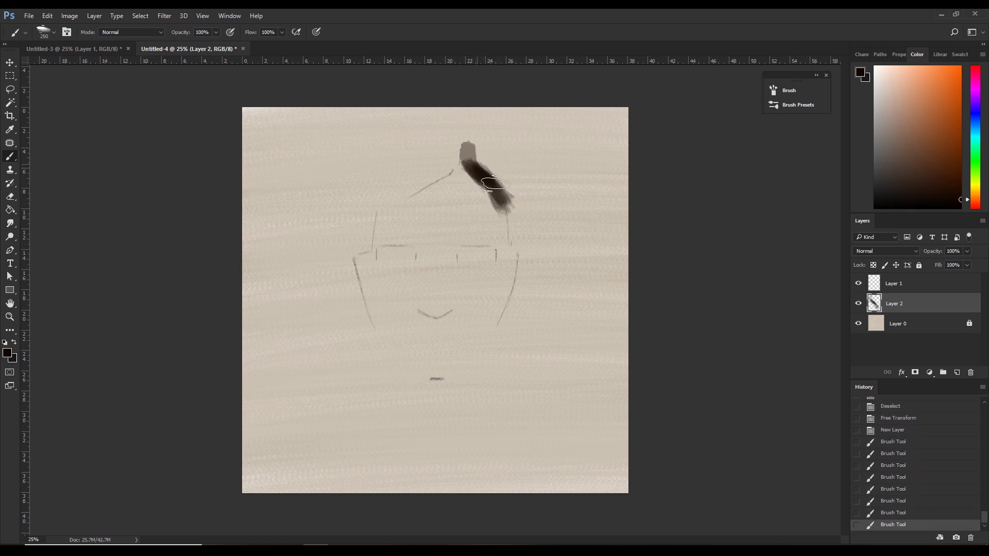
left_click_drag(471, 155, 512, 190)
mouse_move(469, 152)
left_mouse_down()
mouse_move(507, 196)
mouse_move(482, 154)
mouse_move(431, 172)
mouse_move(447, 149)
mouse_move(402, 191)
mouse_move(394, 193)
mouse_move(433, 161)
mouse_move(381, 188)
mouse_move(397, 178)
left_mouse_up()
Build up the left hair mass down past the temple.
key("bracketright")
left_click_drag(427, 142, 360, 219)
left_click_drag(384, 165, 361, 242)
key("bracketleft")
key("bracketleft")
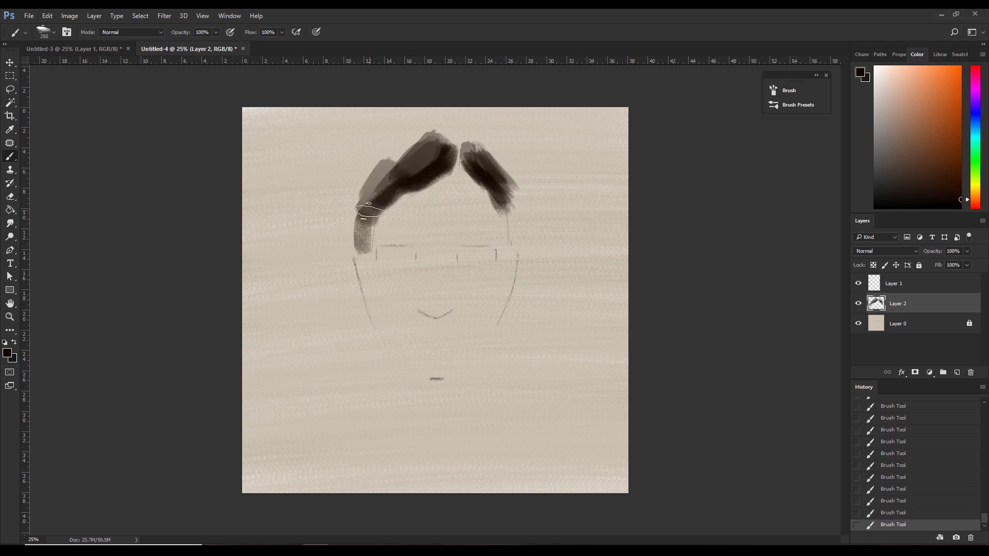
left_click_drag(373, 209, 364, 249)
left_click_drag(363, 216, 361, 253)
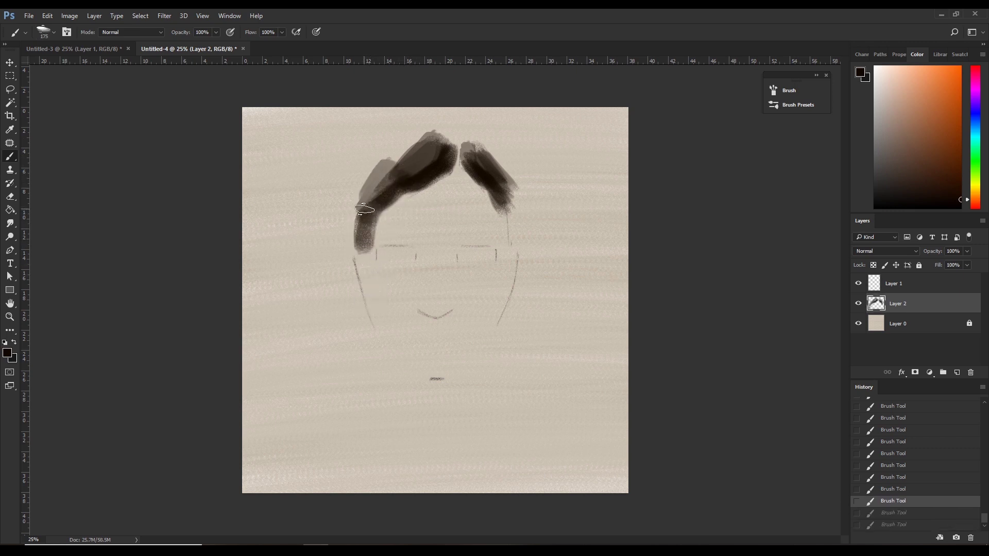
key("bracketleft")
left_click_drag(368, 211, 370, 246)
mouse_move(378, 210)
left_mouse_down()
mouse_move(356, 254)
mouse_move(351, 190)
mouse_move(389, 170)
mouse_move(345, 222)
mouse_move(351, 195)
mouse_move(433, 142)
mouse_move(418, 139)
left_mouse_up()
key("bracketright")
key("bracketright")
Fill out the top-left hair mass and darken the right tuft's lower edge.
key("bracketright")
mouse_move(376, 186)
left_mouse_down()
mouse_move(448, 139)
mouse_move(438, 144)
mouse_move(501, 186)
mouse_move(518, 240)
mouse_move(510, 188)
mouse_move(530, 235)
mouse_move(492, 152)
mouse_move(536, 217)
mouse_move(520, 286)
left_mouse_up()
key("bracketleft")
key("bracketleft")
key("bracketleft")
key("bracketleft")
key("bracketleft")
key("bracketleft")
mouse_move(520, 245)
left_mouse_down()
mouse_move(519, 281)
mouse_move(520, 235)
mouse_move(534, 260)
mouse_move(520, 286)
mouse_move(536, 224)
mouse_move(531, 171)
left_mouse_up()
key("bracketright")
key("bracketright")
key("bracketright")
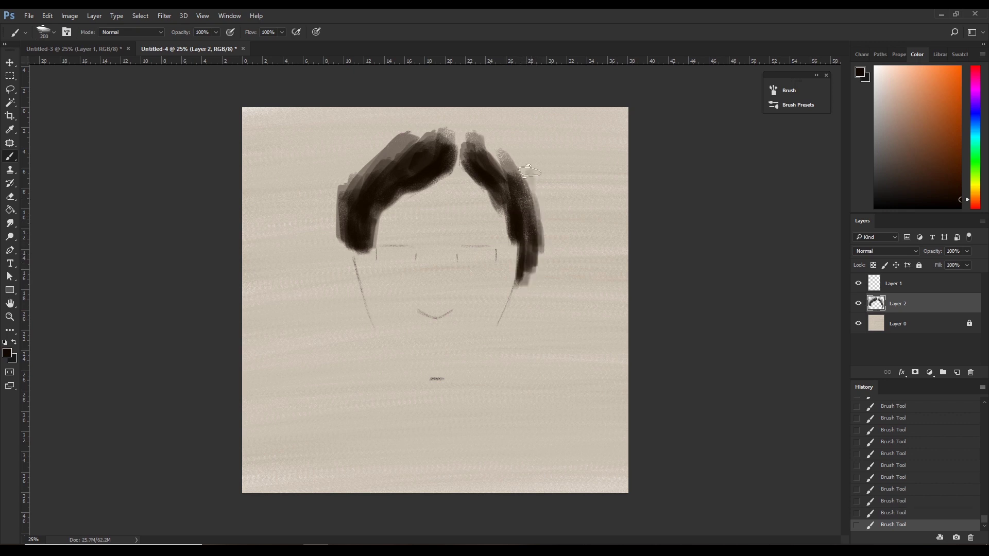
key("bracketleft")
Paint a dark hair strand down the left face edge toward the jaw.
left_click_drag(344, 248, 357, 292)
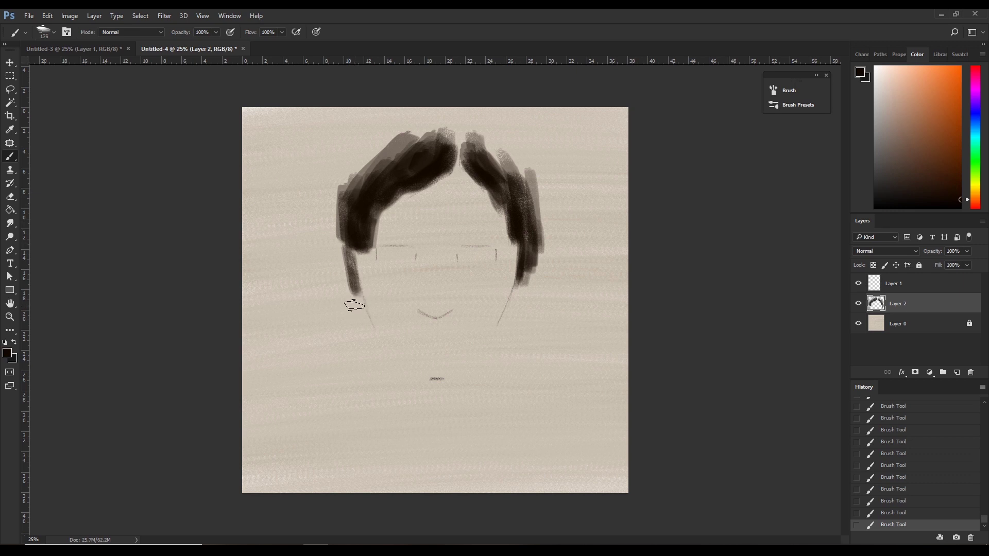
key("bracketright")
mouse_move(344, 247)
left_mouse_down()
mouse_move(368, 335)
mouse_move(329, 204)
left_mouse_up()
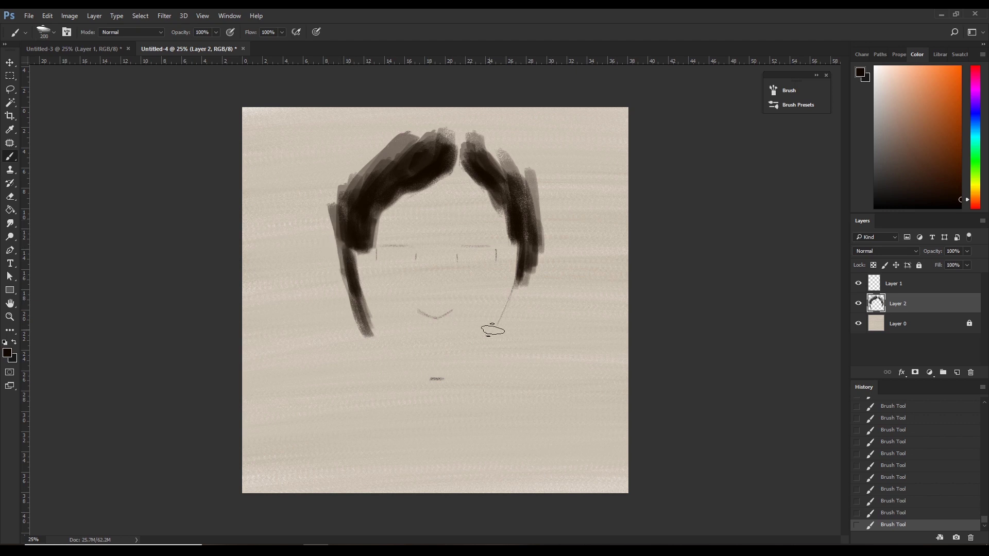
key("bracketleft")
key("bracketleft")
key("bracketright")
mouse_move(386, 348)
left_mouse_down()
mouse_move(375, 333)
mouse_move(386, 356)
left_mouse_up()
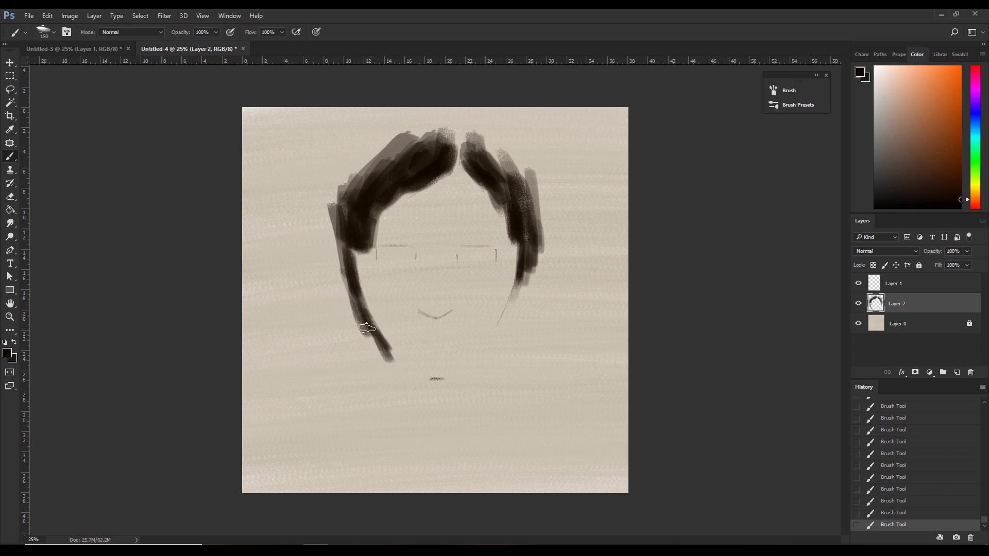
left_click_drag(360, 319, 394, 389)
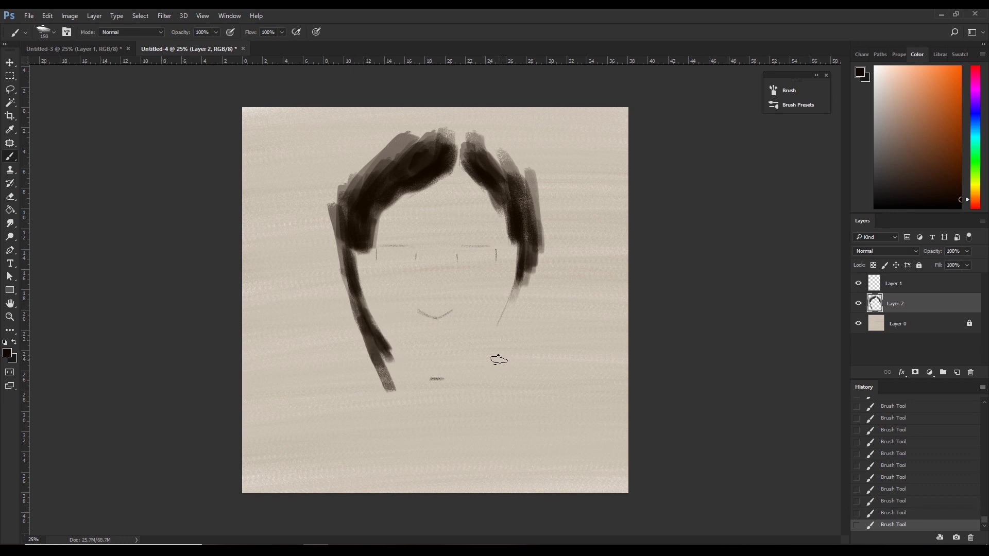
Paint a dark lock at the right jaw and below the chin.
left_click_drag(496, 339, 484, 355)
left_click_drag(483, 356, 482, 393)
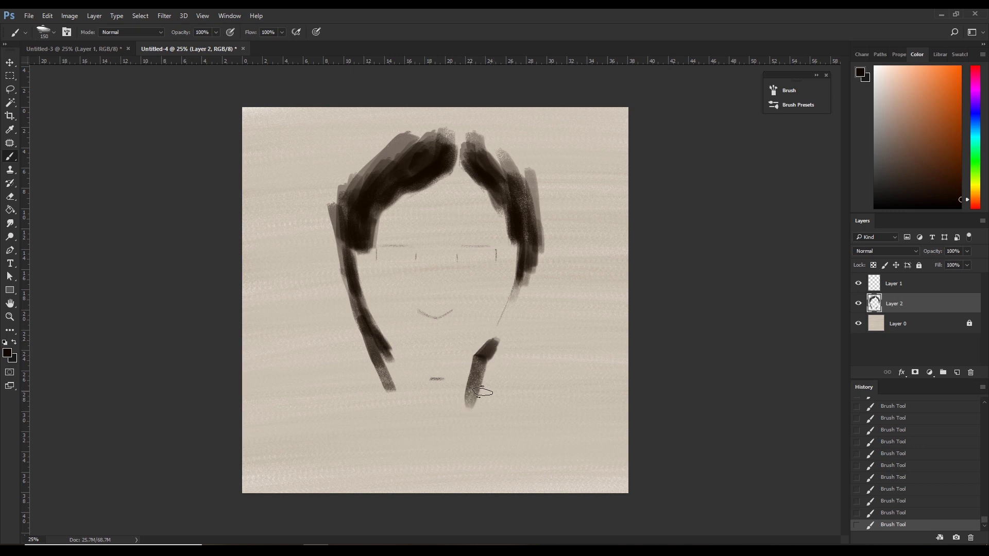
left_click_drag(487, 350, 475, 407)
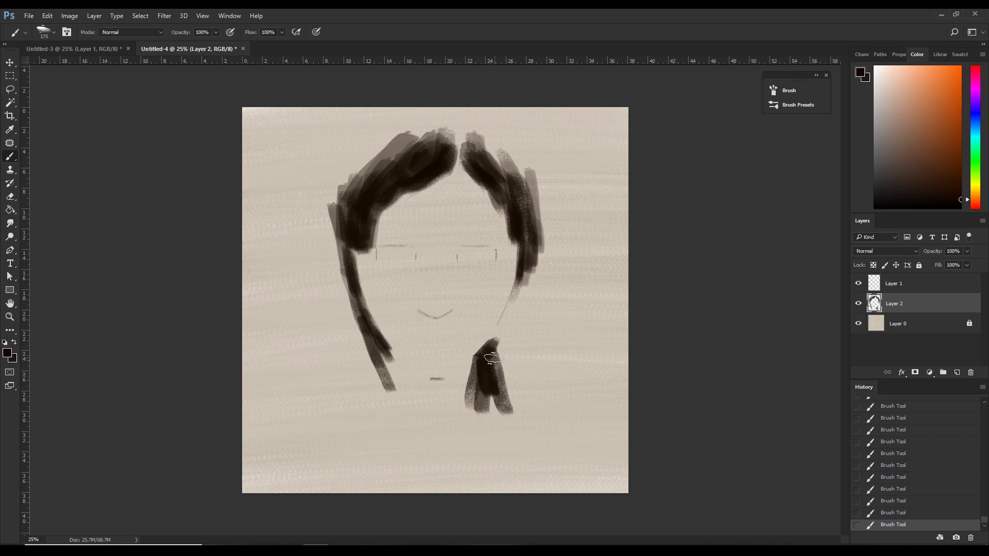
left_click_drag(495, 344, 510, 420)
mouse_move(492, 360)
left_mouse_down()
mouse_move(513, 436)
mouse_move(494, 356)
mouse_move(495, 380)
left_mouse_up()
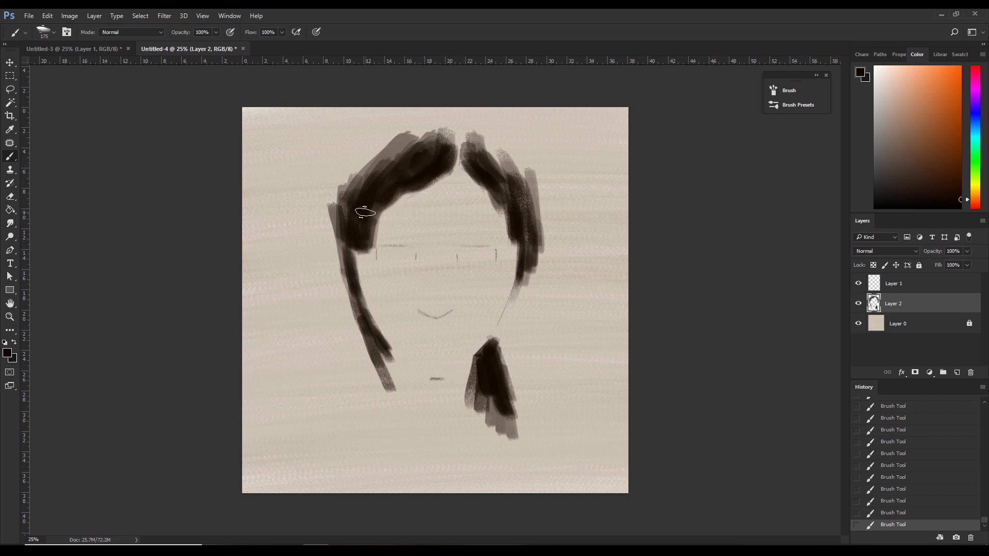
Thicken the hair at the top, upper left and right side.
key("bracketright")
key("bracketright")
mouse_move(360, 211)
left_mouse_down()
mouse_move(453, 118)
mouse_move(359, 180)
left_mouse_up()
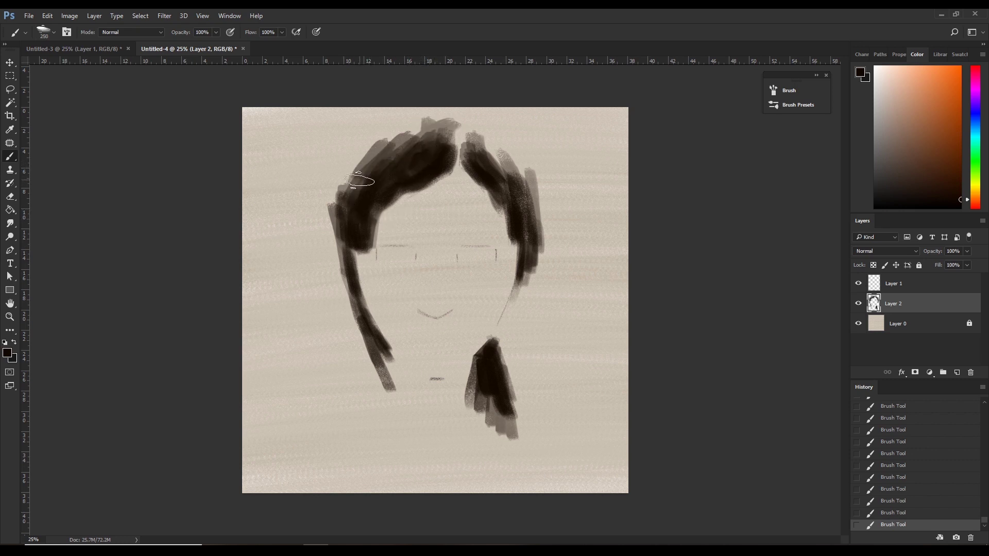
mouse_move(507, 176)
left_mouse_down()
mouse_move(484, 128)
mouse_move(521, 194)
left_mouse_up()
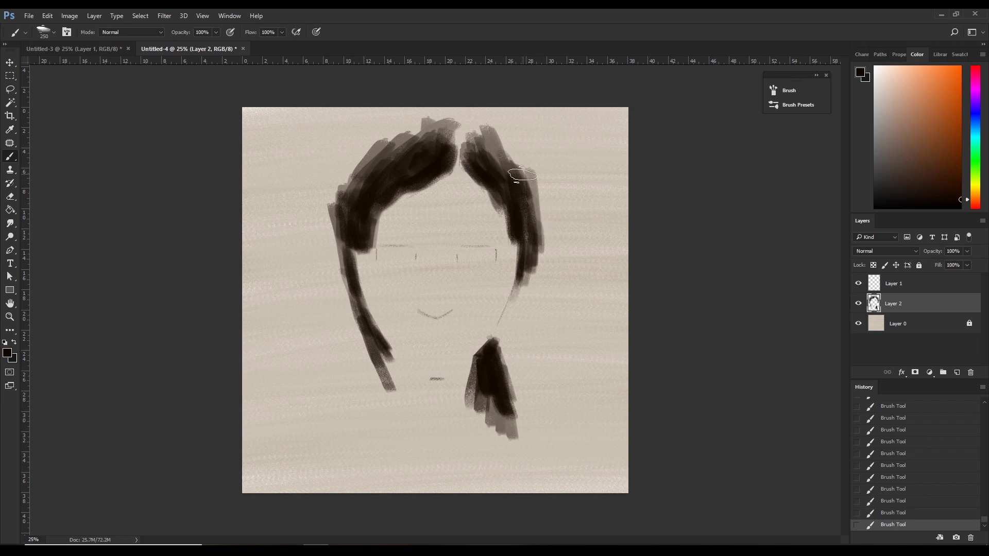
left_click_drag(520, 154, 493, 158)
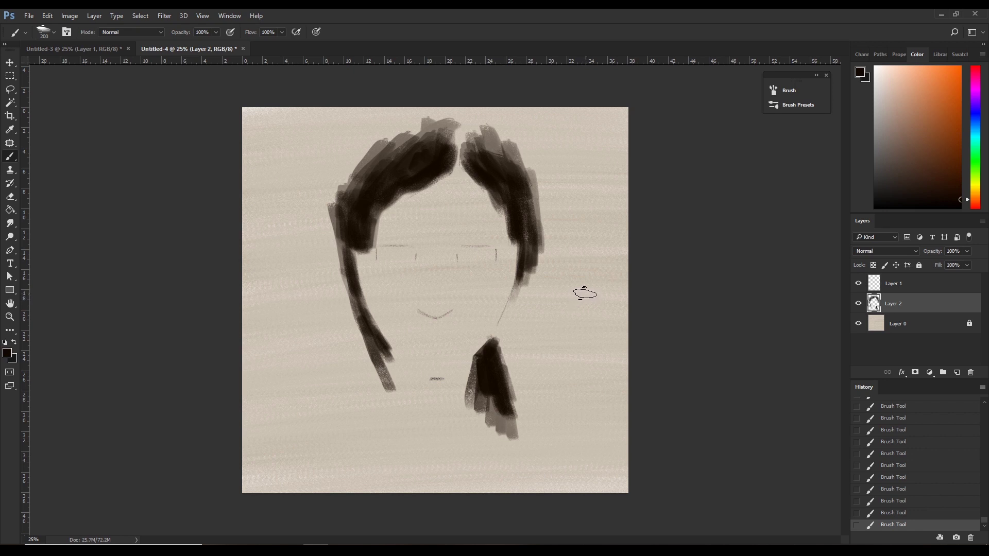
key("l")
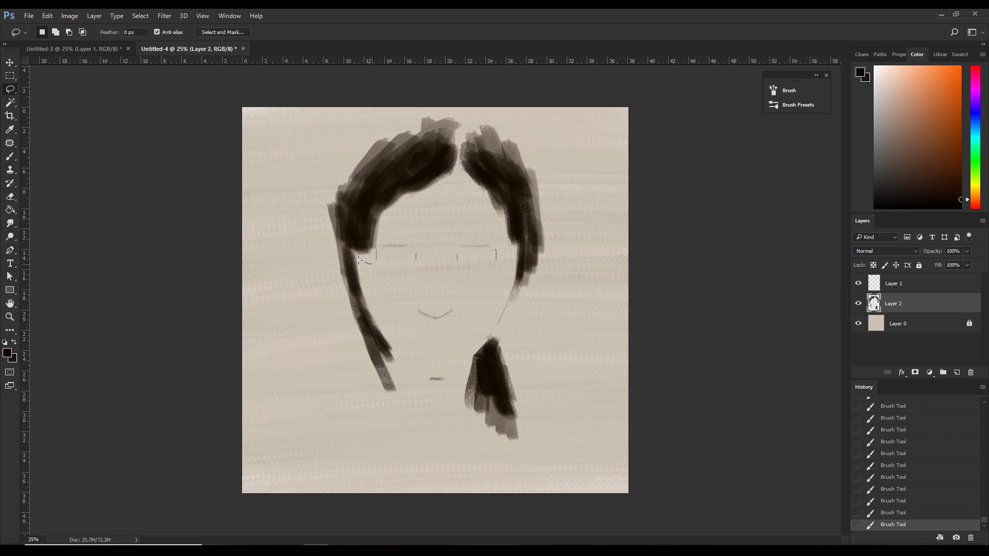
Lasso the upper hair on Layer 2, stretch it about 5% taller, then deselect.
left_click_drag(299, 218, 298, 219)
left_click_drag(381, 254, 364, 256)
left_click_drag(540, 248, 503, 229)
key("ctrl+t")
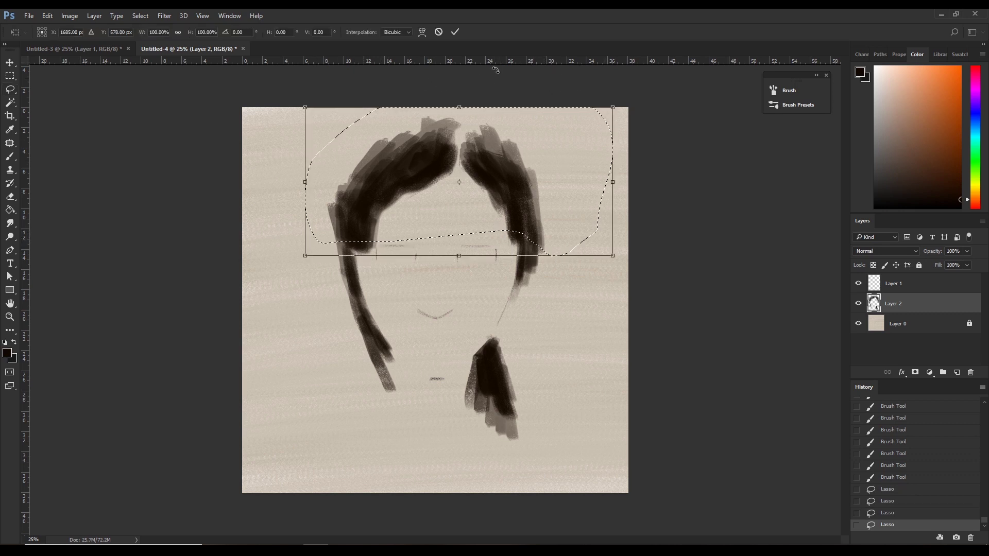
left_click_drag(459, 108, 459, 101)
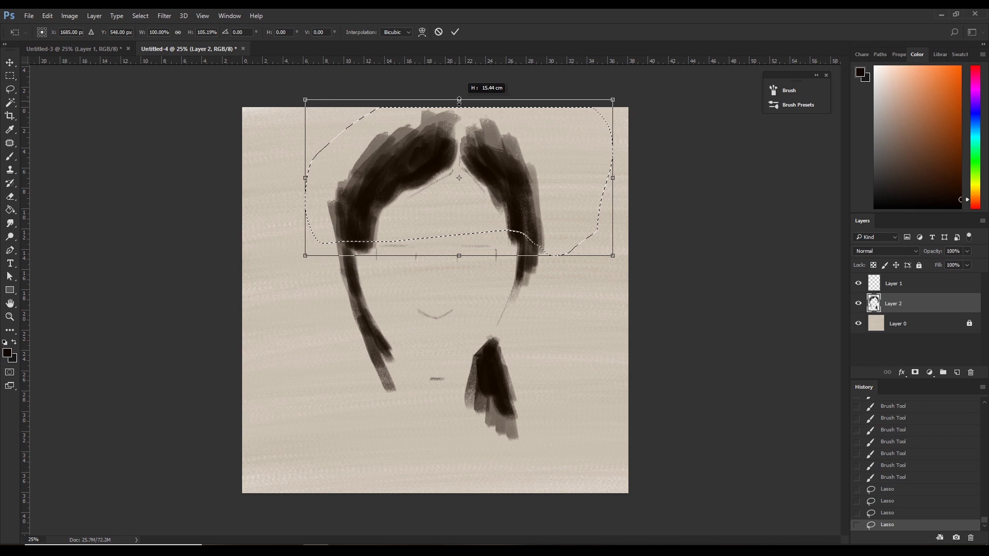
key("Return")
key("ctrl+d")
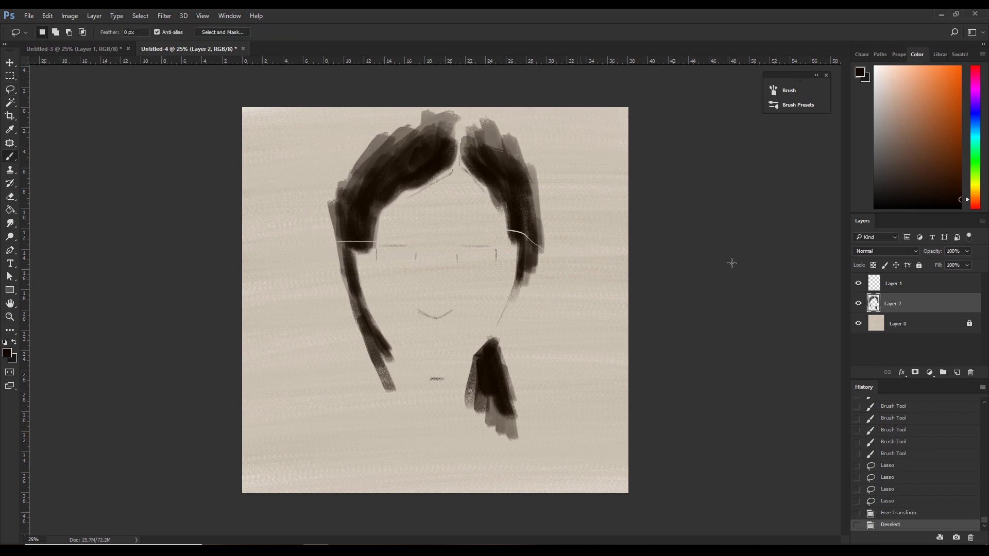
Darken the right hair and left temple hair, and erase a stray mark on Layer 1.
key("b")
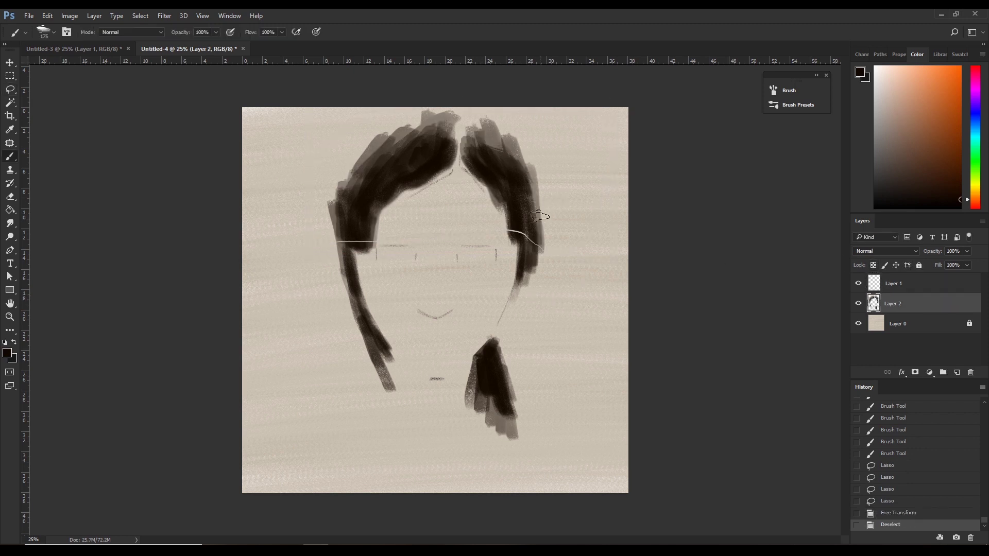
mouse_move(539, 216)
left_mouse_down()
mouse_move(526, 238)
mouse_move(538, 254)
left_mouse_up()
key("bracketleft")
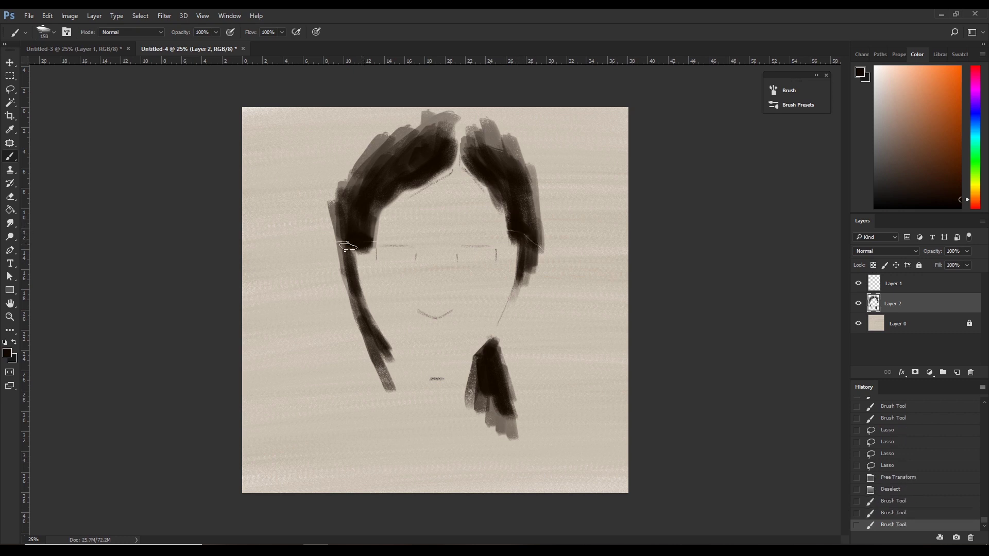
left_click_drag(348, 246, 362, 240)
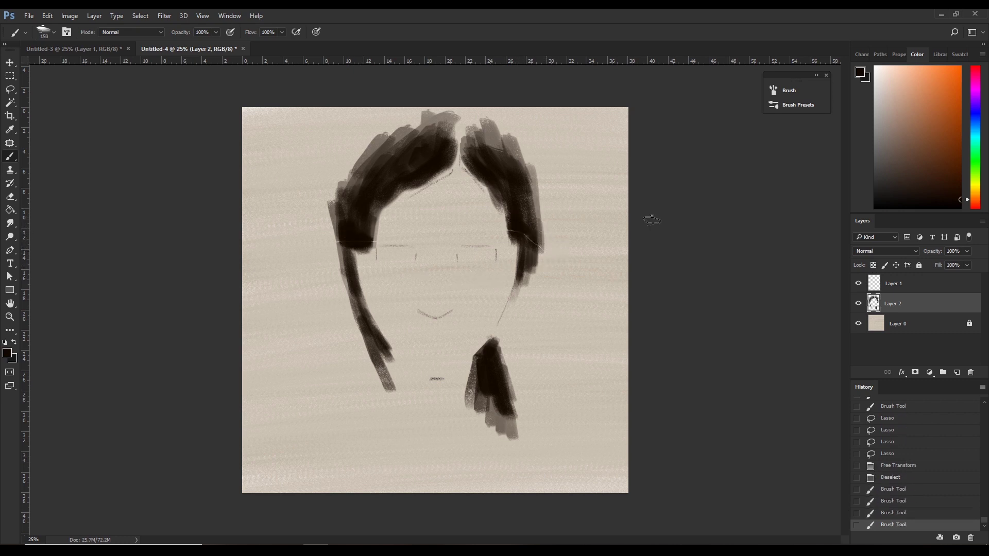
left_click(896, 284)
key("e")
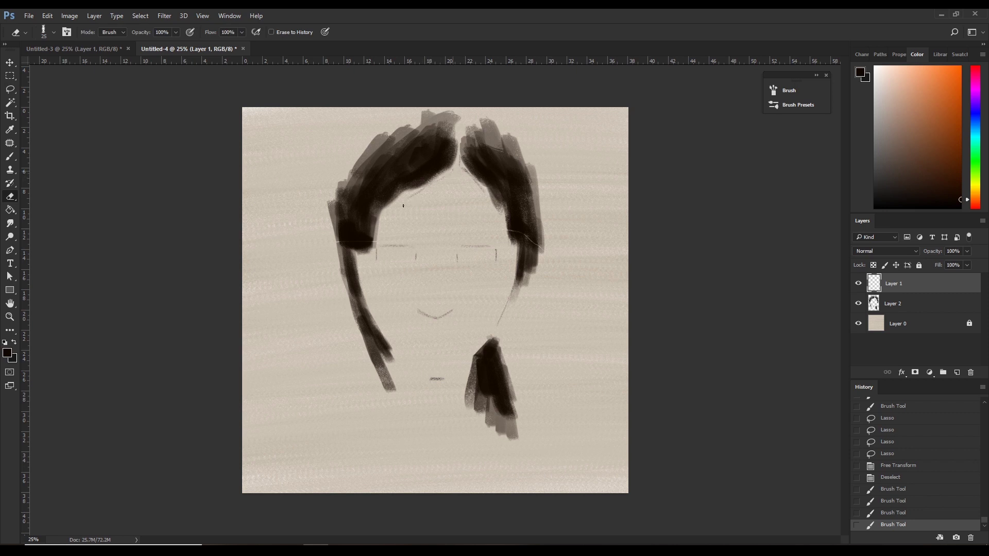
left_click(476, 191)
key("b")
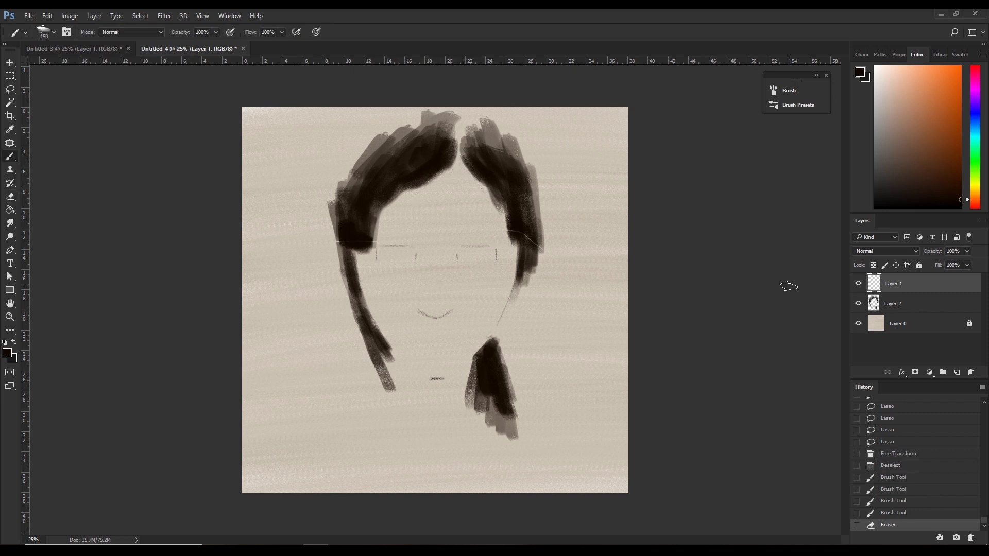
left_click(876, 308)
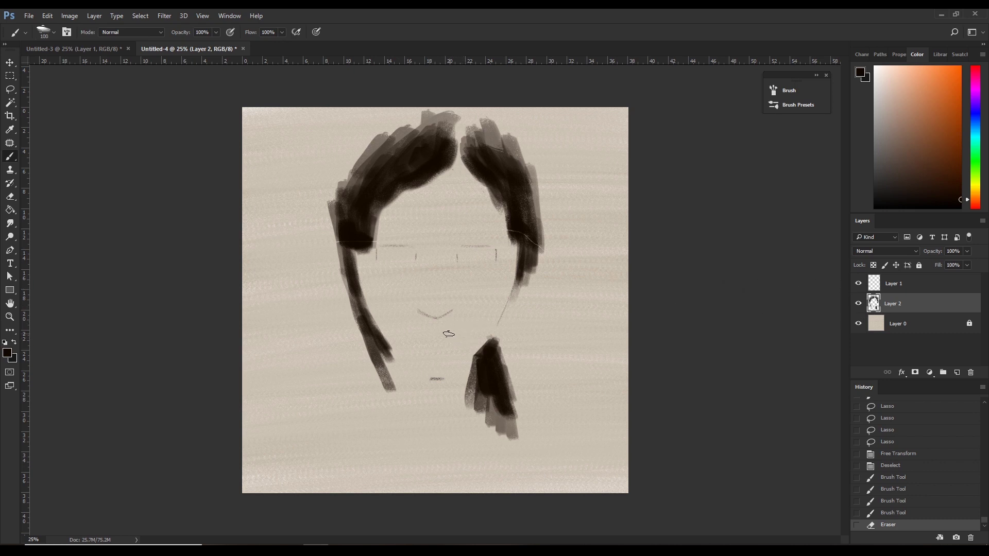
Darken the left hair strand and extend the right strand down toward the jaw.
left_click_drag(353, 249, 370, 313)
left_click_drag(353, 251, 373, 328)
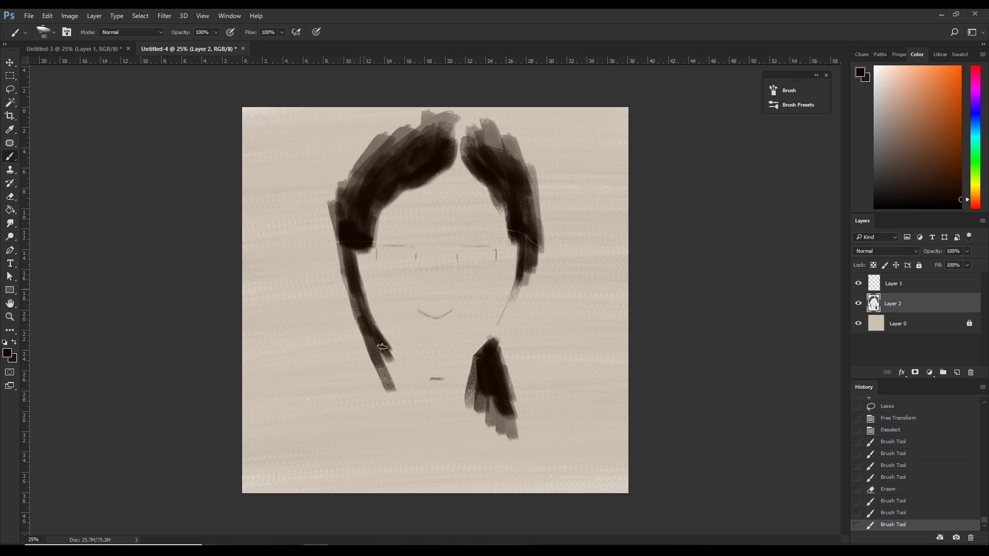
left_click_drag(530, 263, 520, 253)
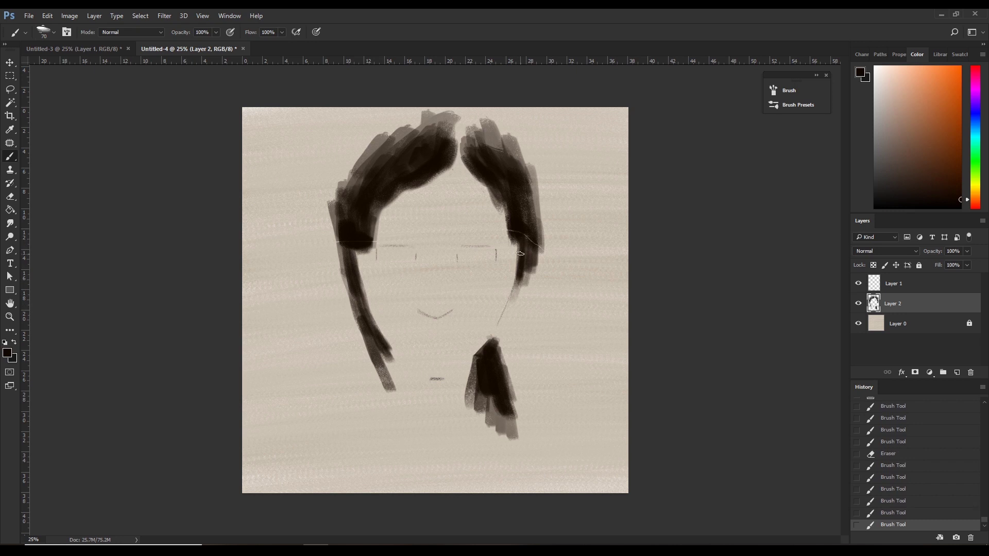
left_click_drag(512, 288, 517, 276)
left_click(877, 287)
key("e")
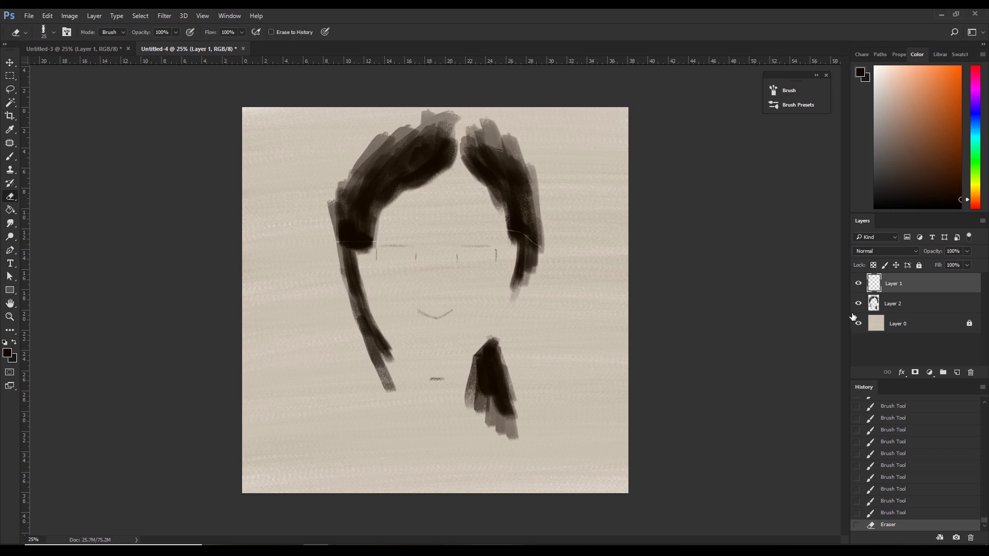
Add a new Layer 3 beneath the hair layer and pick a reddish-brown skin colour.
left_click(891, 306)
left_click(957, 372)
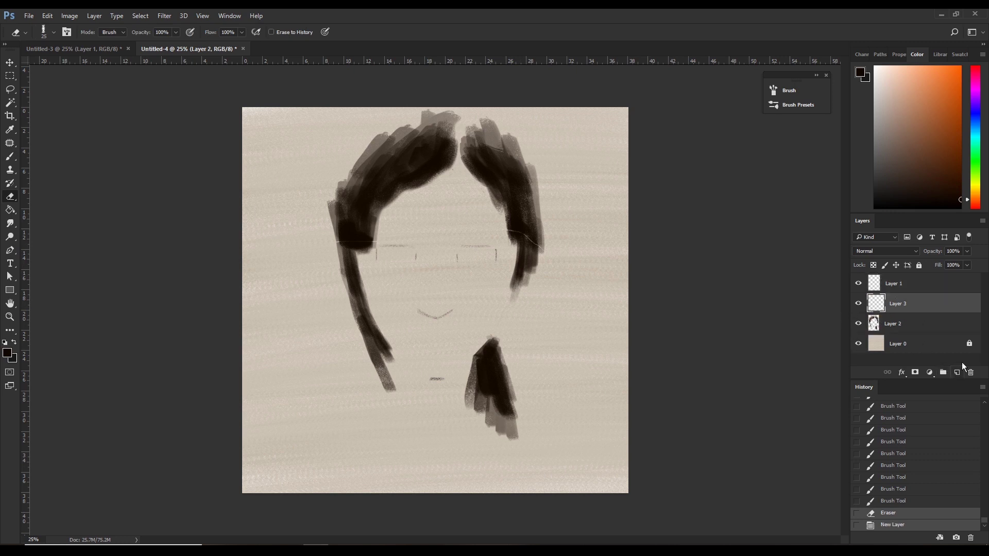
key("ctrl+bracketleft")
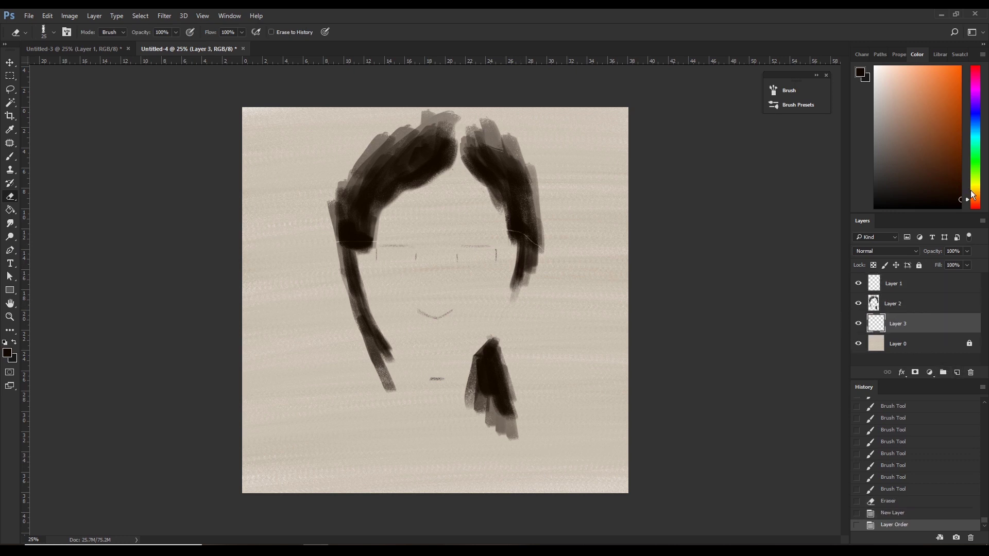
left_click(972, 204)
left_click(926, 160)
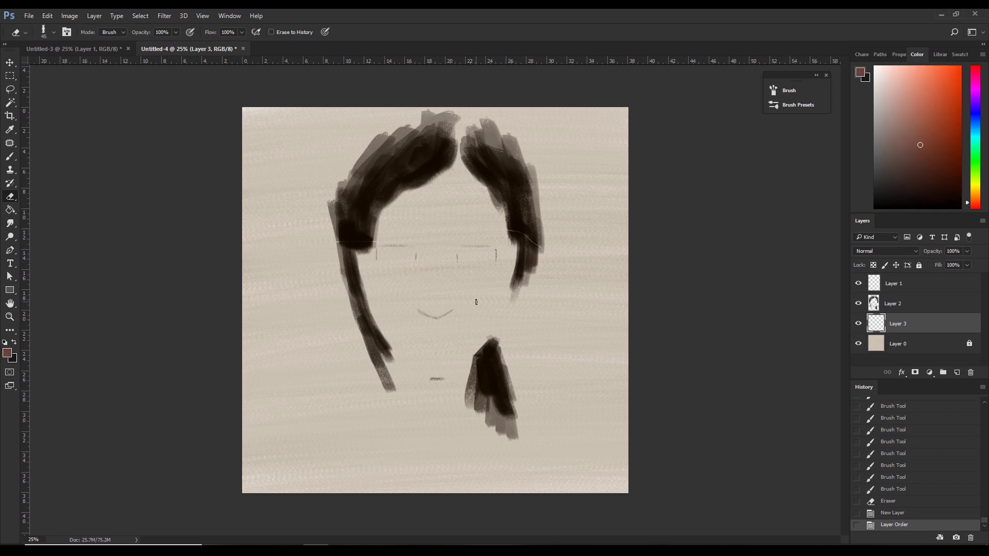
key("b")
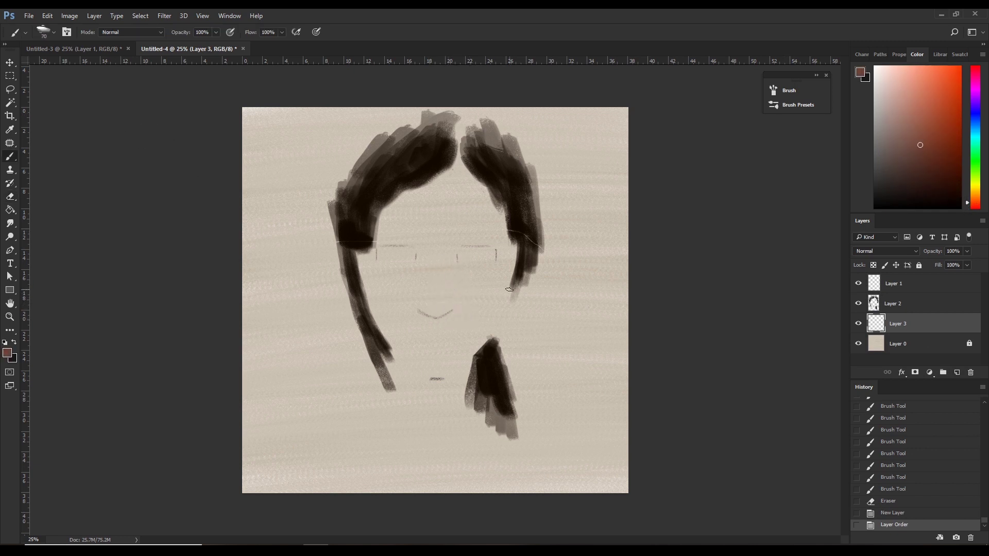
Try out skin strokes over the face, undoing them and resizing the brush.
left_click_drag(427, 273, 419, 305)
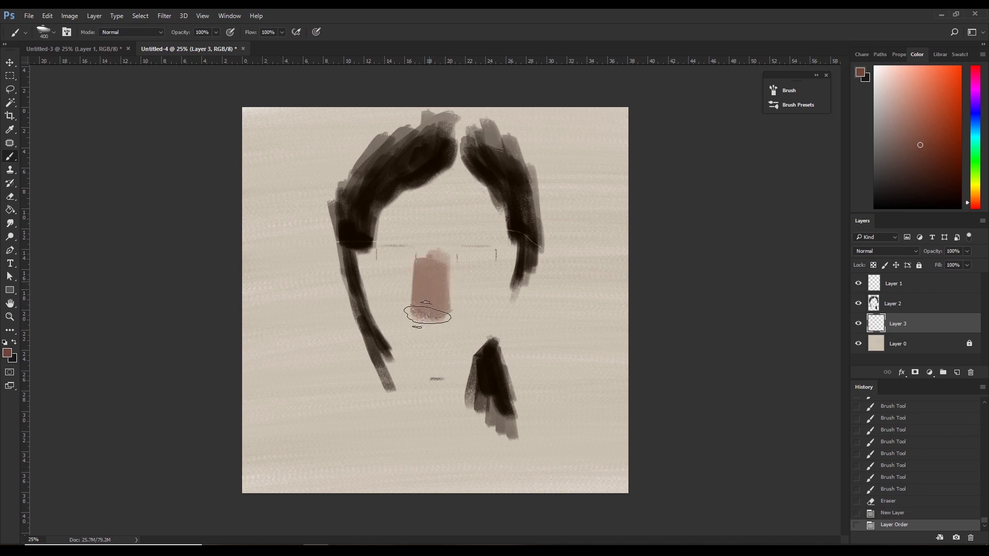
left_click(931, 164)
key("ctrl+z")
key("bracketright")
key("bracketright")
left_click_drag(425, 255, 412, 324)
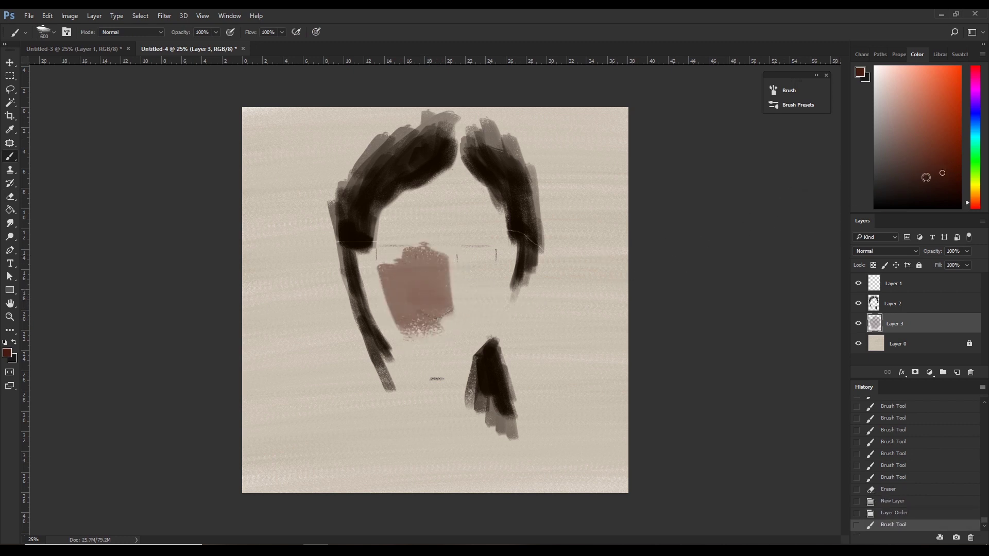
key("ctrl+z")
left_click_drag(422, 278, 425, 291)
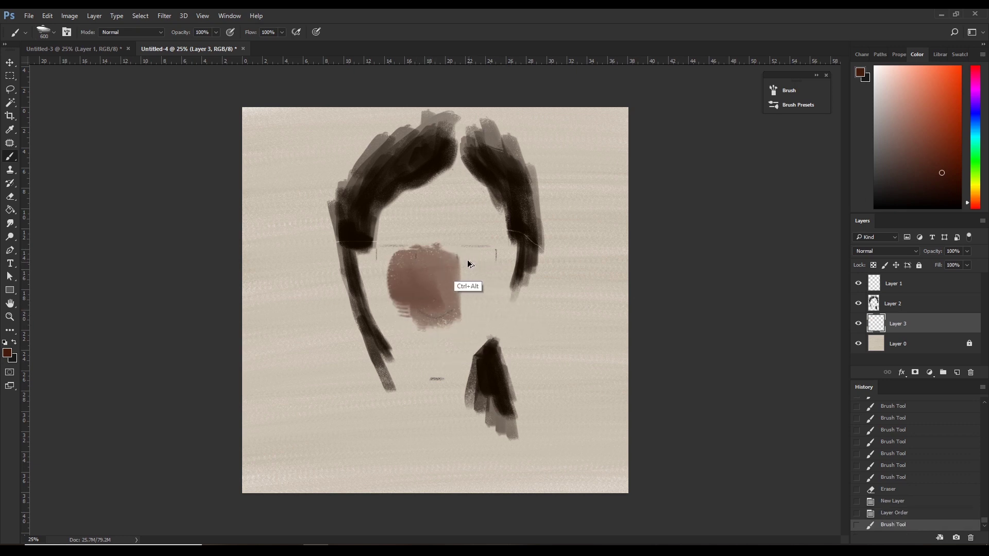
key("ctrl+alt+z")
key("bracketleft")
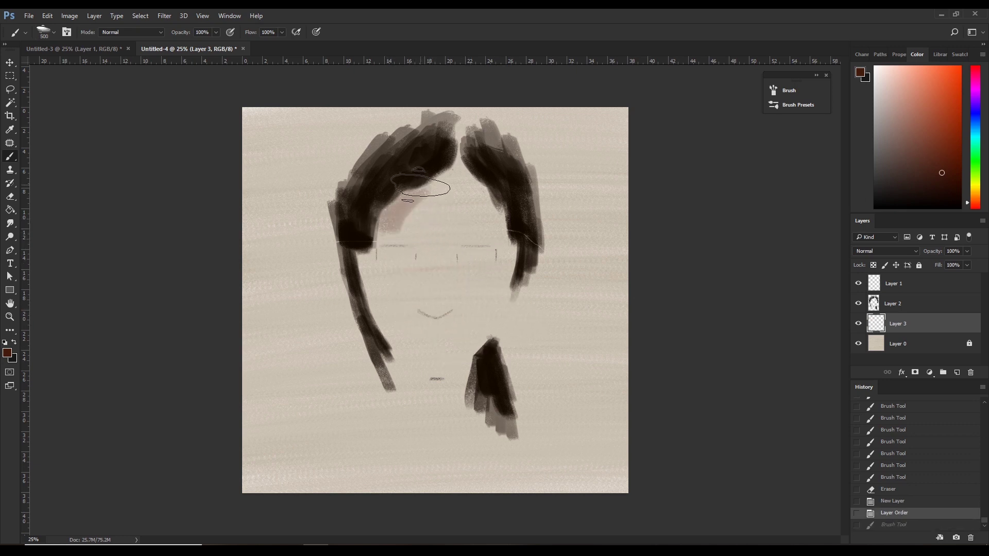
Paint soft brown skin tone across the upper face, cheek, neck and around the eyes.
mouse_move(420, 186)
left_mouse_down()
mouse_move(417, 221)
mouse_move(438, 226)
left_mouse_up()
key("ctrl+alt+z")
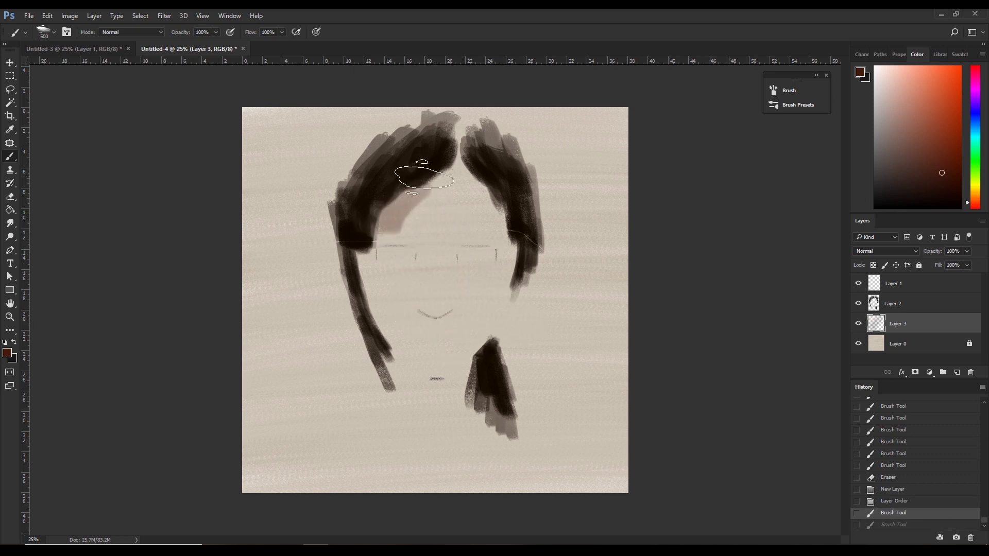
left_click_drag(424, 178, 484, 217)
key("ctrl+alt+z")
key("ctrl+alt+z")
mouse_move(397, 193)
left_mouse_down()
mouse_move(451, 225)
mouse_move(385, 261)
mouse_move(413, 289)
mouse_move(430, 294)
mouse_move(428, 252)
mouse_move(451, 250)
mouse_move(466, 284)
mouse_move(473, 241)
mouse_move(480, 246)
mouse_move(478, 296)
mouse_move(456, 319)
mouse_move(429, 312)
mouse_move(422, 356)
mouse_move(389, 319)
mouse_move(391, 293)
mouse_move(412, 299)
mouse_move(394, 255)
mouse_move(438, 244)
mouse_move(423, 250)
mouse_move(431, 234)
mouse_move(453, 296)
mouse_move(404, 340)
mouse_move(406, 365)
mouse_move(428, 371)
mouse_move(464, 335)
mouse_move(428, 394)
mouse_move(412, 384)
mouse_move(454, 384)
mouse_move(482, 369)
mouse_move(456, 412)
mouse_move(474, 443)
mouse_move(449, 448)
mouse_move(480, 456)
mouse_move(448, 412)
mouse_move(412, 394)
mouse_move(397, 364)
mouse_move(405, 368)
mouse_move(395, 301)
mouse_move(445, 261)
mouse_move(469, 334)
mouse_move(454, 355)
mouse_move(411, 349)
left_mouse_up()
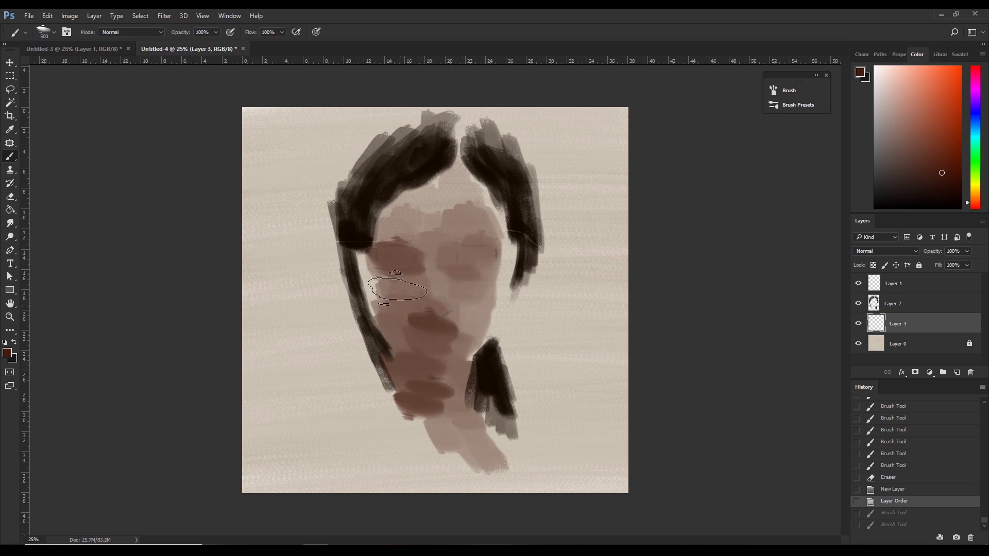
mouse_move(397, 290)
left_mouse_down()
mouse_move(427, 230)
mouse_move(419, 242)
mouse_move(427, 222)
mouse_move(407, 196)
mouse_move(392, 244)
mouse_move(441, 195)
mouse_move(494, 216)
mouse_move(508, 233)
mouse_move(474, 322)
left_mouse_up()
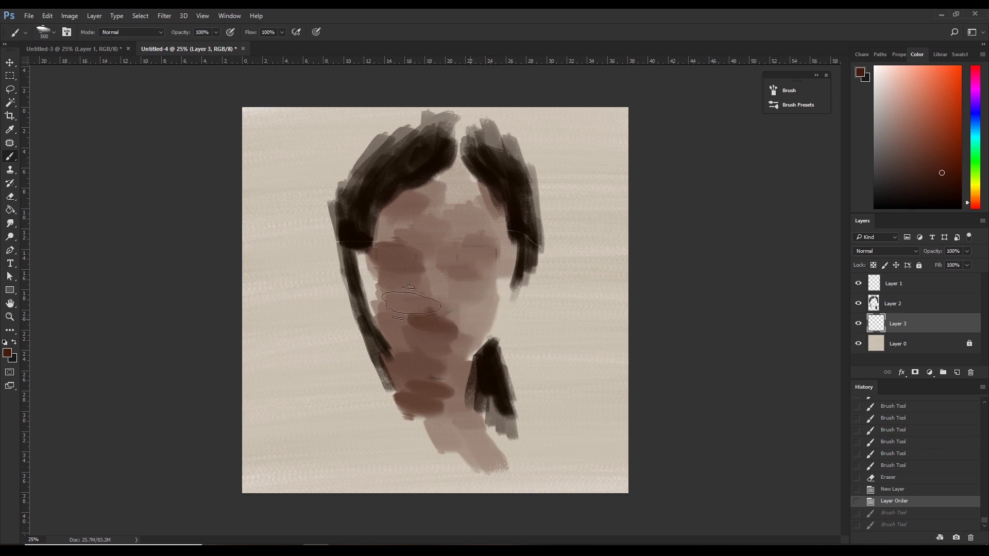
left_click_drag(411, 305, 422, 315)
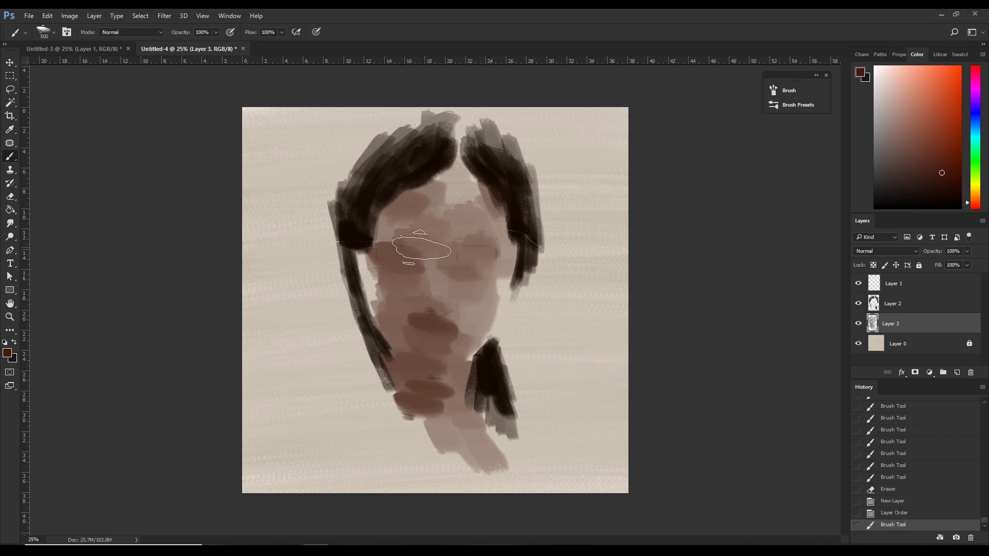
left_click_drag(422, 250, 475, 261)
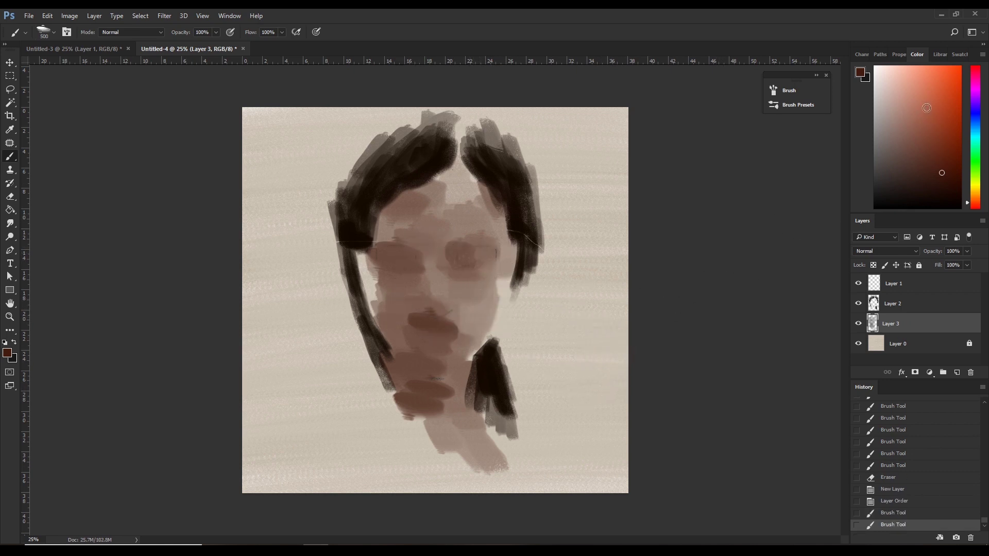
Paint light pink, then warmer orange-pink strokes across the forehead with a smaller brush.
left_click(968, 206)
key("bracketleft")
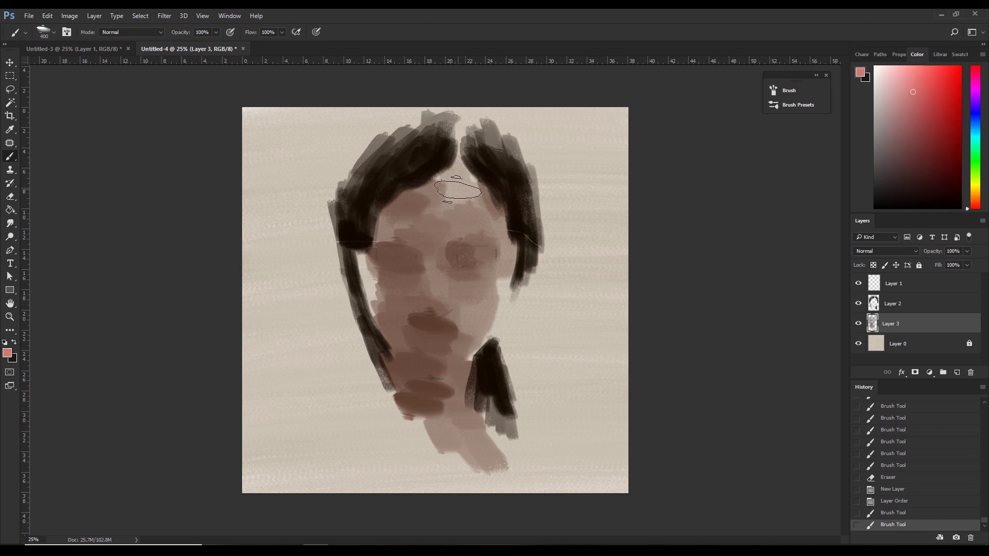
left_click_drag(468, 178, 448, 209)
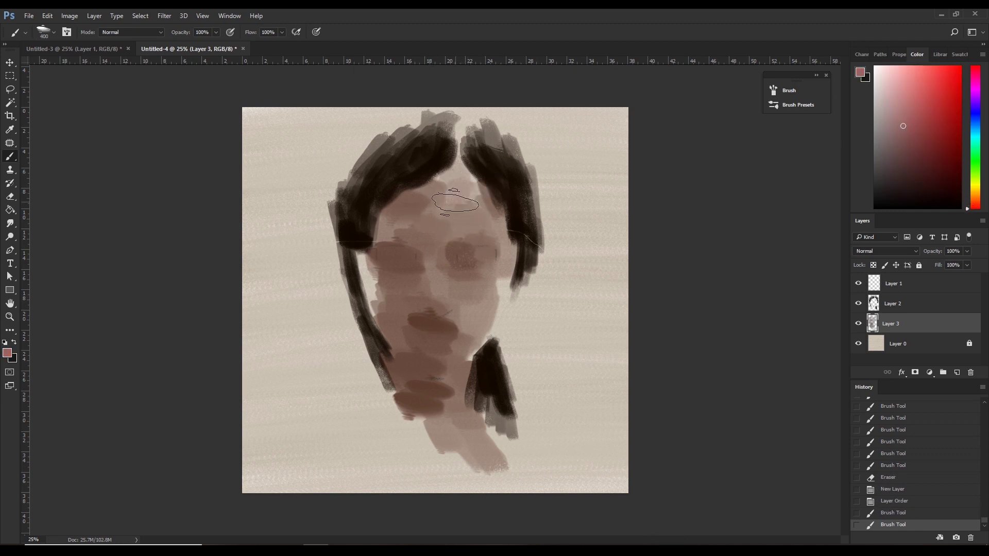
left_click(892, 108)
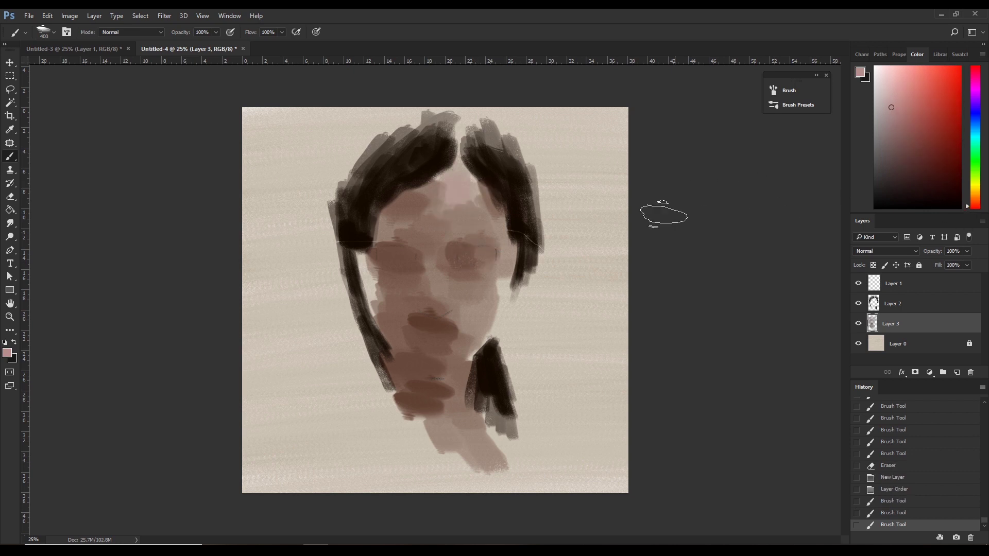
left_click_drag(502, 185, 448, 201)
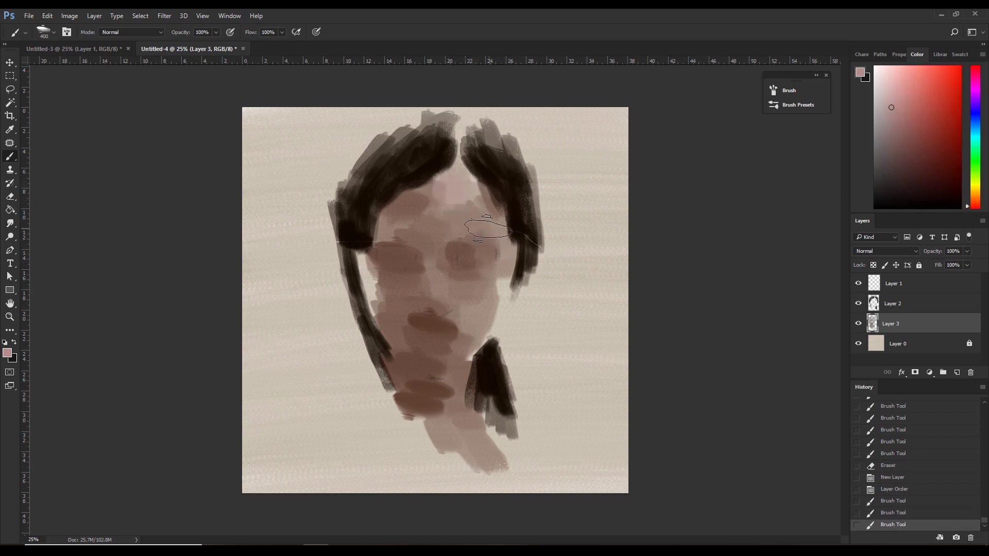
left_click_drag(488, 228, 461, 227)
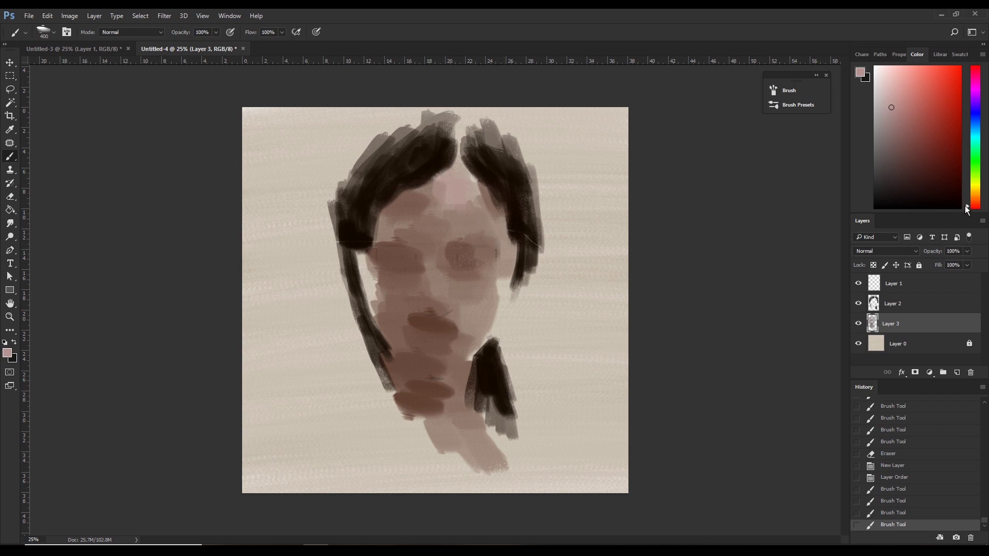
left_click_drag(966, 206, 967, 203)
key("ctrl+alt+z")
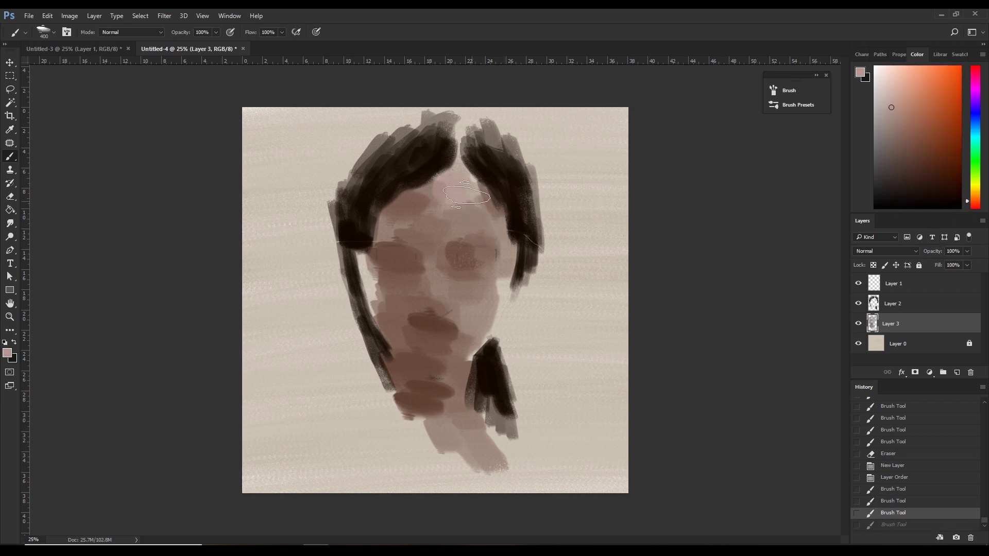
key("ctrl+alt+z")
key("bracketleft")
mouse_move(443, 189)
left_mouse_down()
mouse_move(474, 224)
mouse_move(459, 219)
mouse_move(474, 252)
left_mouse_up()
Add a Hue/Saturation adjustment layer clipped to the Layer 0 canvas.
left_click_drag(454, 188, 489, 241)
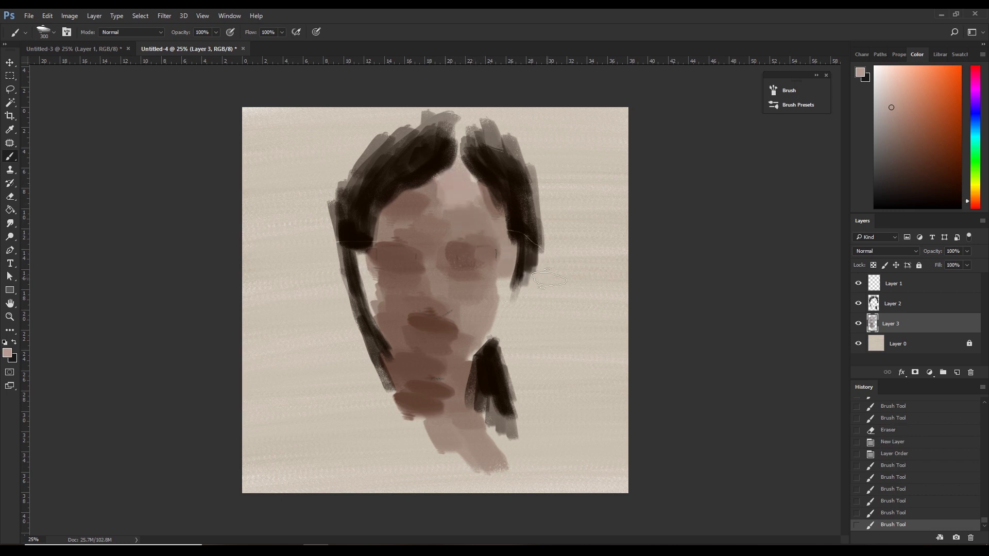
left_click(930, 372)
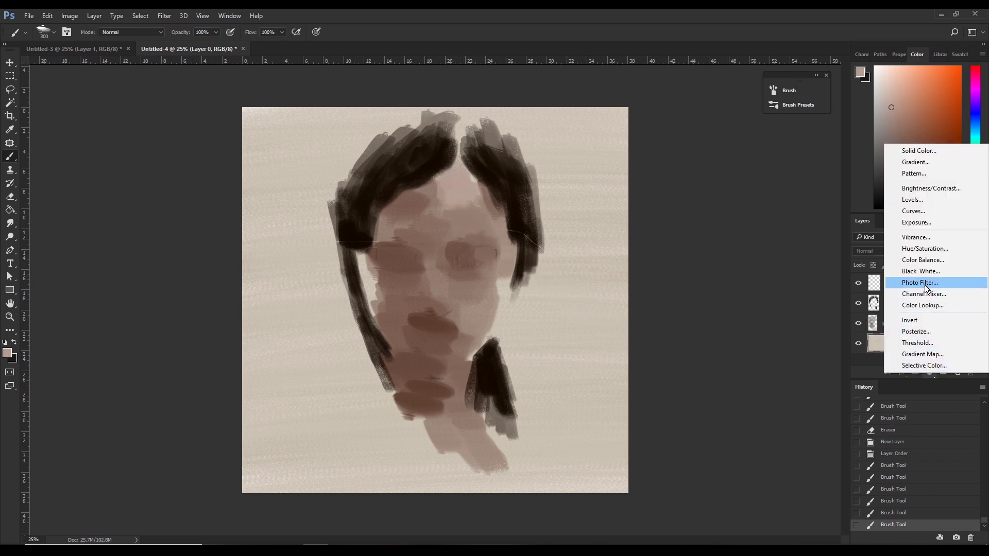
left_click(922, 249)
left_click_drag(887, 345, 888, 363)
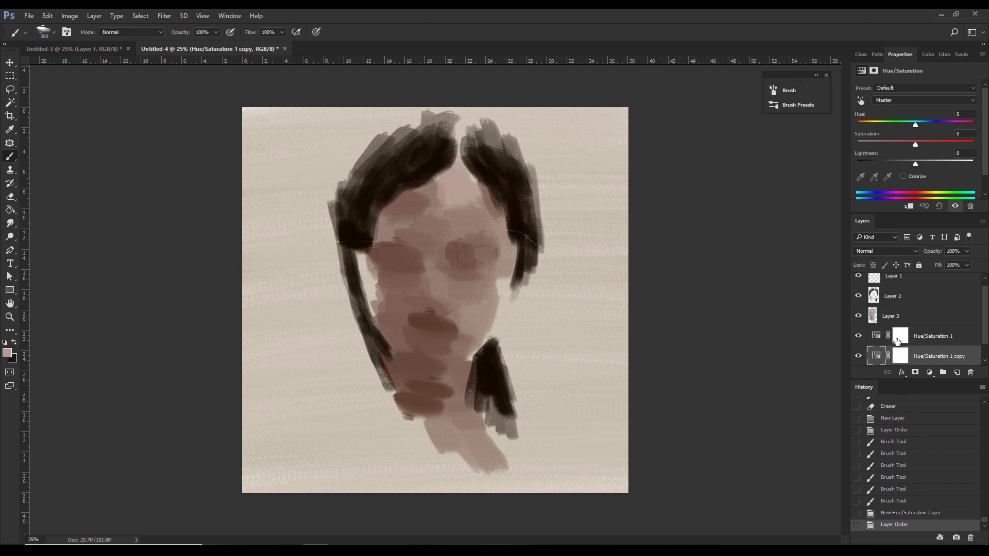
left_click(912, 513)
left_click(880, 346, "alt")
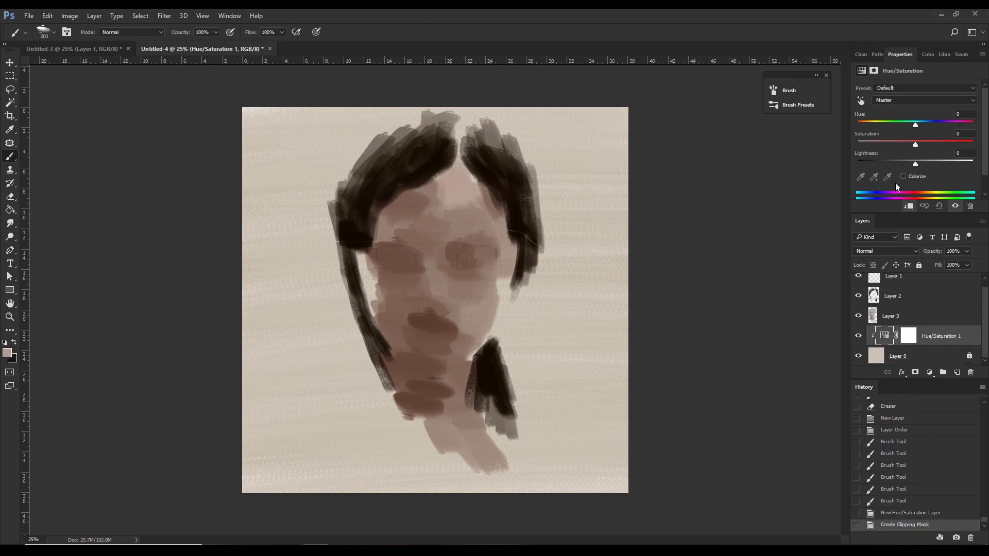
Set the canvas adjustment to Saturation +66 and Lightness -37, then select Layer 3.
left_click_drag(890, 164, 898, 169)
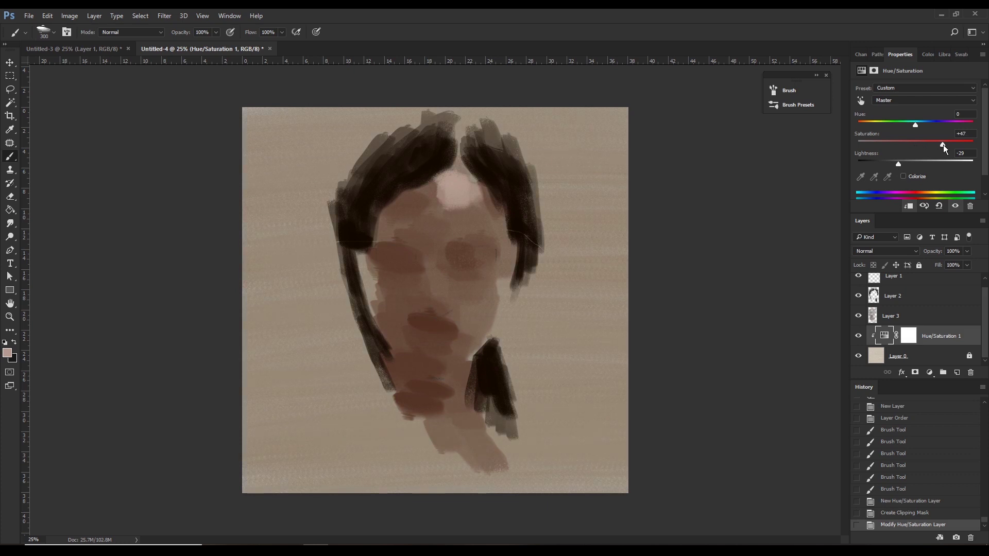
mouse_move(944, 147)
left_mouse_down()
mouse_move(892, 164)
mouse_move(902, 164)
left_mouse_up()
left_click_drag(955, 144, 954, 144)
mouse_move(901, 164)
left_mouse_down()
mouse_move(885, 165)
mouse_move(895, 167)
left_mouse_up()
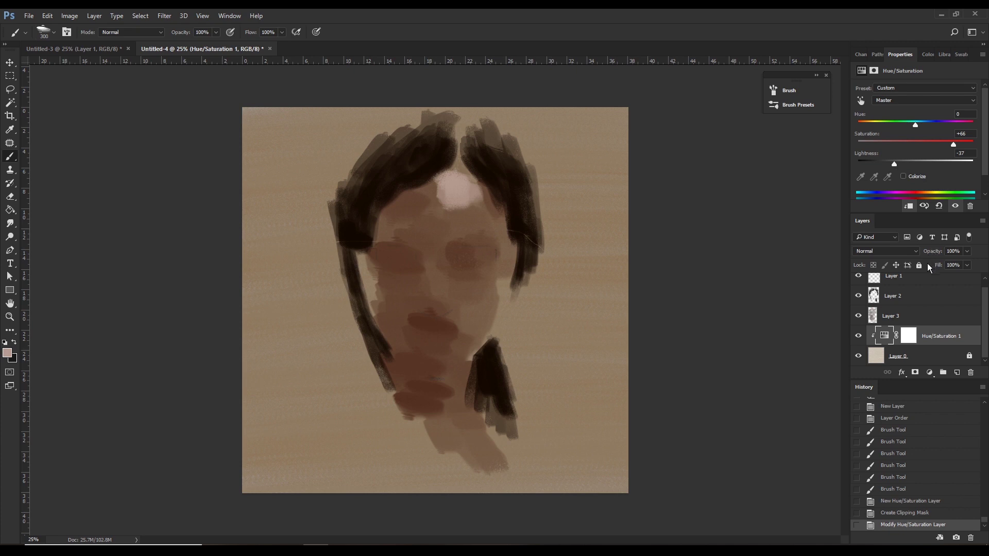
left_click(876, 319)
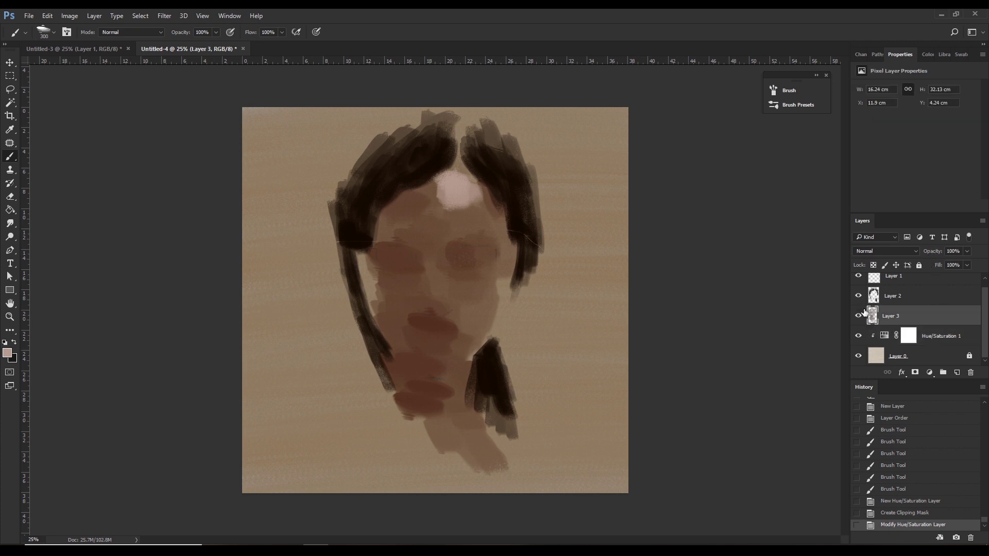
Sample a pale skin tone and paint light highlights on the forehead parting.
left_click(927, 55)
key("i")
key("b")
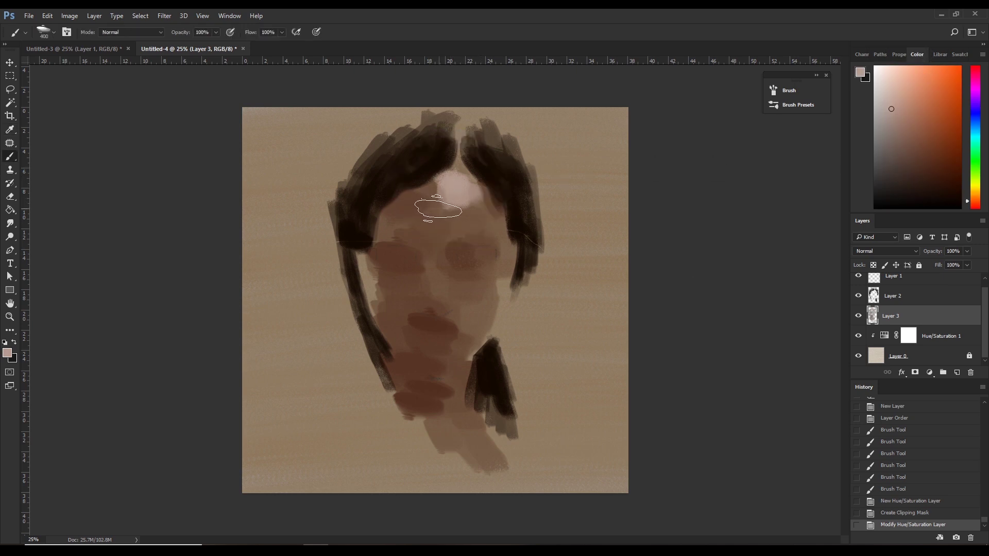
left_click_drag(441, 210, 453, 203)
key("ctrl+z")
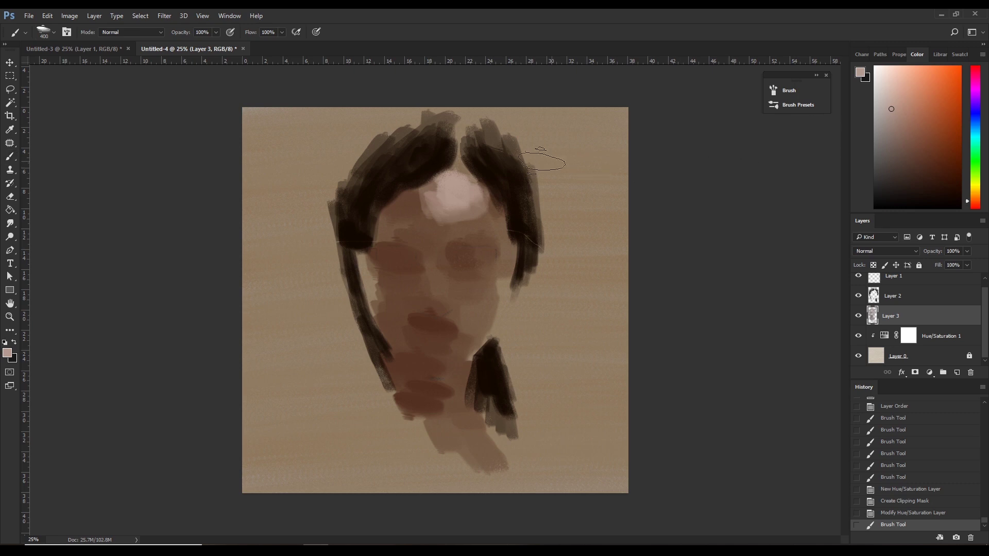
key("alt")
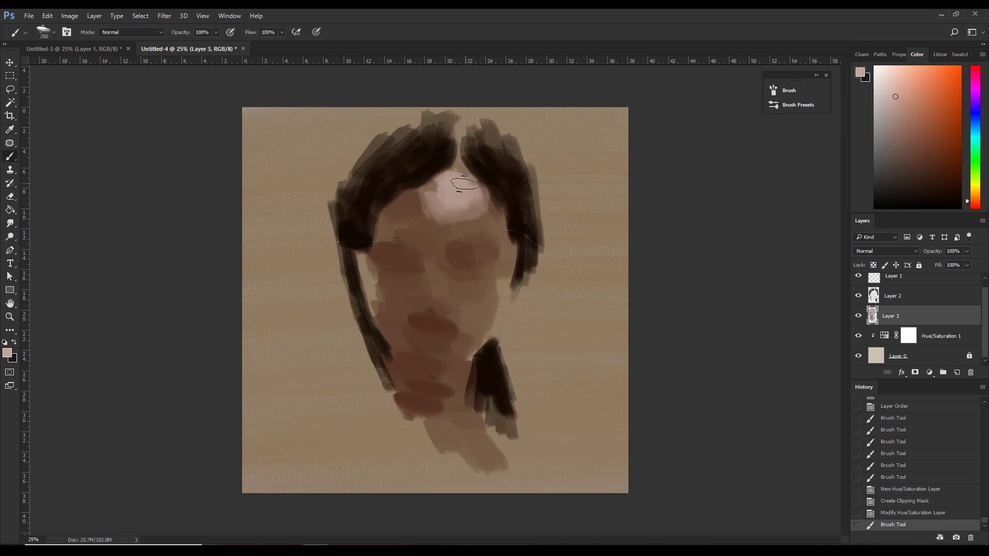
mouse_move(465, 184)
left_mouse_down()
mouse_move(456, 194)
mouse_move(464, 211)
left_mouse_up()
left_click_drag(459, 209, 469, 203)
Lighten the right hair edge near the ear and the left cheek and jaw.
key("bracketright")
key("bracketright")
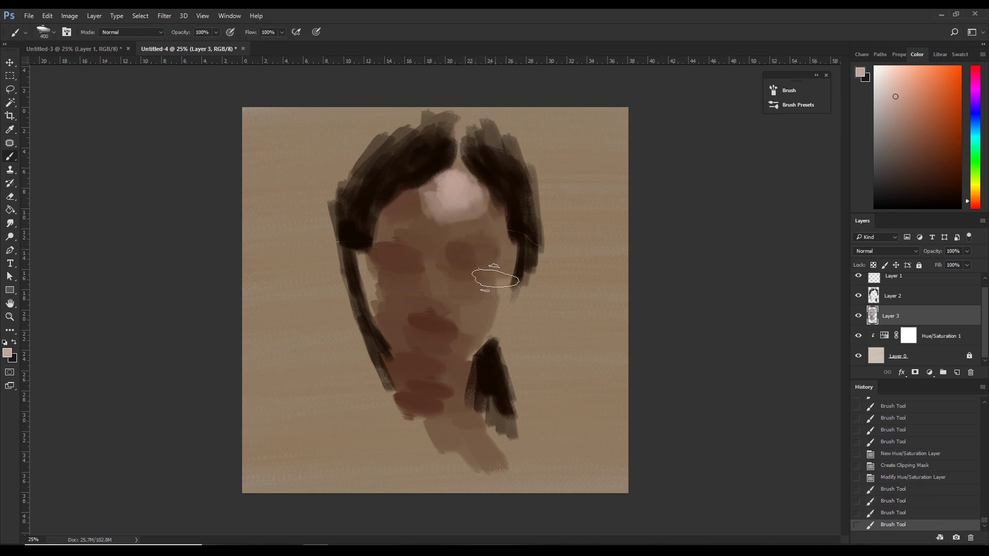
key("bracketleft")
key("bracketleft")
mouse_move(504, 290)
left_mouse_down()
mouse_move(513, 255)
mouse_move(514, 272)
left_mouse_up()
key("bracketright")
left_click_drag(518, 248, 498, 331)
mouse_move(387, 268)
left_mouse_down()
mouse_move(355, 260)
mouse_move(371, 307)
left_mouse_up()
left_click_drag(368, 247, 377, 286)
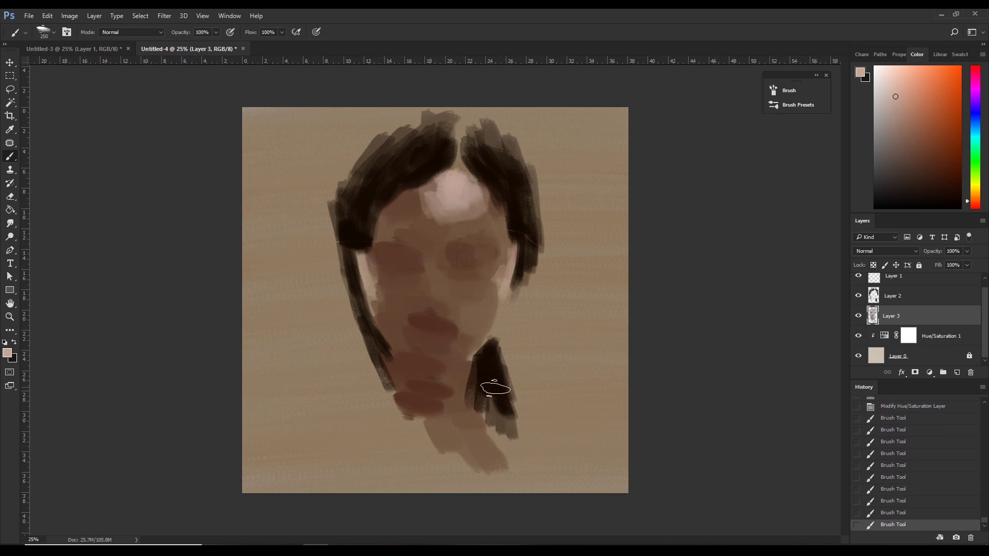
Shade the lower-left jaw and below the chin in dark reddish-brown.
left_click(391, 358, "alt")
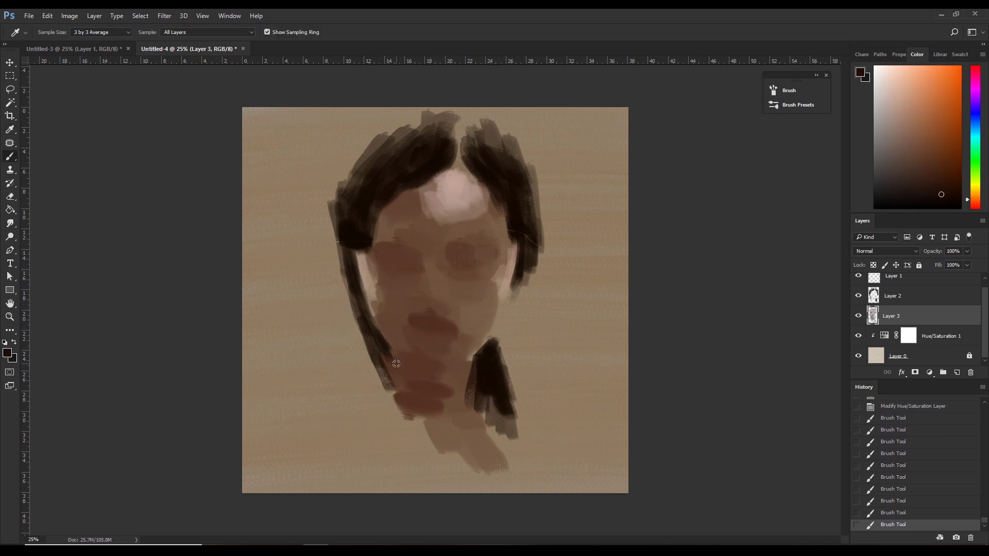
left_click_drag(399, 387, 441, 407)
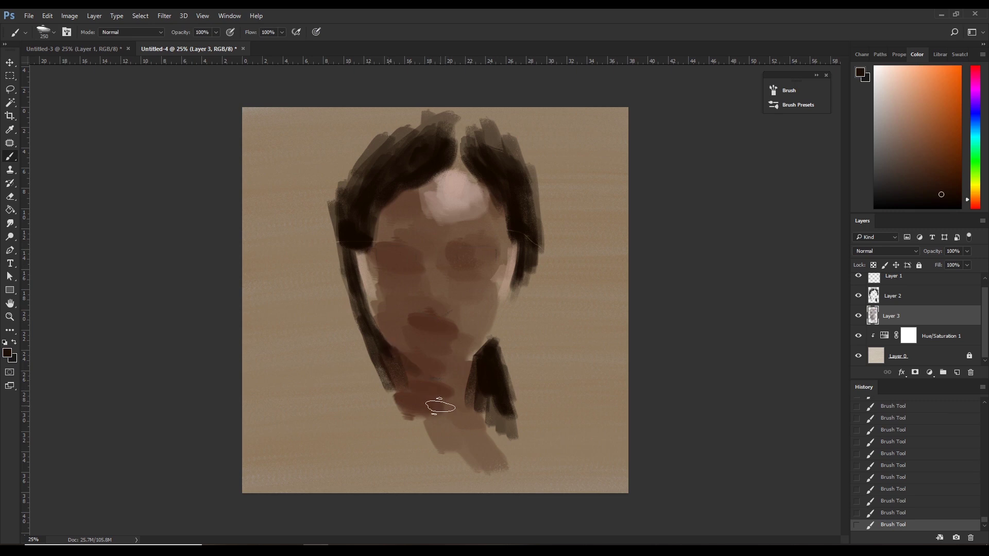
left_click_drag(400, 372, 441, 403)
key("ctrl+z")
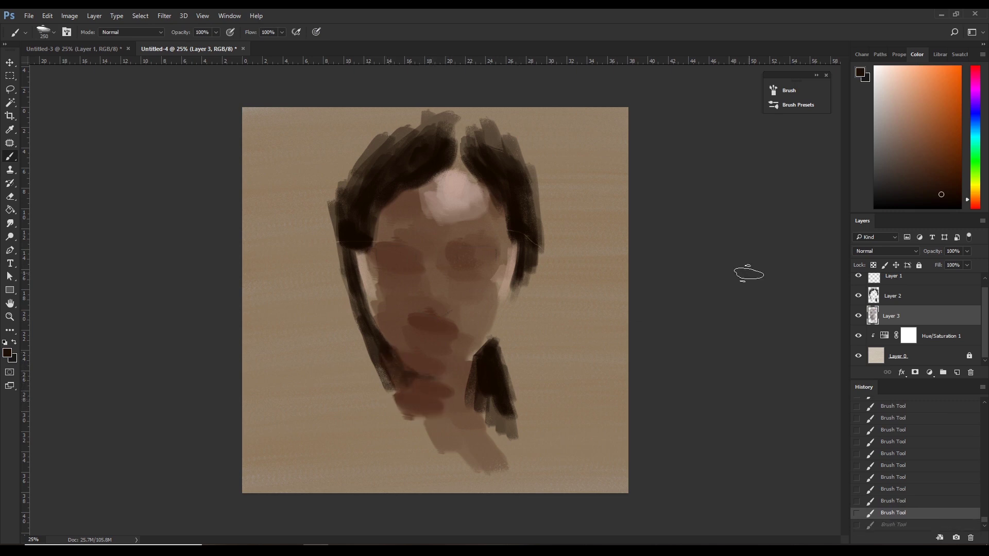
left_click_drag(967, 203, 968, 207)
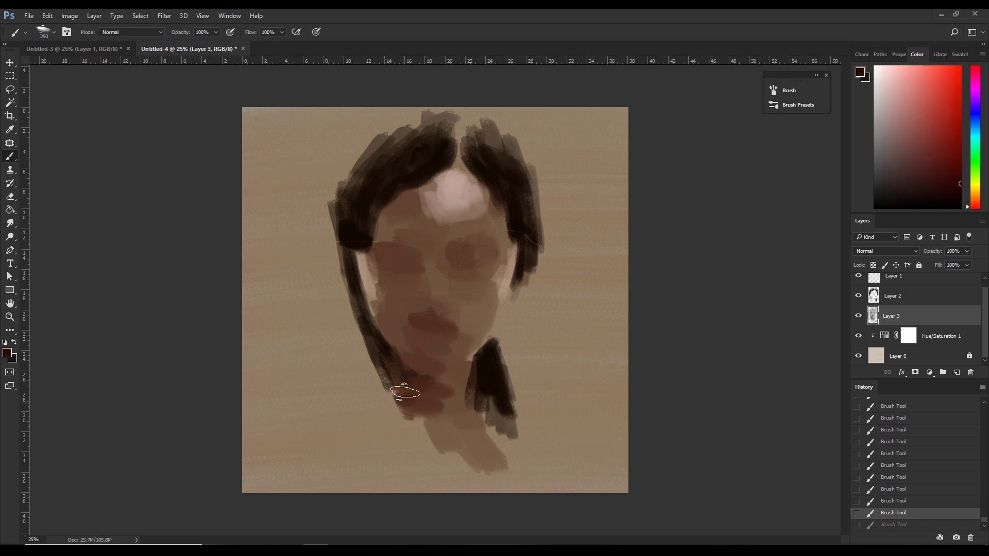
left_click_drag(394, 390, 412, 373)
left_click(393, 366, "alt")
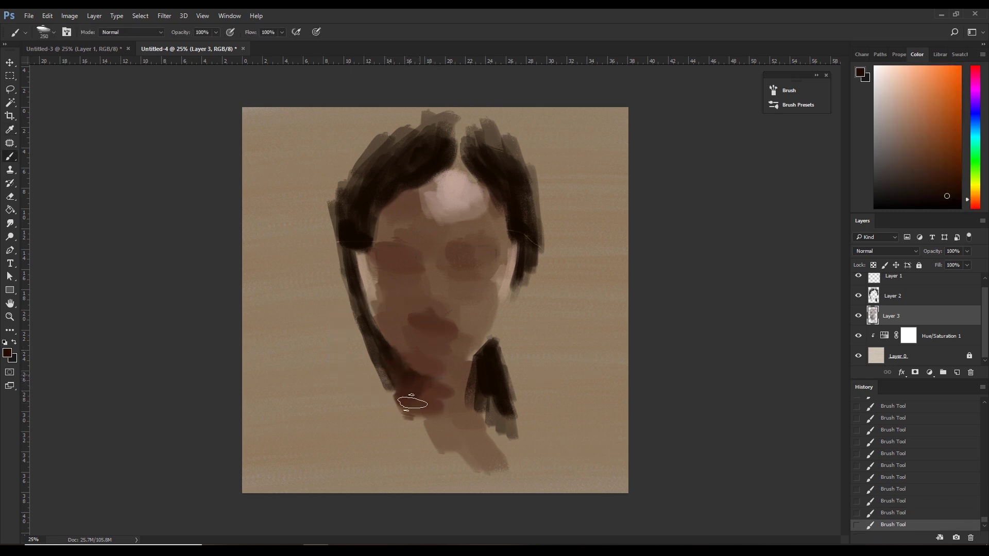
left_click(433, 406, "alt")
left_click_drag(410, 393, 431, 435)
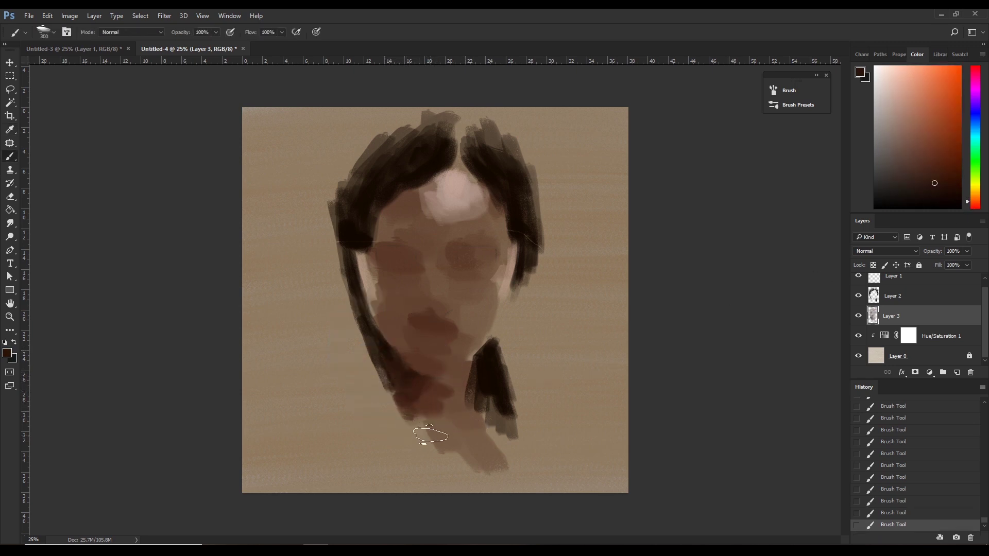
Paint brown onto the neck and shade under the chin in dark red with a 400 px brush.
left_click(432, 384, "alt")
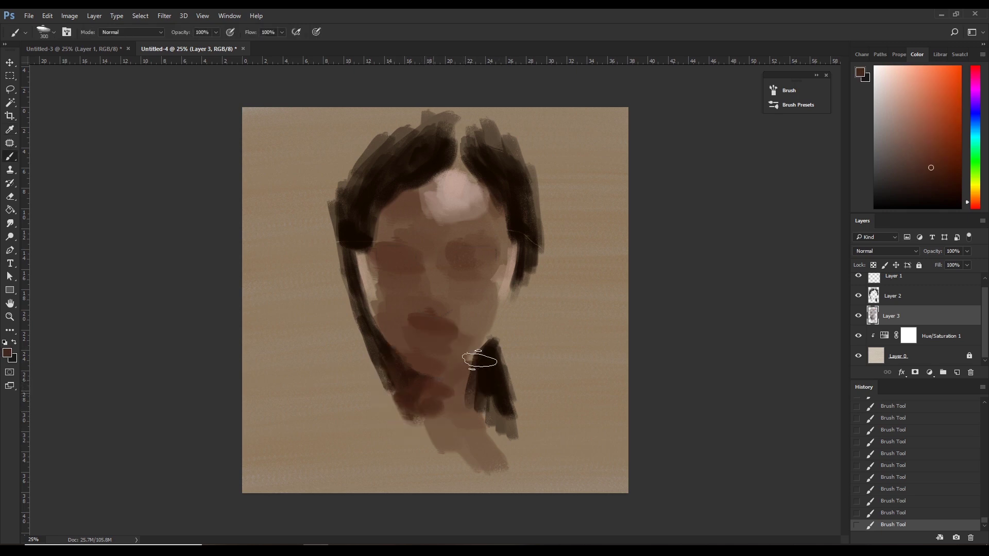
left_click_drag(477, 364, 458, 407)
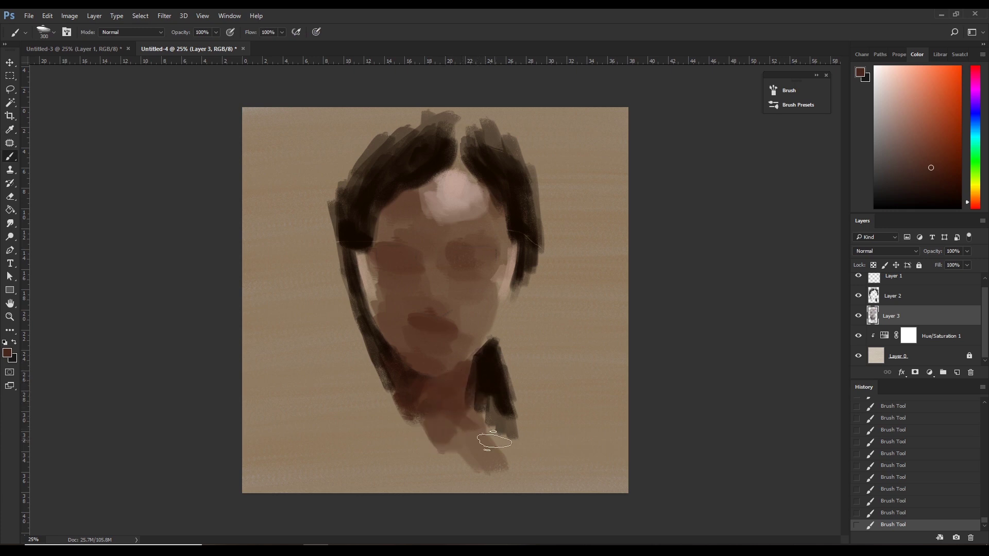
left_click(388, 348, "alt")
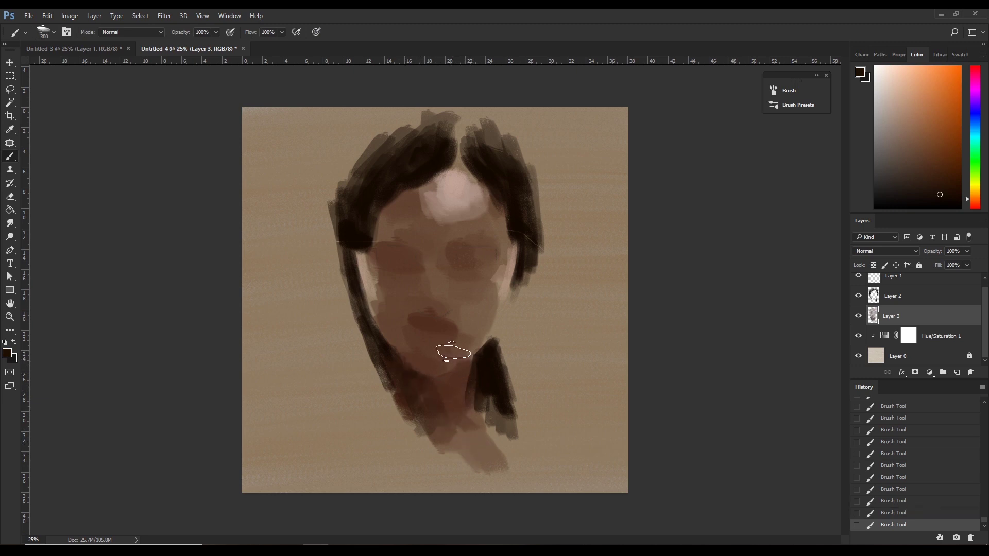
left_click(386, 194, "alt")
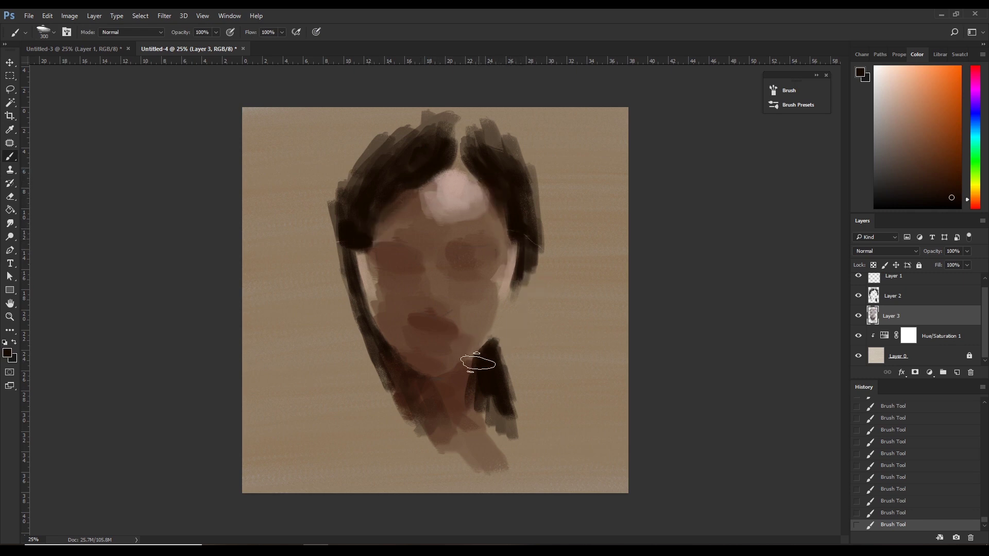
left_click(428, 401, "alt")
key("bracketright")
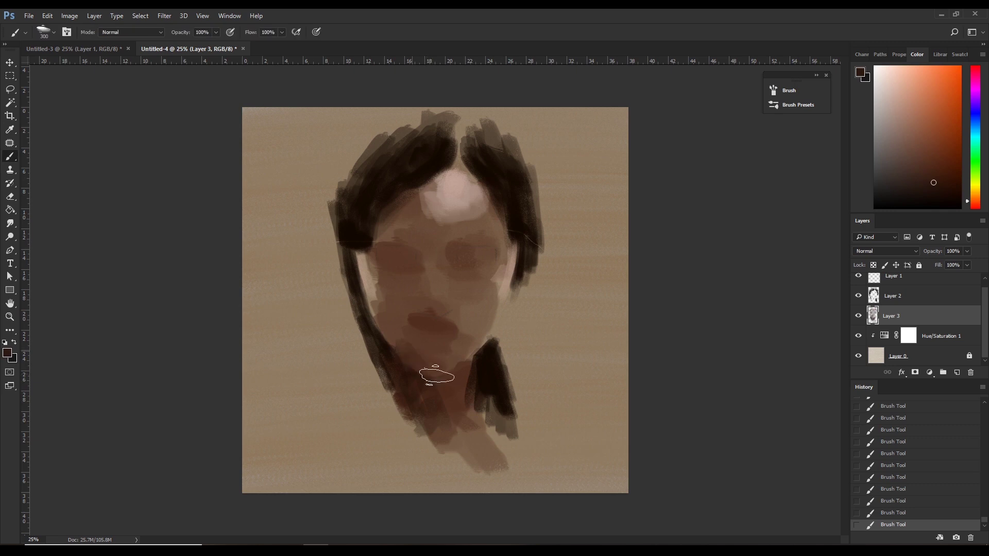
left_click_drag(417, 355, 448, 380)
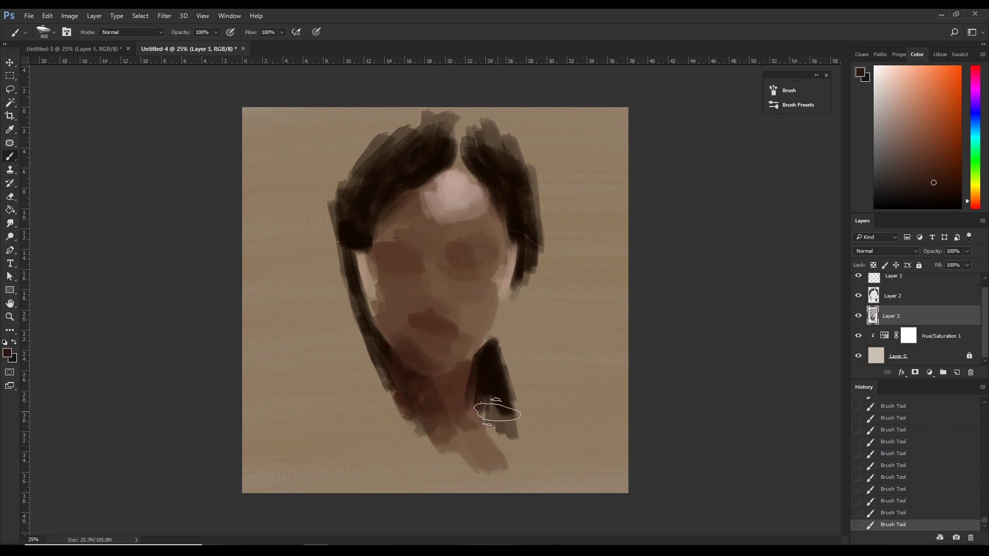
left_click_drag(976, 200, 975, 209)
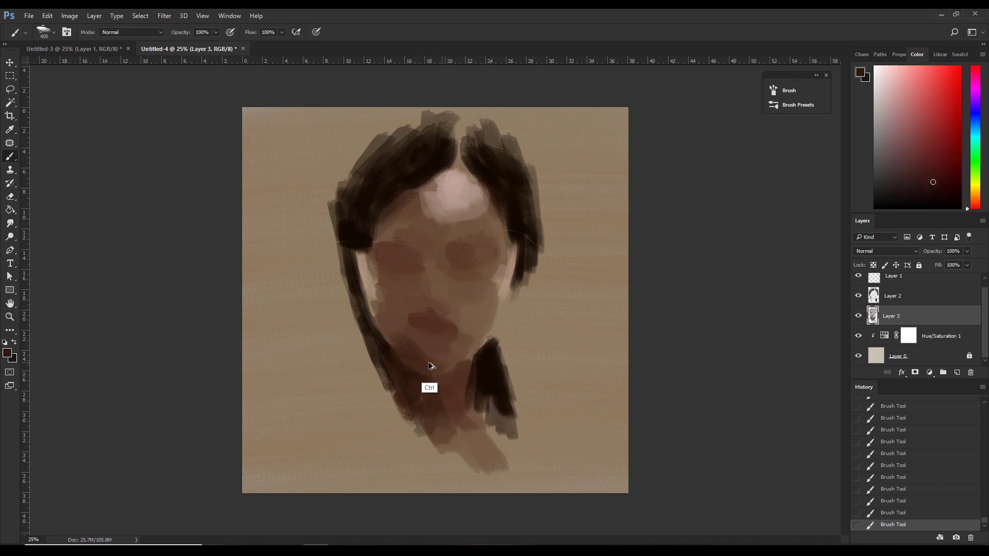
Restore the two undone strokes and sample a reddish brown from the face.
key("ctrl+alt+z")
key("ctrl+alt+z")
key("ctrl+shift+z")
key("ctrl+shift+z")
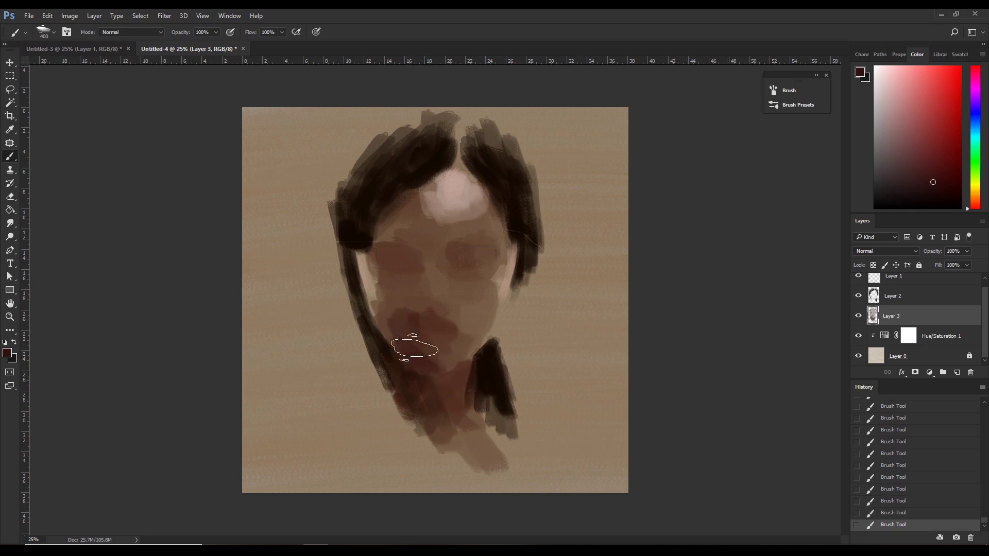
key("i")
left_click(416, 383)
key("b")
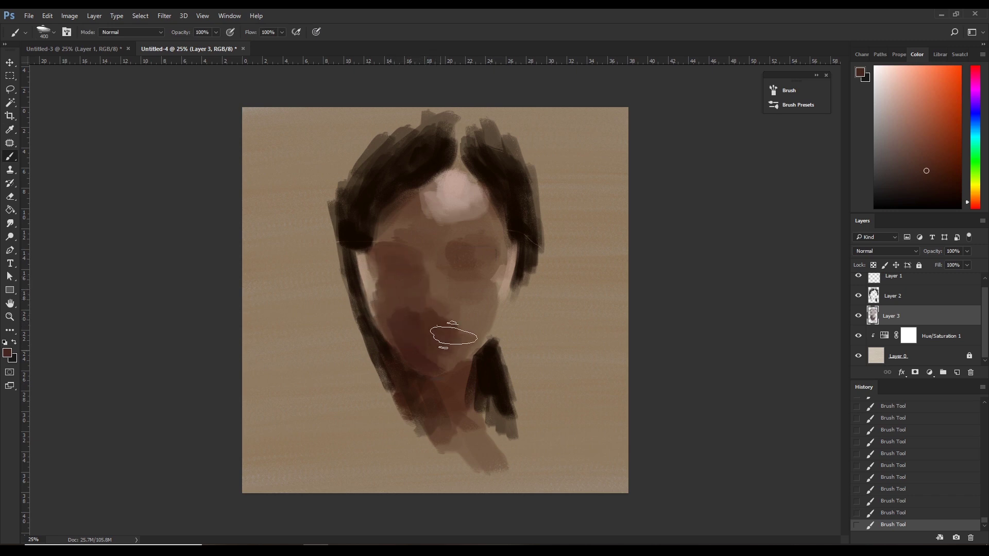
Blend a faint sampled skin-tone stroke across the cheeks, shifting toward dark red at 600 px.
left_click(438, 350, "alt")
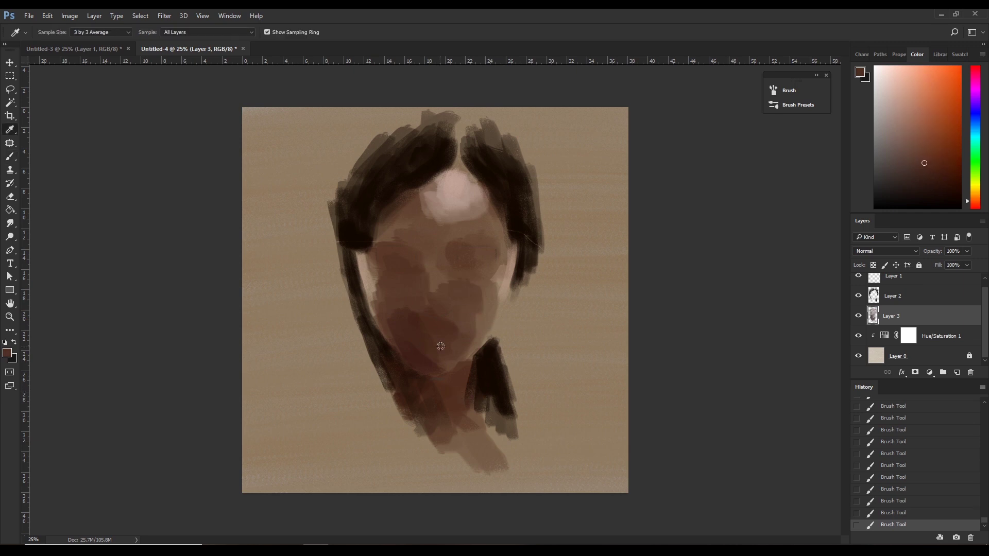
left_click(470, 297, "alt")
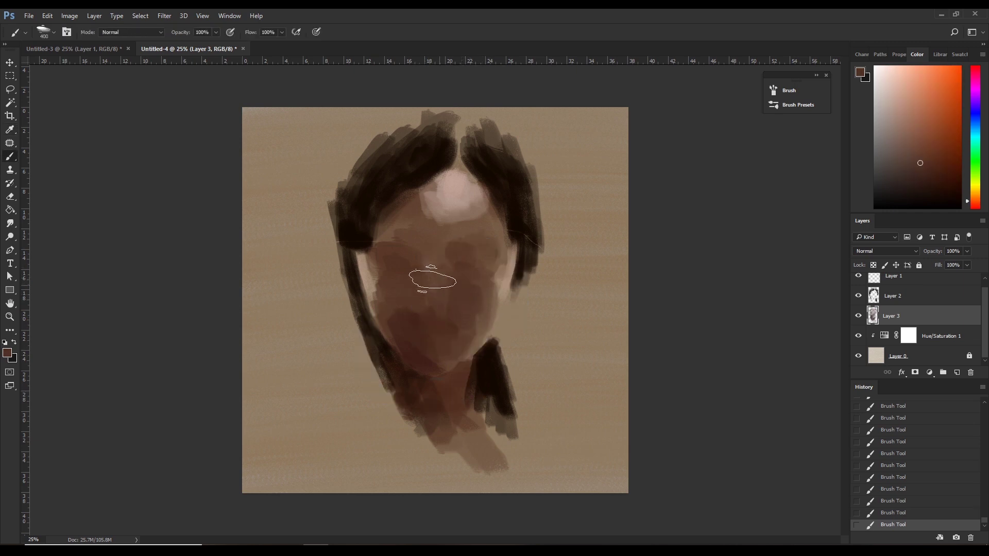
left_click_drag(458, 280, 469, 261)
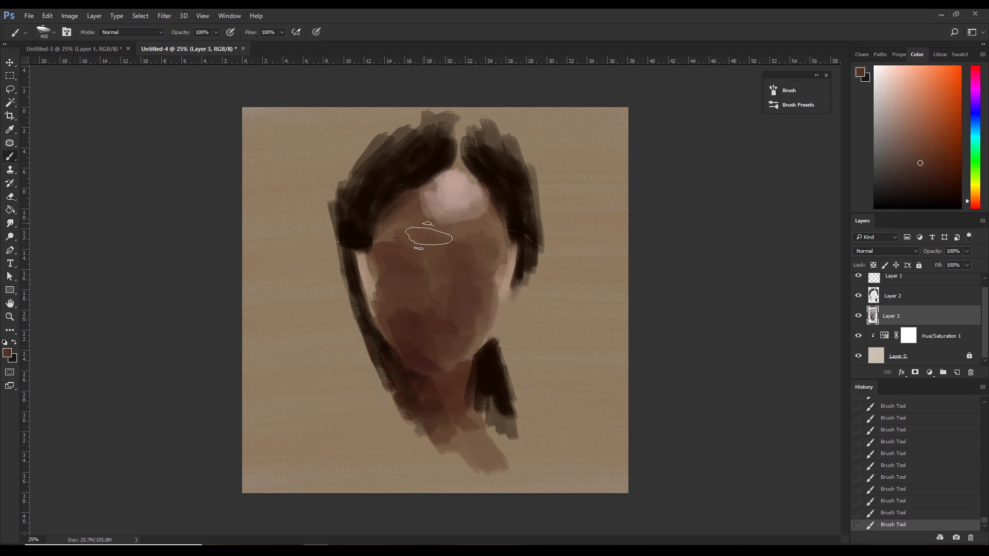
left_click(423, 229, "alt")
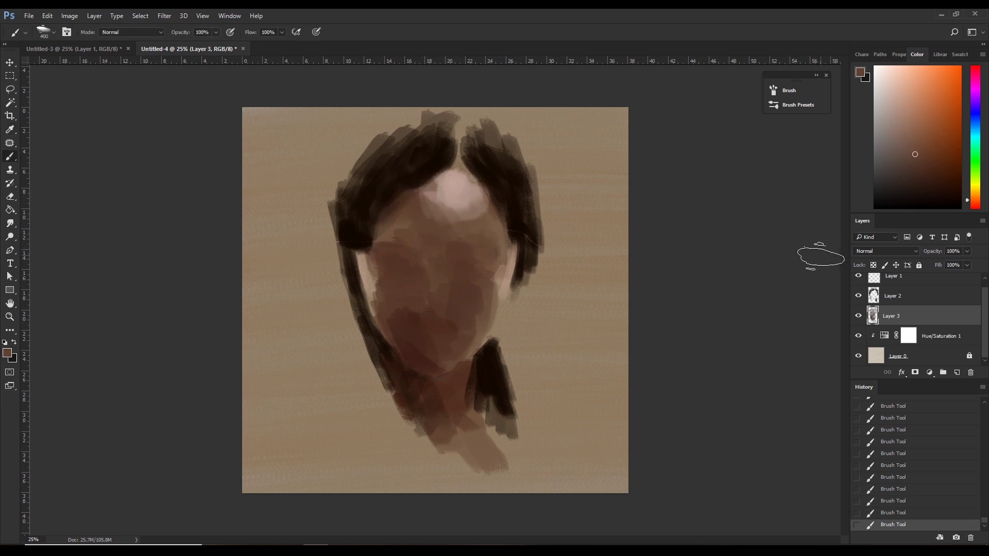
left_click_drag(967, 203, 968, 209)
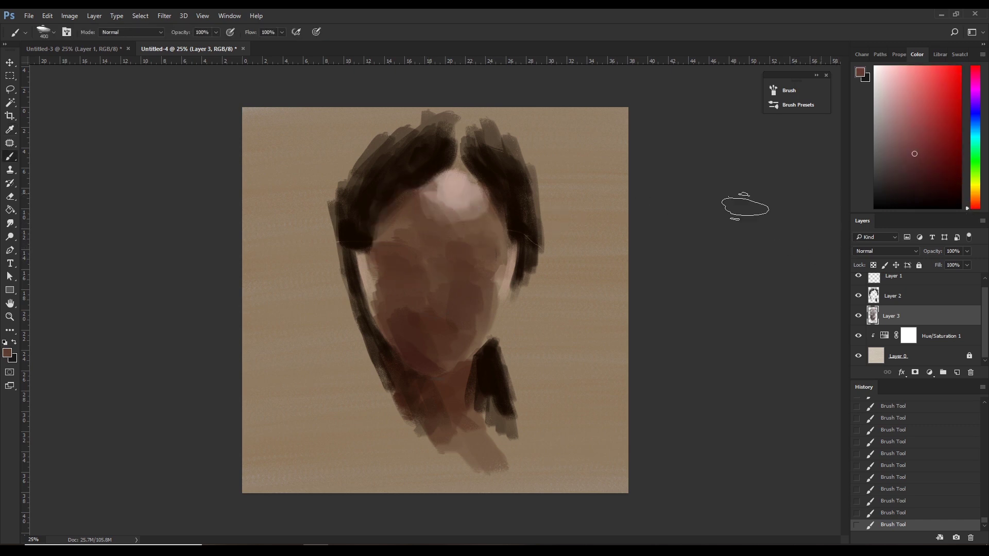
key("bracketright")
key("bracketright")
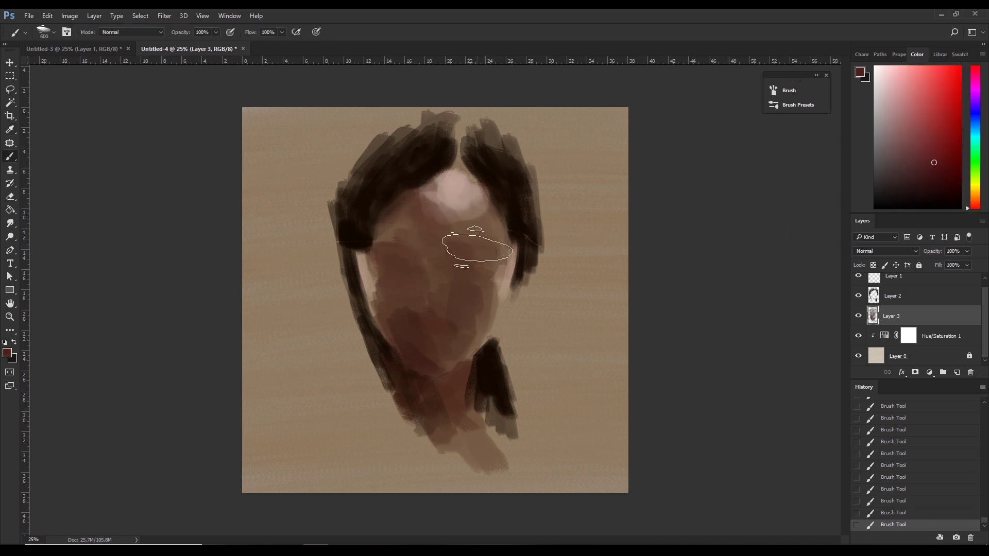
key("ctrl+z")
Repaint the forehead with a sampled pinkish skin tone, undoing strokes until it looks smoother.
key("i")
left_click(439, 207)
key("b")
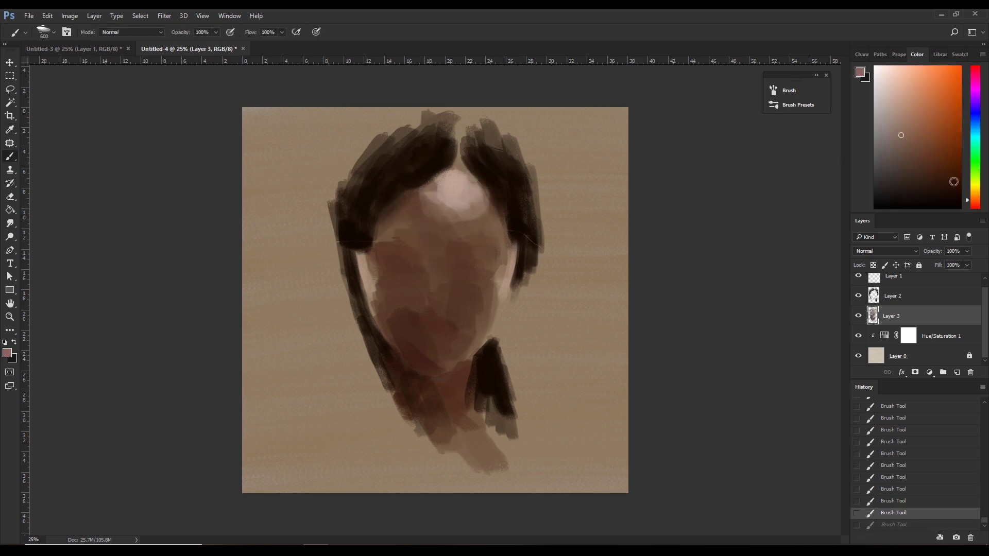
left_click_drag(432, 223, 505, 221)
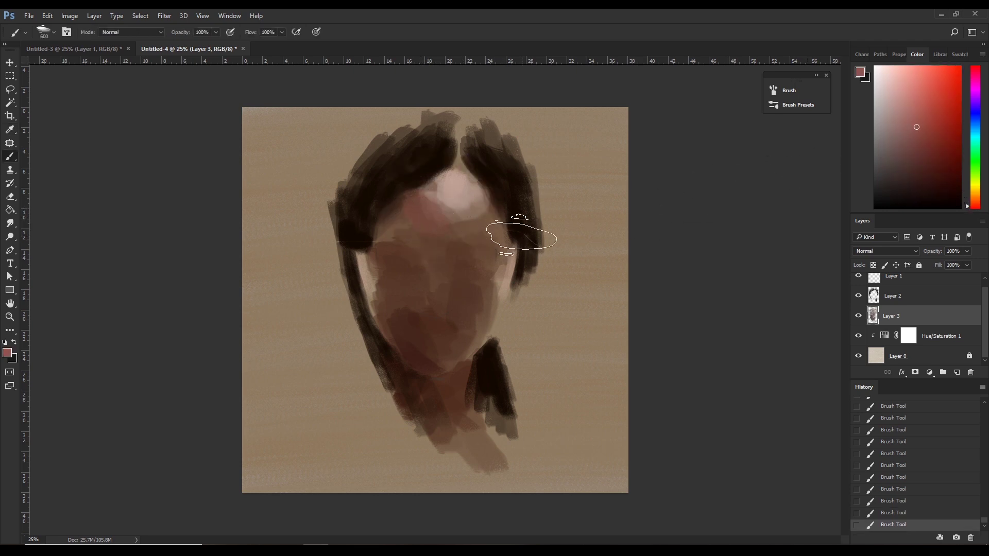
key("ctrl+alt+z")
key("ctrl+alt+z")
key("ctrl+shift+z")
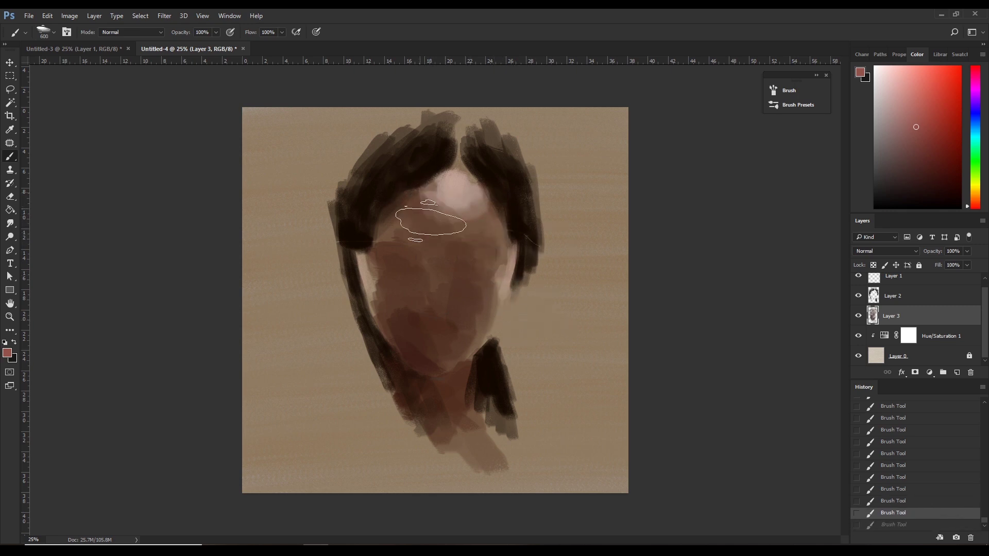
key("ctrl+shift+z")
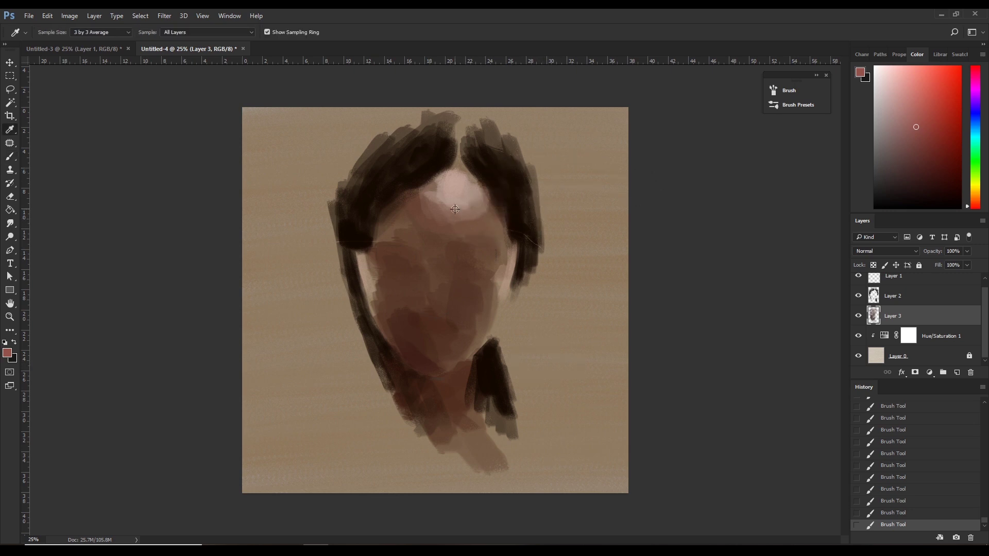
left_click(454, 180, "alt")
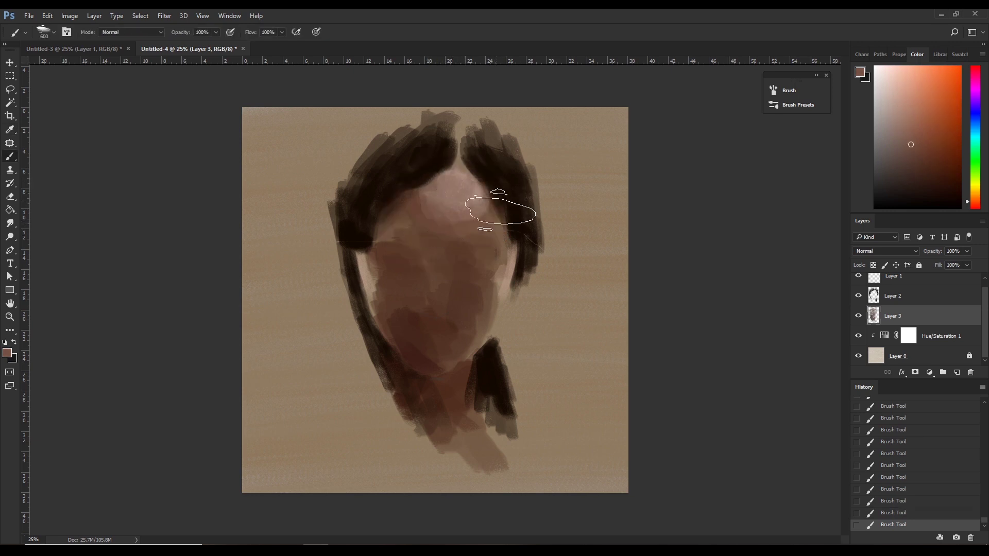
key("ctrl+z")
mouse_move(451, 219)
left_mouse_down()
mouse_move(470, 159)
mouse_move(484, 196)
left_mouse_up()
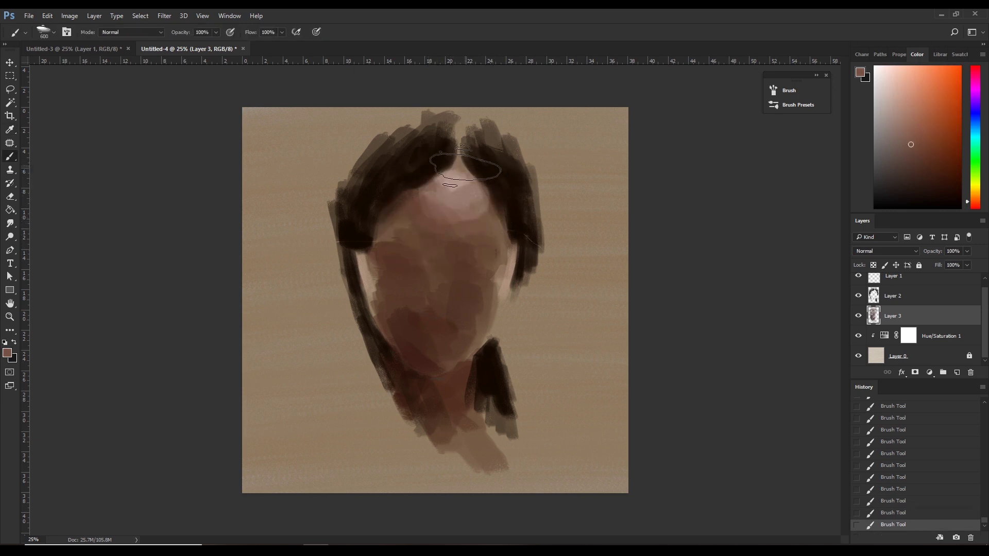
left_click(453, 217, "alt")
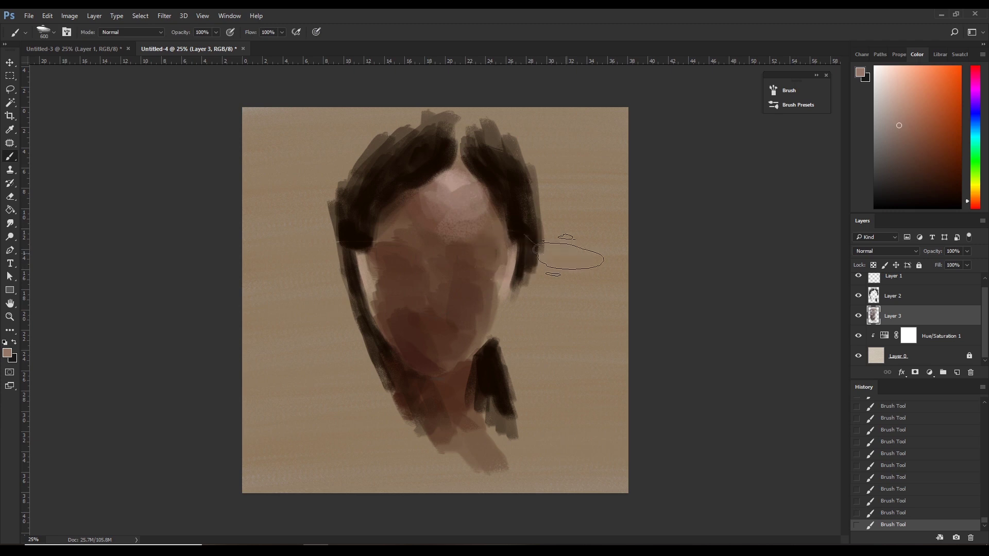
Dab light paint on the forehead and a faint pink blush on the right cheek.
left_click(459, 260, "alt")
left_click(405, 203, "alt")
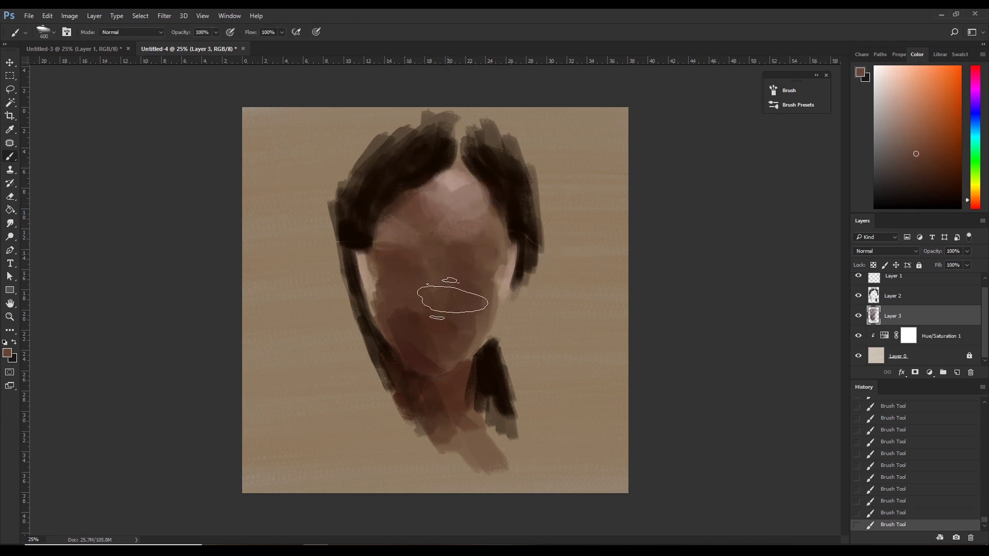
mouse_move(453, 247)
left_mouse_down()
mouse_move(435, 208)
mouse_move(438, 237)
left_mouse_up()
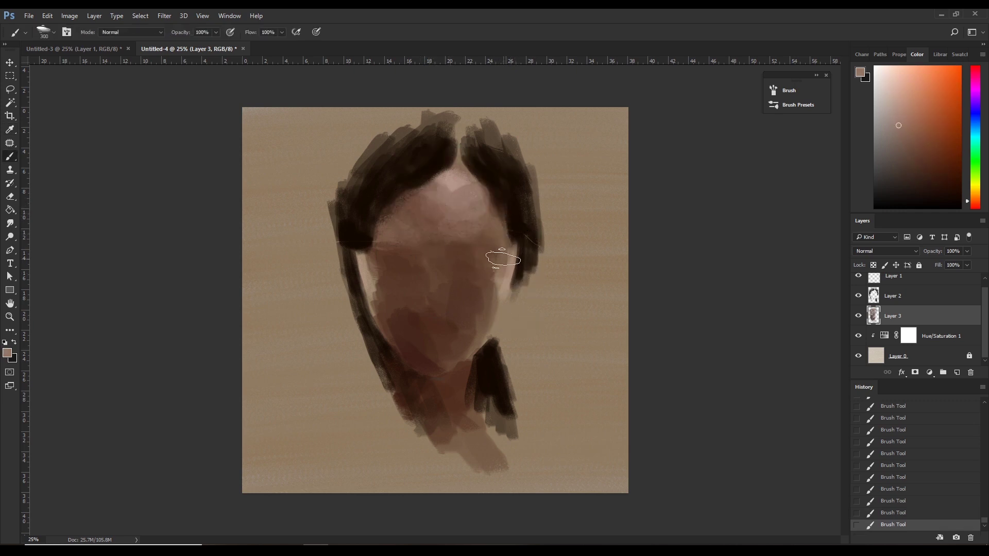
left_click(468, 223, "alt")
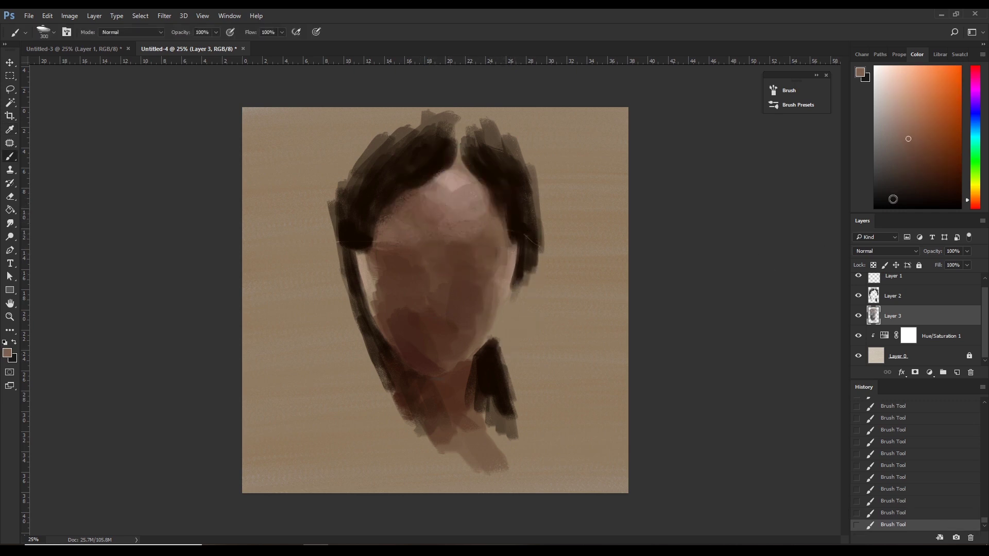
left_click_drag(970, 202, 970, 209)
left_click(504, 273)
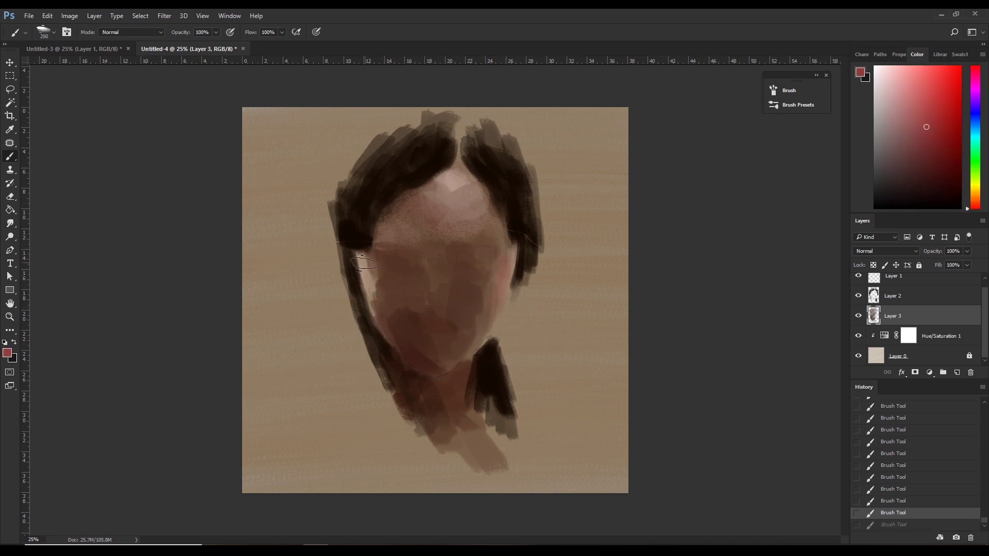
Paint lighter and darker sampled skin tones over the cheeks, enlarging the brush to 500.
left_click(387, 322, "alt")
key("i")
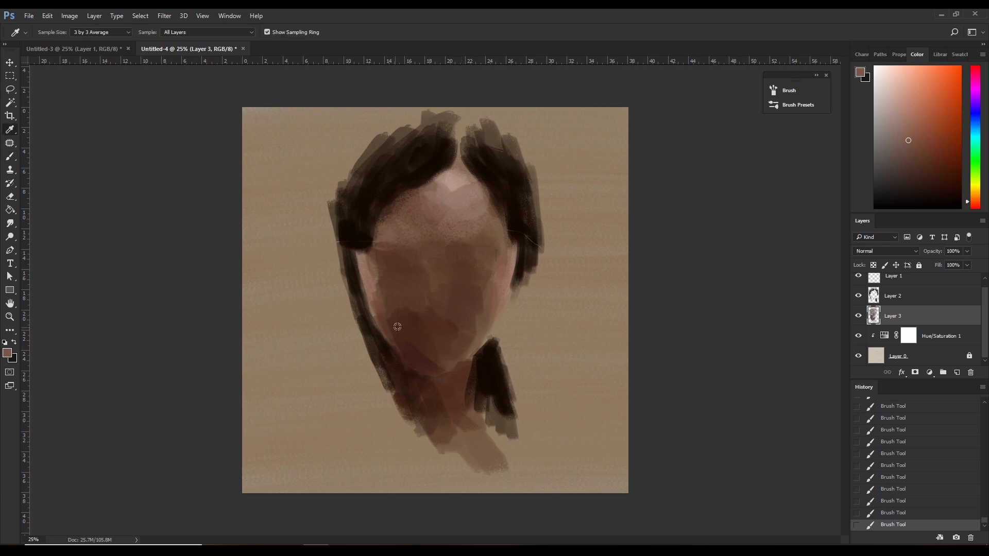
key("b")
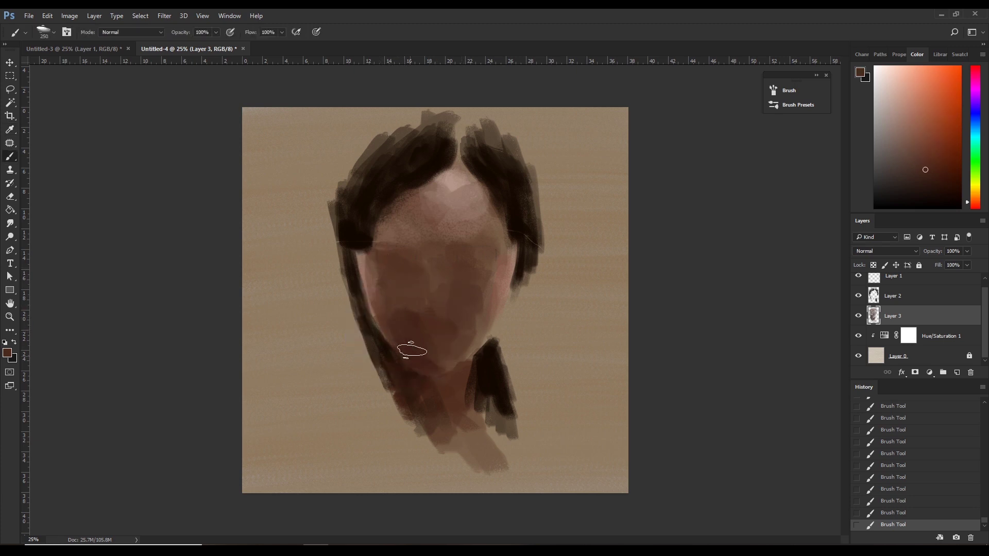
left_click(402, 323, "alt")
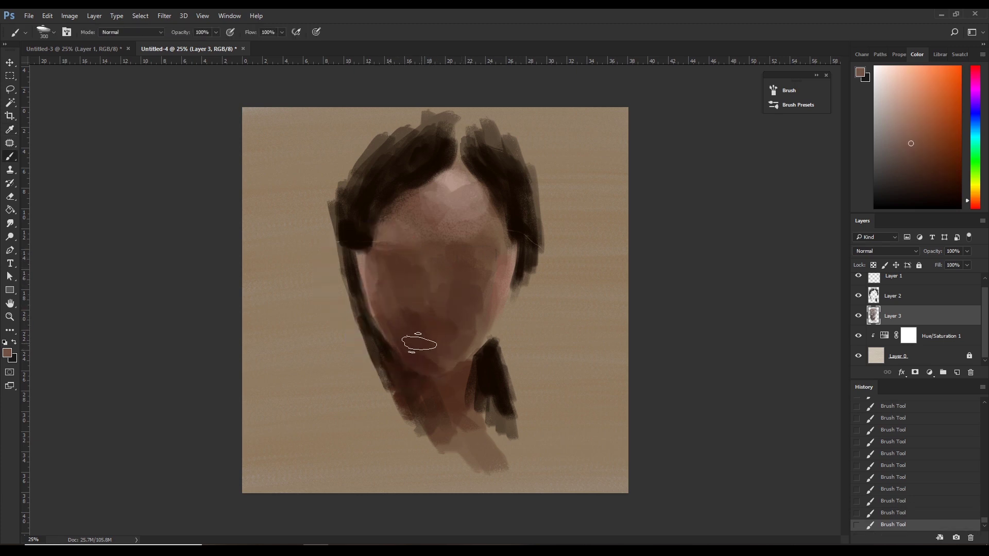
left_click(398, 304, "alt")
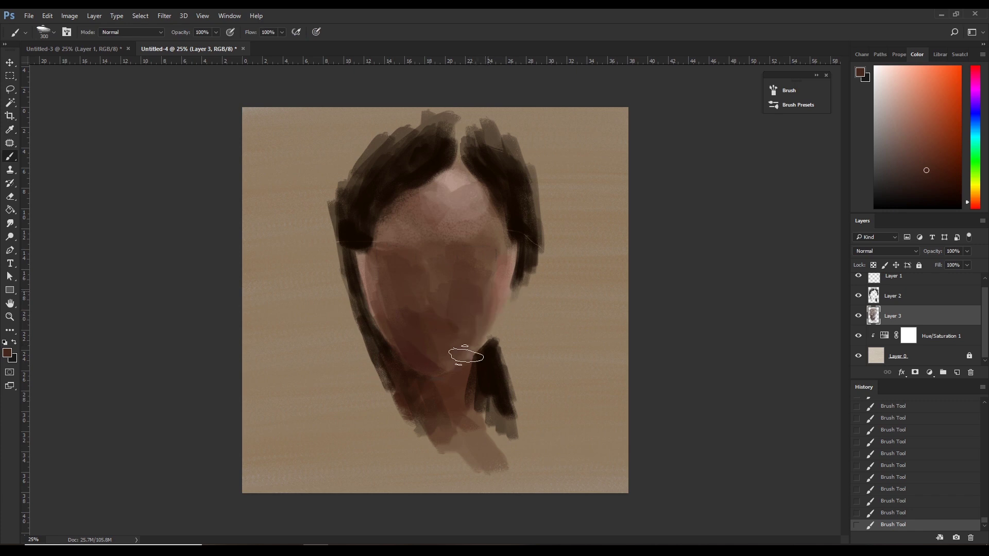
left_click(500, 288, "alt")
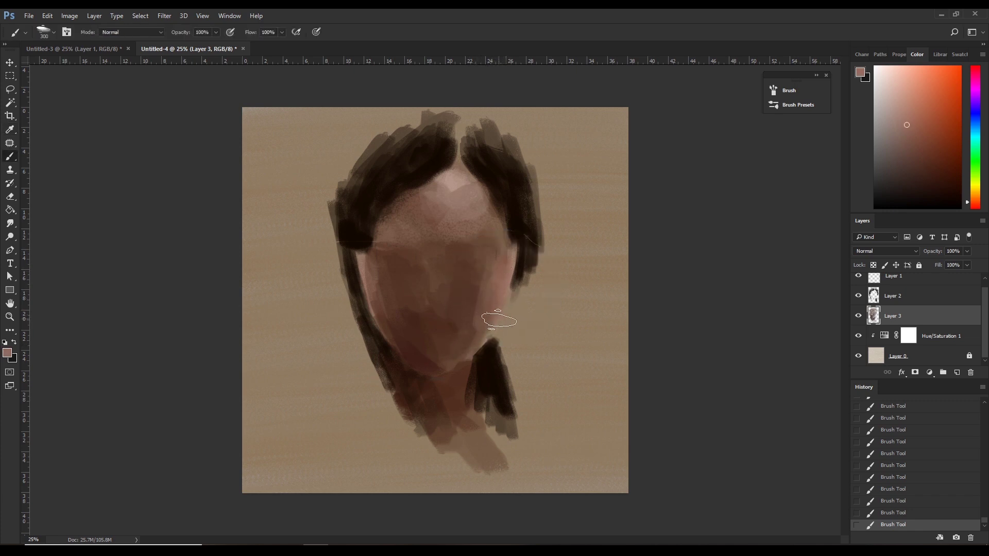
left_click(469, 295, "alt")
key("bracketright")
key("bracketright")
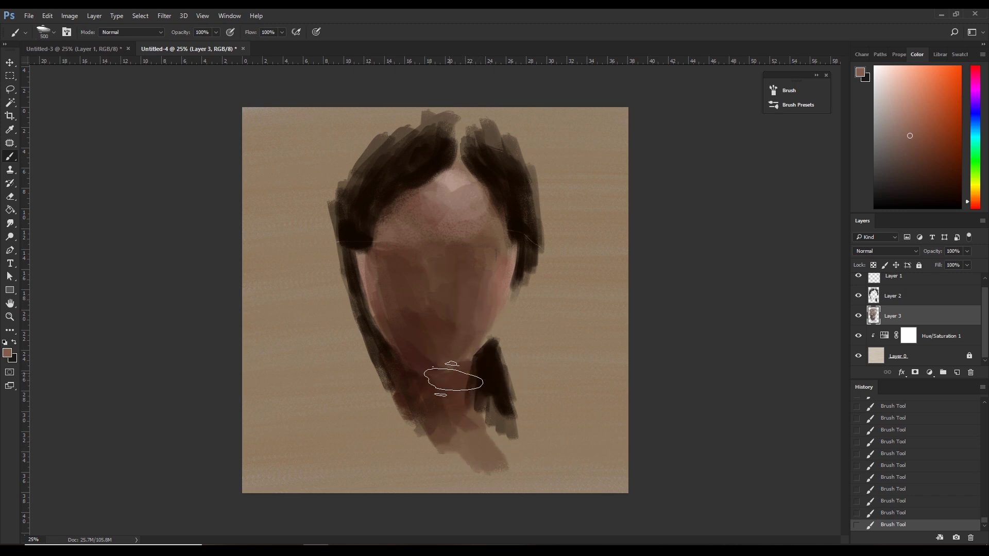
Blend reddish-brown and pink-brown tones over the chin, cheek and forehead, shrinking the brush to 300.
key("alt")
left_click(363, 269, "alt")
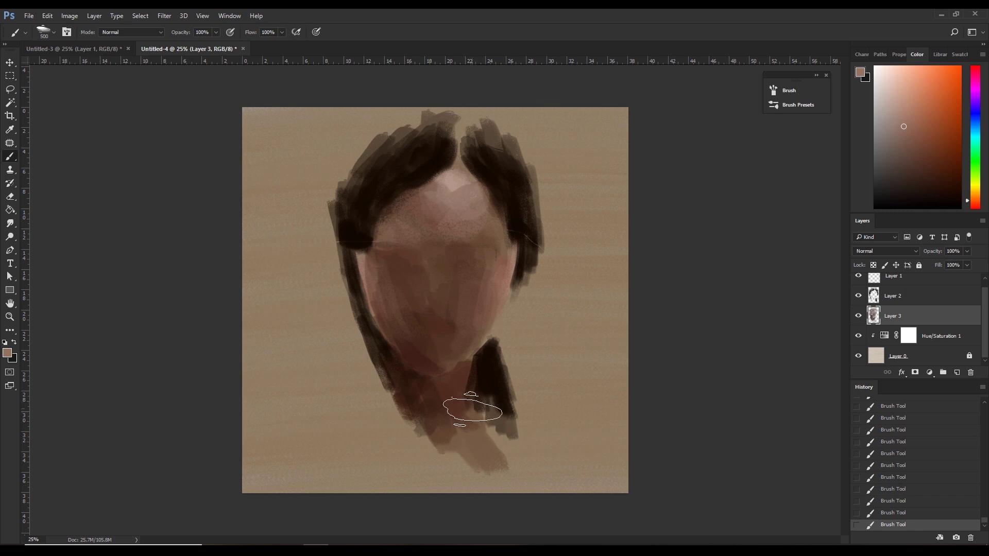
left_click(411, 345, "alt")
left_click(447, 396, "alt")
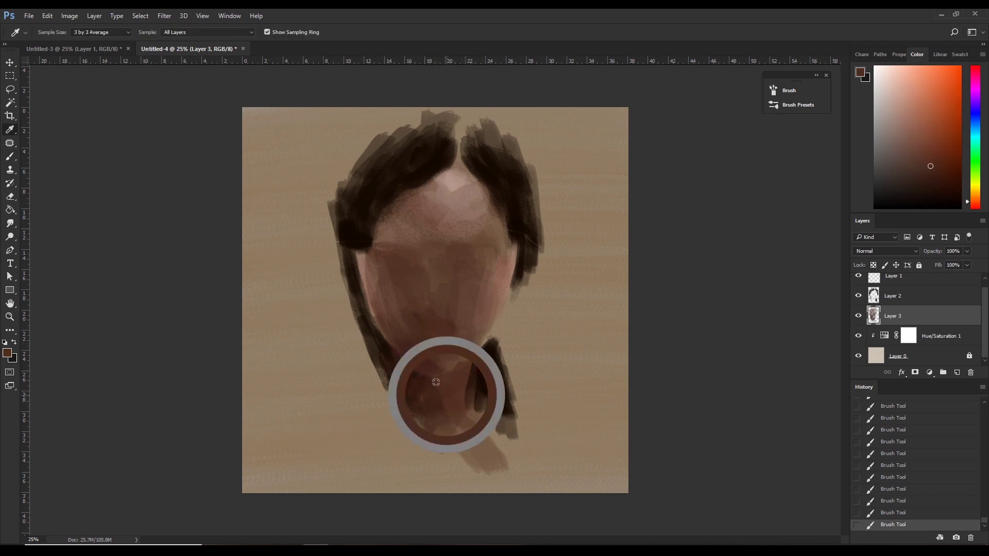
left_click(486, 309, "alt")
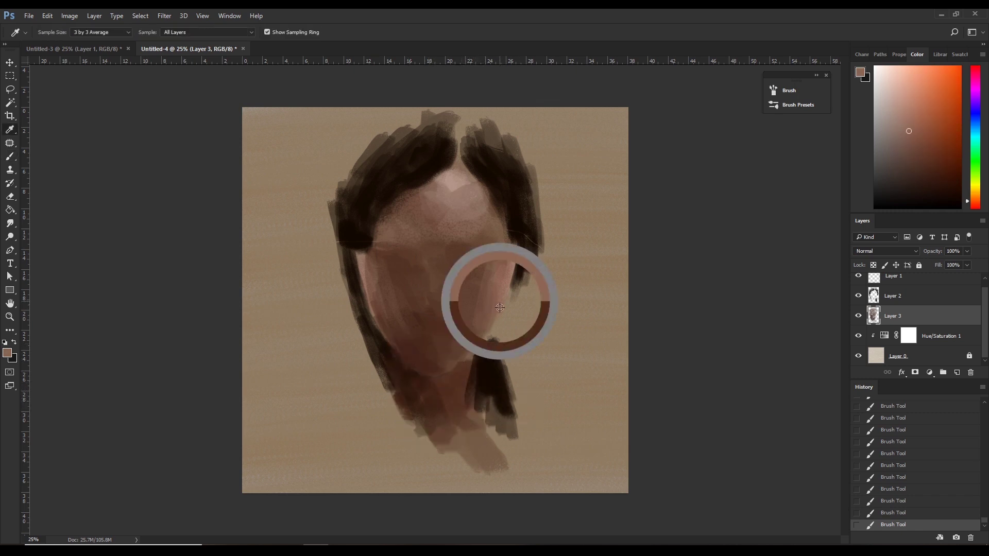
left_click(456, 371, "alt")
key("bracketright")
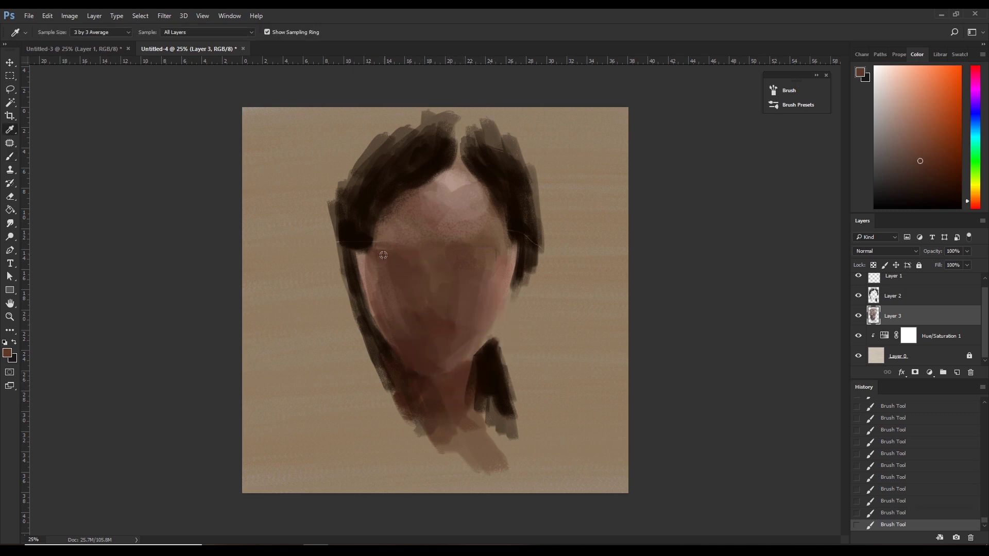
left_click(387, 248, "alt")
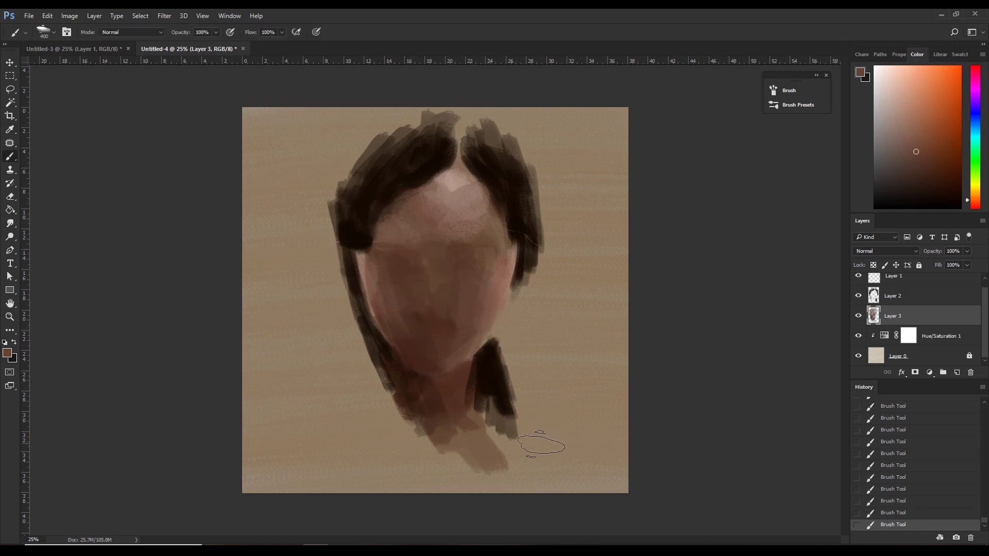
left_click(453, 185, "alt")
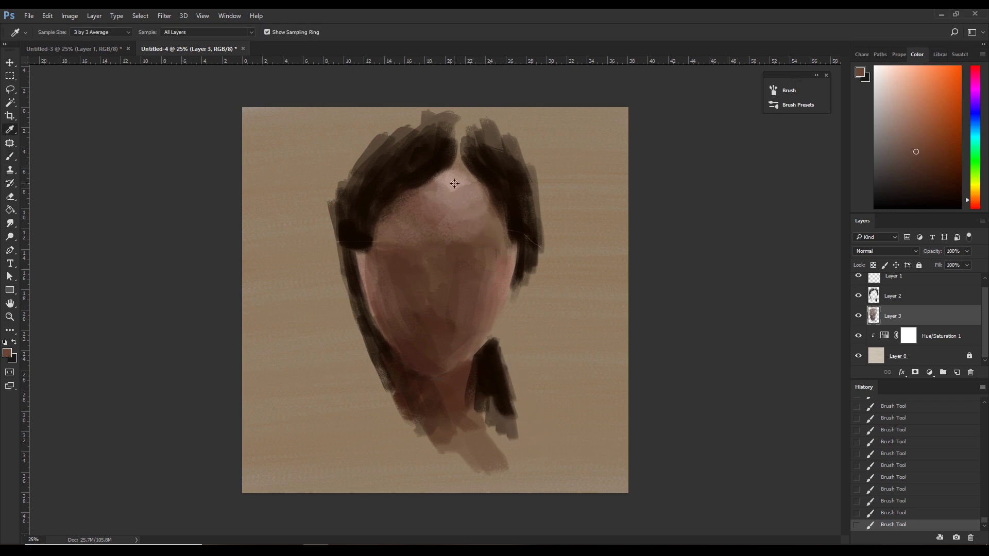
key("bracketleft")
Set Layer 1's blend mode to Multiply and go back to Layer 3.
scroll(885, 302, "up", 1)
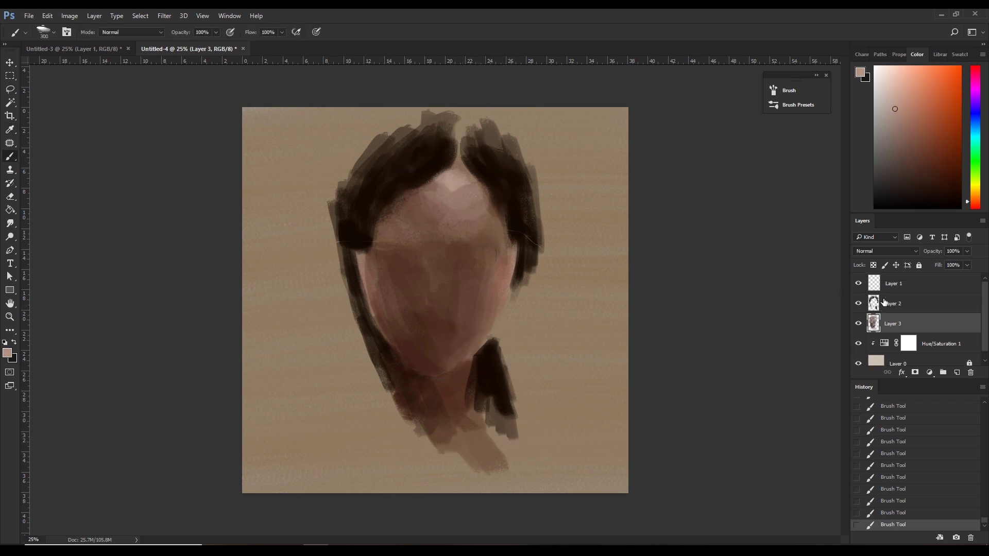
left_click(867, 287)
left_click(881, 251)
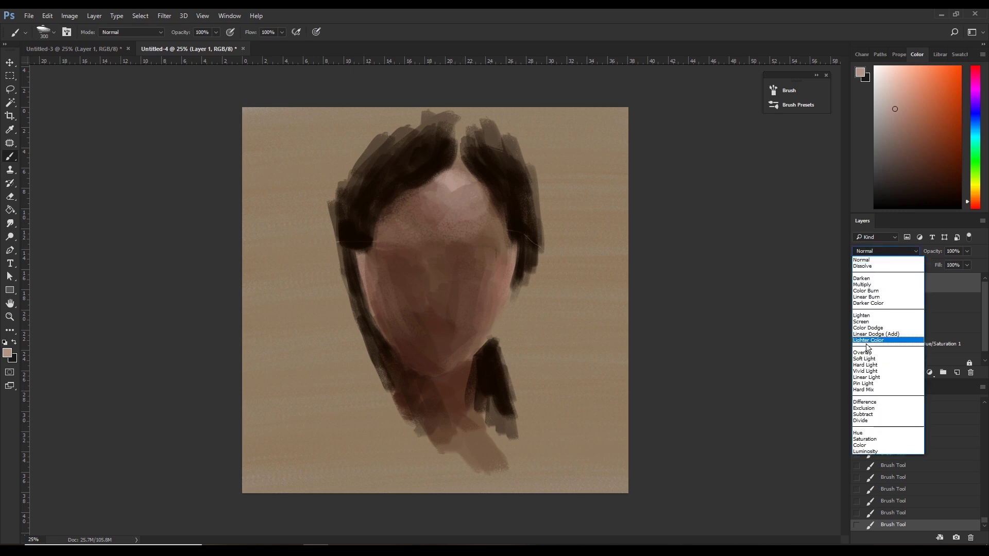
left_click(870, 282)
left_click(877, 330)
scroll(877, 328, "down", 1)
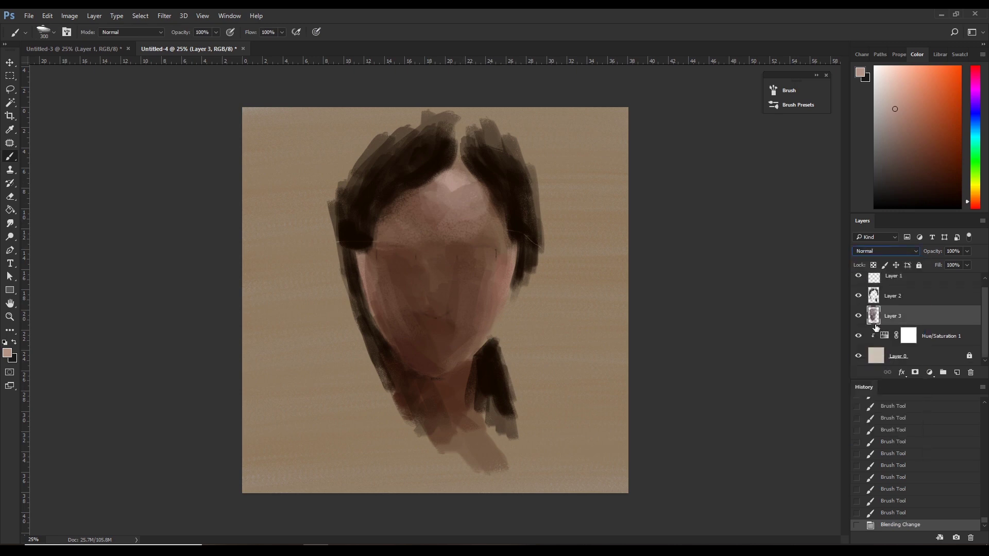
Dab light highlights onto the nose.
left_click(438, 296)
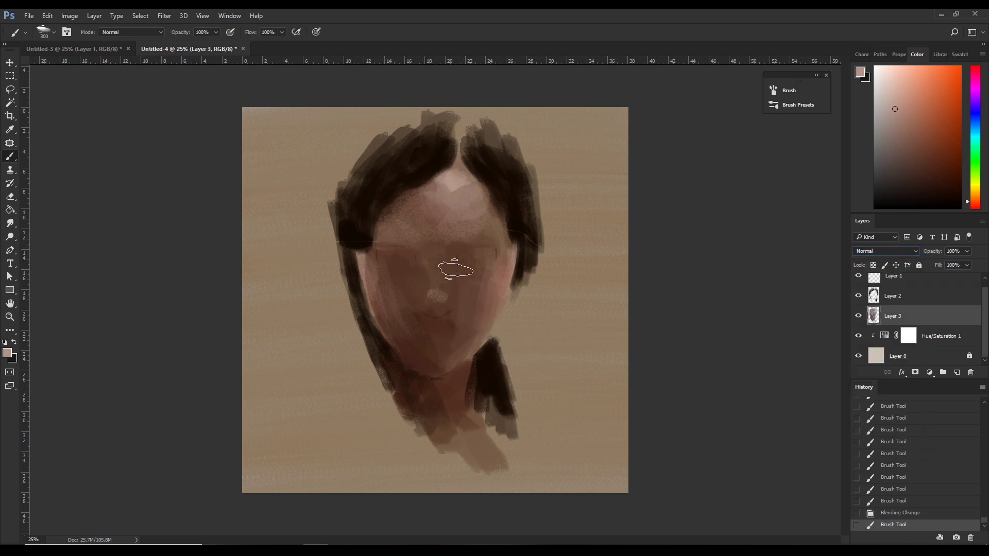
left_click(434, 299)
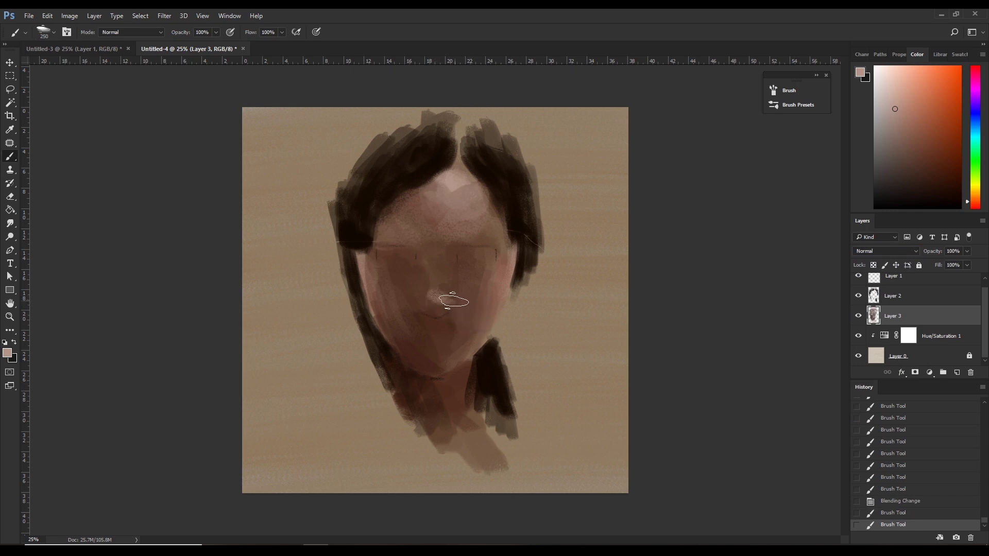
left_click(447, 306)
left_click(438, 298)
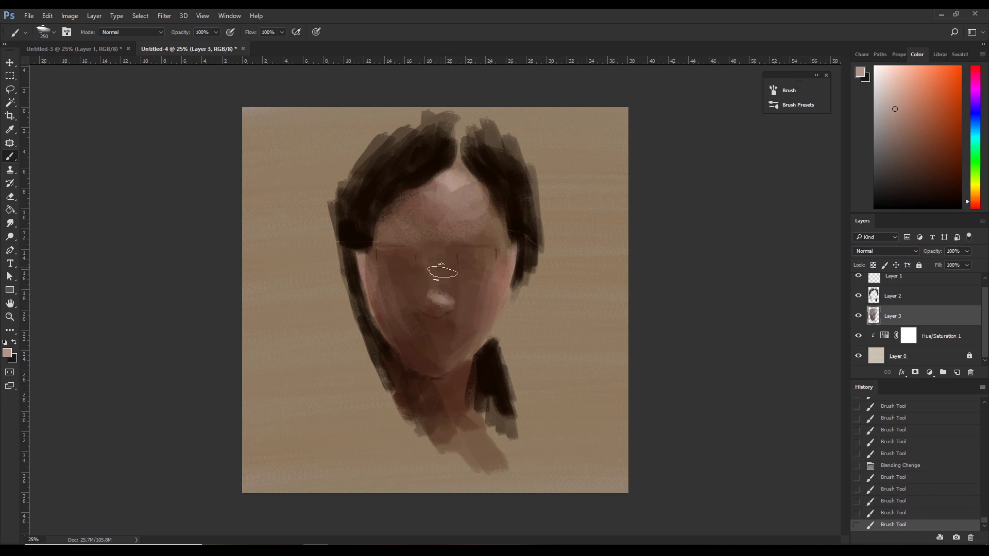
left_click(441, 304)
key("ctrl+z")
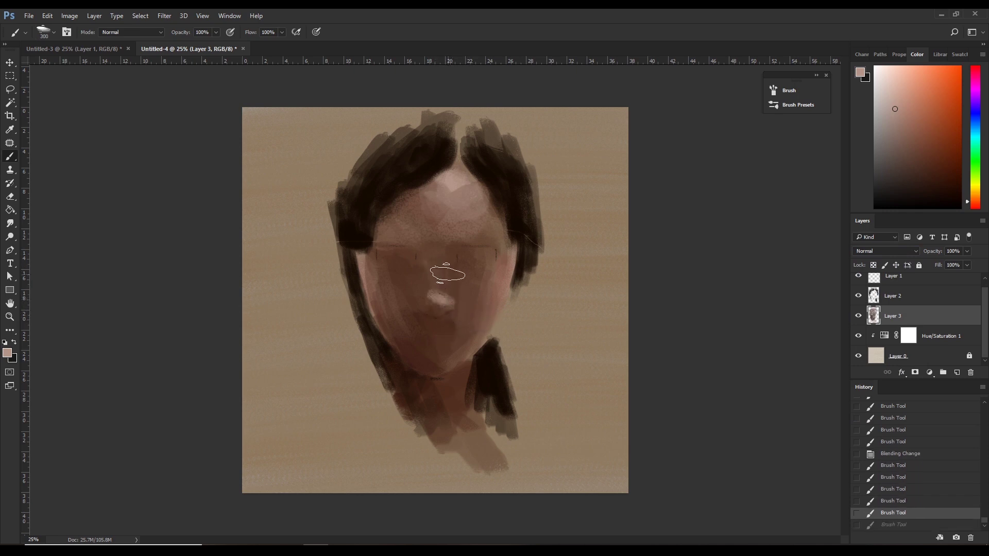
key("bracketright")
key("bracketleft")
key("bracketleft")
Repaint the nose area with darker sampled tones and a lighter highlight on the tip.
left_click(441, 274)
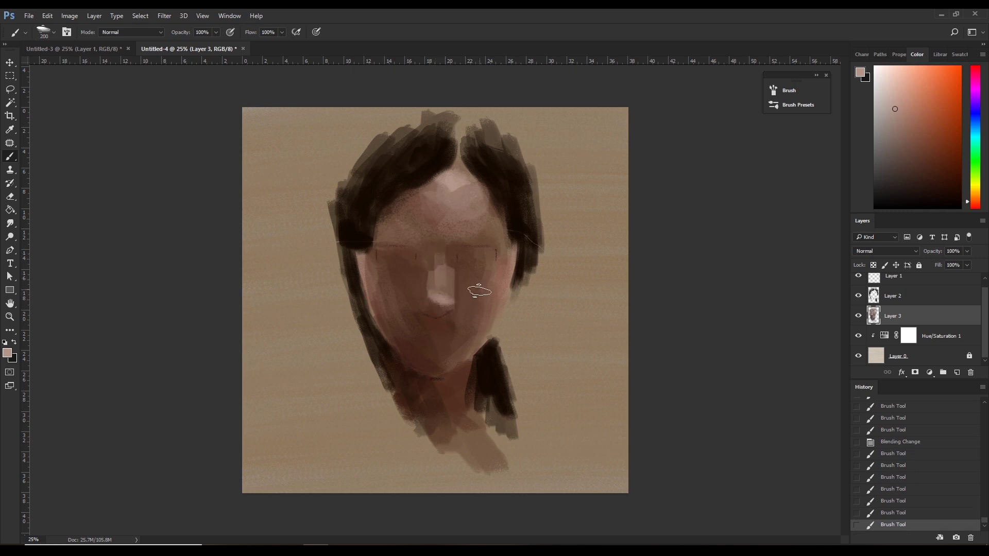
left_click(475, 287, "alt")
left_click(452, 266)
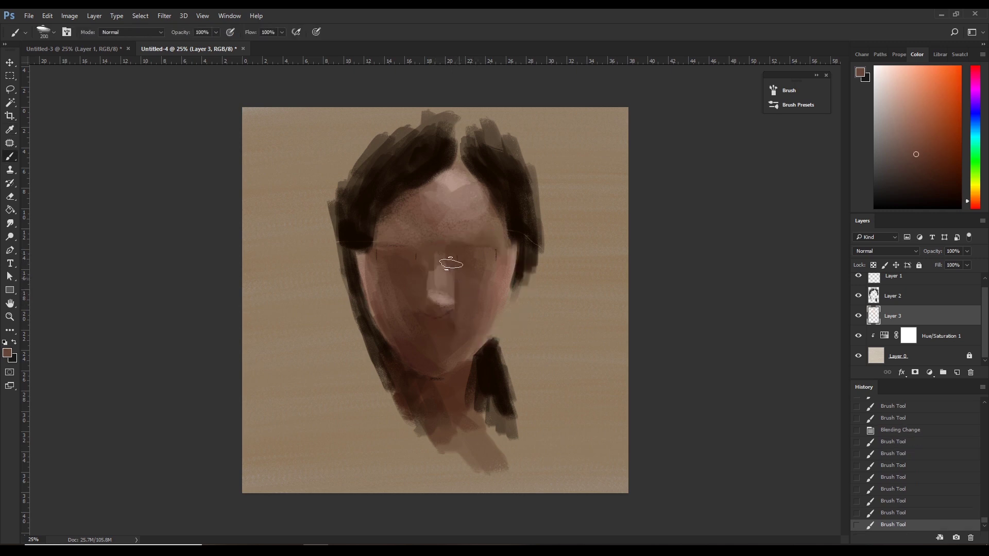
left_click(450, 293, "alt")
left_click_drag(450, 293, 445, 289)
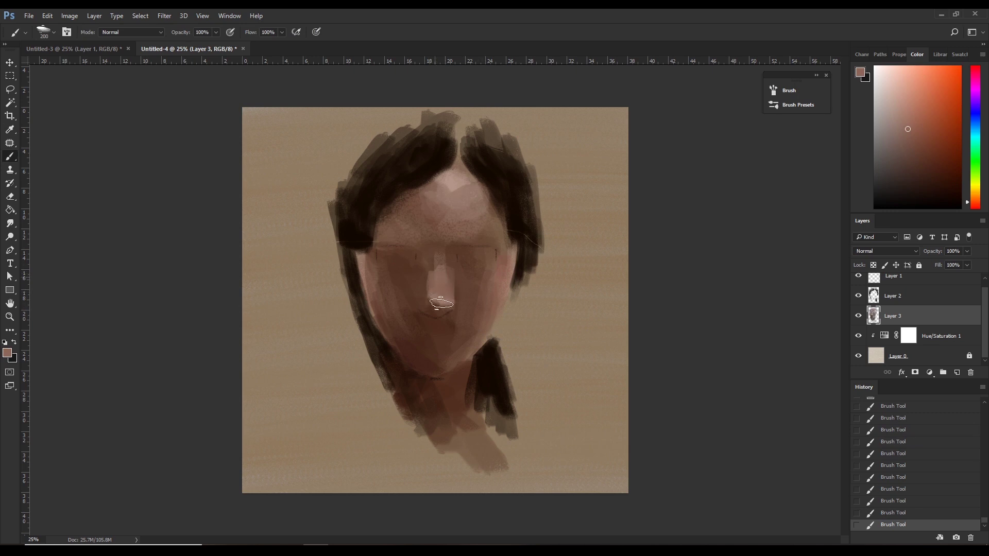
left_click(449, 322, "alt")
left_click(430, 283, "alt")
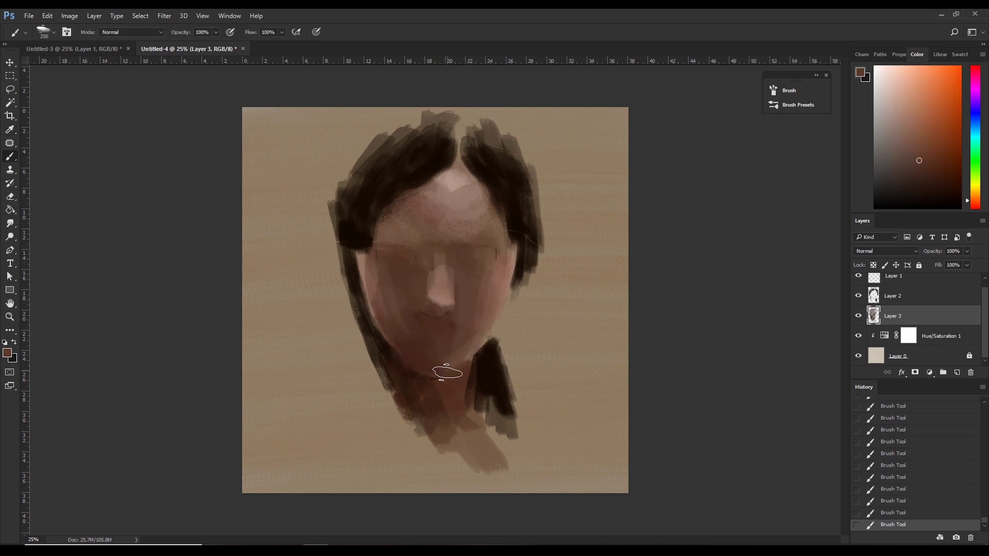
left_click(415, 332, "alt")
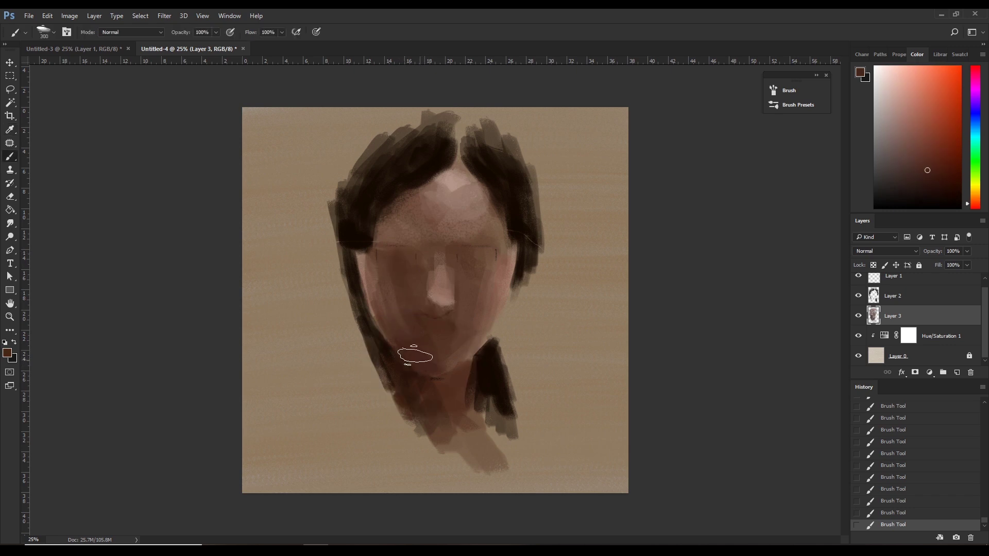
key("bracketright")
key("bracketright")
Paint a light stroke down the nose and over the right cheek, then darken the mouth and lips.
left_click_drag(438, 260, 438, 302)
left_click(418, 318, "alt")
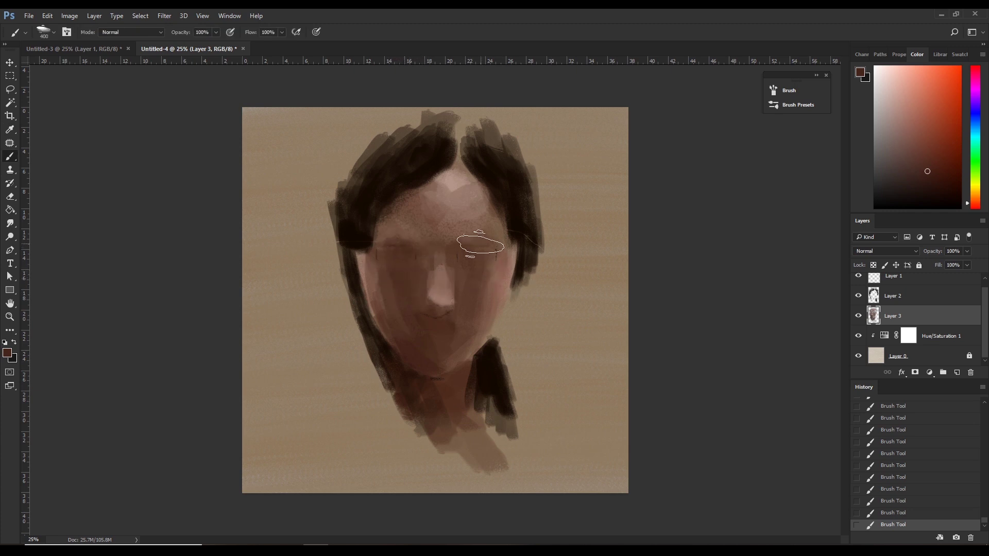
left_click_drag(435, 295, 496, 263)
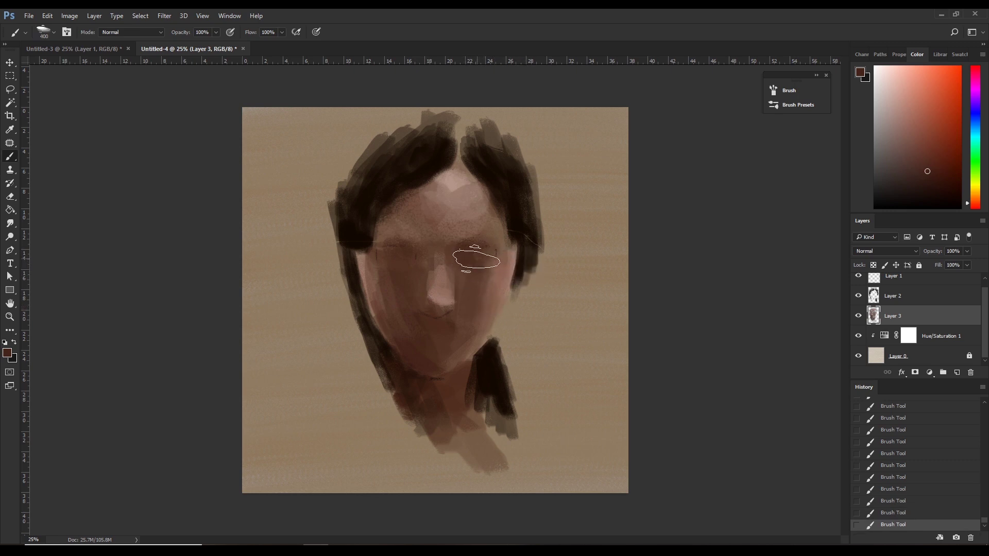
key("bracketright")
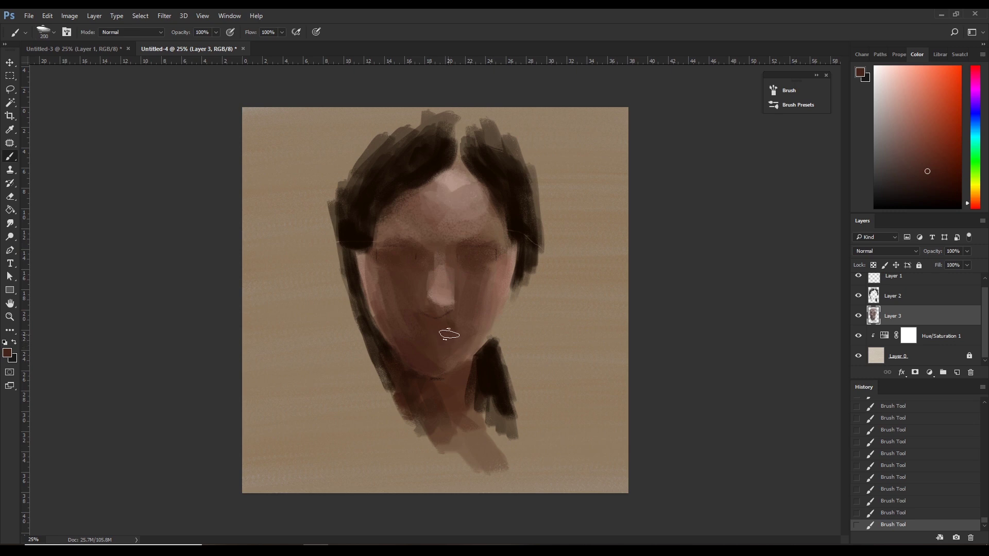
left_click(434, 380, "alt")
left_click(444, 343)
left_click(420, 316)
Merge the Hue/Saturation 1 adjustment layer down into Layer 0.
left_click(934, 338)
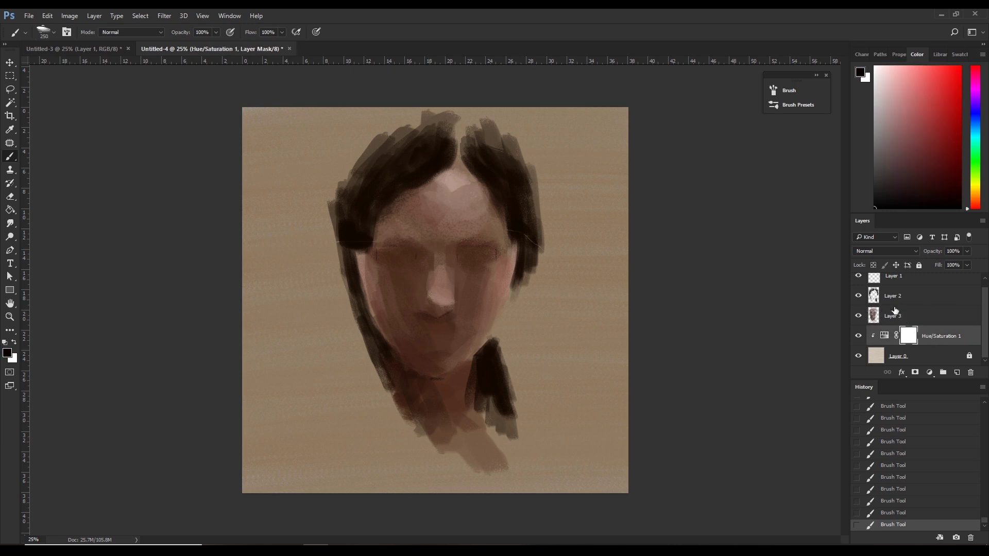
right_click(939, 336)
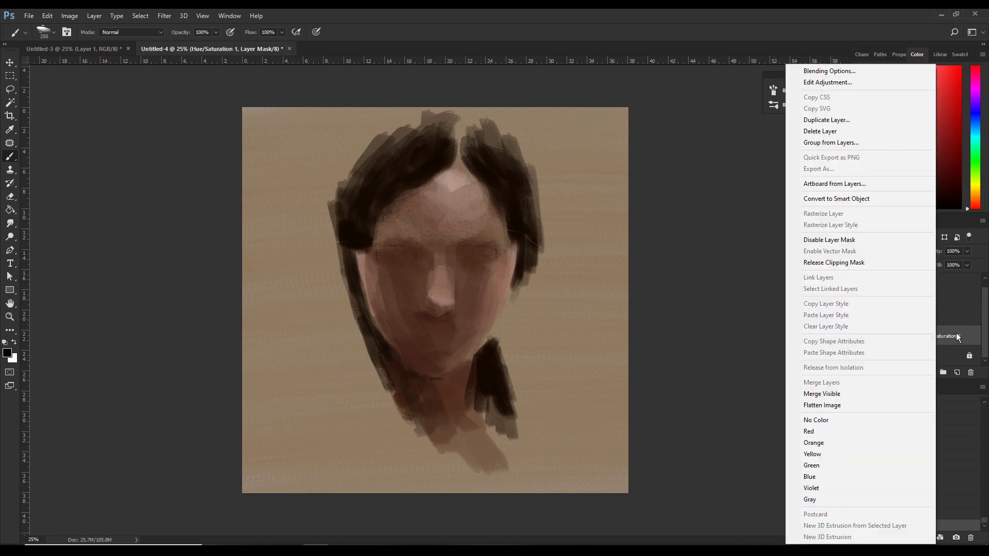
left_click(956, 361)
right_click(922, 336)
left_click(888, 382)
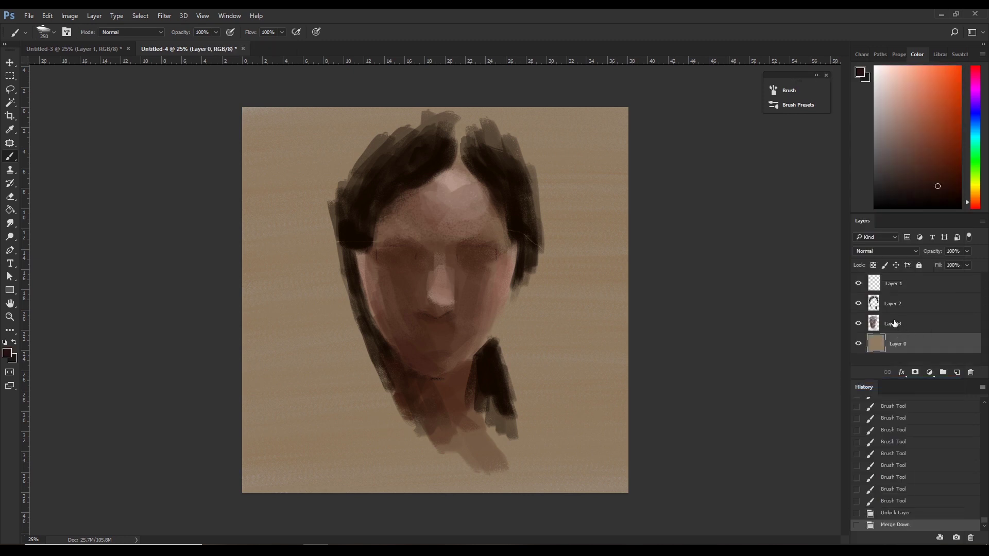
Merge Layers 2, 3 and 0 into a single layer.
left_click(878, 308, "shift")
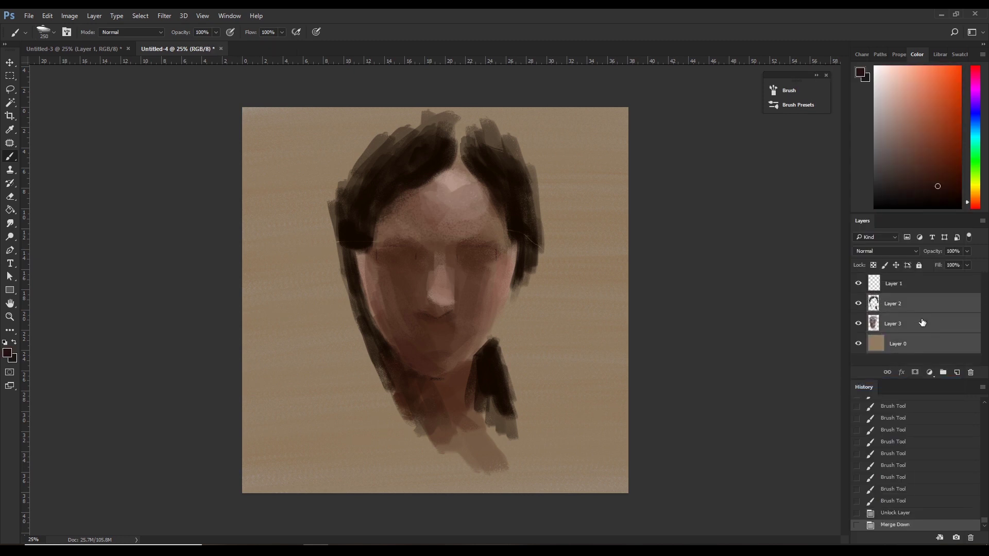
right_click(922, 323)
left_click(847, 382)
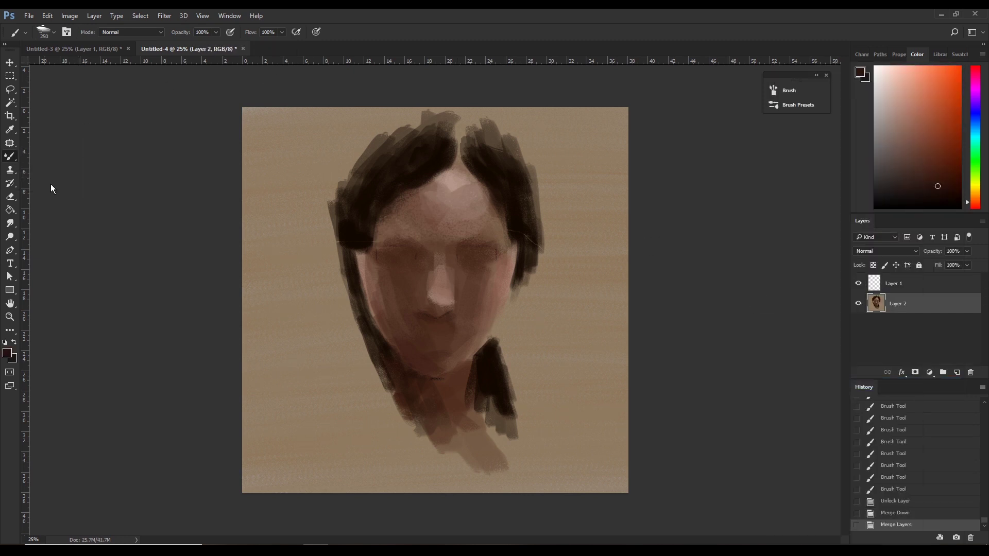
key("shift+b")
Blend the left cheek, chin and forehead near the hairline with the Mixer Brush.
key("bracketright")
key("bracketright")
key("bracketright")
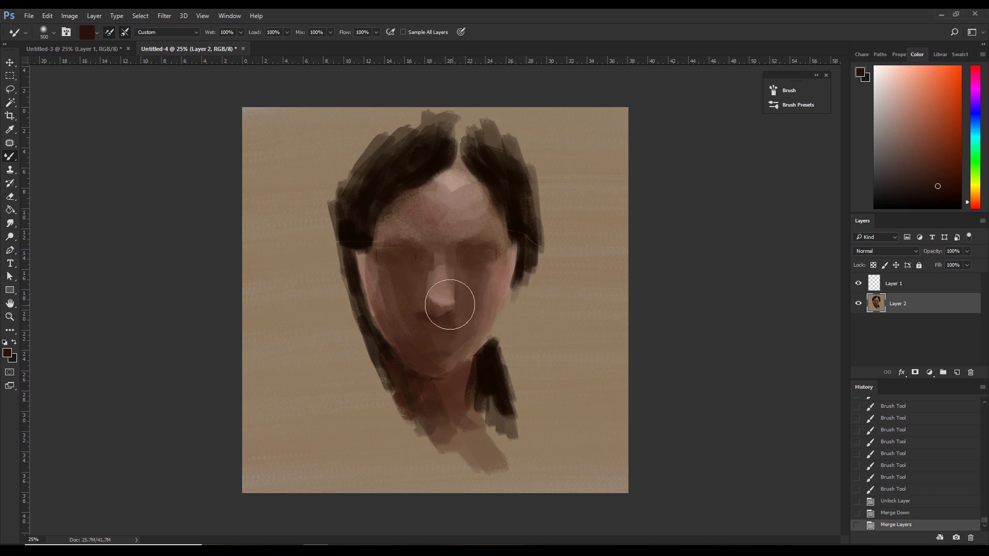
mouse_move(382, 290)
left_mouse_down()
mouse_move(393, 287)
mouse_move(423, 339)
mouse_move(419, 371)
mouse_move(452, 404)
mouse_move(371, 309)
mouse_move(426, 360)
mouse_move(399, 360)
mouse_move(490, 404)
mouse_move(476, 362)
mouse_move(453, 358)
mouse_move(493, 286)
mouse_move(521, 294)
mouse_move(478, 279)
mouse_move(521, 258)
mouse_move(513, 273)
left_mouse_up()
key("bracketleft")
key("bracketright")
key("bracketleft")
key("bracketright")
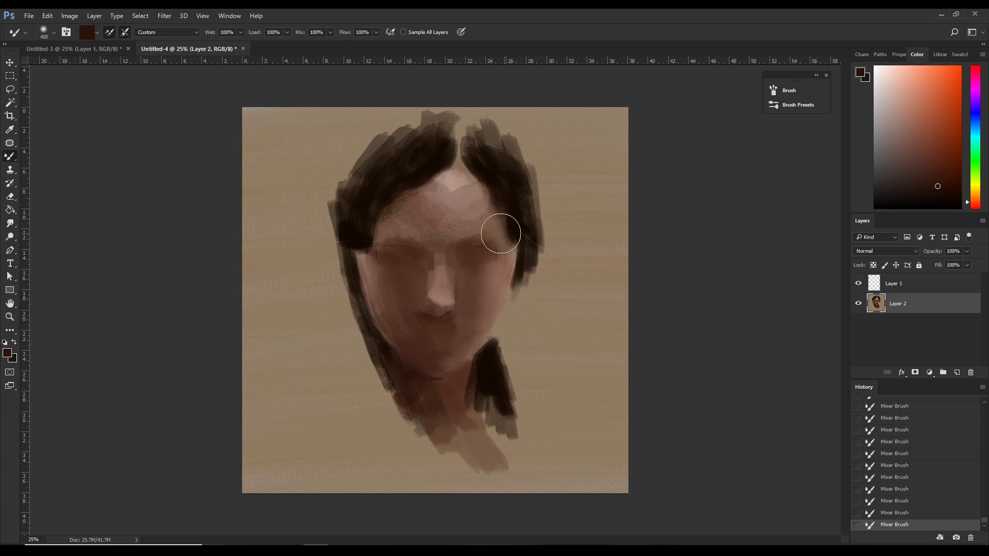
key("bracketright")
mouse_move(405, 233)
left_mouse_down()
mouse_move(398, 206)
mouse_move(447, 214)
mouse_move(486, 197)
left_mouse_up()
key("bracketleft")
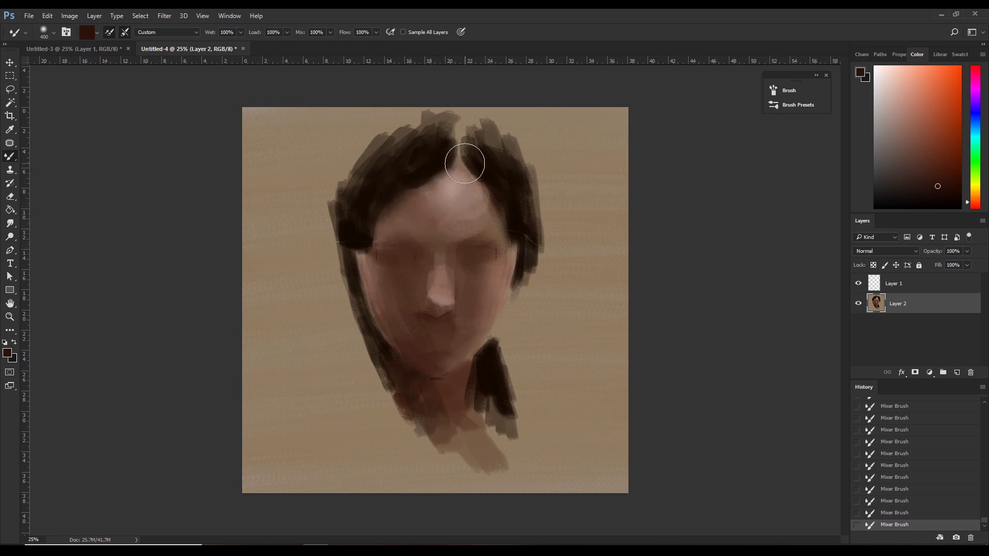
Blend the hair parting and the shading down the neck.
left_click_drag(452, 158, 453, 175)
key("bracketright")
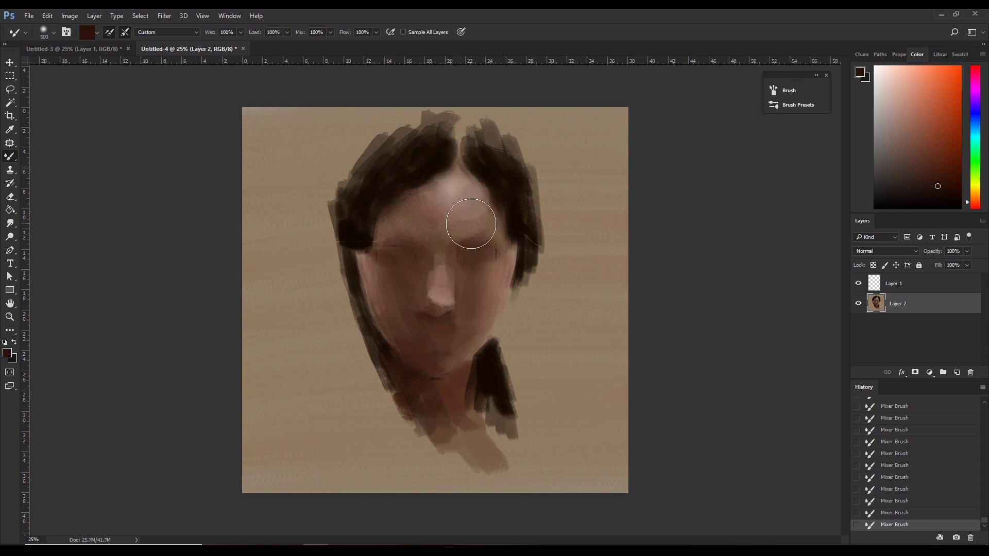
key("bracketleft")
key("bracketleft")
key("bracketleft")
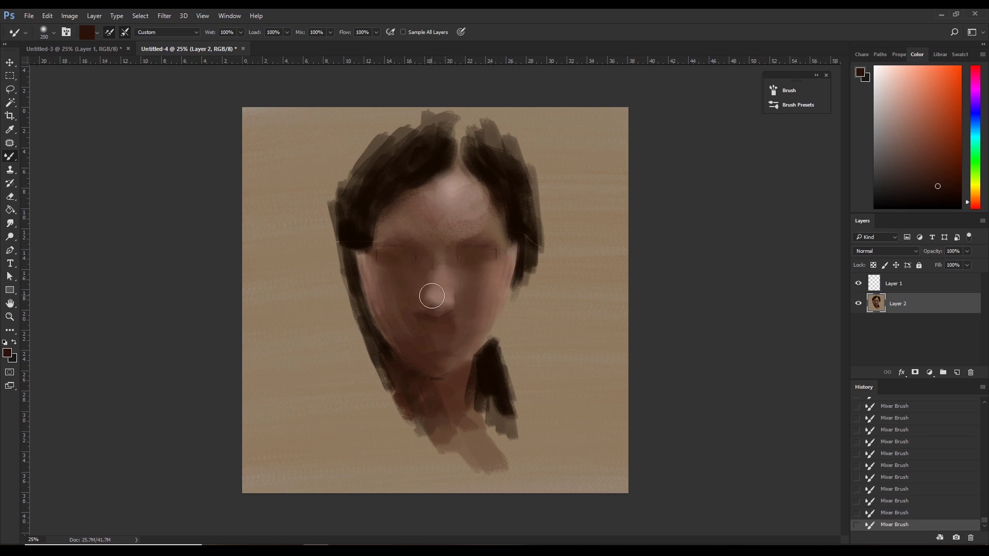
key("bracketright")
key("ctrl+z")
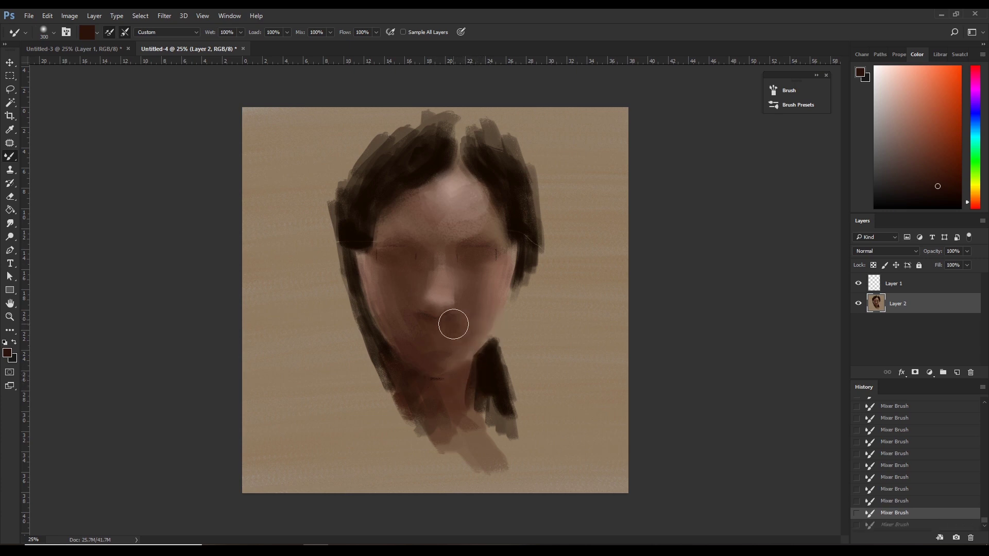
key("ctrl+z")
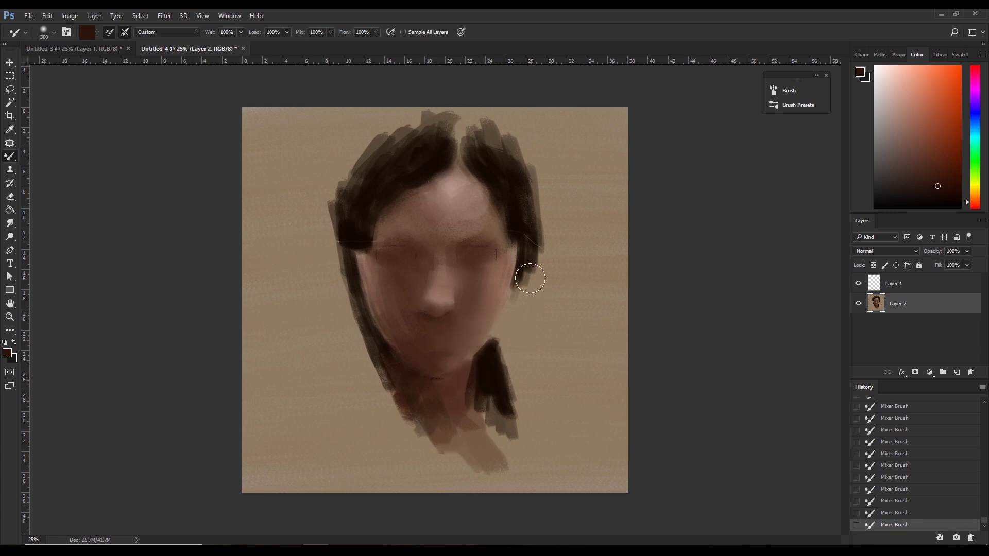
left_click_drag(490, 354, 510, 356)
key("bracketright")
Switch from the Mixer Brush back to the regular Brush Tool and zoom in on the face.
right_click(12, 157)
left_click(78, 156)
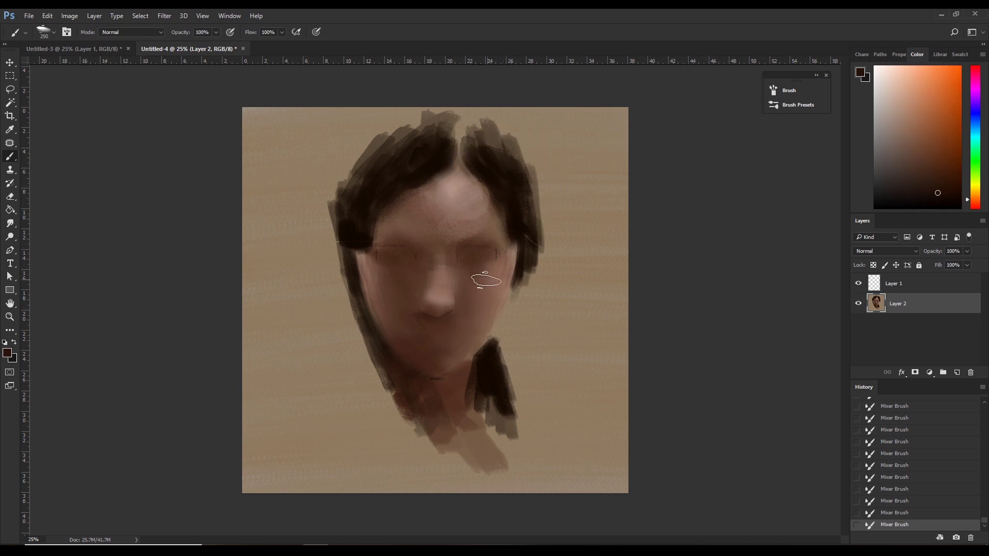
key("p")
key("b")
scroll(469, 264, "up", 1)
scroll(479, 265, "up", 1)
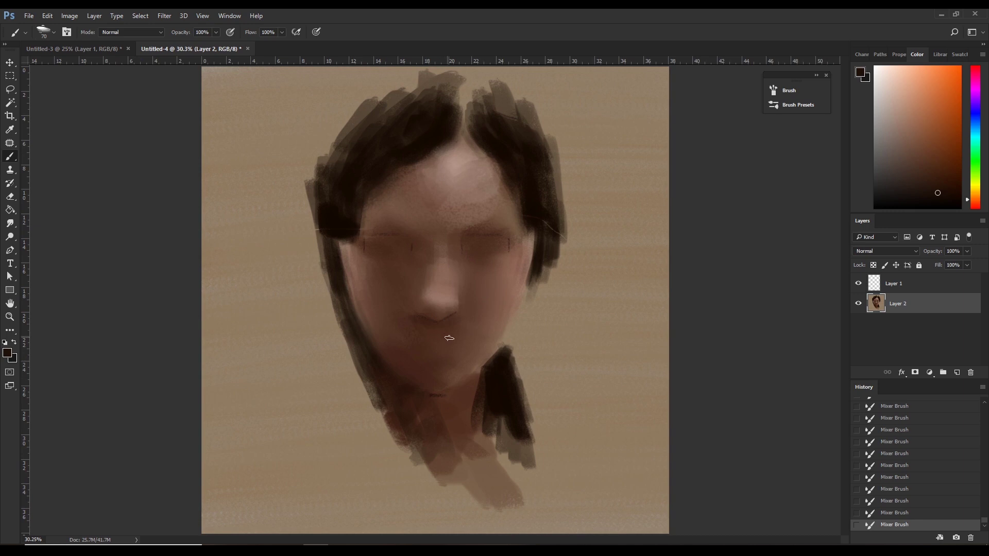
scroll(449, 333, "up", 1)
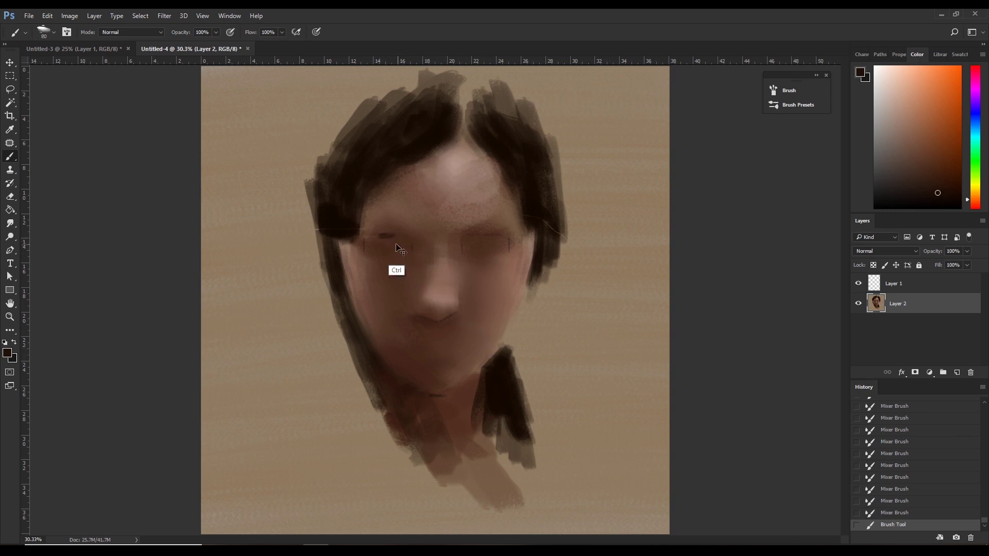
Mark both eyes with short dark horizontal strokes.
left_click_drag(381, 237, 397, 237)
left_click_drag(480, 237, 494, 237)
left_click_drag(384, 237, 397, 238)
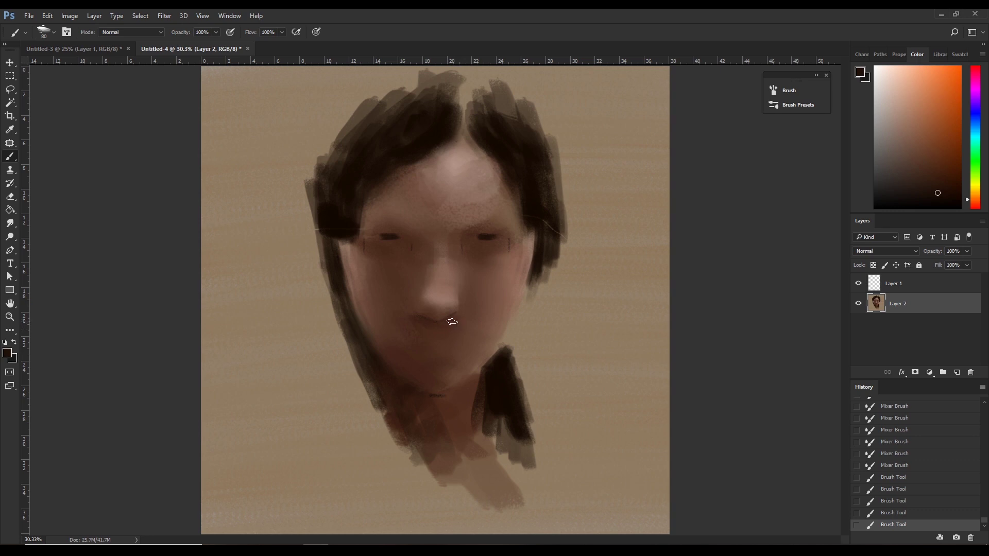
key("bracketleft")
left_click_drag(493, 257, 495, 256)
Dab shadows under both eyes and paint a dark line beneath the left eye.
key("bracketright")
key("bracketright")
left_click(494, 254)
left_click(497, 252)
left_click(381, 256)
key("bracketright")
left_click(385, 253)
key("bracketleft")
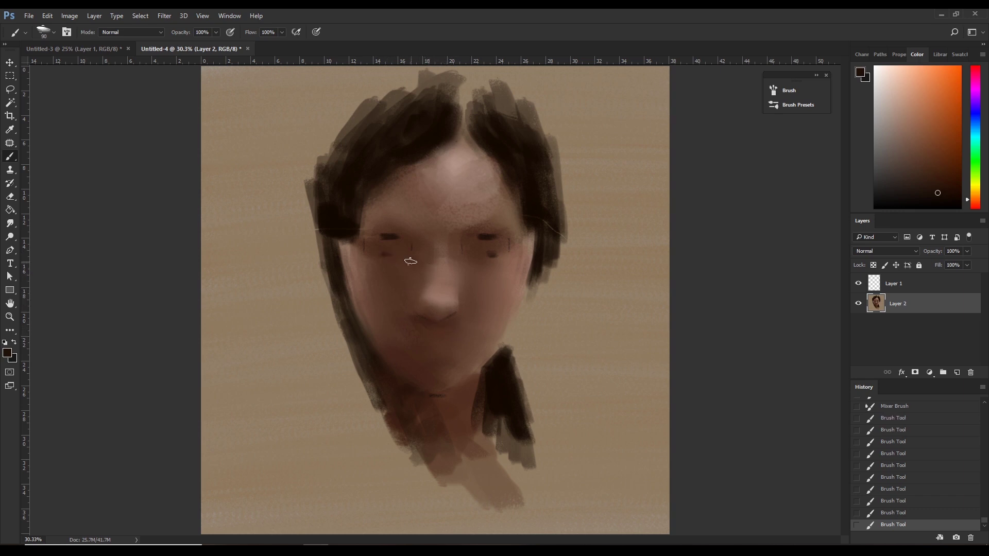
left_click(390, 258)
left_click(396, 269)
left_click_drag(371, 247, 391, 255)
Paint the upper lid arc over the left eye and darken part of the right eye.
key("bracketright")
key("bracketleft")
left_click_drag(367, 242, 401, 239)
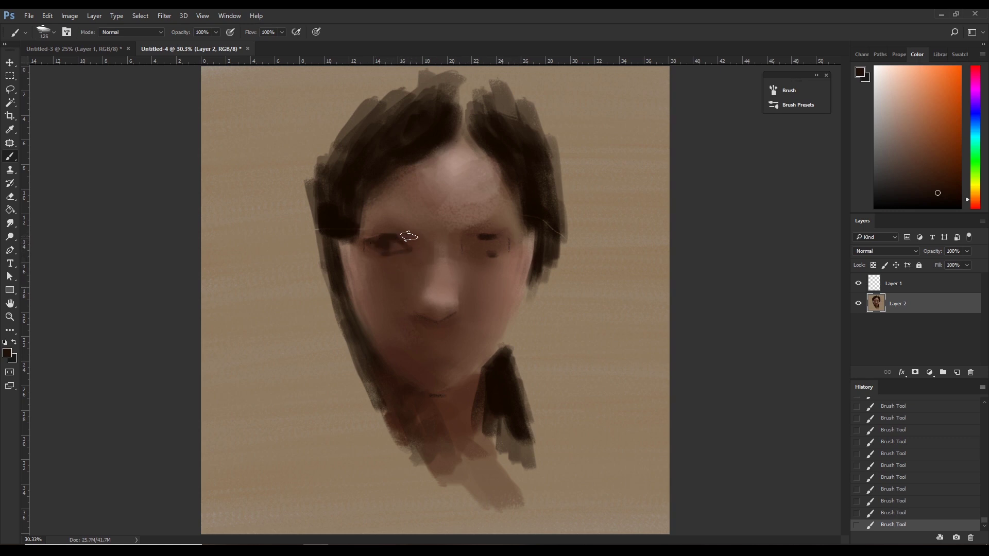
key("bracketright")
key("bracketright")
key("bracketleft")
key("bracketleft")
left_click_drag(469, 248, 479, 246)
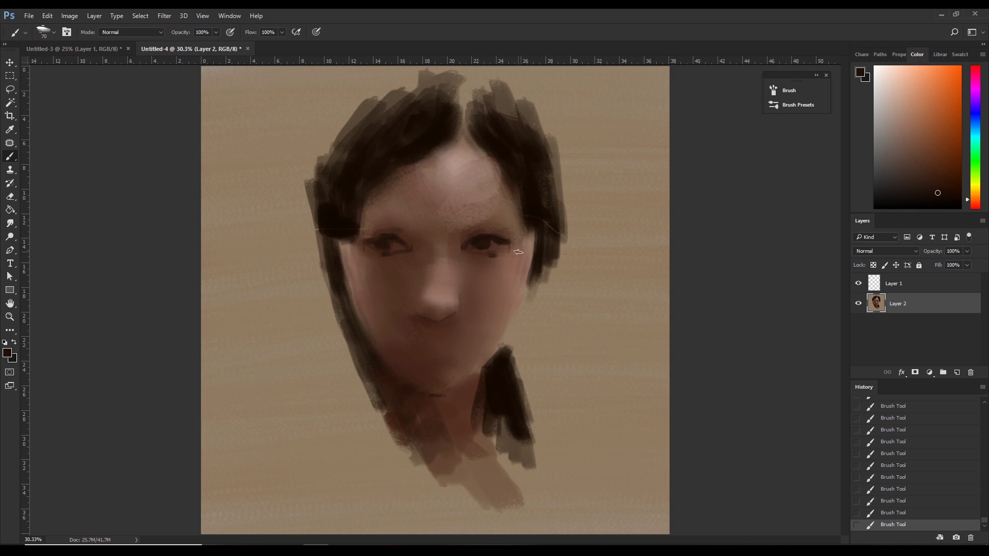
Add an eyeliner flick at the right eye's outer corner and small brown strokes around it.
key("ctrl+alt+z")
key("ctrl+alt+z")
key("ctrl+shift+z")
key("ctrl+shift+z")
left_click_drag(506, 243, 513, 240)
left_click(493, 247, "alt")
key("bracketleft")
key("bracketleft")
mouse_move(493, 245)
left_mouse_down()
mouse_move(497, 264)
mouse_move(492, 243)
mouse_move(498, 252)
left_mouse_up()
left_click(499, 251, "alt")
key("bracketright")
key("bracketright")
key("bracketright")
Brush dark arched eyebrows over both eyes, then duplicate Layer 2 into Layer 2 copy.
left_click(411, 225)
key("bracketright")
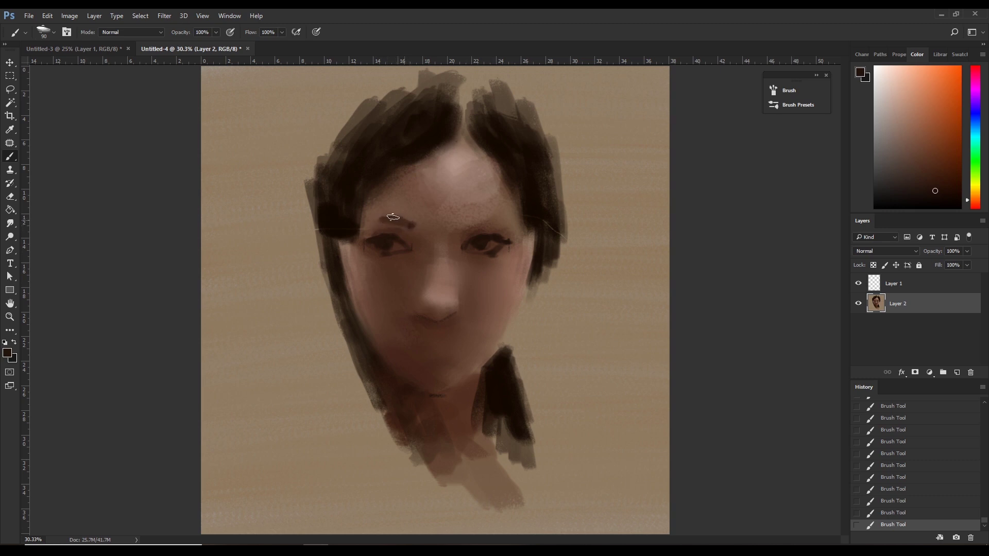
left_click_drag(416, 223, 357, 218)
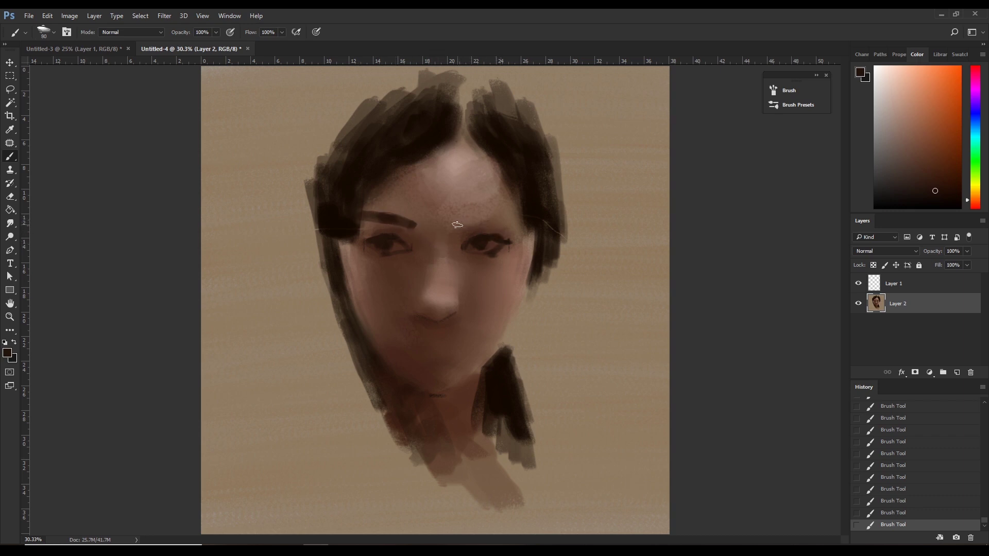
mouse_move(477, 220)
left_mouse_down()
mouse_move(456, 225)
mouse_move(515, 212)
left_mouse_up()
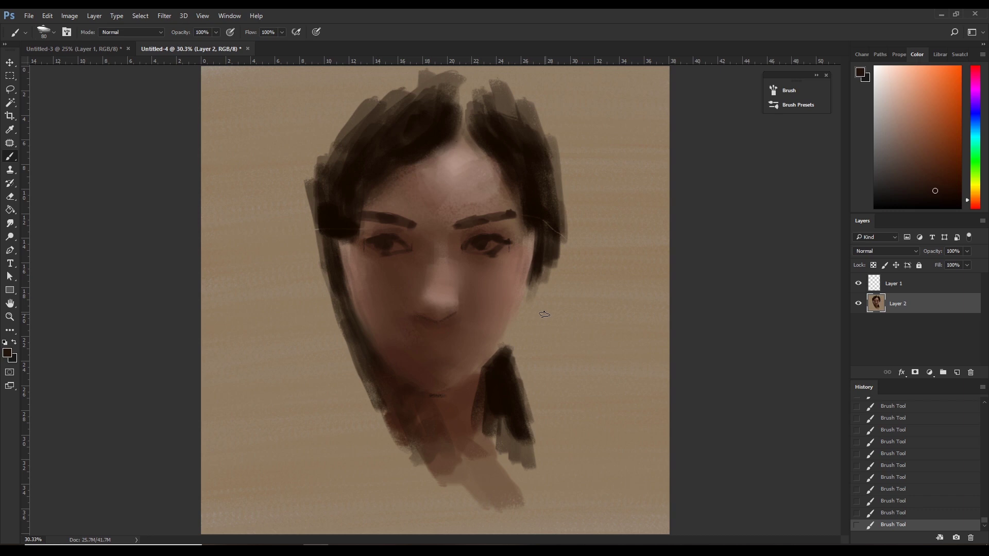
left_click_drag(900, 305, 901, 294)
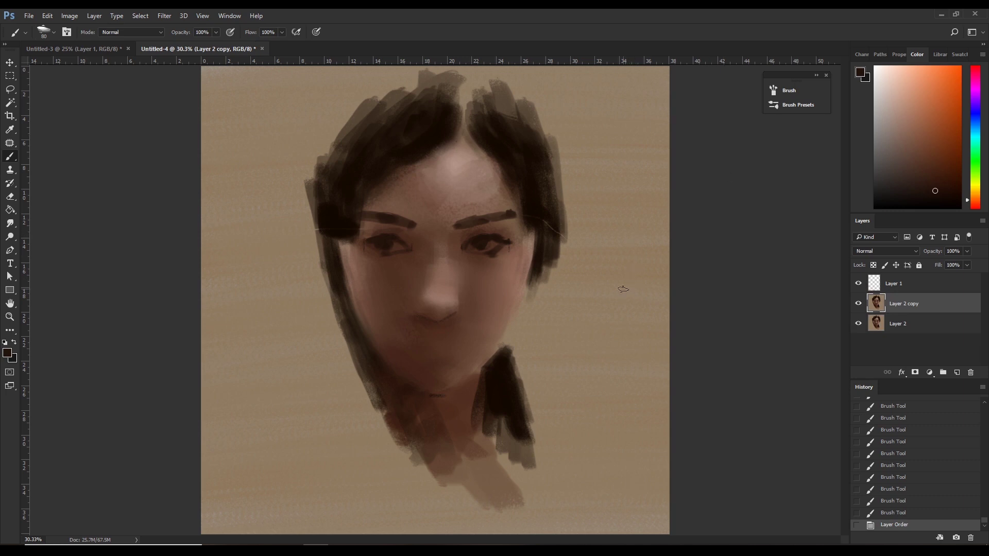
Undo the layer duplicate and smudge the skin by the left eye and cheek at 48% strength.
key("ctrl+z")
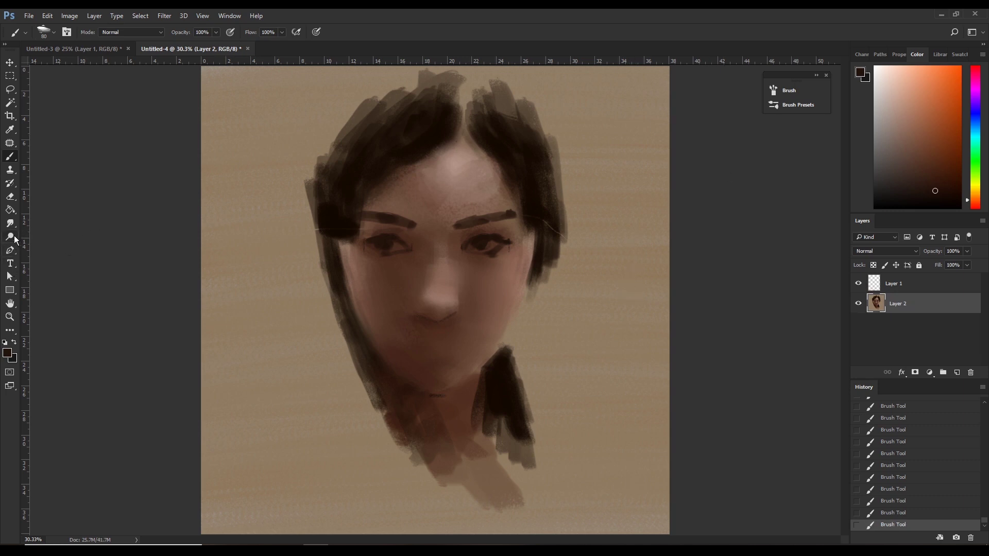
left_click(10, 224)
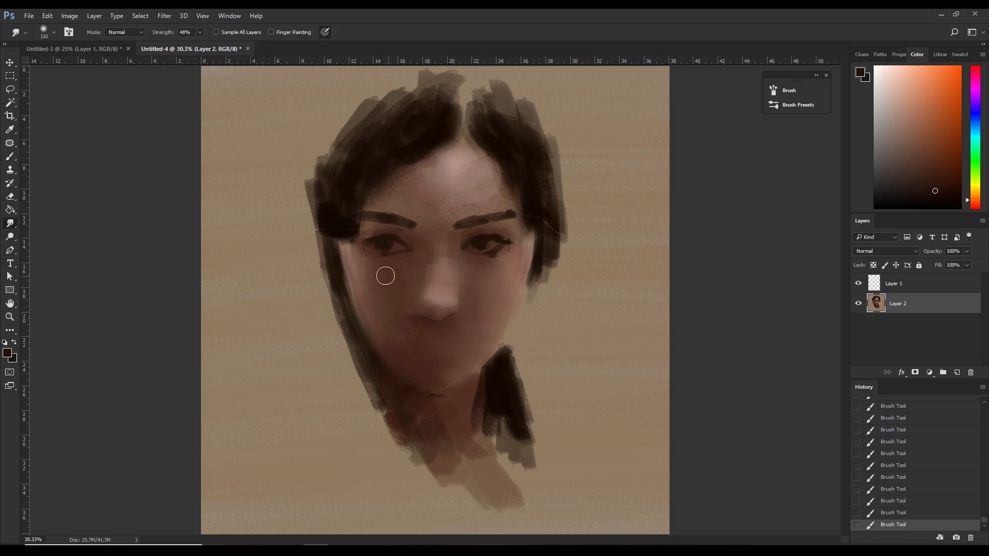
mouse_move(380, 246)
left_mouse_down()
mouse_move(389, 289)
mouse_move(407, 297)
left_mouse_up()
mouse_move(406, 263)
left_mouse_down()
mouse_move(376, 249)
mouse_move(415, 286)
mouse_move(411, 276)
left_mouse_up()
key("bracketleft")
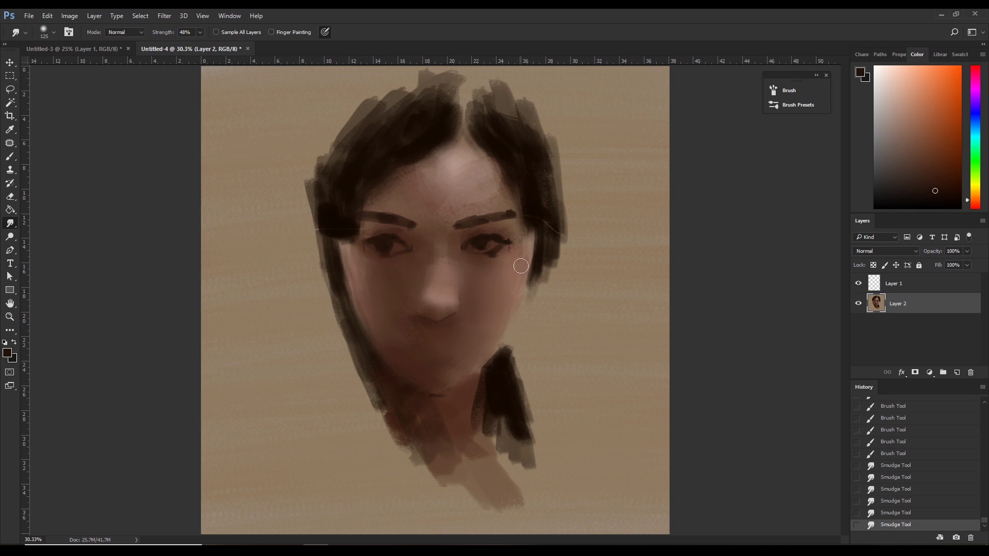
key("bracketright")
Smudge around the right eye and blend the skin between the left eye and nose.
mouse_move(505, 251)
left_mouse_down()
mouse_move(482, 248)
mouse_move(513, 277)
mouse_move(506, 265)
left_mouse_up()
key("bracketleft")
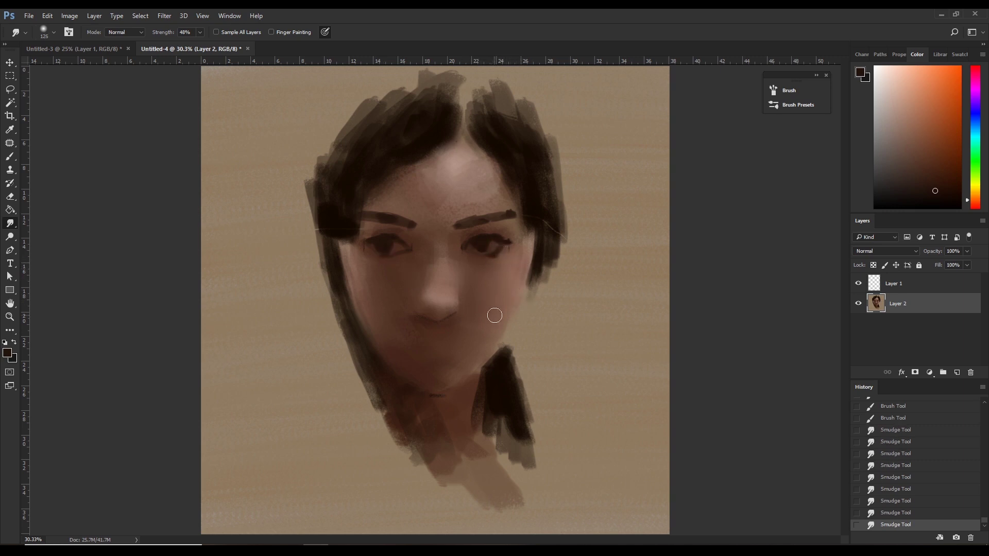
key("bracketleft")
key("bracketright")
left_click_drag(391, 230, 411, 280)
left_click_drag(381, 236, 420, 283)
Paint faint soft strokes on the right cheek and across the face.
key("bracketright")
key("b")
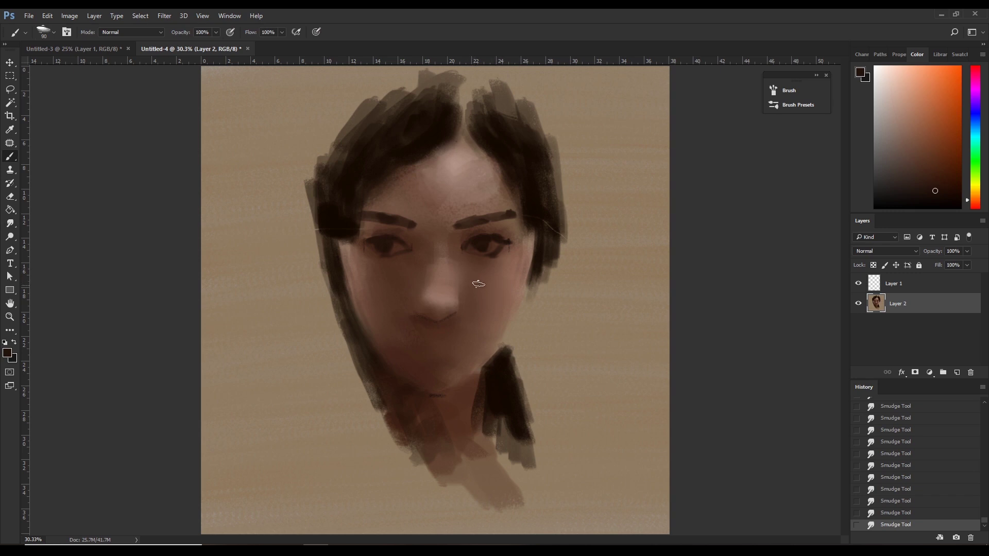
mouse_move(479, 283)
left_mouse_down()
mouse_move(466, 254)
mouse_move(504, 273)
left_mouse_up()
key("bracketright")
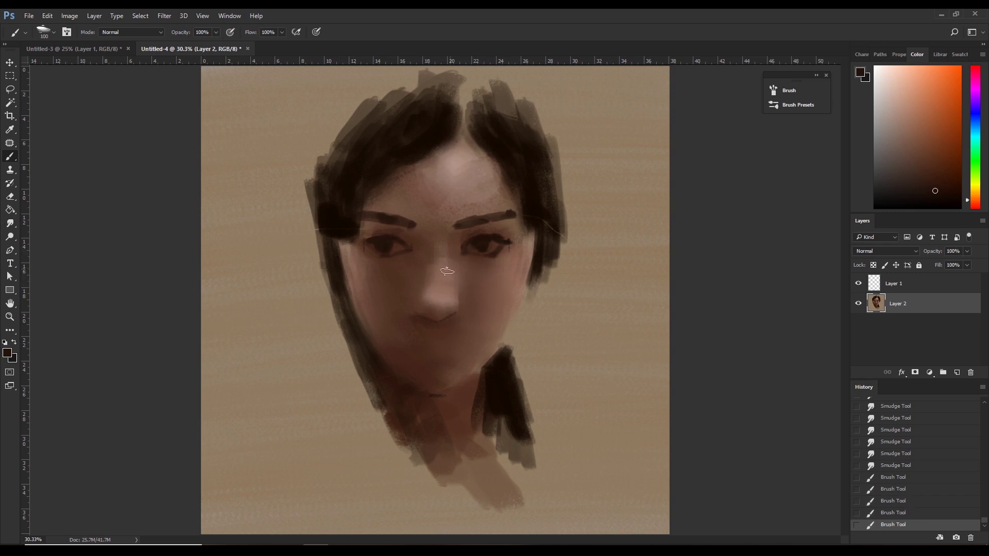
left_click_drag(406, 249, 408, 278)
left_click_drag(475, 245, 464, 274)
Sample skin tones from the chin and face and paint small strokes on the mouth and lips.
key("bracketleft")
left_click(422, 348, "alt")
key("bracketleft")
key("bracketleft")
left_click(433, 330, "alt")
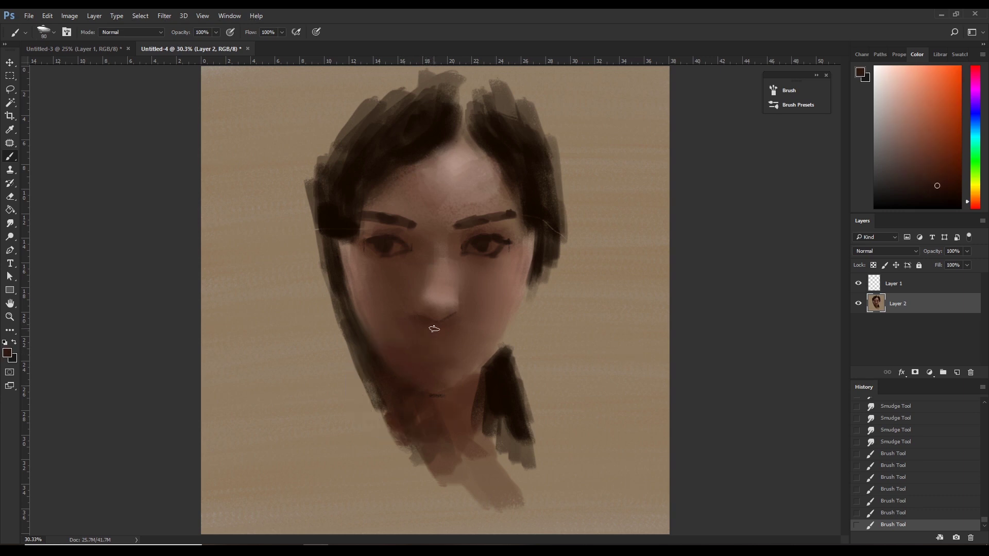
left_click_drag(434, 327, 448, 346)
mouse_move(445, 323)
left_mouse_down()
mouse_move(424, 313)
mouse_move(451, 328)
mouse_move(449, 350)
mouse_move(442, 325)
left_mouse_up()
key("bracketright")
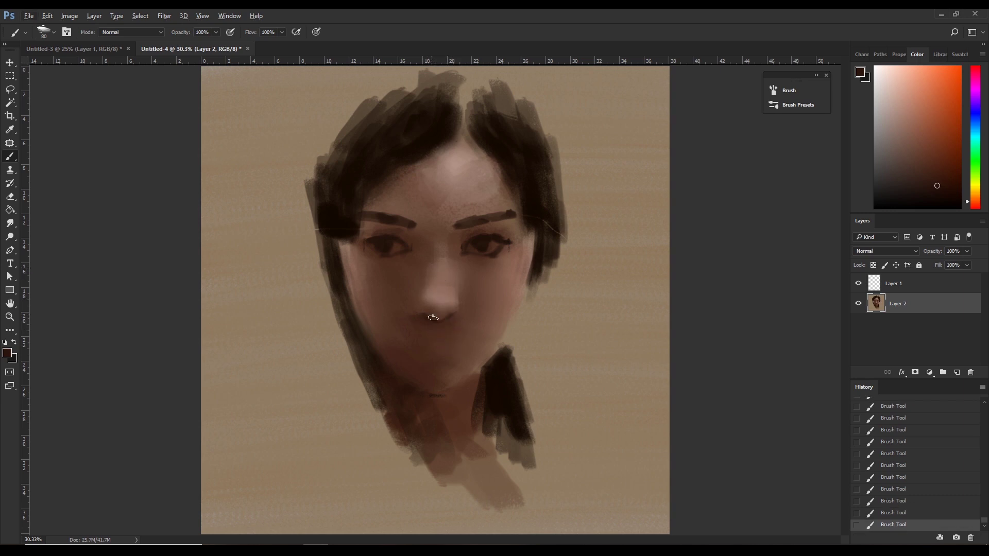
key("bracketright")
key("bracketleft")
key("bracketleft")
key("bracketleft")
Dab light highlights on the nose and shade its tip with a darker sampled tone.
left_click(451, 300, "alt")
left_click(457, 304)
mouse_move(440, 309)
left_mouse_down()
mouse_move(414, 299)
mouse_move(466, 344)
left_mouse_up()
key("bracketright")
left_click(415, 326, "alt")
left_click_drag(429, 317, 420, 325)
Sample a dark reddish-brown near the mouth and undo and restore the last stroke.
left_click(447, 299, "alt")
left_click(413, 365, "alt")
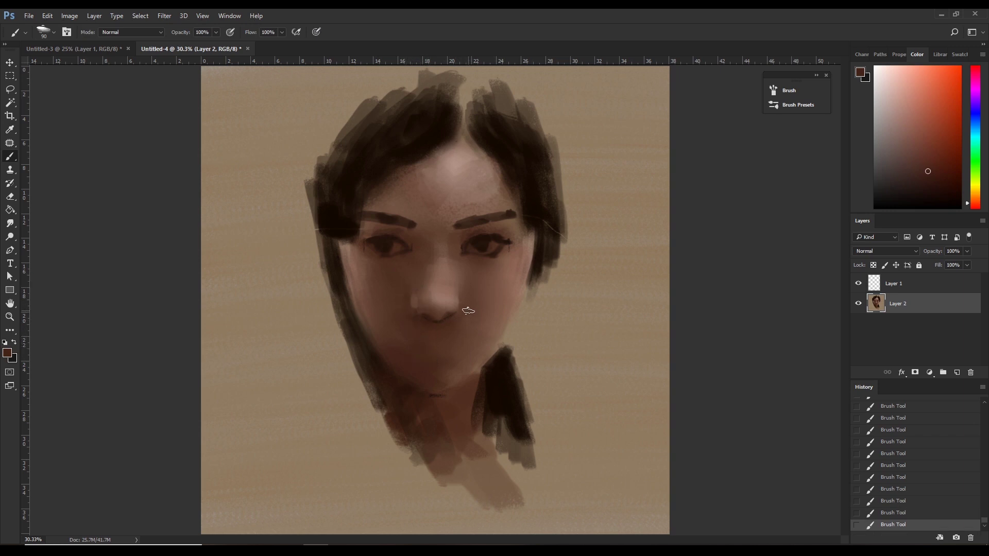
key("ctrl+z")
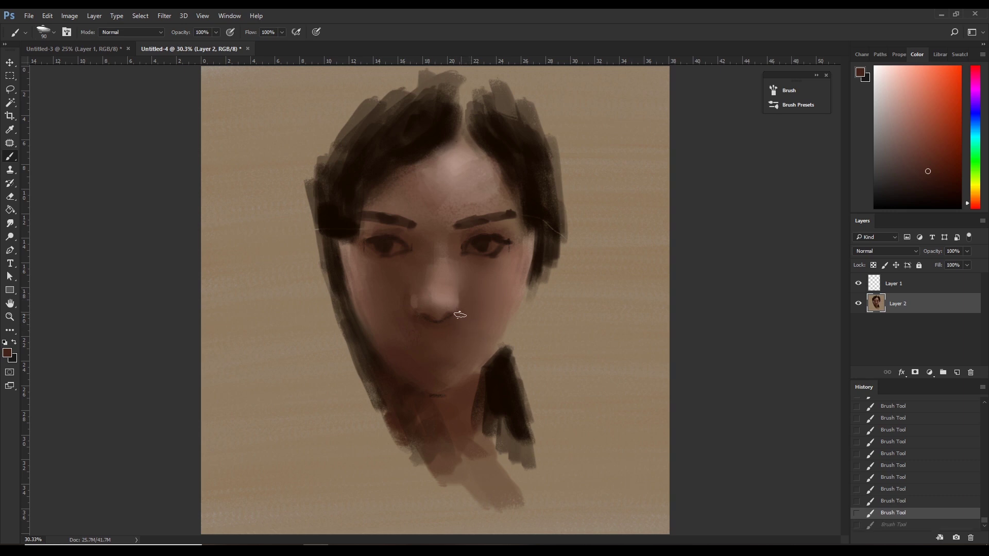
key("ctrl+z")
key("bracketright")
key("bracketright")
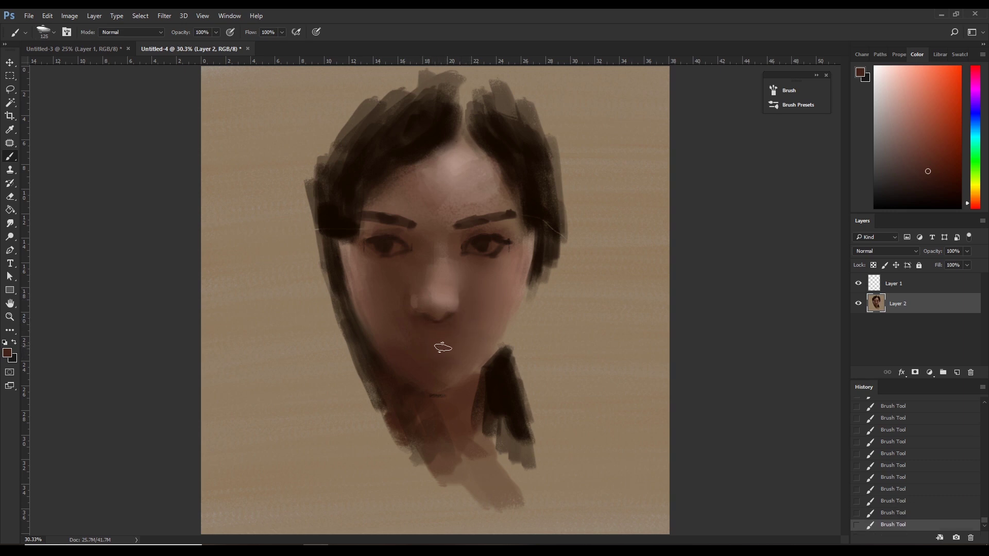
Try brown lip shades sampled from the face, undoing several trial lip strokes.
left_click(426, 345, "alt")
key("ctrl+z")
key("ctrl+z")
key("bracketleft")
key("bracketleft")
key("bracketleft")
key("ctrl+z")
key("alt+bracketright")
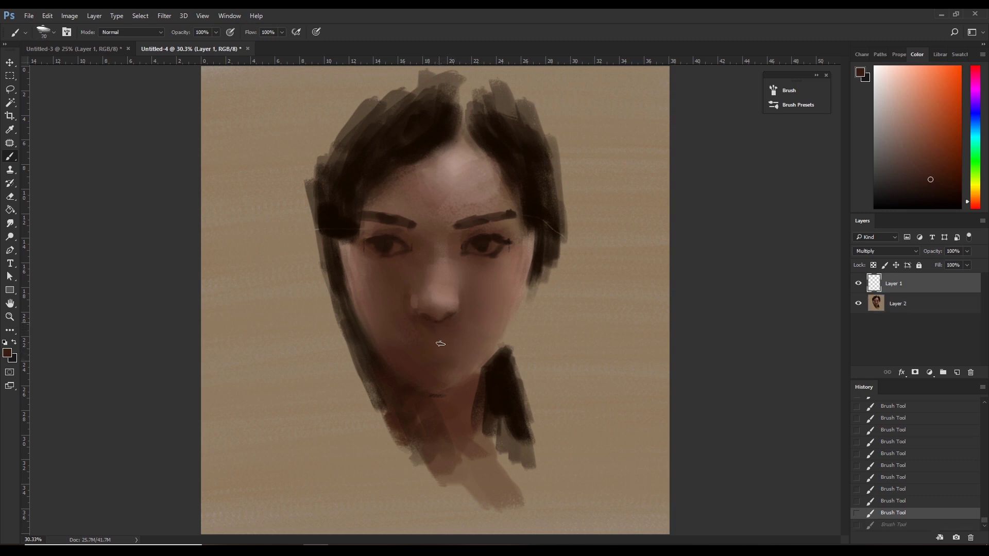
key("ctrl+z")
key("ctrl+z")
key("ctrl+z")
key("ctrl+z")
key("bracketright")
left_click(412, 368, "alt")
key("ctrl+z")
key("ctrl+z")
key("ctrl+z")
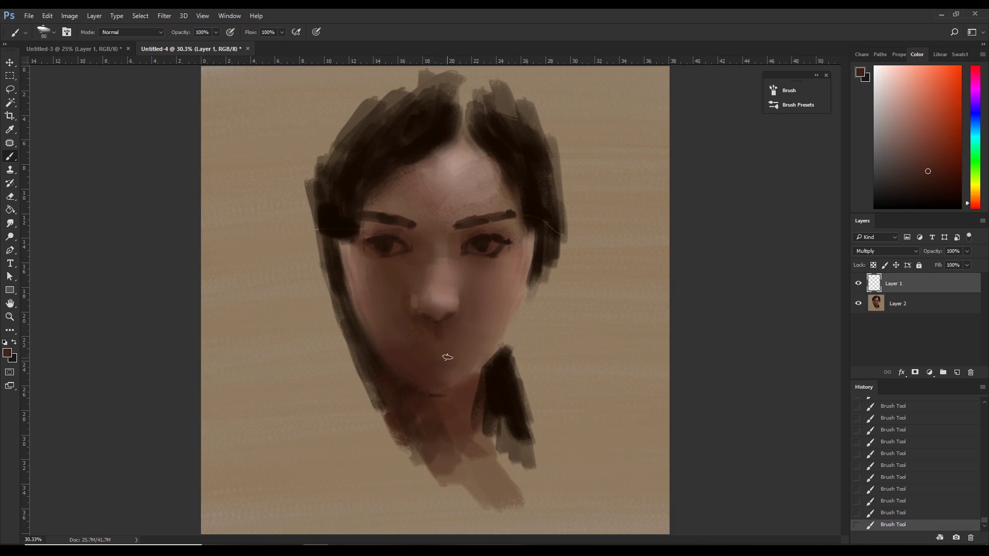
left_click(444, 339, "alt")
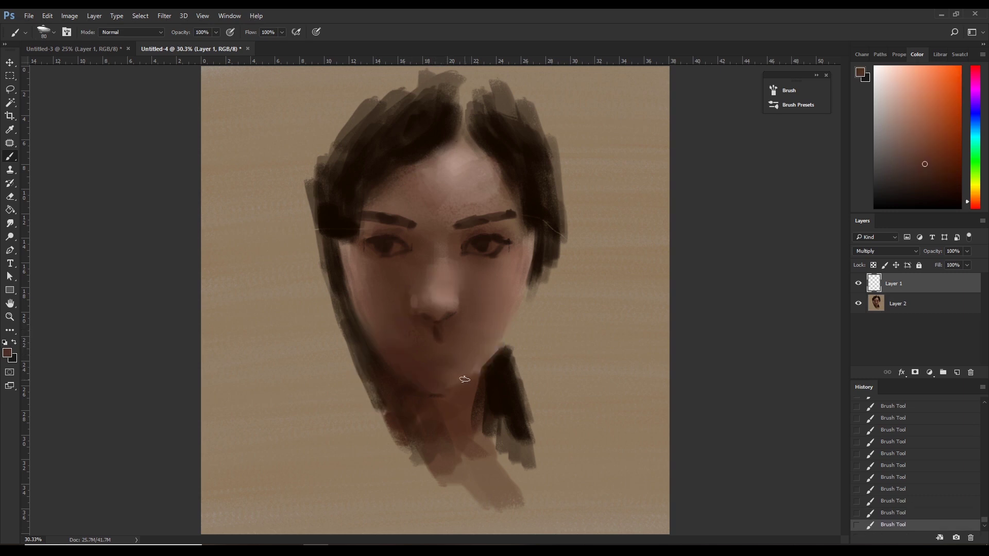
left_click(454, 341, "alt")
key("bracketright")
key("bracketright")
key("bracketright")
Undo the last three lip strokes, hide Layer 1, and make Layer 2 active.
key("ctrl+alt+z")
key("ctrl+alt+z")
key("ctrl+alt+z")
key("ctrl+alt+z")
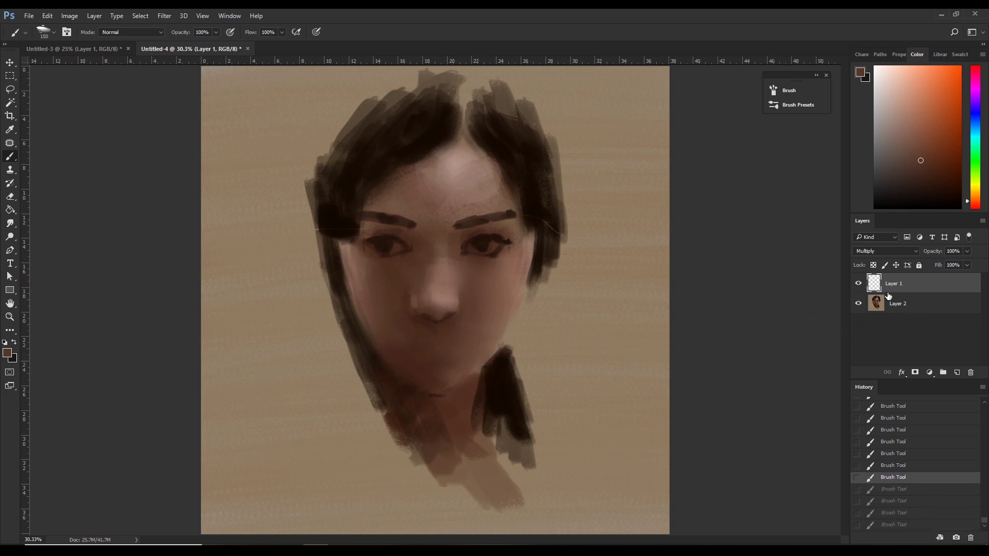
left_click(858, 284)
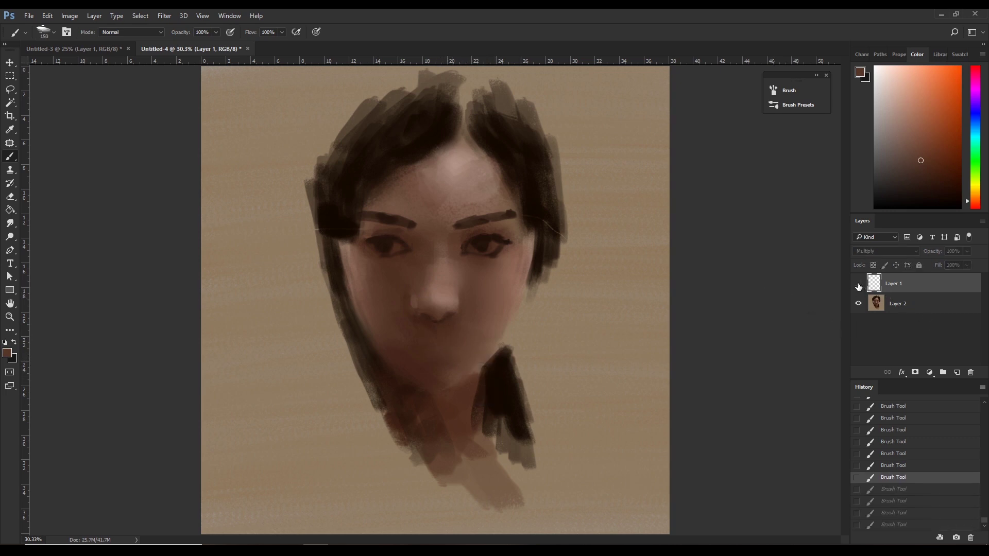
left_click(858, 284)
left_click(878, 298)
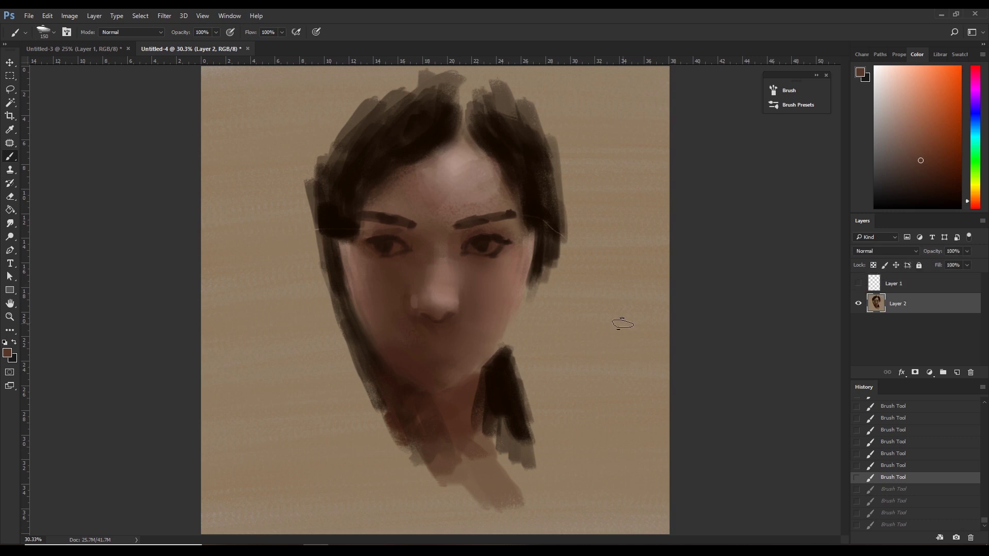
Smudge the skin below the left eye, between the eyes, and along the right cheek beside the nose.
key("bracketleft")
key("bracketleft")
key("bracketleft")
left_click(10, 223)
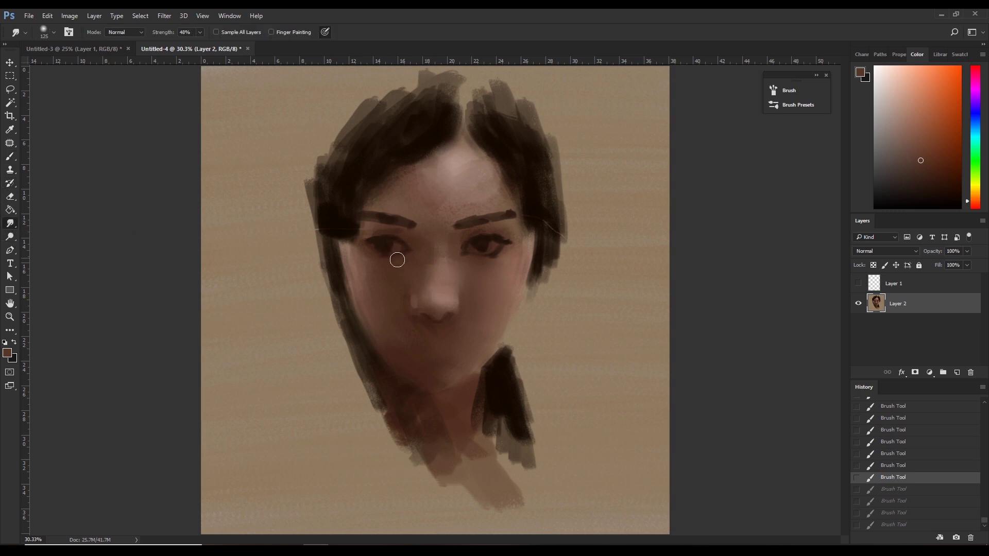
mouse_move(406, 248)
left_mouse_down()
mouse_move(412, 260)
mouse_move(412, 247)
left_mouse_up()
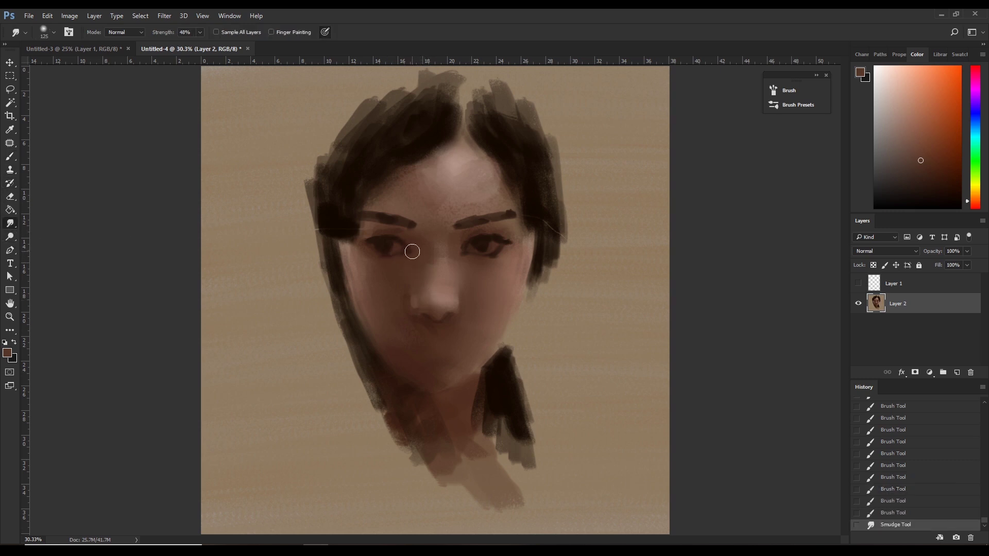
key("b")
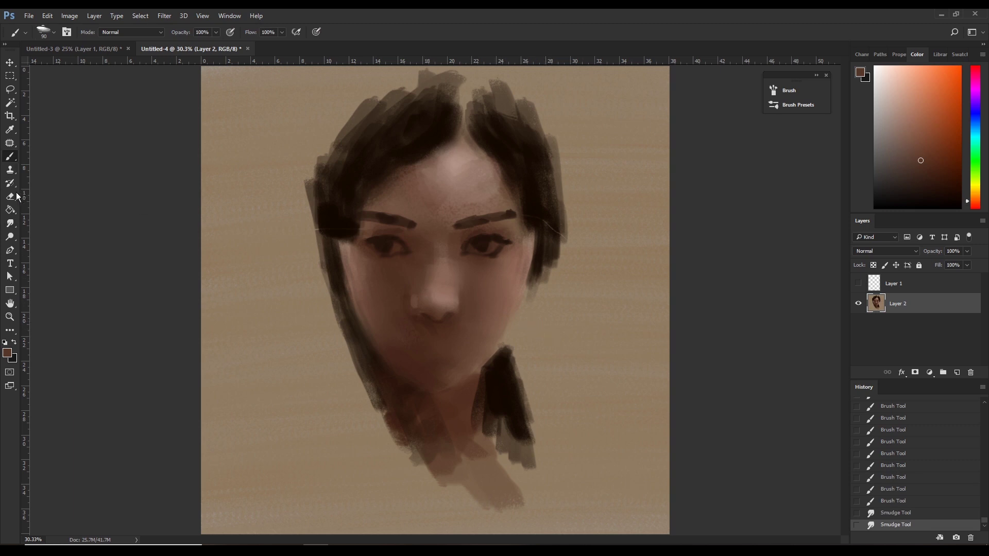
left_click(10, 225)
left_click_drag(470, 249, 479, 249)
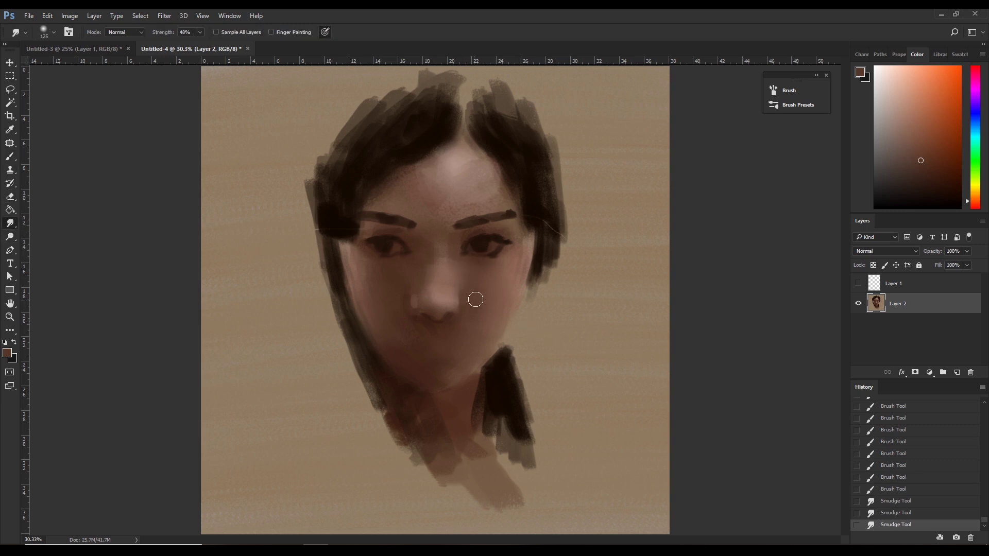
left_click_drag(470, 296, 490, 327)
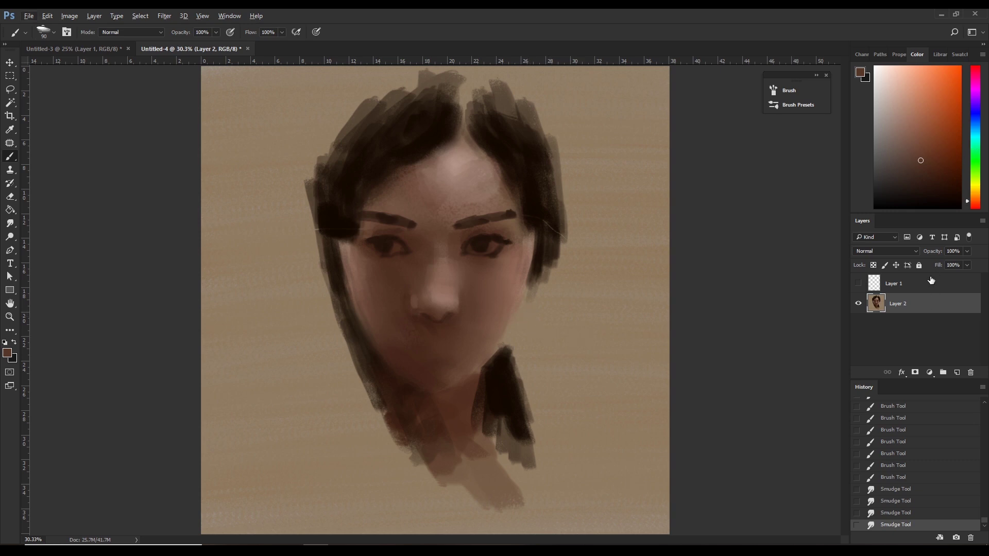
Duplicate Layer 2 and free-transform a lasso selection of the right eye area.
left_click_drag(908, 304, 910, 300)
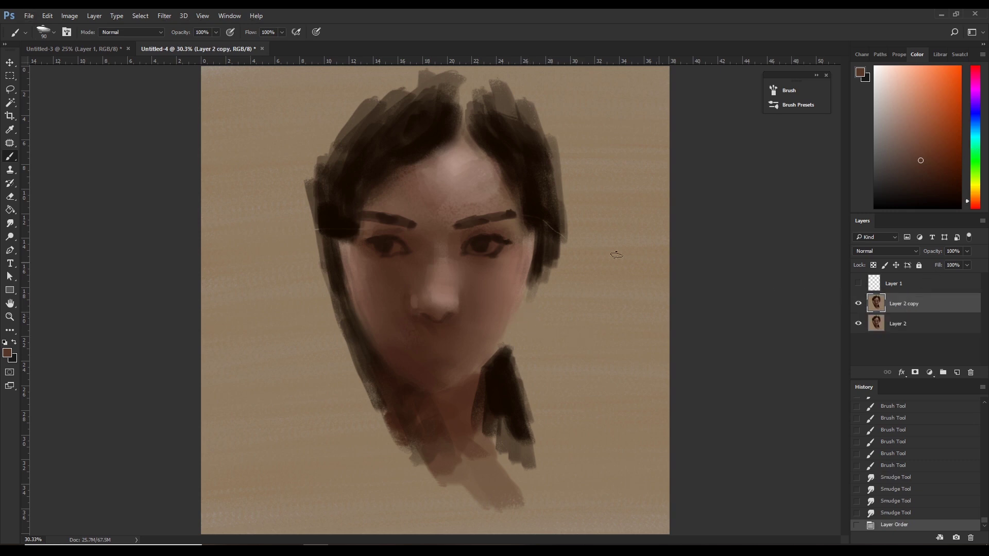
key("l")
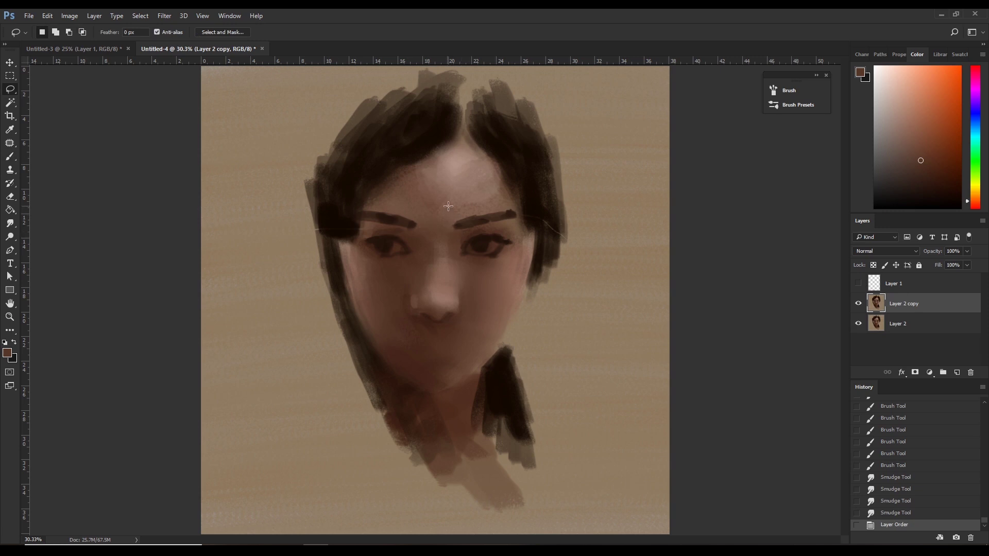
mouse_move(447, 213)
left_mouse_down()
mouse_move(462, 277)
mouse_move(459, 264)
left_mouse_up()
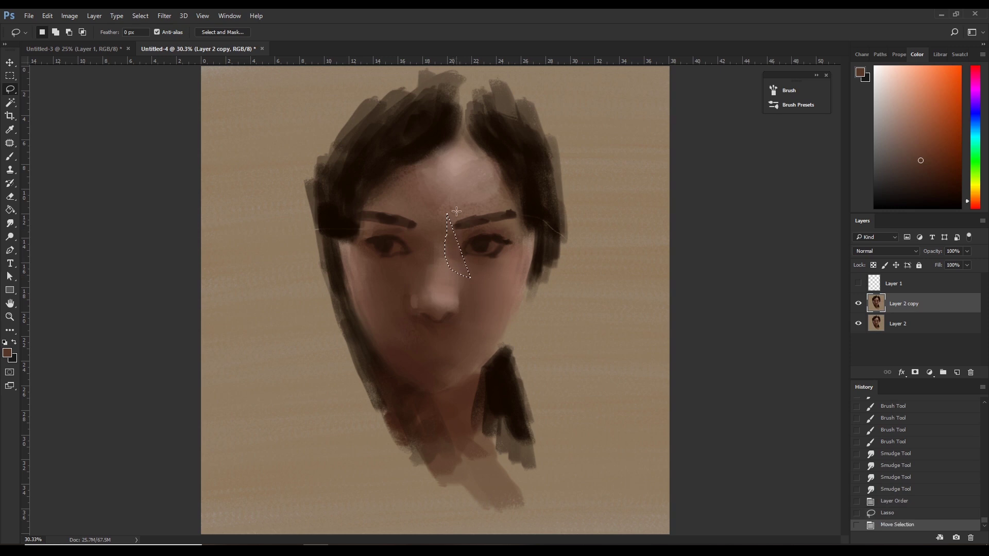
left_click(453, 217)
left_click_drag(453, 217, 485, 276)
left_click(485, 275)
mouse_move(446, 213)
left_mouse_down()
mouse_move(522, 237)
mouse_move(524, 260)
mouse_move(494, 186)
left_mouse_up()
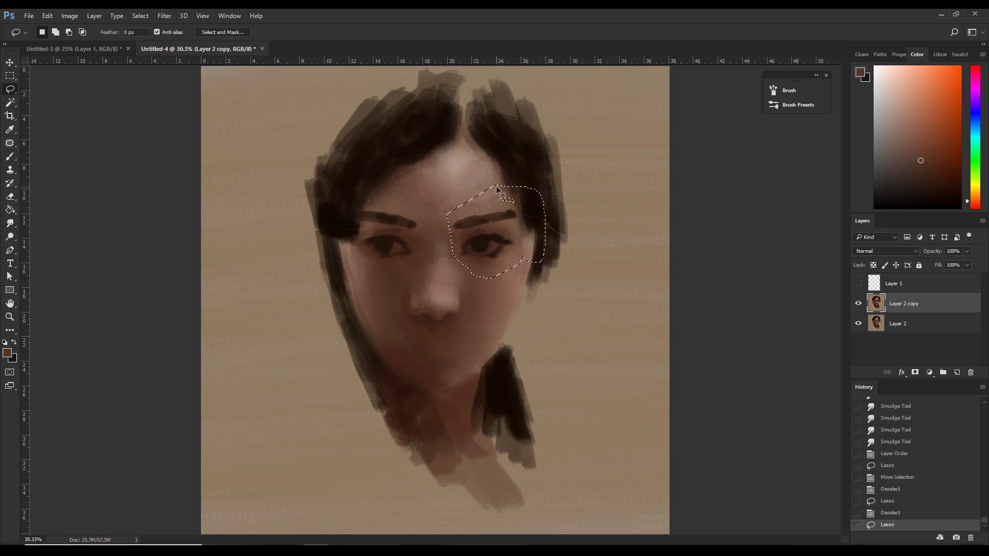
key("ctrl+t")
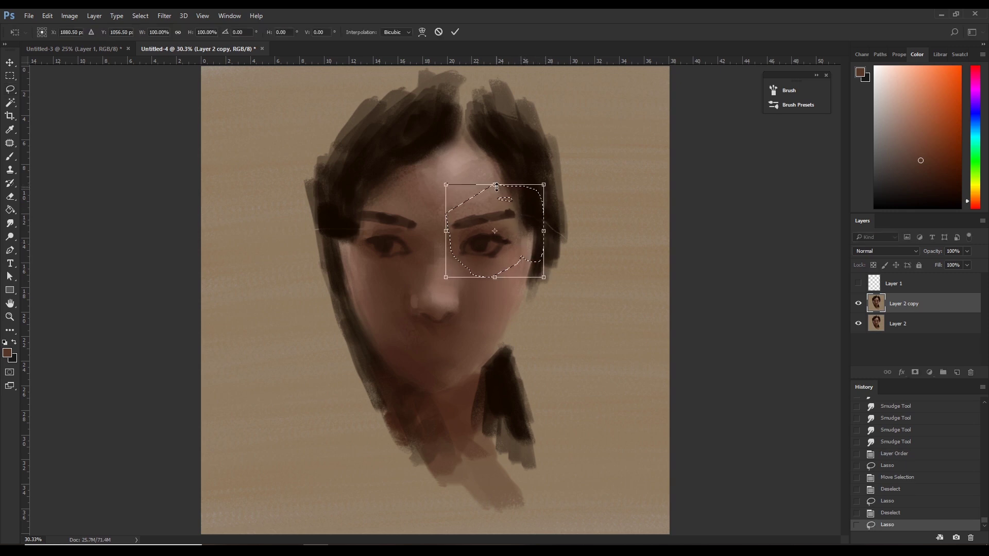
key("Return")
key("ctrl+d")
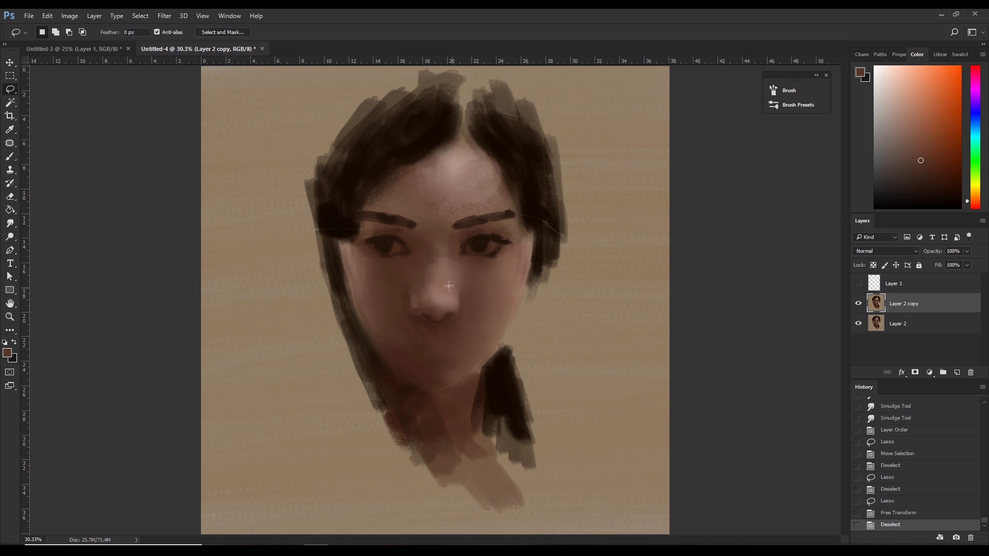
Reshape the left eye and cheek area with Free Transform, then deselect.
mouse_move(425, 213)
left_mouse_down()
mouse_move(424, 254)
mouse_move(365, 344)
mouse_move(326, 238)
mouse_move(382, 190)
mouse_move(423, 213)
left_mouse_up()
key("ctrl+t")
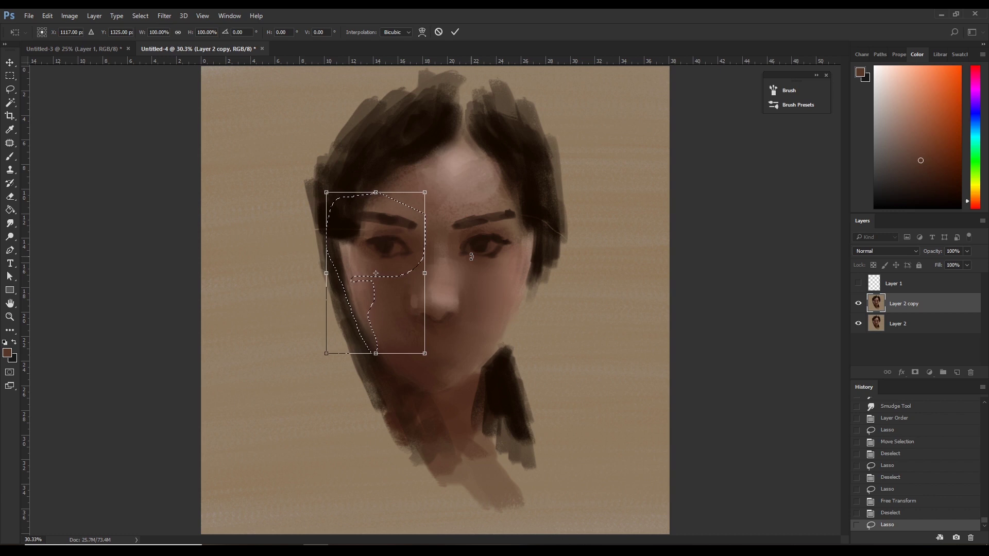
key("Return")
key("ctrl+d")
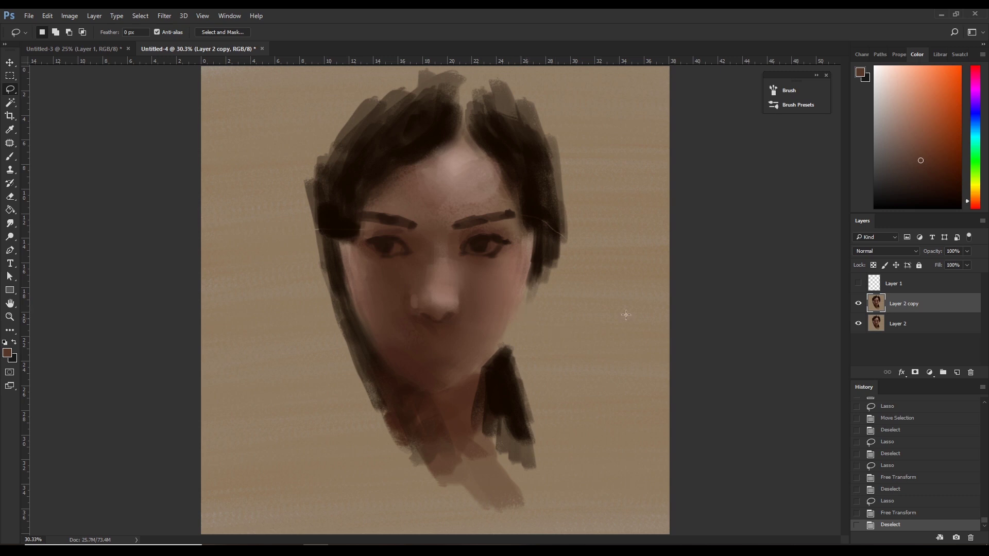
Sample a darker brown from the face and paint dark strokes near the left eye.
key("b")
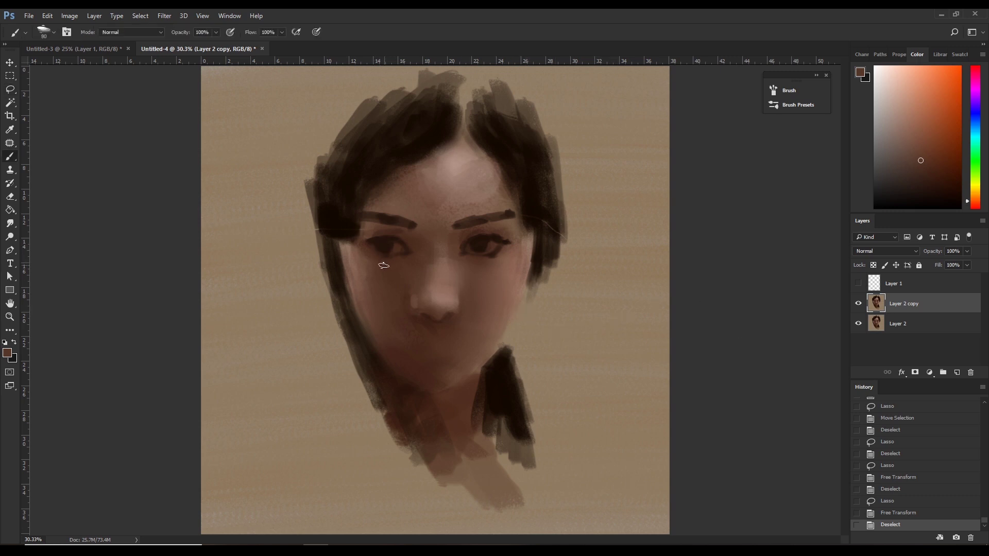
left_click(361, 237)
key("ctrl+z")
key("i")
left_click(385, 245)
key("b")
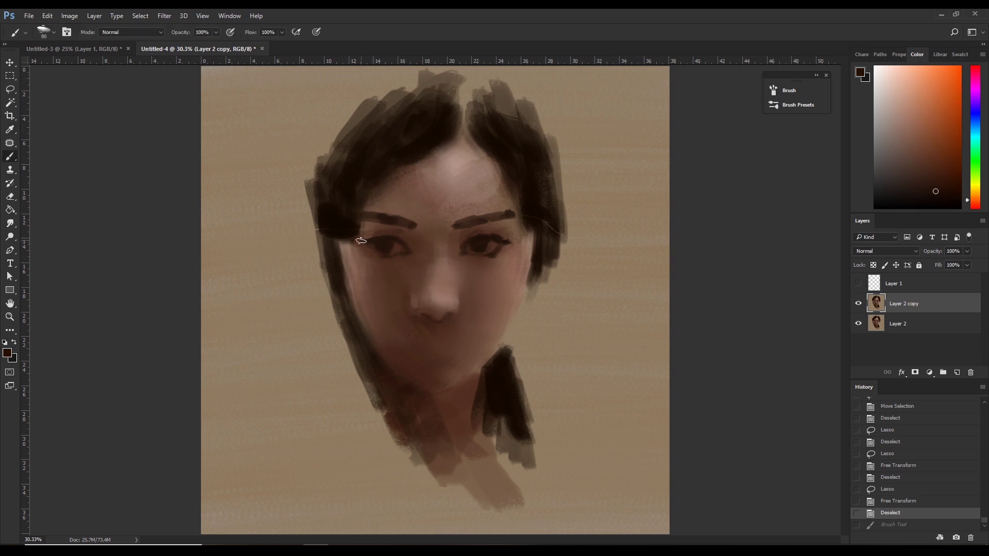
mouse_move(369, 245)
left_mouse_down()
mouse_move(400, 265)
mouse_move(394, 256)
left_mouse_up()
left_click(385, 245)
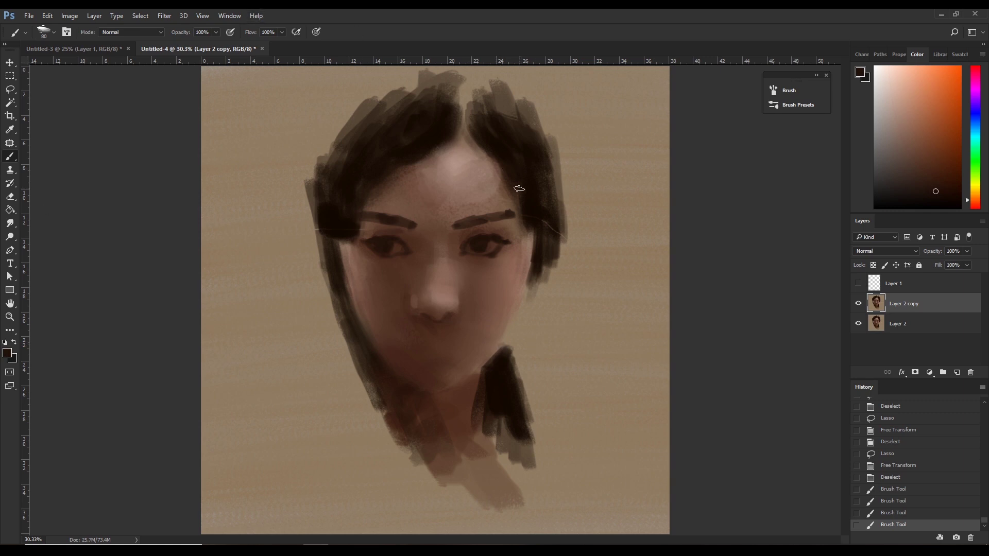
Repaint around the left eye with a lighter skin tone and darker shades.
left_click(381, 264, "alt")
key("bracketleft")
key("bracketleft")
mouse_move(367, 250)
left_mouse_down()
mouse_move(383, 255)
mouse_move(365, 243)
left_mouse_up()
left_click(383, 252, "alt")
key("bracketright")
key("bracketright")
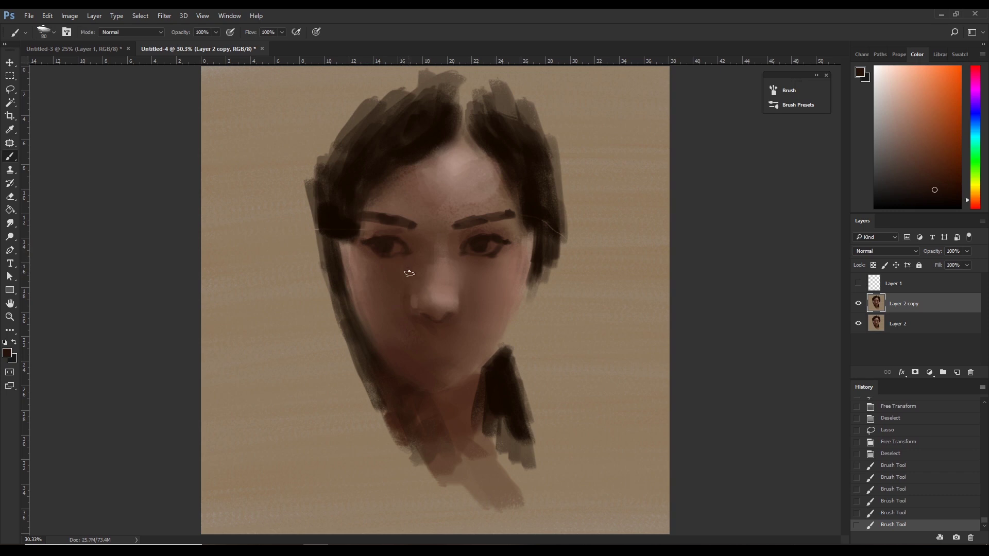
left_click(419, 254, "alt")
left_click_drag(372, 245, 386, 258)
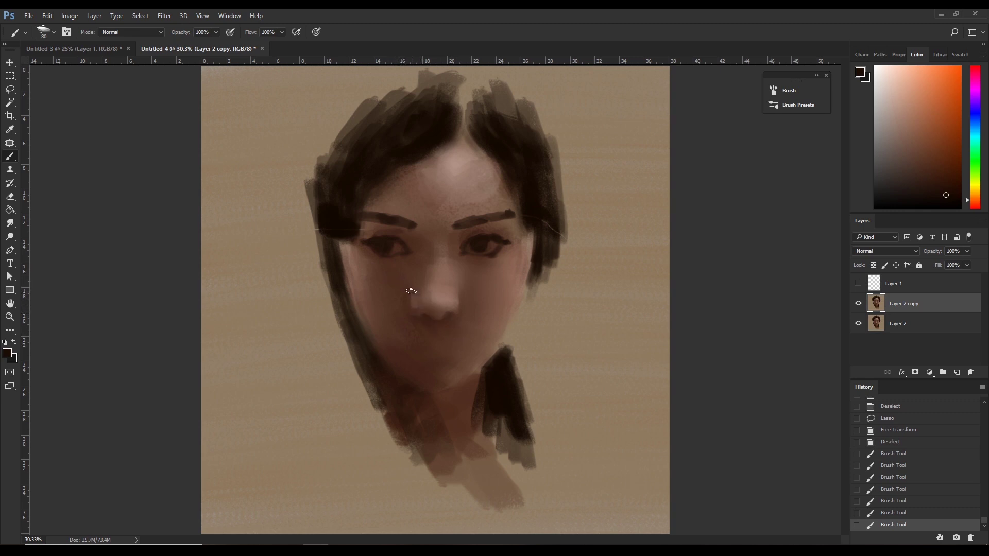
Add a small stroke near the left eye, then sample reddish skin, dark brown and near-black.
key("bracketleft")
left_click_drag(395, 256, 385, 257)
key("bracketright")
key("bracketleft")
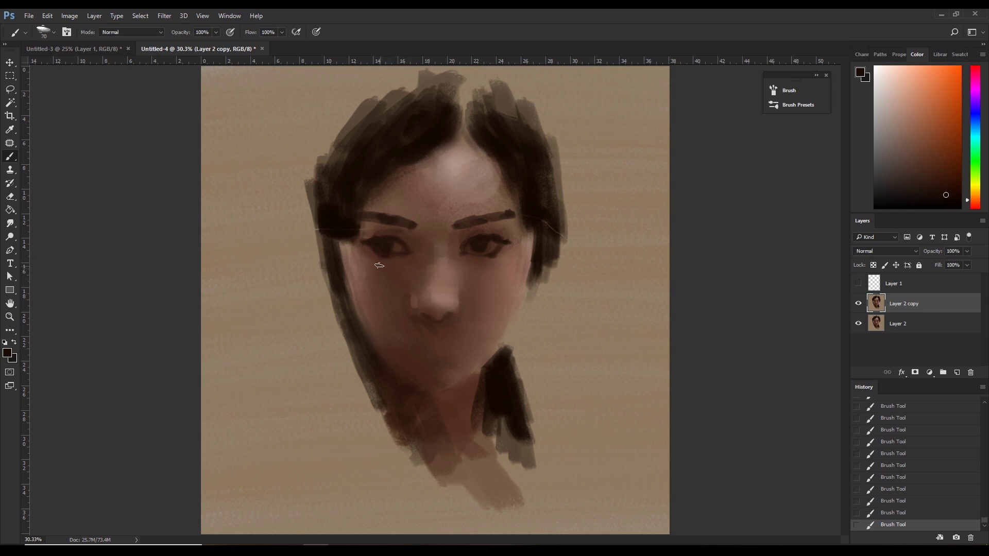
key("i")
left_click(379, 263)
key("b")
left_click(390, 255, "alt")
left_click(945, 199)
Paint dark detail into the left eye using sampled reddish-brown tones.
left_click_drag(412, 256, 410, 265)
left_click(412, 263)
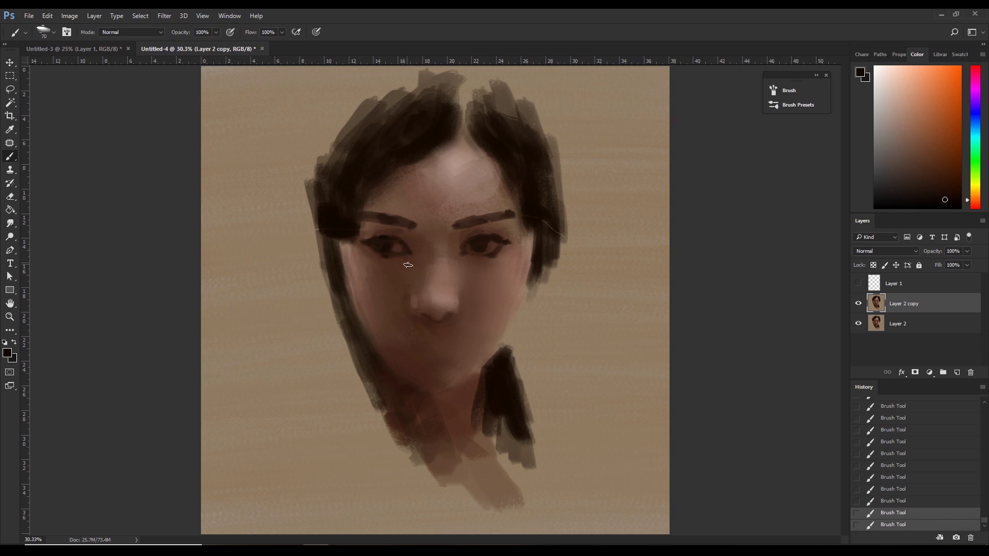
mouse_move(412, 263)
left_mouse_down()
mouse_move(420, 275)
mouse_move(409, 259)
left_mouse_up()
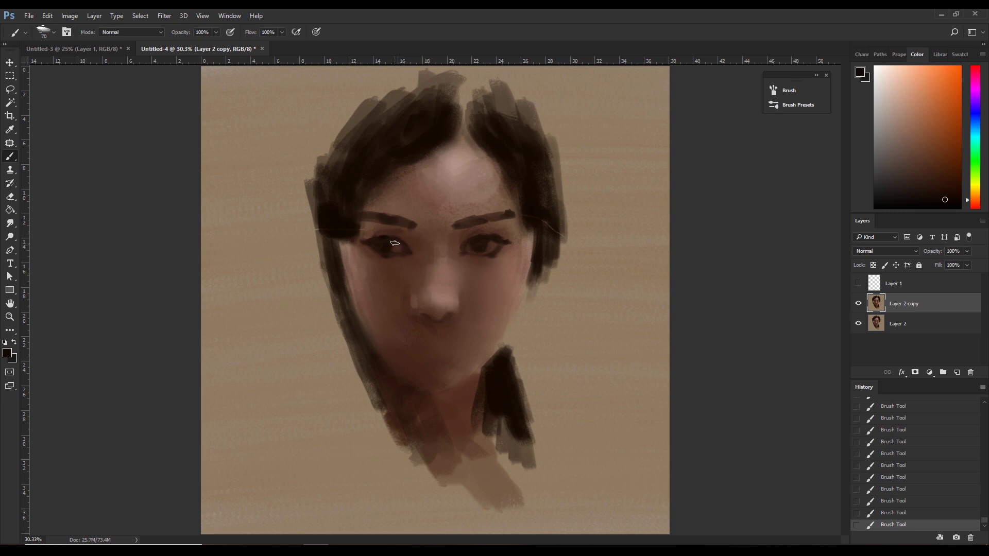
left_click(386, 250, "alt")
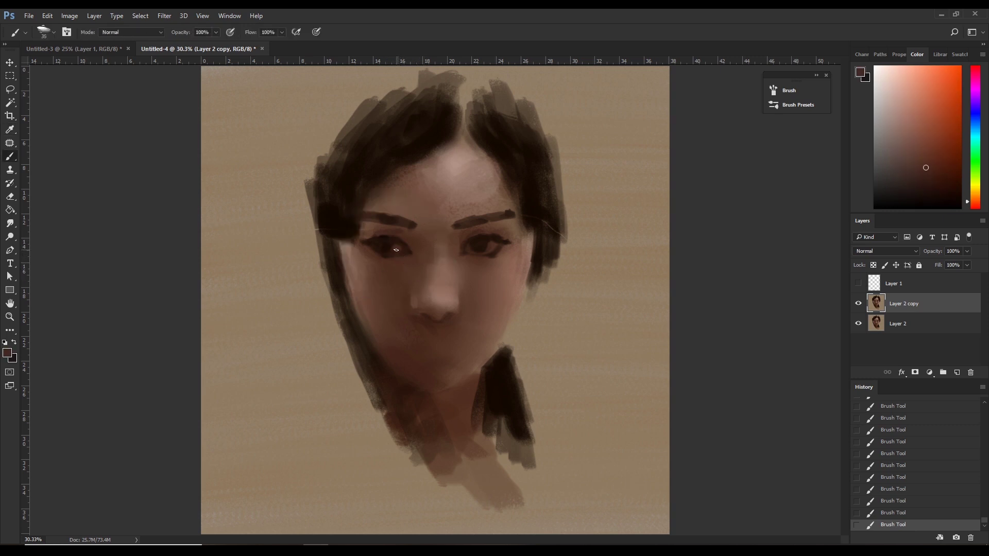
mouse_move(394, 245)
left_mouse_down()
mouse_move(406, 284)
mouse_move(392, 268)
left_mouse_up()
left_click(388, 246, "alt")
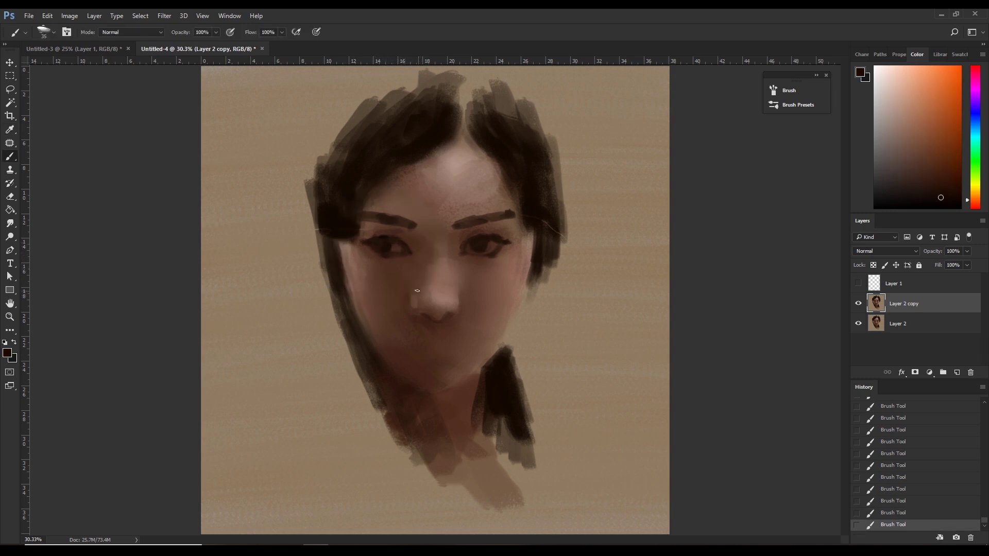
left_click_drag(389, 253, 385, 244)
Shrink the brush to about 40 and touch up the right eye with sampled dark tones.
key("bracketleft")
left_click(466, 256)
key("ctrl+z")
key("bracketright")
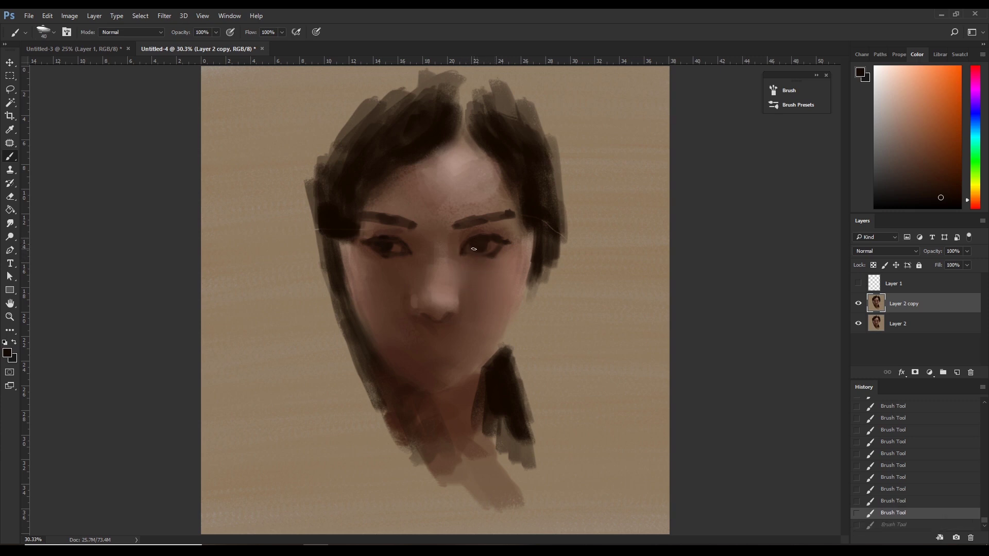
left_click(477, 242)
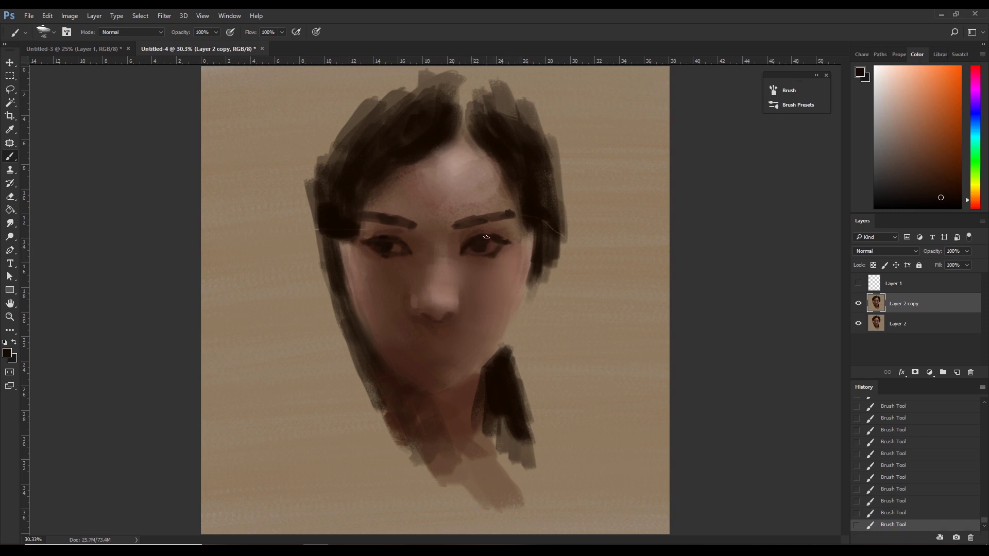
left_click(488, 241, "alt")
left_click(483, 243, "alt")
left_click(499, 260)
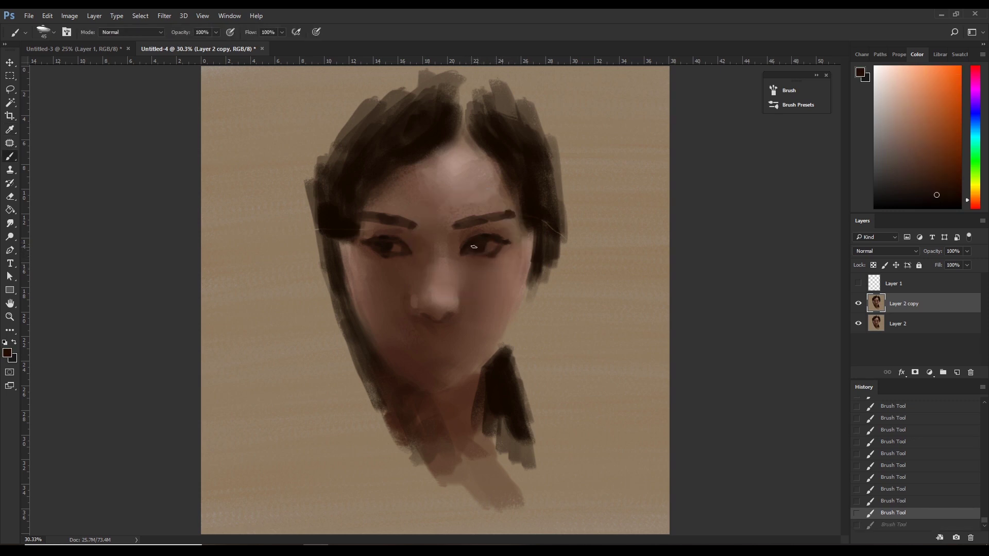
left_click(473, 246)
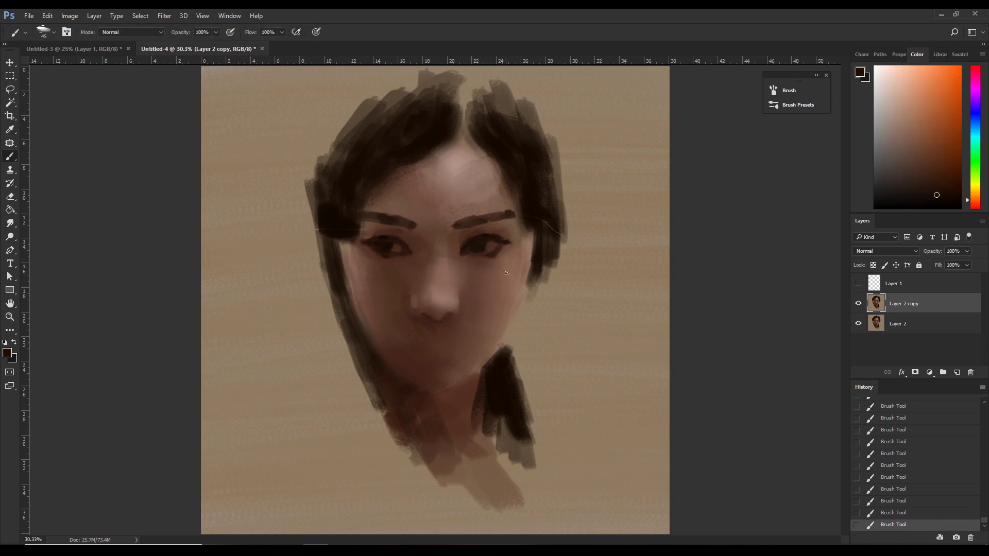
left_click(470, 251)
Extend the right eye's outer corner with a dark line and blend paint onto the right cheek.
key("bracketleft")
key("bracketright")
left_click(504, 243, "alt")
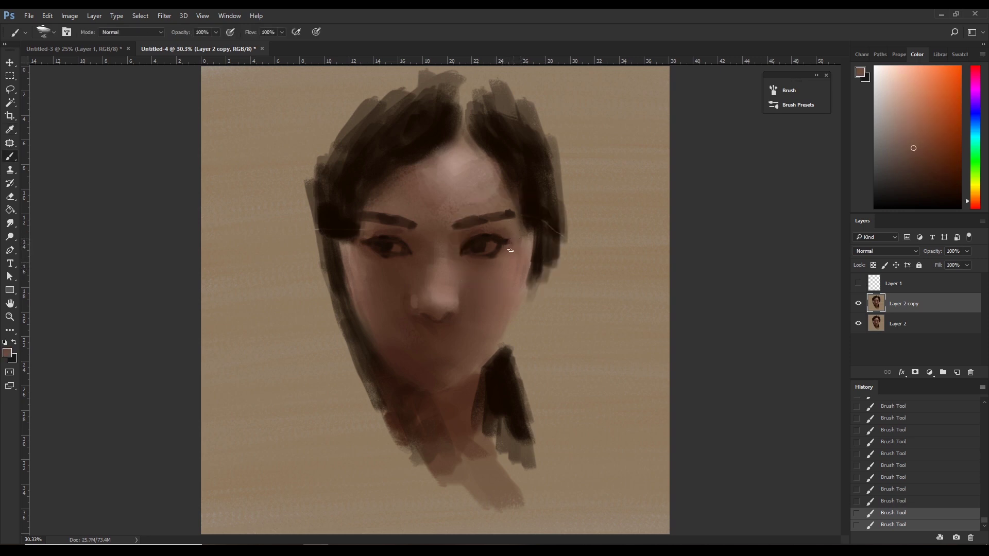
key("ctrl+z")
left_click_drag(513, 239, 508, 243)
left_click(502, 255, "alt")
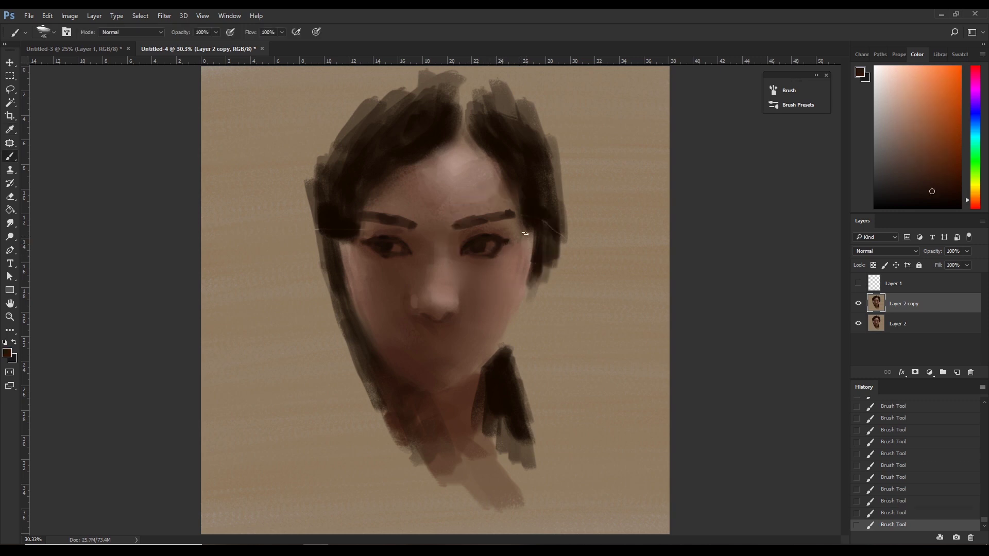
left_click_drag(514, 259, 526, 267)
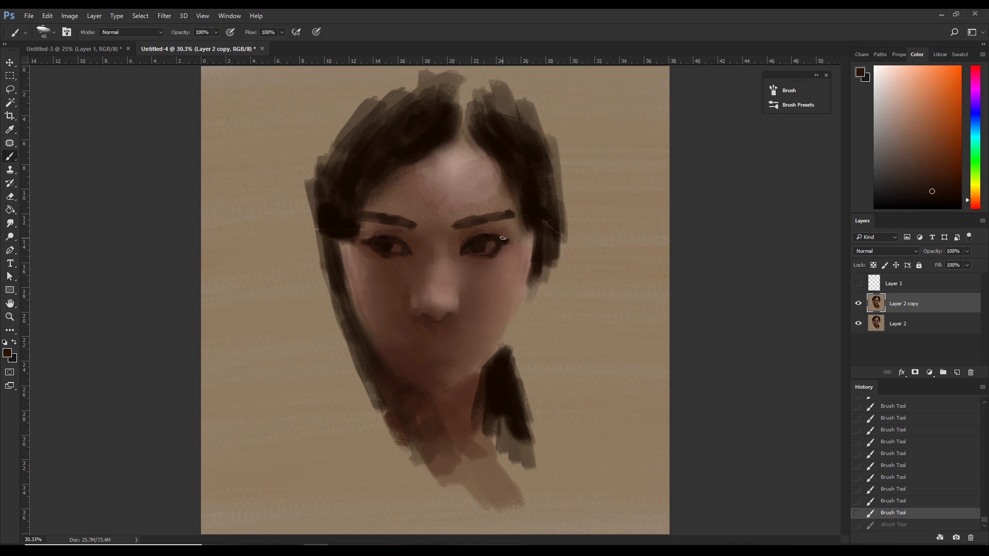
key("bracketright")
key("bracketright")
key("bracketright")
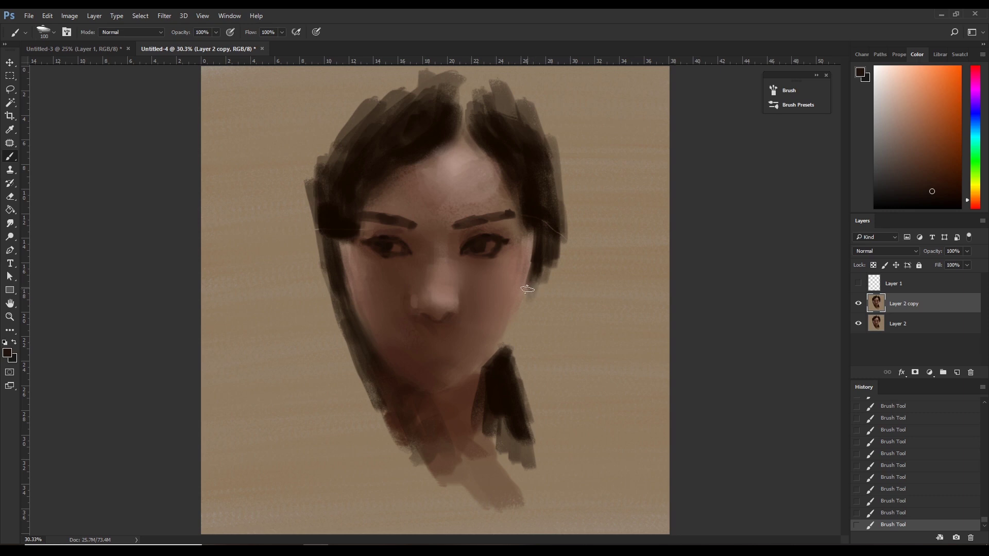
Lasso the left eye and stretch it slightly taller with Free Transform.
key("l")
left_click_drag(402, 232, 398, 231)
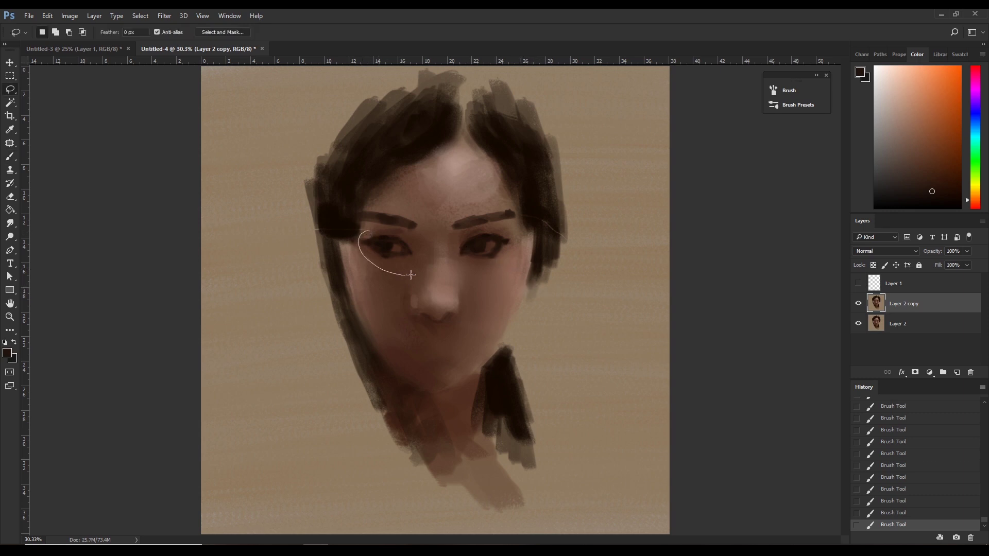
key("ctrl+t")
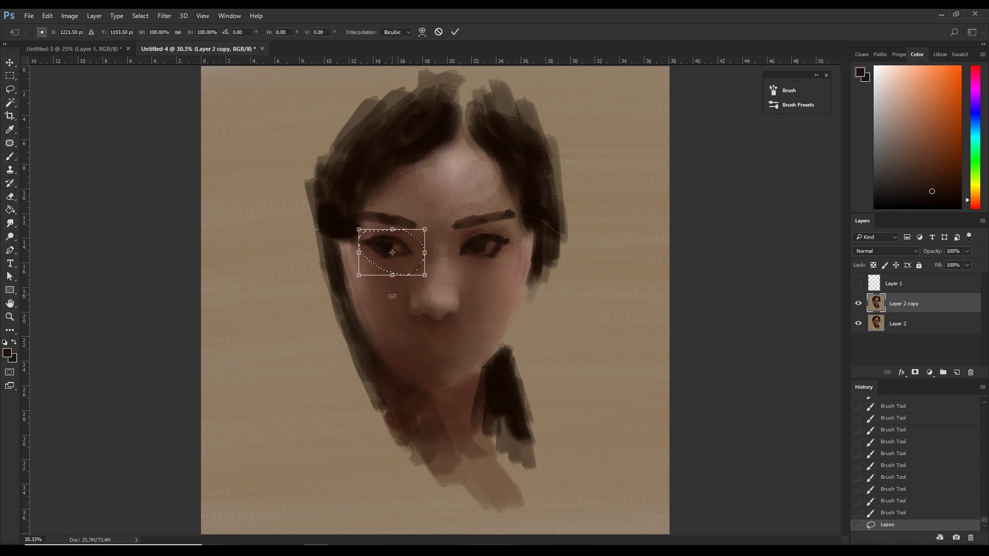
left_click_drag(395, 278, 397, 269)
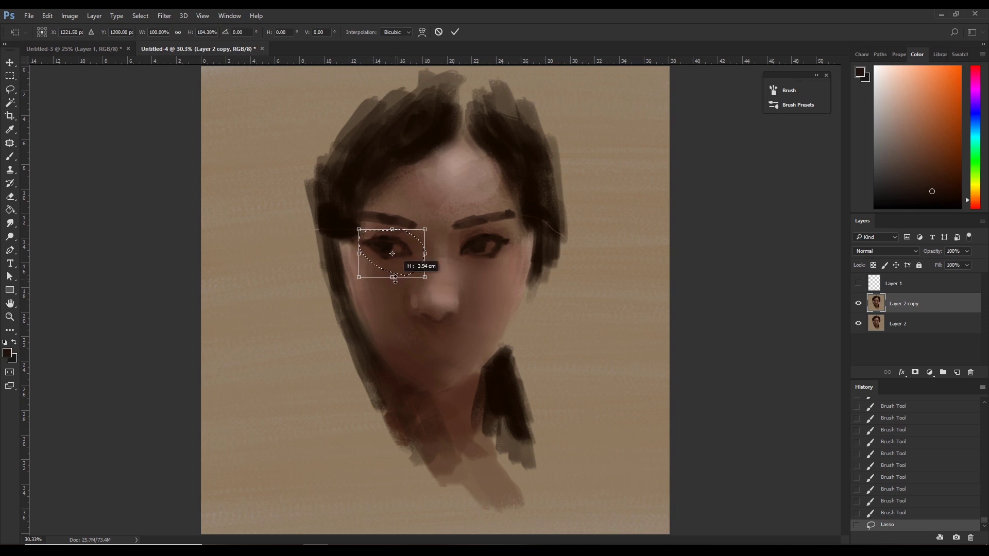
key("Return")
key("ctrl+d")
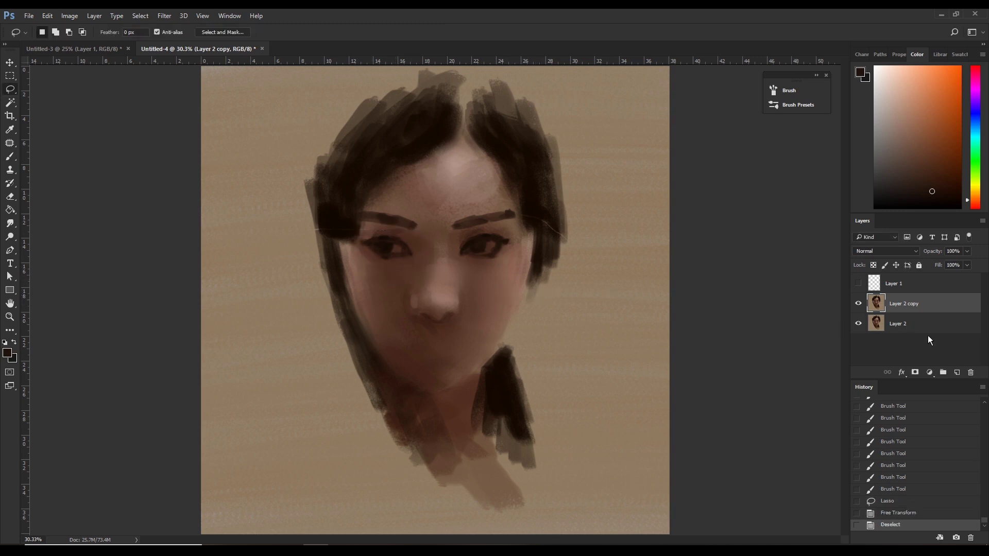
Return to the Free Transform history state and heighten the left eye further.
left_click(921, 516)
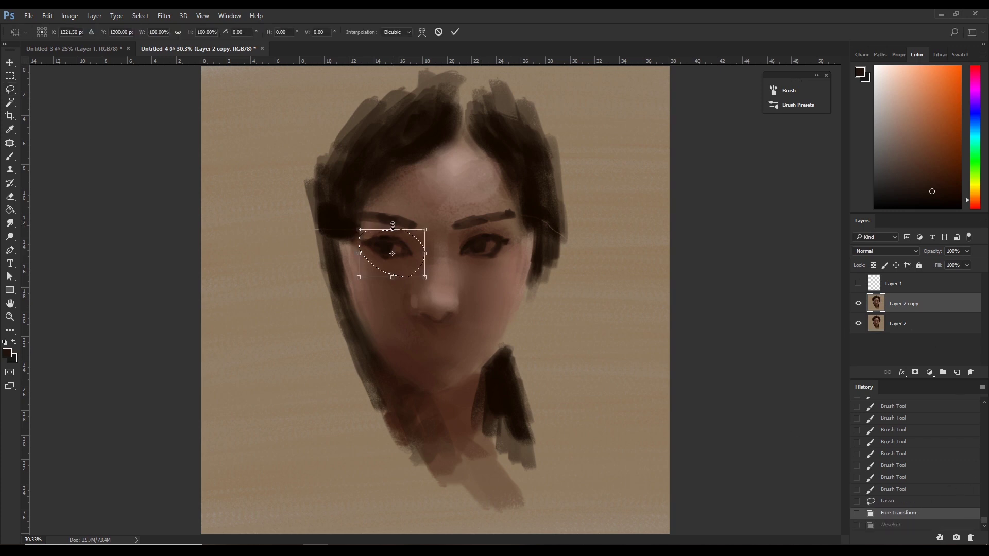
left_click_drag(394, 222, 394, 234)
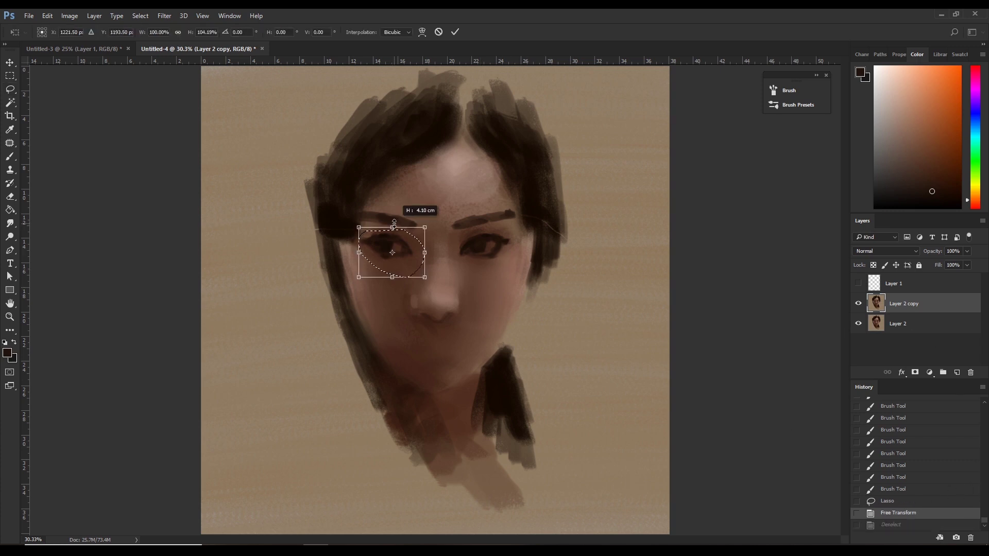
key("Return")
key("ctrl+d")
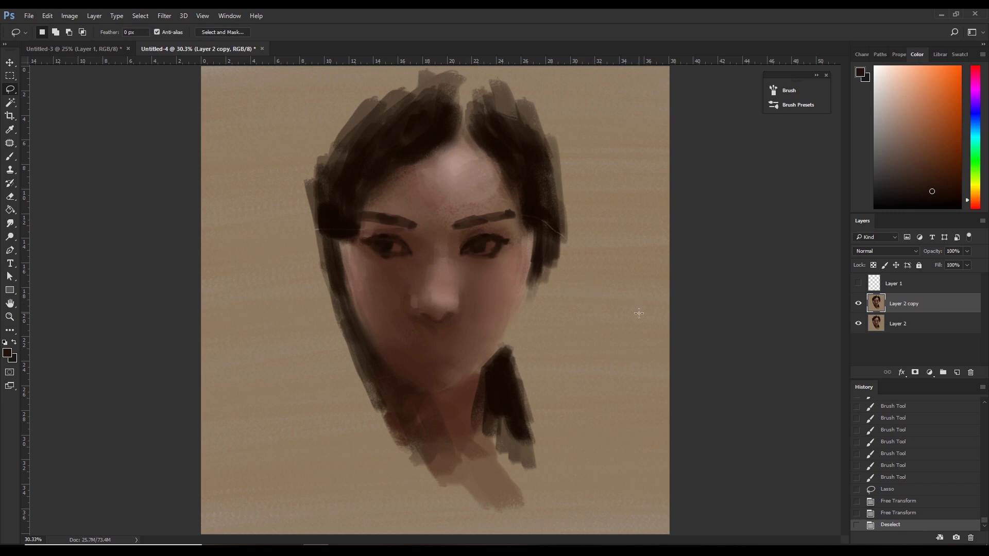
Merge Layer 2 copy down into Layer 2, then resume painting with a sampled skin brown.
key("b")
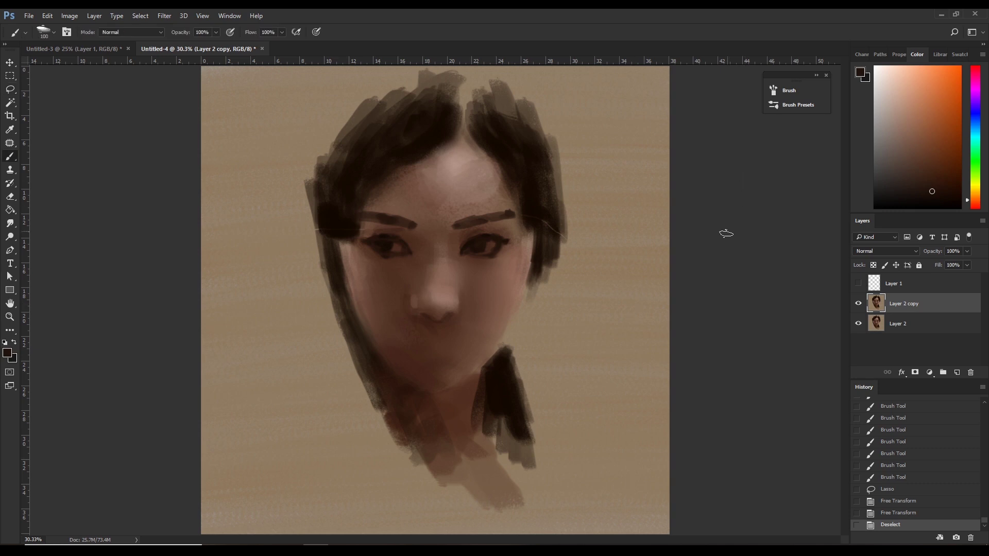
right_click(881, 306)
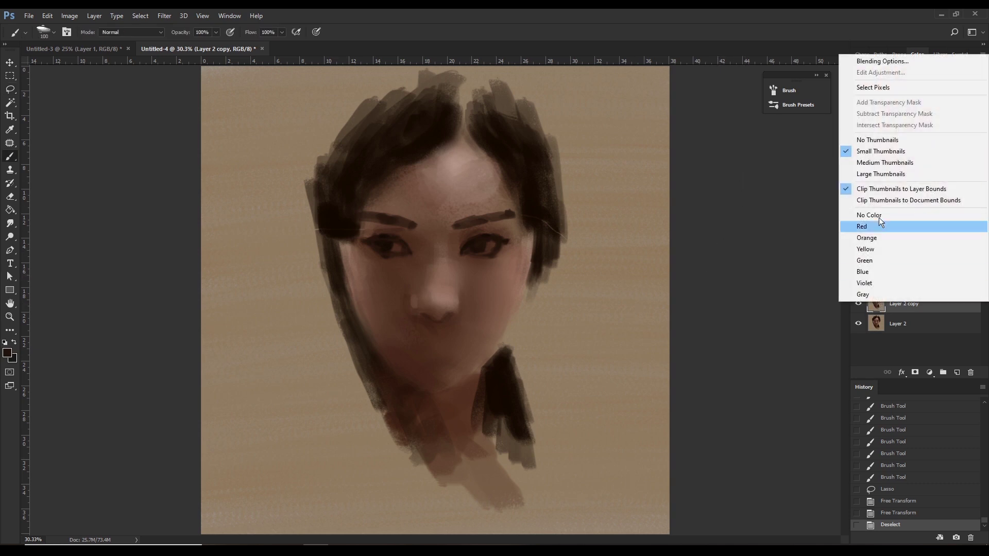
left_click(920, 308)
right_click(920, 308)
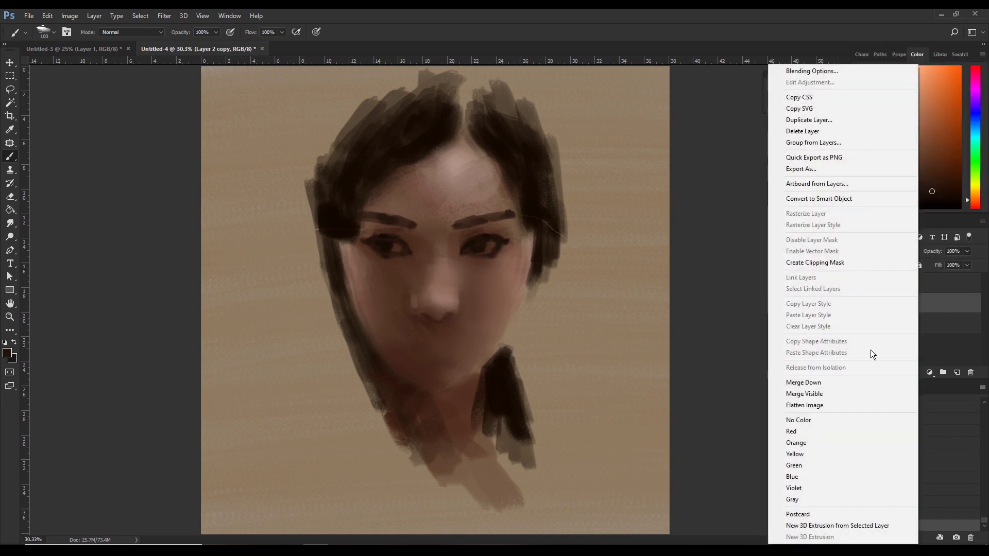
left_click(870, 384)
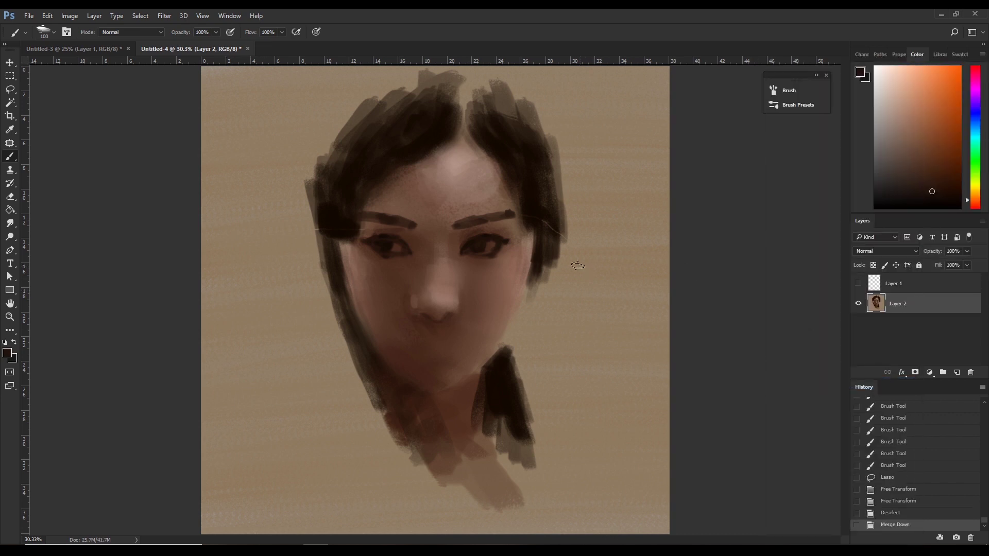
left_click(512, 206, "alt")
key("bracketleft")
Darken the hair by the right brow's outer end and temple with near-black and brown strokes.
left_click(518, 208)
left_click(516, 206, "alt")
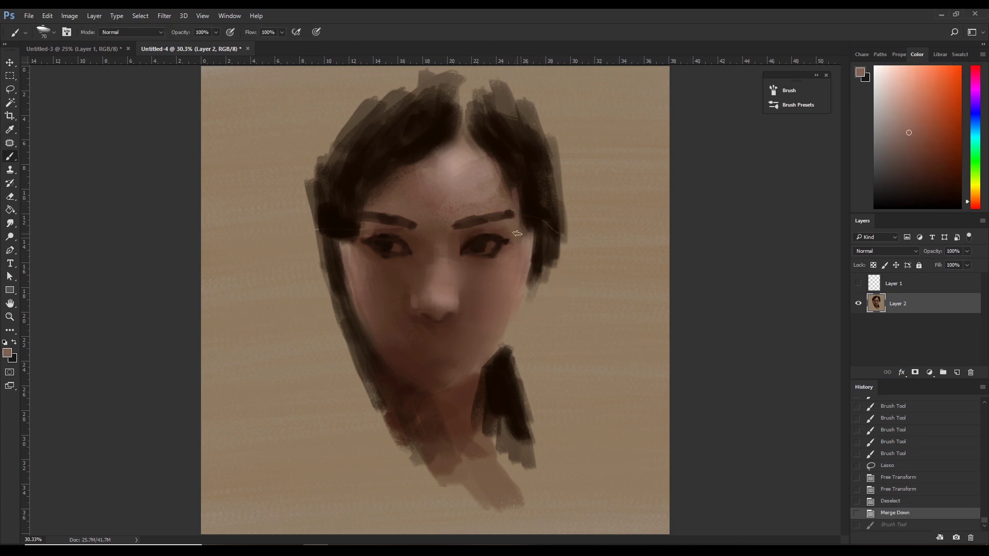
left_click(525, 208, "alt")
left_click_drag(524, 223, 531, 239)
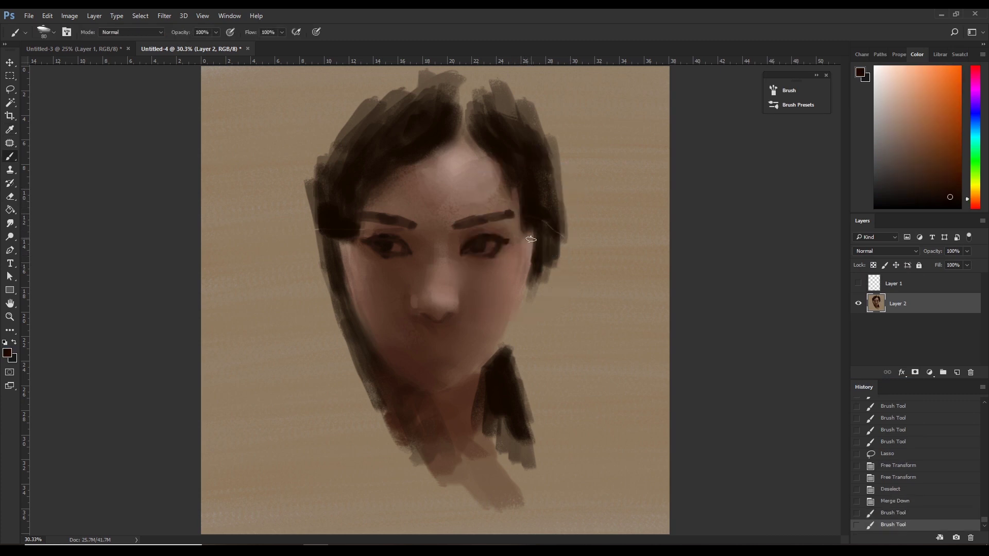
left_click_drag(513, 179, 521, 227)
key("bracketleft")
left_click(532, 237, "alt")
left_click_drag(521, 242, 519, 252)
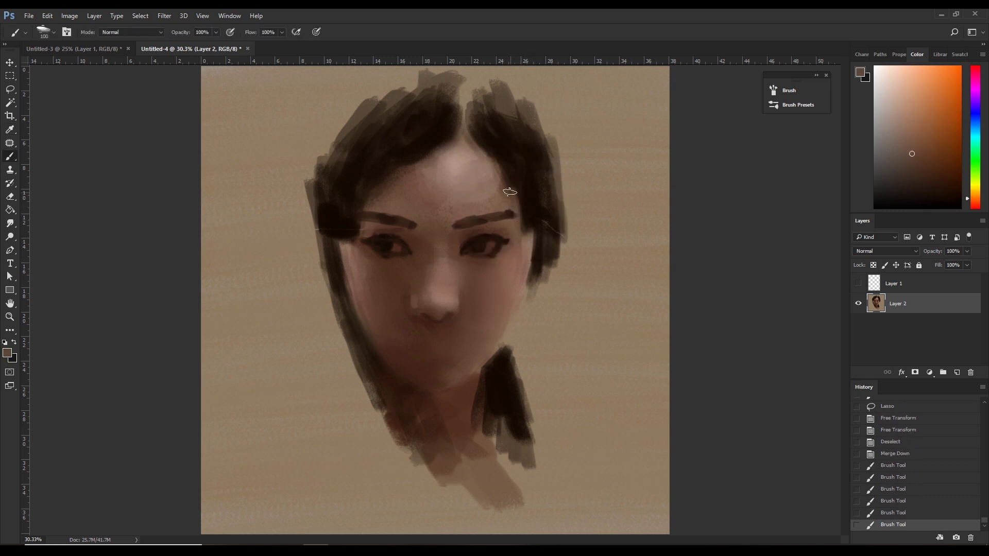
Paint near-black hair strokes beside the left eye and temple, redoing one stroke.
left_click(366, 232, "alt")
key("bracketleft")
left_click_drag(361, 239, 391, 218)
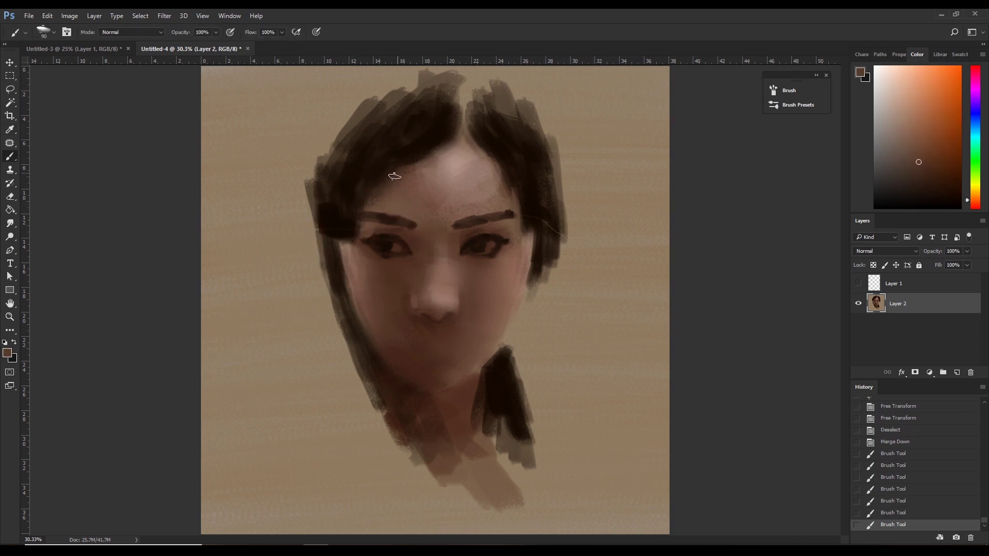
left_click_drag(356, 245, 366, 265)
left_click_drag(345, 225, 343, 238)
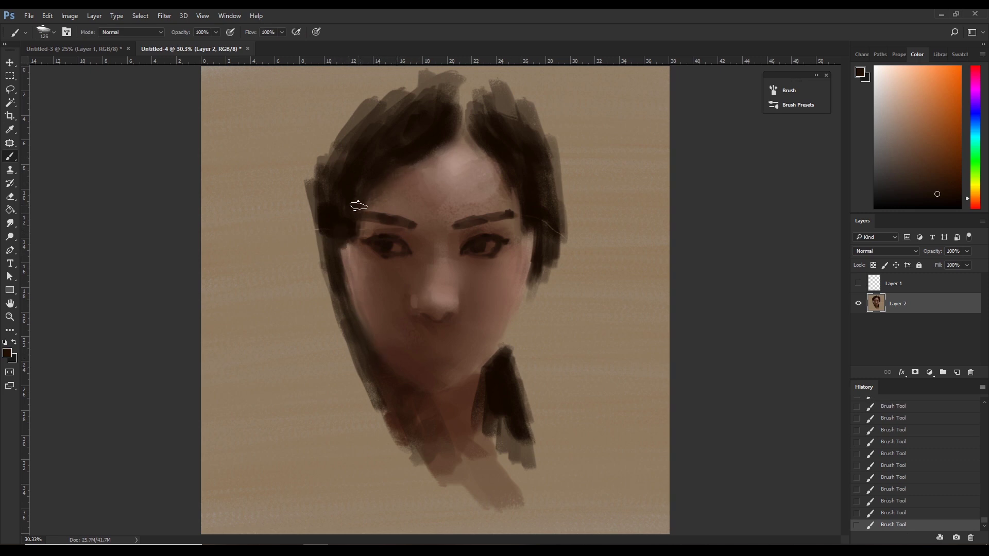
key("bracketright")
key("ctrl+z")
left_click_drag(365, 207, 387, 194)
key("bracketright")
key("bracketright")
key("bracketright")
Darken the hair along the parting with sampled near-black.
left_click(419, 365, "alt")
key("bracketright")
key("bracketright")
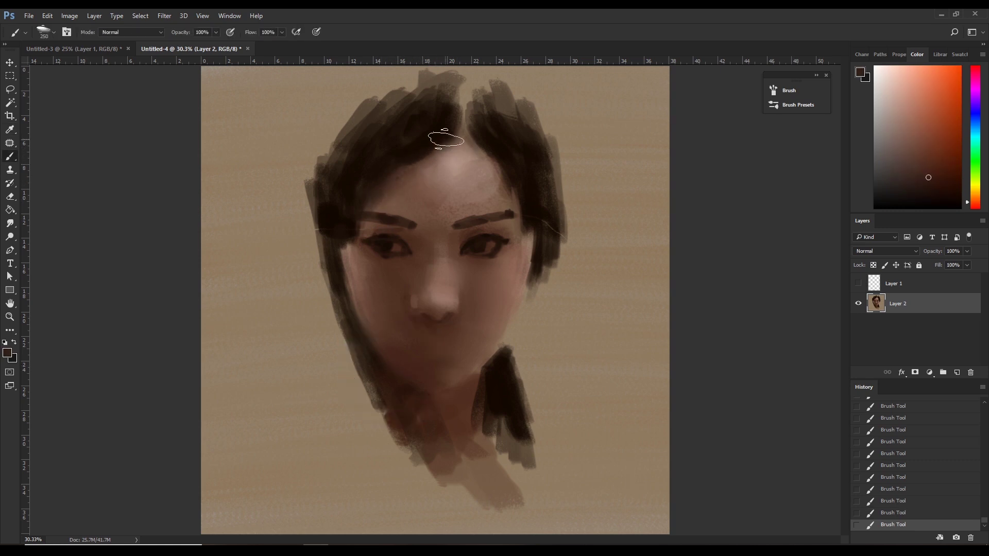
left_click(375, 212, "alt")
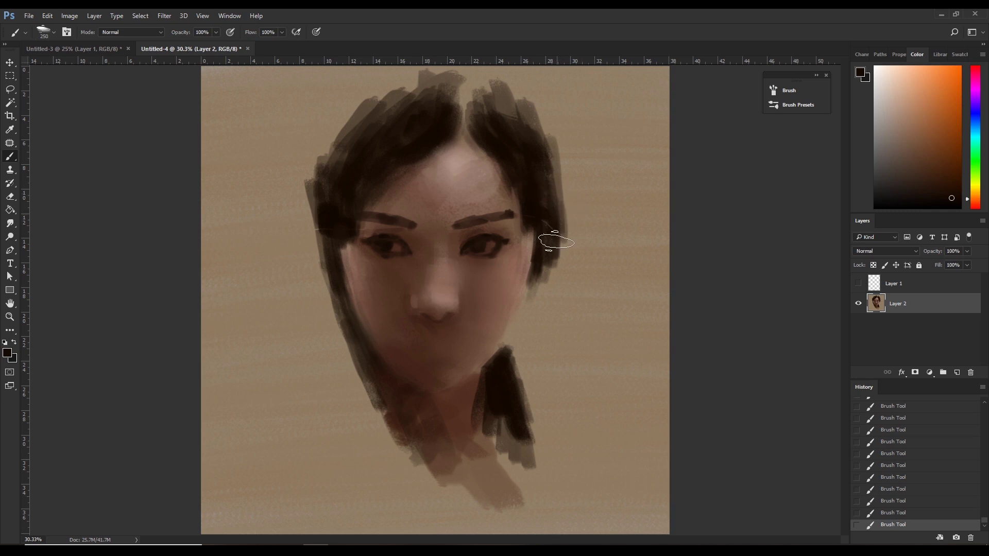
left_click(516, 275, "alt")
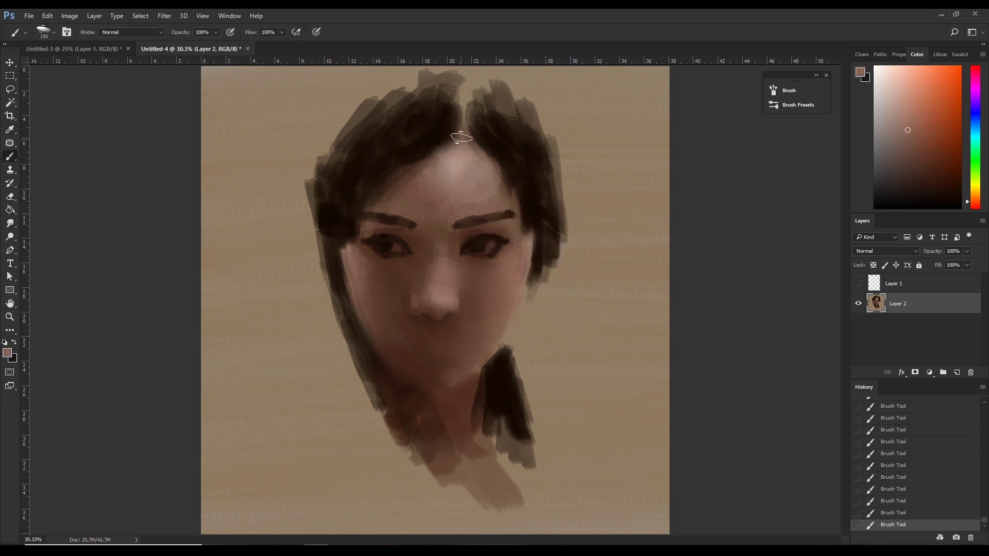
left_click(470, 142, "alt")
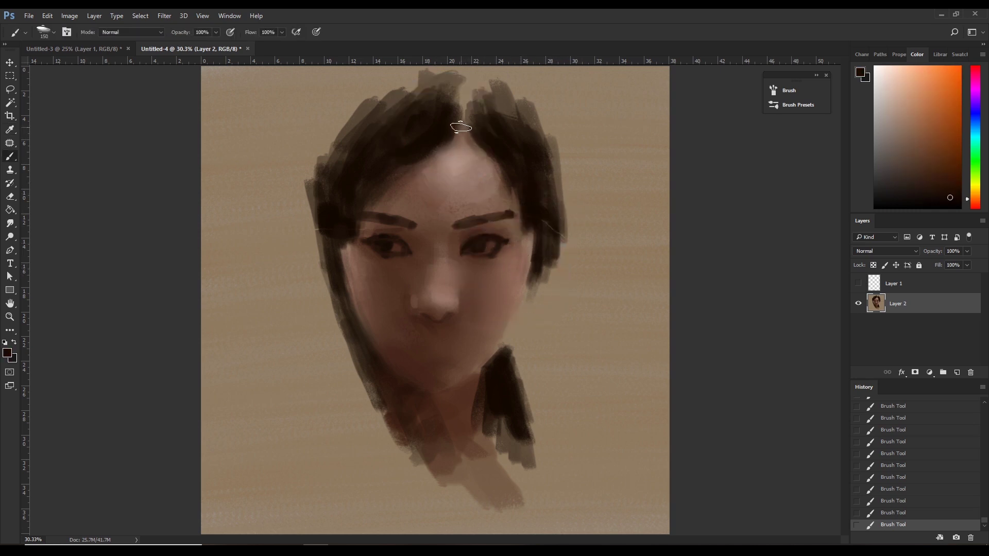
key("bracketleft")
left_click_drag(462, 129, 438, 147)
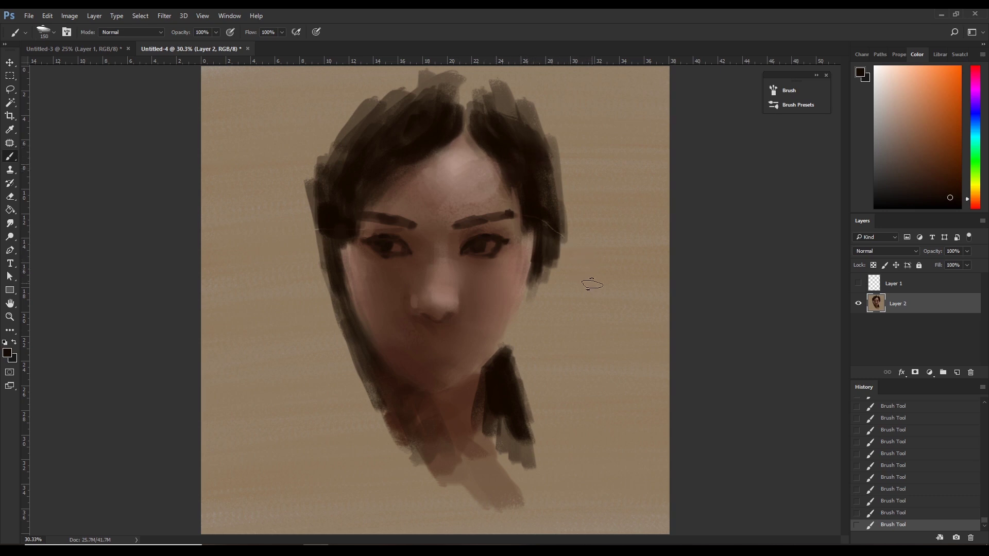
Rework the right hair edge near the jaw with dark strokes and tan background colour.
key("i")
left_click(536, 254)
key("b")
left_click(524, 260, "alt")
left_click_drag(531, 260, 518, 298)
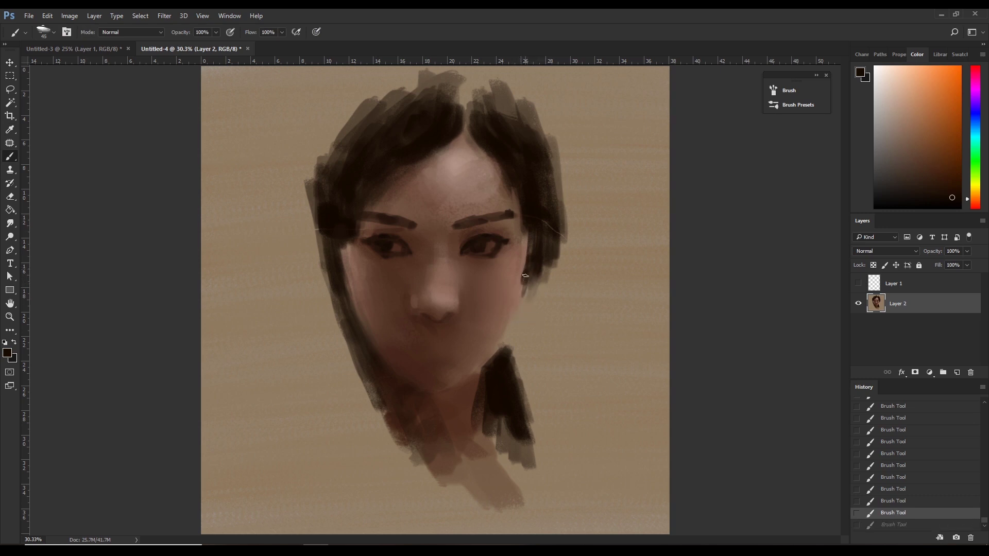
left_click(521, 271, "alt")
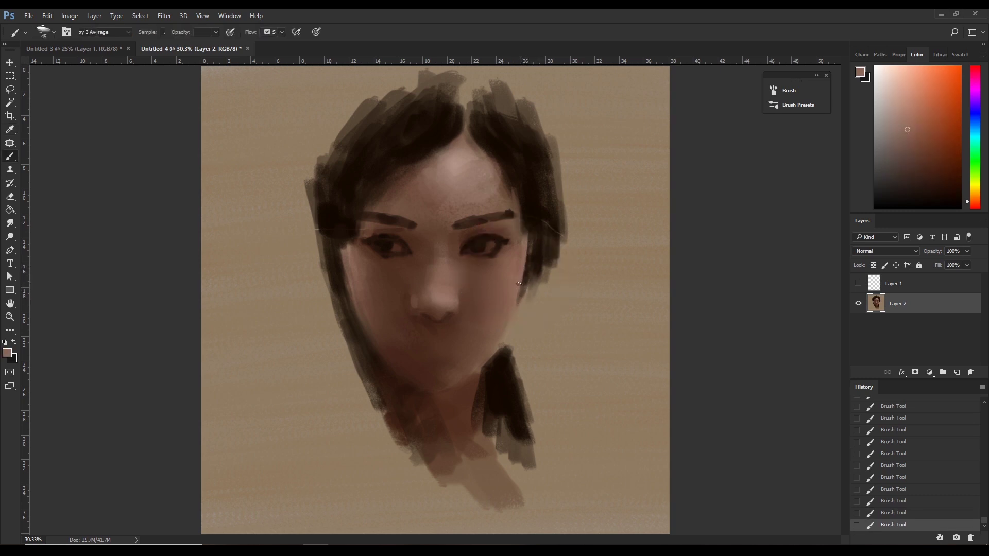
left_click(529, 314, "alt")
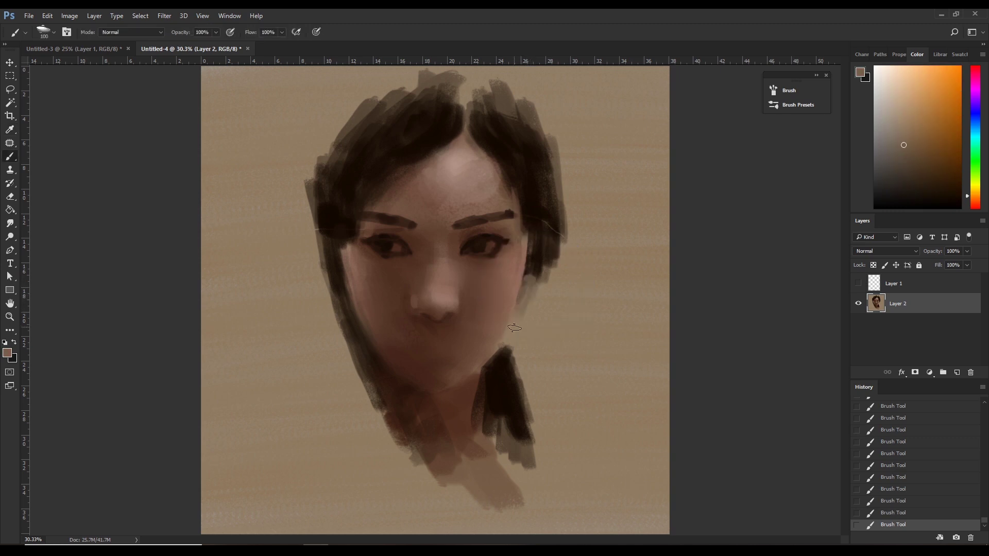
left_click_drag(517, 314, 529, 269)
Darken the hair–cheek edges on both the right and left cheeks.
left_click(532, 277, "alt")
left_click(520, 276, "alt")
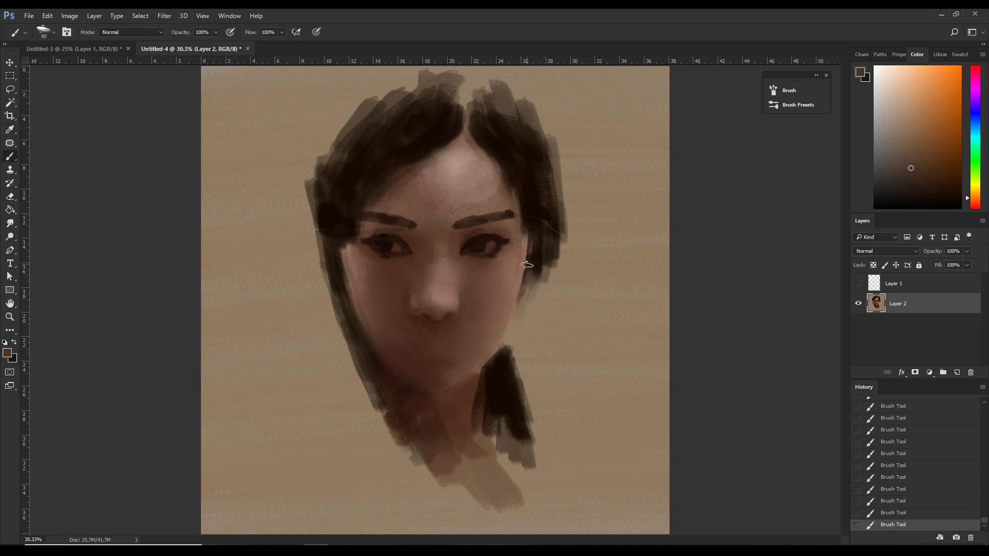
left_click_drag(528, 265, 521, 298)
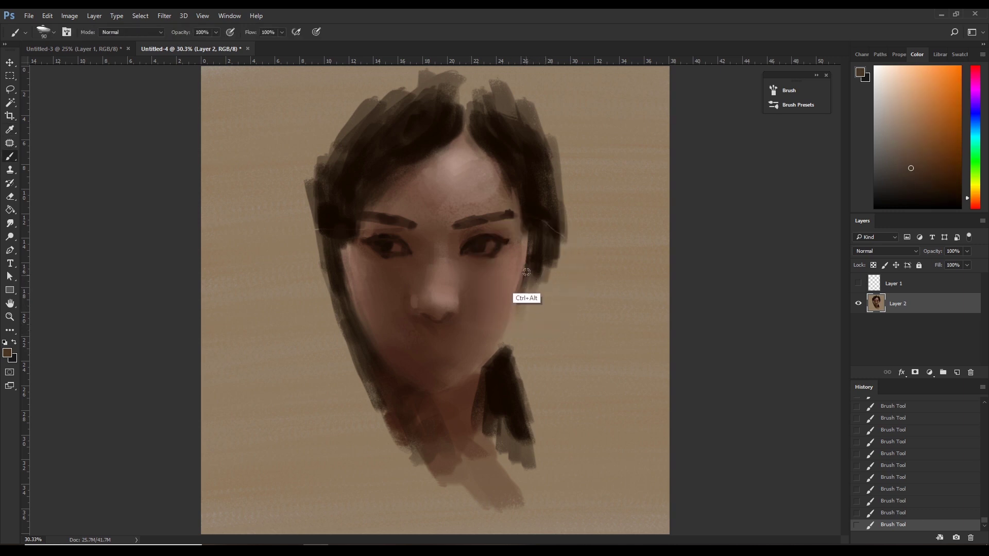
left_click(344, 266, "alt")
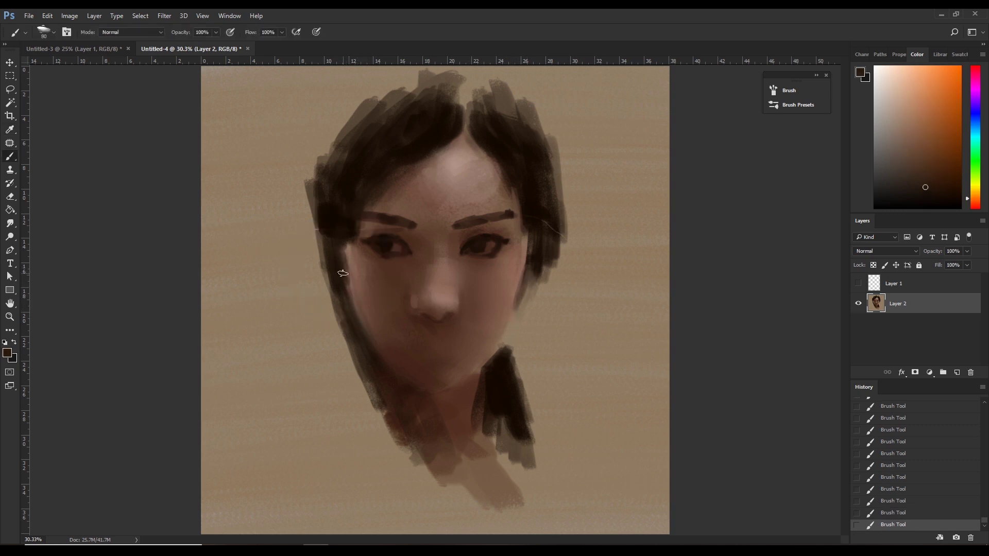
mouse_move(342, 288)
left_mouse_down()
mouse_move(337, 249)
mouse_move(349, 296)
mouse_move(349, 270)
left_mouse_up()
Add small dark strokes along the lower jaw edge, adjusting brush size.
left_click(338, 270, "alt")
key("bracketleft")
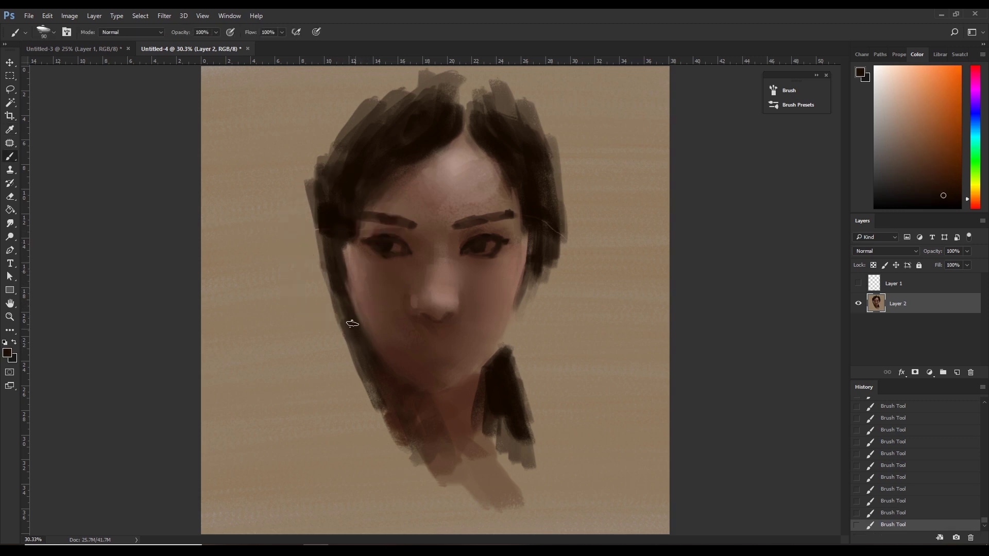
mouse_move(352, 324)
left_mouse_down()
mouse_move(342, 298)
mouse_move(363, 347)
mouse_move(387, 368)
left_mouse_up()
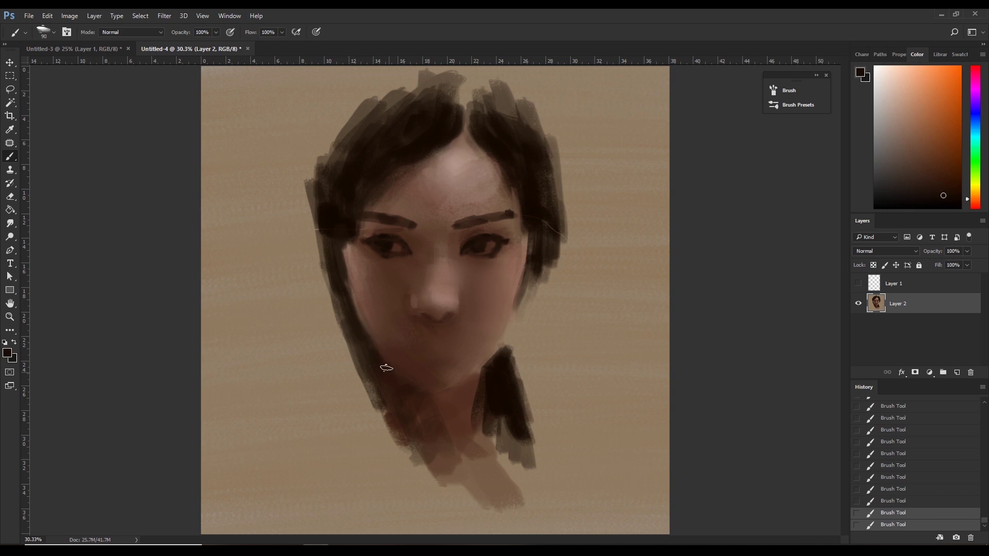
key("bracketright")
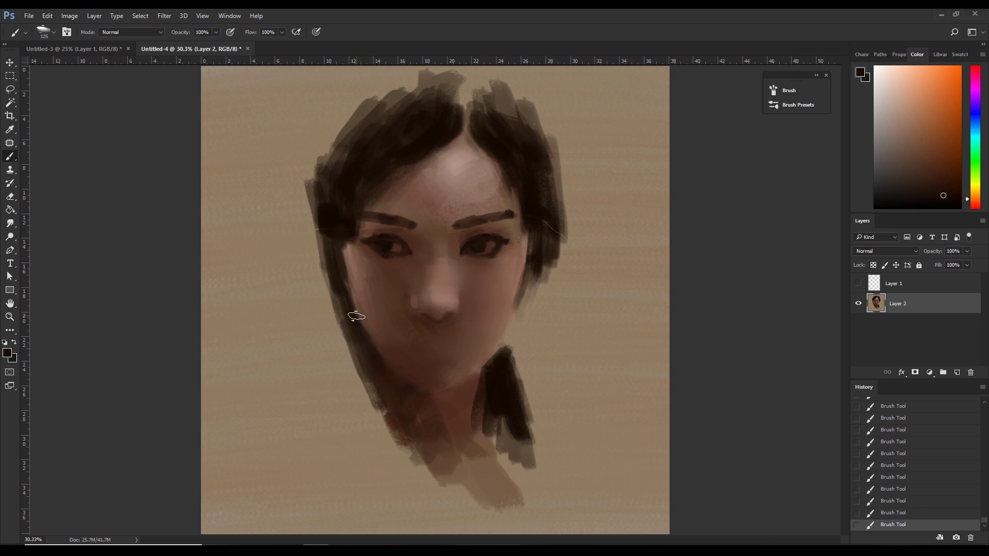
left_click_drag(379, 358, 397, 373)
key("bracketleft")
key("bracketleft")
Sample reddish-brown chin and dark neck tones, then paint a darker shadow stroke down the neck.
left_click(449, 396, "alt")
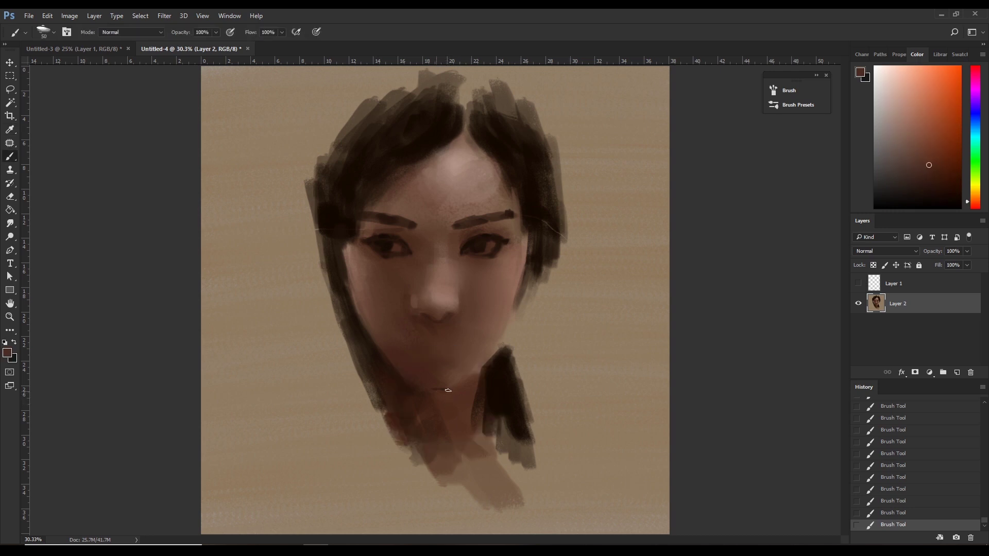
left_click(488, 380, "alt")
key("bracketleft")
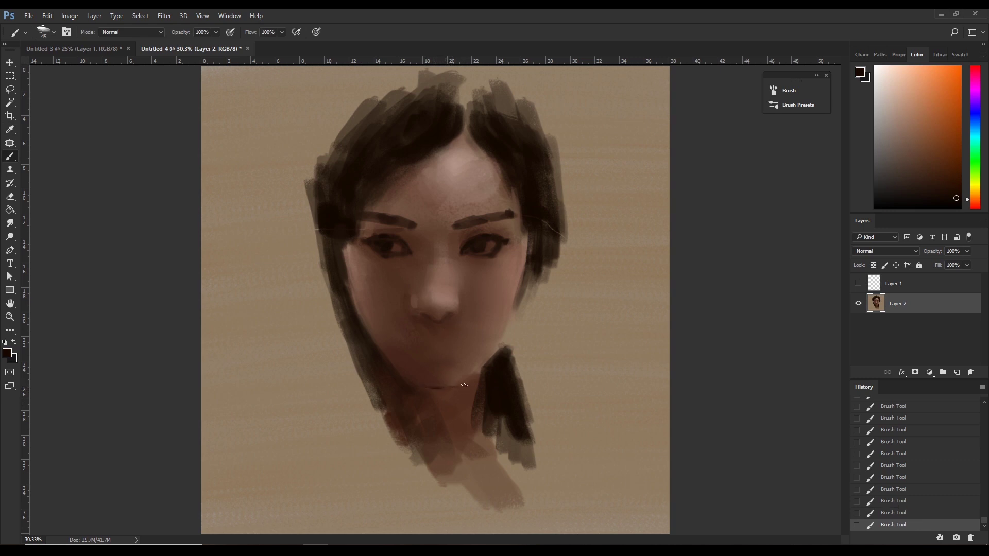
left_click(457, 389, "alt")
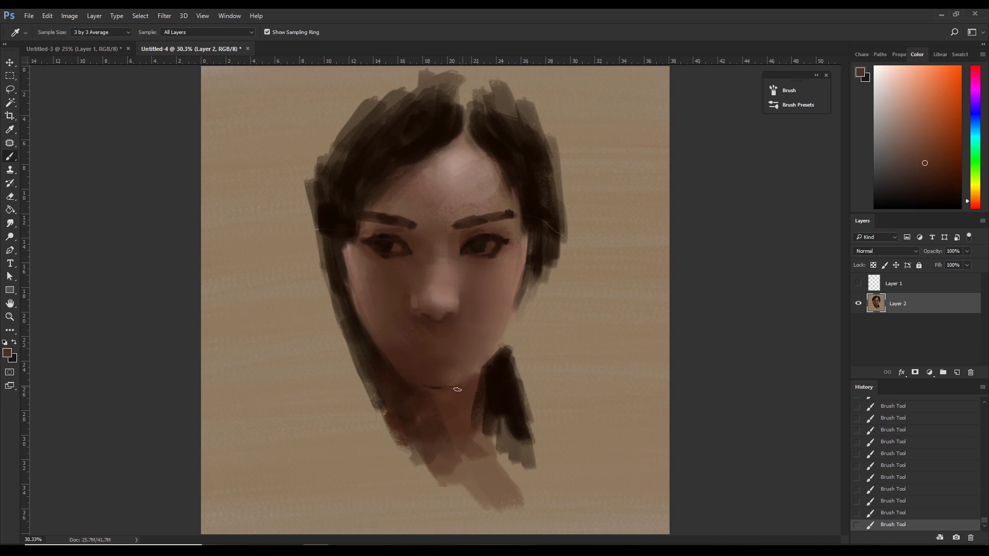
left_click(403, 380, "alt")
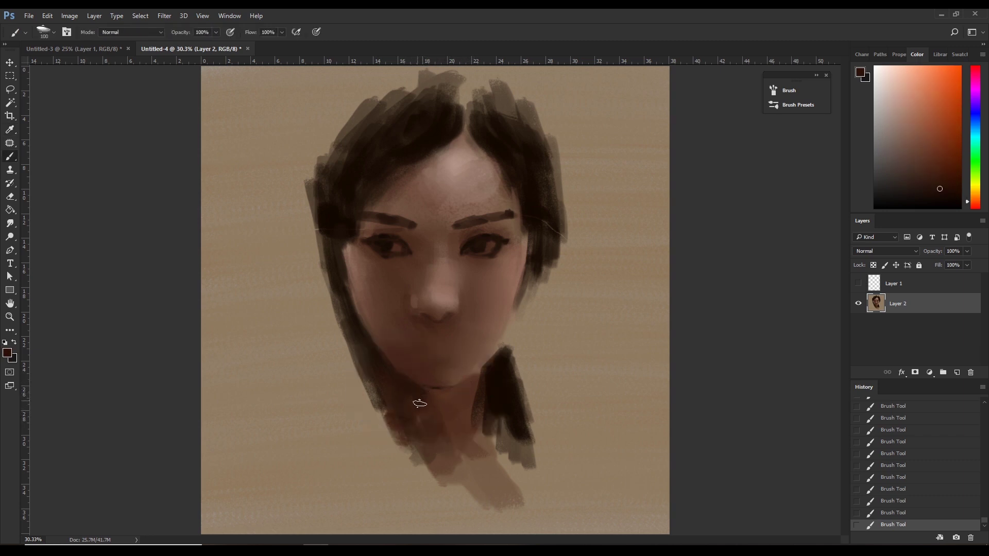
left_click(419, 403, "alt")
left_click(413, 402, "alt")
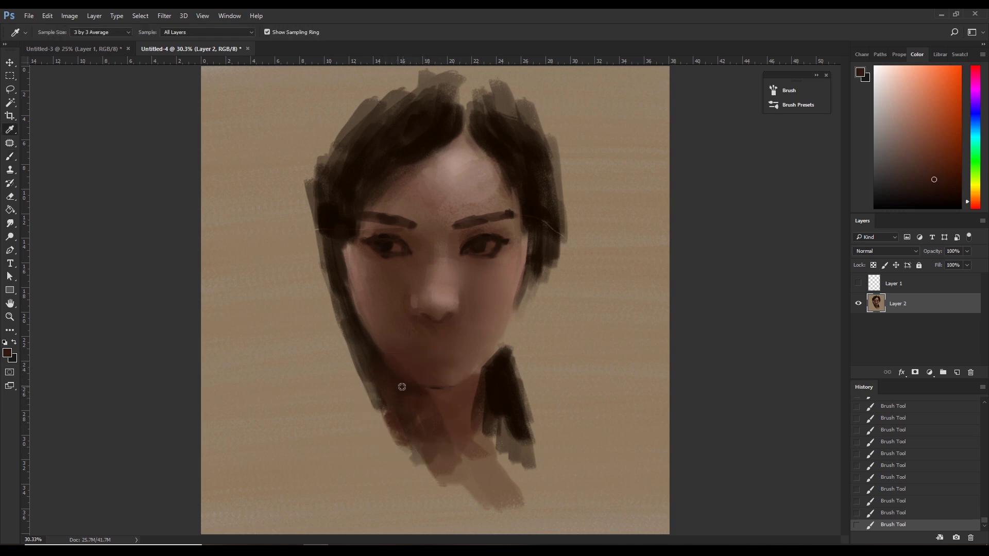
left_click(405, 382, "alt")
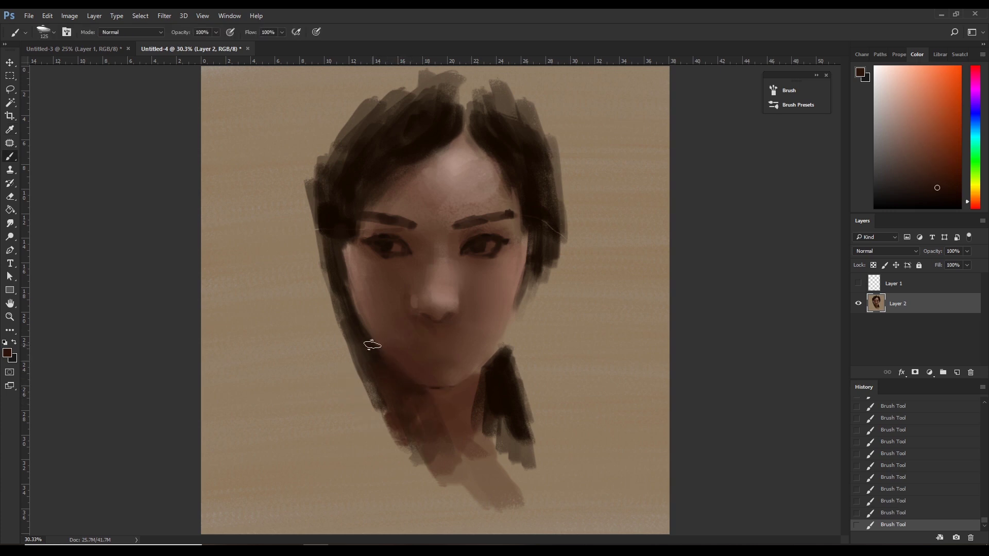
left_click(405, 379, "alt")
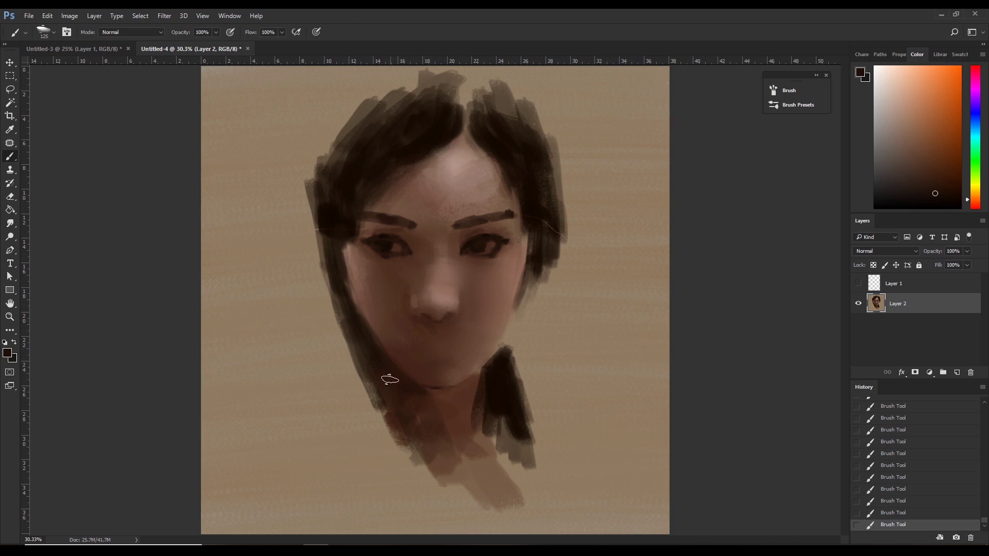
left_click(511, 388, "alt")
mouse_move(495, 357)
left_mouse_down()
mouse_move(497, 375)
mouse_move(490, 357)
mouse_move(501, 353)
mouse_move(481, 439)
left_mouse_up()
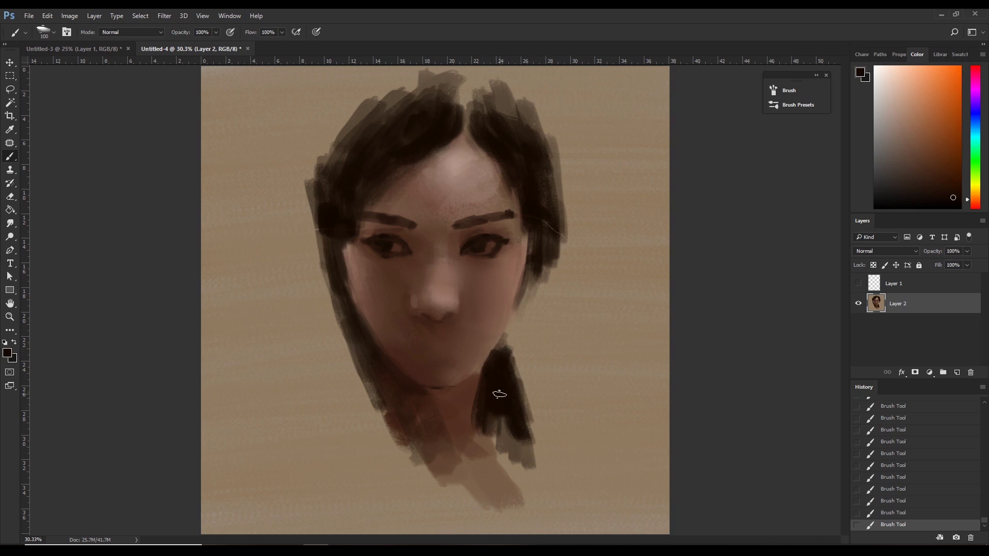
Pick a dark red and paint the first lip strokes beneath the nose with a larger brush.
left_click_drag(969, 205, 971, 67)
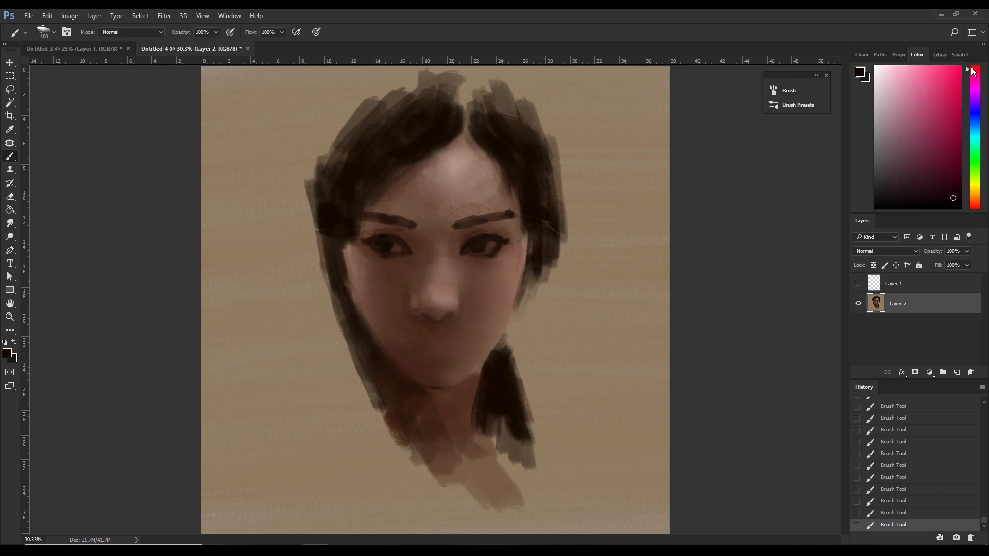
left_click(960, 171)
key("bracketright")
key("bracketright")
key("bracketright")
mouse_move(449, 360)
left_mouse_down()
mouse_move(433, 343)
mouse_move(445, 362)
left_mouse_up()
left_click(960, 194)
key("bracketright")
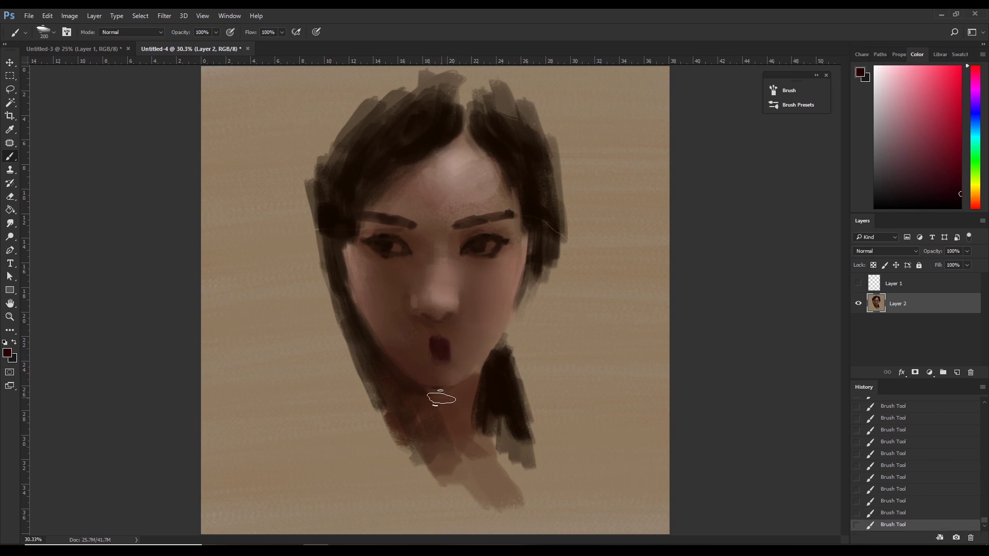
key("bracketleft")
left_click_drag(431, 342, 440, 361)
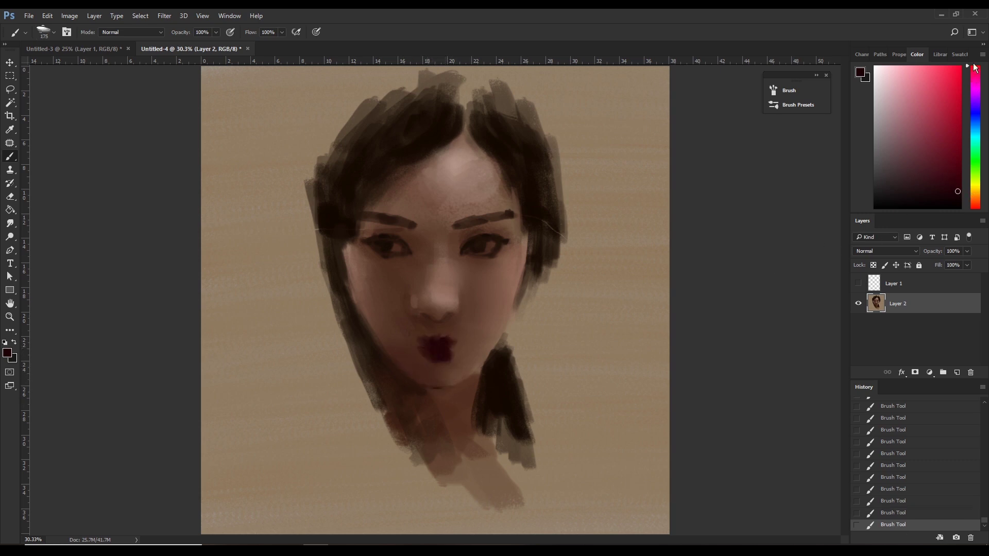
Switch to a deeper red and widen the lips, reshaping the lower lip and defining the upper lip.
left_click(975, 202)
mouse_move(415, 349)
left_mouse_down()
mouse_move(467, 367)
mouse_move(438, 384)
left_mouse_up()
left_click_drag(423, 348, 448, 353)
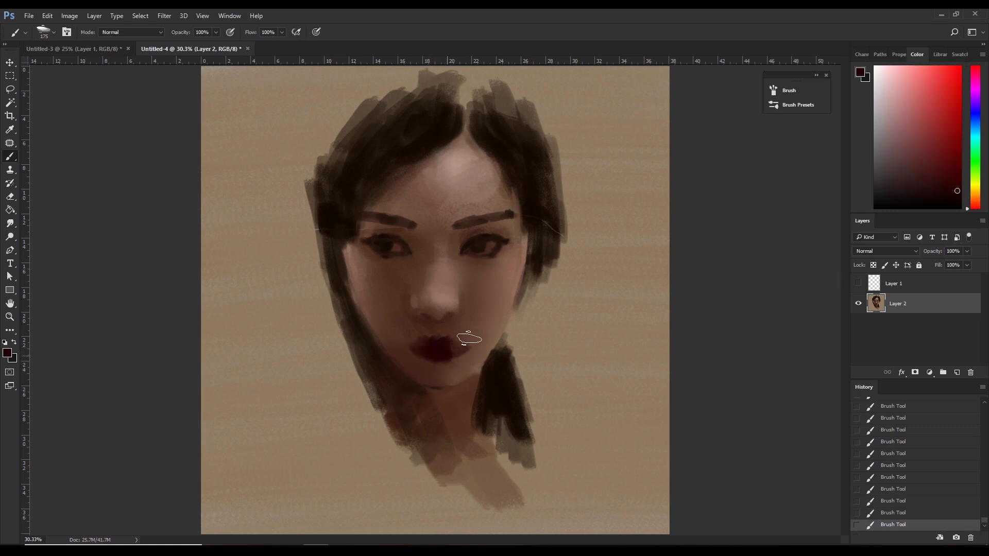
key("bracketleft")
mouse_move(428, 342)
left_mouse_down()
mouse_move(459, 346)
mouse_move(453, 336)
left_mouse_up()
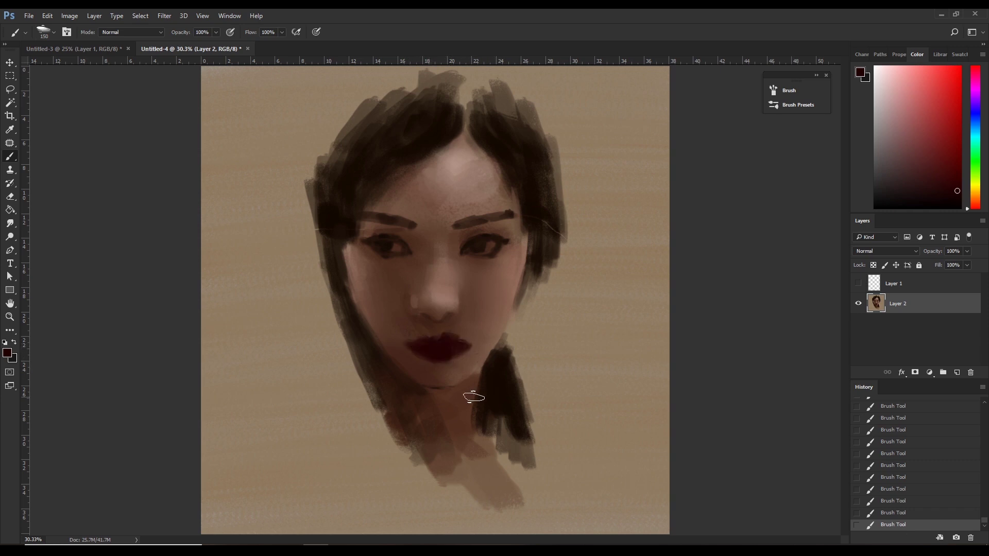
key("bracketleft")
Toggle the last lip strokes with undo to compare, and sample skin browns around the lips.
key("ctrl+z")
key("ctrl+z")
key("bracketleft")
key("bracketleft")
left_click(446, 329, "alt")
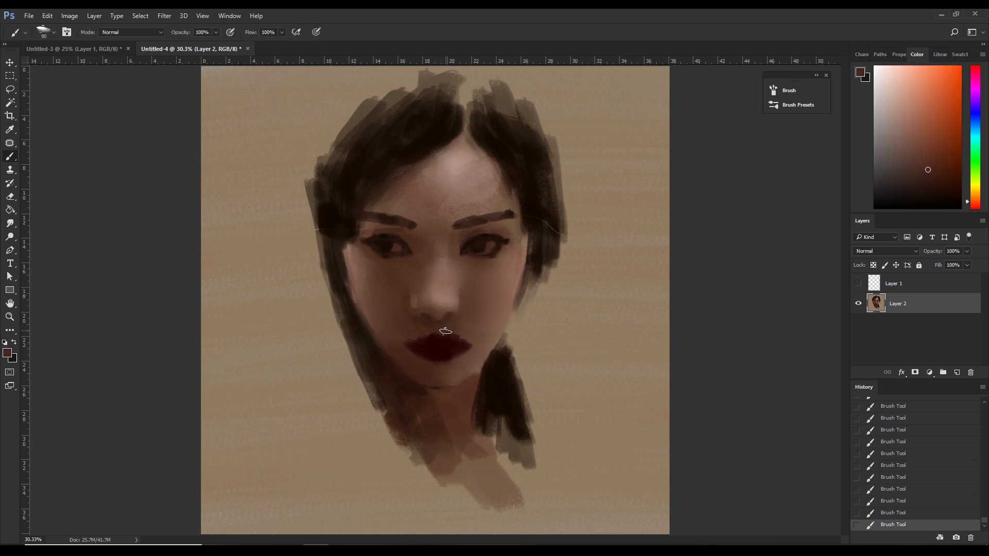
key("ctrl+z")
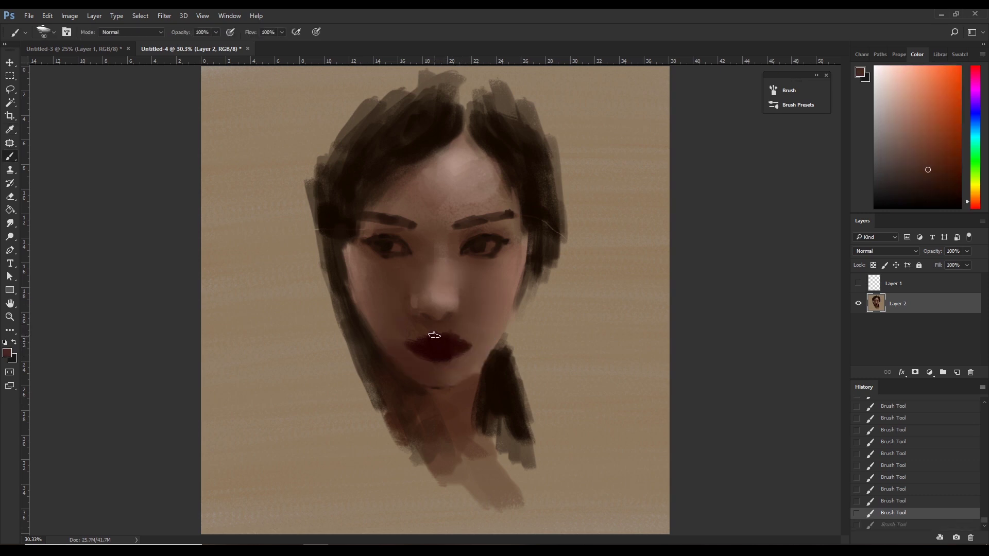
key("ctrl+z")
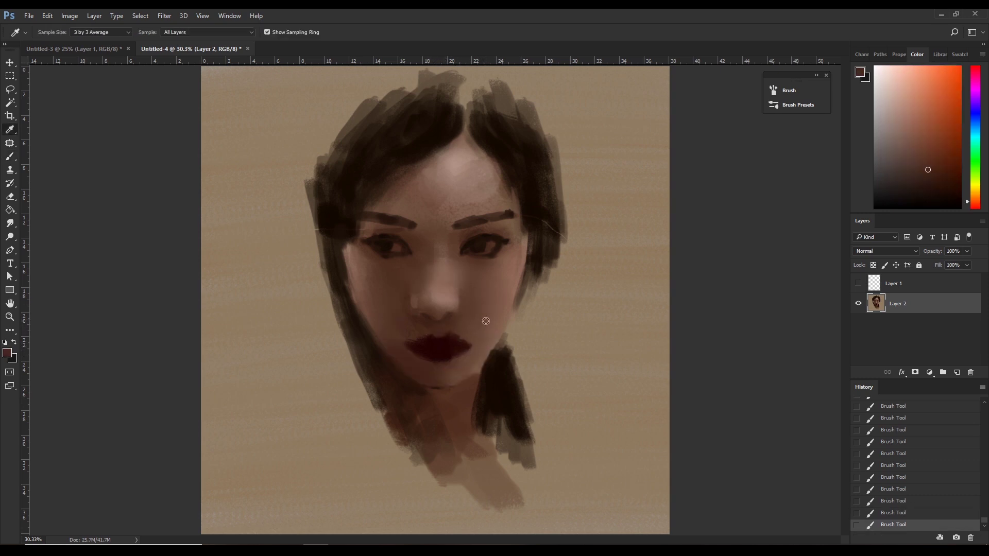
left_click(472, 334, "alt")
key("bracketright")
key("ctrl+z")
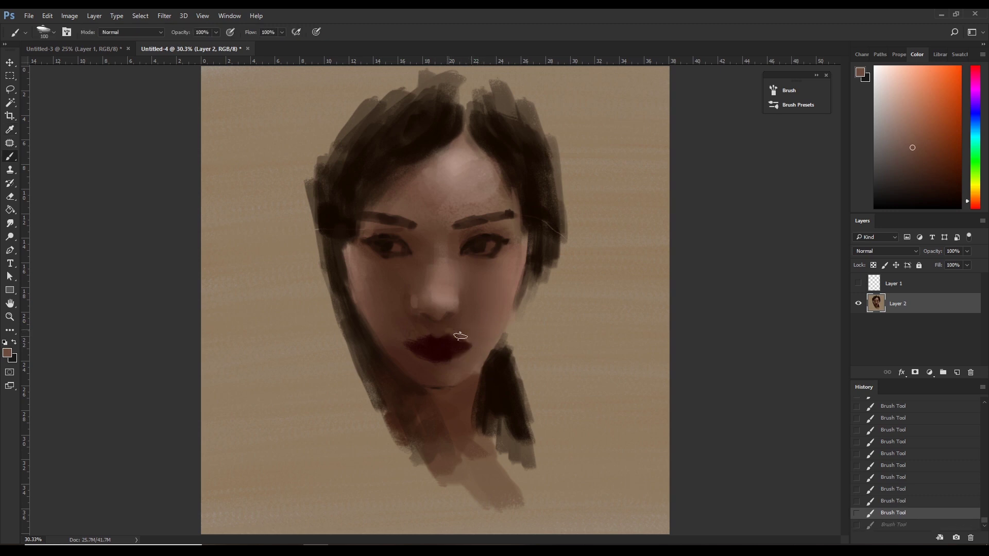
key("ctrl+z")
left_click(461, 334, "alt")
key("ctrl+z")
key("ctrl+z")
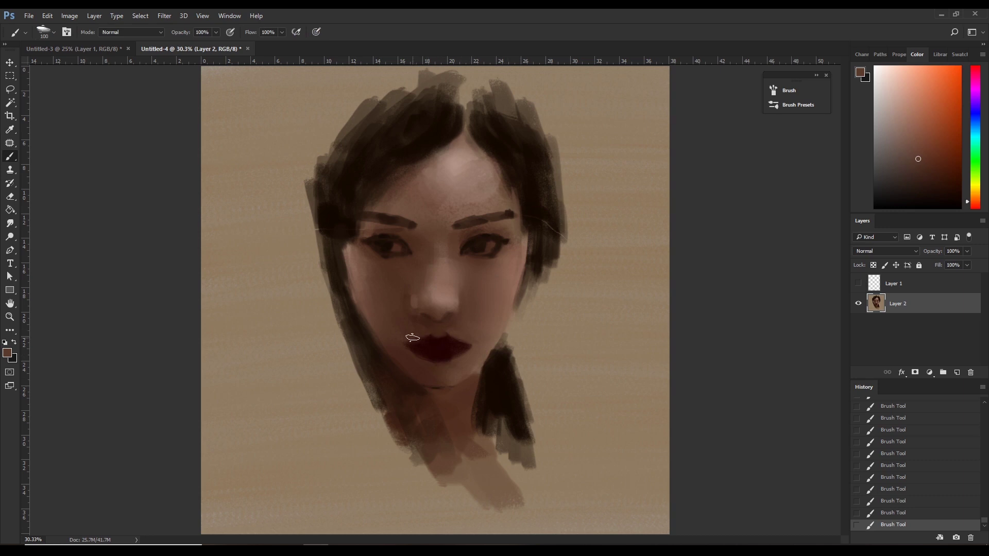
left_click(418, 332, "alt")
Sample skin colours near the chin and paint a small stroke below the lips.
key("i")
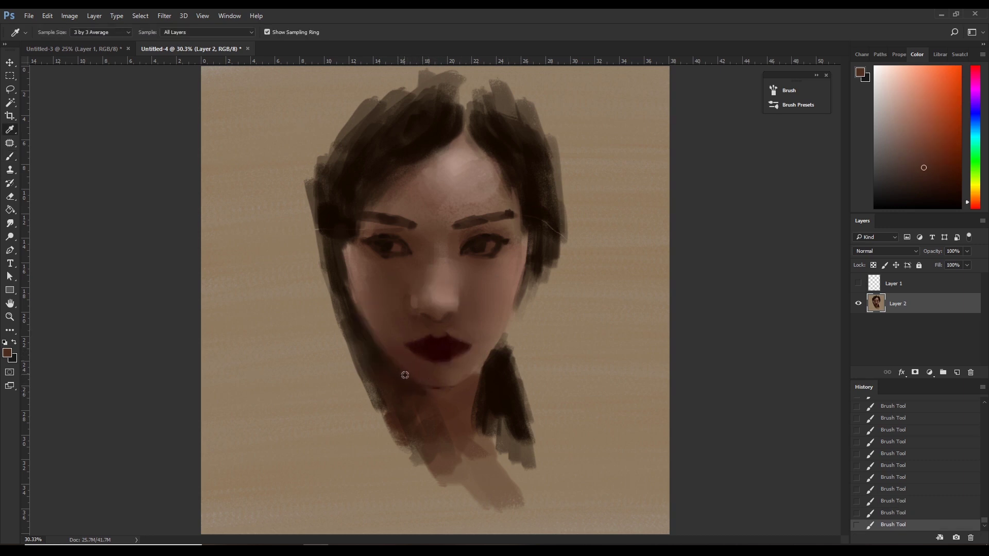
left_click(415, 378)
key("b")
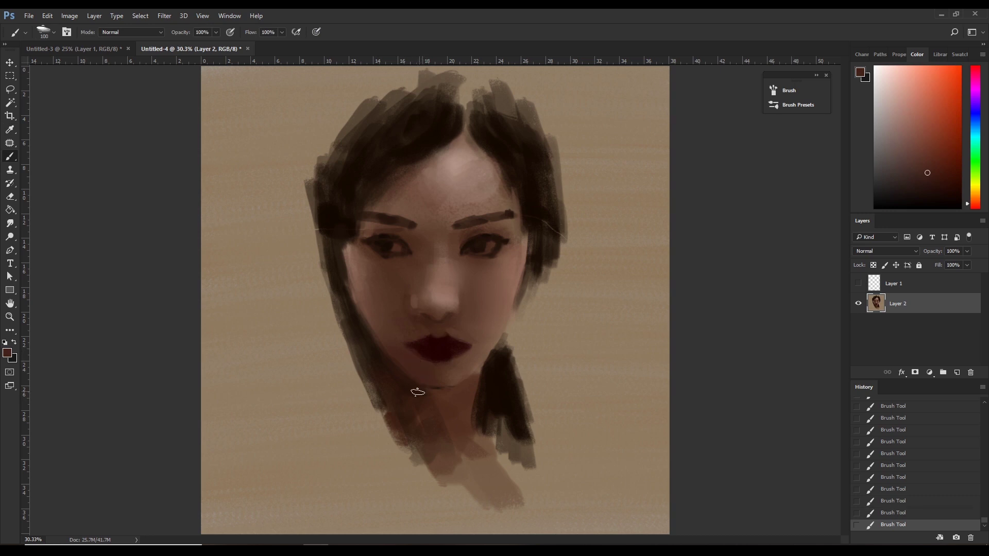
left_click(414, 370, "alt")
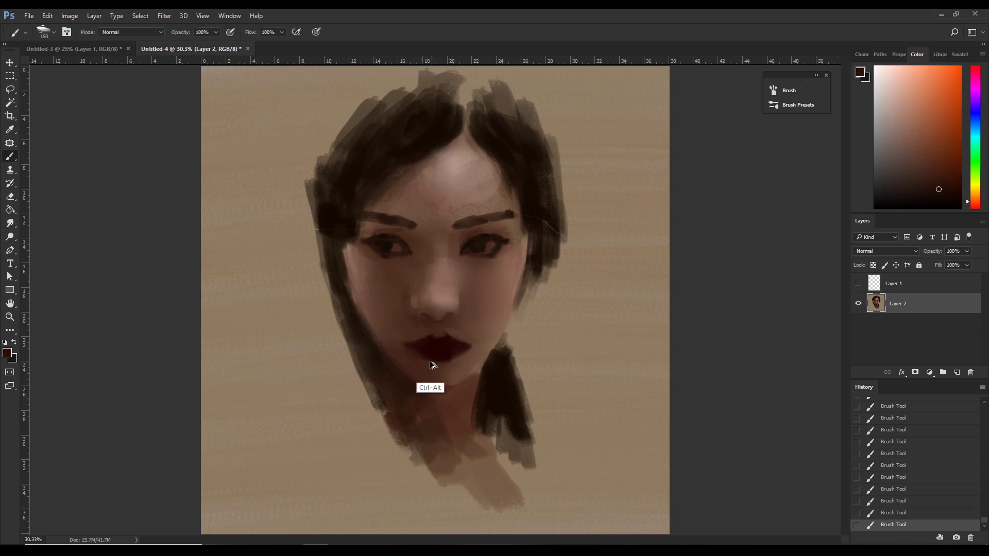
left_click_drag(431, 388, 445, 370)
Sample lighter and reddish chin tones and blend the skin just below the lips with a smaller brush.
left_click(466, 361, "alt")
key("bracketleft")
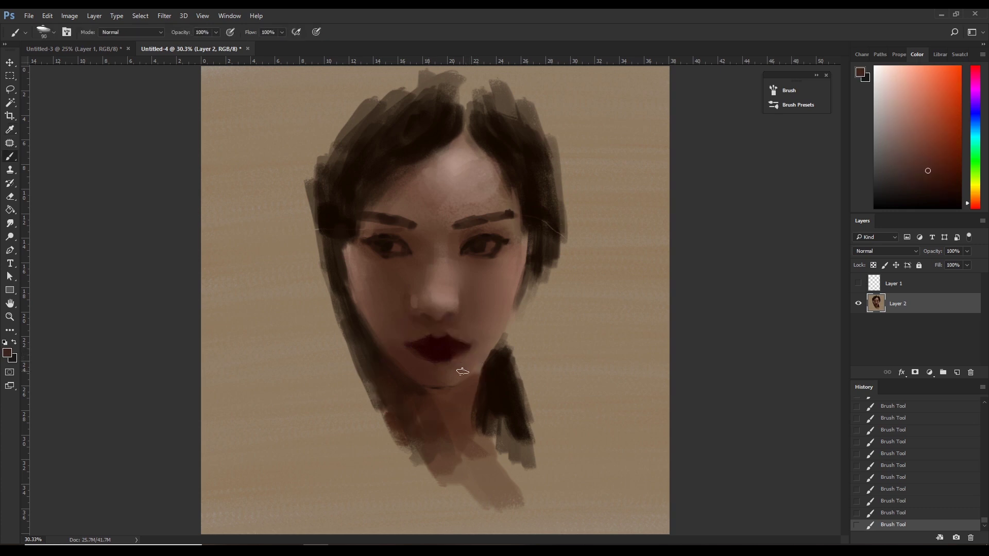
left_click(464, 354, "alt")
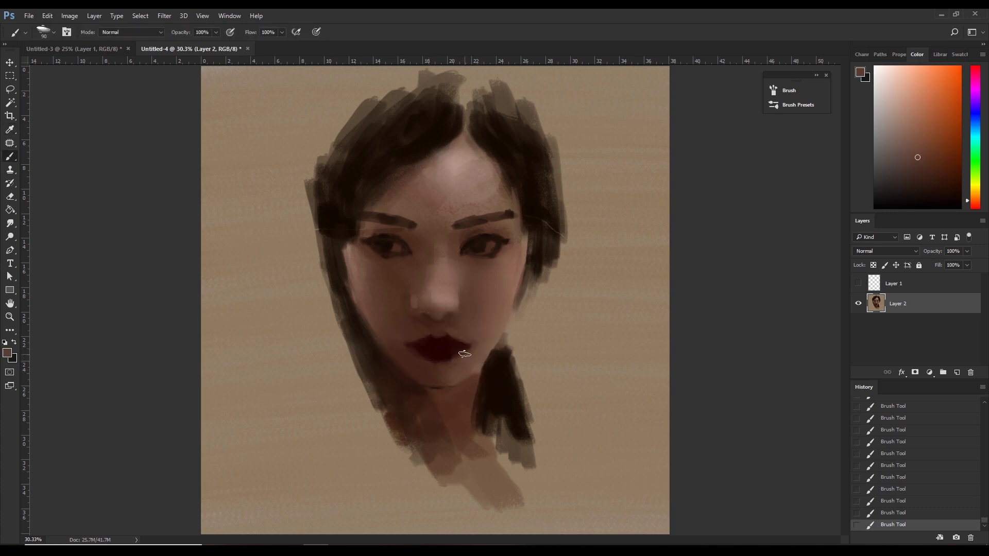
left_click(423, 367, "alt")
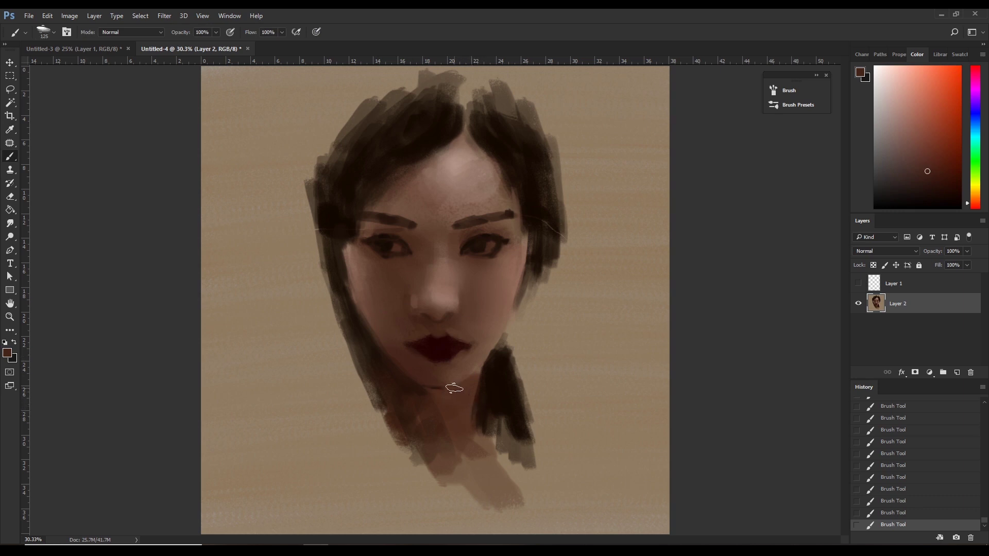
left_click(433, 371, "alt")
left_click(432, 366, "alt")
left_click_drag(430, 365, 454, 364)
Pick a dark red for the lips with a larger brush.
left_click(522, 357, "alt")
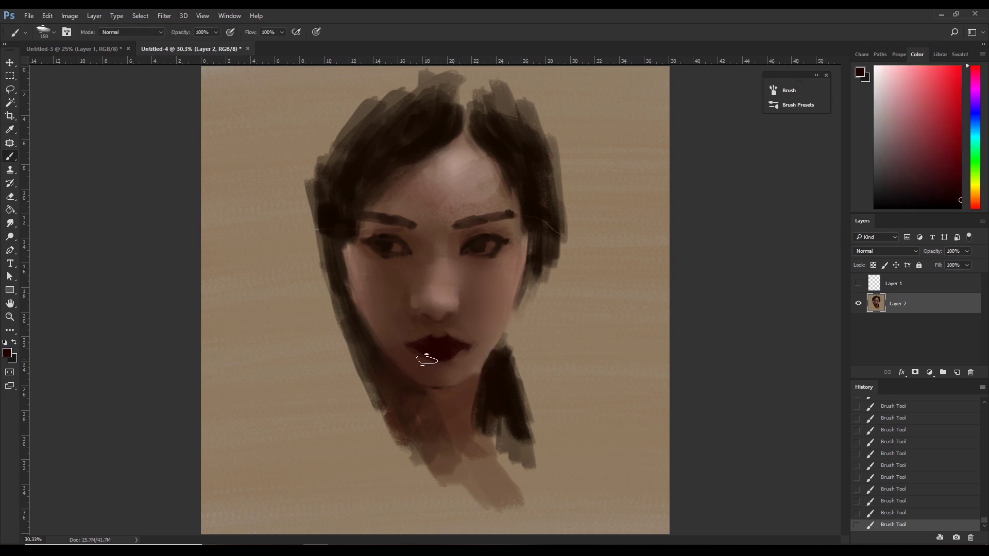
key("bracketright")
left_click(429, 353, "alt")
Duplicate the painting layer and lasso the chin and neck area.
key("l")
key("ctrl+j")
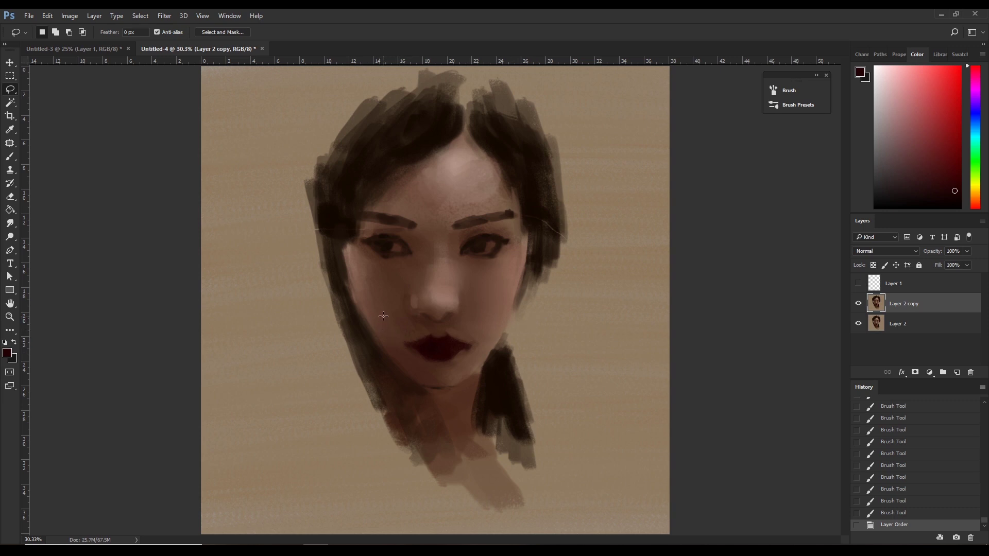
mouse_move(367, 321)
left_mouse_down()
mouse_move(534, 333)
mouse_move(435, 329)
left_mouse_up()
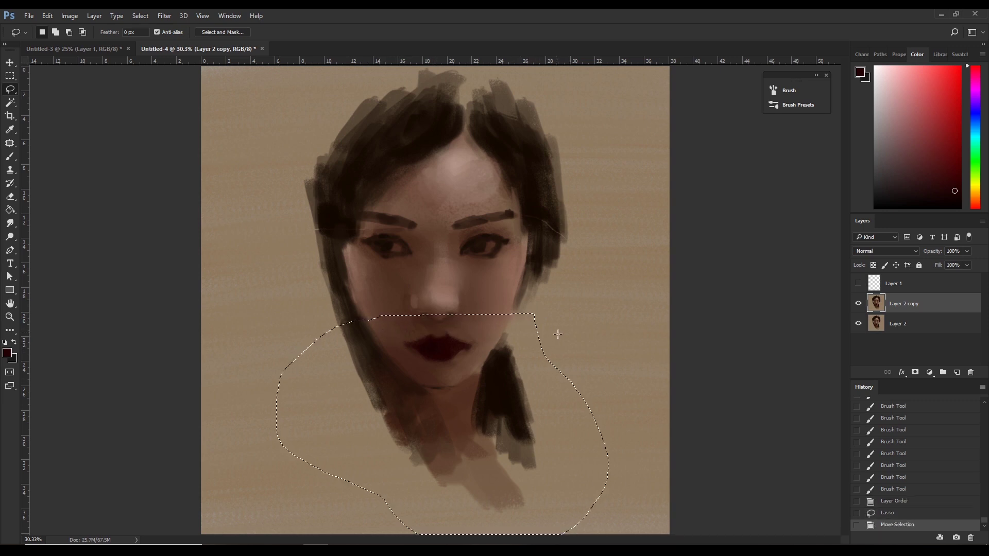
left_click(435, 326)
left_click_drag(435, 326, 585, 306)
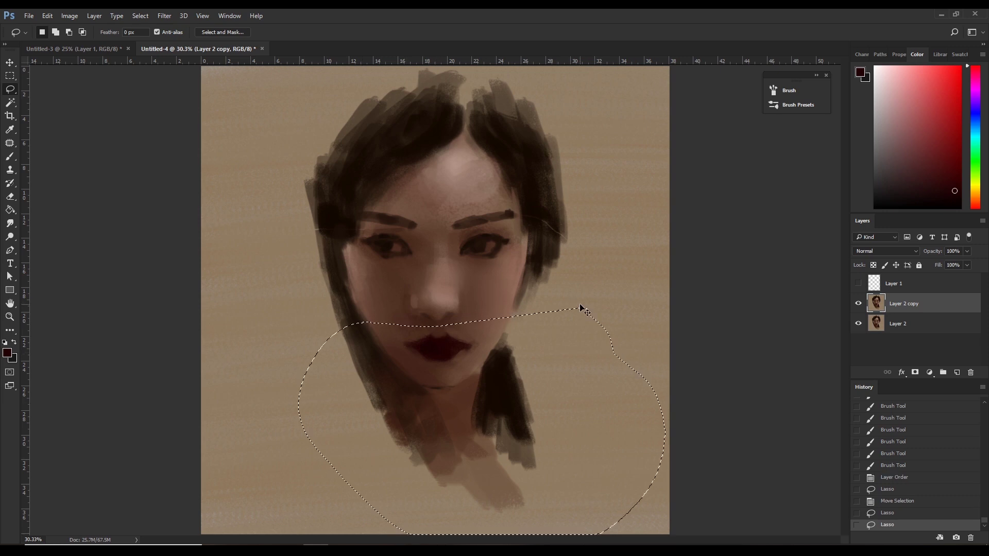
Free Transform the lower face, enlarging it slightly and nudging it right and up.
key("ctrl+t")
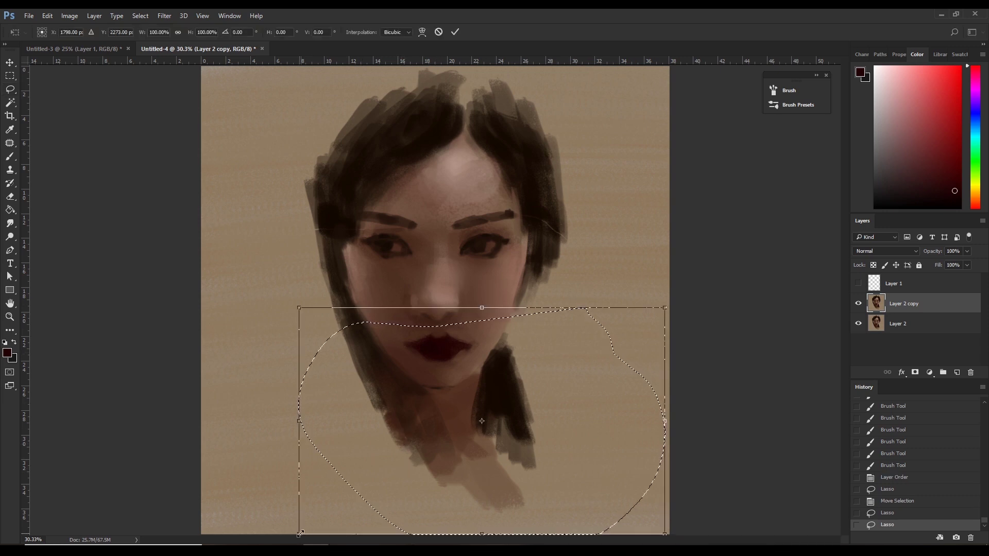
left_click_drag(298, 535, 301, 541)
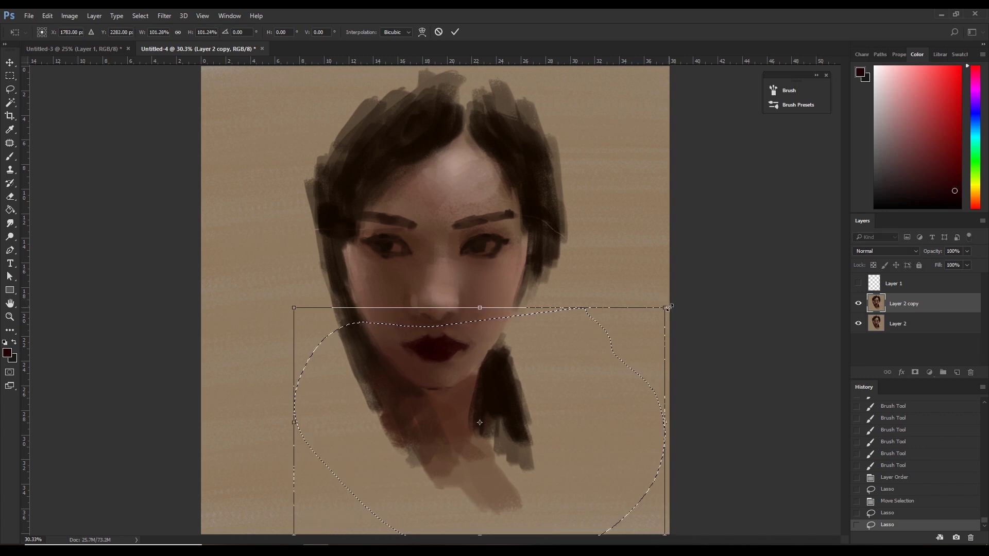
left_click_drag(665, 307, 667, 310)
key("Right")
key("Right")
key("Right")
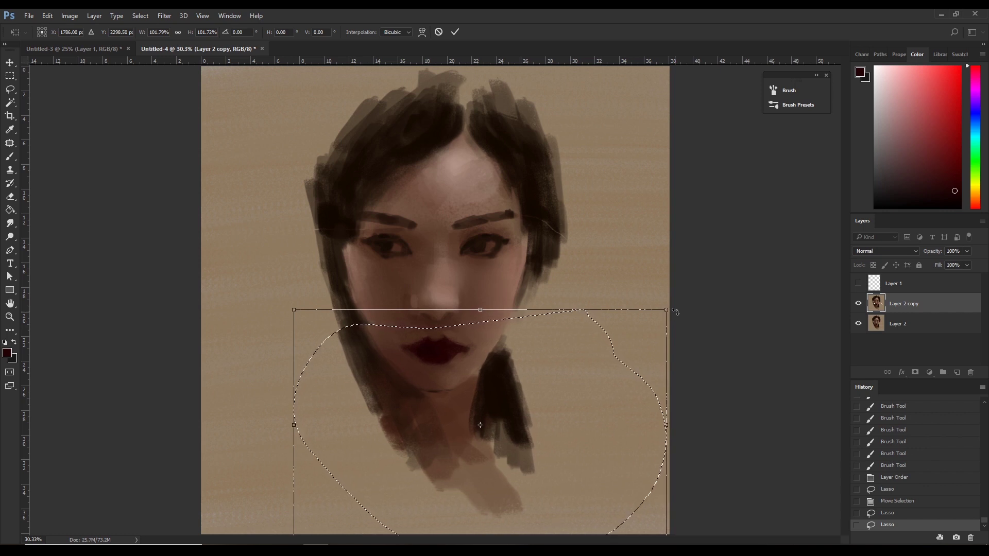
key("Up")
key("Up")
key("Up")
key("Return")
Clear the selection around the lower face.
key("ctrl+d")
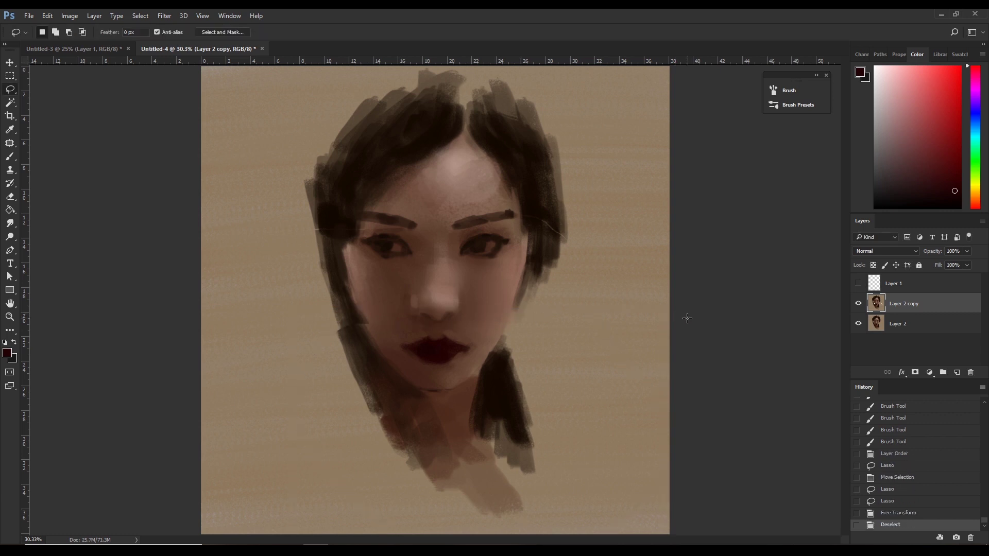
left_click(898, 516)
key("Up")
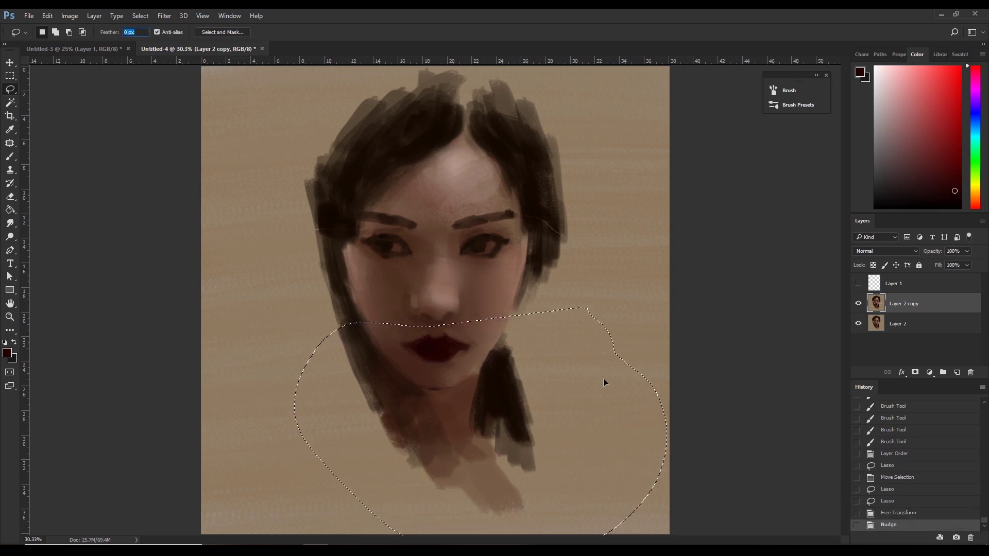
key("ctrl+d")
Brush pinkish-brown over the left cheek, then darken the left jaw edge with near-black.
key("b")
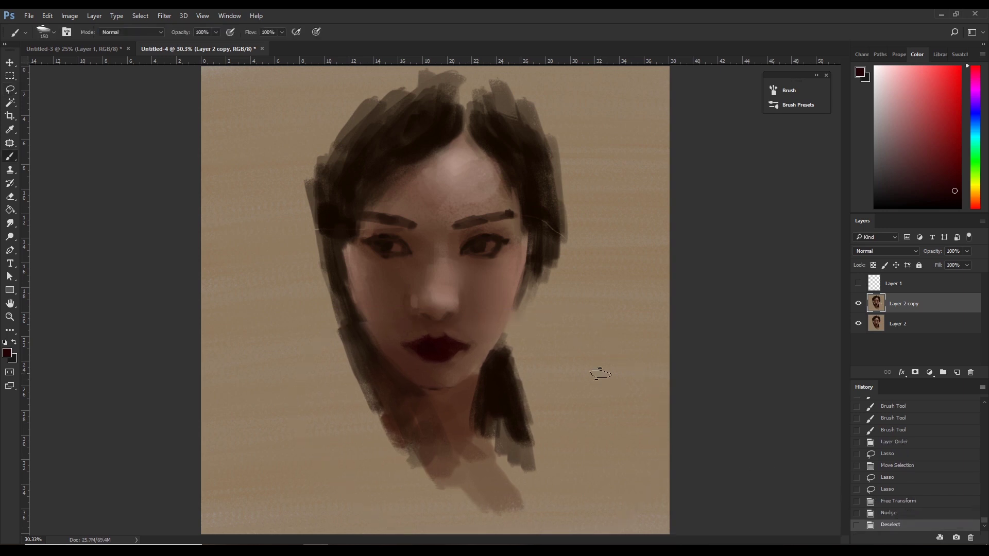
left_click(364, 309, "alt")
left_click_drag(364, 310, 379, 335)
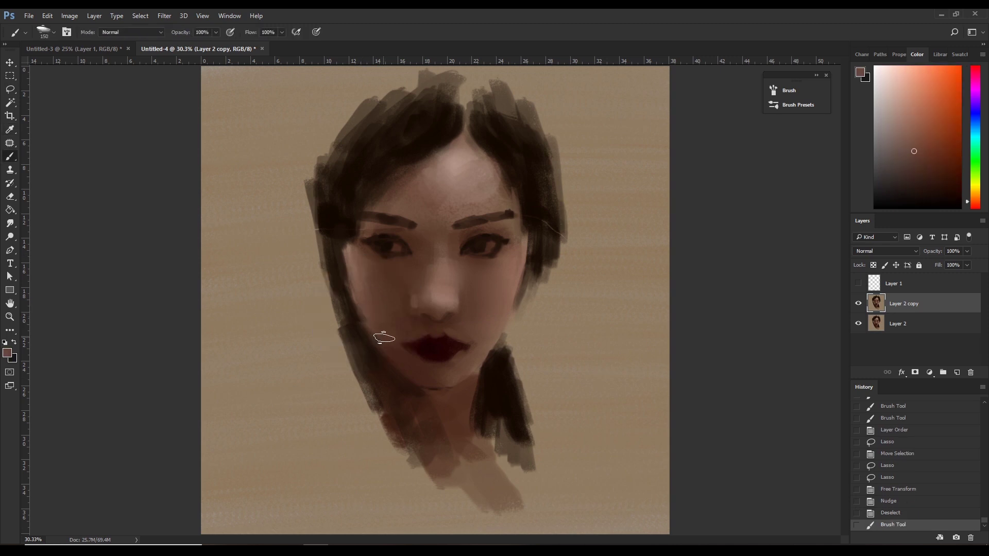
left_click_drag(344, 250, 361, 289)
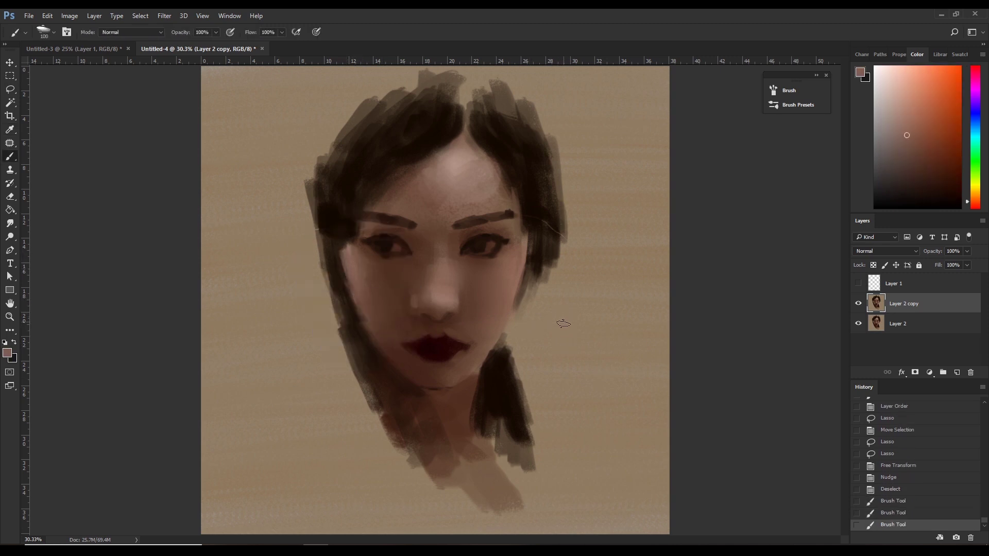
left_click(355, 318, "alt")
left_click_drag(356, 316, 404, 398)
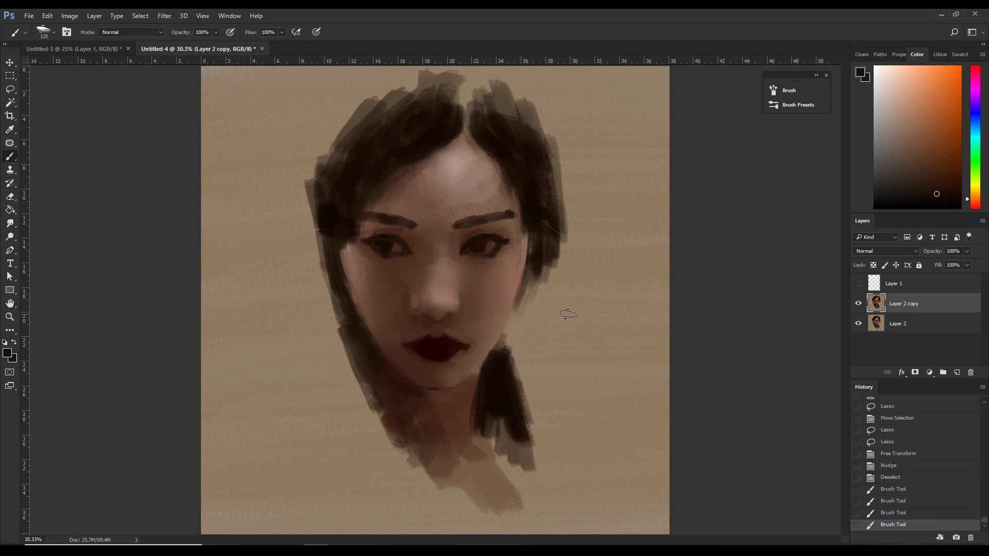
Merge Layer 2 copy down into Layer 2 and add a new empty layer.
right_click(924, 312)
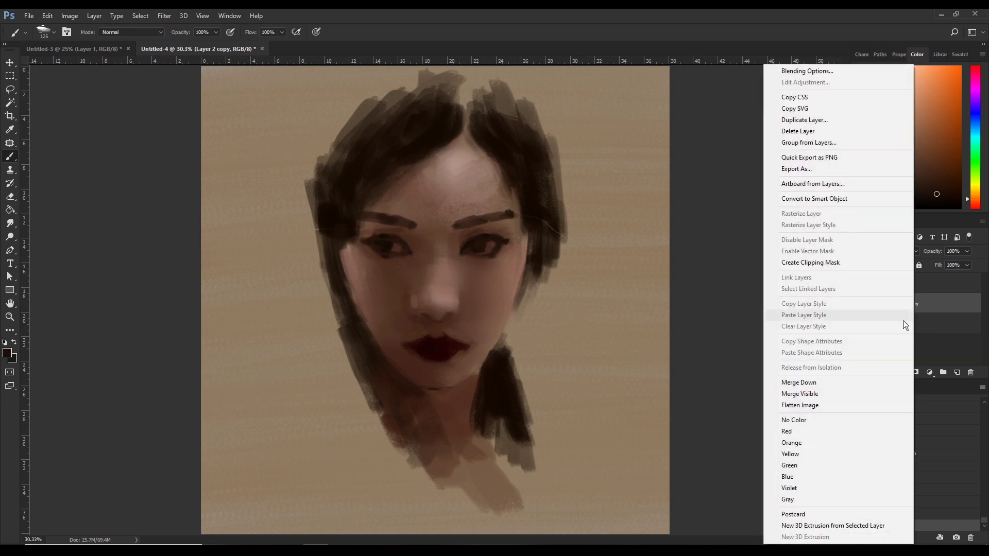
left_click(860, 381)
left_click(951, 370)
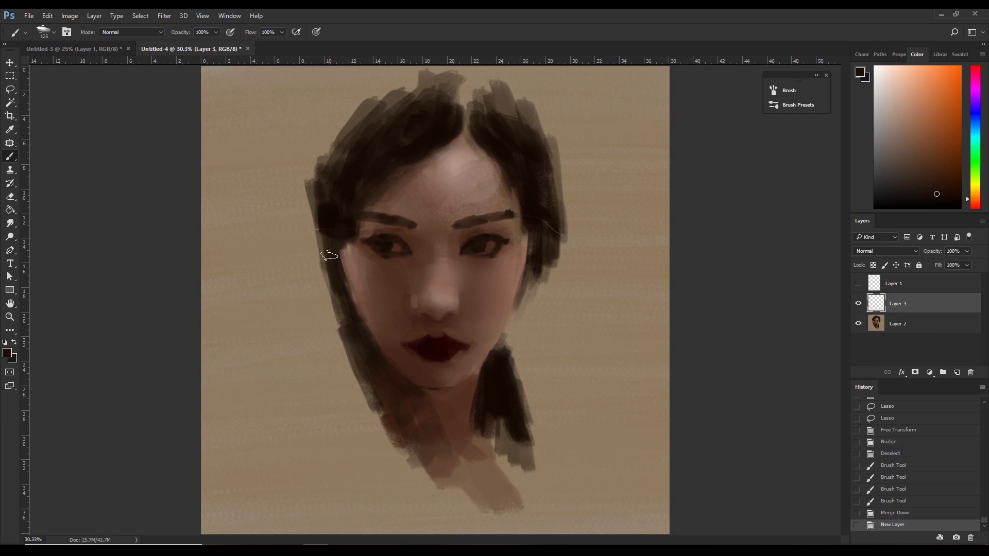
With a flat 150 px brush in warm brown, paint strokes beside and up-right of the jaw.
left_click(54, 33)
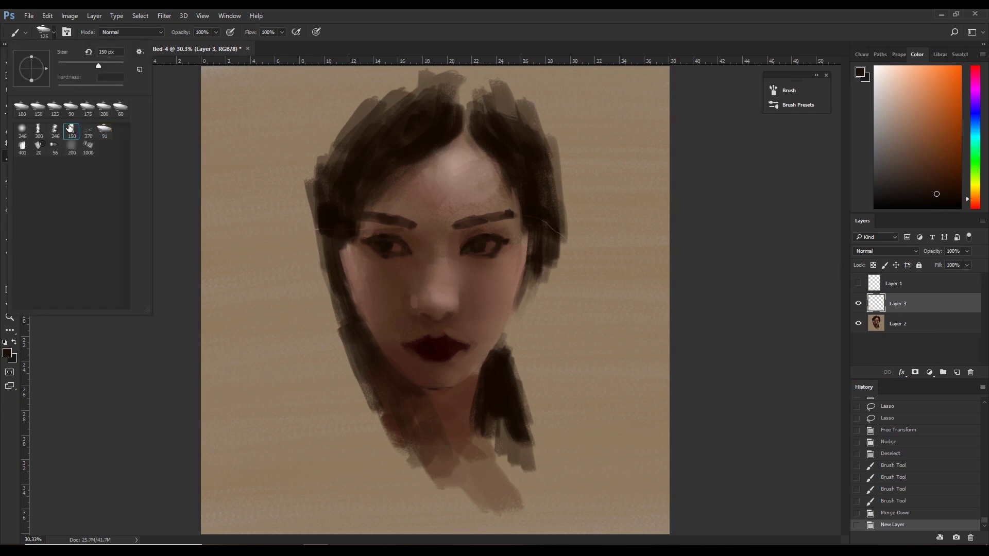
double_click(75, 131)
left_click(945, 161)
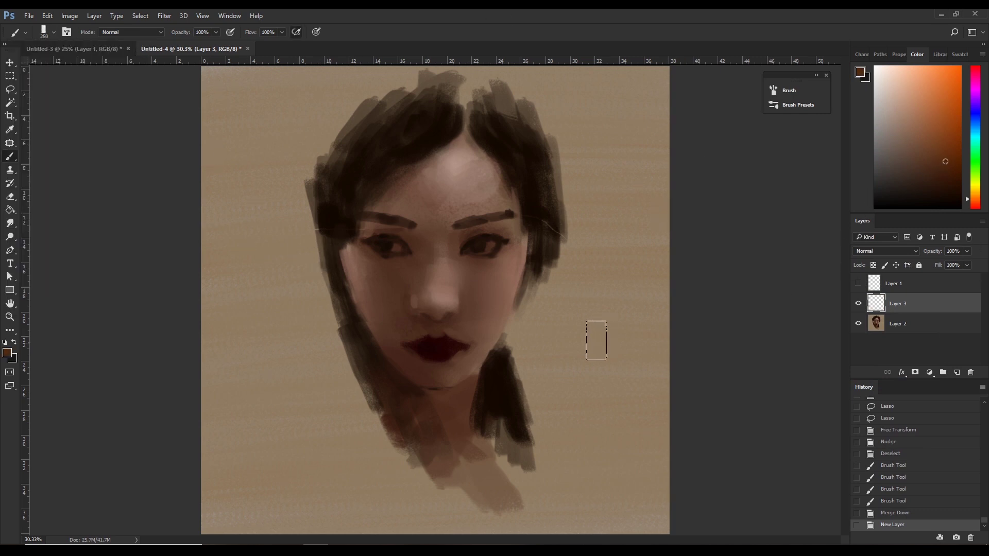
key("bracketright")
key("bracketright")
key("bracketright")
mouse_move(561, 345)
left_mouse_down()
mouse_move(520, 329)
mouse_move(603, 371)
mouse_move(554, 307)
mouse_move(640, 314)
left_mouse_up()
key("bracketright")
key("bracketright")
mouse_move(567, 309)
left_mouse_down()
mouse_move(633, 201)
mouse_move(545, 265)
left_mouse_up()
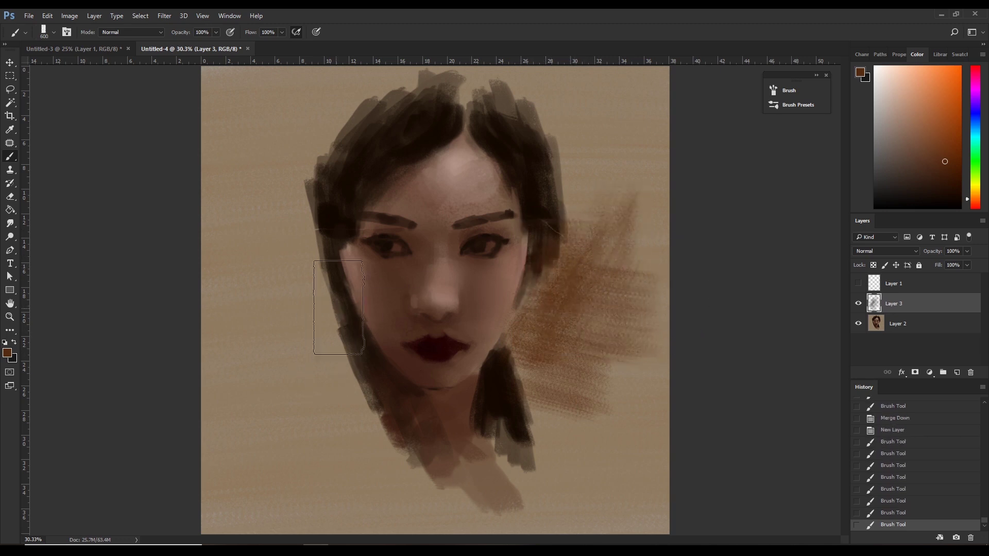
Cover the background left of the face in brown, from upper-left to lower-left.
left_click_drag(338, 309, 285, 328)
left_click_drag(309, 289, 242, 309)
left_click_drag(309, 361, 221, 336)
mouse_move(249, 208)
left_mouse_down()
mouse_move(299, 195)
mouse_move(198, 232)
left_mouse_up()
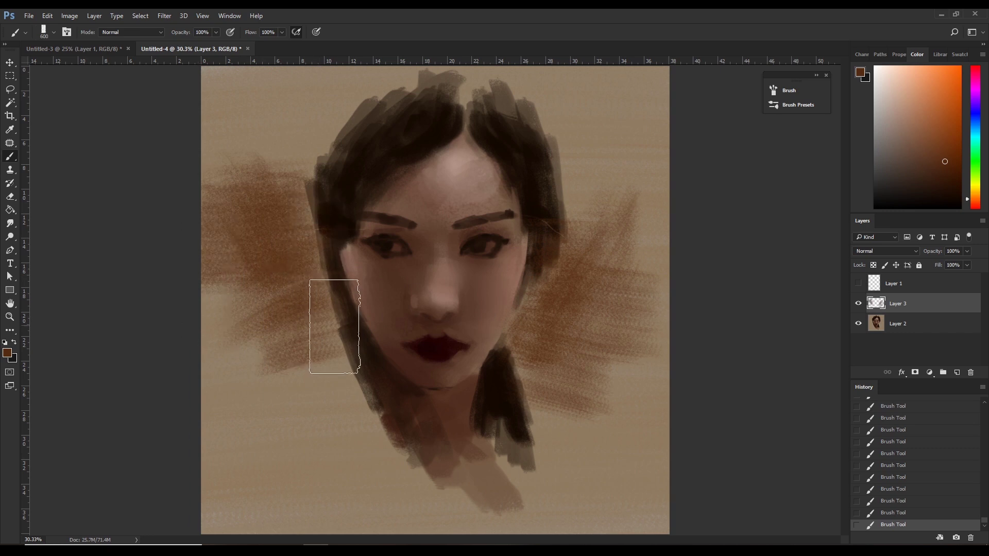
mouse_move(331, 327)
left_mouse_down()
mouse_move(190, 347)
mouse_move(199, 320)
left_mouse_up()
mouse_move(325, 371)
left_mouse_down()
mouse_move(237, 403)
mouse_move(261, 448)
left_mouse_up()
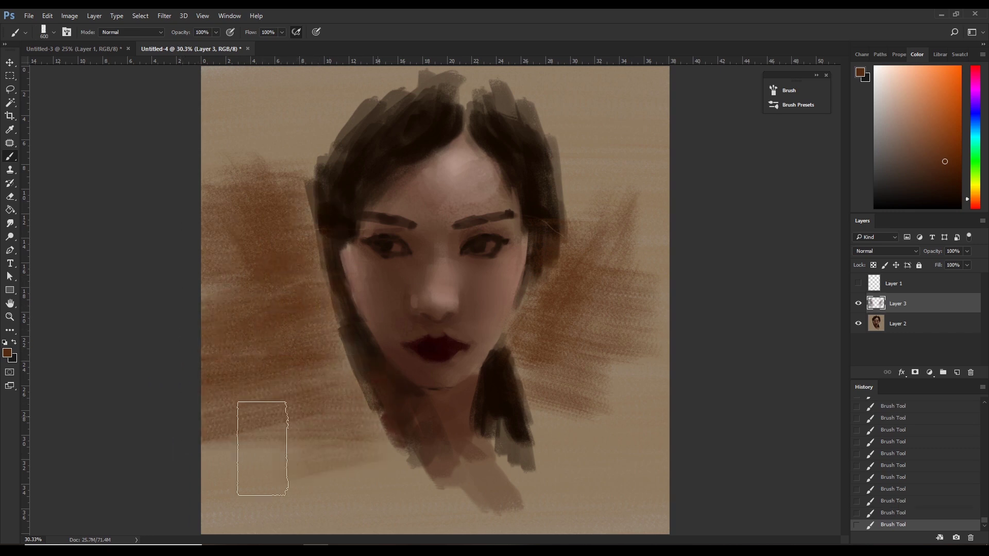
Brush brown across the lower and right background, then the upper areas at 600 px.
left_click_drag(506, 360, 687, 407)
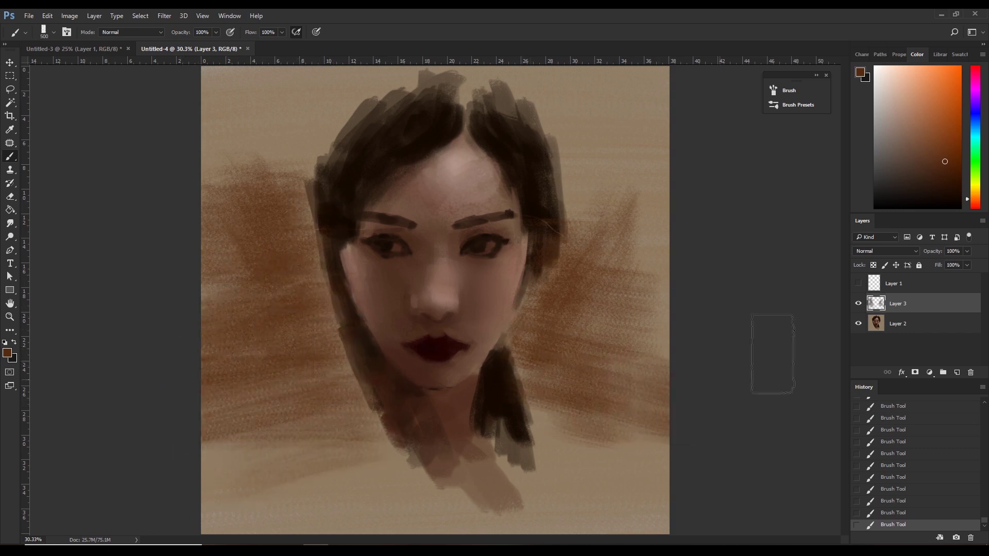
left_click_drag(670, 309, 536, 361)
mouse_move(613, 432)
left_mouse_down()
mouse_move(694, 352)
mouse_move(691, 281)
mouse_move(647, 200)
mouse_move(572, 165)
mouse_move(609, 230)
left_mouse_up()
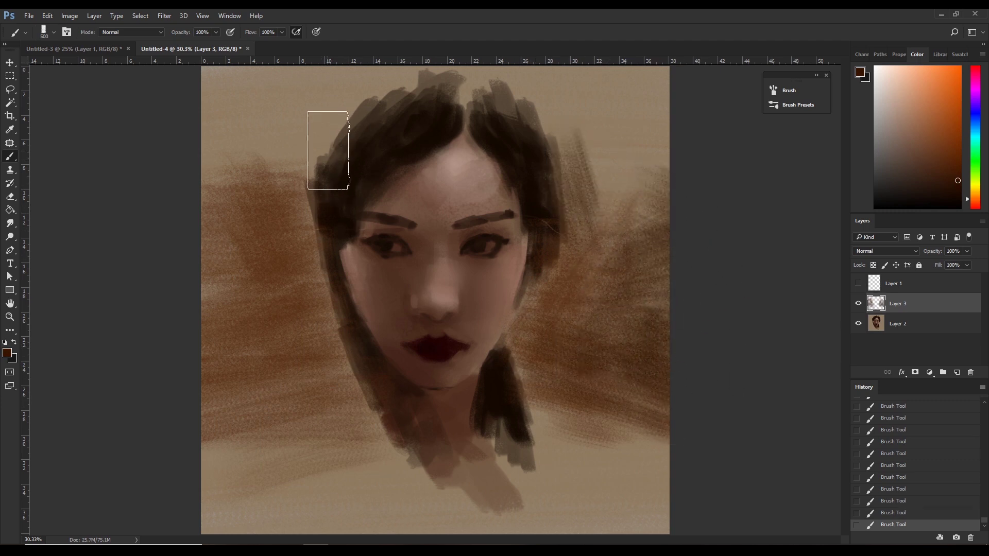
key("bracketright")
mouse_move(327, 155)
left_mouse_down()
mouse_move(227, 173)
mouse_move(189, 147)
mouse_move(262, 136)
mouse_move(280, 172)
mouse_move(267, 97)
mouse_move(320, 104)
left_mouse_up()
mouse_move(498, 89)
left_mouse_down()
mouse_move(578, 100)
mouse_move(508, 89)
left_mouse_up()
Add dark brown strokes to the upper-right and lower-left background.
key("bracketleft")
key("bracketleft")
mouse_move(332, 221)
left_mouse_down()
mouse_move(317, 258)
mouse_move(340, 332)
mouse_move(328, 347)
mouse_move(371, 443)
mouse_move(420, 475)
mouse_move(388, 497)
mouse_move(392, 487)
left_mouse_up()
key("bracketright")
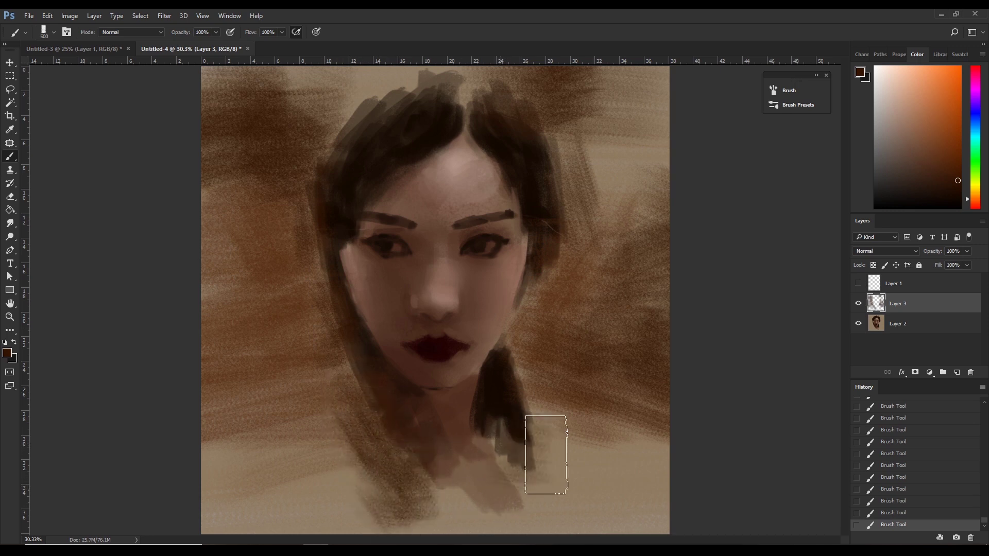
left_click_drag(269, 435, 345, 497)
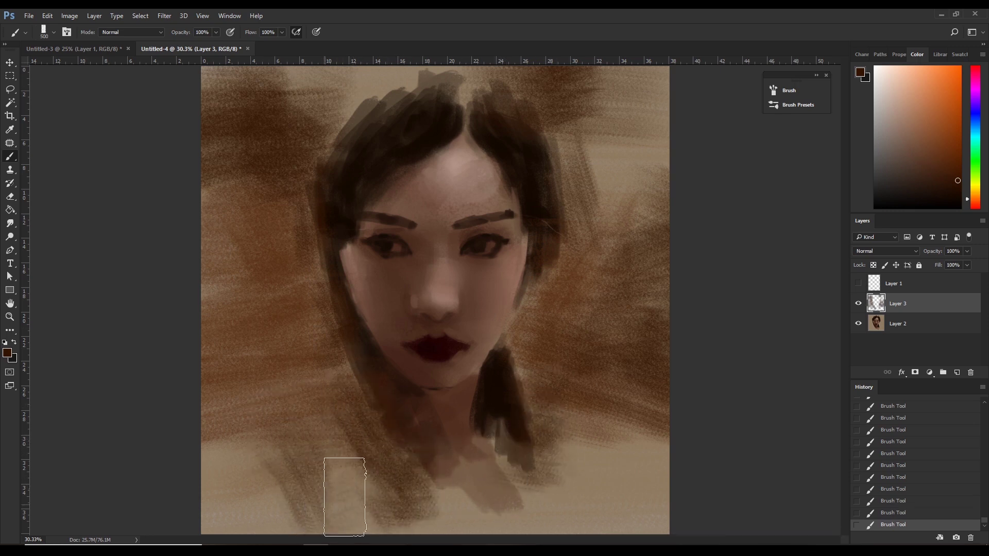
Paint sampled browns over the hair edge beside the neck and the strand right of the cheek.
left_click(272, 284, "alt")
key("bracketleft")
key("bracketleft")
key("bracketleft")
key("bracketleft")
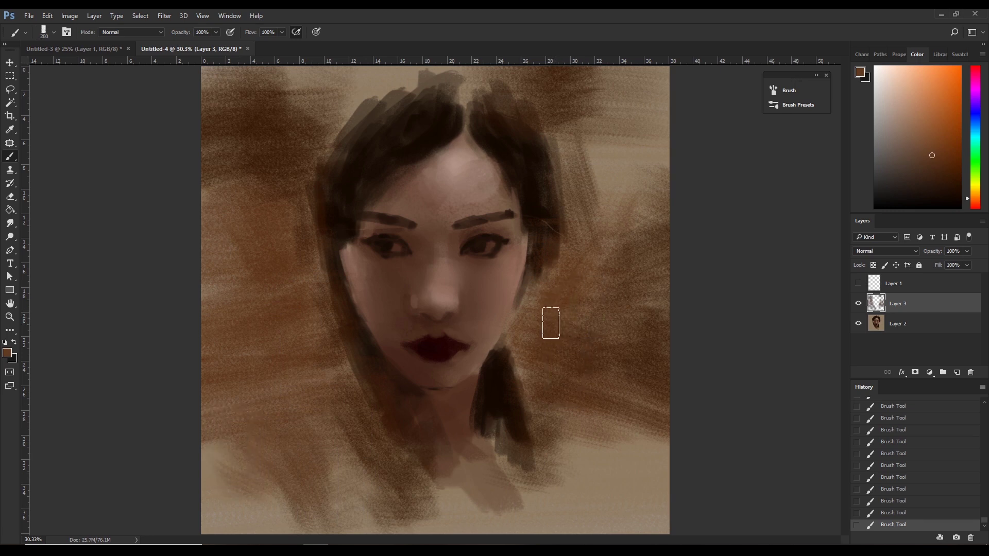
left_click(524, 365, "alt")
mouse_move(523, 364)
left_mouse_down()
mouse_move(522, 403)
mouse_move(514, 335)
left_mouse_up()
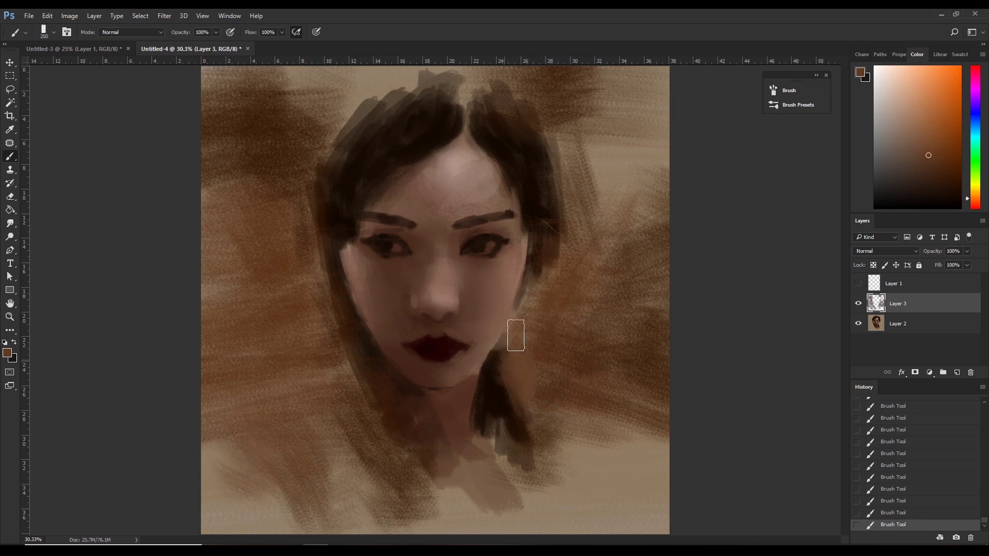
left_click(535, 284, "alt")
left_click_drag(541, 293, 508, 337)
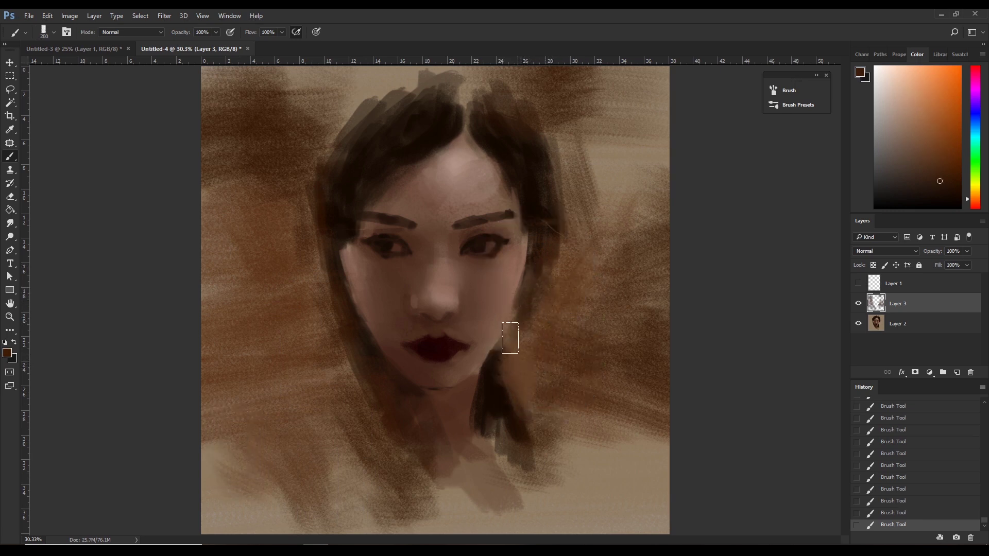
key("bracketright")
left_click(47, 33)
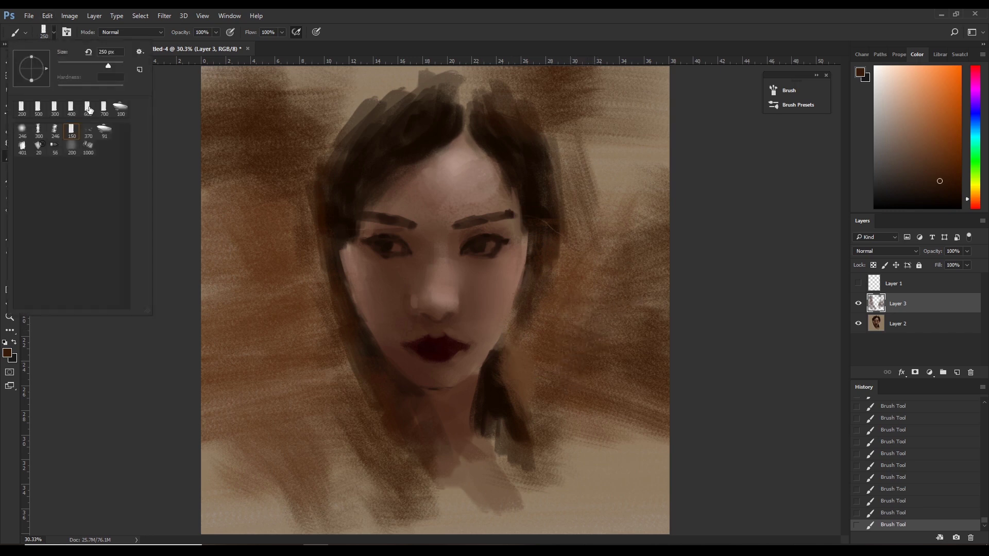
double_click(108, 137)
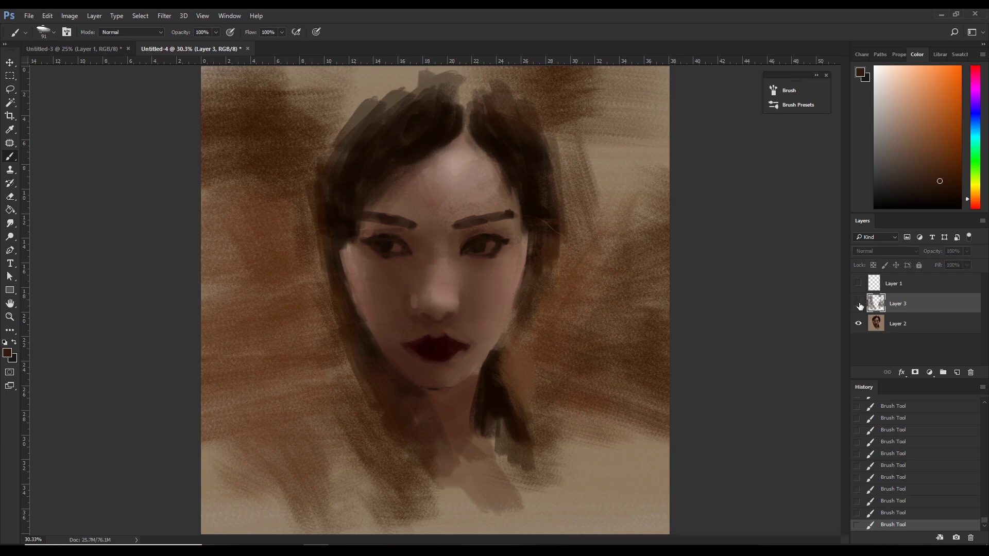
Merge Layer 3 down into Layer 2 and repaint the hair near the left temple.
right_click(897, 304)
left_click(884, 382)
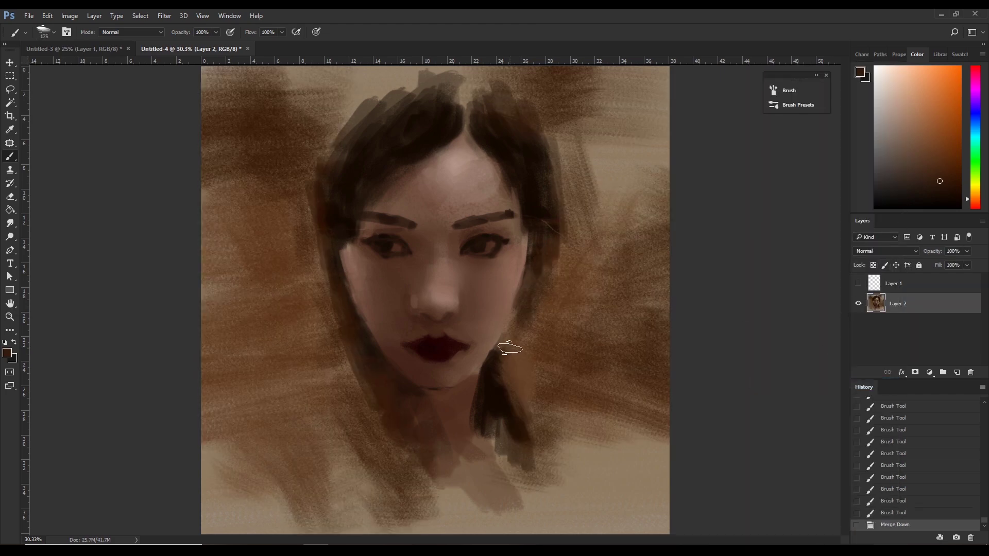
key("bracketright")
mouse_move(372, 217)
left_mouse_down()
mouse_move(357, 184)
mouse_move(350, 216)
mouse_move(332, 232)
mouse_move(376, 175)
left_mouse_up()
mouse_move(379, 173)
left_mouse_down()
mouse_move(376, 159)
mouse_move(350, 160)
left_mouse_up()
key("bracketright")
Lighten the hair beside the right cheek, the left cheek edge, and the jaw and neck.
key("bracketright")
mouse_move(485, 133)
left_mouse_down()
mouse_move(578, 223)
mouse_move(545, 238)
mouse_move(545, 215)
mouse_move(548, 266)
left_mouse_up()
key("bracketright")
key("bracketright")
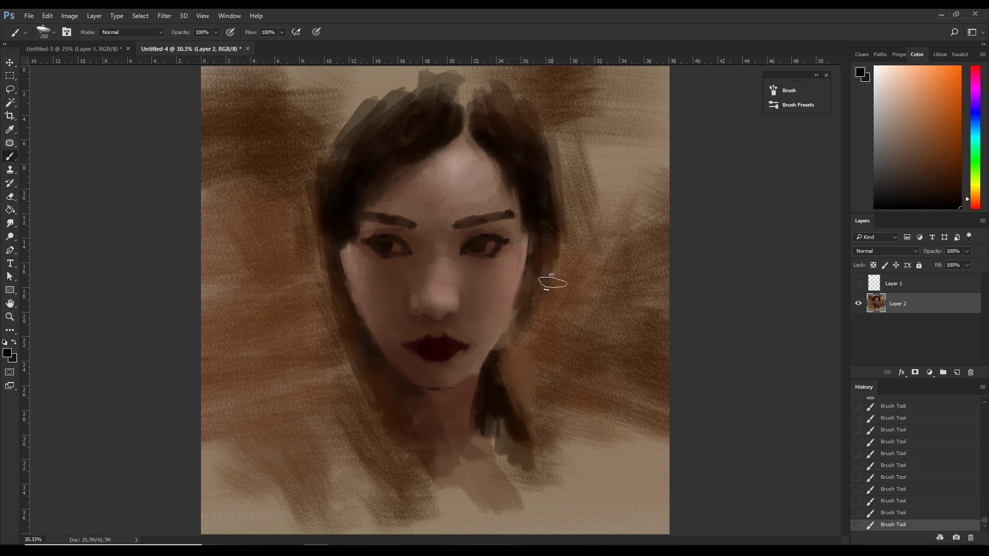
left_click_drag(537, 230, 538, 299)
key("bracketleft")
left_click_drag(335, 259, 407, 434)
left_click_drag(376, 371, 417, 427)
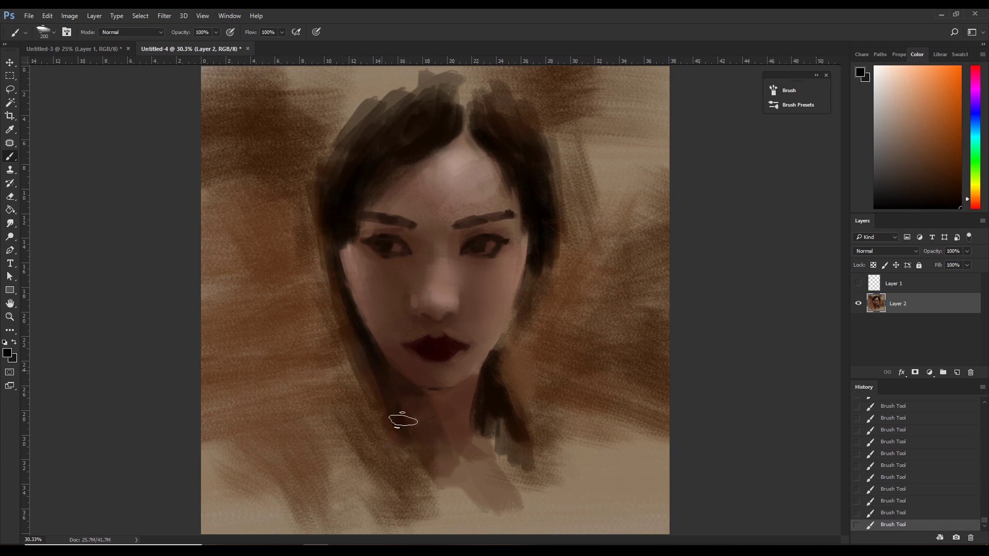
Darken the hair edge down the left cheek and jaw, and lengthen the strand right of the chin.
key("bracketright")
left_click_drag(332, 309, 369, 371)
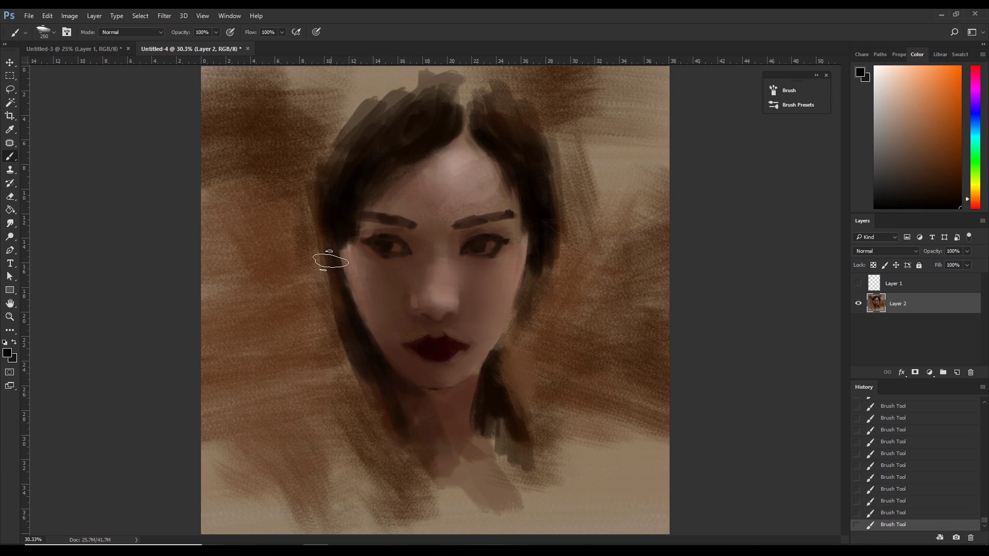
left_click_drag(327, 288, 320, 366)
left_click_drag(328, 261, 330, 340)
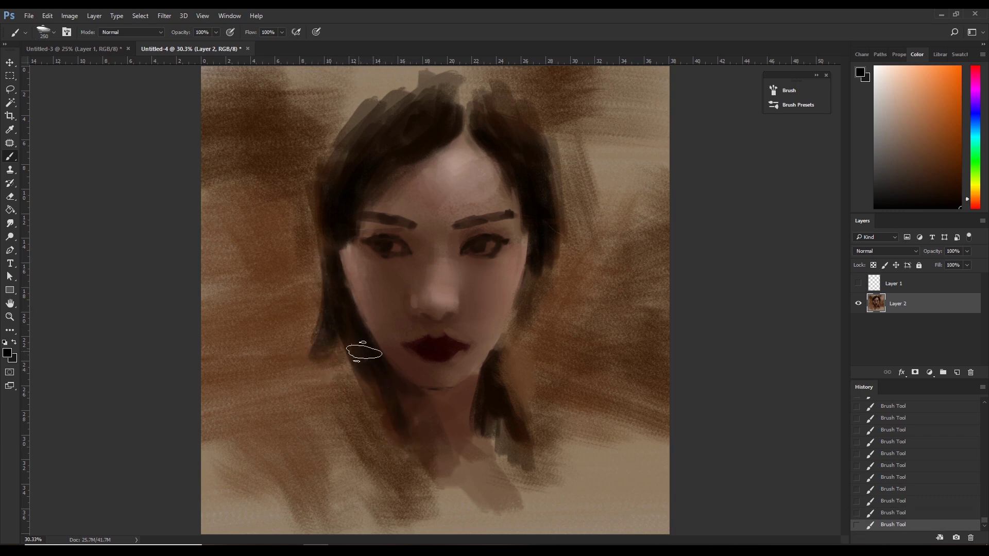
key("bracketleft")
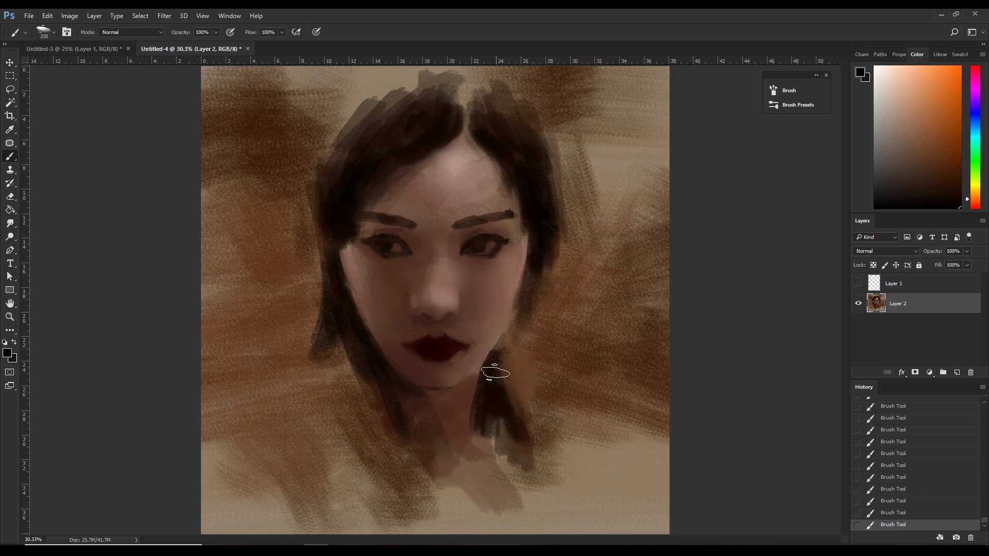
left_click_drag(503, 380, 518, 442)
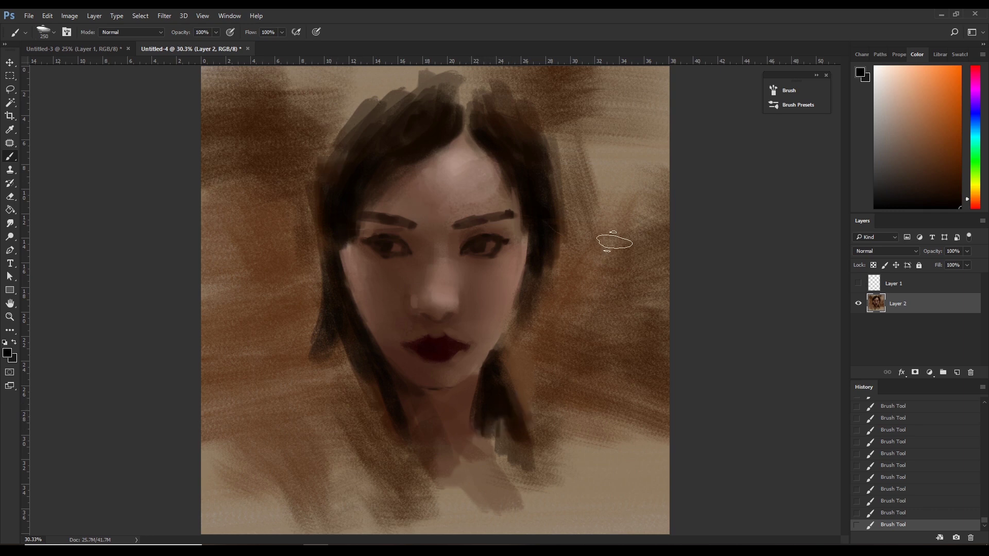
Choose a soft round 300 brush, darken the hair strand beside the neck, and shift hue to red.
left_click(53, 32)
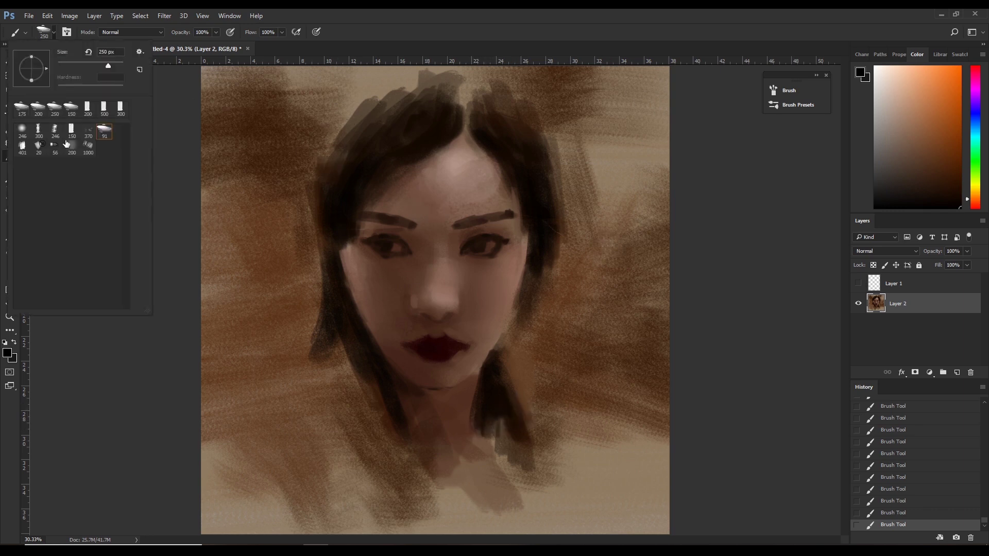
left_click(26, 135)
key("Return")
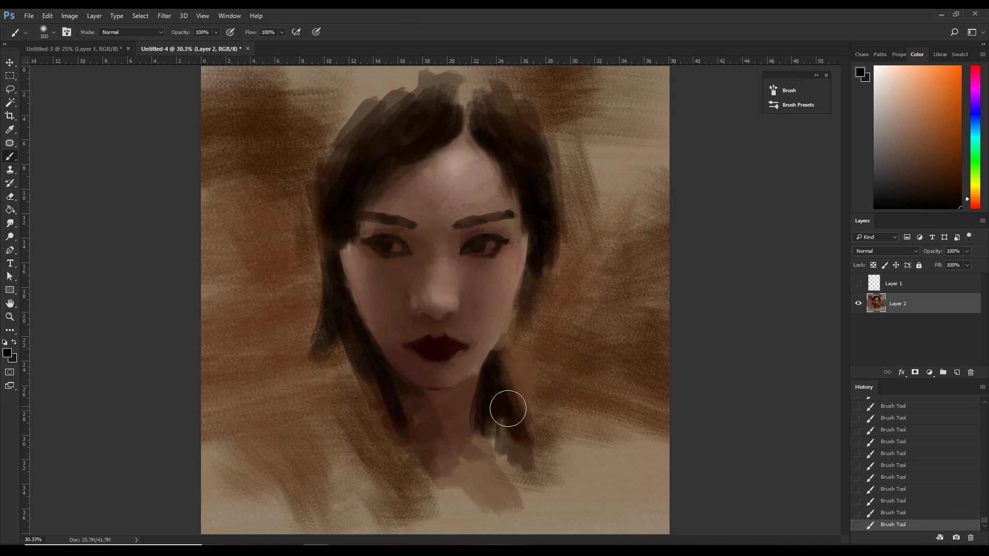
left_click_drag(508, 409, 474, 431)
left_click_drag(975, 201, 976, 217)
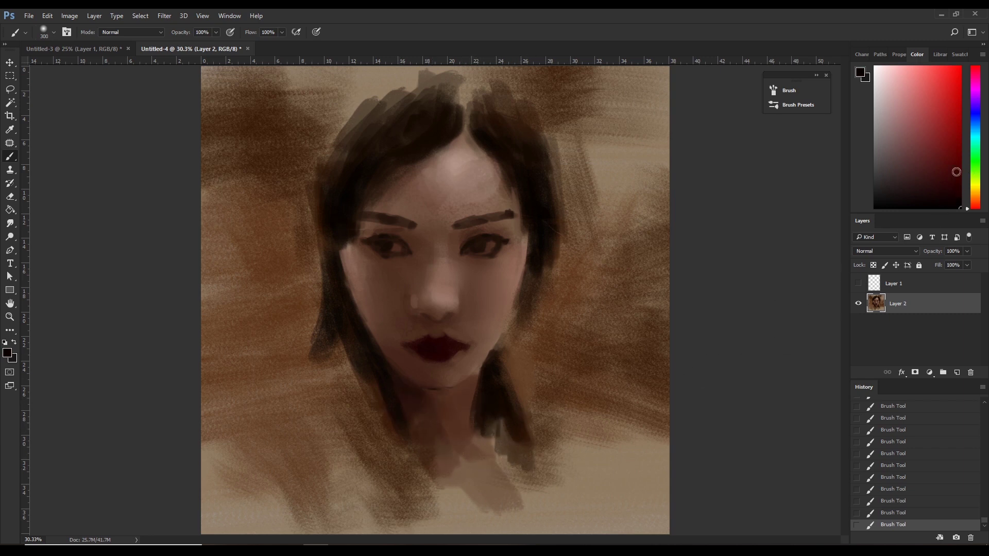
Paint over the chin and neck, undoing a greyish neck stroke.
key("bracketright")
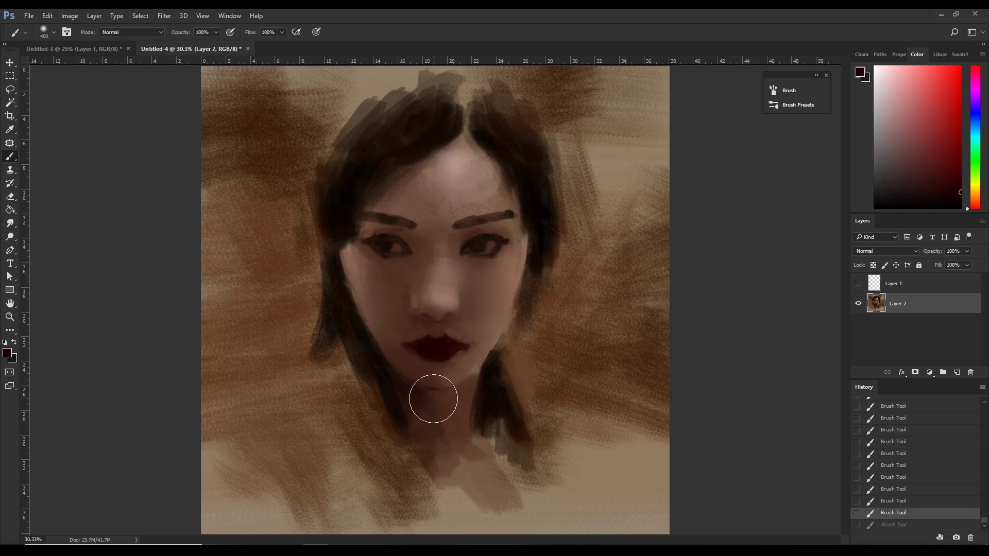
key("ctrl+z")
mouse_move(474, 378)
left_mouse_down()
mouse_move(459, 430)
mouse_move(442, 439)
left_mouse_up()
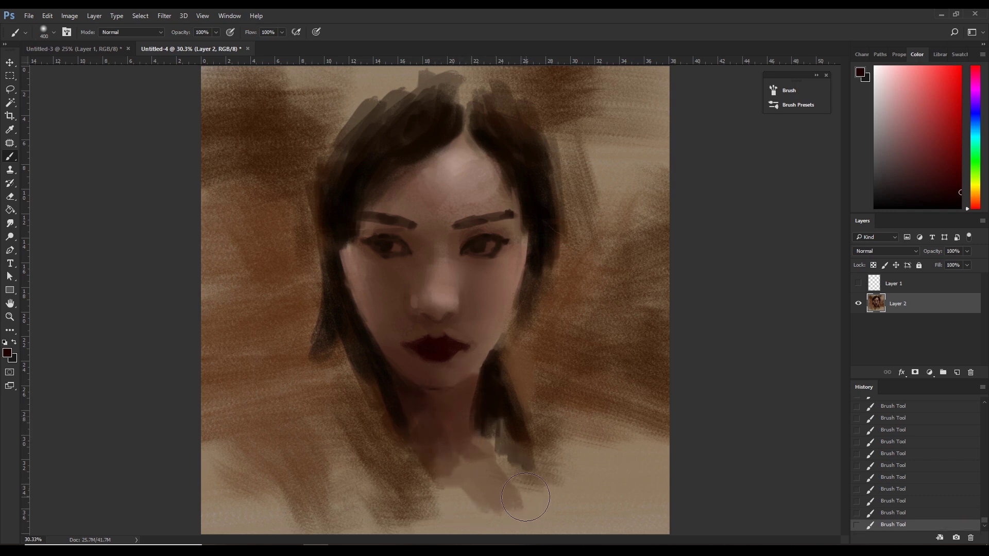
left_click_drag(525, 497, 493, 464)
left_click_drag(530, 506, 518, 463)
key("ctrl+z")
key("bracketright")
key("bracketright")
key("bracketright")
Step through History states to compare neck versions, then paint a new stroke.
left_click(897, 465)
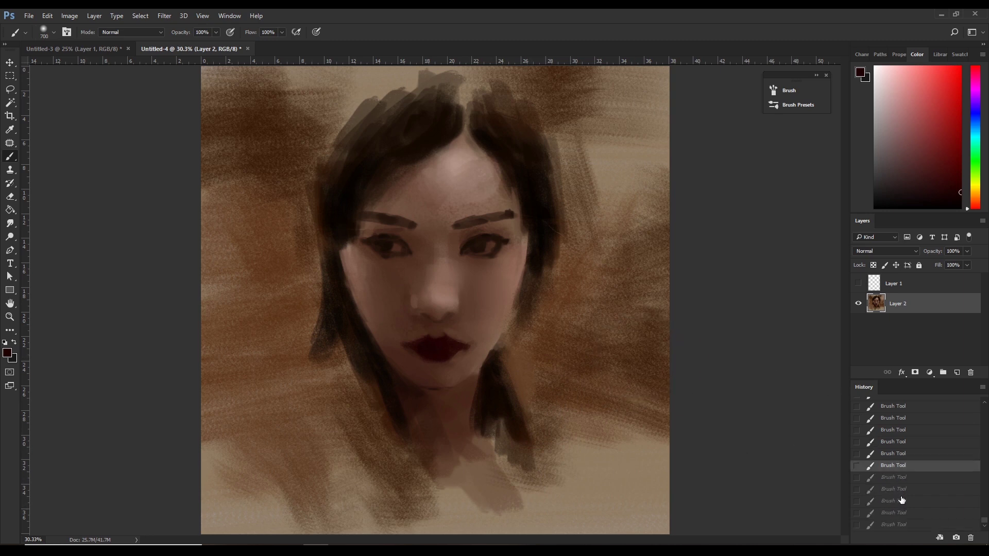
left_click(911, 420)
left_click(901, 447)
left_click_drag(896, 458, 897, 471)
key("bracketleft")
key("bracketleft")
left_click(415, 248)
Repaint around the right eye, then pick a bright red for cheek blush.
key("bracketleft")
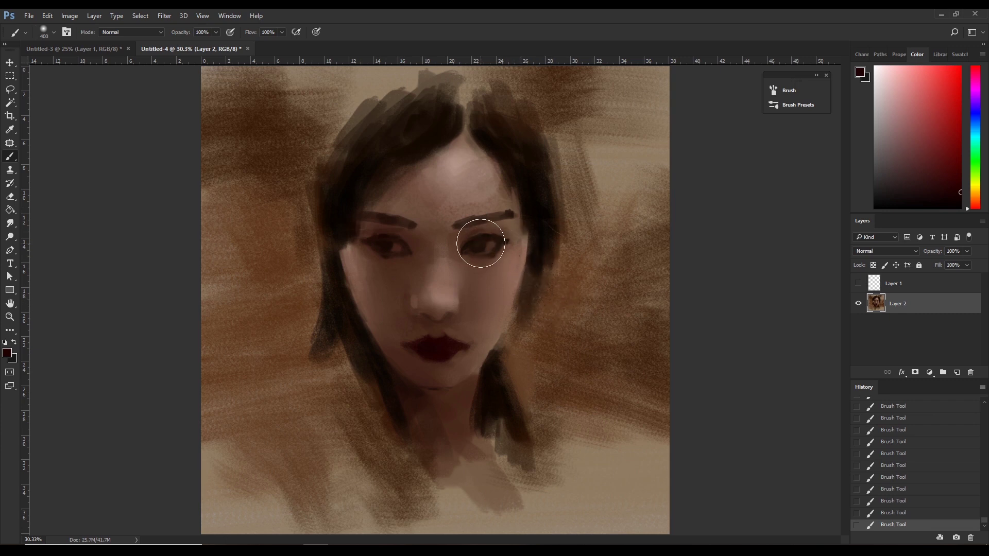
left_click_drag(512, 248, 526, 283)
key("bracketleft")
key("bracketleft")
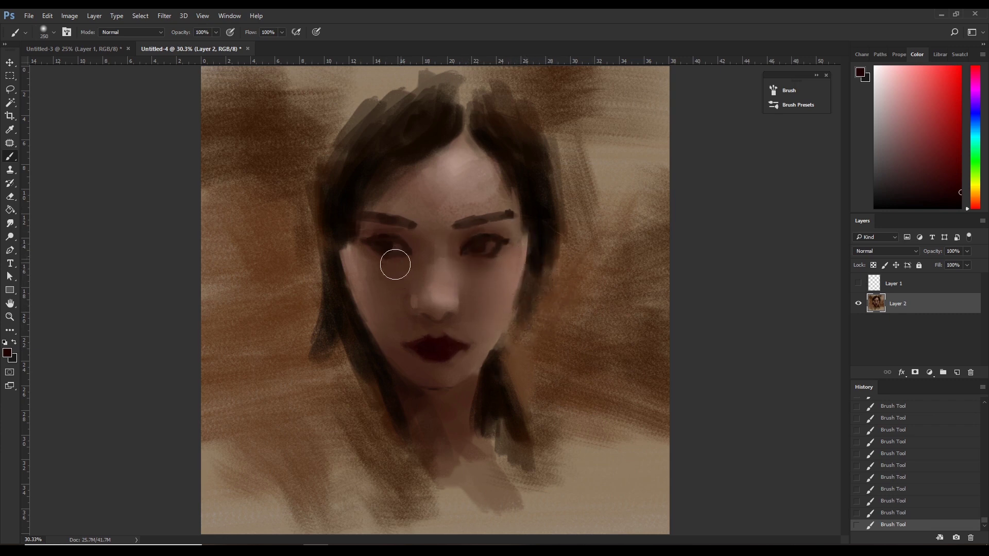
key("bracketright")
key("bracketright")
key("bracketright")
key("bracketright")
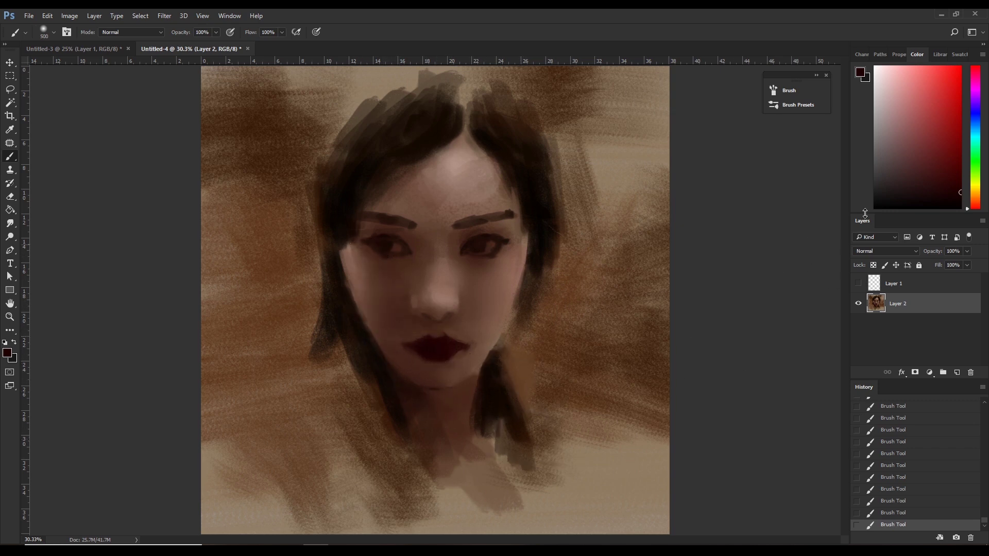
left_click(960, 122)
key("bracketleft")
key("bracketleft")
key("bracketright")
key("bracketright")
Paint a pinkish-red blush and warmth along the left cheek and jaw.
left_click(975, 69)
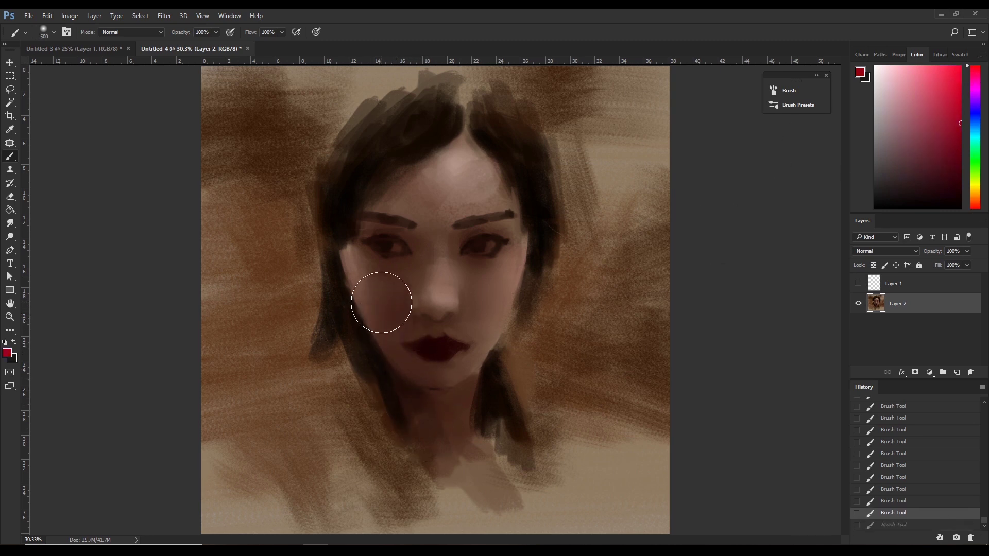
left_click_drag(366, 304, 384, 316)
left_click_drag(413, 367, 391, 291)
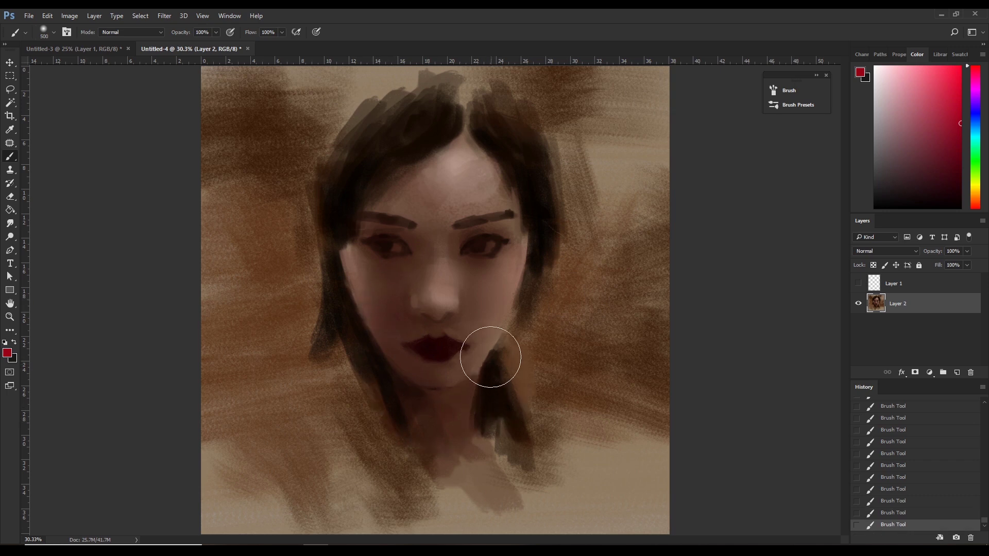
left_click_drag(477, 404, 485, 417)
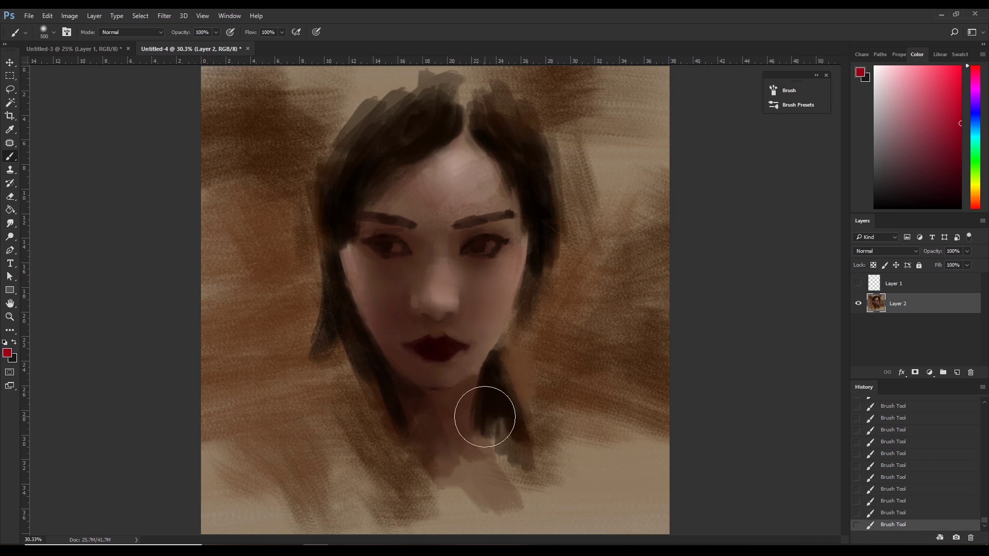
Sample a dark brown-red and the lip red from the face, shrinking the brush for detail.
left_click(414, 332, "alt")
key("bracketleft")
key("bracketleft")
key("bracketleft")
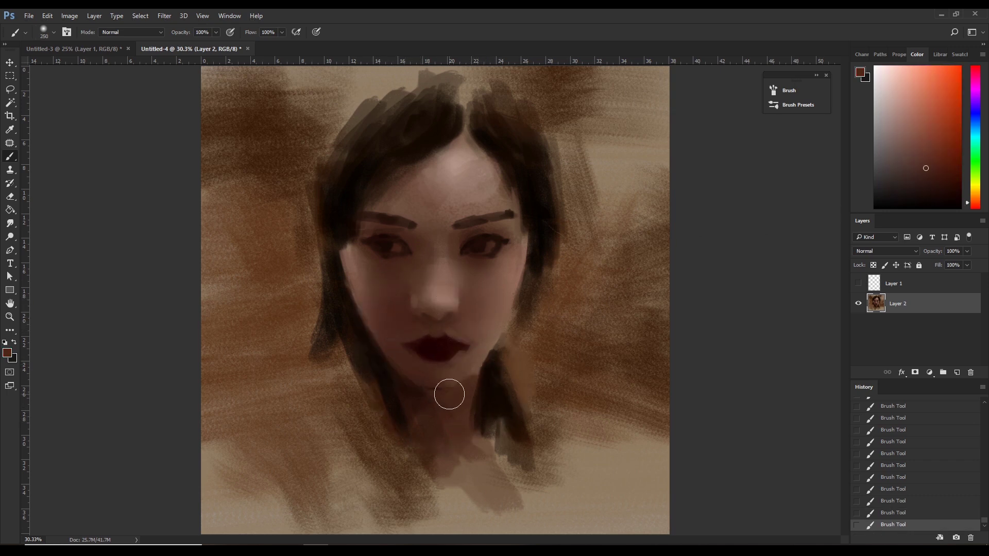
key("bracketright")
key("bracketright")
left_click(431, 349, "alt")
key("bracketleft")
key("bracketleft")
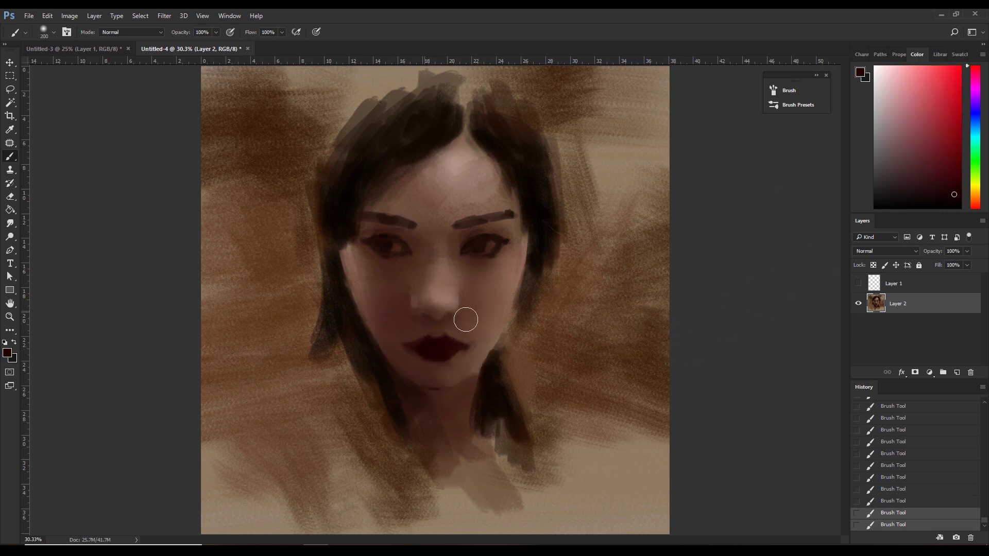
key("bracketleft")
Switch between bright red and pinkish skin tones, then lighten the forehead with pink strokes.
left_click(961, 127)
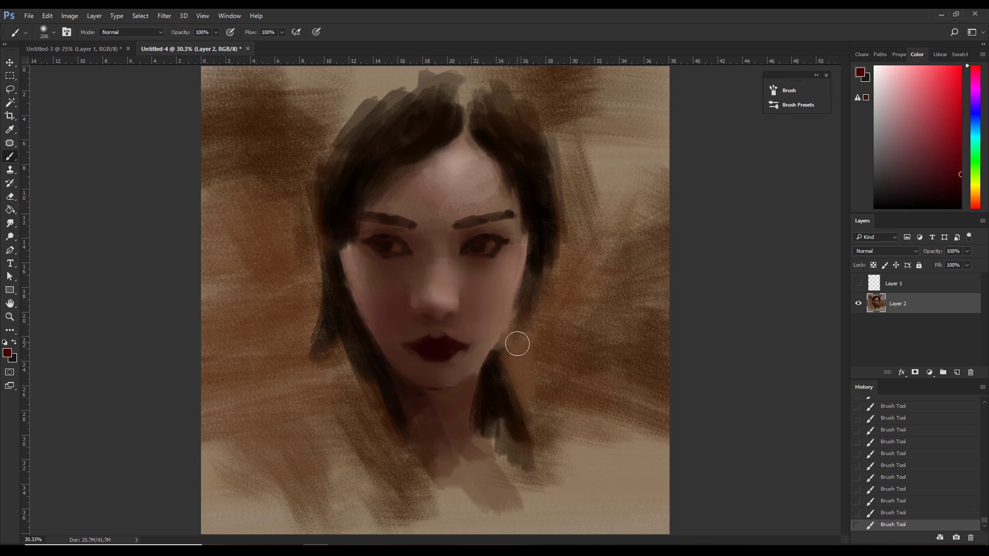
left_click(523, 261, "alt")
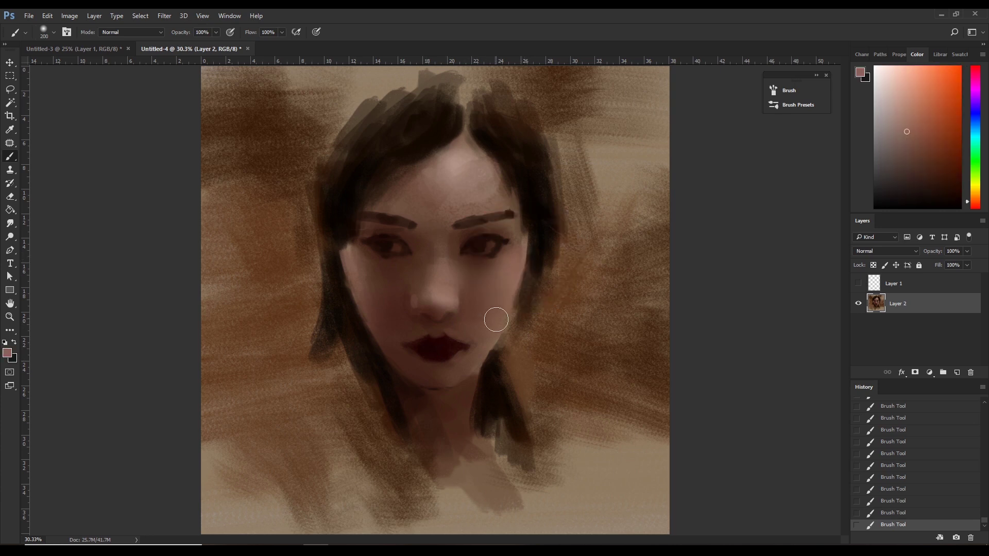
left_click(975, 66)
left_click(961, 85)
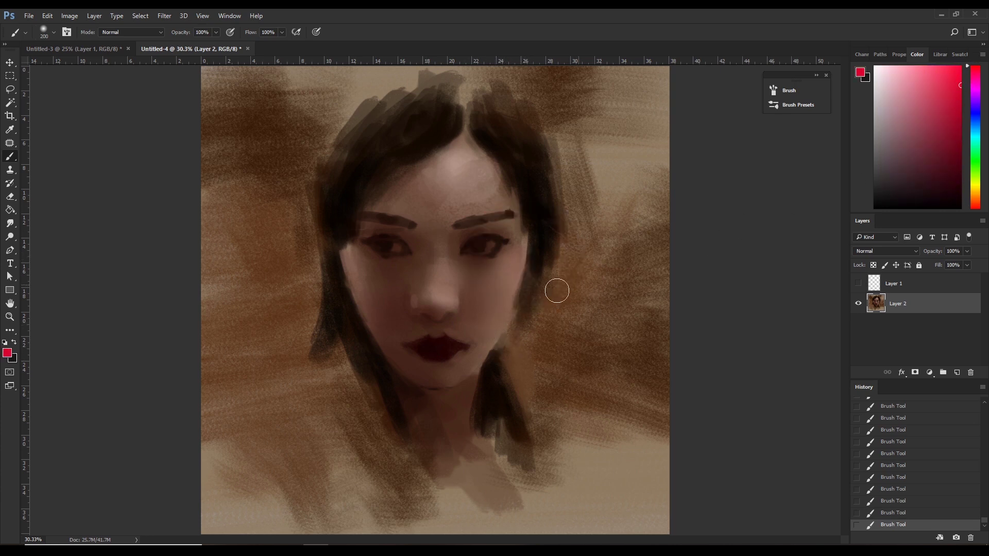
key("ctrl+z")
key("ctrl+z")
key("ctrl+z")
key("ctrl+z")
key("ctrl+z")
key("ctrl+z")
key("ctrl+shift+z")
key("ctrl+shift+z")
key("bracketright")
key("bracketright")
left_click_drag(434, 161, 442, 149)
Sample a dark face brown, switch to pure red, and undo recent strokes while resizing the brush.
left_click(398, 294, "alt")
key("bracketleft")
key("bracketleft")
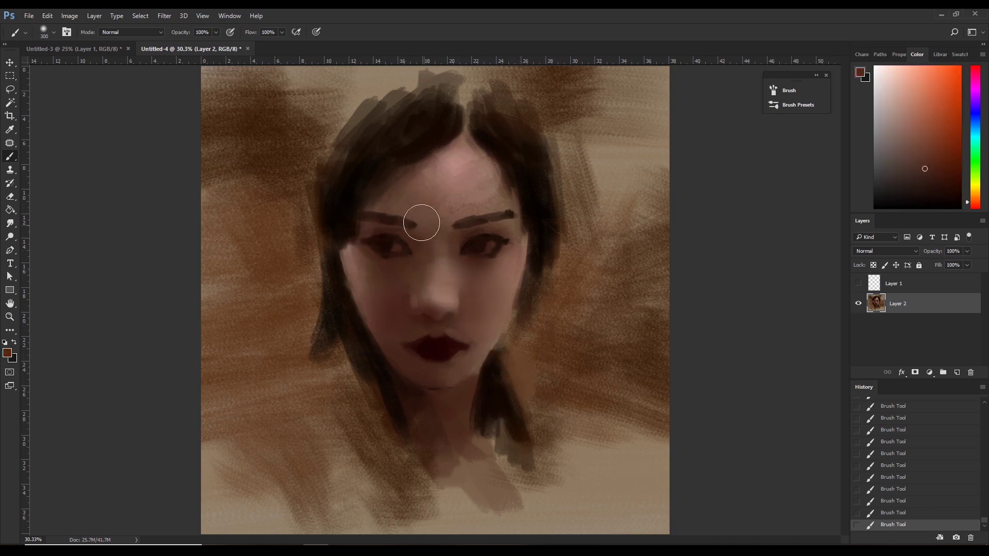
key("bracketright")
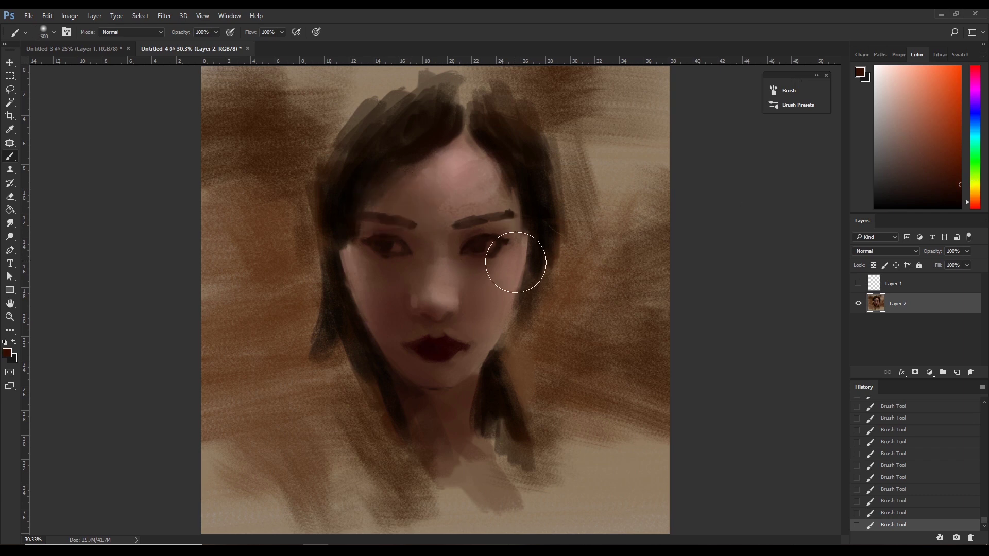
left_click(969, 208)
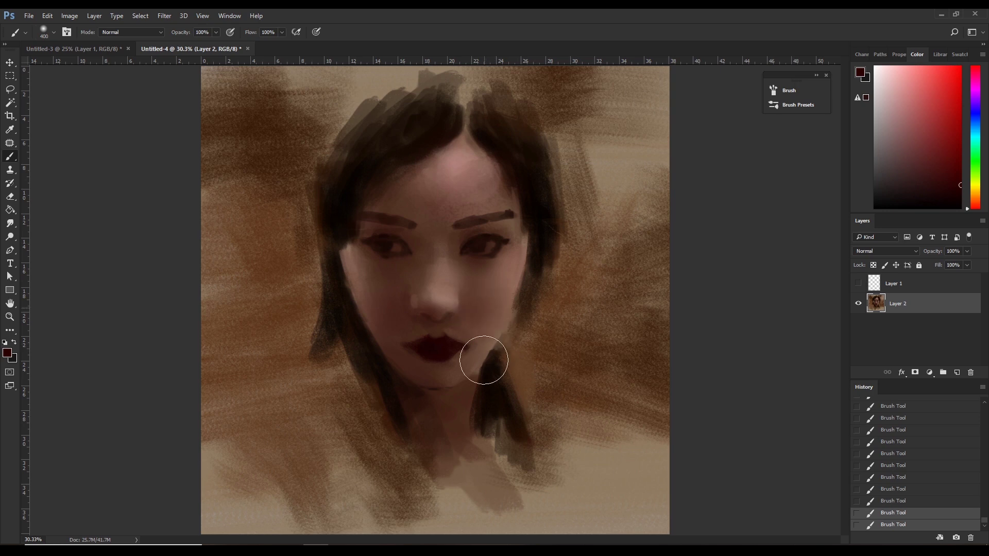
key("bracketleft")
key("bracketleft")
key("bracketleft")
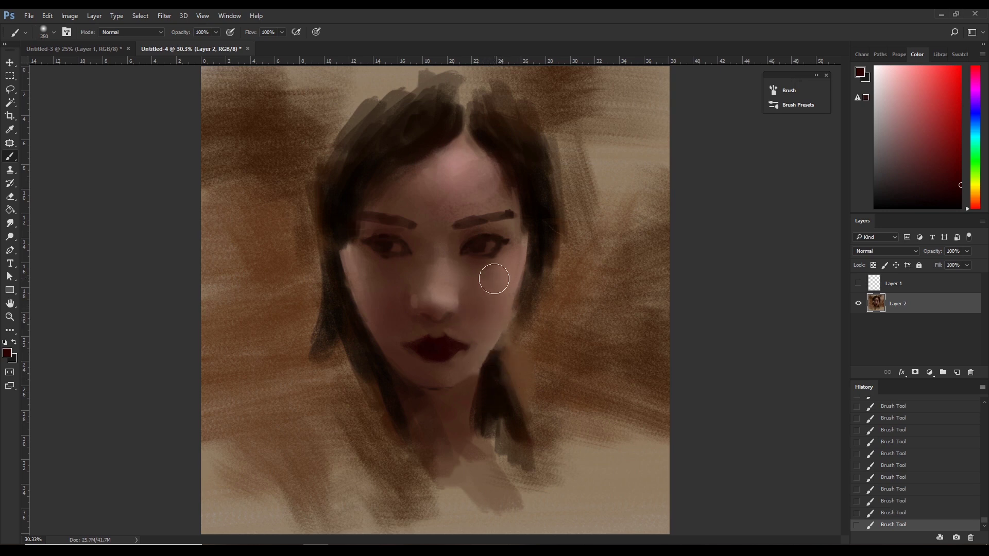
key("ctrl+z")
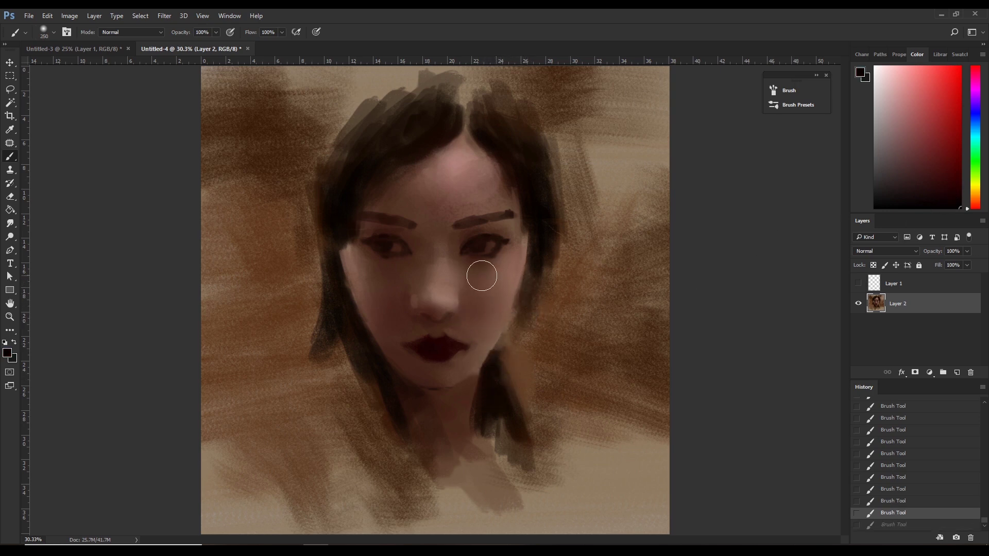
key("ctrl+z")
key("bracketright")
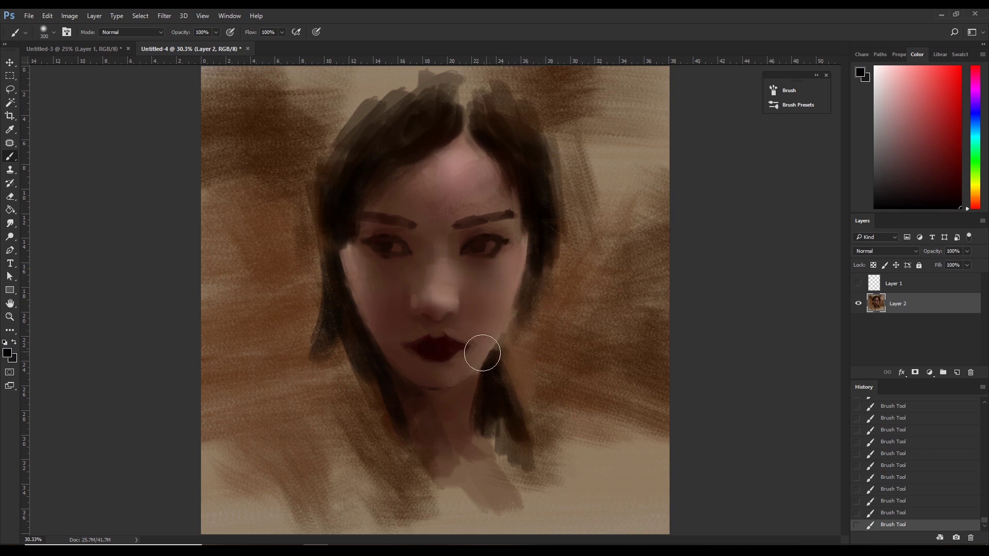
Sample dark reddish-brown and light pink from the face and dab pink onto the cheek.
key("i")
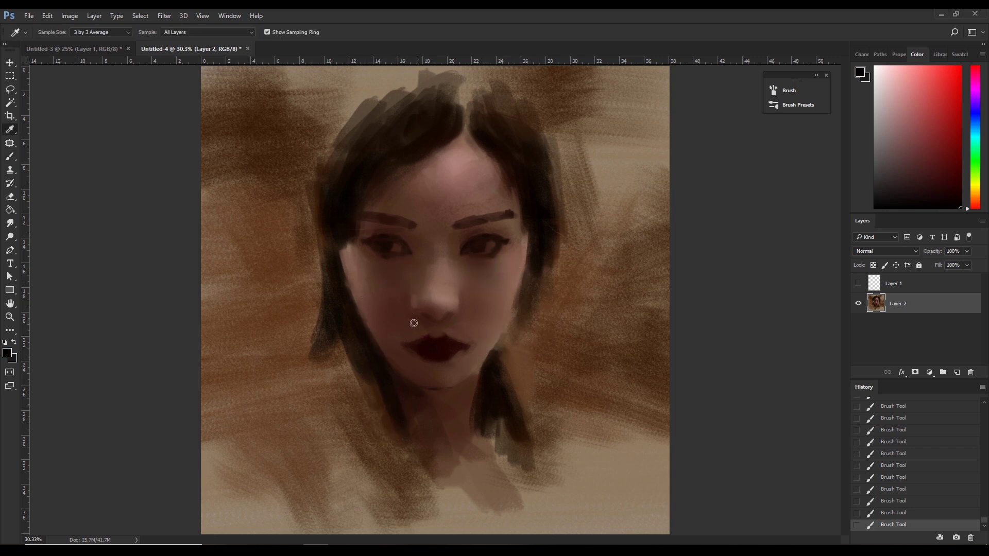
left_click(384, 318)
key("b")
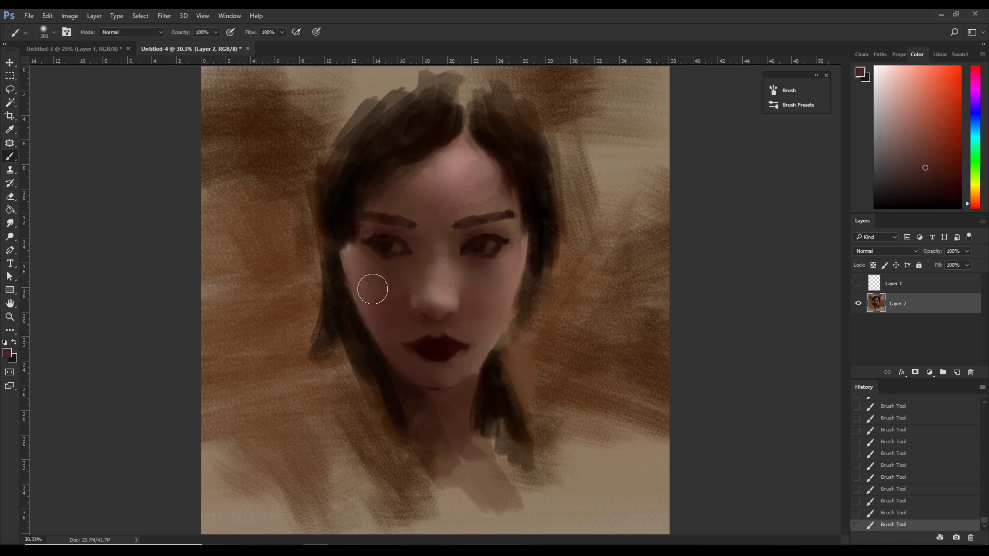
key("i")
left_click(446, 174)
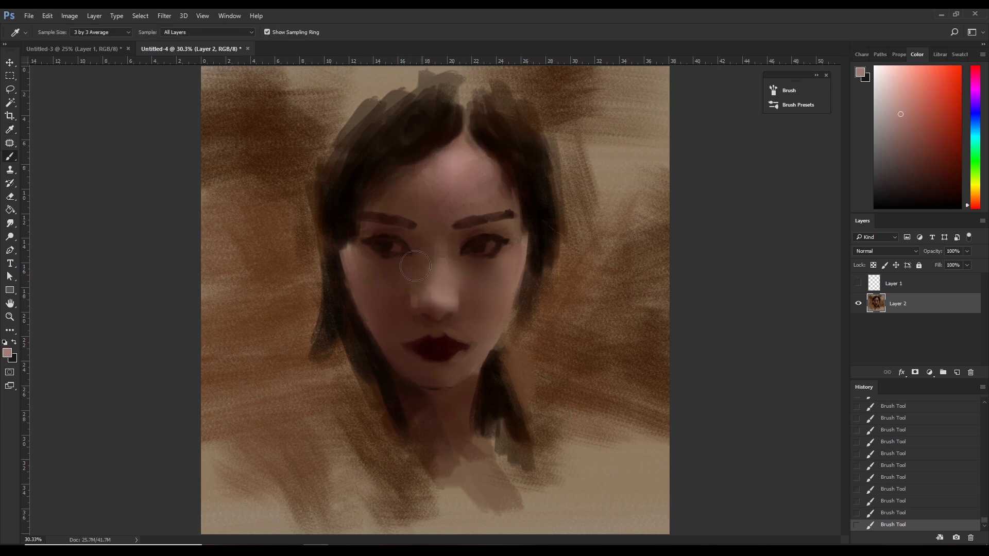
key("b")
left_click(371, 290)
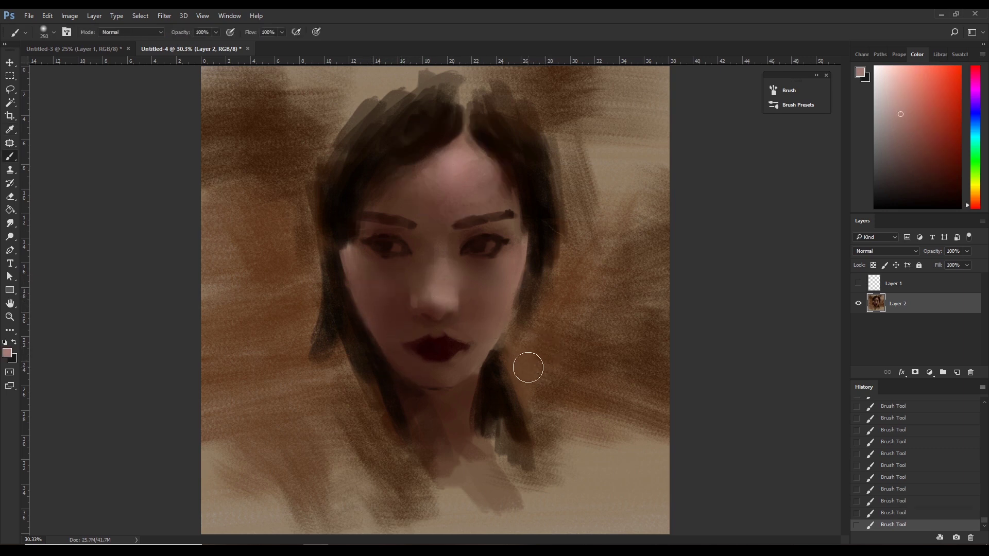
key("bracketright")
key("bracketright")
left_click(960, 85)
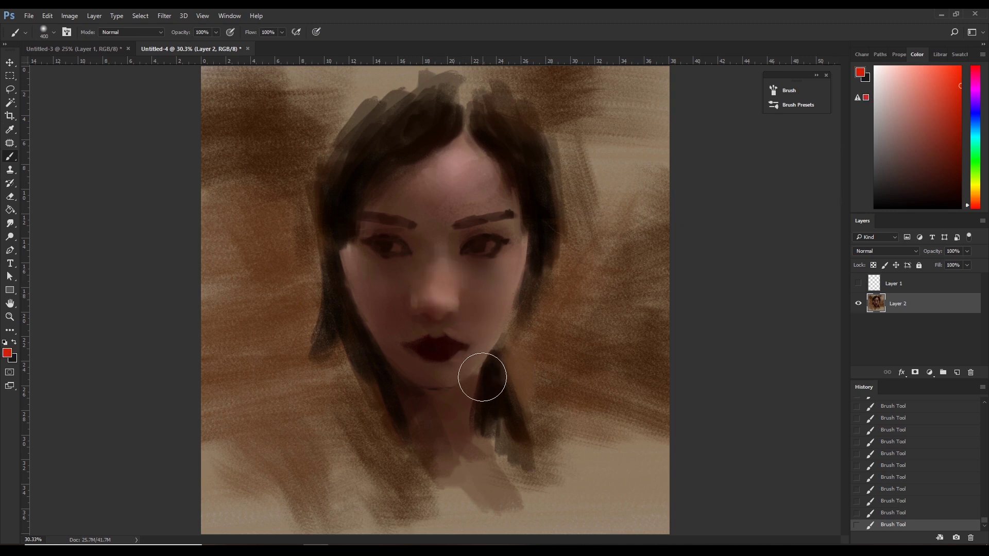
Sample skin-brown from the forehead and red-brown below the lips, comparing strokes with undo/redo.
left_click(437, 206, "alt")
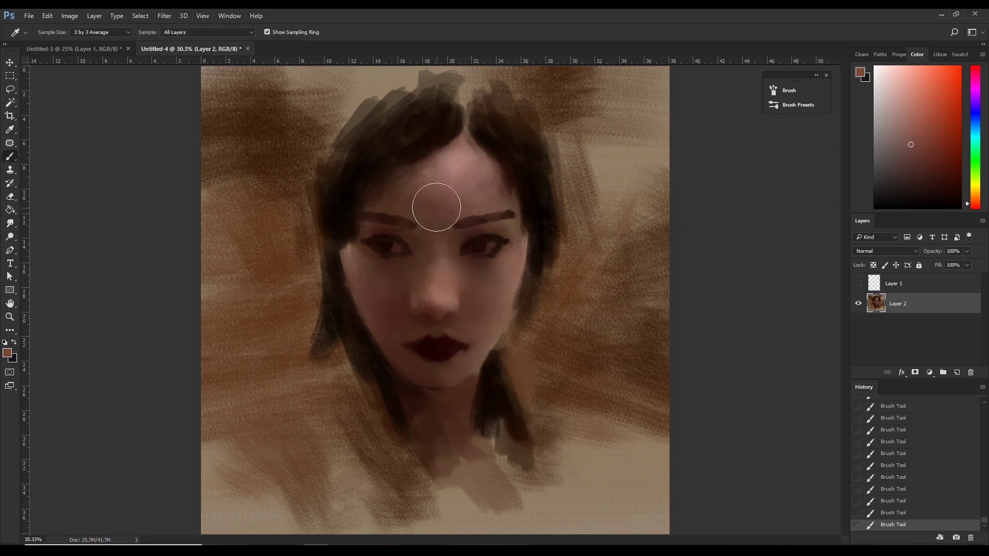
key("bracketleft")
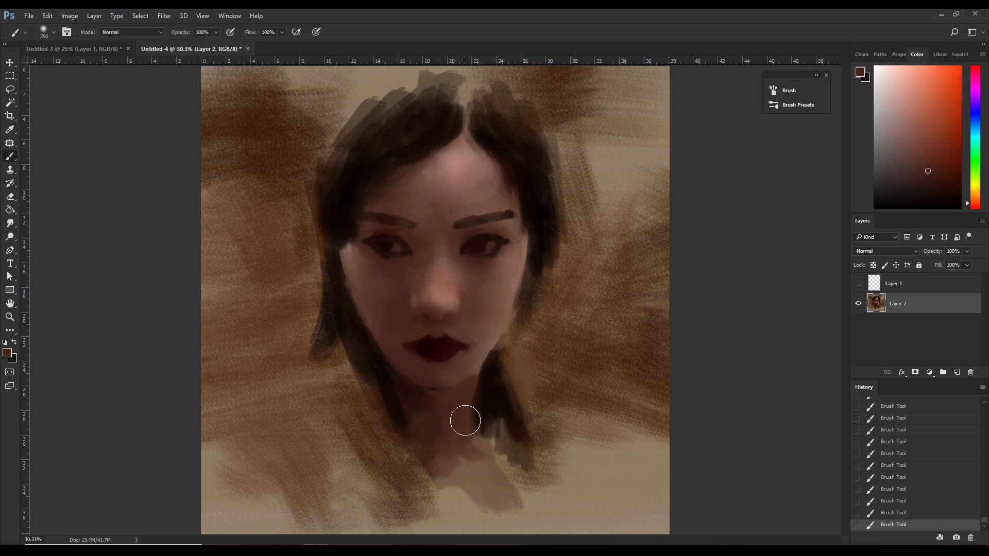
left_click(413, 369, "alt")
key("d")
key("ctrl+z")
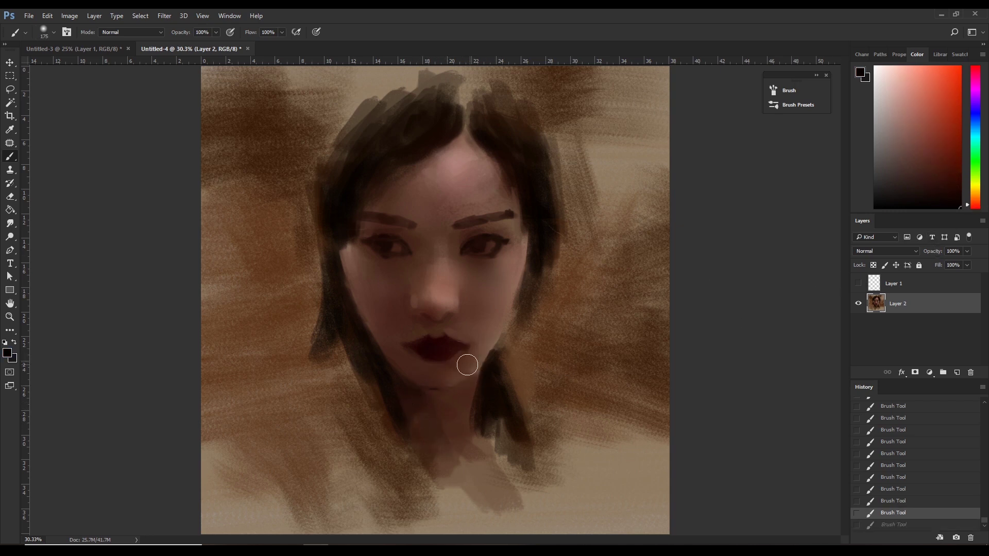
key("ctrl+z")
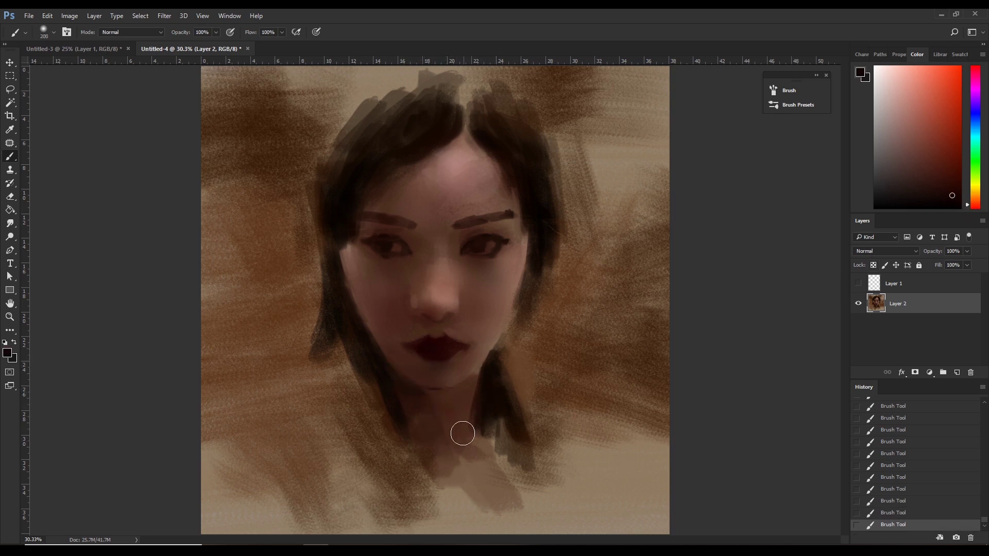
key("ctrl+z")
key("ctrl+z")
key("ctrl+z")
key("ctrl+z")
Toggle the last strokes with undo/redo, then paint two darker strokes on the hair strand by the jaw.
key("bracketright")
key("bracketright")
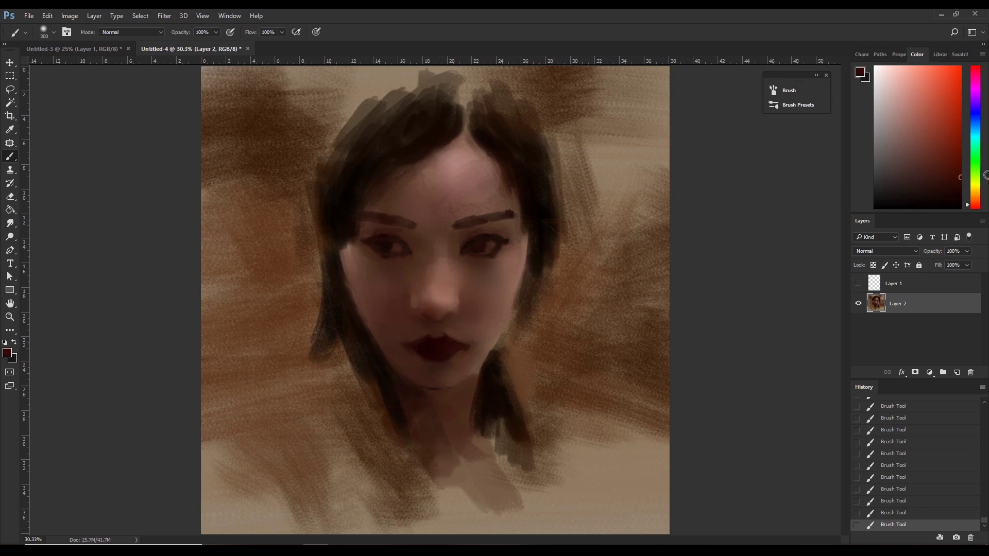
key("bracketleft")
key("ctrl+z")
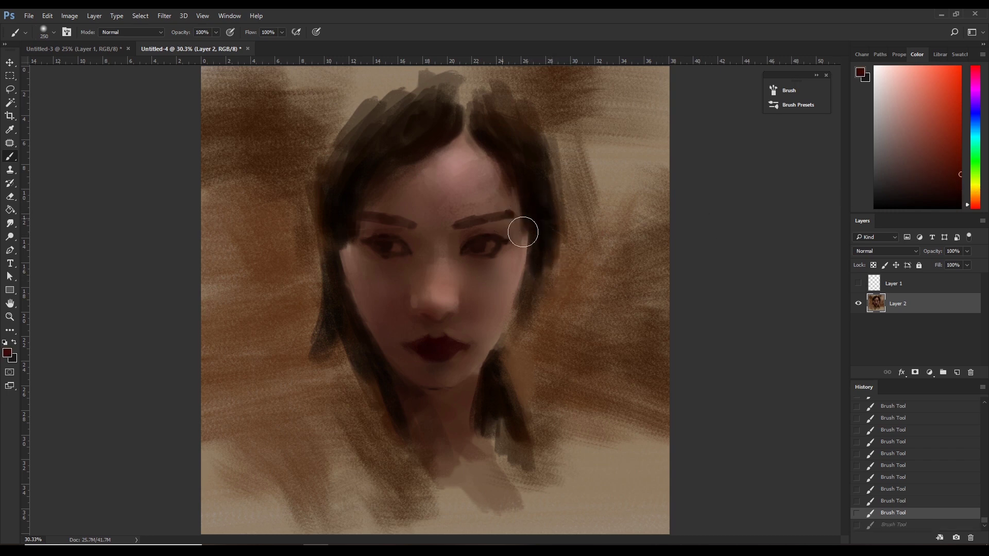
key("ctrl+z")
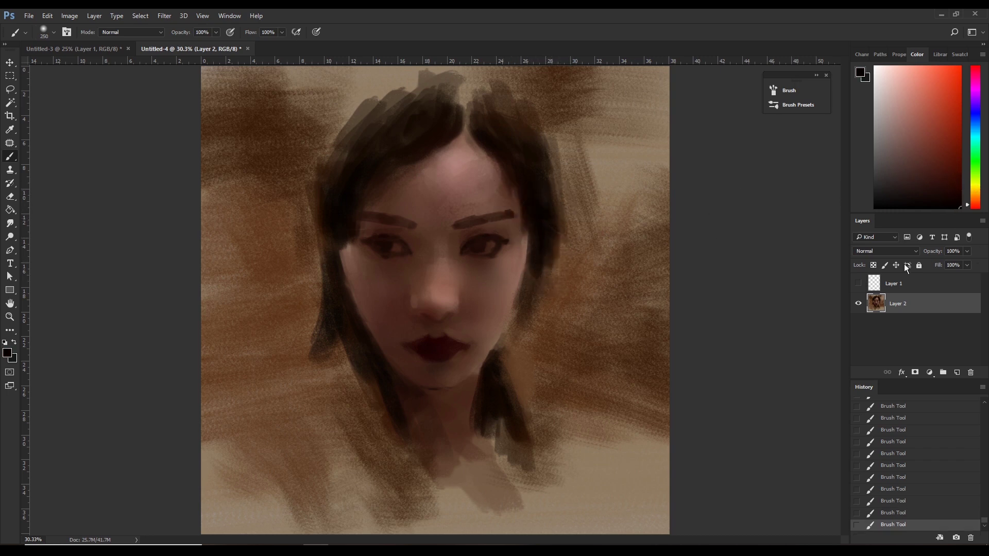
key("ctrl+z")
key("ctrl+z")
key("ctrl+z")
key("ctrl+z")
key("bracketright")
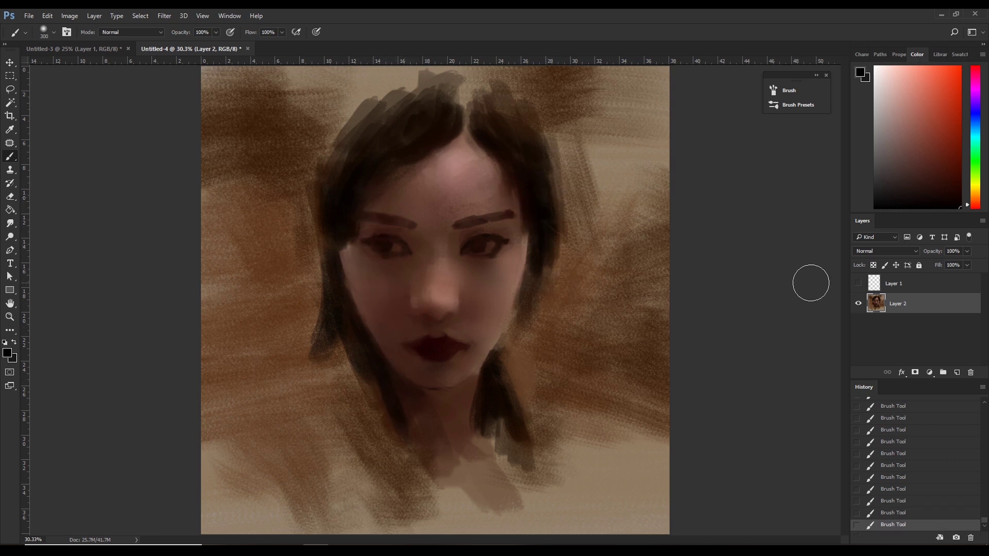
key("bracketleft")
left_click_drag(481, 365, 504, 353)
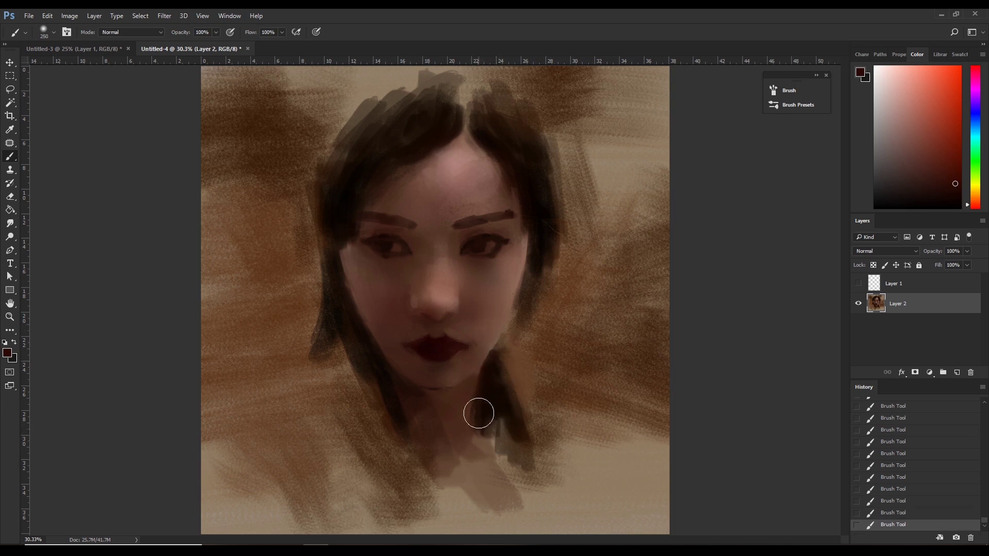
left_click_drag(478, 413, 484, 422)
Use the Mixer Brush to blend the skin near the brow and across the face.
left_click(58, 185)
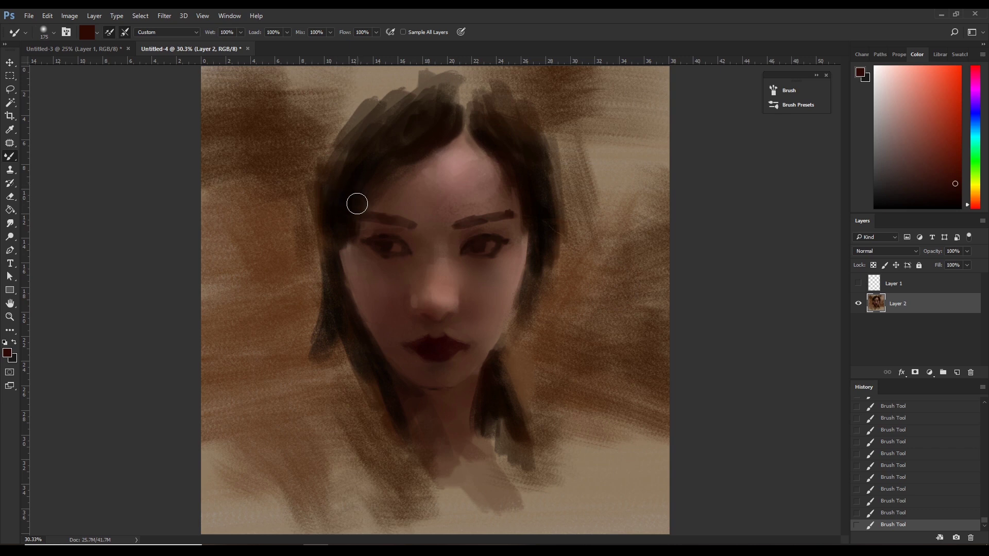
left_click_drag(357, 204, 375, 232)
left_click_drag(502, 229, 438, 217)
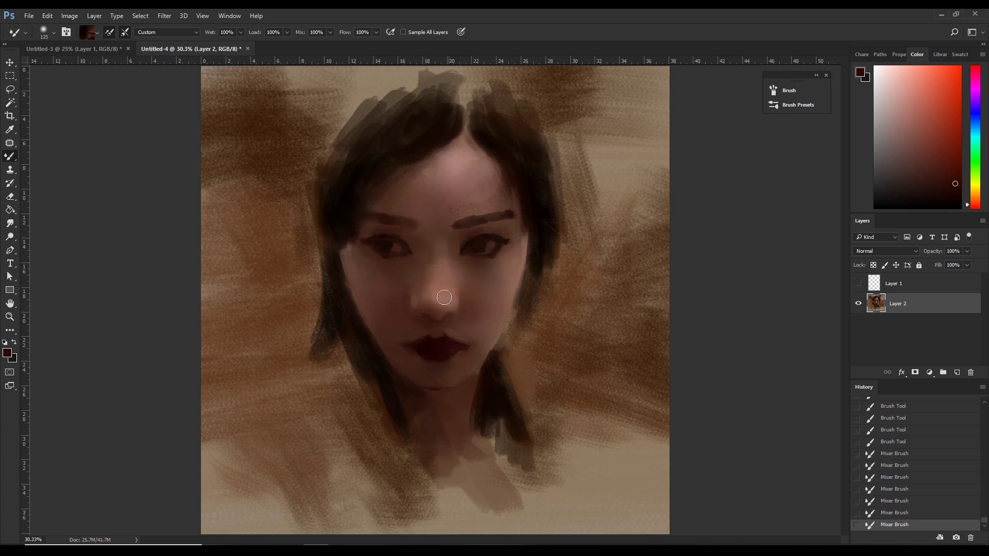
left_click(406, 225)
left_click(407, 229)
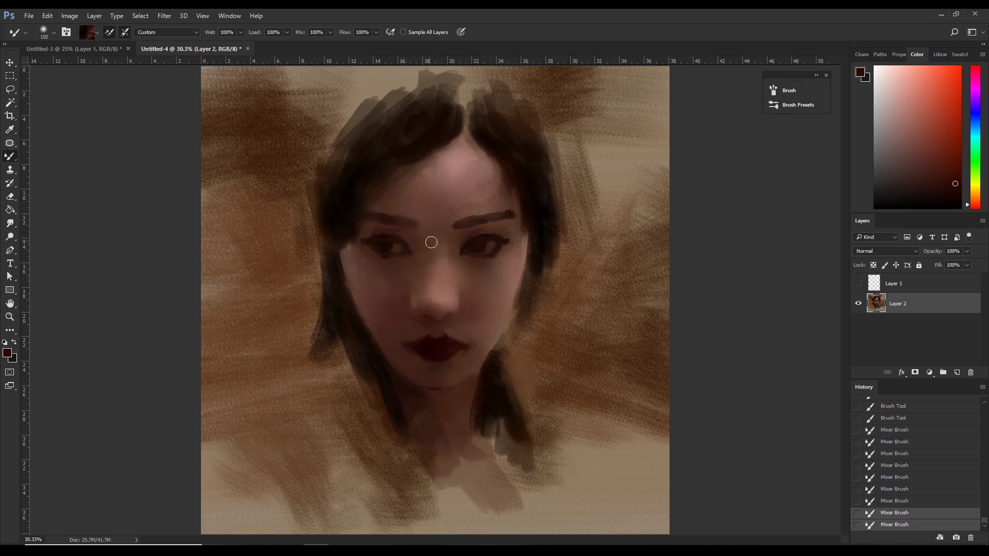
key("bracketright")
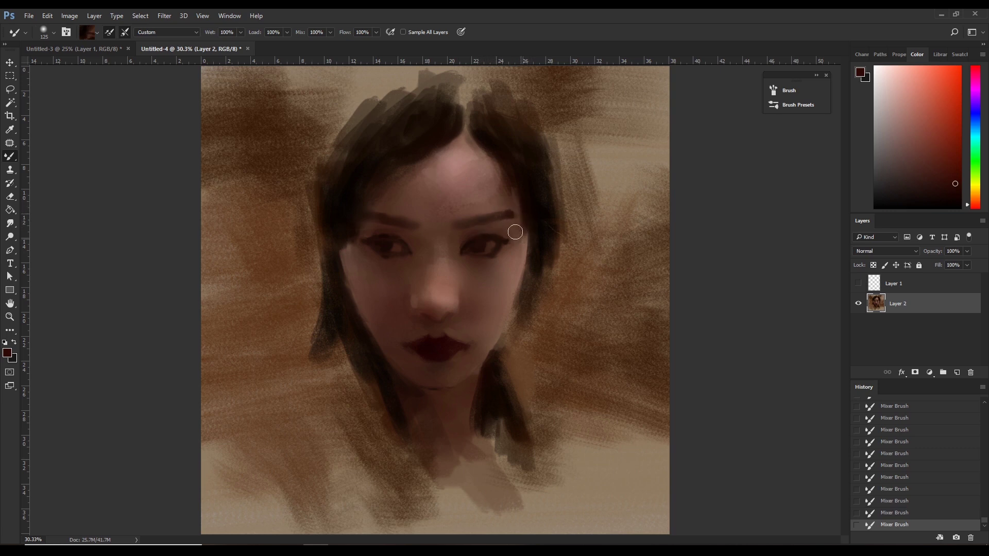
Blend the skin past the right eye corner and on the cheek, adjusting brush size.
left_click_drag(500, 229, 530, 227)
key("bracketright")
key("bracketright")
key("bracketleft")
left_click(372, 253)
key("bracketright")
key("bracketleft")
key("bracketright")
key("bracketleft")
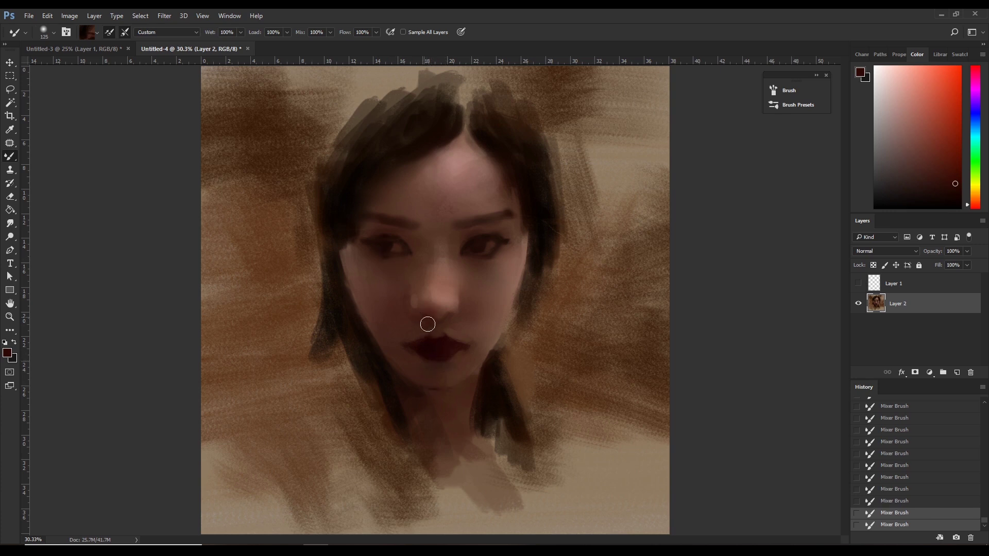
key("bracketright")
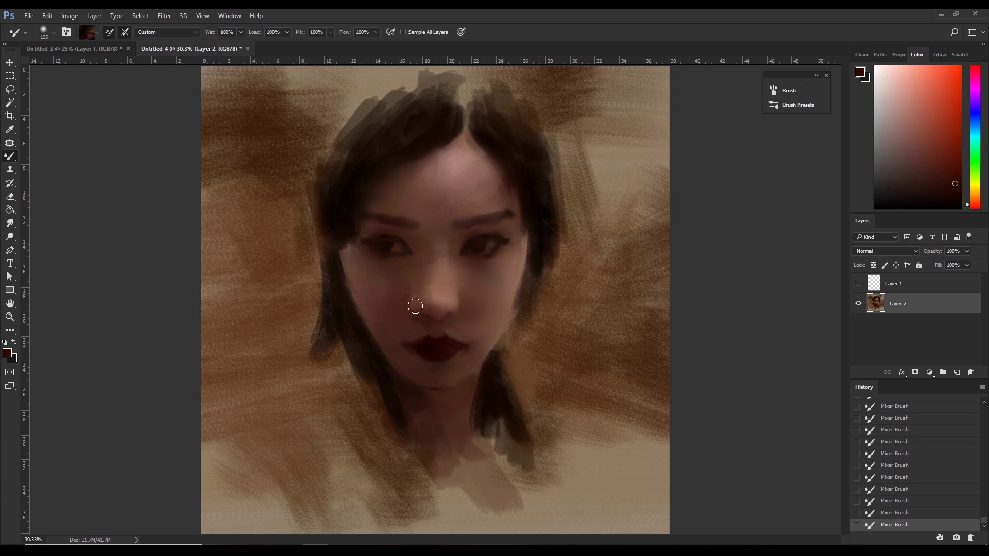
Blend around the right side of the nose, across the lips and down toward the chin.
left_click_drag(413, 289, 465, 286)
key("bracketright")
key("bracketleft")
key("bracketleft")
left_click_drag(435, 338, 486, 361)
mouse_move(432, 358)
left_mouse_down()
mouse_move(467, 359)
mouse_move(435, 360)
left_mouse_up()
key("bracketright")
key("bracketleft")
key("bracketleft")
key("bracketright")
Blend the neck area, resizing the Mixer Brush as needed.
mouse_move(443, 393)
left_mouse_down()
mouse_move(468, 397)
mouse_move(472, 379)
left_mouse_up()
key("bracketright")
key("bracketright")
key("bracketright")
key("bracketright")
key("bracketleft")
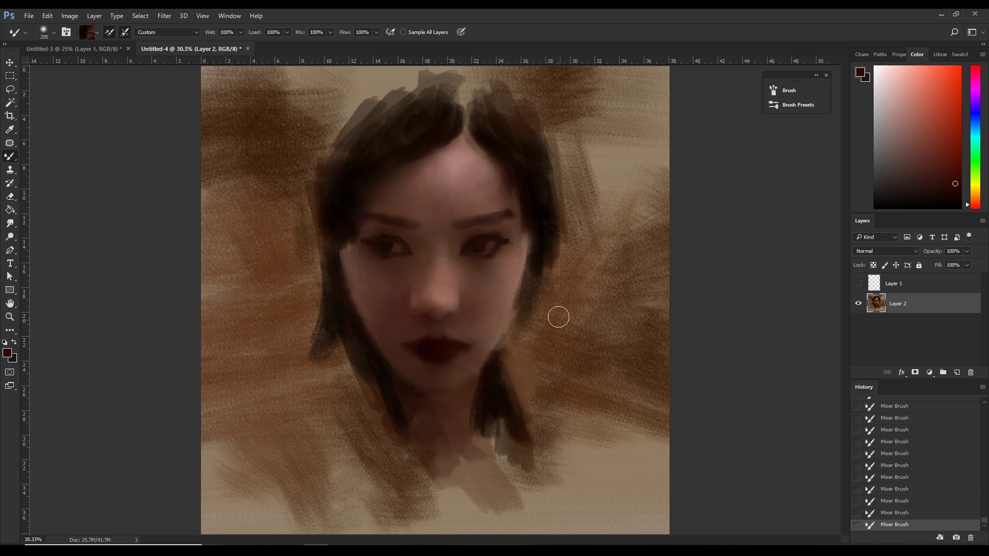
key("bracketleft")
key("bracketright")
key("bracketleft")
key("bracketleft")
key("bracketleft")
key("bracketright")
key("bracketleft")
Check the last blend with undo/redo and save the painting as Untitled-4.psd.
key("ctrl+z")
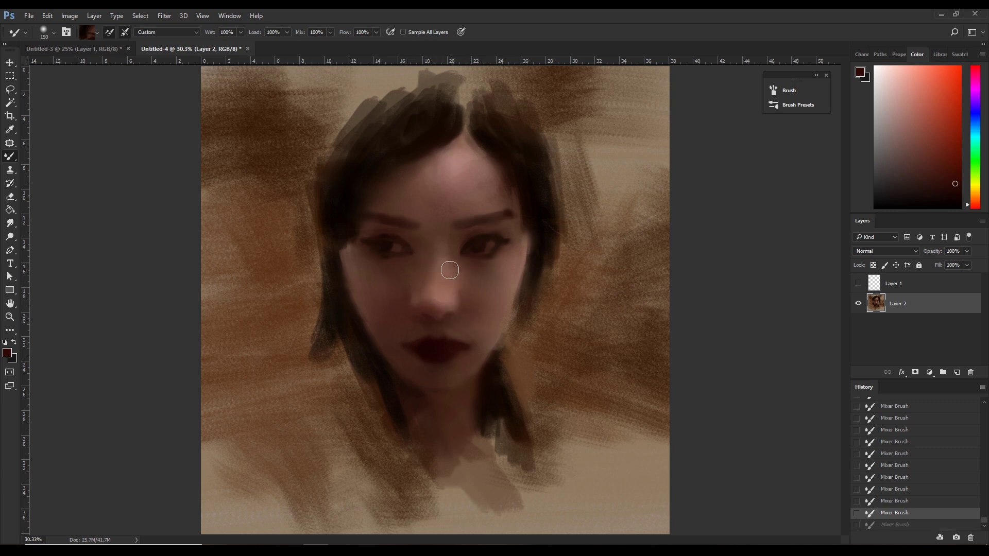
key("ctrl+z")
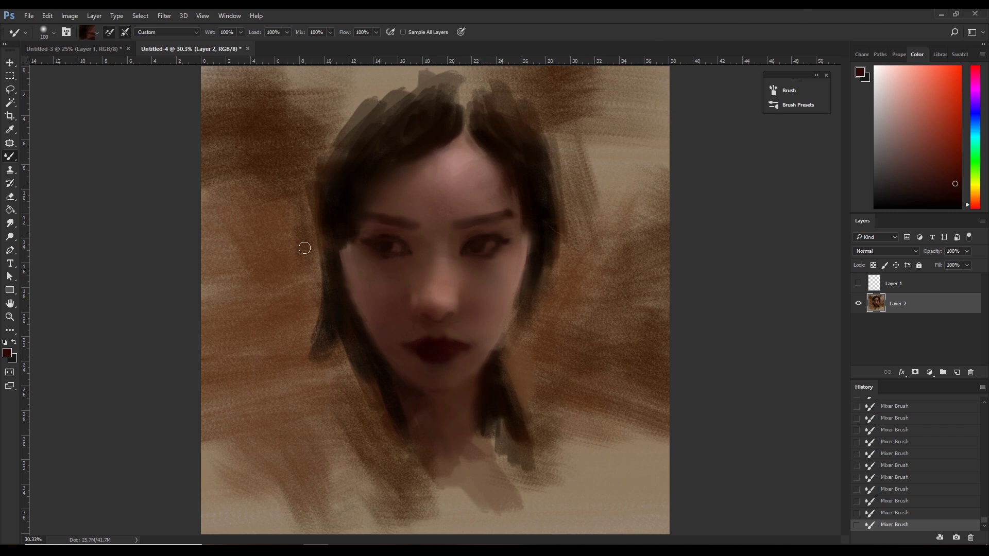
key("ctrl+s")
Return to the normal Brush, delete the empty Layer 1, and zoom in on the face.
key("shift+b")
left_click(896, 284)
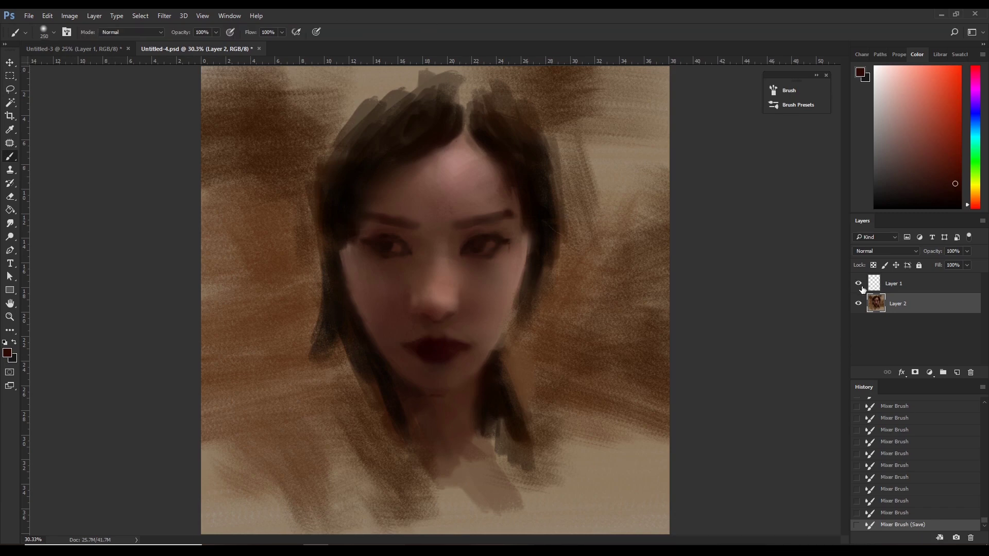
key("Delete")
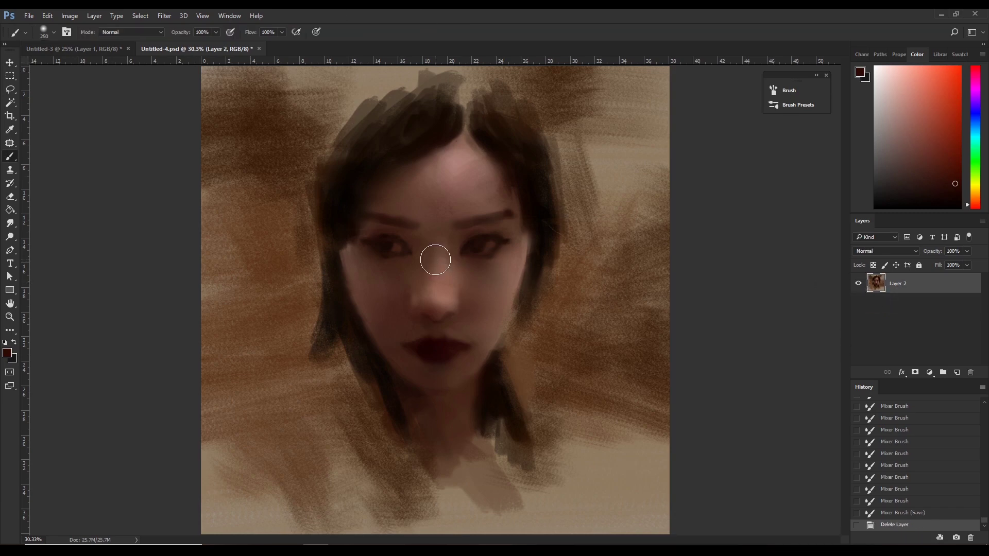
scroll(435, 259, "up", 2)
scroll(563, 282, "up", 1)
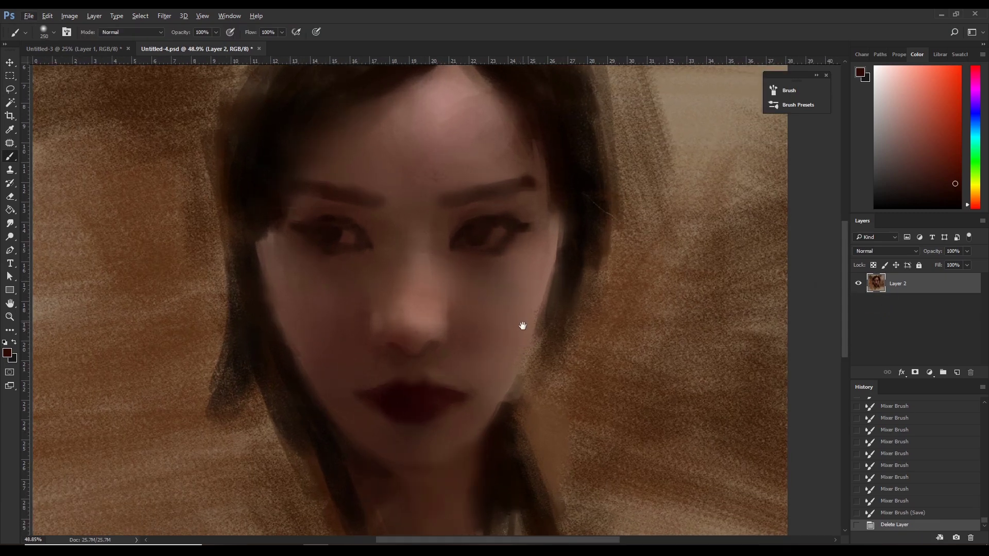
left_click_drag(523, 326, 536, 331)
scroll(541, 326, "down", 1)
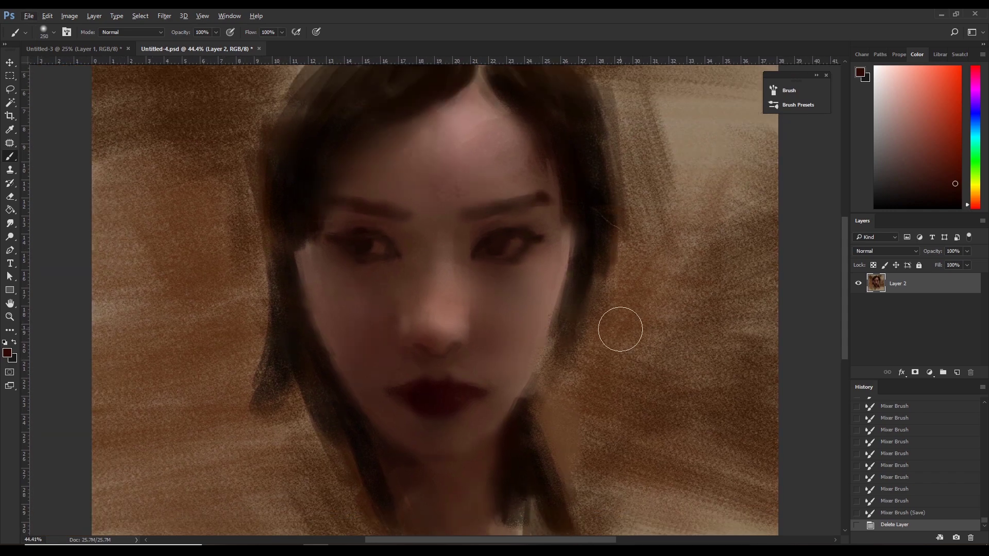
left_click(54, 33)
Choose the 91 px brush preset and shrink it for fine eye work.
left_click(105, 132)
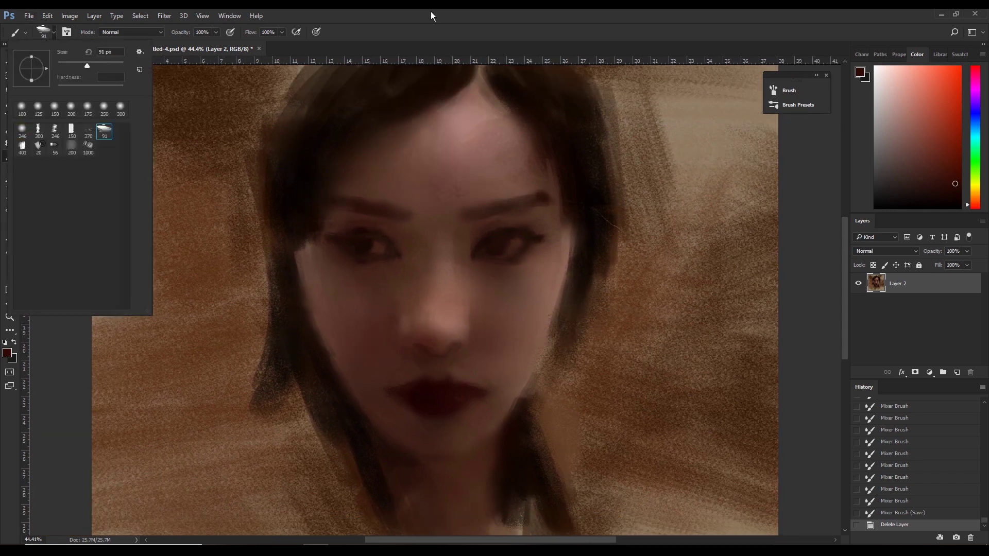
key("Return")
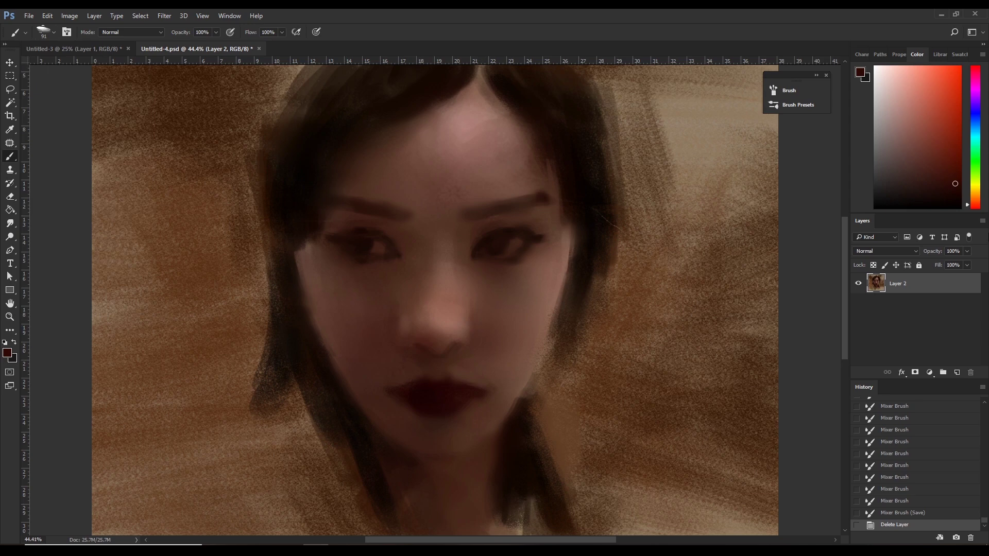
key("bracketleft")
key("bracketleft")
key("bracketleft")
left_click_drag(536, 327, 576, 345)
left_click(897, 513)
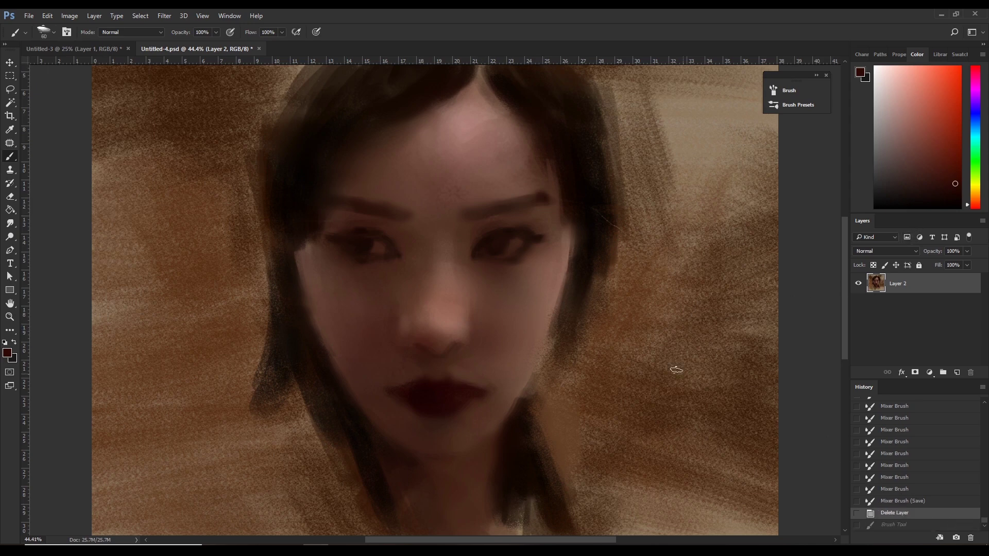
key("bracketleft")
Sample a skin tone from the face and dab it in near the eye.
key("i")
left_click(427, 286)
key("b")
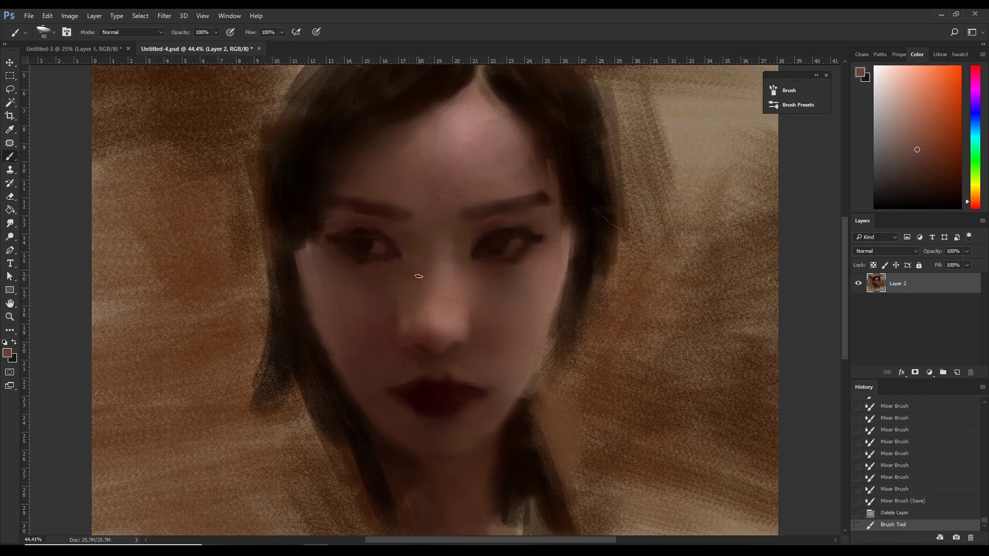
key("bracketright")
key("ctrl+z")
left_click(419, 273, "alt")
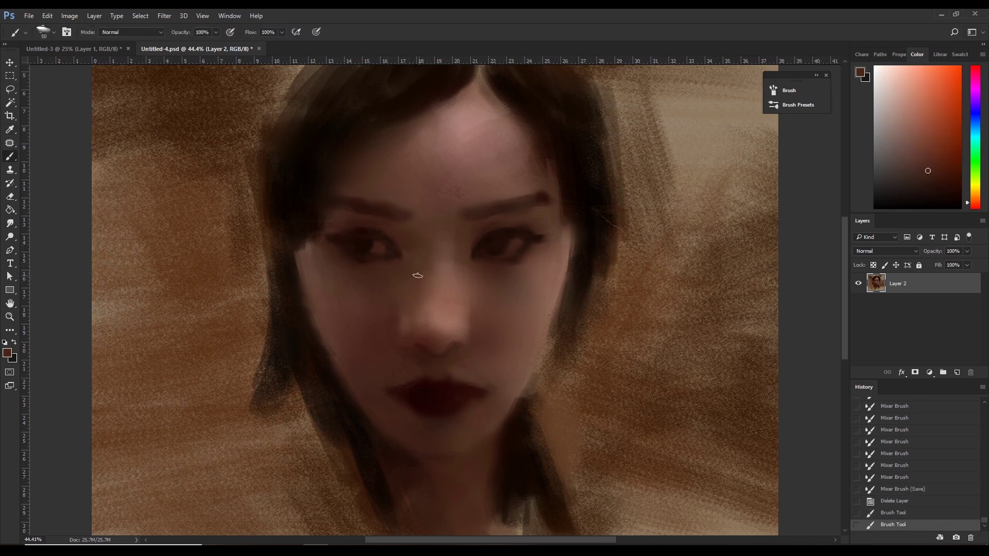
Pick a near-black colour and paint small details around the eye.
key("i")
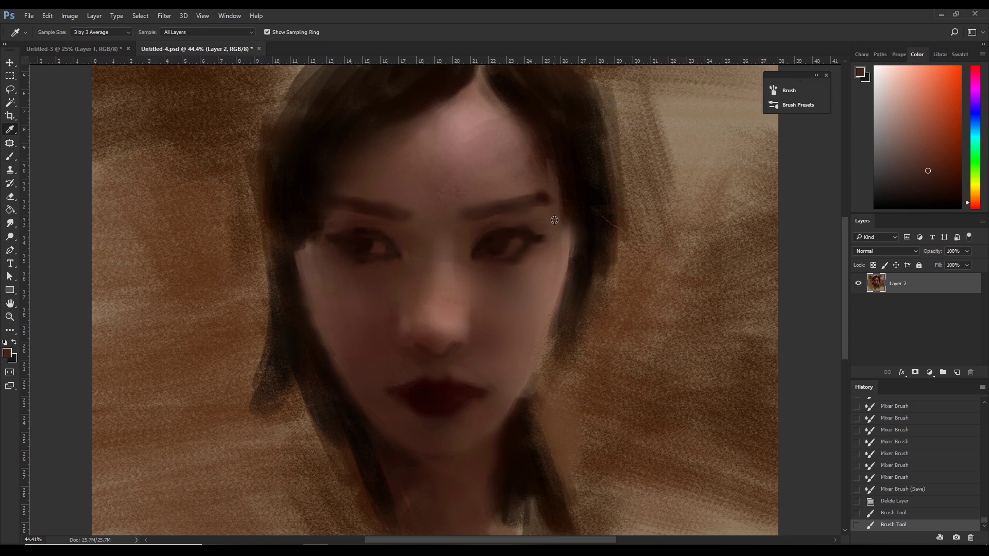
left_click(303, 195)
left_click_drag(948, 201, 964, 199)
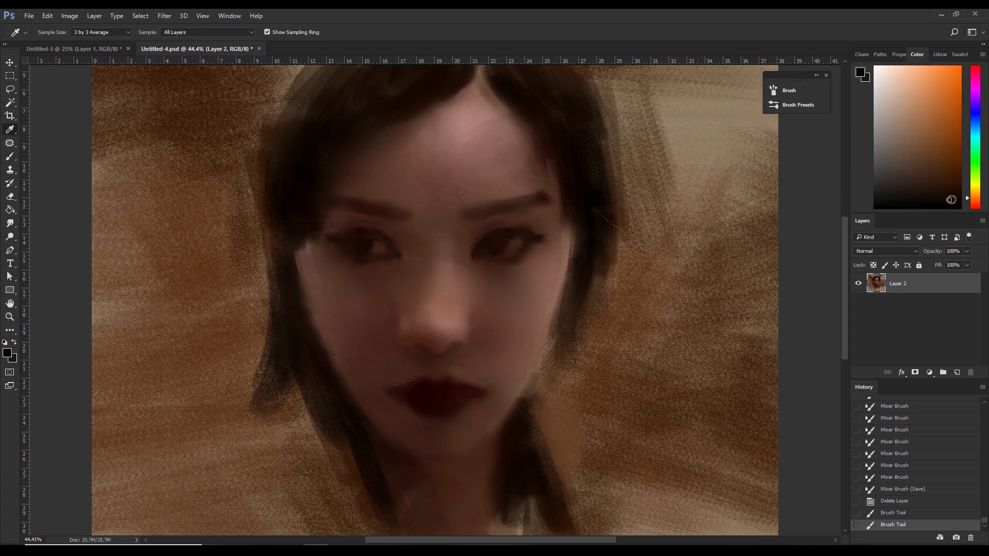
key("b")
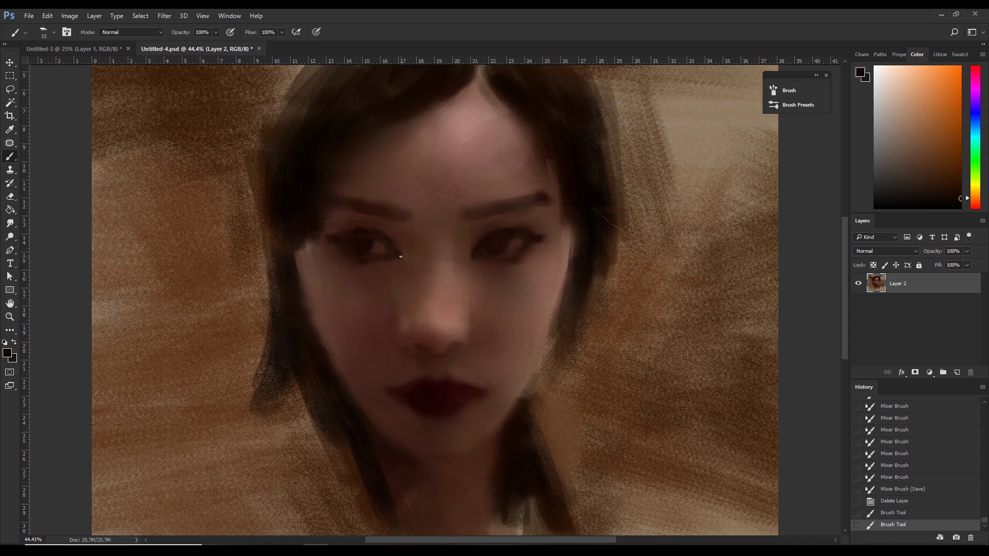
left_click(401, 260)
left_click(399, 255)
left_click(408, 276)
Sample redder dark tones near the eye and paint a stroke by the left eye.
left_click(407, 263)
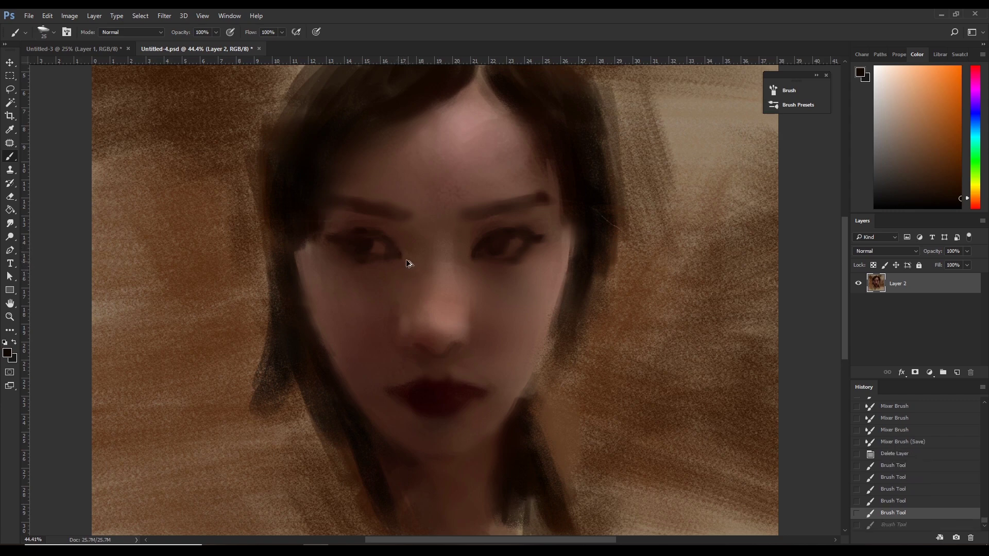
left_click(393, 243)
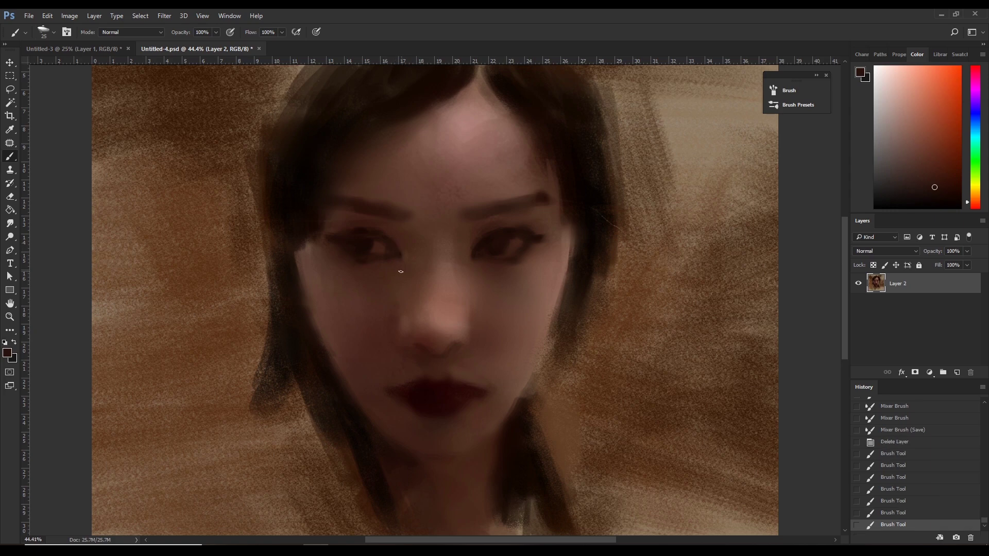
key("bracketright")
left_click(403, 260, "alt")
mouse_move(367, 230)
left_mouse_down()
mouse_move(382, 243)
mouse_move(361, 238)
mouse_move(393, 257)
mouse_move(365, 231)
mouse_move(381, 241)
left_mouse_up()
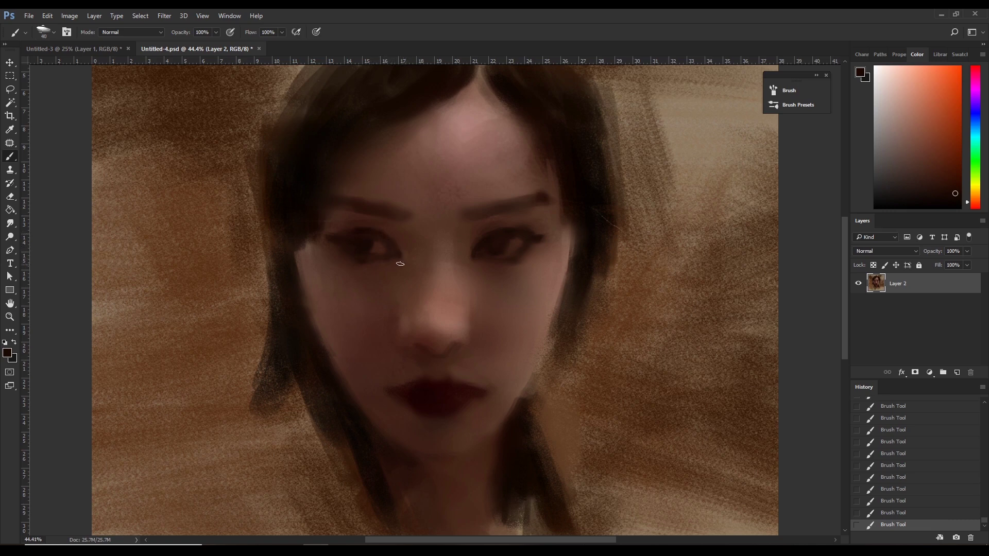
Sample light, dark and reddish skin tones from the face and blend them around the left eye with a slightly larger brush.
left_click(392, 231, "alt")
left_click(356, 235, "alt")
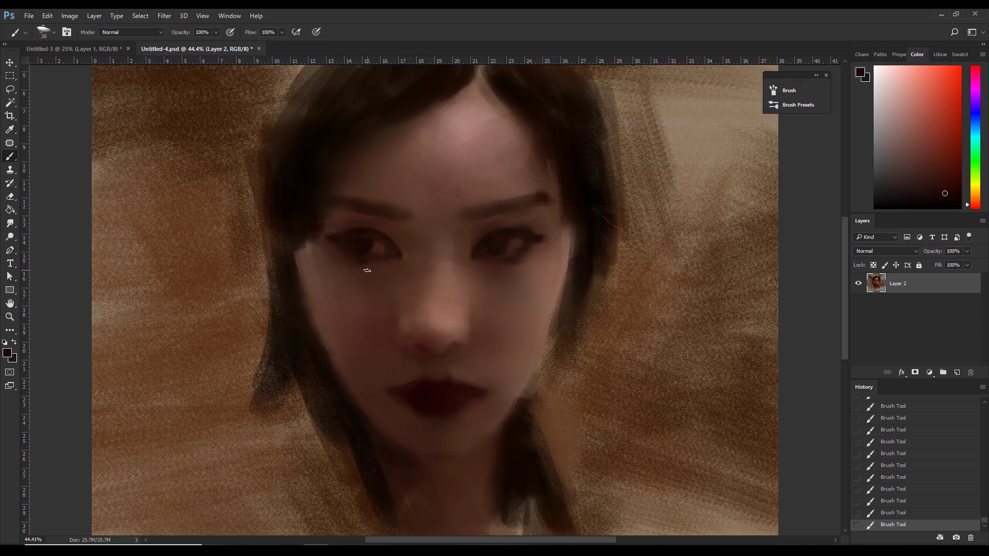
left_click(325, 247, "alt")
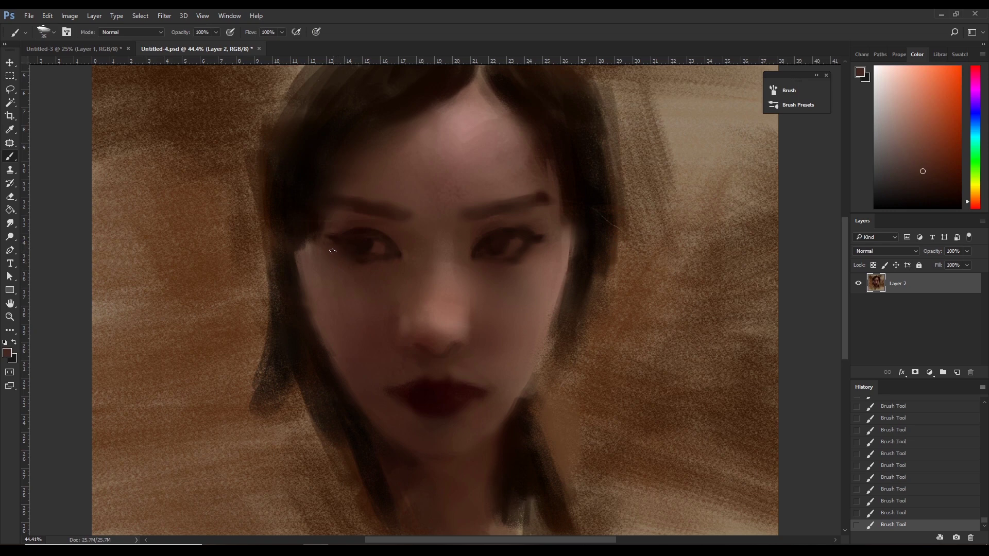
left_click(329, 231, "alt")
left_click(348, 241, "alt")
key("bracketright")
left_click(368, 245, "alt")
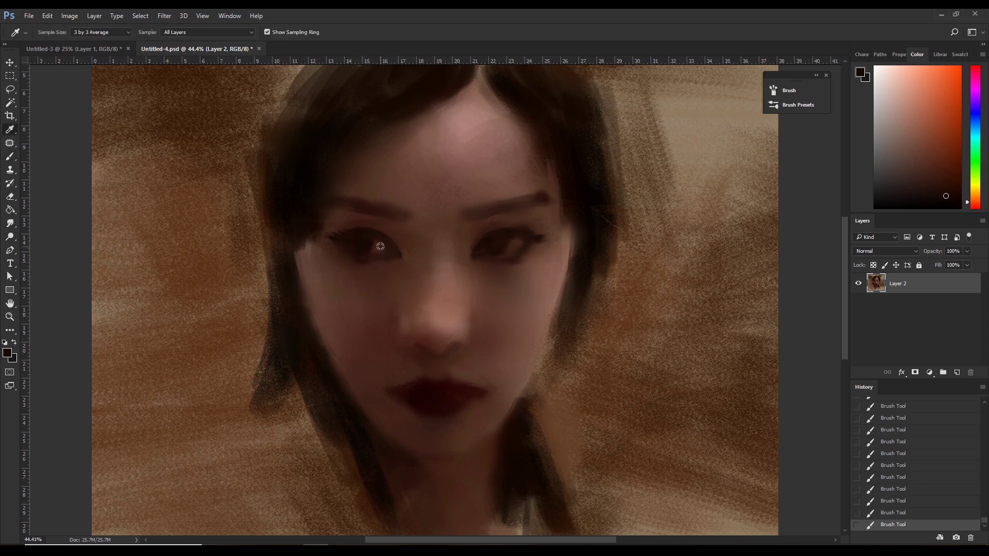
Undo and repaint the small stroke beside the left eye using tones sampled from the face.
left_click(394, 261, "alt")
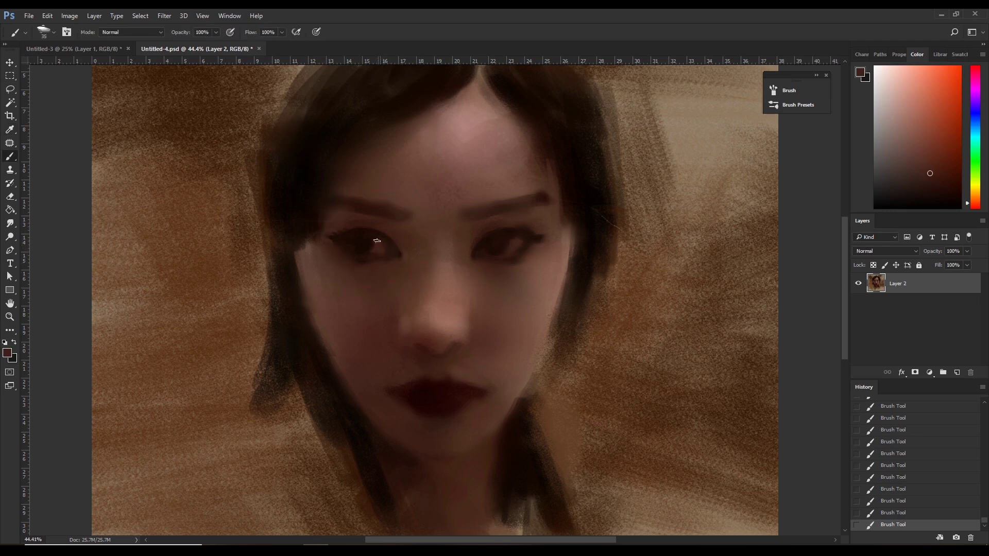
key("ctrl+z")
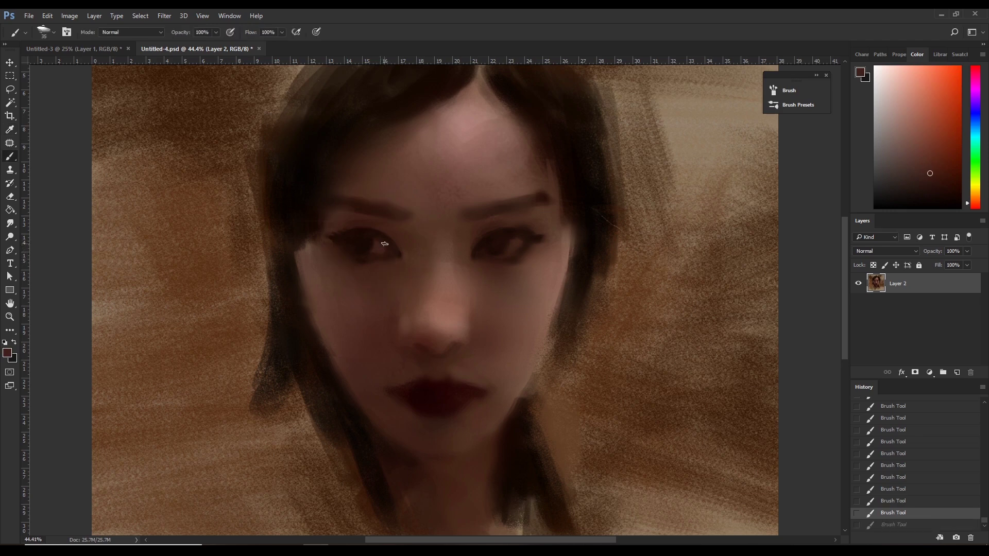
left_click_drag(385, 244, 391, 256)
key("bracketright")
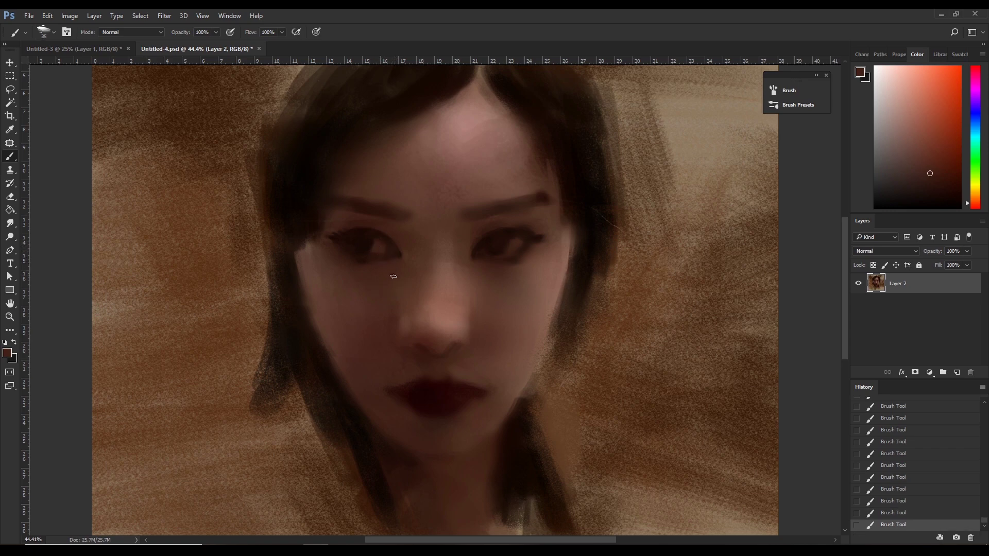
left_click(390, 260, "alt")
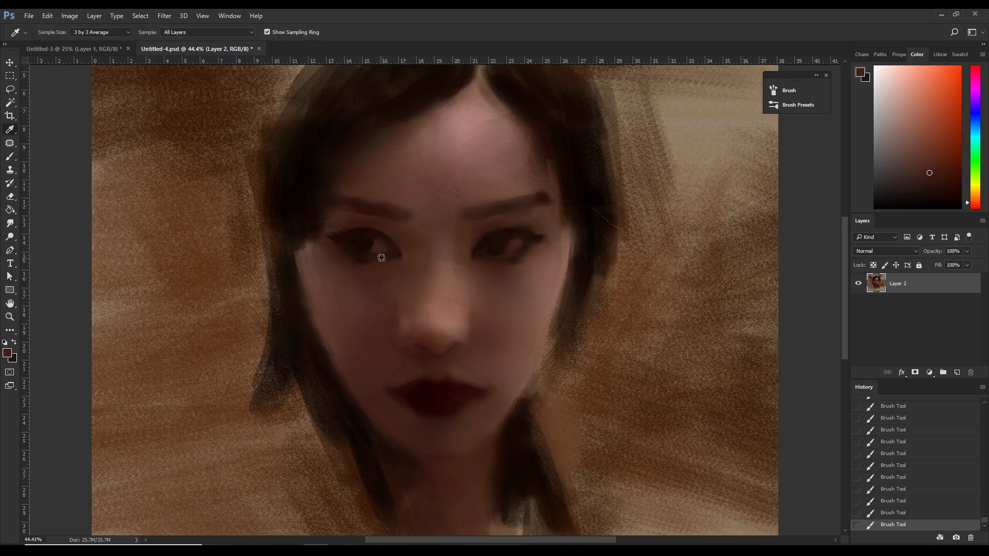
left_click(380, 251, "alt")
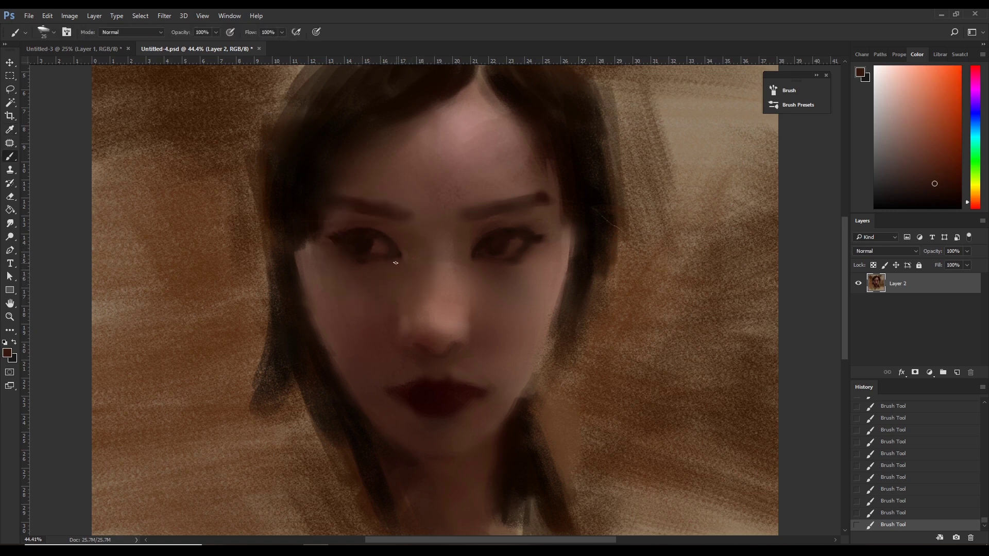
key("ctrl+z")
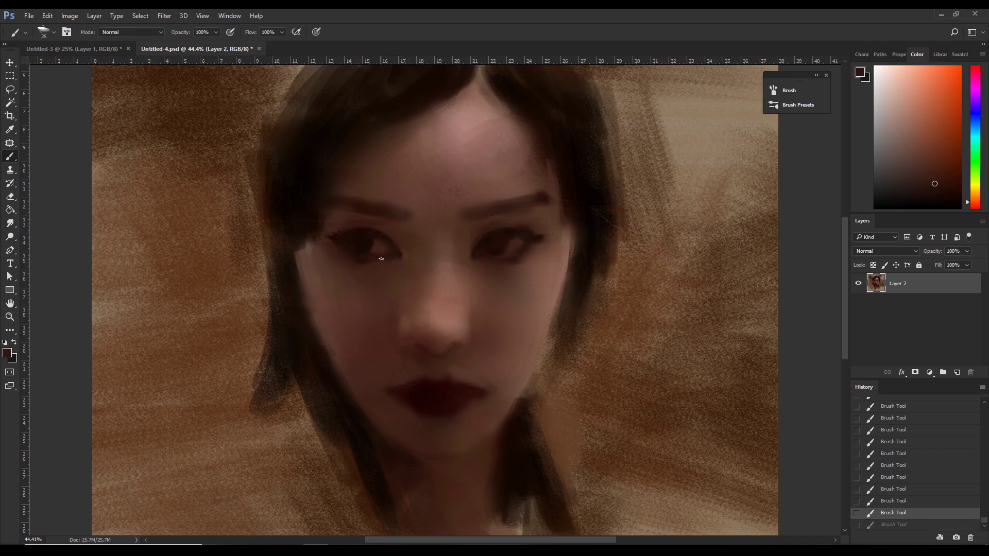
left_click_drag(381, 259, 401, 285)
Blend lighter and darker skin tones into the cheek next to the nose.
left_click(394, 263, "alt")
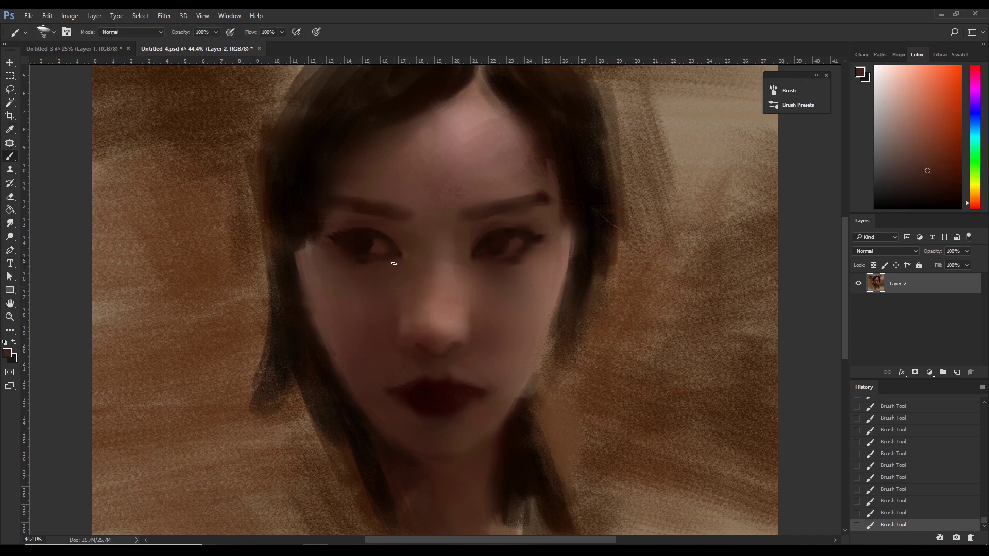
mouse_move(393, 275)
left_mouse_down()
mouse_move(391, 256)
mouse_move(404, 283)
left_mouse_up()
left_click(379, 269, "alt")
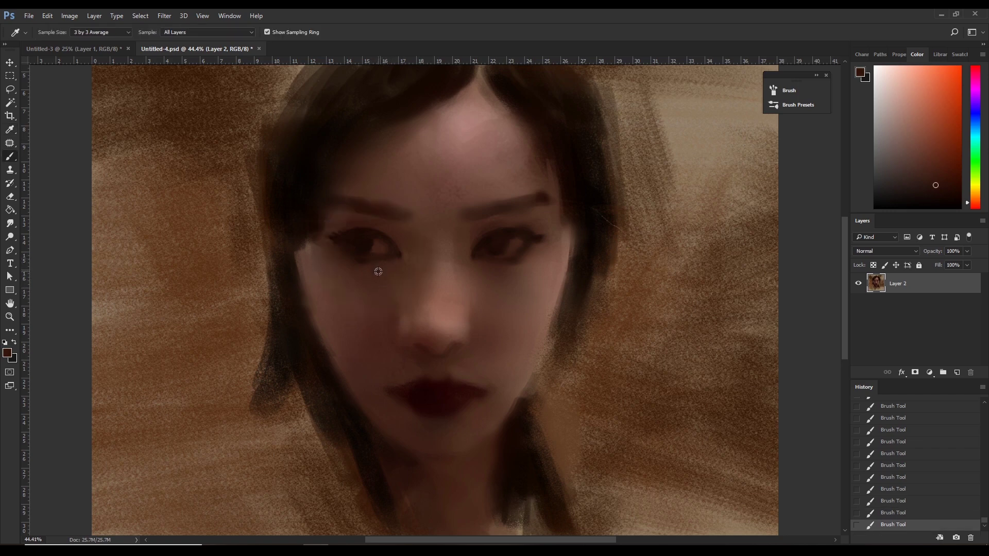
left_click(367, 262, "alt")
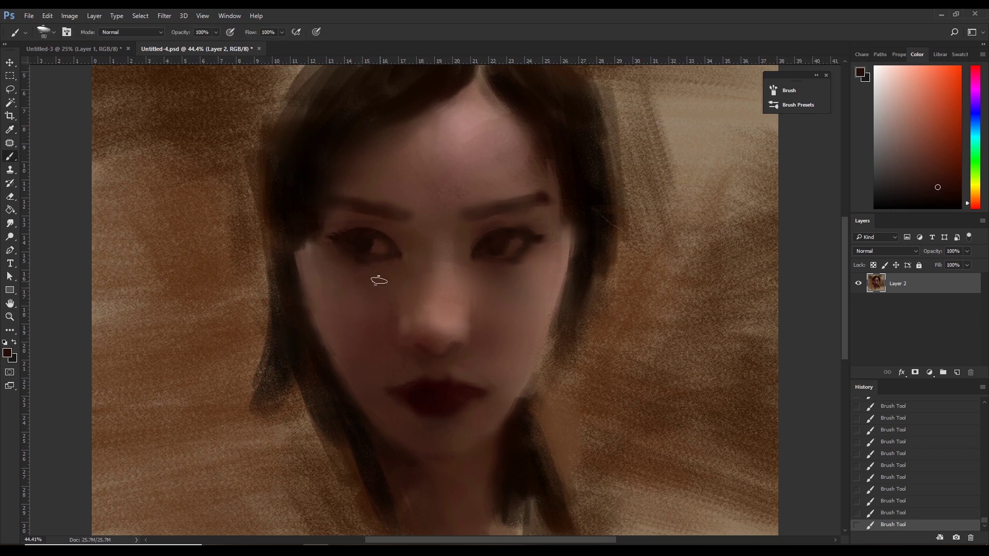
left_click(356, 271, "alt")
key("bracketleft")
left_click(344, 260)
key("bracketright")
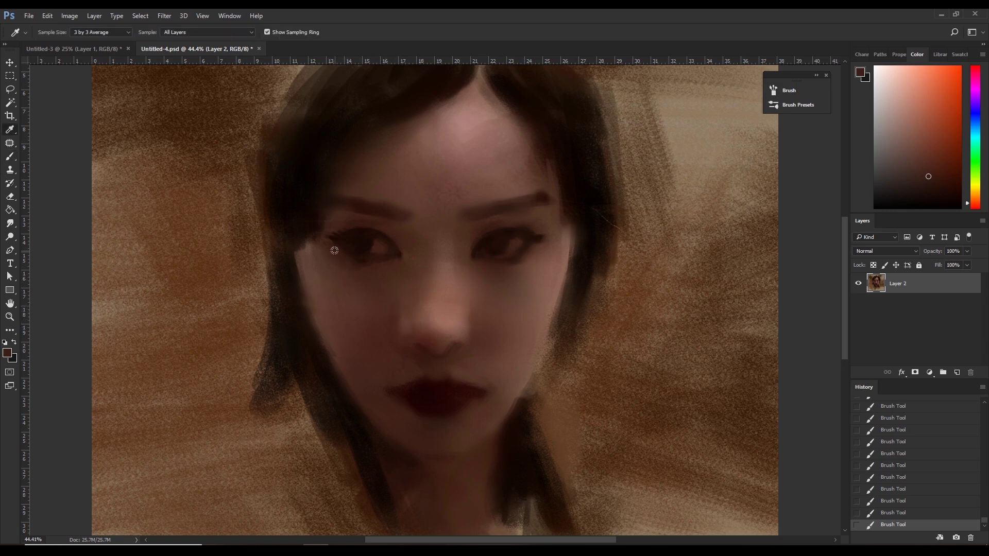
left_click(331, 246, "alt")
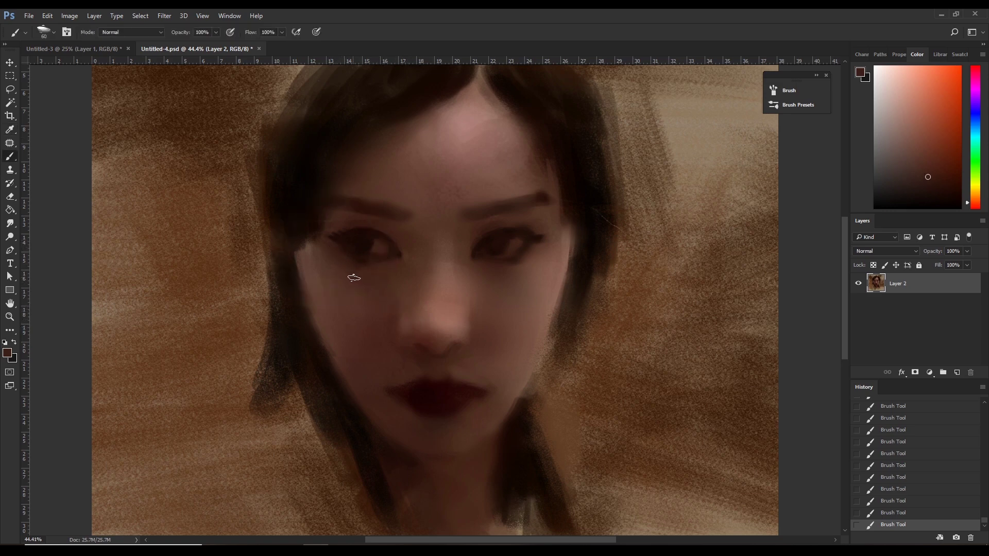
Darken the inner corner of the left eye with a smaller brush and dark red-brown tones.
key("bracketleft")
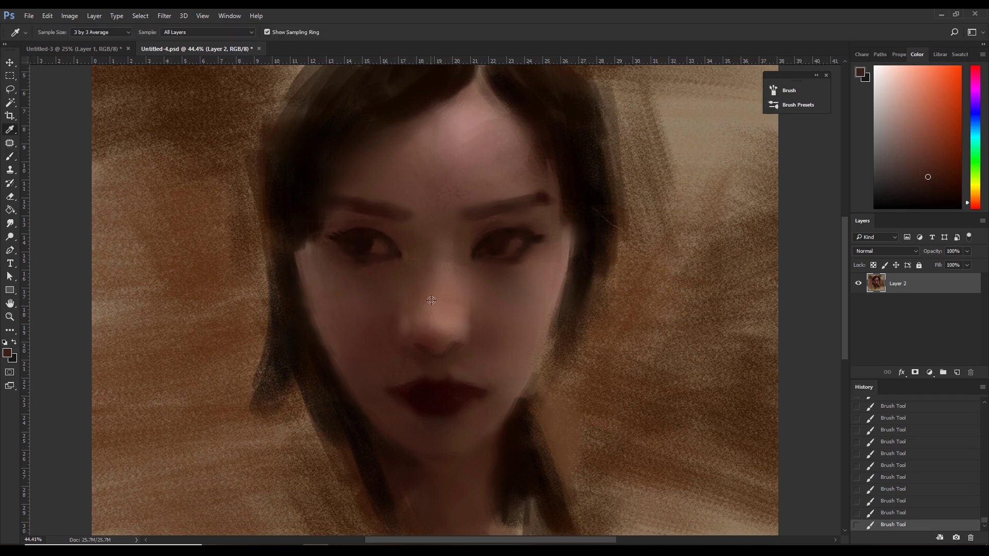
left_click(397, 284, "alt")
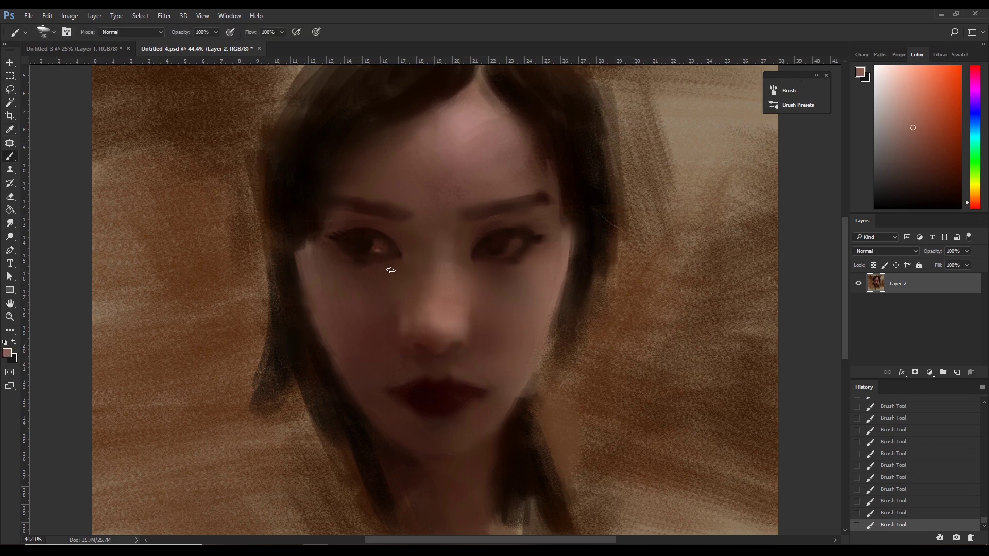
left_click_drag(375, 248, 386, 256)
key("ctrl+z")
left_click_drag(380, 251, 395, 268)
left_click(379, 246, "alt")
left_click(372, 245, "alt")
left_click(364, 239, "alt")
left_click(361, 241, "alt")
Dab darker, redder paint above the left eye, undoing stray strokes.
left_click(381, 214, "alt")
key("ctrl+alt+z")
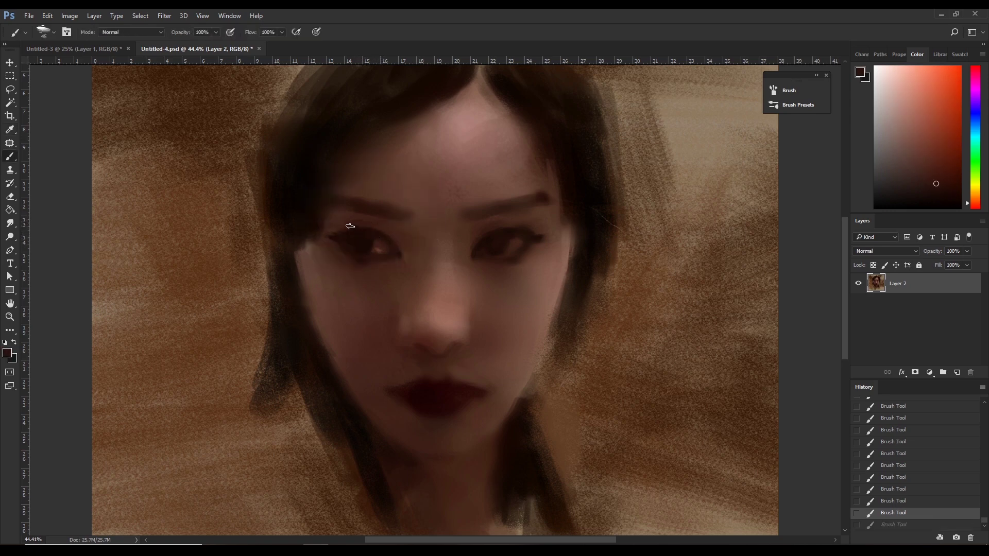
left_click(350, 226)
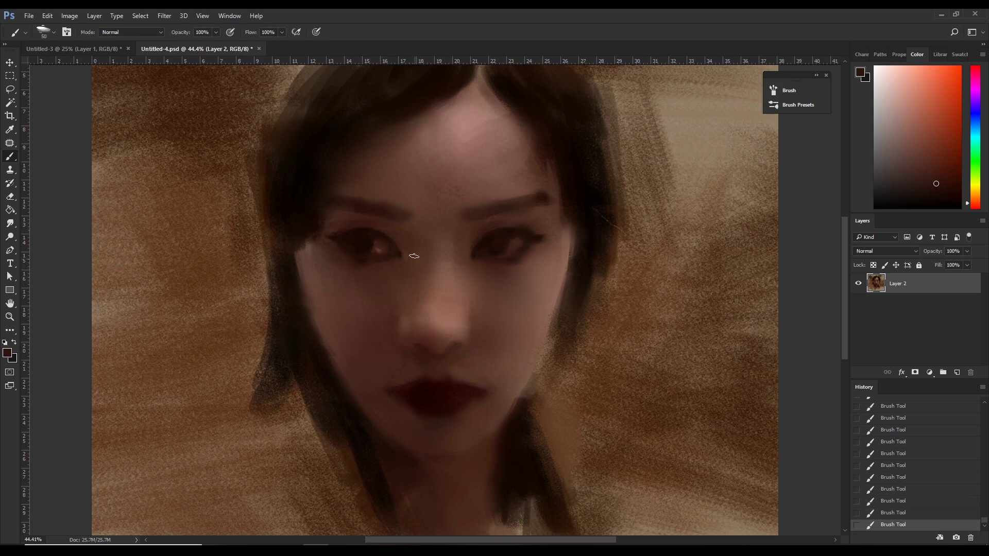
left_click(348, 212, "alt")
left_click(384, 232, "alt")
key("bracketright")
key("bracketright")
left_click(329, 231, "alt")
key("ctrl+alt+z")
Add dark dabs around the left eye and light skin tone on the eyelid.
left_click(314, 229, "alt")
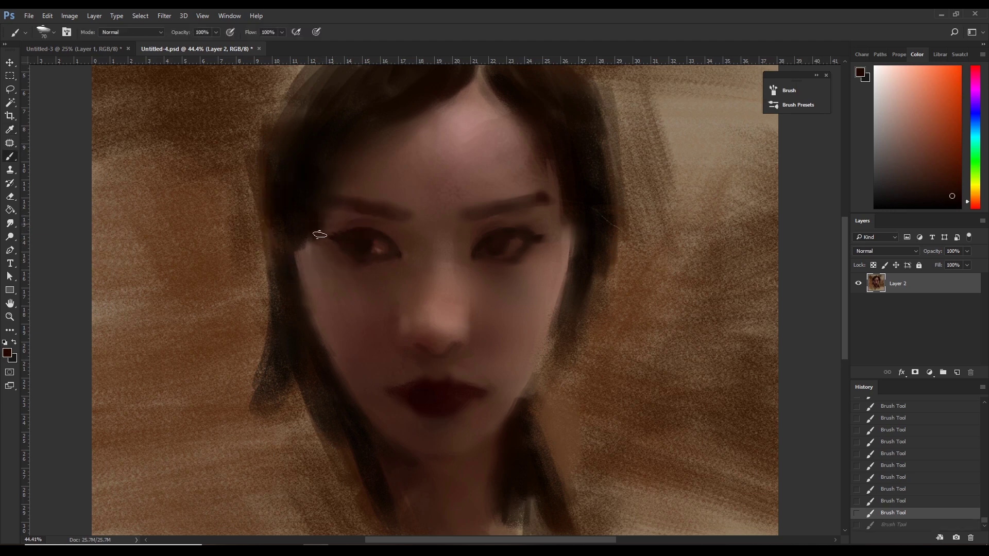
left_click(332, 261)
left_click(329, 224)
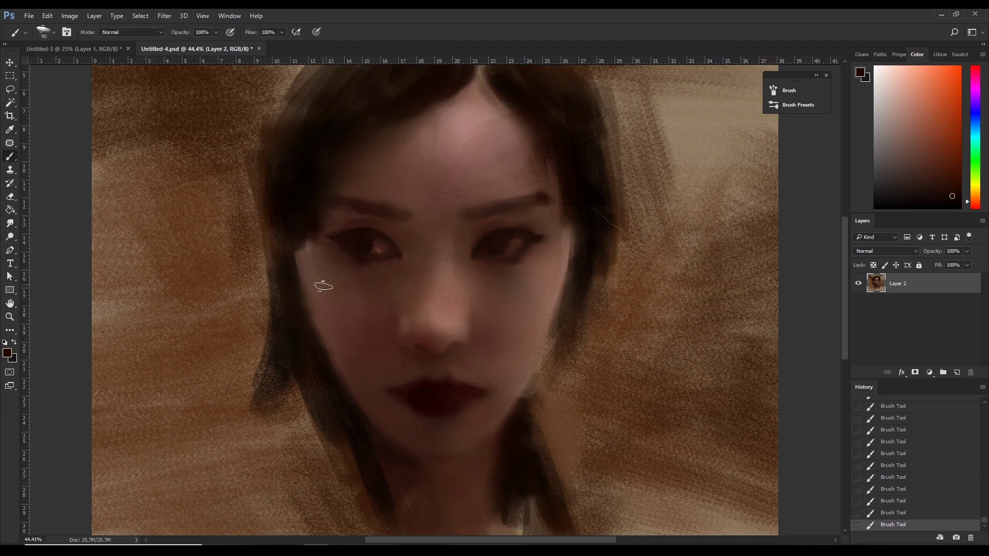
left_click(354, 222, "alt")
left_click(340, 222)
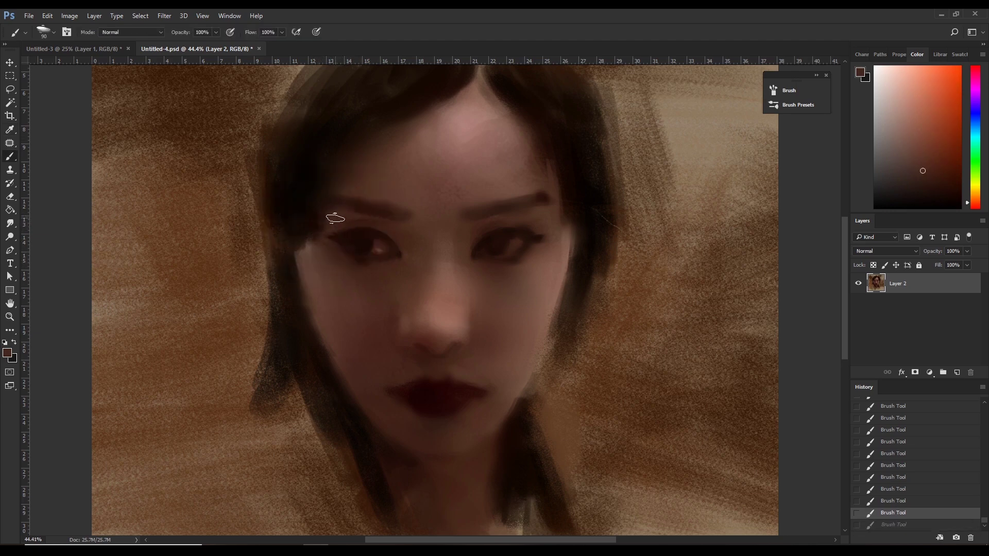
key("bracketleft")
key("bracketleft")
key("bracketleft")
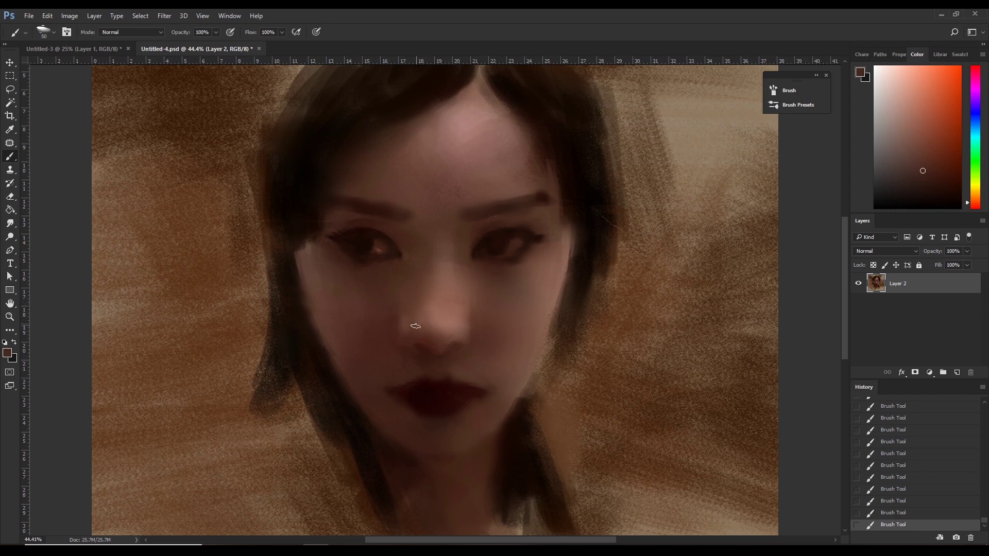
Repaint a stroke down the nose and shade it with soft strokes.
left_click(346, 258, "alt")
key("bracketright")
key("bracketright")
key("bracketright")
key("ctrl+z")
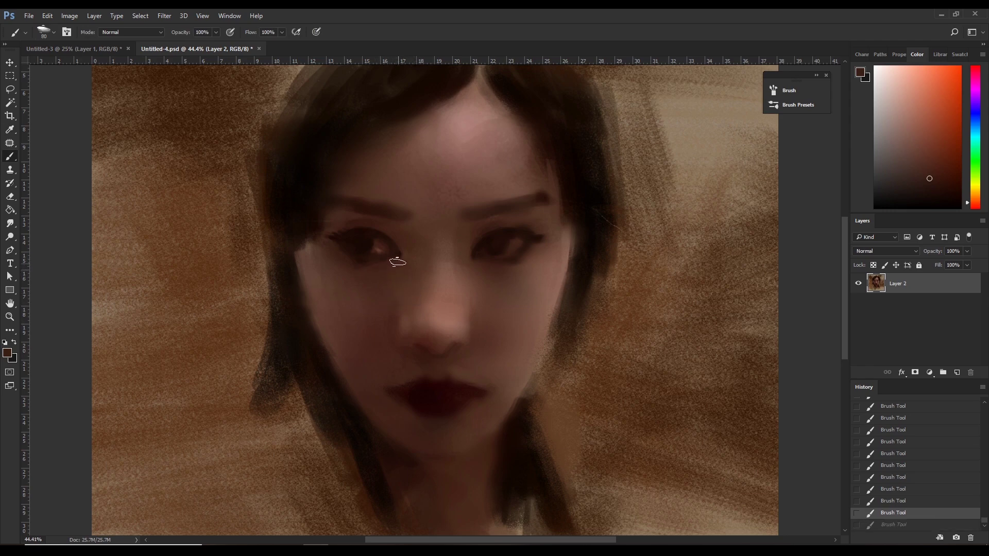
left_click_drag(382, 276, 423, 307)
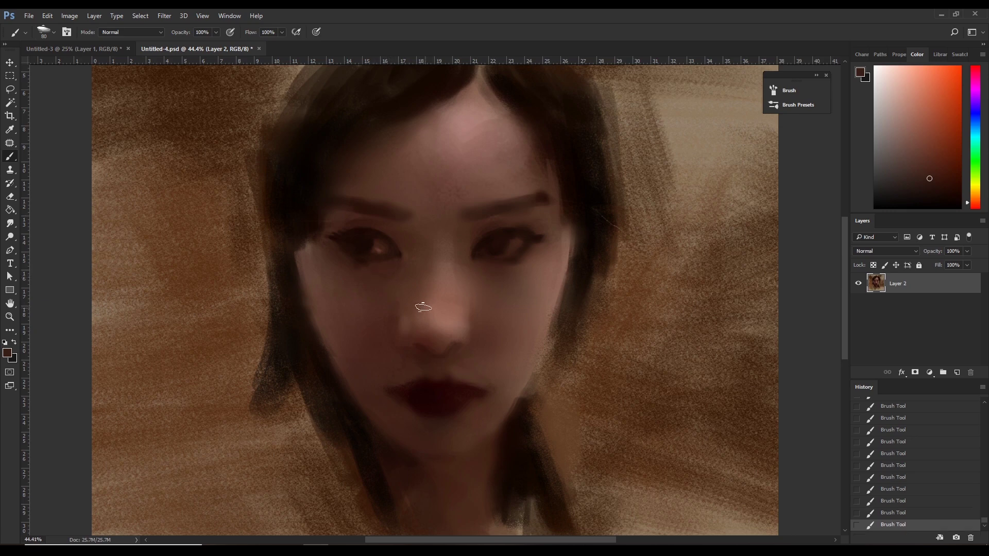
key("bracketleft")
left_click(405, 272, "alt")
mouse_move(413, 294)
left_mouse_down()
mouse_move(402, 272)
mouse_move(387, 292)
left_mouse_up()
Blend subtle resampled skin tones over the nose and pick a darker tone from the left eye.
left_click(390, 280, "alt")
key("bracketright")
key("bracketright")
left_click(359, 294, "alt")
mouse_move(410, 339)
left_mouse_down()
mouse_move(386, 325)
mouse_move(394, 316)
left_mouse_up()
left_click(364, 240, "alt")
key("bracketright")
key("bracketright")
key("bracketleft")
key("bracketleft")
key("bracketright")
key("bracketright")
left_click(393, 222, "alt")
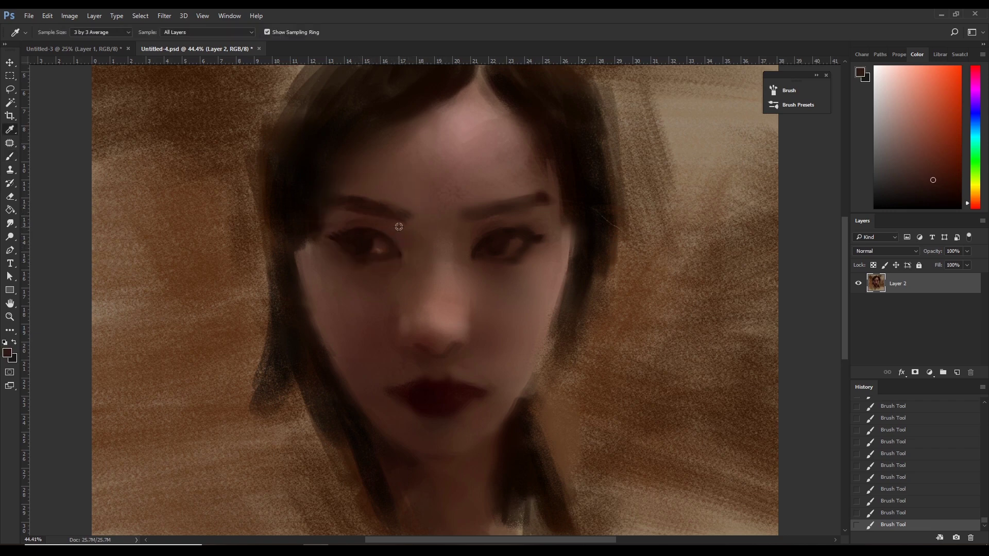
Add subtle skin-tone dabs from the left eye's outer corner toward the temple, enlarging the brush.
left_click(398, 227, "alt")
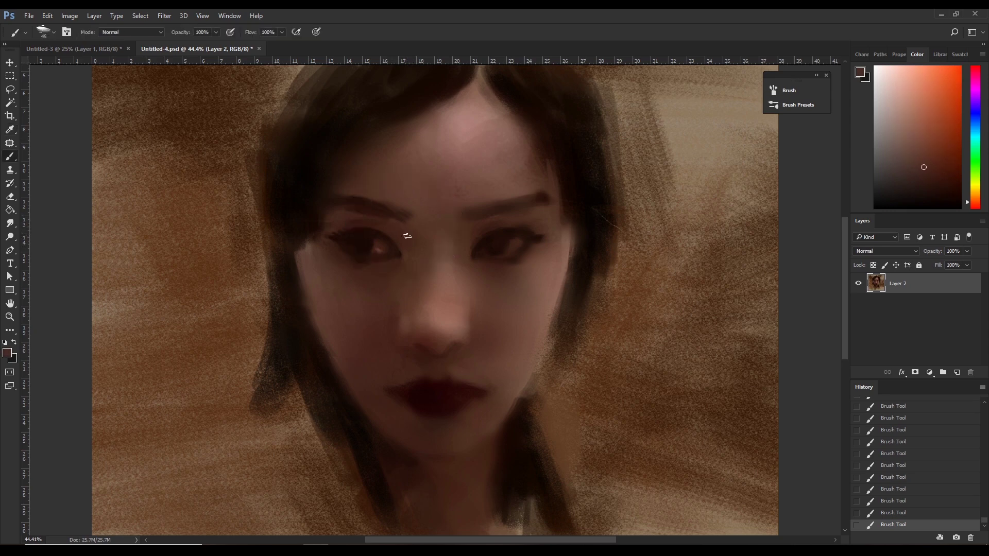
left_click_drag(396, 229, 426, 266)
key("bracketright")
key("bracketright")
key("bracketright")
left_click(388, 219, "alt")
key("bracketright")
key("bracketright")
left_click(327, 266, "alt")
key("bracketright")
key("bracketright")
Sample new colours from the painting with the Eyedropper (I) and return to the Brush (B).
left_click(397, 347, "alt")
key("bracketleft")
key("bracketleft")
key("bracketleft")
key("bracketleft")
key("i")
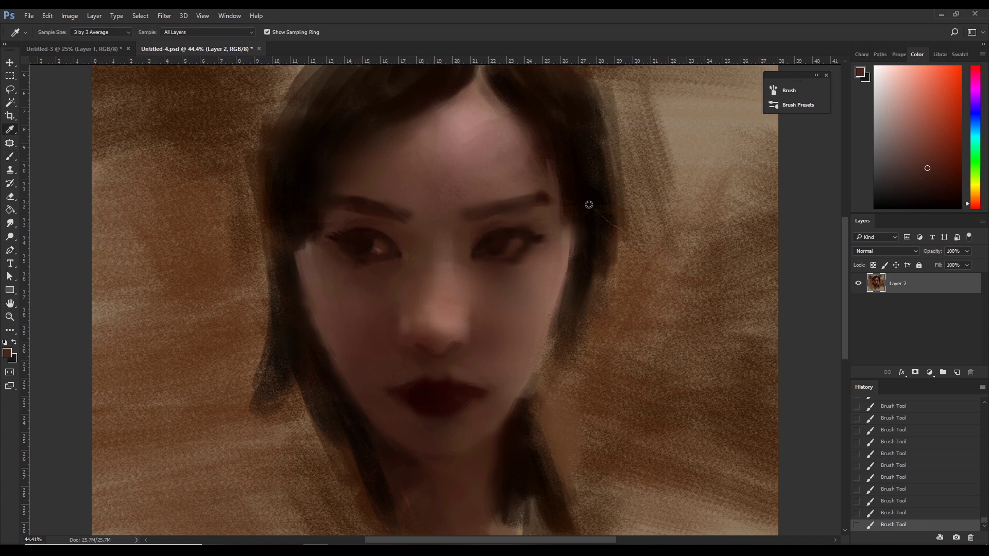
left_click(524, 217)
key("b")
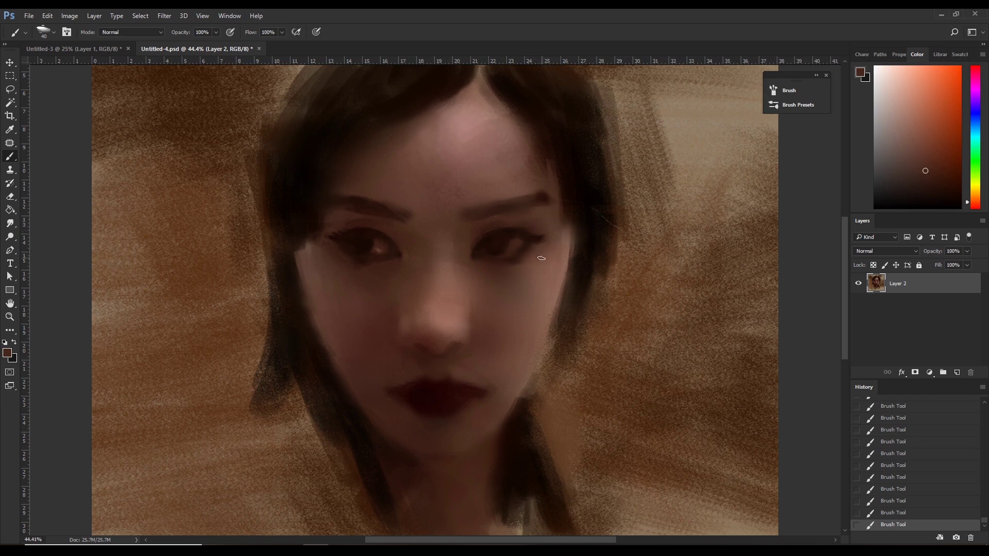
Sample darker and lighter skin tones from around the right eye.
left_click(528, 236, "alt")
left_click(472, 240, "alt")
left_click(459, 274, "alt")
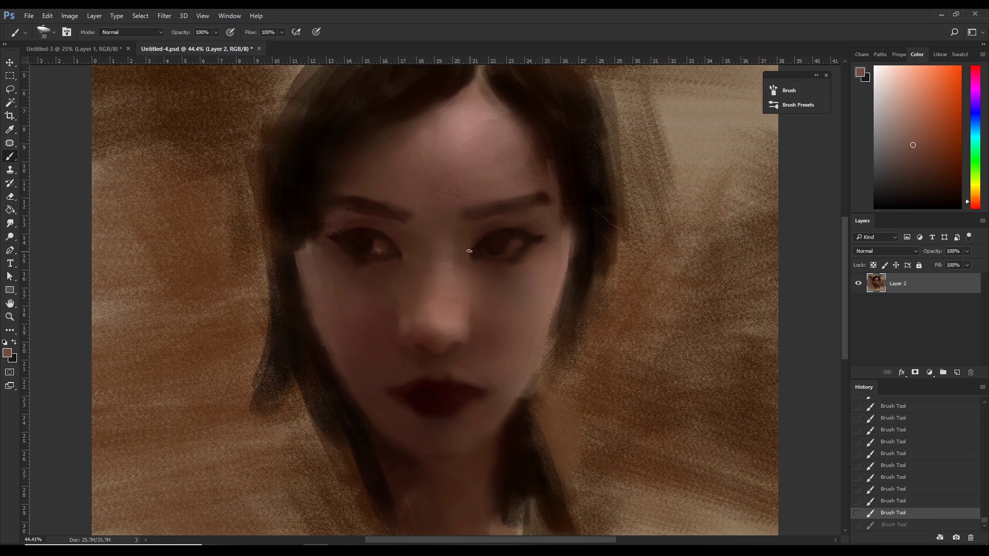
left_click(480, 289, "alt")
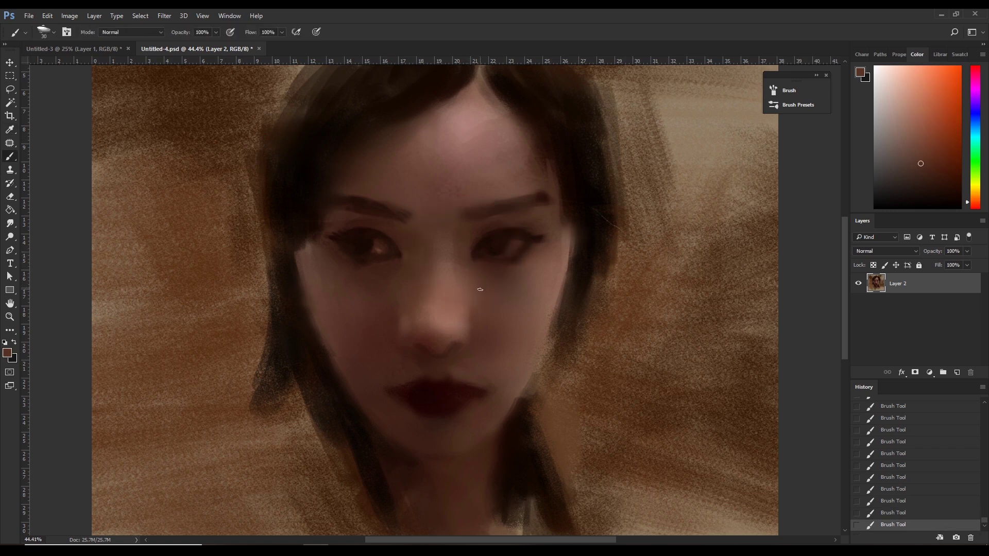
left_click(476, 238, "alt")
left_click(474, 237, "alt")
left_click(485, 238, "alt")
left_click(494, 259, "alt")
Paint small dark marks and strokes around the right eye with sampled browns.
key("i")
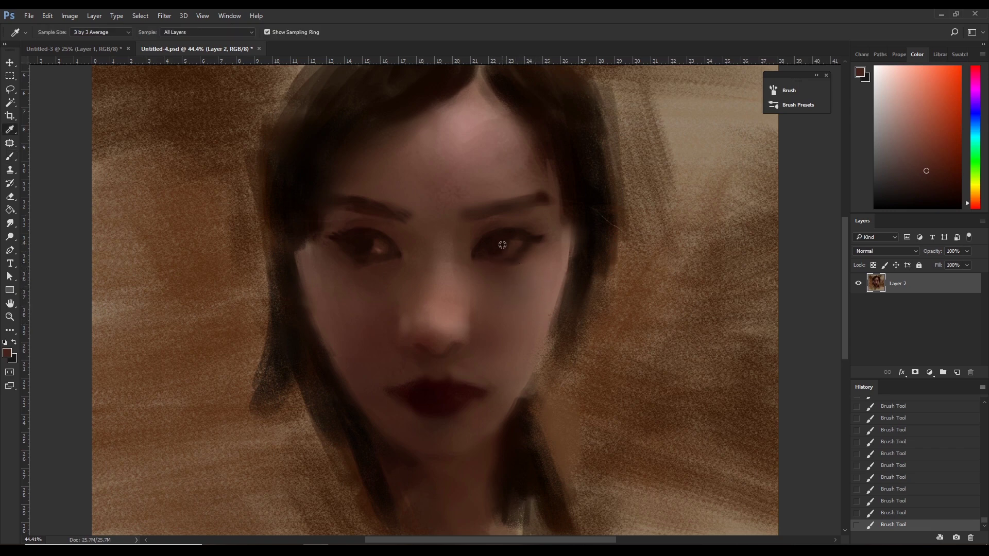
left_click(360, 241)
key("b")
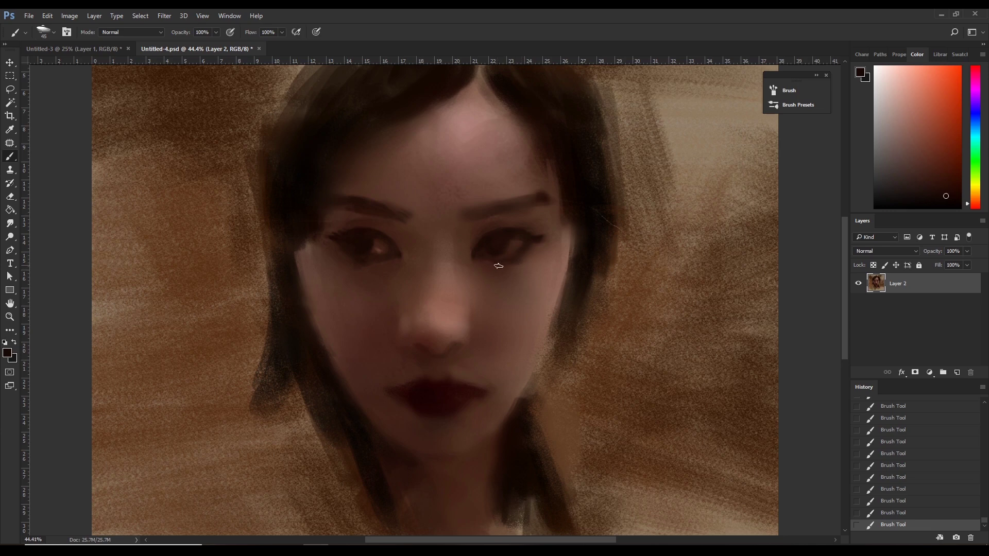
left_click_drag(501, 266, 473, 262)
key("i")
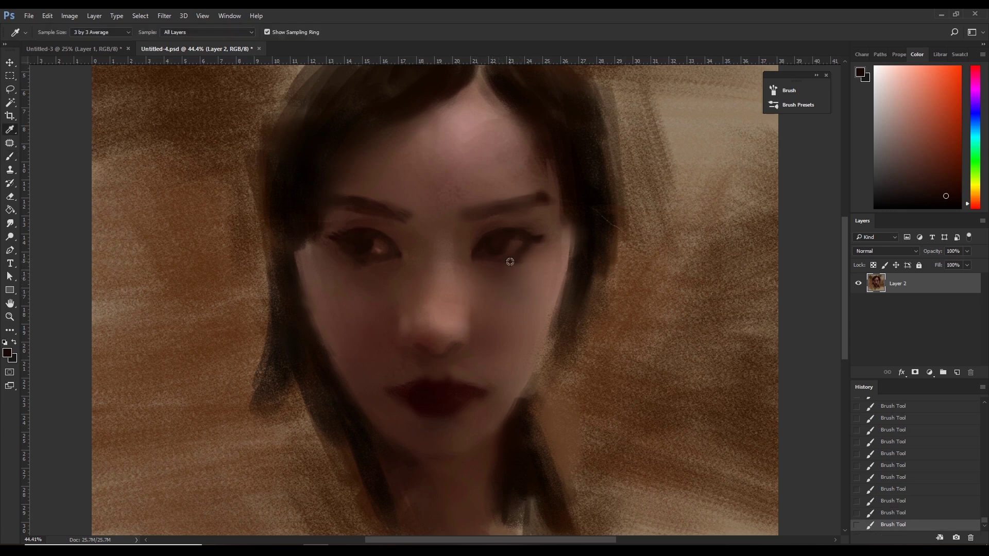
left_click(495, 250)
key("b")
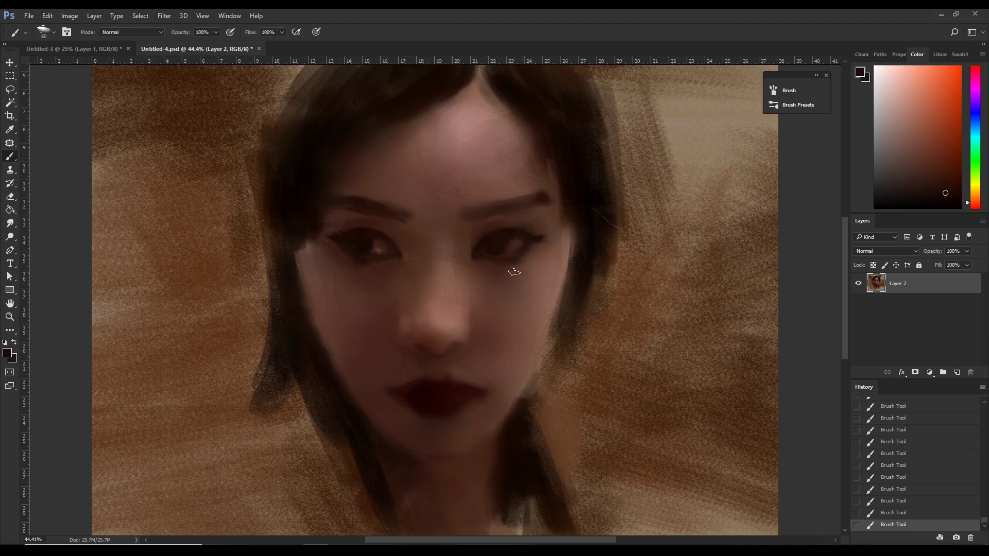
left_click_drag(514, 272, 539, 276)
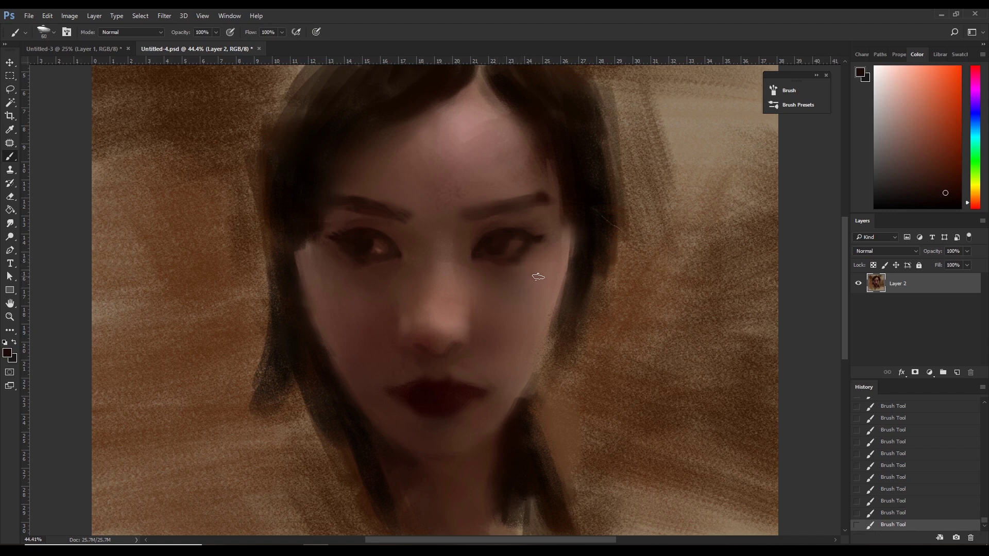
left_click(509, 266, "alt")
Enlarge the brush to 100 then 125 and resample lighter skin tones from the face.
key("bracketright")
key("bracketright")
left_click(503, 269, "alt")
key("bracketright")
left_click(489, 340, "alt")
key("ctrl+z")
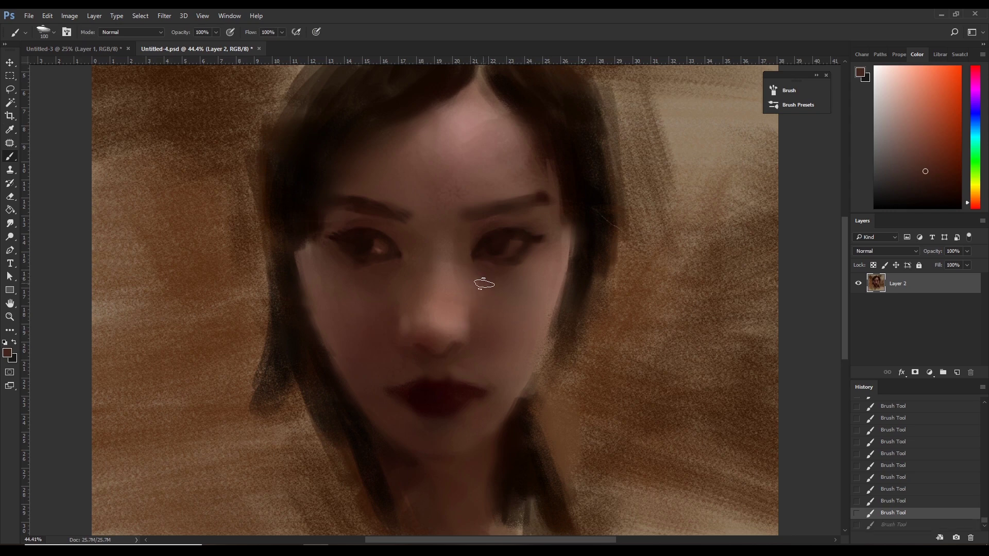
key("ctrl+z")
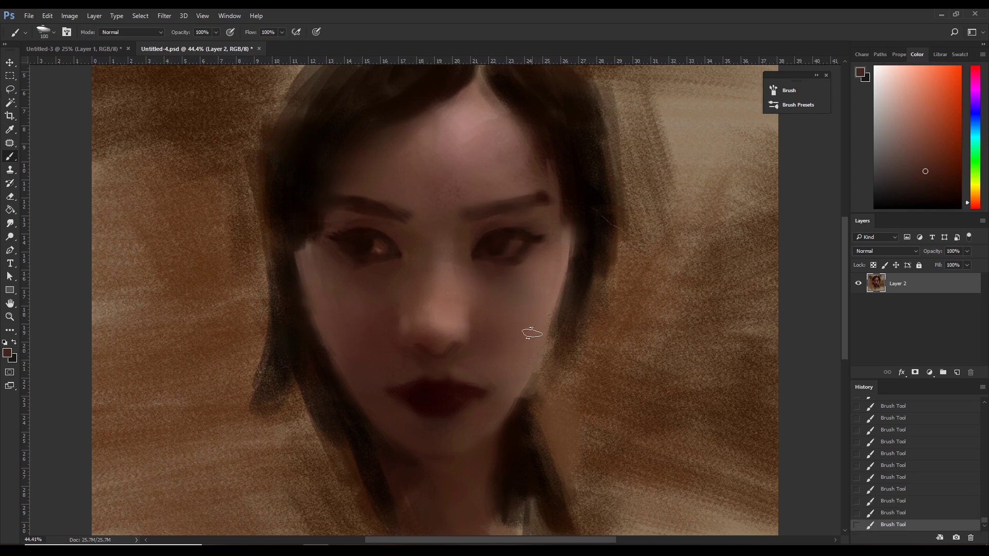
key("bracketright")
key("alt")
left_click(543, 285, "alt")
Shift the paint colour toward a redder skin tone and paint a broad stroke over the right cheek.
key("ctrl")
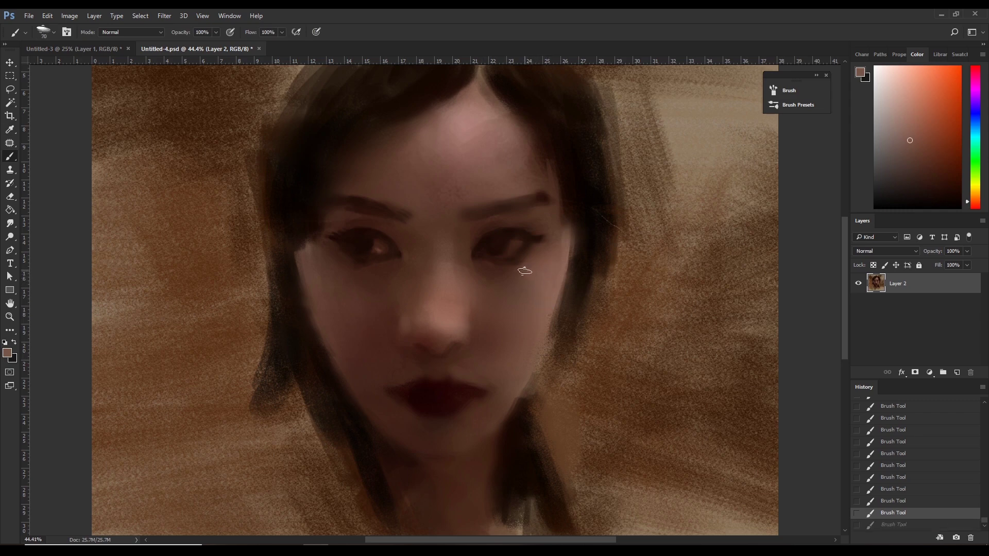
left_click(573, 252, "alt")
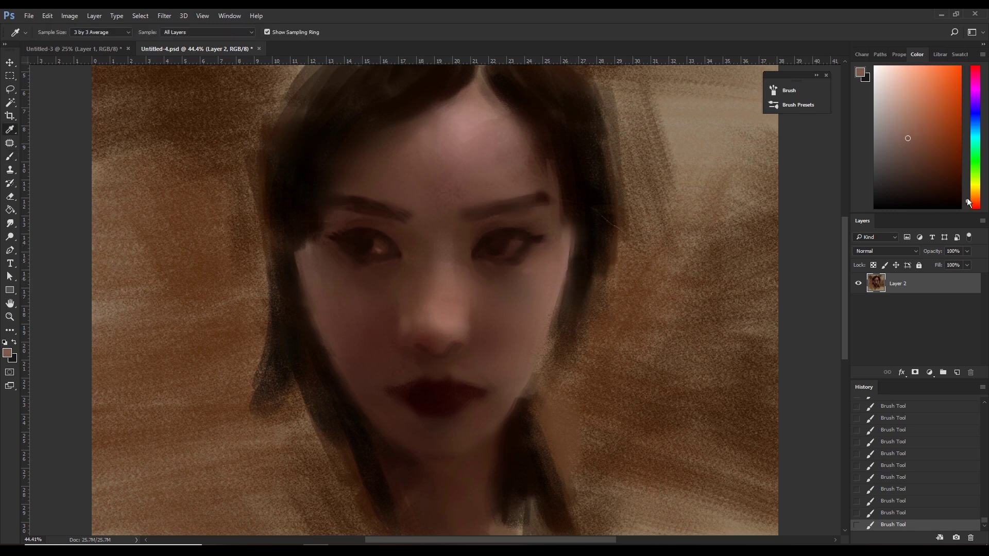
left_click_drag(968, 203, 972, 212)
left_click(909, 131)
key("b")
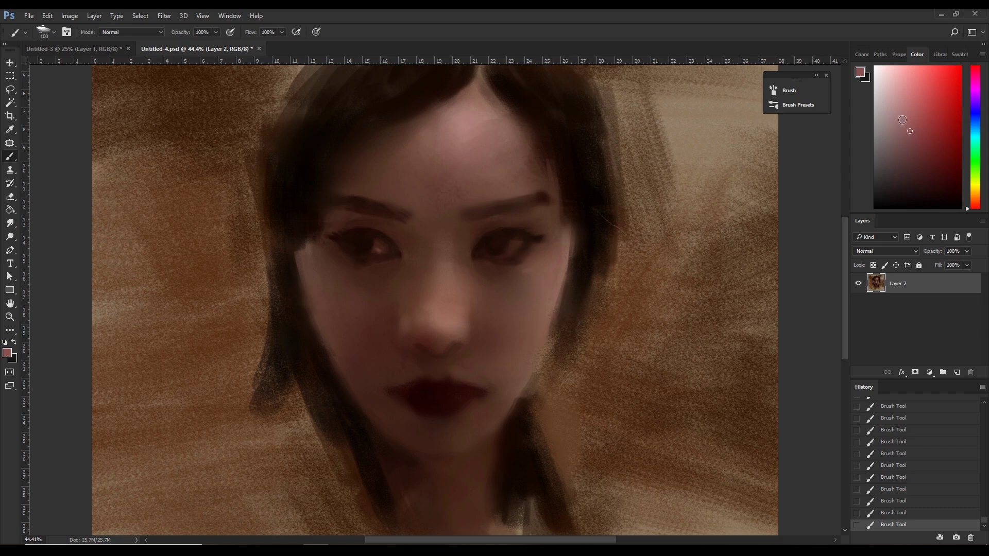
key("bracketright")
key("bracketright")
key("ctrl+z")
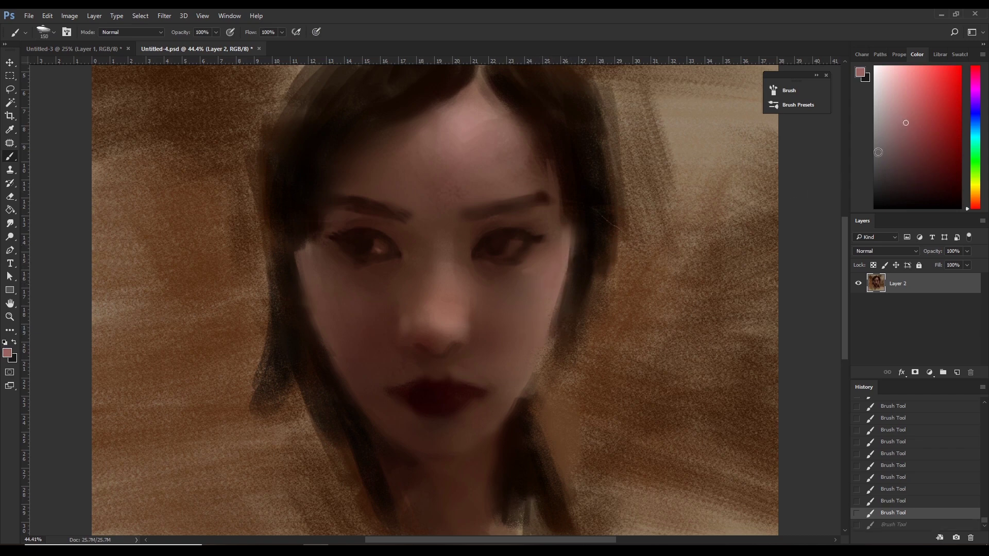
left_click_drag(569, 243, 558, 283)
Sample warmer orange, cheek, dark eye and pinkish skin tones with the Eyedropper.
left_click(562, 246, "alt")
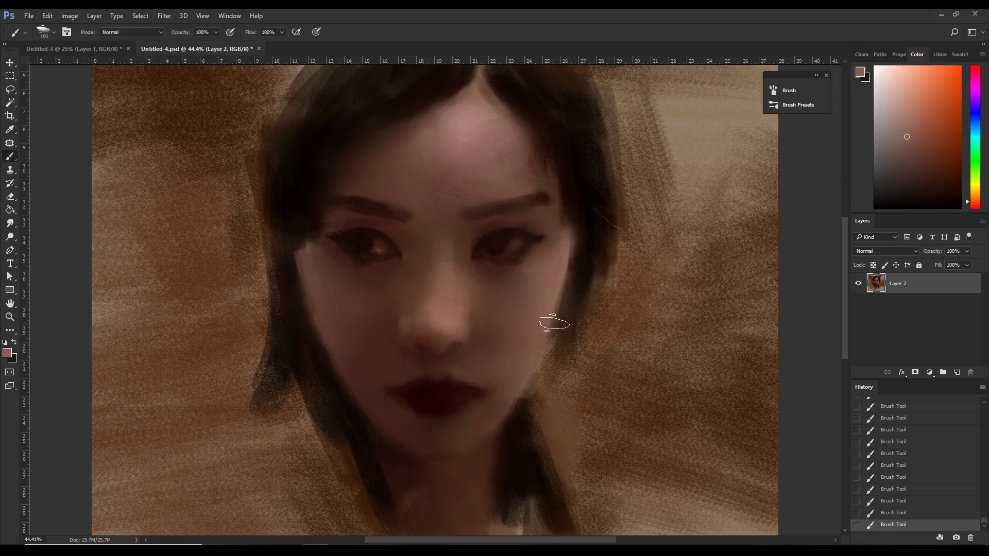
key("i")
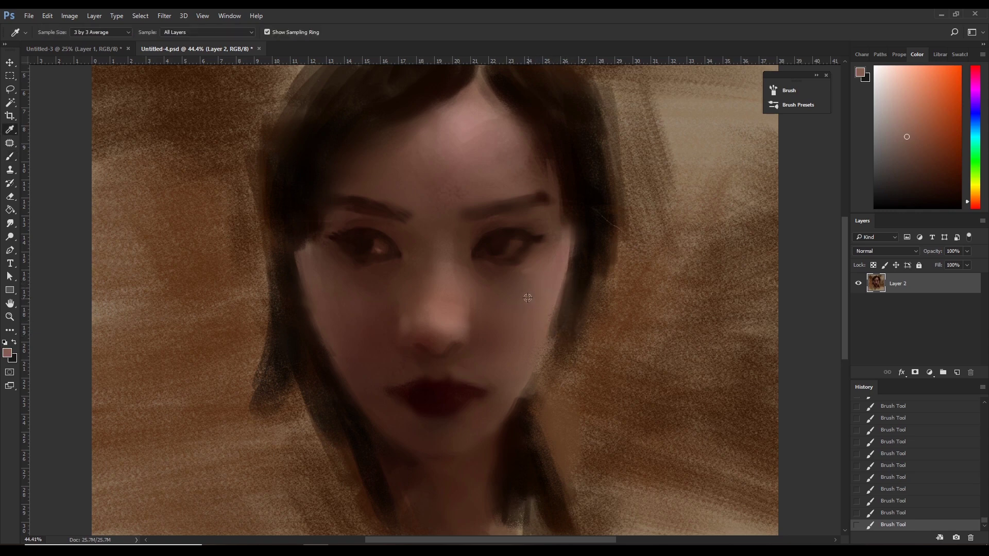
key("b")
left_click(555, 275, "alt")
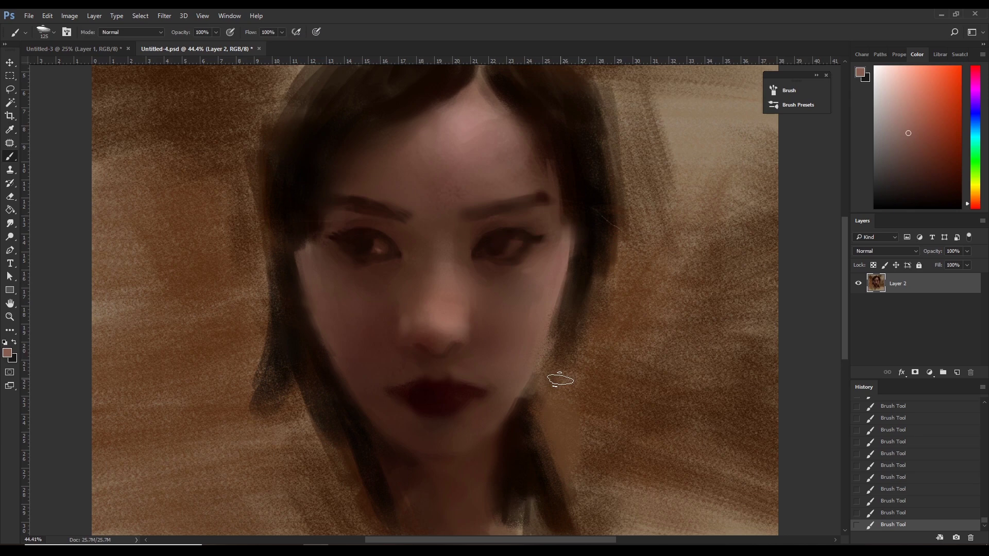
key("i")
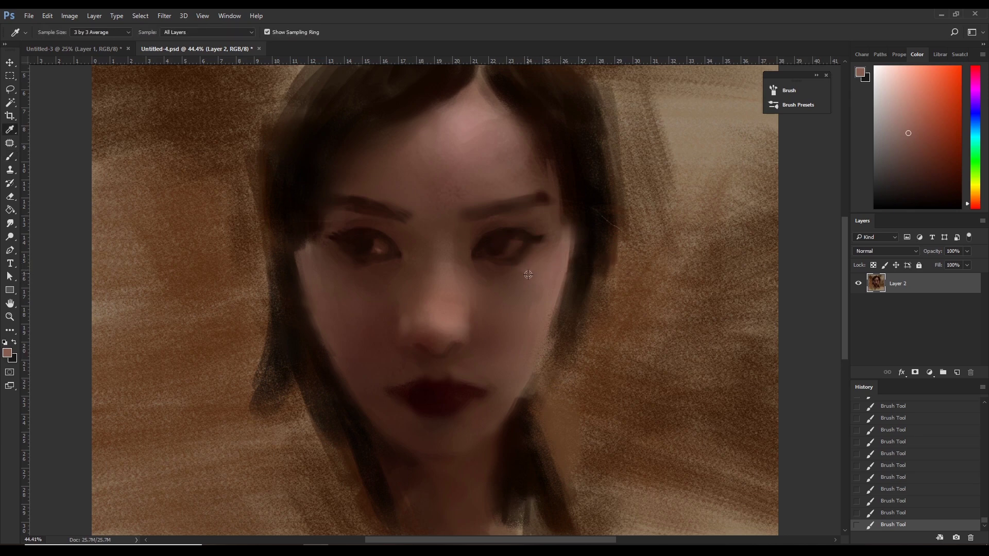
left_click(517, 249)
key("b")
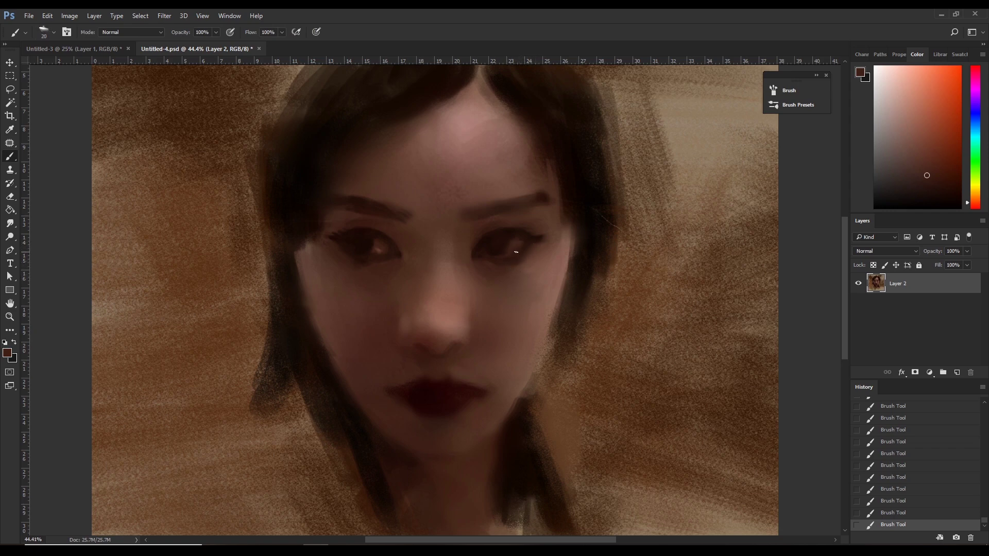
key("i")
left_click(535, 263)
key("b")
Darken the right eye's lower lid with near-black brown and paint subtly up toward the brow.
left_click(492, 250, "alt")
mouse_move(501, 260)
left_mouse_down()
mouse_move(512, 263)
mouse_move(500, 259)
left_mouse_up()
left_click(496, 272, "alt")
key("bracketright")
key("bracketright")
left_click(521, 225, "alt")
key("bracketleft")
key("bracketleft")
left_click_drag(484, 259, 482, 215)
key("bracketright")
key("bracketright")
key("ctrl+z")
Darken the outer end of the right eyebrow with a sampled dark tone at brush size 90.
left_click(529, 222, "alt")
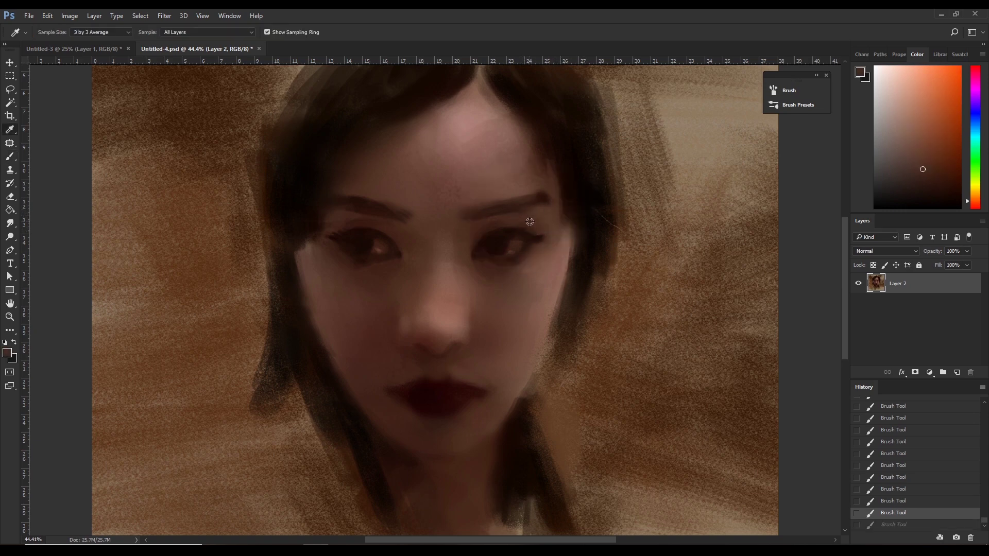
left_click(519, 208, "alt")
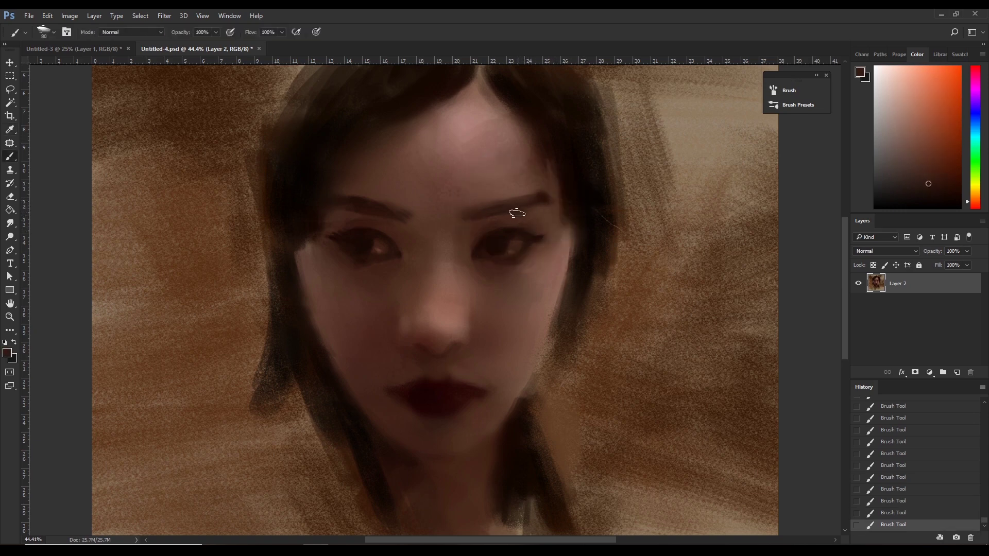
key("bracketright")
left_click(513, 206, "alt")
left_click_drag(512, 203, 539, 205)
Add faint skin-tone strokes at the brow centre using colours sampled from the face.
left_click(515, 200, "alt")
left_click(548, 206, "alt")
left_click(474, 216, "alt")
left_click_drag(485, 227, 479, 212)
Blend sampled skin tone around the nose and along the nose bridge at brush size 100.
left_click(451, 269, "alt")
mouse_move(464, 282)
left_mouse_down()
mouse_move(448, 229)
mouse_move(469, 295)
left_mouse_up()
key("bracketright")
Sample skin tones from the nose and cheek, resizing the brush between 100 and 150.
key("bracketright")
mouse_move(469, 258)
left_mouse_down()
mouse_move(441, 220)
mouse_move(471, 306)
left_mouse_up()
key("bracketright")
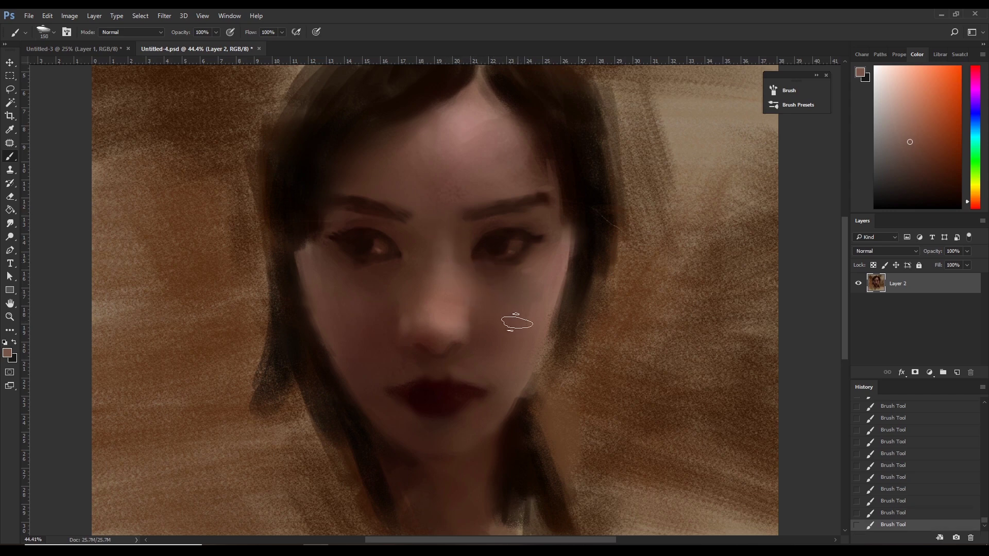
key("bracketleft")
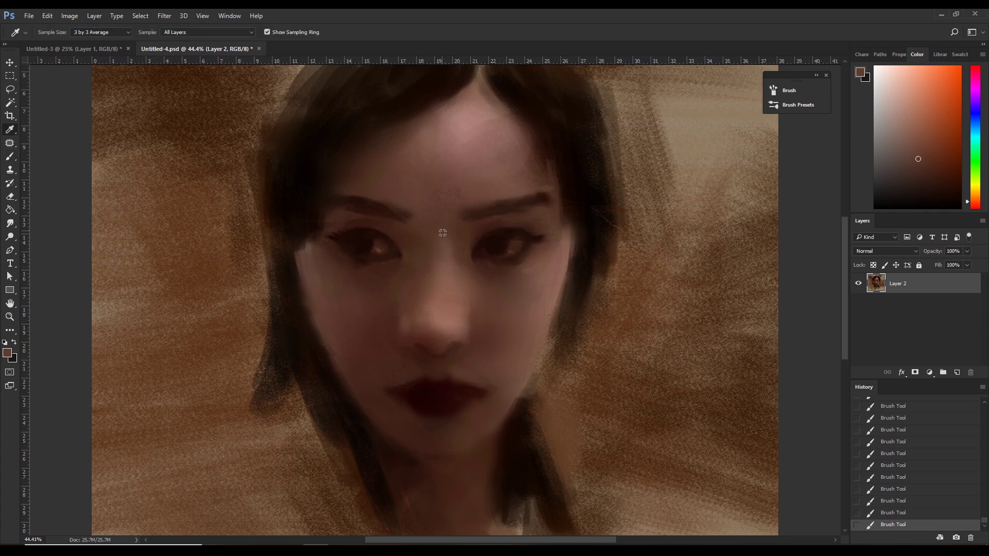
left_click(448, 253, "alt")
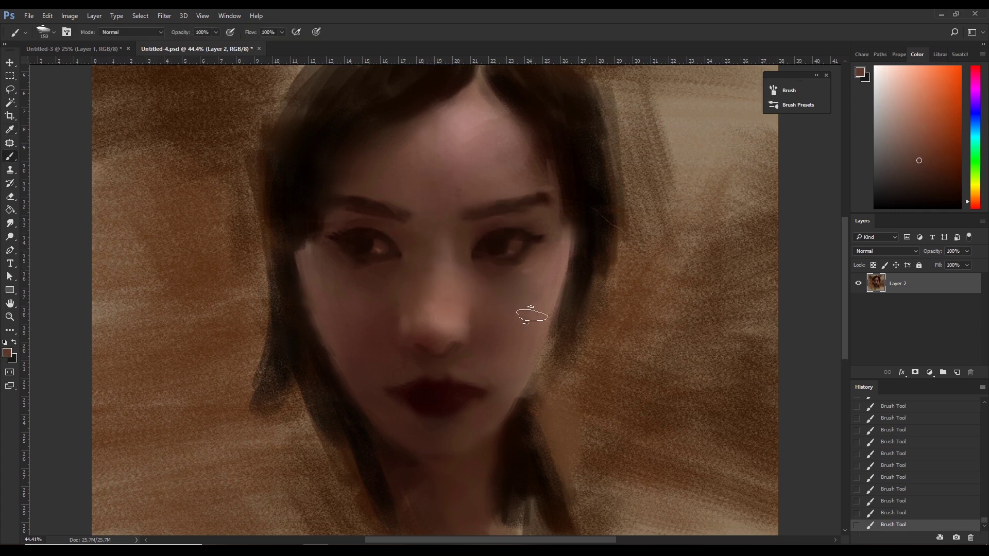
key("bracketright")
left_click(455, 265, "alt")
key("bracketleft")
key("bracketleft")
Sample a darker skin tone near the nose and test the last stroke with undo and redo.
key("i")
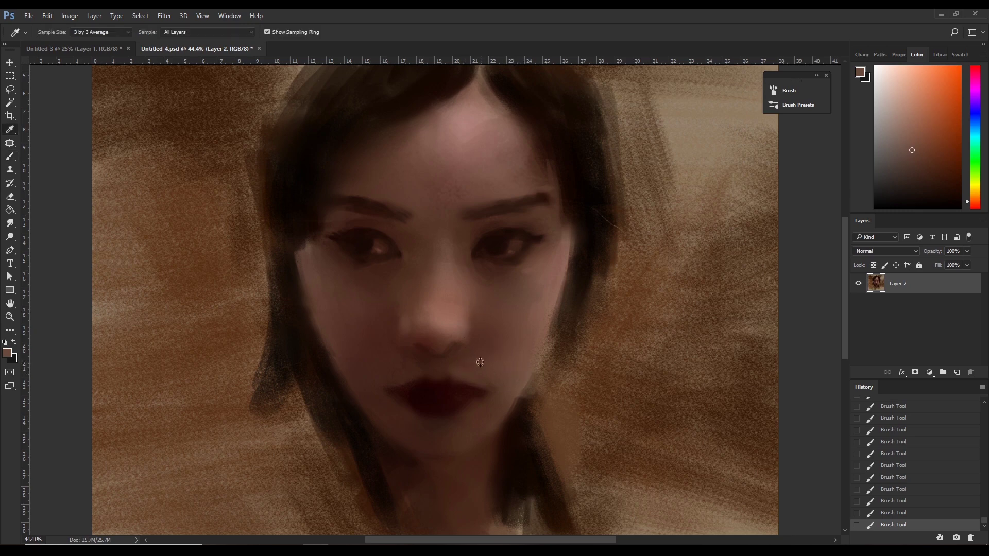
left_click(437, 351)
key("b")
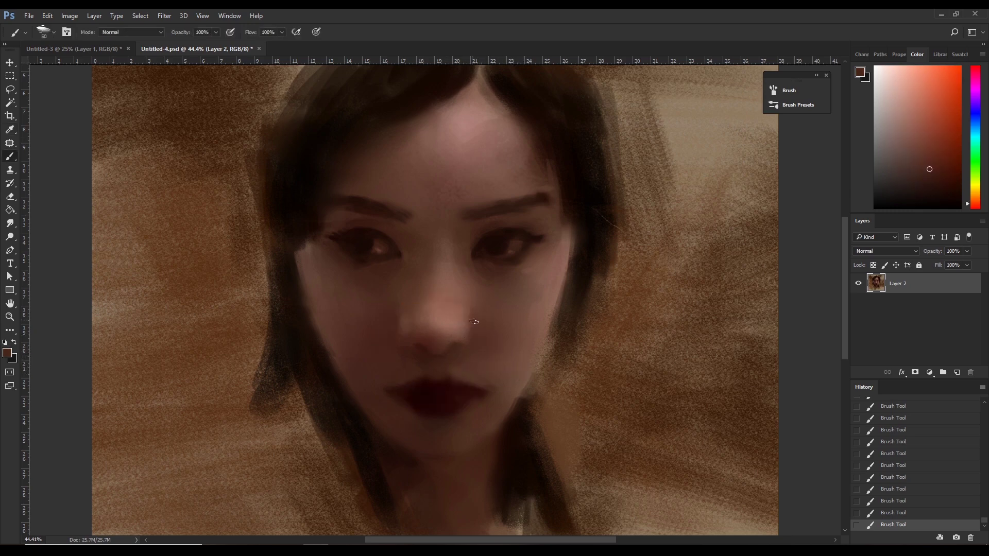
key("ctrl+z")
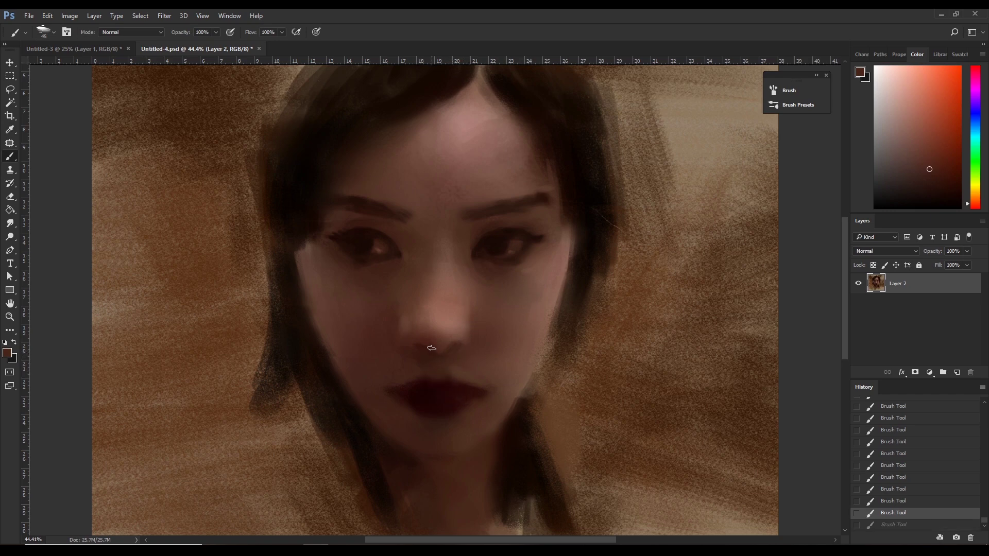
key("ctrl+z")
key("ctrl+z")
key("ctrl+z")
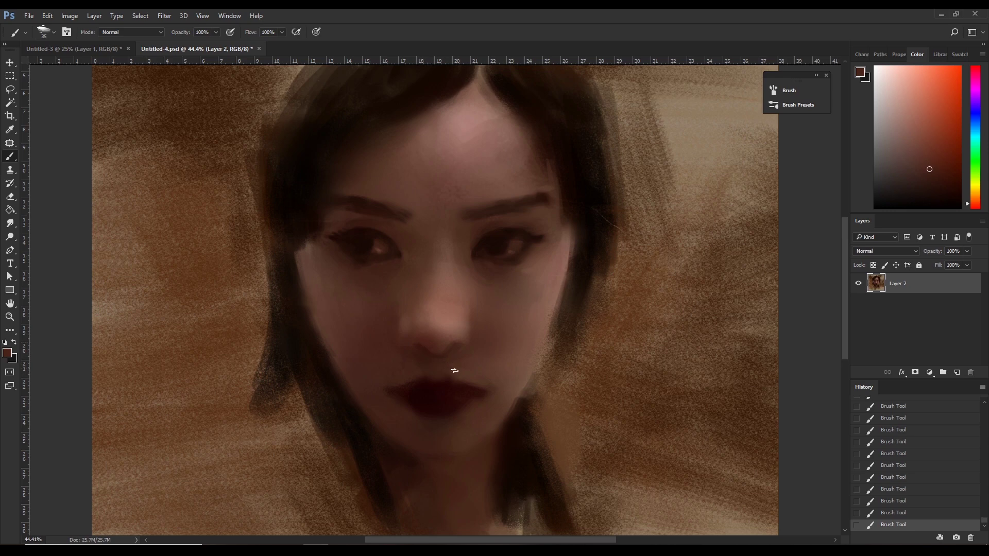
left_click(424, 363, "alt")
key("bracketright")
Sample colours around the lips and face, resizing the brush from 60 down to 25.
key("ctrl+z")
key("ctrl+z")
left_click(446, 346, "alt")
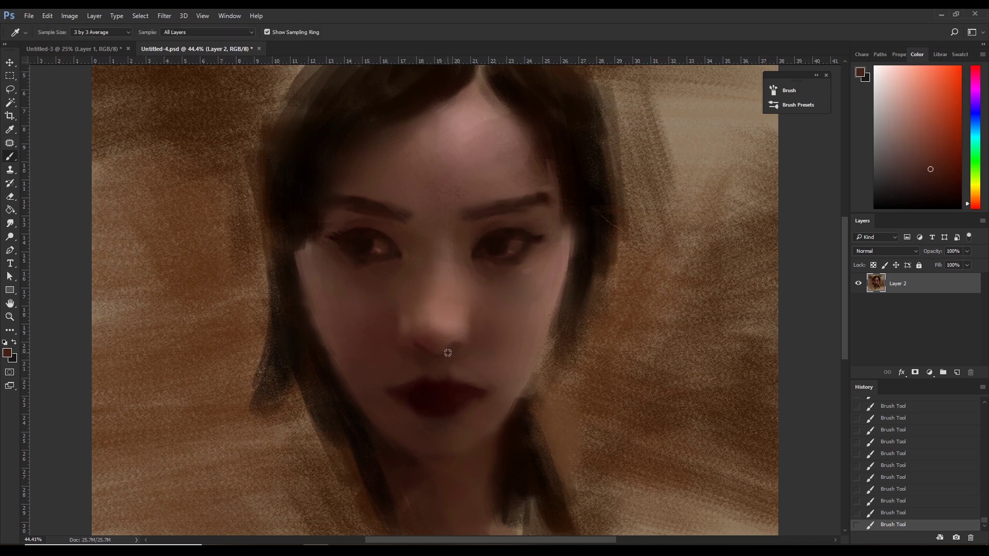
key("bracketleft")
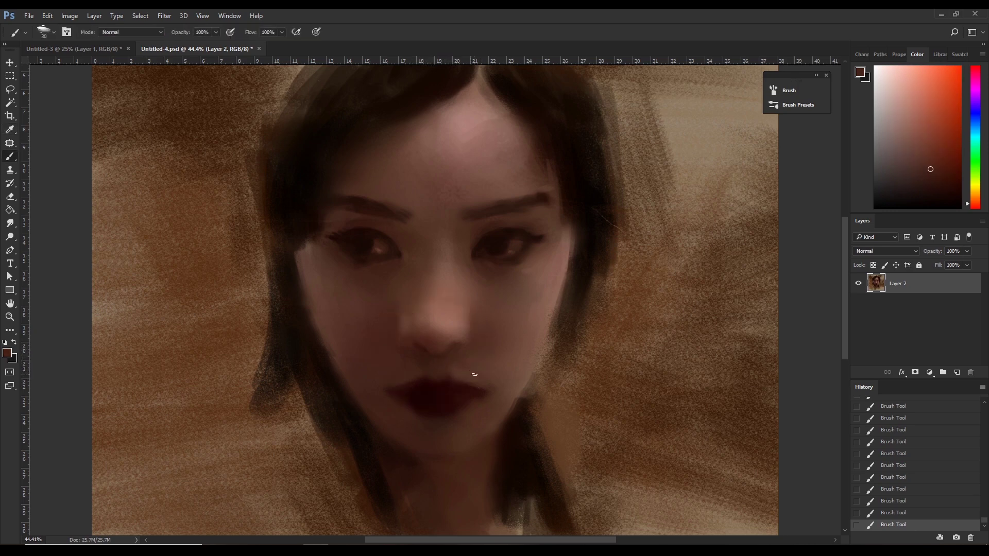
left_click(443, 364, "alt")
left_click(437, 361, "alt")
left_click(438, 390, "alt")
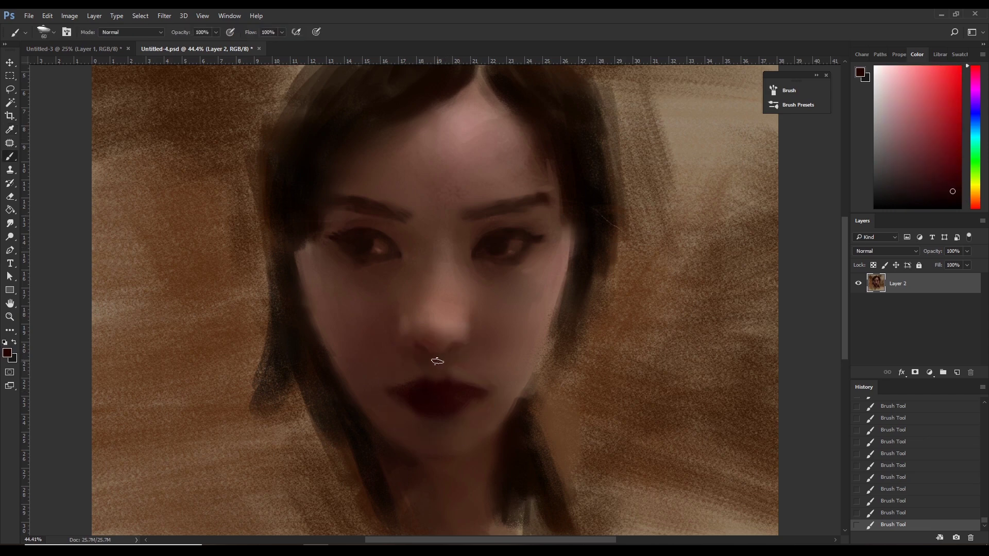
key("bracketleft")
left_click(425, 354, "alt")
key("bracketright")
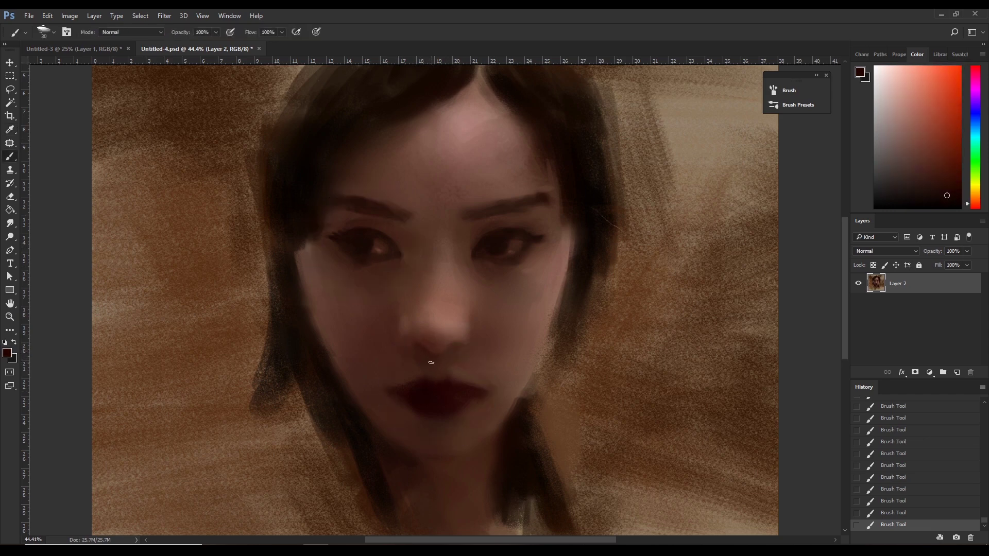
Dab paint beside the nose tip and above the upper lip.
left_click(448, 372)
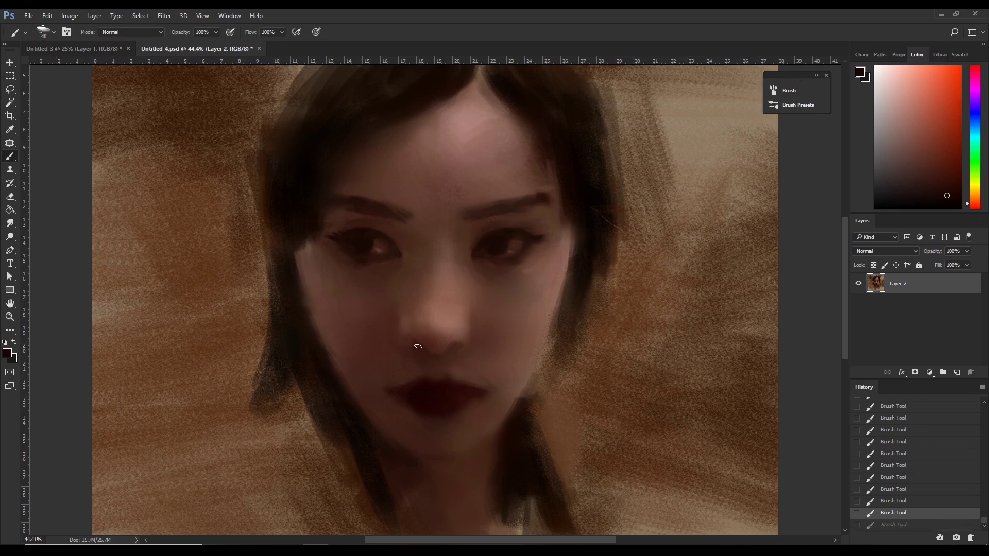
left_click(419, 345)
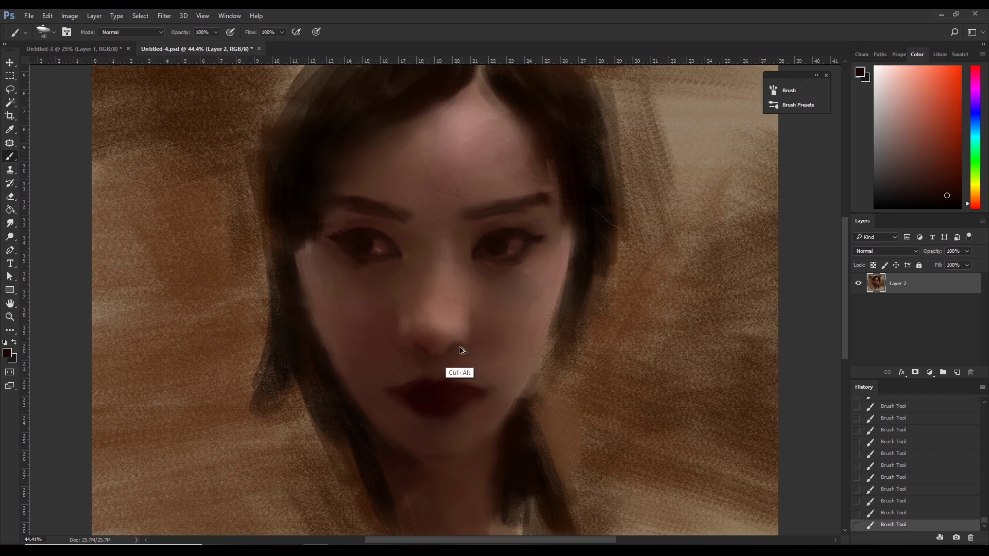
left_click(453, 364)
left_click(459, 346)
Paint a dark reddish-brown stroke from under the nose down onto the upper lip.
left_click(420, 348, "alt")
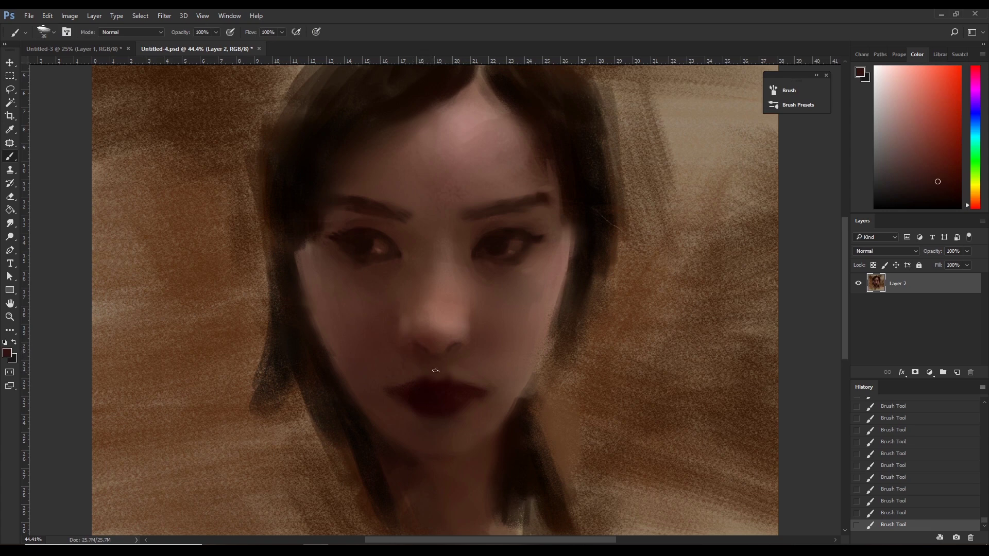
key("ctrl+z")
left_click(426, 362, "alt")
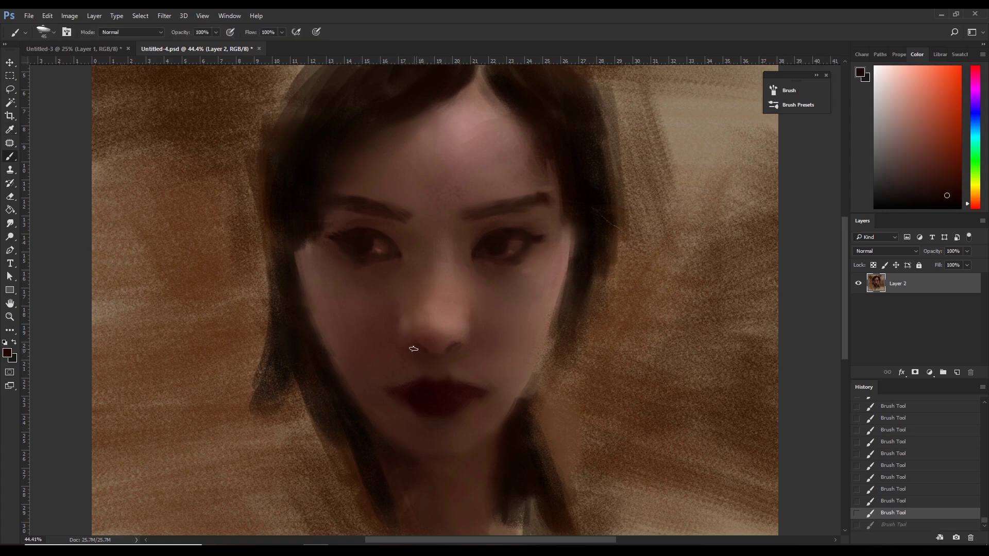
key("ctrl+z")
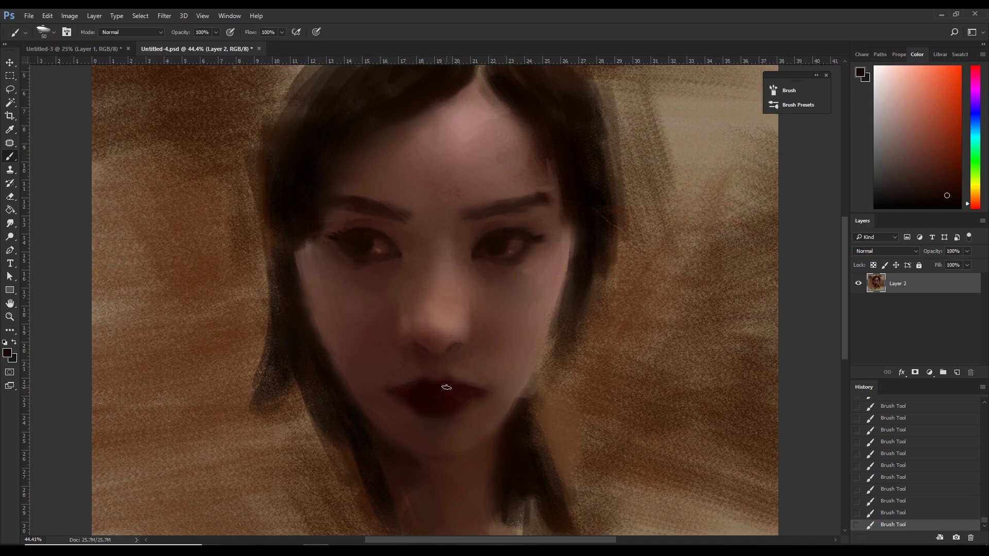
left_click(456, 352, "alt")
left_click_drag(453, 347, 446, 387)
Sample the nostril shadow colour and dab it near the lips at brush size 70.
left_click(470, 361, "alt")
key("bracketleft")
left_click(468, 350, "alt")
left_click(420, 352, "alt")
left_click(439, 362)
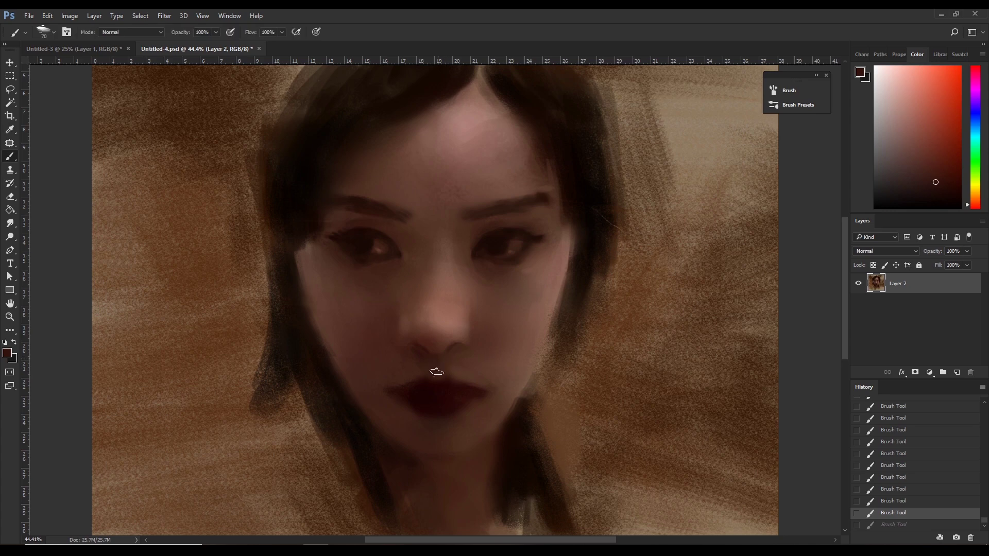
left_click(437, 372)
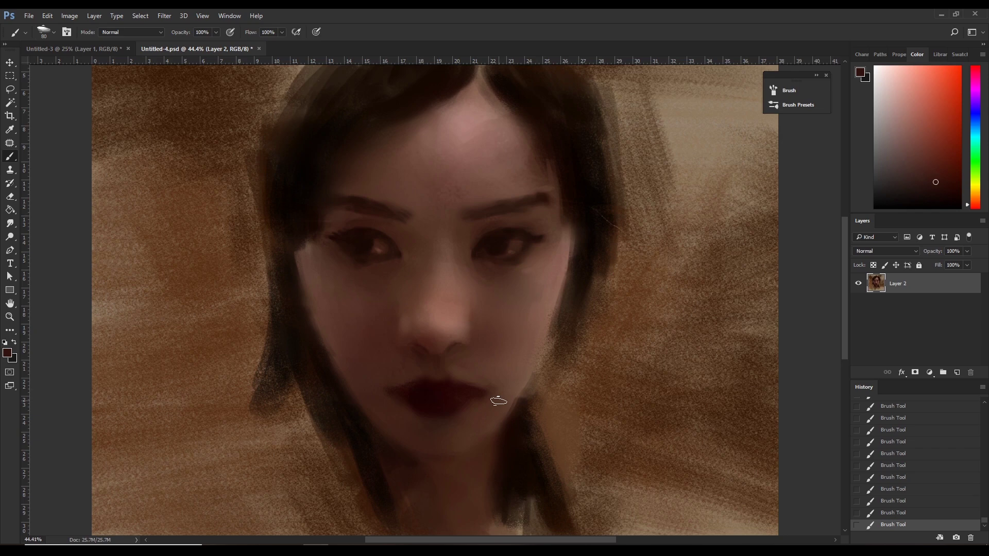
Paint red-brown and lighter skin shading beside the nose, redoing one stroke.
left_click(470, 343, "alt")
left_click(473, 346, "alt")
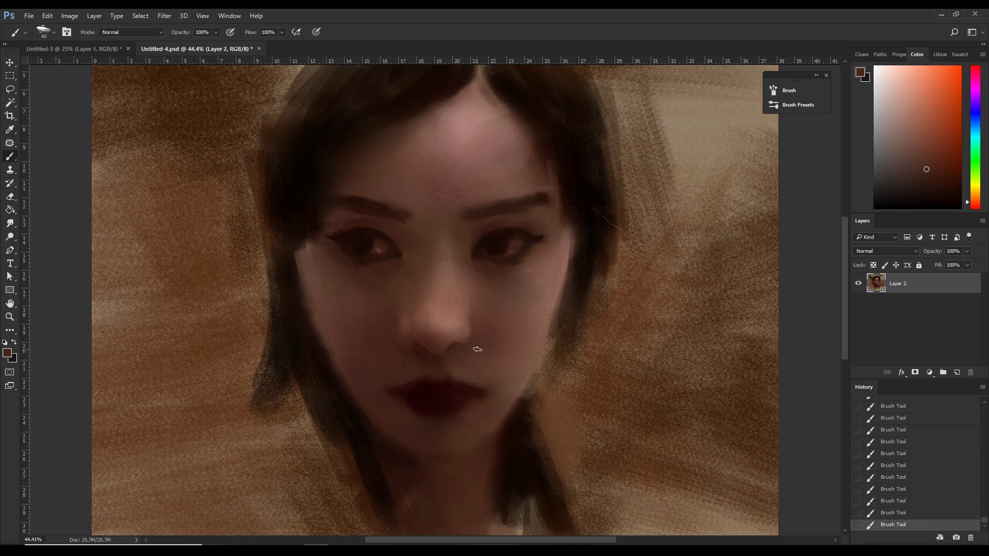
left_click_drag(478, 349, 474, 337)
left_click(466, 340, "alt")
key("ctrl+z")
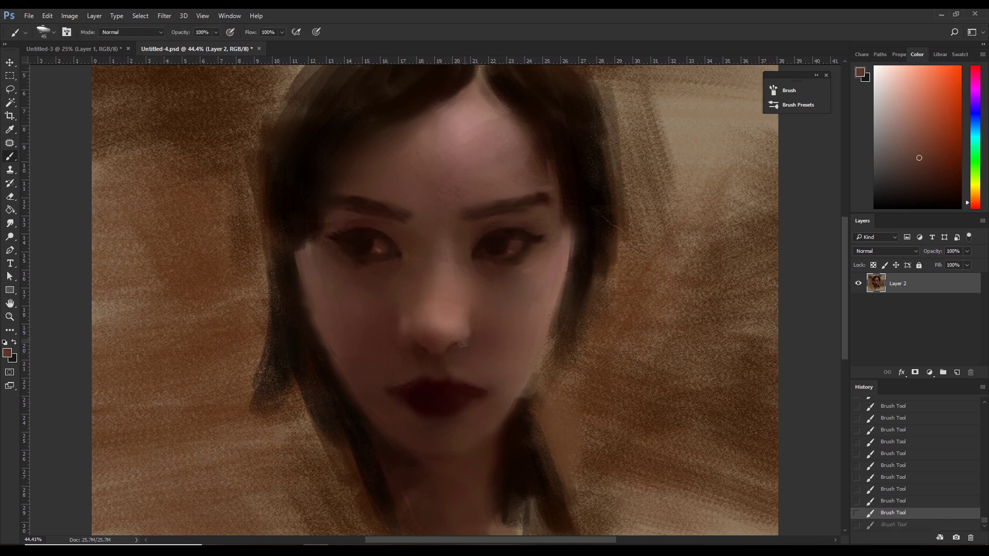
left_click_drag(463, 344, 467, 342)
left_click(476, 335, "alt")
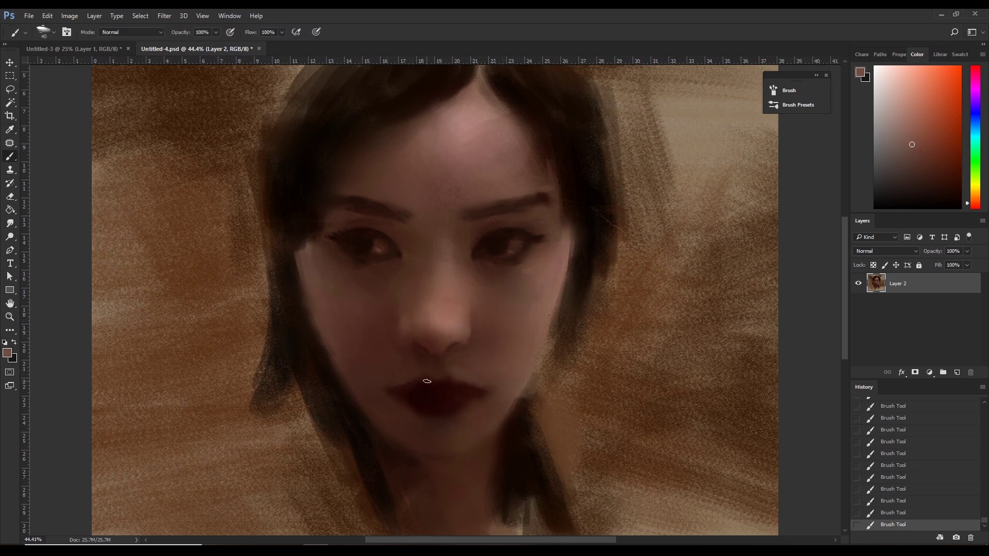
left_click(411, 355, "alt")
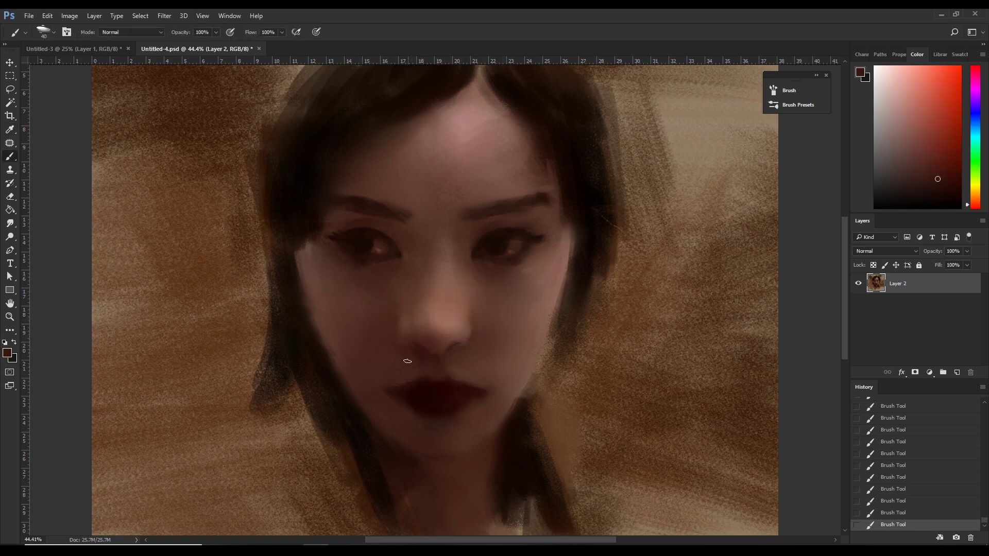
left_click(402, 335)
Sample a lighter face tone and paint small strokes on the nose.
key("i")
left_click(424, 319)
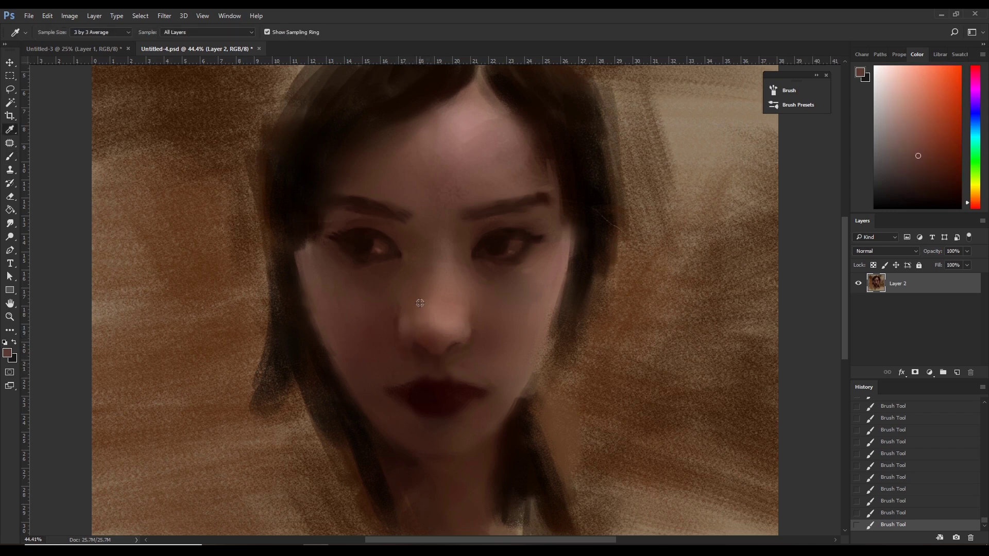
left_click(425, 357)
key("b")
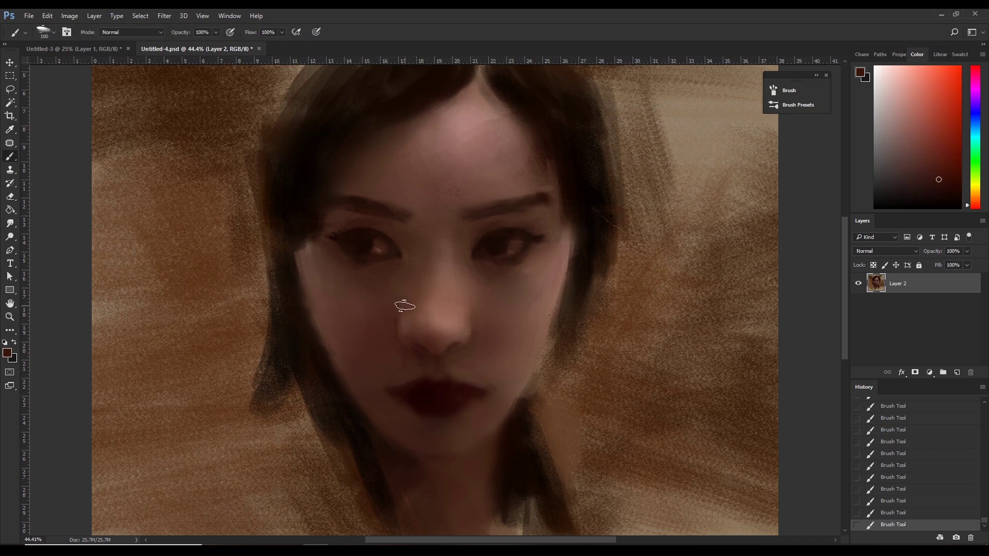
mouse_move(409, 309)
left_mouse_down()
mouse_move(418, 308)
mouse_move(407, 315)
left_mouse_up()
Blend strokes below the nose, between nose and lips, and around the nose tip.
left_click(436, 344, "alt")
left_click(440, 328, "alt")
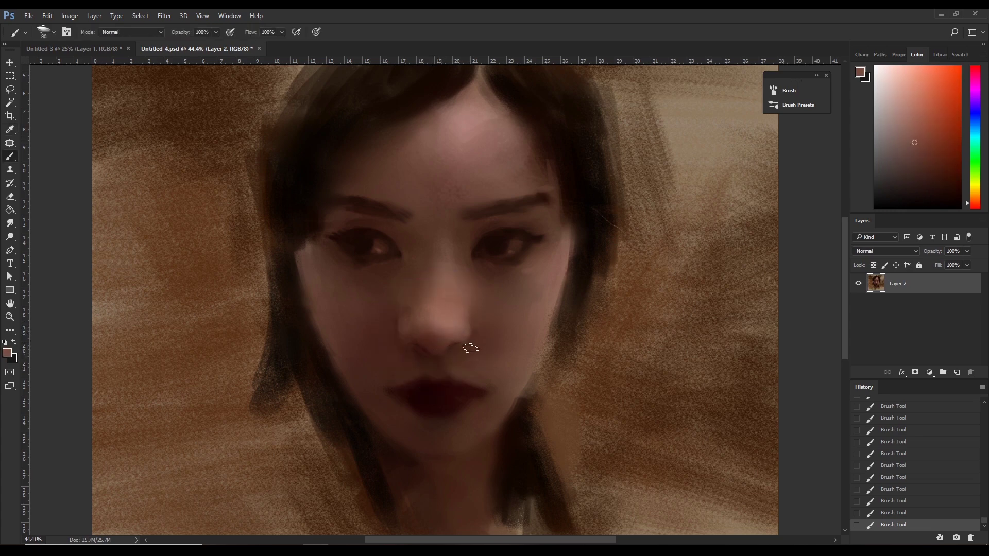
key("ctrl+z")
mouse_move(433, 332)
left_mouse_down()
mouse_move(470, 362)
mouse_move(442, 335)
mouse_move(443, 386)
left_mouse_up()
mouse_move(469, 353)
left_mouse_down()
mouse_move(449, 343)
mouse_move(451, 384)
left_mouse_up()
left_click(414, 333, "alt")
mouse_move(420, 337)
left_mouse_down()
mouse_move(415, 316)
mouse_move(436, 358)
left_mouse_up()
Dab skin tone below the nose toward the lips at brush size 90.
left_click(428, 303, "alt")
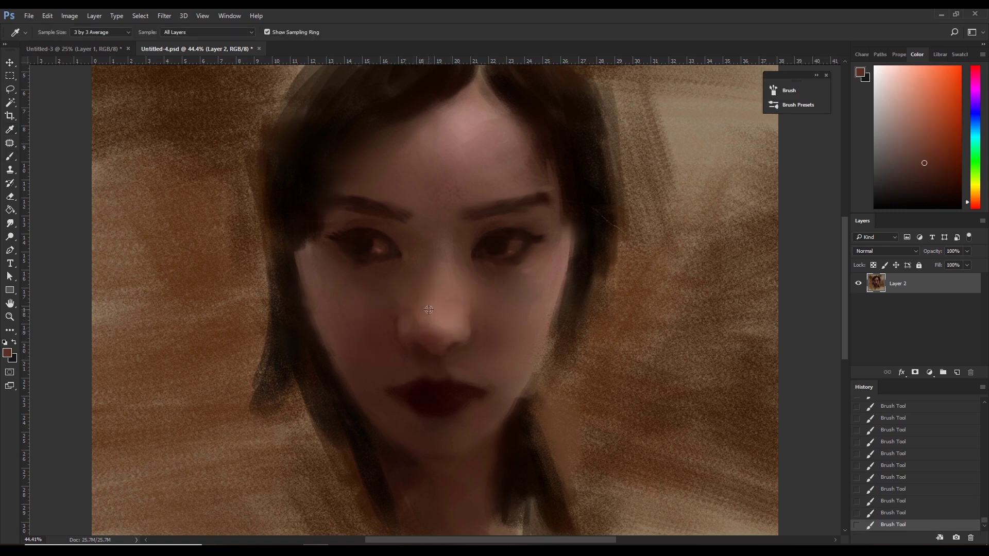
key("bracketright")
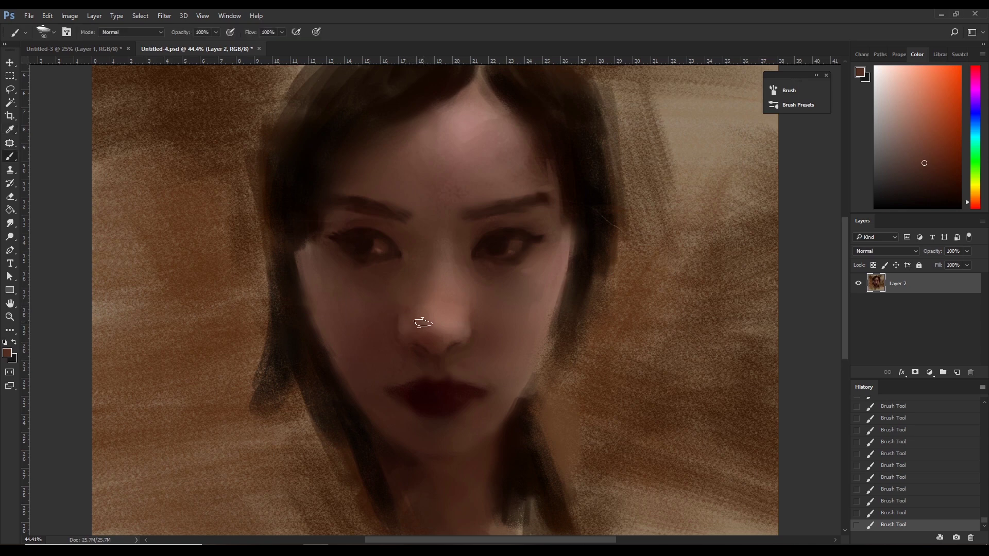
left_click(427, 294)
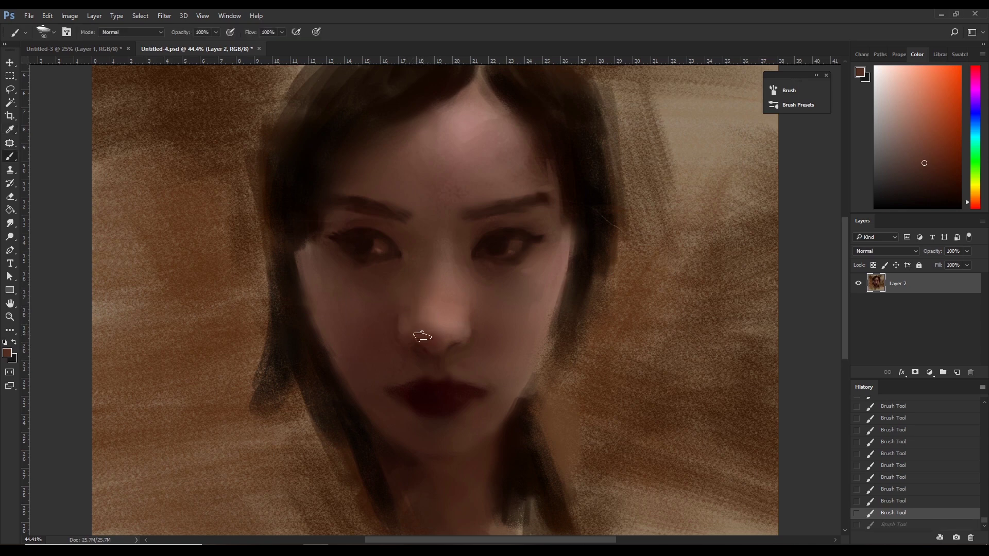
left_click(418, 331)
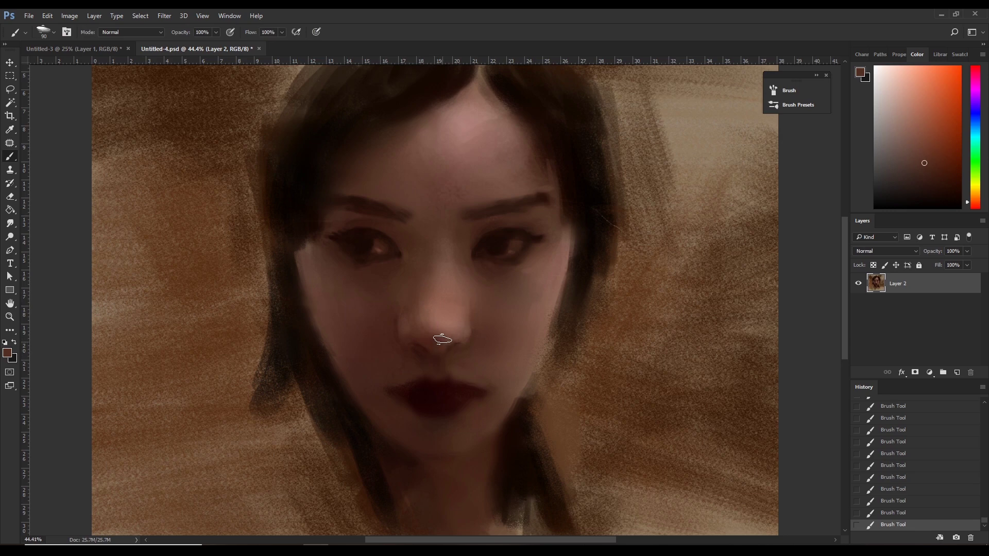
key("bracketright")
key("bracketleft")
Sample lighter and darker nose tones, toggling the brush between 90 and 100.
left_click(475, 306, "alt")
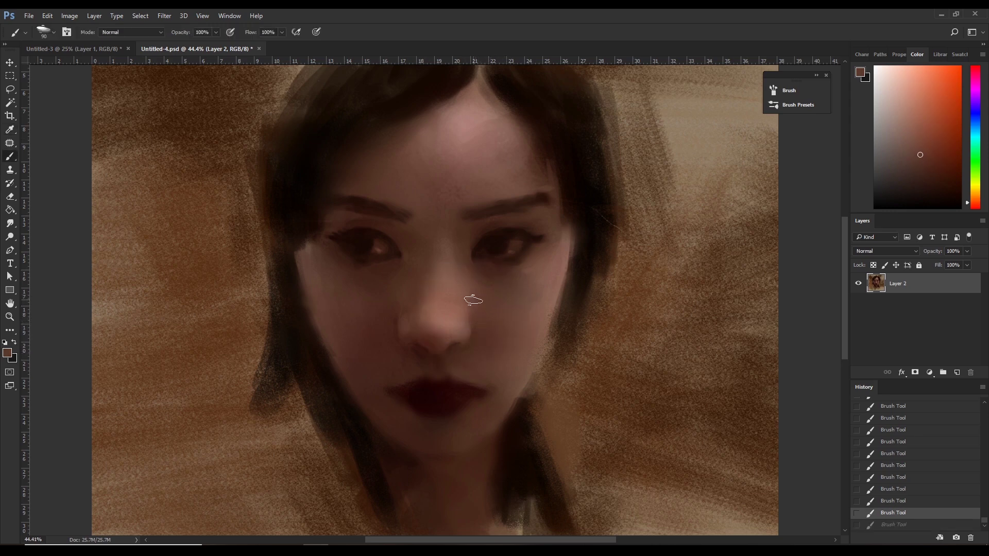
left_click(471, 285, "alt")
key("bracketright")
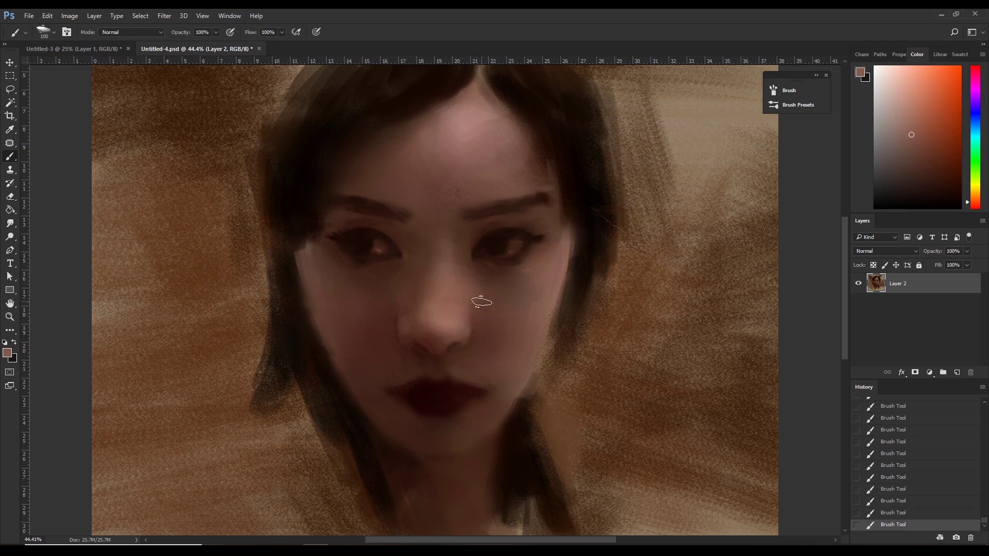
left_click(481, 297, "alt")
left_click(418, 316, "alt")
key("bracketleft")
left_click(408, 315, "alt")
Repaint strokes along the nose with colour sampled from the forehead and nose bridge.
key("alt")
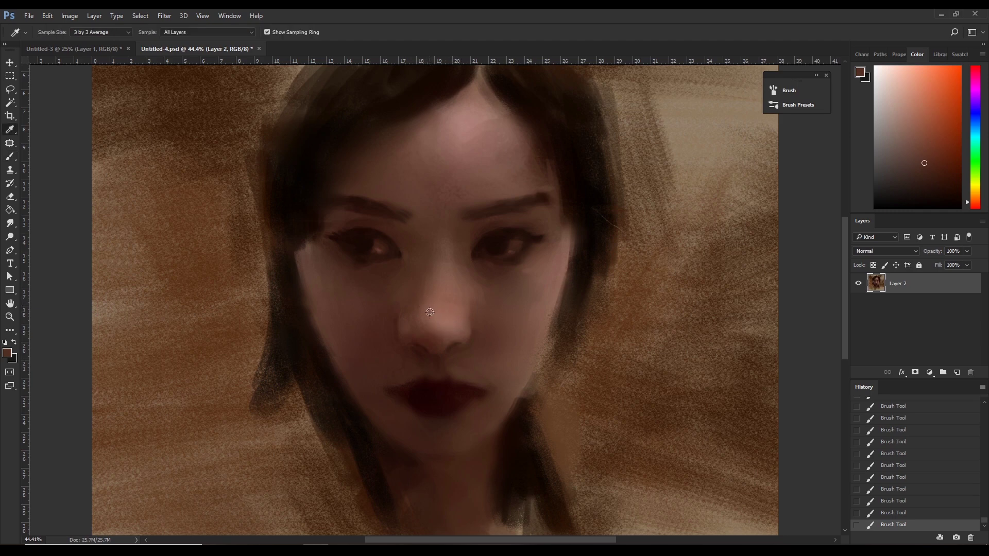
left_click(464, 155, "alt")
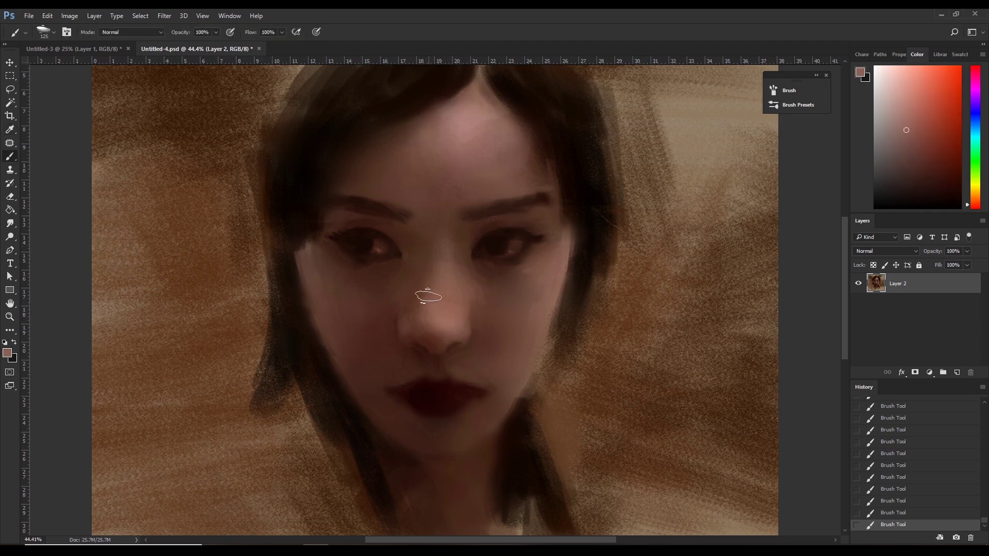
key("ctrl+z")
left_click(435, 175, "alt")
left_click_drag(430, 302, 464, 342)
key("ctrl+z")
left_click_drag(431, 288, 478, 355)
Paint a lighter stroke down from the nose toward the lips at brush size 125.
left_click(432, 294, "alt")
key("bracketleft")
left_click(441, 319, "alt")
left_click(442, 320, "alt")
key("bracketright")
left_click_drag(463, 322, 449, 282)
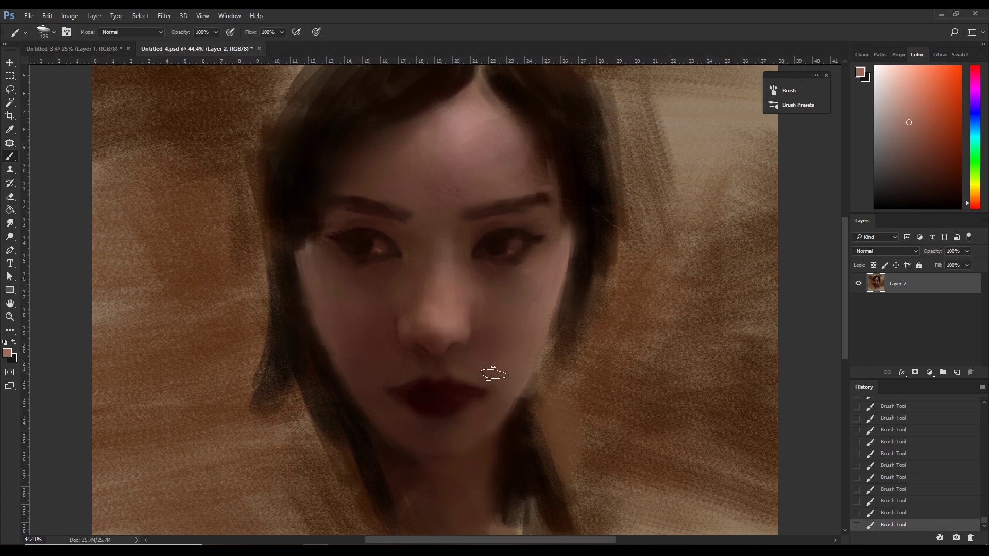
Dab dark red-brown shading around the nose at brush size 90.
key("bracketleft")
key("bracketleft")
left_click(423, 352, "alt")
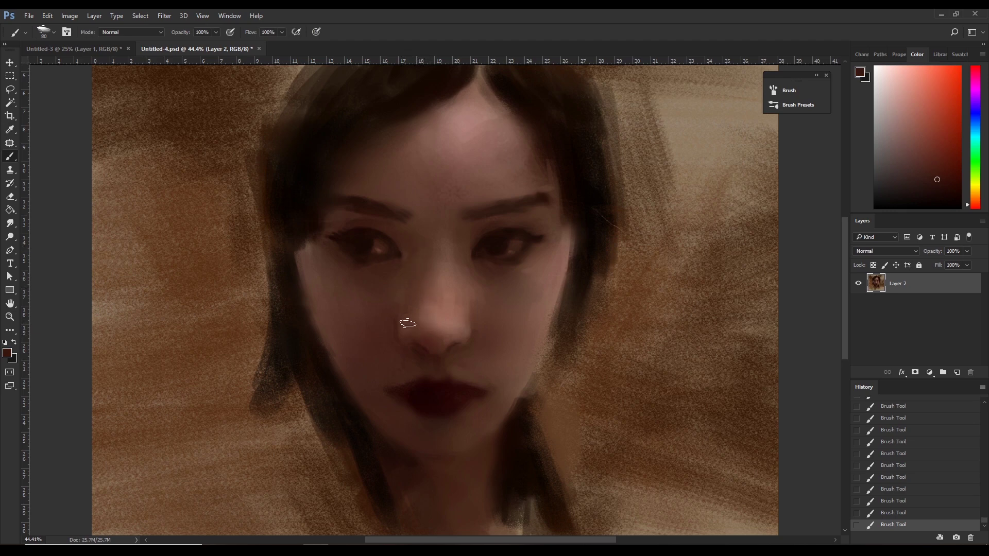
left_click(416, 249)
left_click(413, 305)
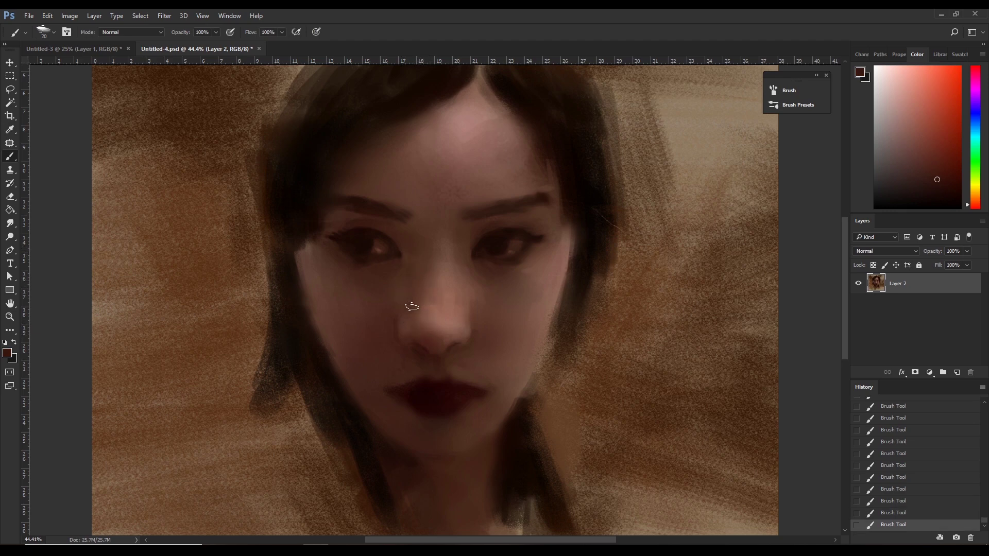
left_click(417, 278)
Paint a soft lighter stroke near the brow with the brush at 150.
left_click(419, 241, "alt")
key("bracketright")
key("bracketright")
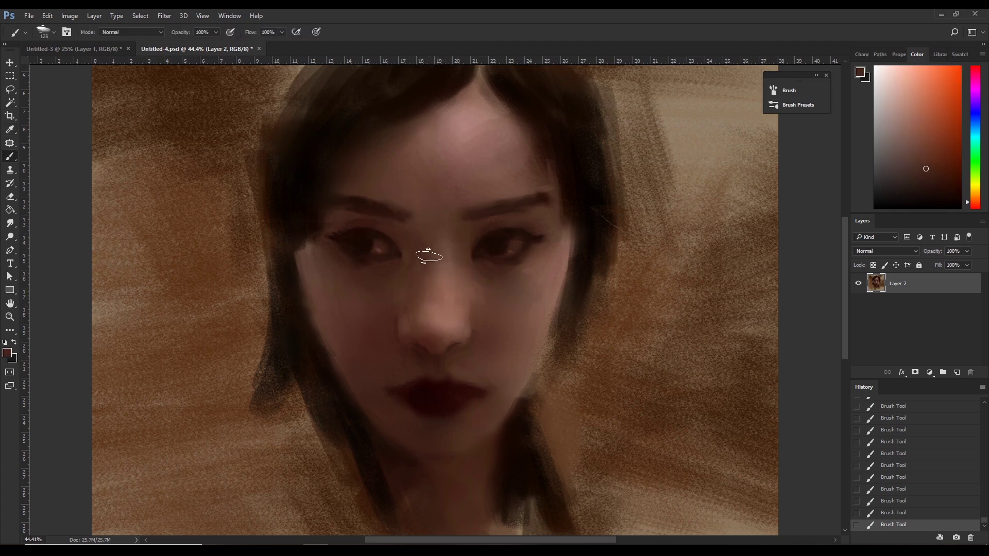
key("bracketright")
left_click_drag(453, 261, 404, 210)
left_click(431, 246, "alt")
Sample lighter skin between the eyes and paint a soft stroke up the nose bridge.
key("alt")
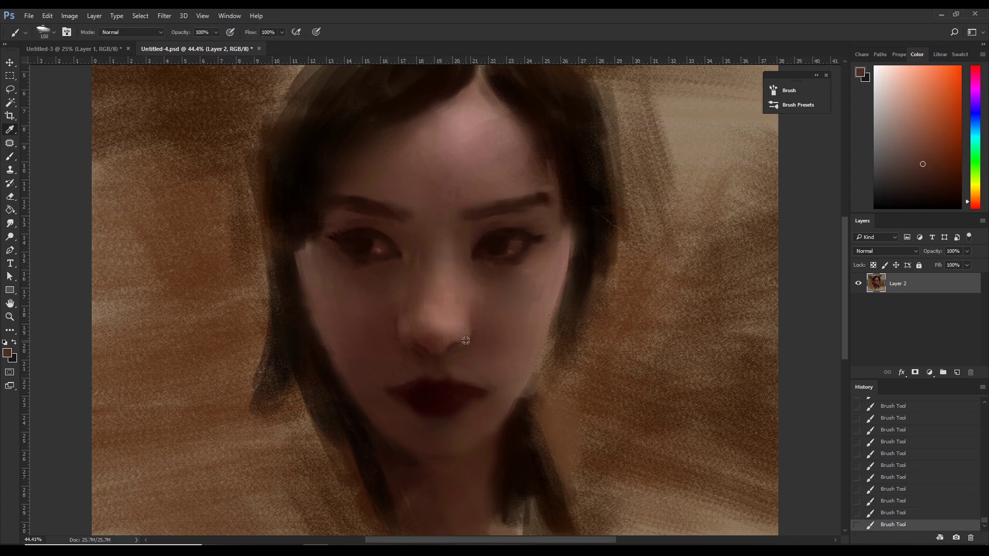
left_click(445, 391, "alt")
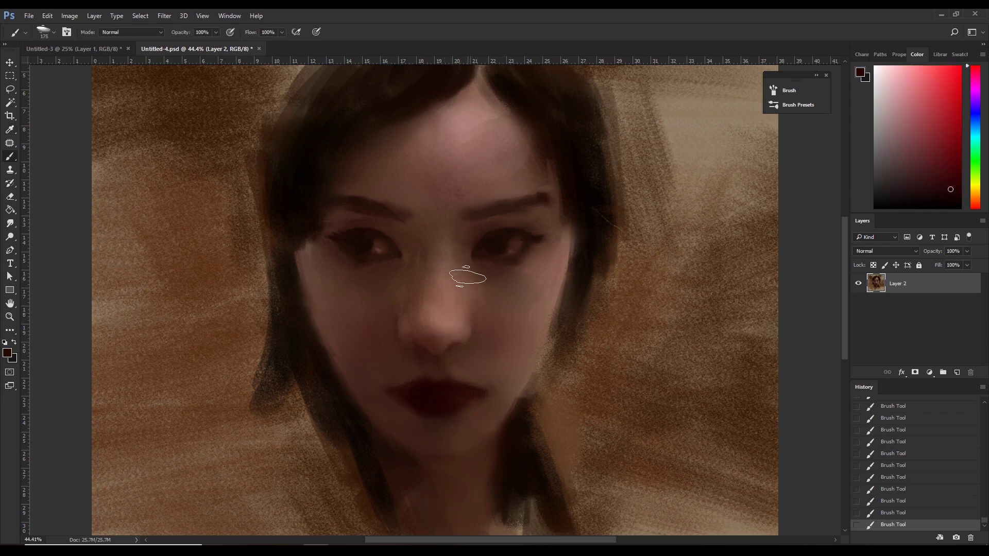
left_click(456, 278, "alt")
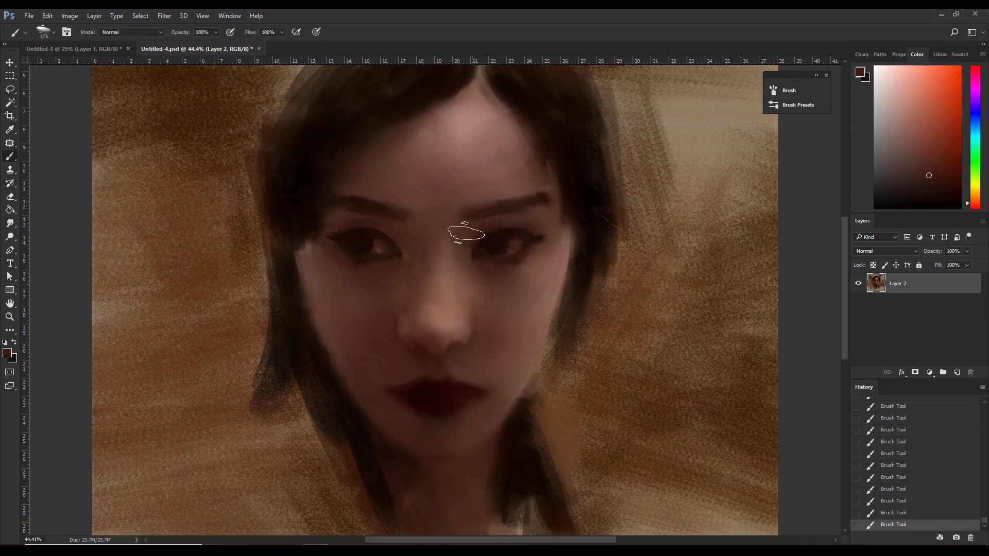
key("ctrl+z")
key("ctrl+z")
left_click(426, 259, "alt")
left_click(428, 268, "alt")
key("bracketleft")
left_click_drag(432, 337, 432, 269)
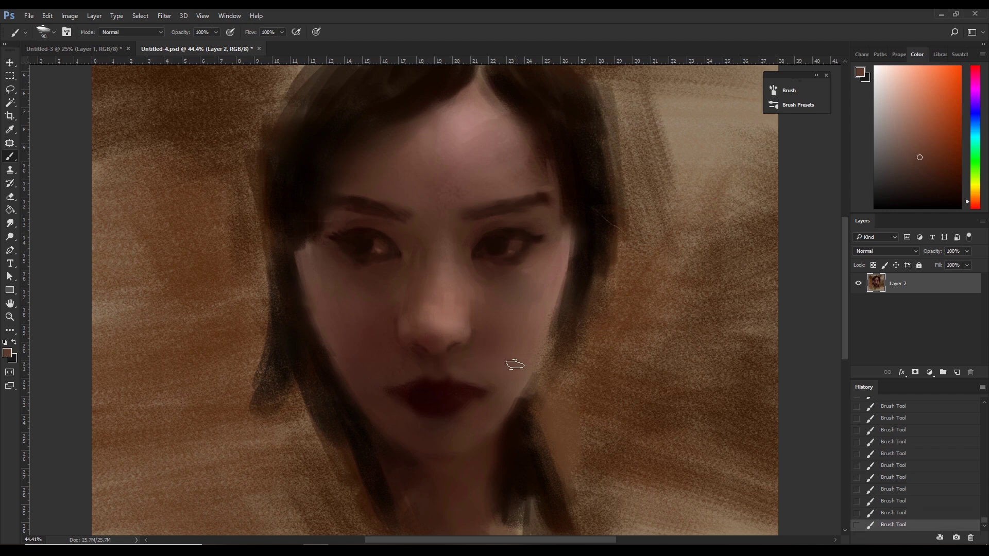
Sample lighter and darker cheek tones while adjusting the brush size.
left_click(394, 293, "alt")
left_click(494, 296, "alt")
key("bracketright")
key("bracketright")
key("bracketright")
left_click(507, 289, "alt")
key("bracketleft")
key("bracketright")
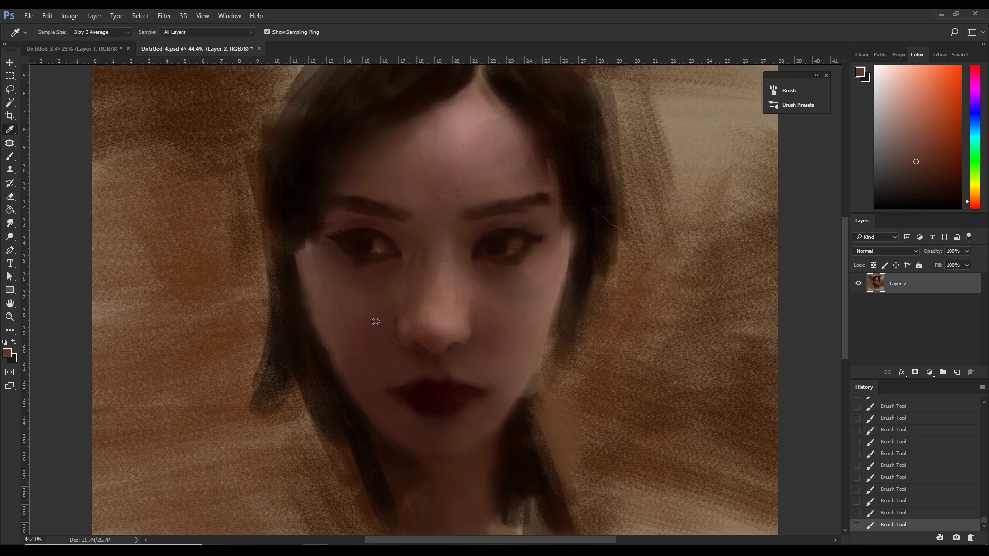
Paint small skin-tone strokes on the left cheek, undoing the last one.
left_click(372, 319, "alt")
left_click(383, 343, "alt")
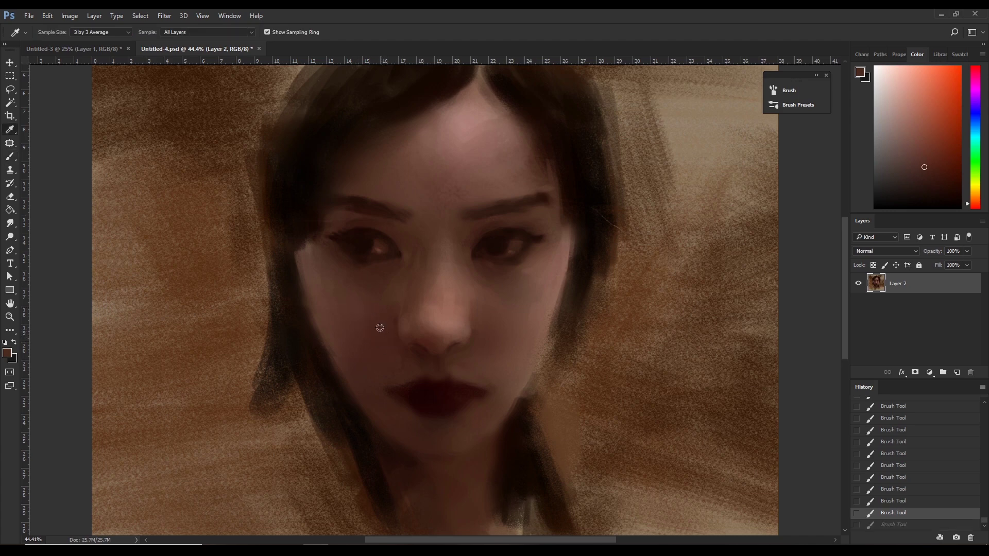
mouse_move(388, 364)
left_mouse_down()
mouse_move(356, 315)
mouse_move(386, 380)
left_mouse_up()
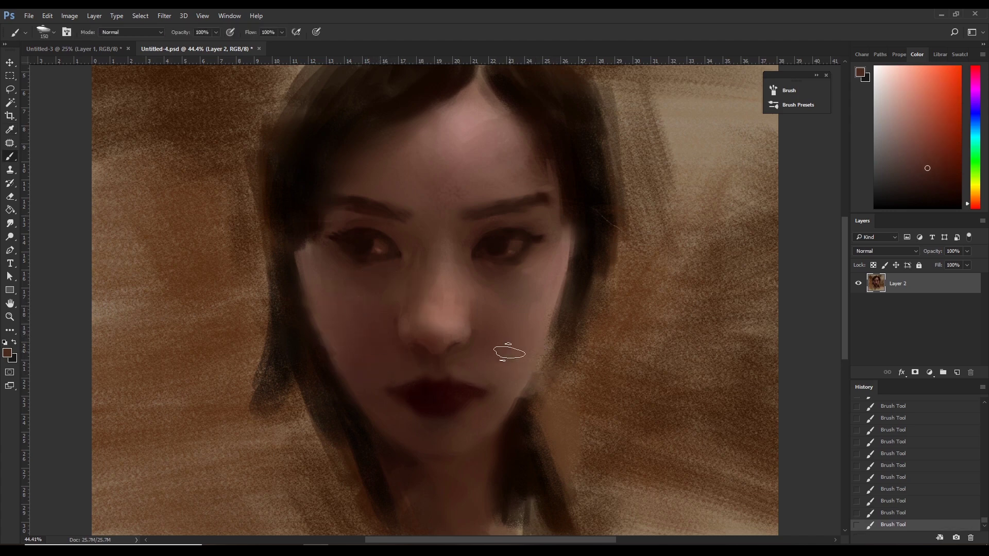
key("i")
left_click(495, 308)
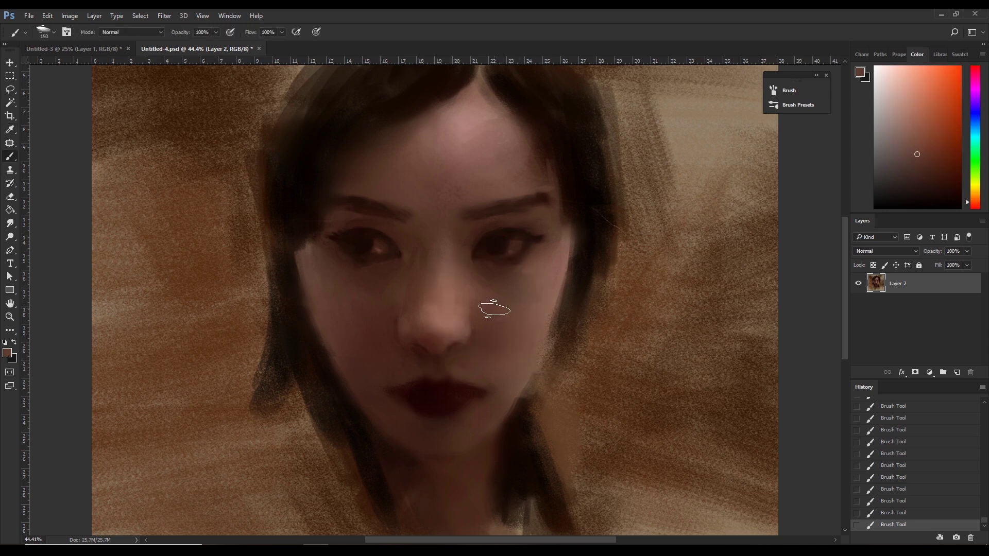
key("ctrl+z")
key("b")
Sample a darker skin tone from the face and enlarge the brush, testing a stroke with undo/redo.
key("i")
left_click(398, 330)
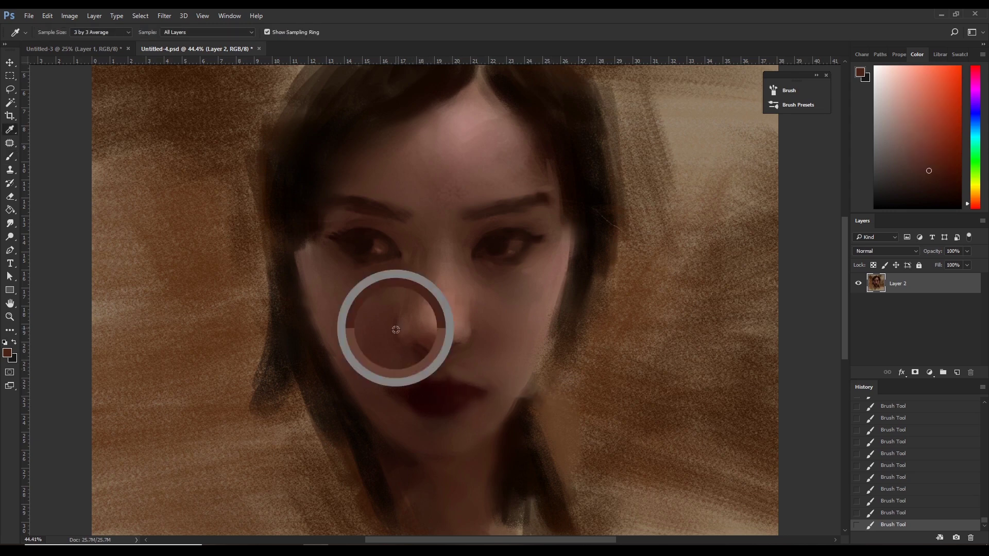
key("b")
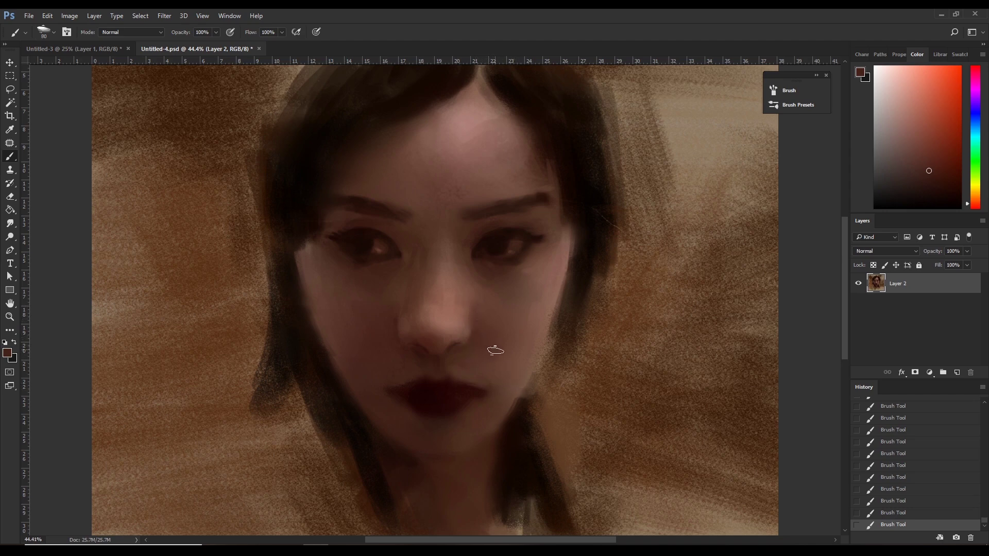
key("bracketright")
key("bracketright")
key("ctrl+z")
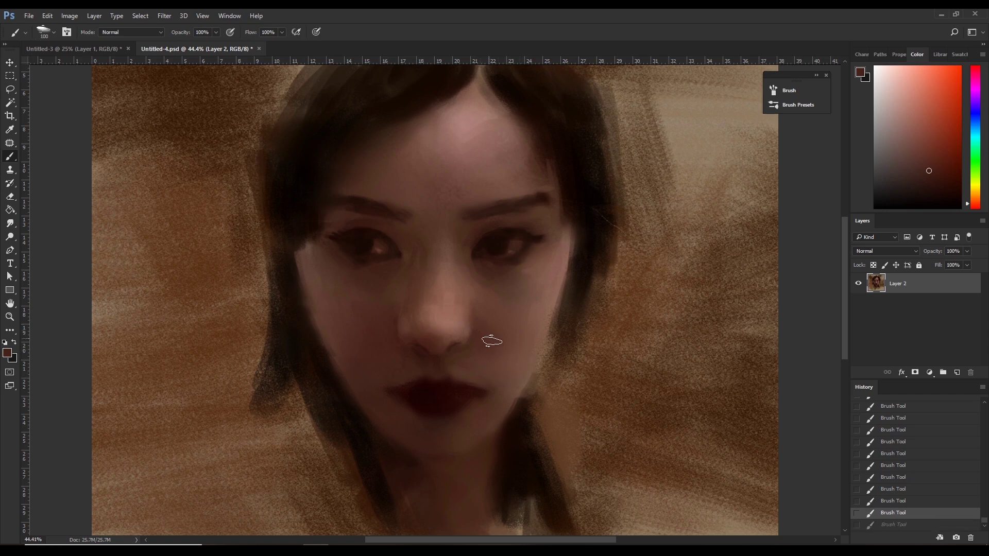
key("ctrl+z")
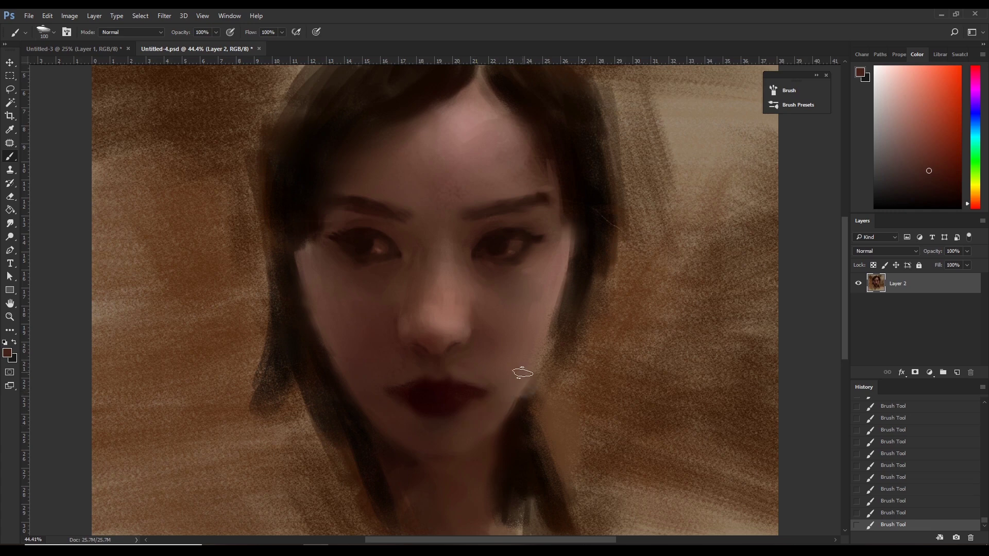
Paint along the hair edge beside the right cheek using sampled light and near-black tones.
left_click(504, 306, "alt")
left_click(583, 252, "alt")
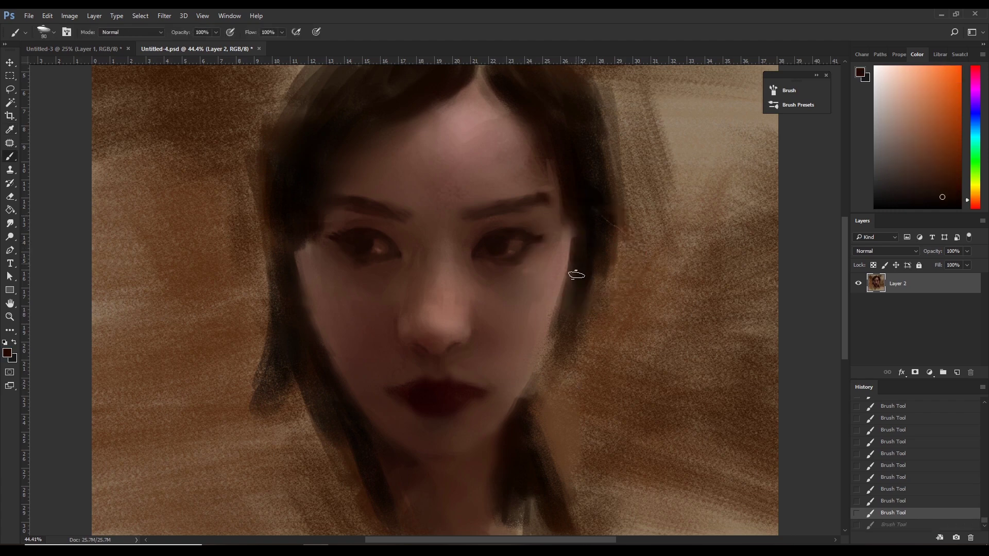
left_click(574, 240, "alt")
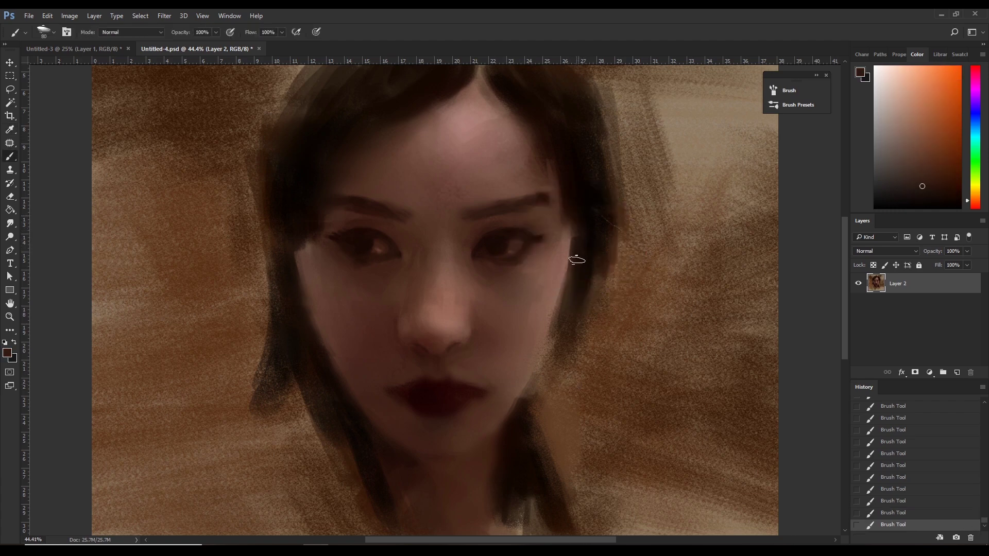
left_click_drag(576, 272, 576, 219)
Darken the left cheek edge beside the hair with broad dark strokes.
left_click(288, 298, "alt")
left_click_drag(297, 280, 312, 325)
key("bracketright")
key("bracketright")
left_click_drag(293, 280, 345, 380)
left_click(293, 320, "alt")
key("bracketleft")
Refine the left cheek and chin with sampled reddish-brown tones, testing strokes with undo and redo.
left_click(323, 336, "alt")
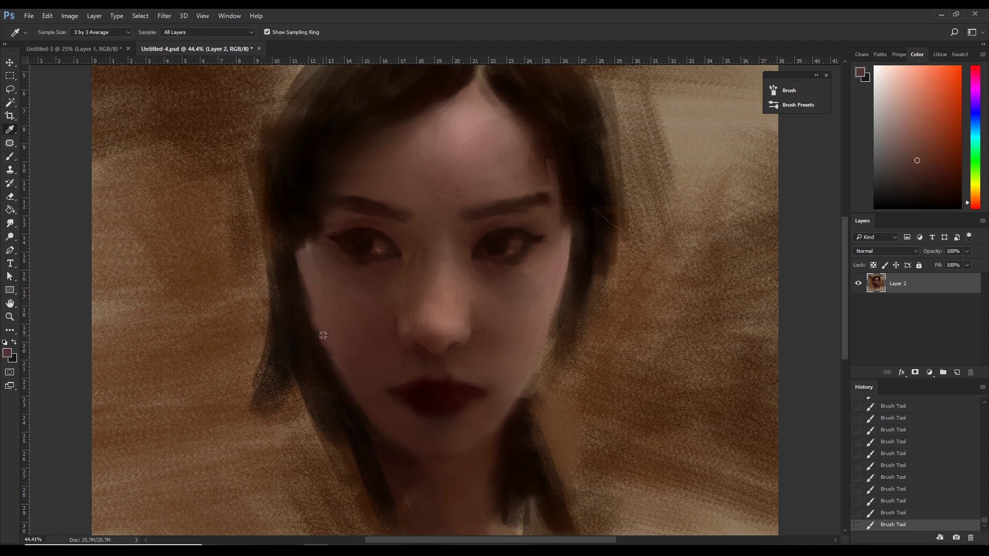
left_click(395, 466, "alt")
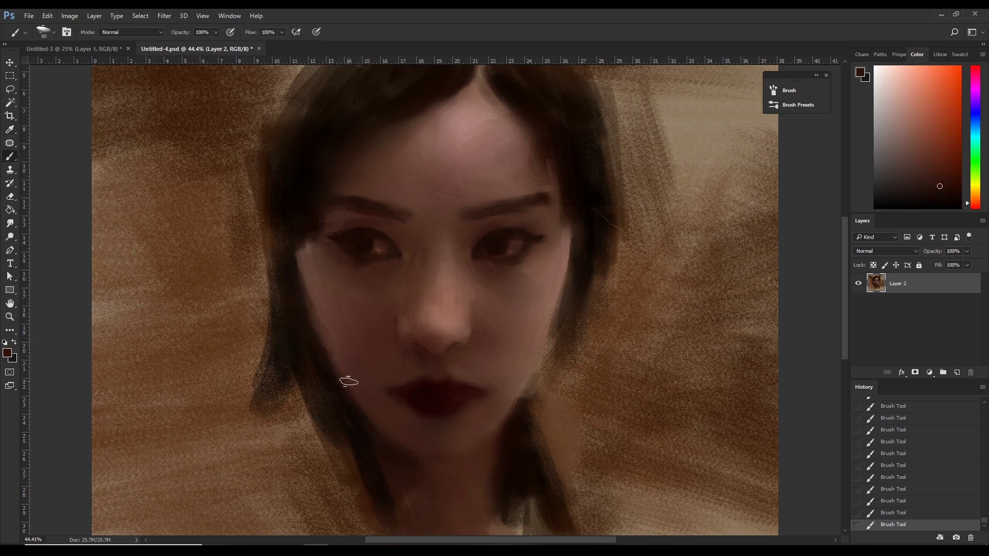
key("bracketright")
key("bracketleft")
left_click(315, 321, "alt")
left_click(300, 310, "alt")
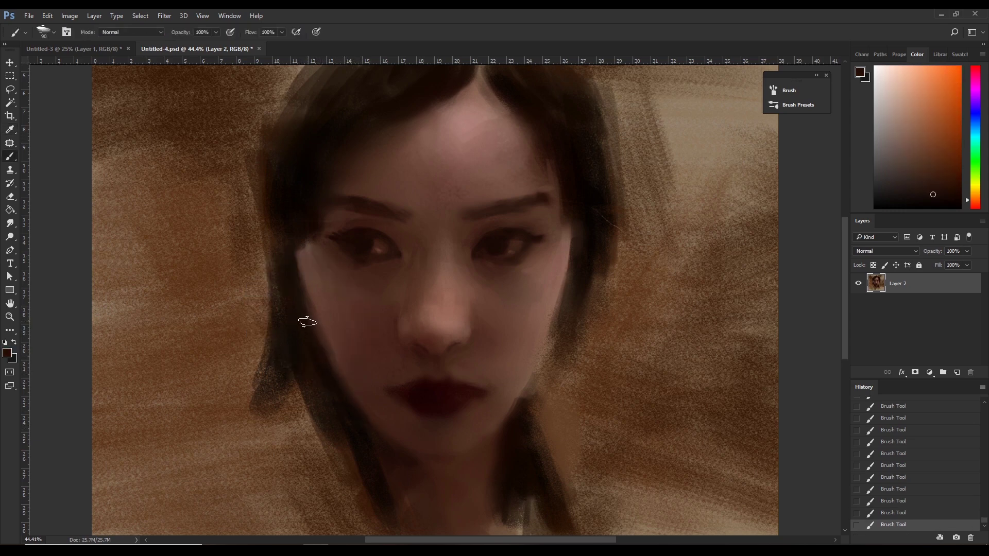
key("ctrl+z")
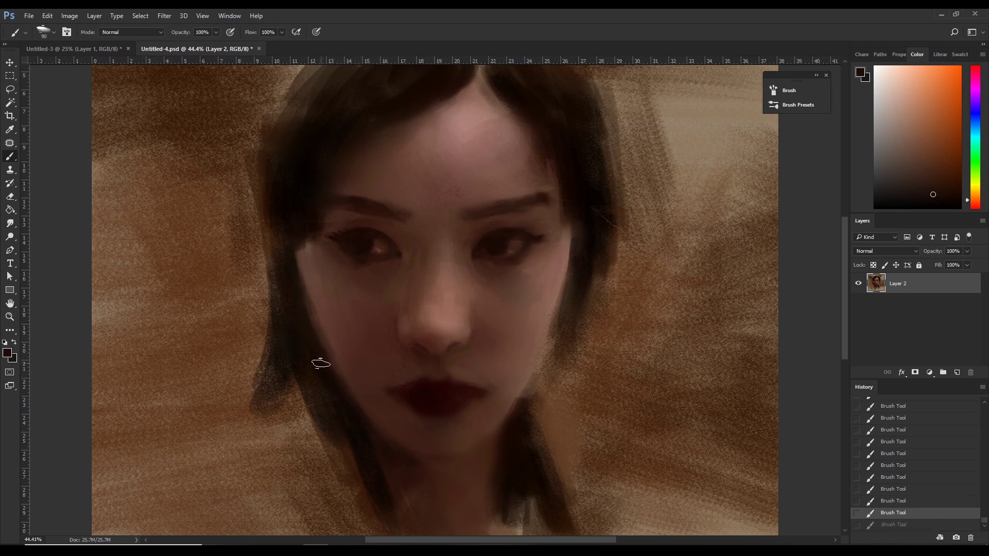
key("ctrl+alt+z")
key("ctrl+shift+z")
key("ctrl+shift+z")
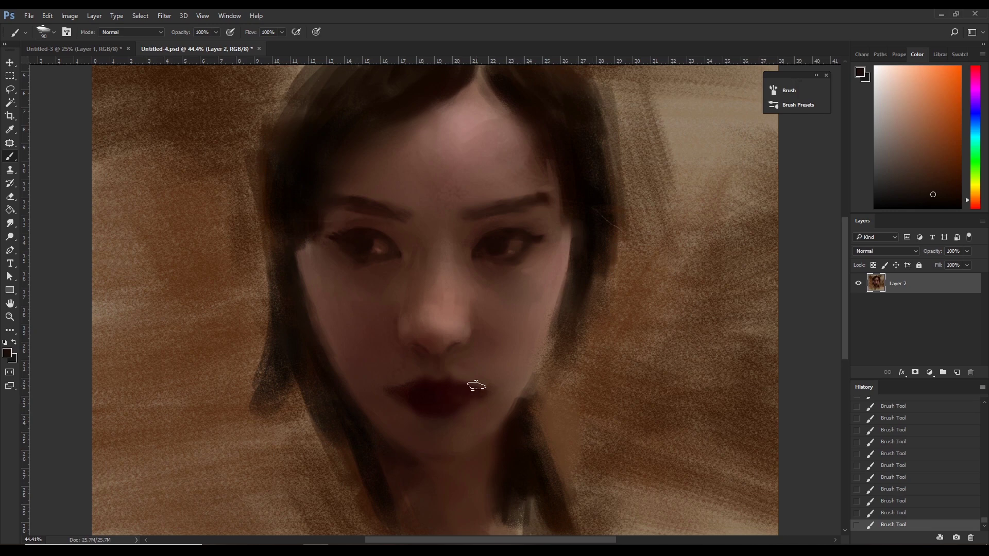
Dab reddish-brown tones sampled from the lips onto the mouth with a small brush.
left_click(464, 374, "alt")
key("bracketleft")
key("bracketleft")
key("bracketleft")
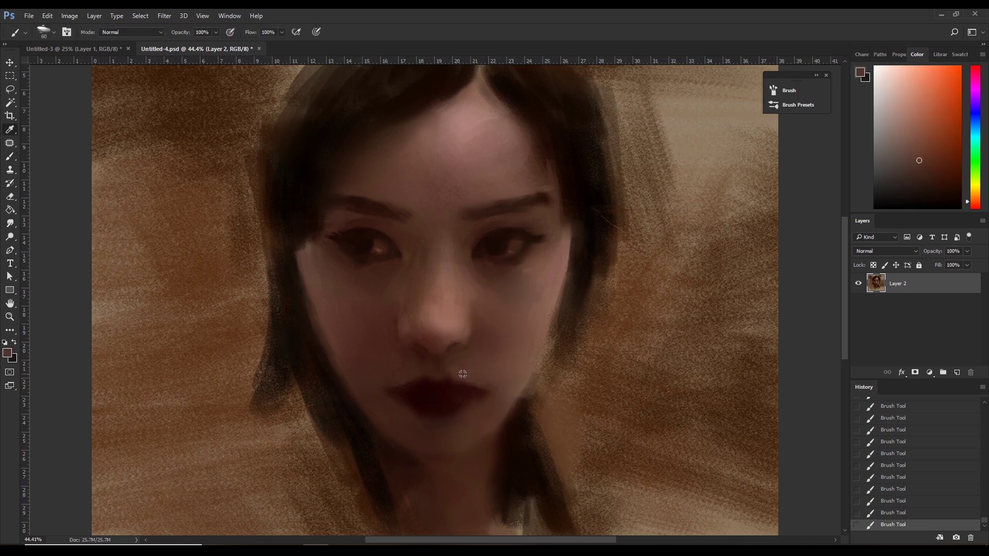
left_click(457, 375, "alt")
left_click(480, 386)
key("bracketright")
key("bracketright")
key("bracketright")
left_click(464, 367, "alt")
key("bracketleft")
left_click(401, 379, "alt")
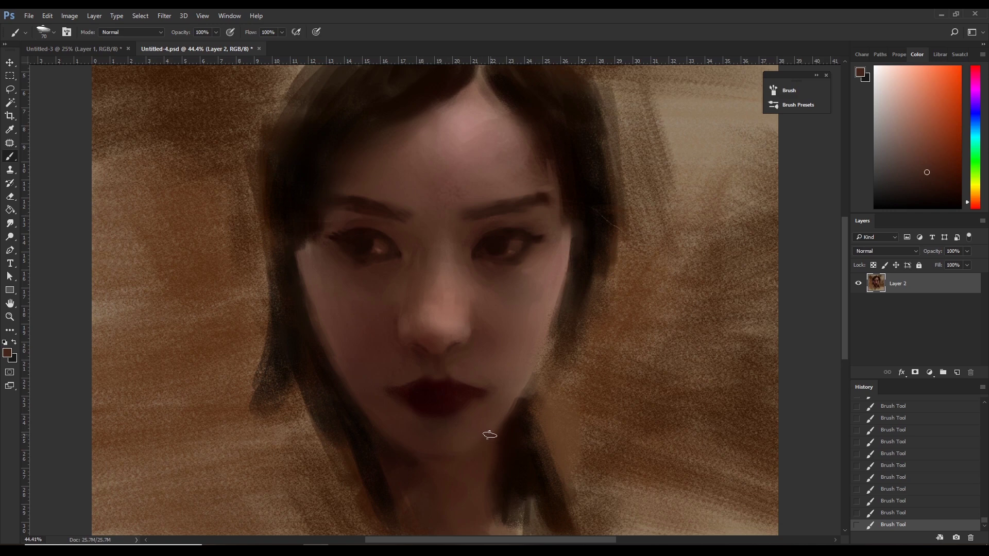
Paint a darker red stroke on the lower lip, shifting the shade in the Color panel.
key("alt")
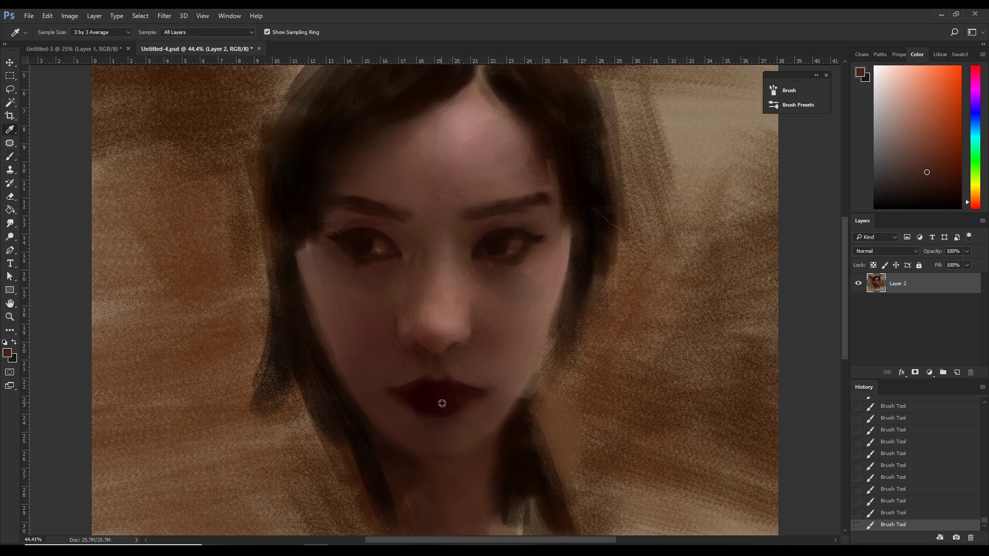
left_click(426, 405, "alt")
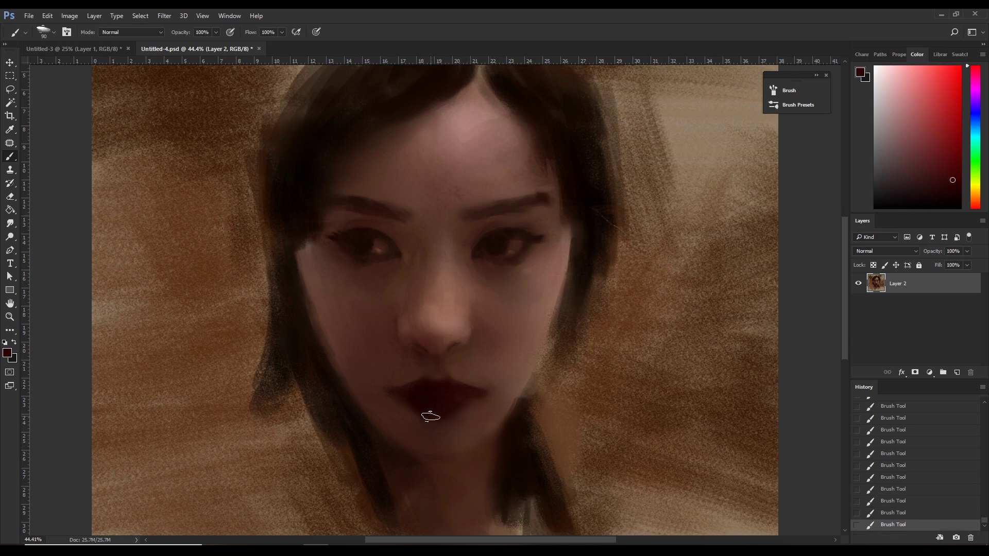
left_click(440, 415, "alt")
left_click_drag(479, 431, 442, 415)
left_click(955, 187)
left_click_drag(954, 187, 960, 193)
Paint short strokes near the right lip corner with re-sampled lip reds.
key("bracketleft")
key("bracketleft")
left_click(386, 393, "alt")
key("ctrl+z")
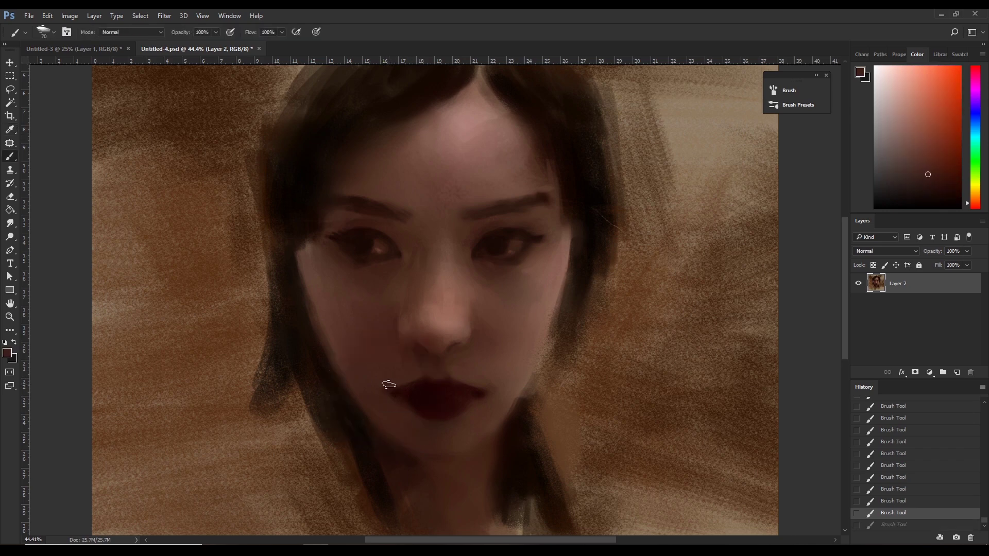
key("ctrl+z")
left_click(486, 395, "alt")
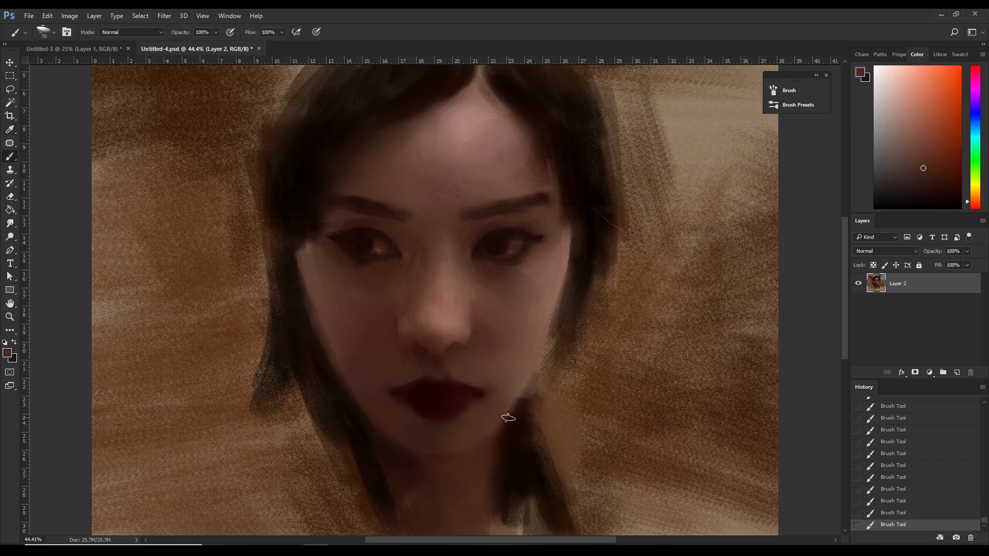
mouse_move(497, 398)
left_mouse_down()
mouse_move(486, 394)
mouse_move(492, 410)
left_mouse_up()
left_click(479, 395, "alt")
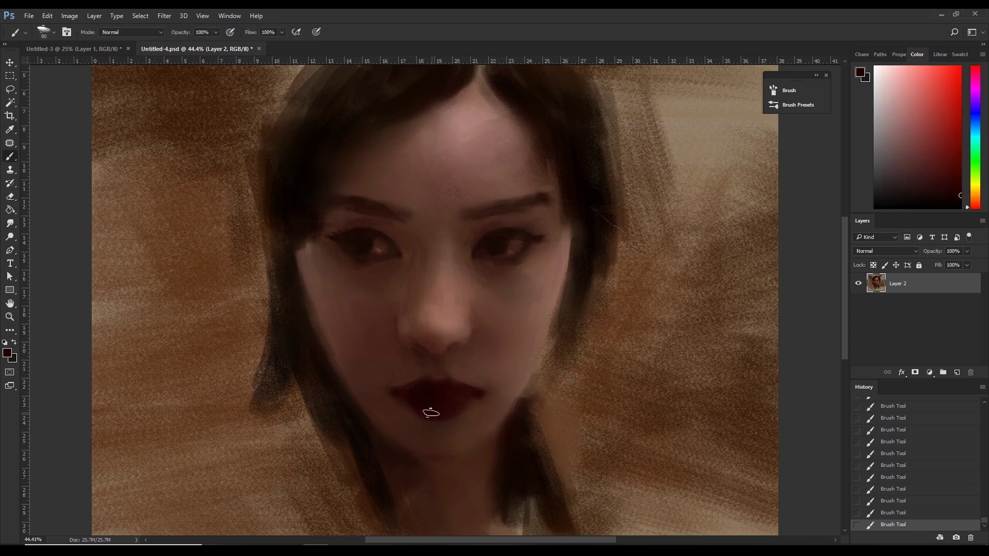
key("bracketright")
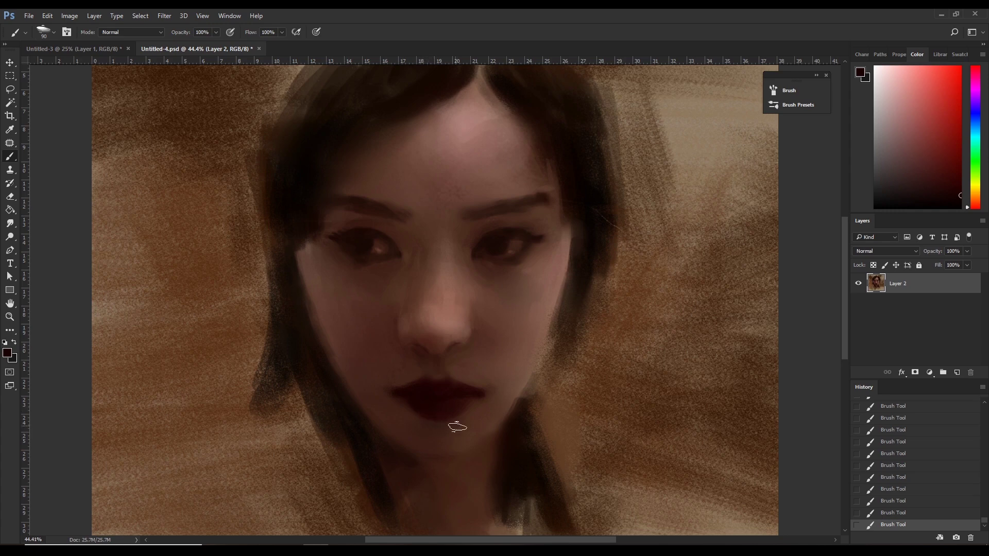
Sample the lips' dark red and paint over the lower lip, keeping the strokes.
key("i")
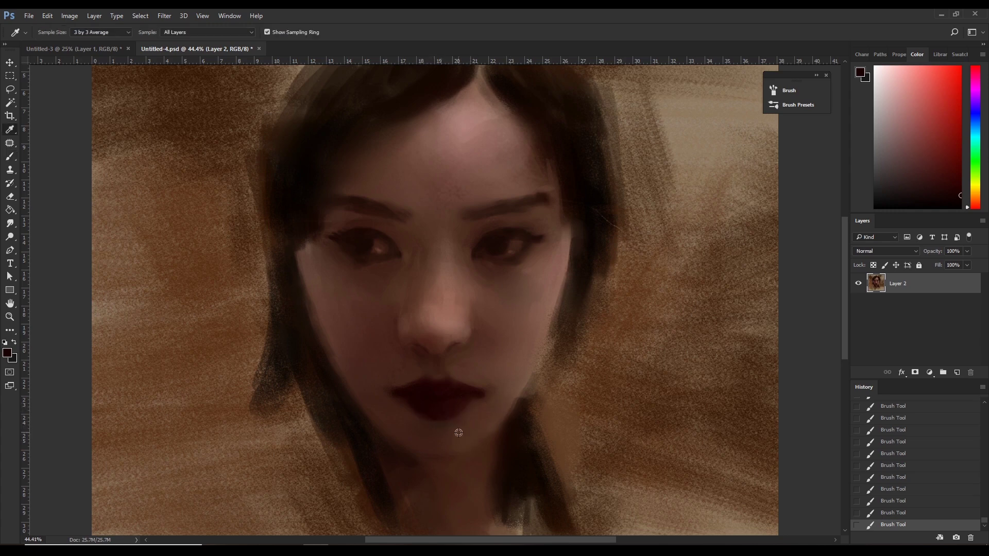
left_click(454, 412)
key("b")
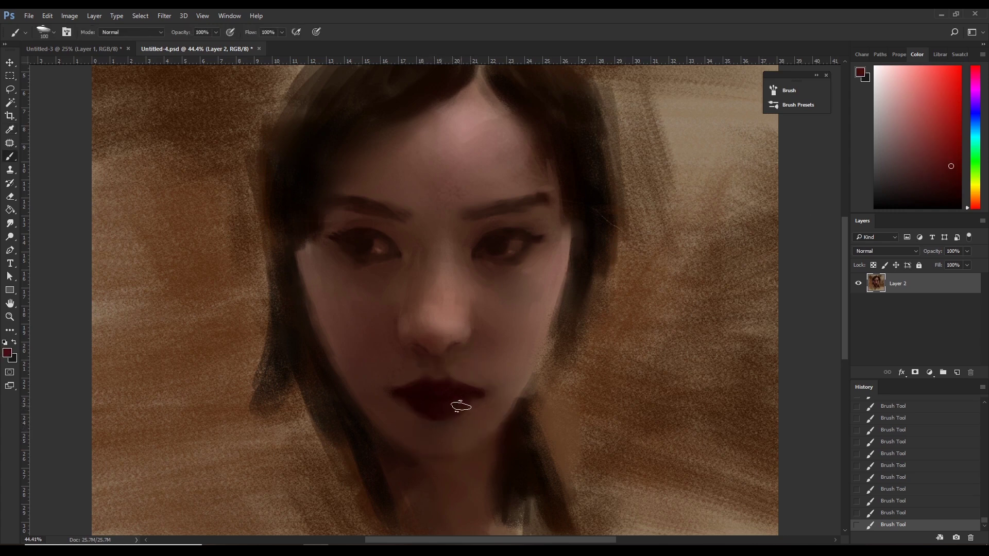
left_click_drag(452, 409, 449, 408)
key("ctrl+alt+z")
key("ctrl+alt+z")
key("bracketright")
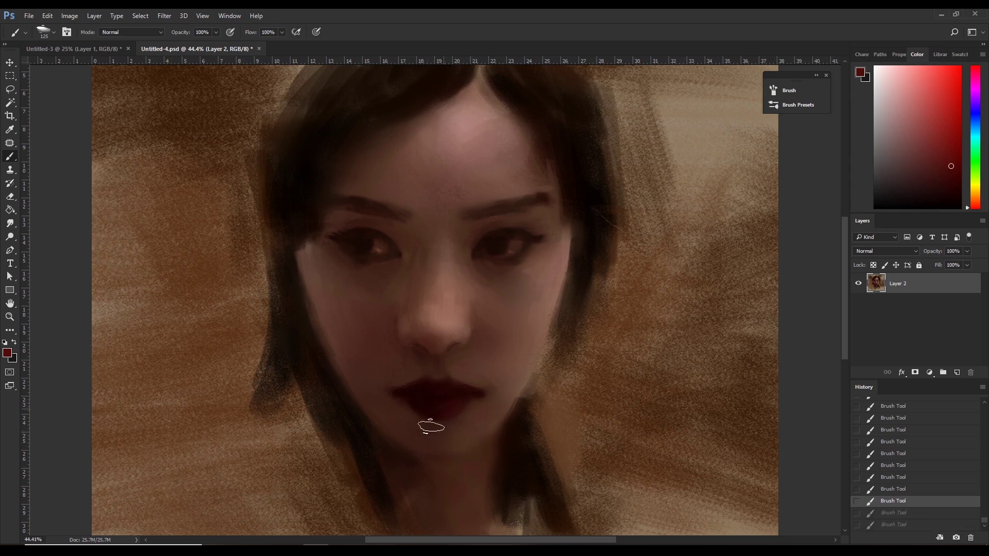
key("ctrl+shift+z")
key("ctrl+shift+z")
left_click(428, 404, "alt")
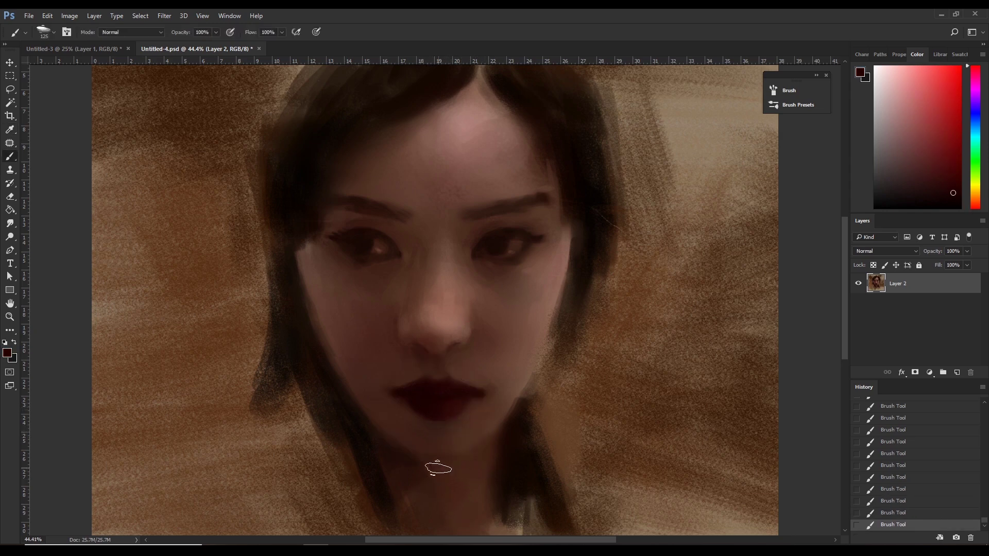
With a smaller brush, resample deeper and lighter lip reds and dab the lower lip.
left_click(413, 416, "alt")
key("bracketleft")
key("bracketleft")
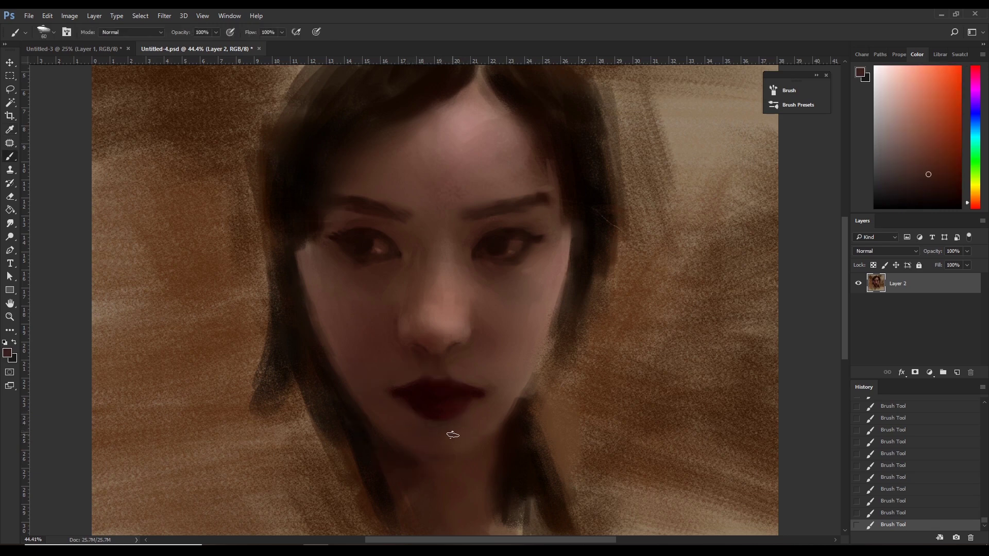
left_click(471, 409, "alt")
left_click(477, 412)
left_click(462, 406, "alt")
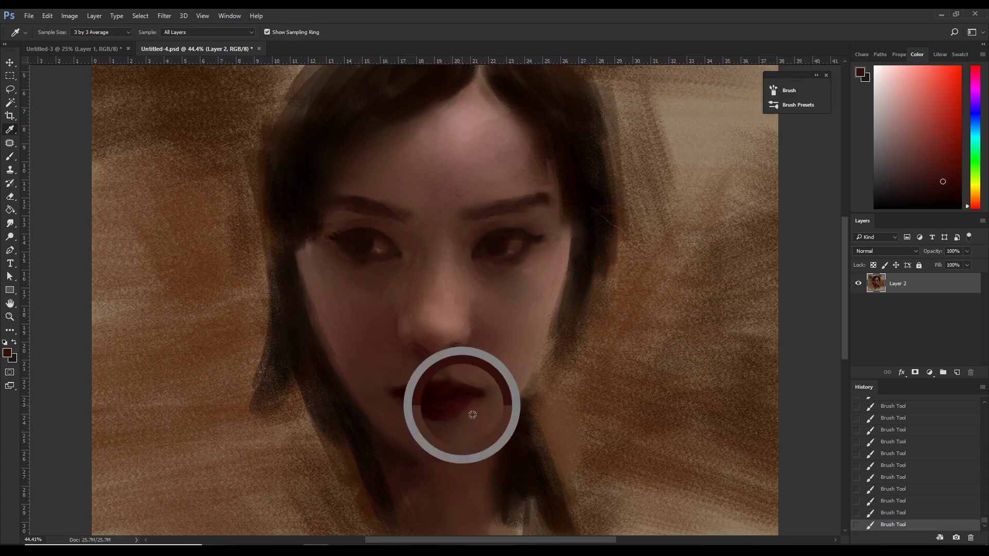
left_click(417, 403, "alt")
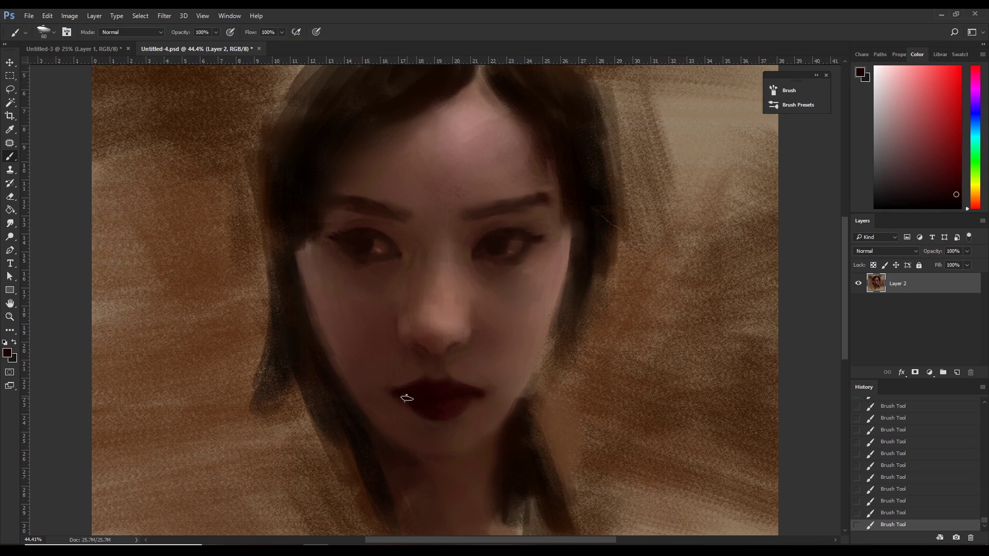
left_click(464, 409, "alt")
left_click(459, 416, "alt")
left_click(428, 416, "alt")
Paint a dark orange-brown shadow along the jaw and faint strokes on the chin.
left_click(359, 417, "alt")
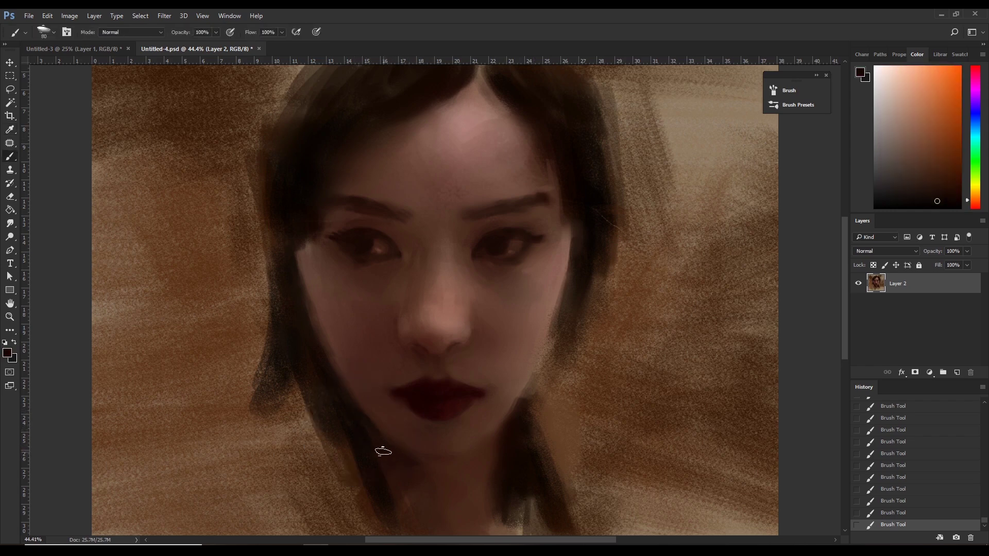
mouse_move(383, 452)
left_mouse_down()
mouse_move(371, 438)
mouse_move(381, 438)
left_mouse_up()
mouse_move(464, 468)
left_mouse_down()
mouse_move(404, 457)
mouse_move(451, 463)
left_mouse_up()
left_click(420, 464, "alt")
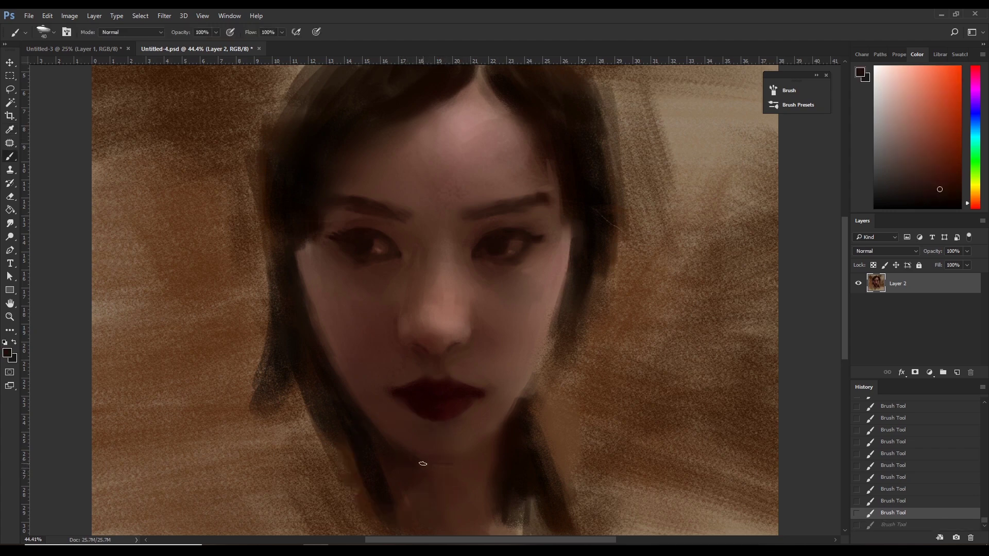
key("ctrl+alt+z")
left_click(460, 463)
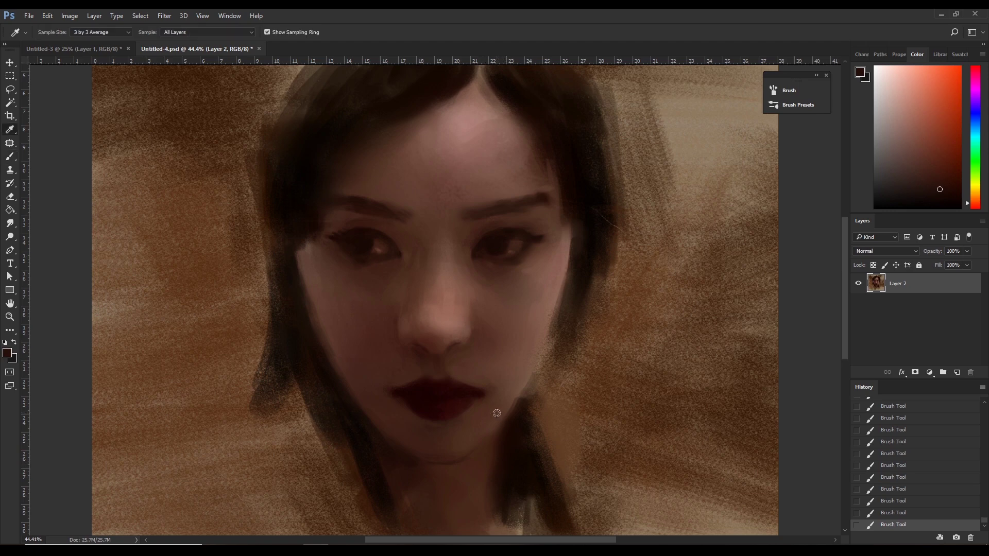
Sample lighter and darker red-browns near the lips and chin while enlarging the brush.
left_click(499, 432, "alt")
key("bracketright")
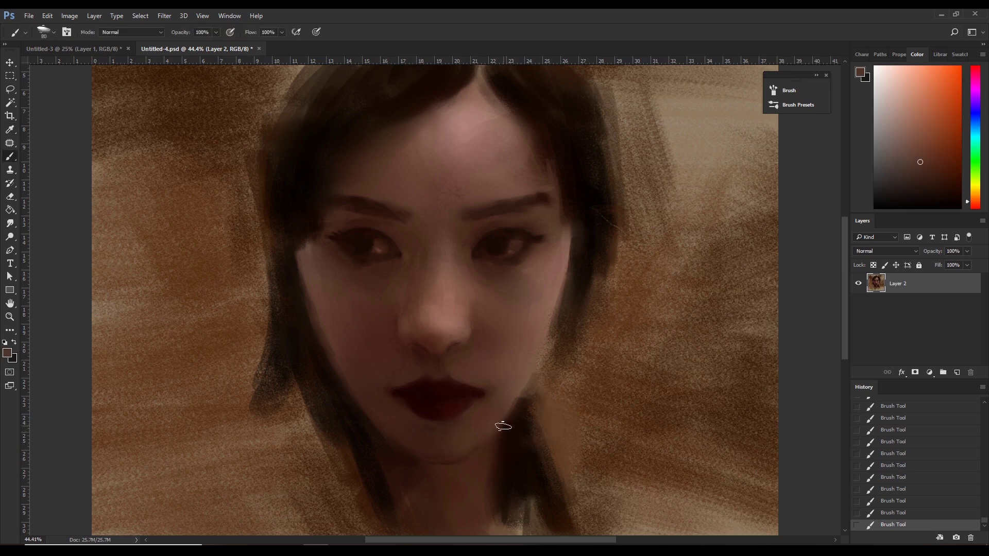
key("bracketright")
key("i")
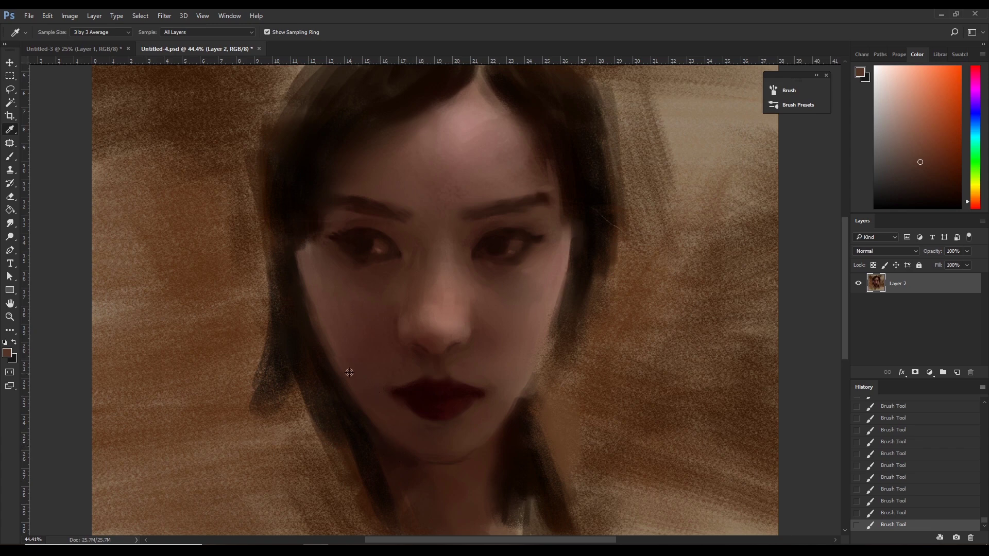
left_click(401, 466)
key("b")
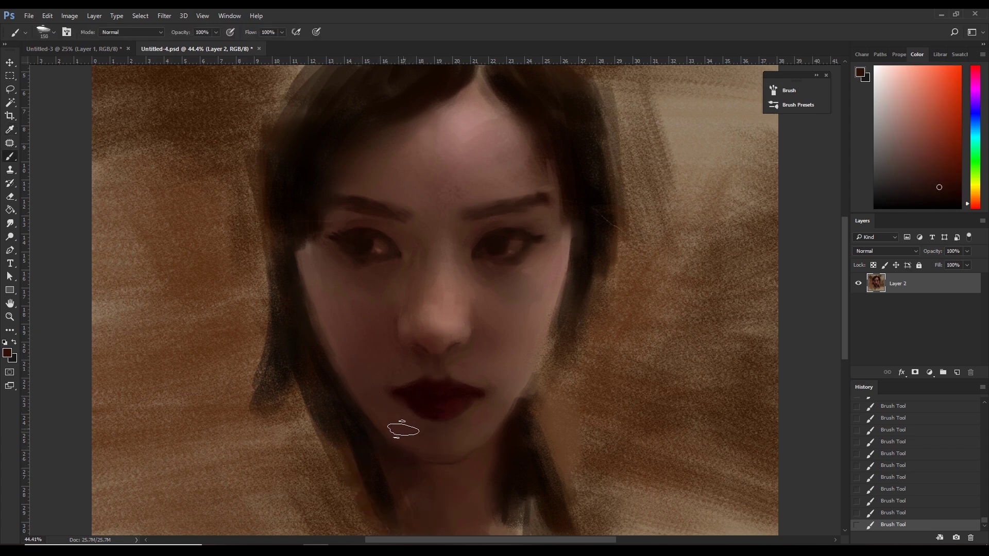
key("bracketright")
key("bracketright")
left_click(397, 402, "alt")
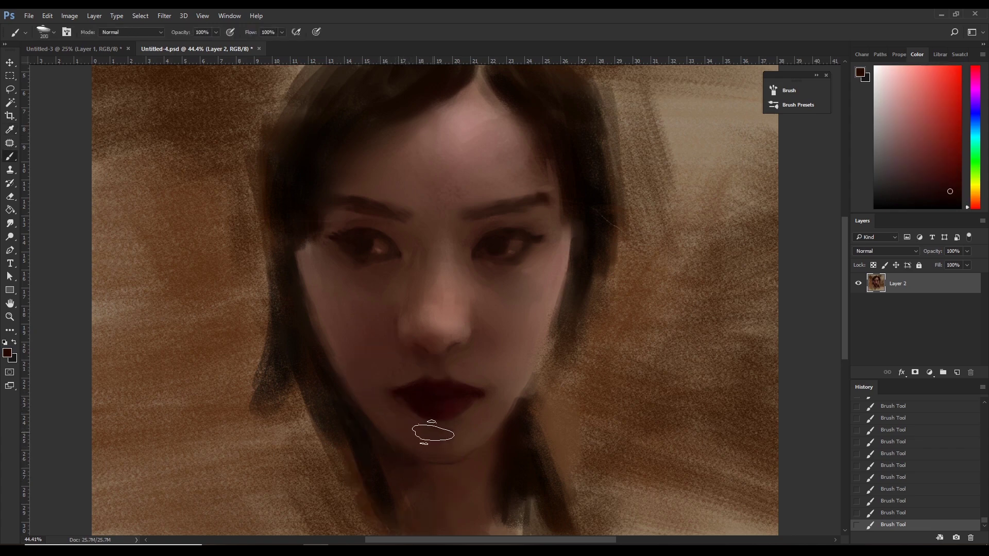
Sample cheek and dark lip colours, enlarge the brush to 300 px, and undo two chin strokes.
key("bracketright")
left_click(379, 413, "alt")
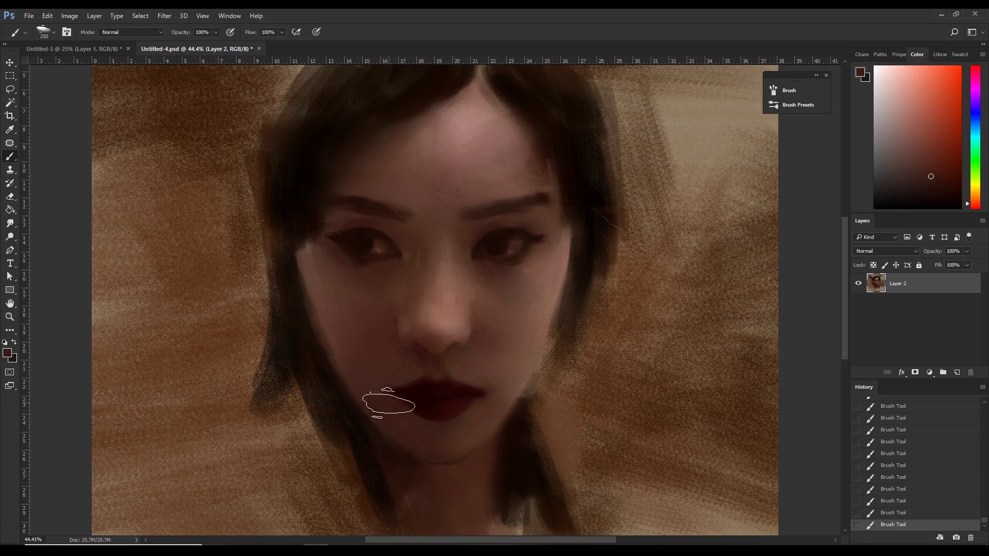
key("bracketleft")
key("bracketleft")
left_click(419, 397, "alt")
key("bracketright")
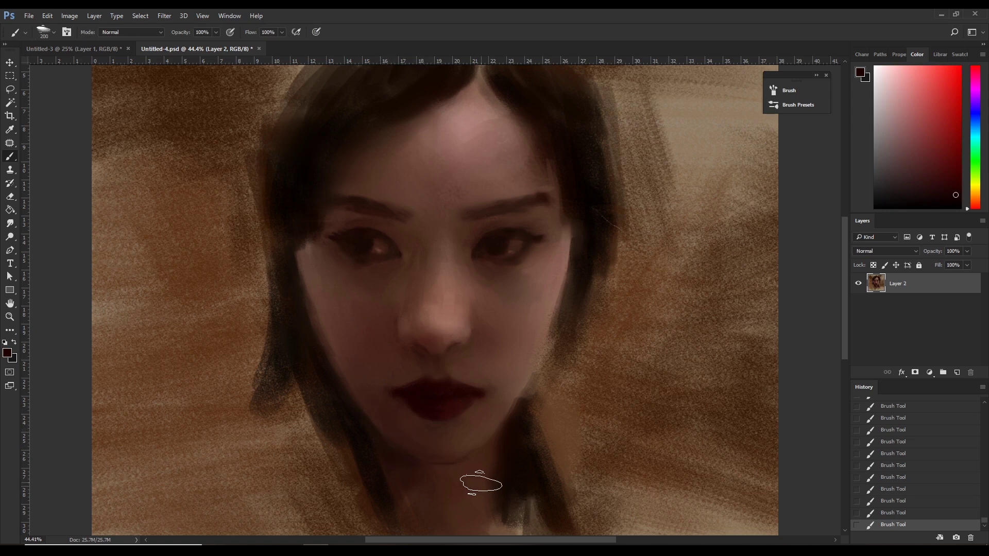
key("bracketright")
key("bracketright")
key("ctrl+z")
key("ctrl+alt+z")
key("ctrl+alt+z")
With a new brush preset, soften the chin in light skin tone and add a dark shadow dab.
left_click(44, 32)
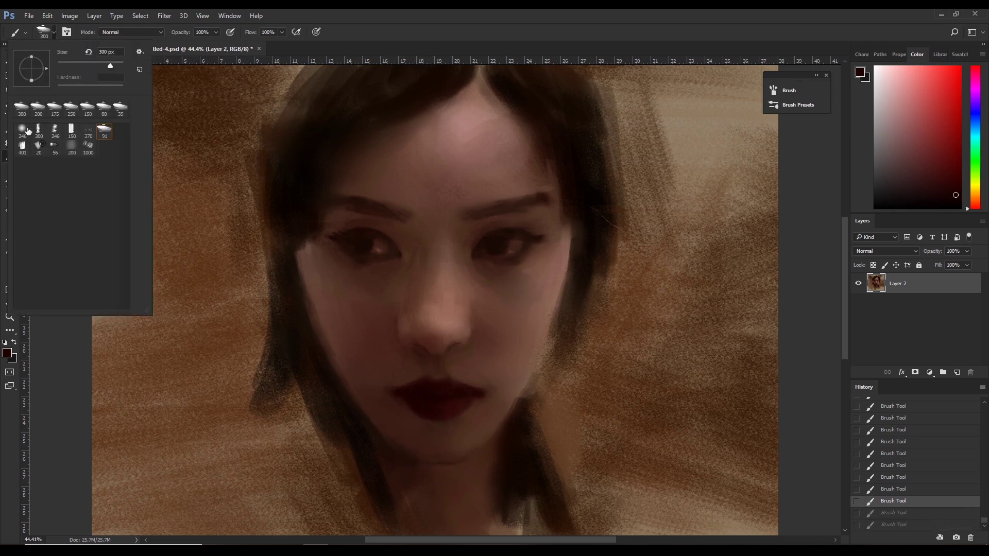
double_click(26, 132)
key("bracketright")
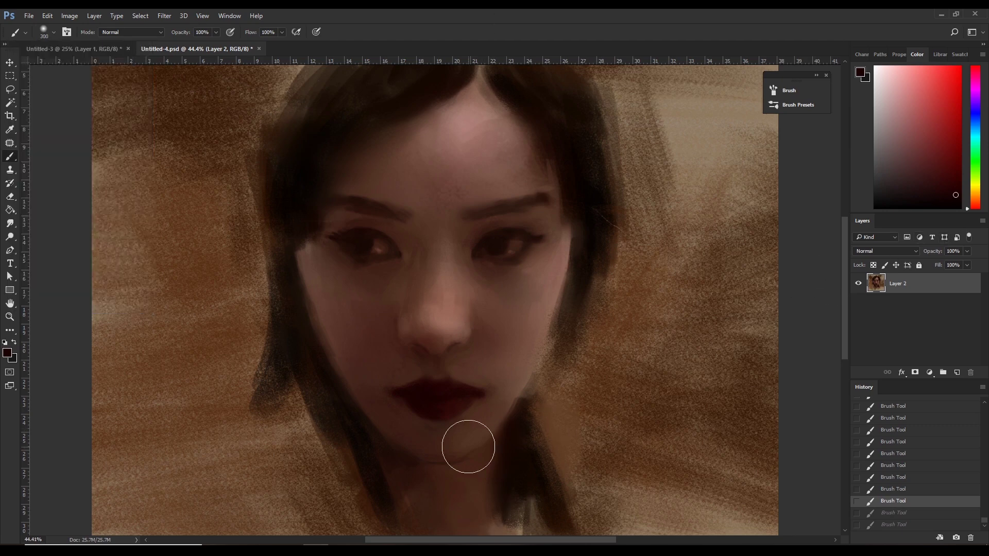
left_click(406, 477, "alt")
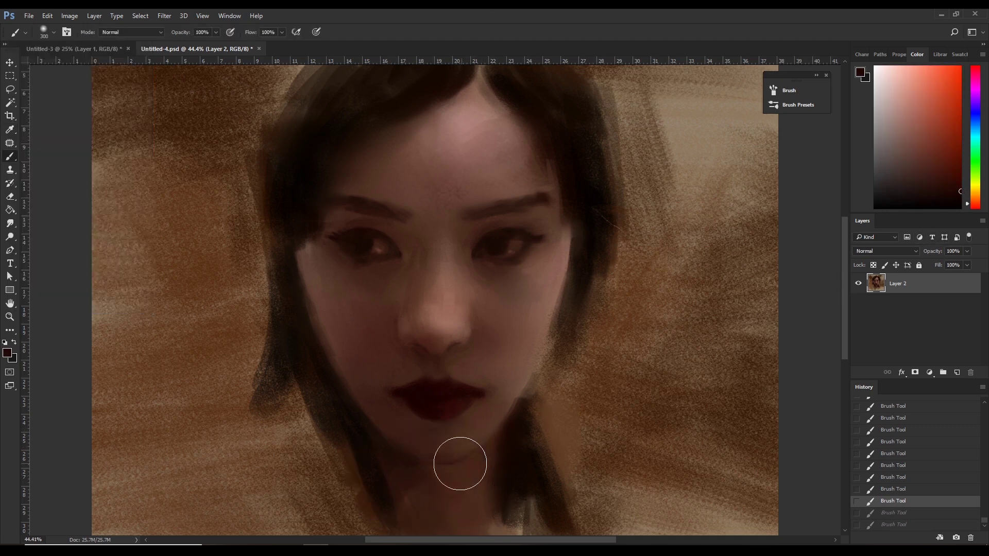
left_click(434, 446)
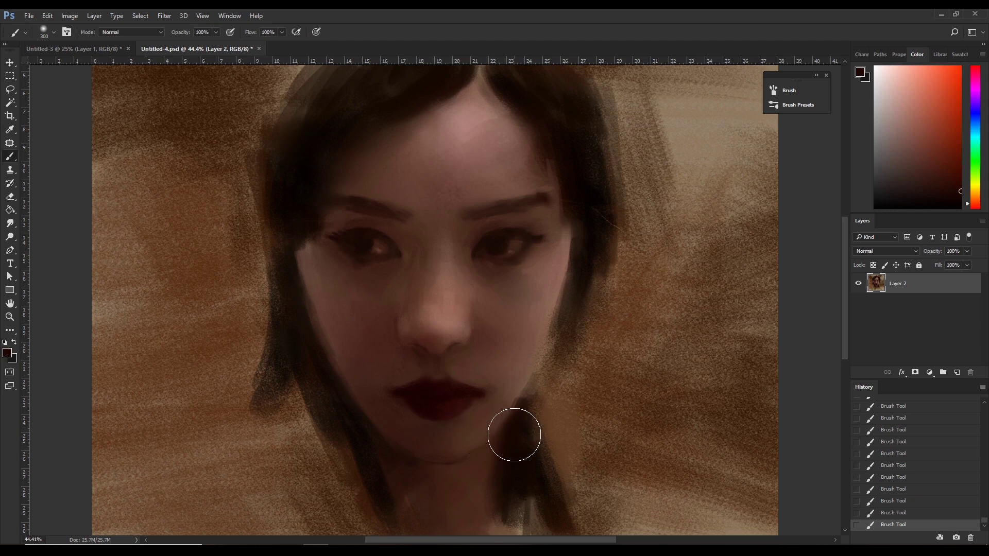
key("bracketleft")
key("bracketleft")
left_click(475, 406)
key("ctrl+z")
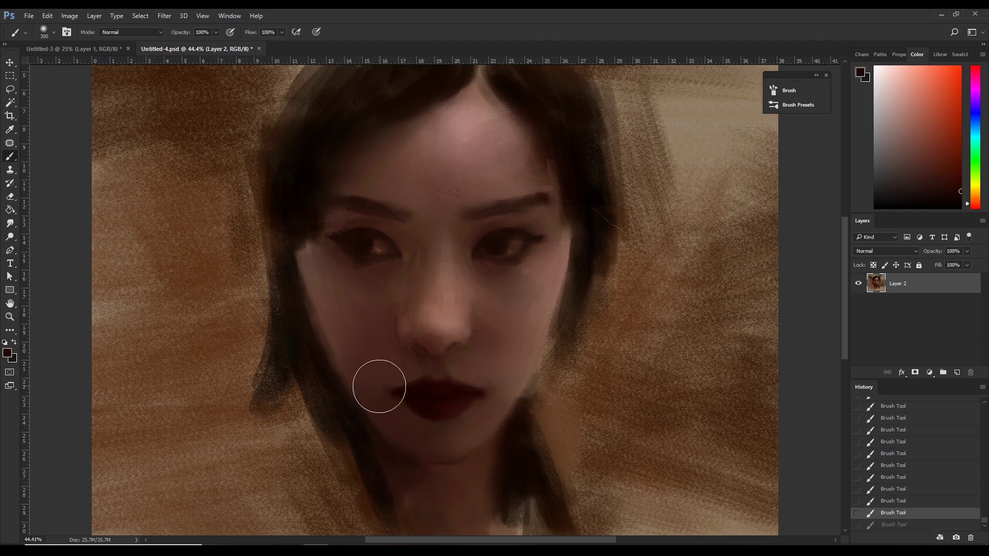
key("ctrl+z")
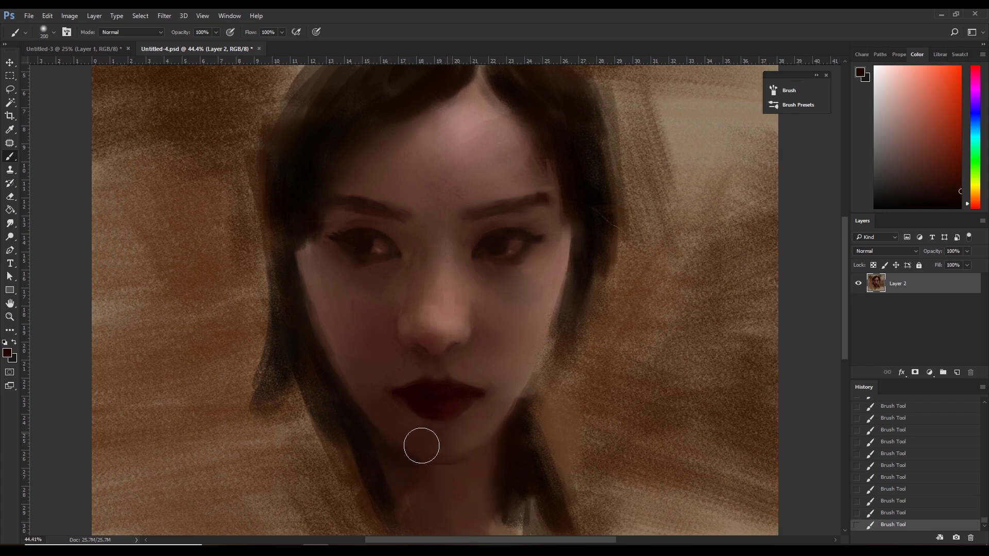
Choose the 91 px brush tip and sample the colour near the chin.
left_click(44, 31)
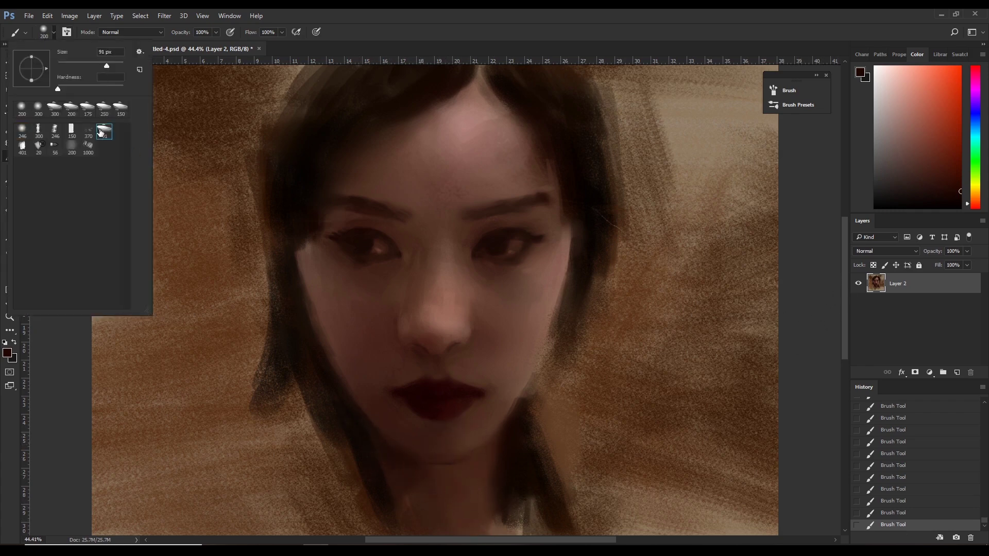
double_click(104, 132)
left_click(402, 438, "alt")
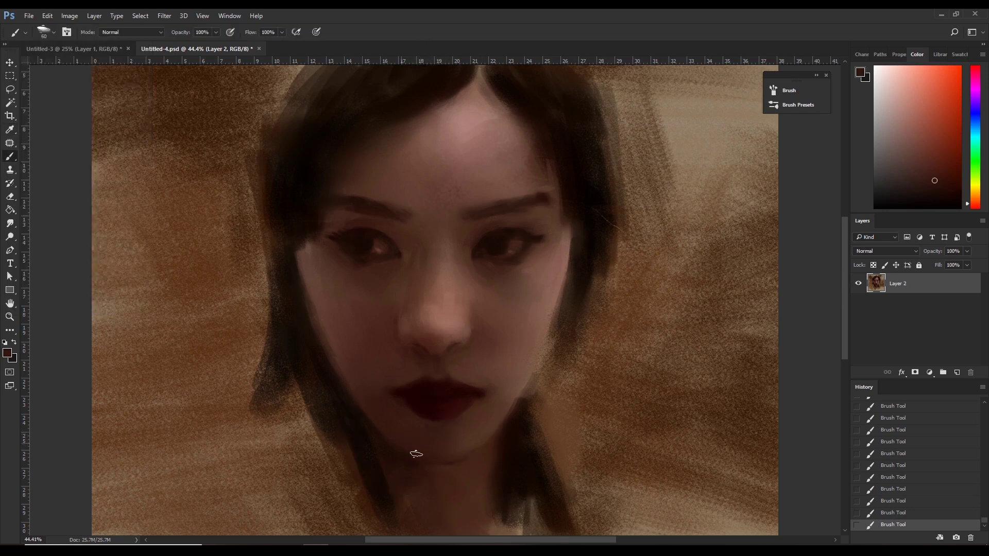
Sample orange, red and darker face tones and paint blending strokes across the lower face.
left_click(366, 428, "alt")
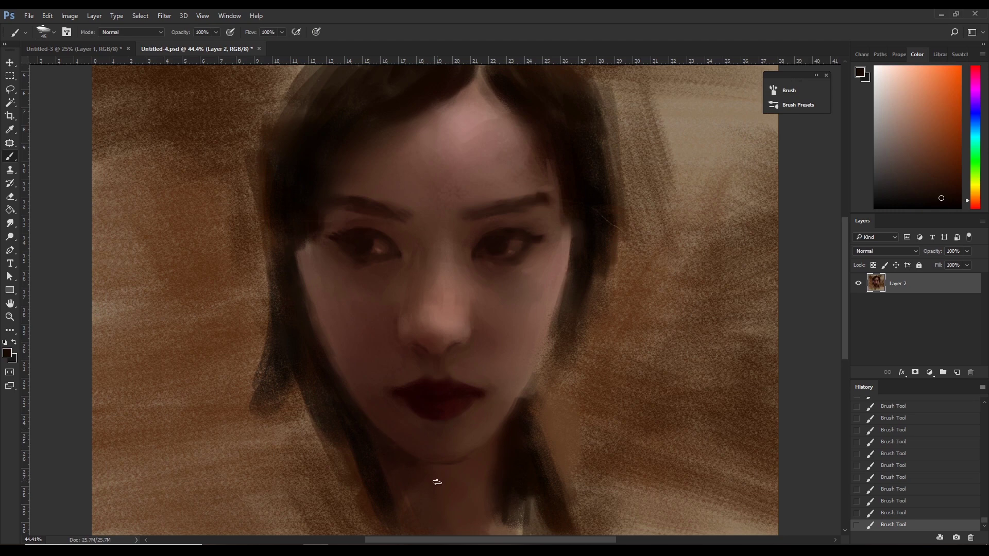
left_click(462, 452, "alt")
left_click(443, 459, "alt")
key("bracketright")
key("bracketright")
key("bracketright")
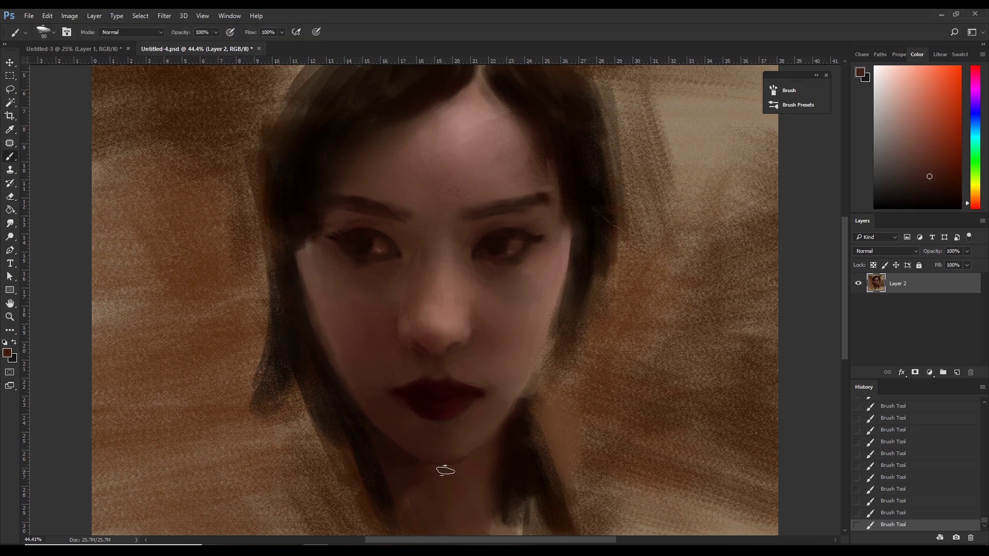
key("alt")
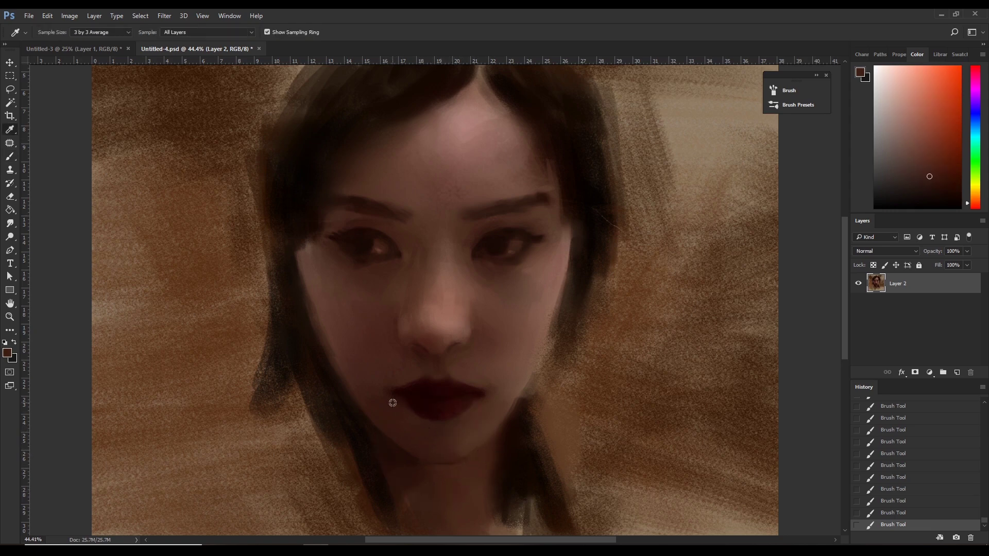
left_click(392, 402, "alt")
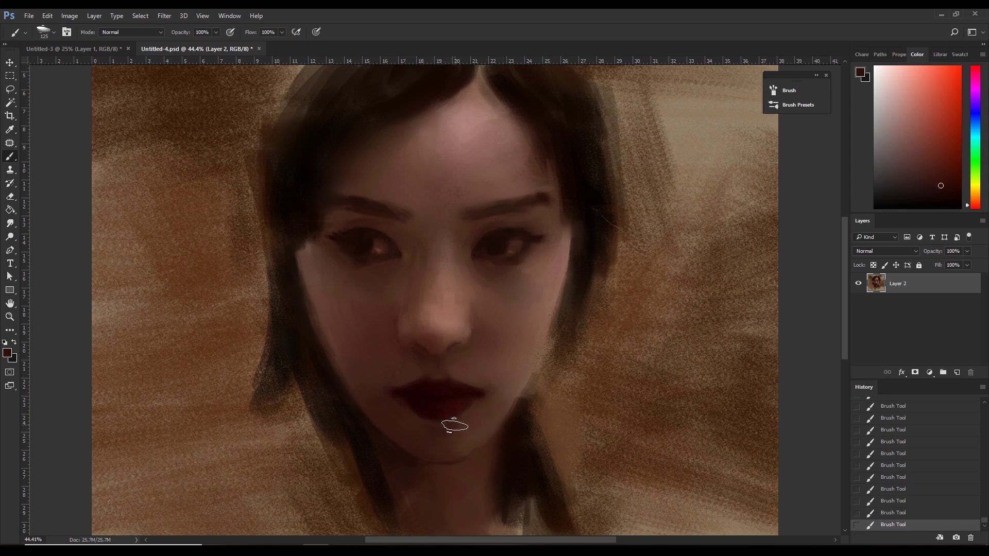
left_click(415, 443, "alt")
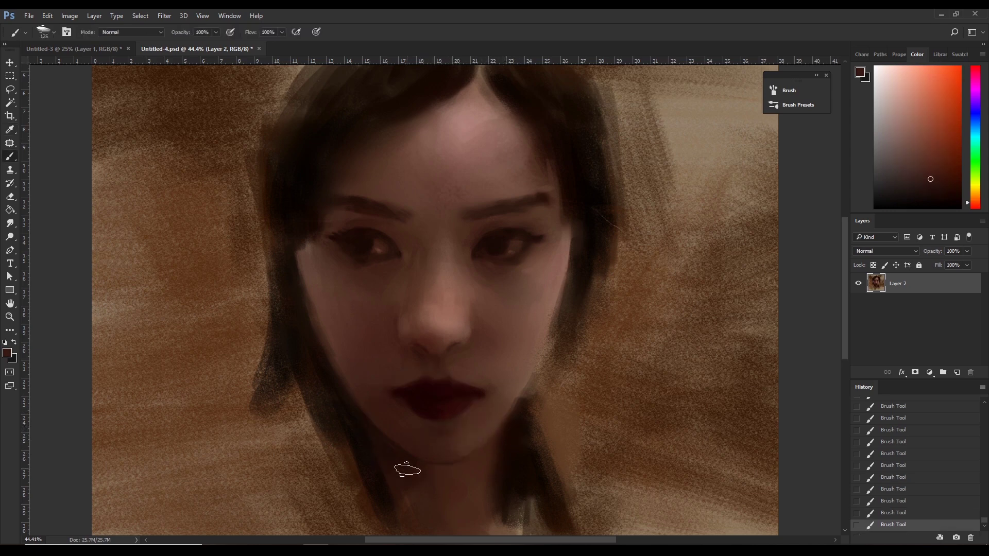
left_click(434, 437, "alt")
mouse_move(471, 453)
left_mouse_down()
mouse_move(442, 439)
mouse_move(445, 458)
left_mouse_up()
Resample colours near the lips with a 175 px brush, undoing then redoing a stroke.
left_click(429, 426, "alt")
left_click(459, 441, "alt")
key("bracketright")
key("bracketright")
key("alt")
key("ctrl+z")
left_click(490, 392, "alt")
key("ctrl+z")
Sample skin colours from the chin and left cheek, sizing the brush between 100 and 200 px.
left_click(379, 399, "alt")
key("bracketright")
left_click(349, 395, "alt")
key("bracketleft")
key("bracketleft")
left_click(363, 380, "alt")
key("bracketright")
left_click(332, 315, "alt")
key("bracketleft")
left_click(361, 368, "alt")
key("bracketright")
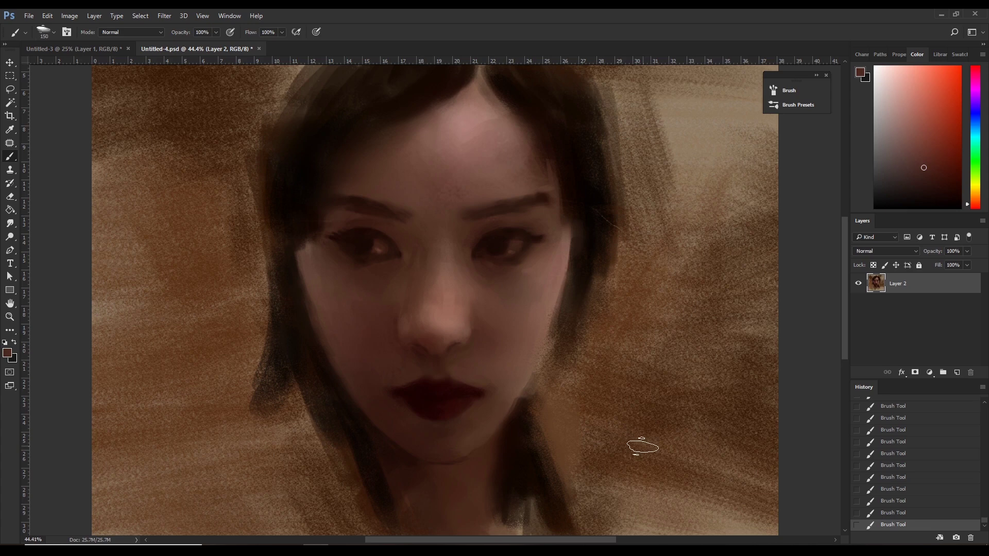
Sample forehead skin tones with a 250 px brush, undoing and redoing one stroke.
left_click(479, 149, "alt")
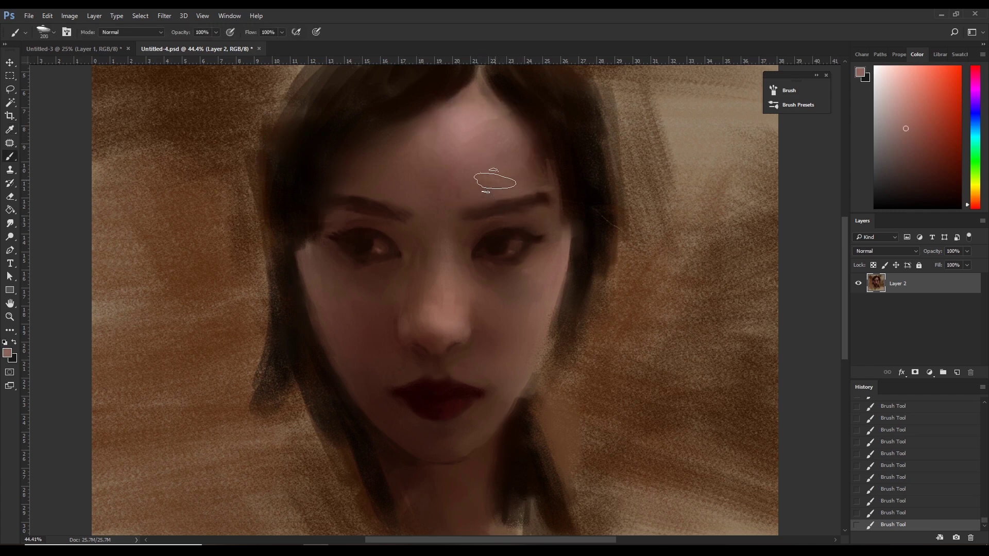
left_click(492, 183, "alt")
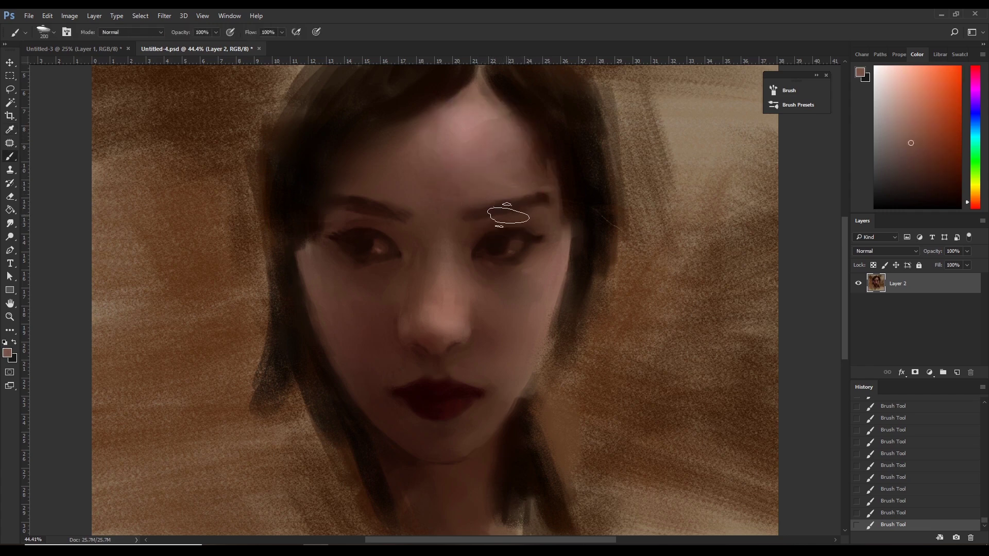
key("bracketright")
left_click(534, 165, "alt")
key("i")
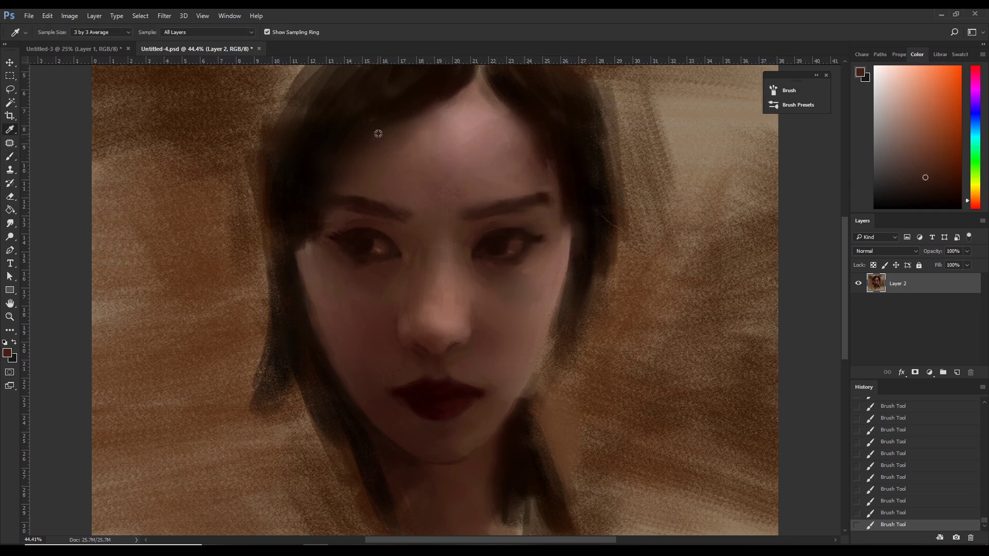
left_click(378, 134)
key("b")
key("ctrl+z")
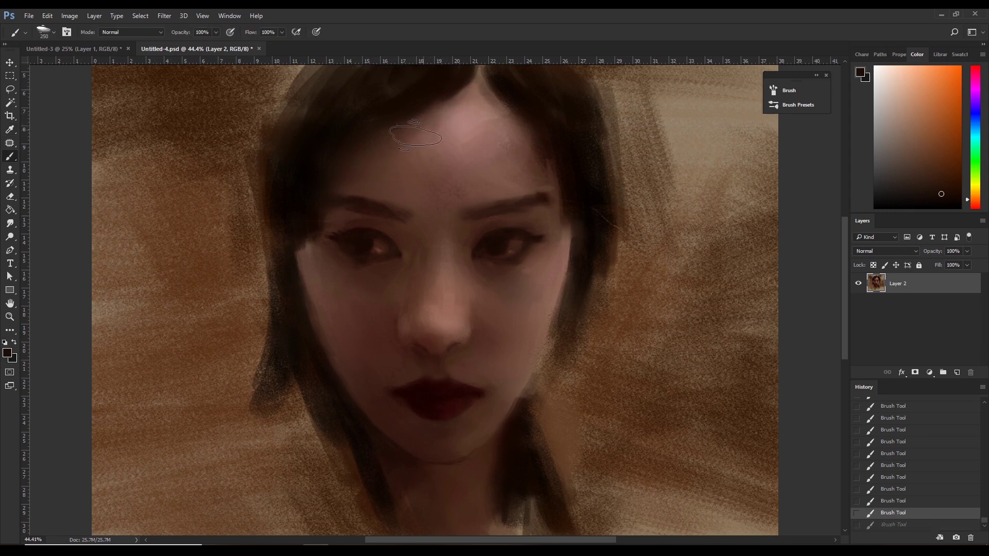
key("ctrl+z")
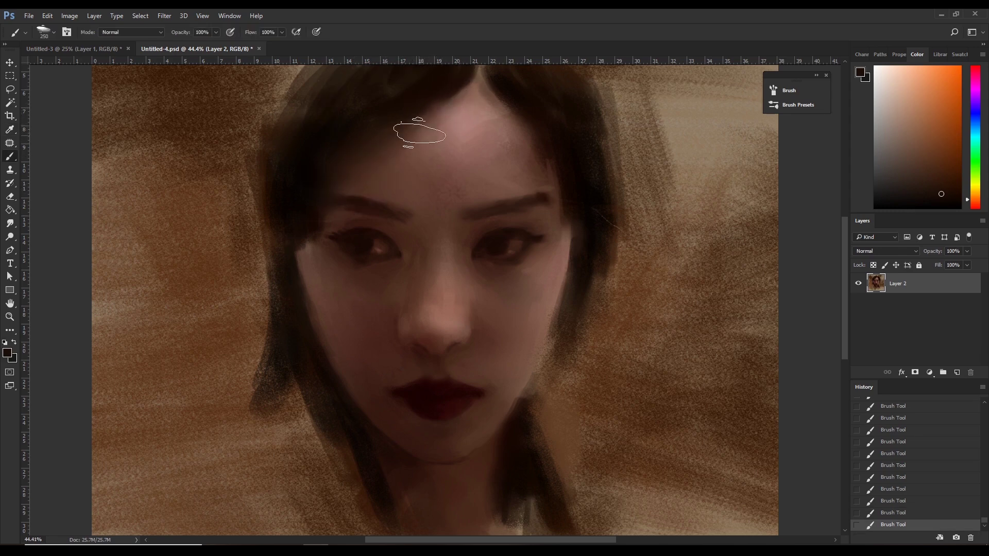
Sample dark, pinkish and reddish tones around the forehead, brows and eyes, brush 175 to 250 px.
key("i")
left_click(303, 179)
key("b")
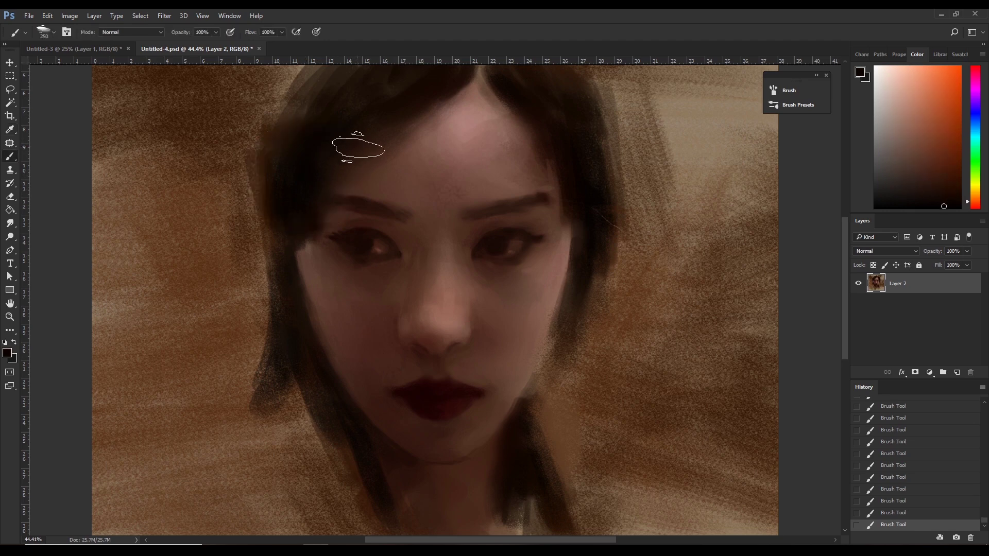
key("bracketleft")
key("bracketleft")
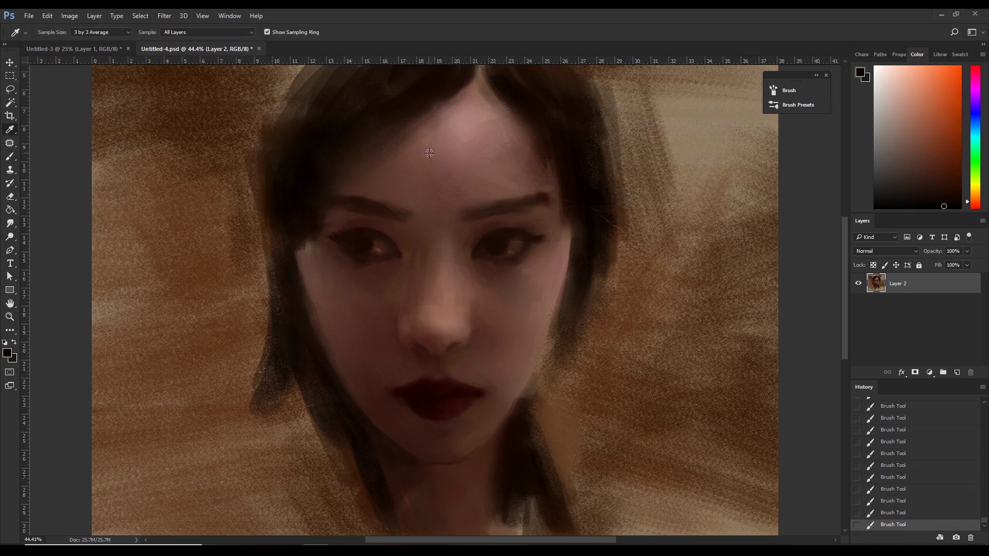
left_click(378, 195, "alt")
key("bracketright")
key("bracketright")
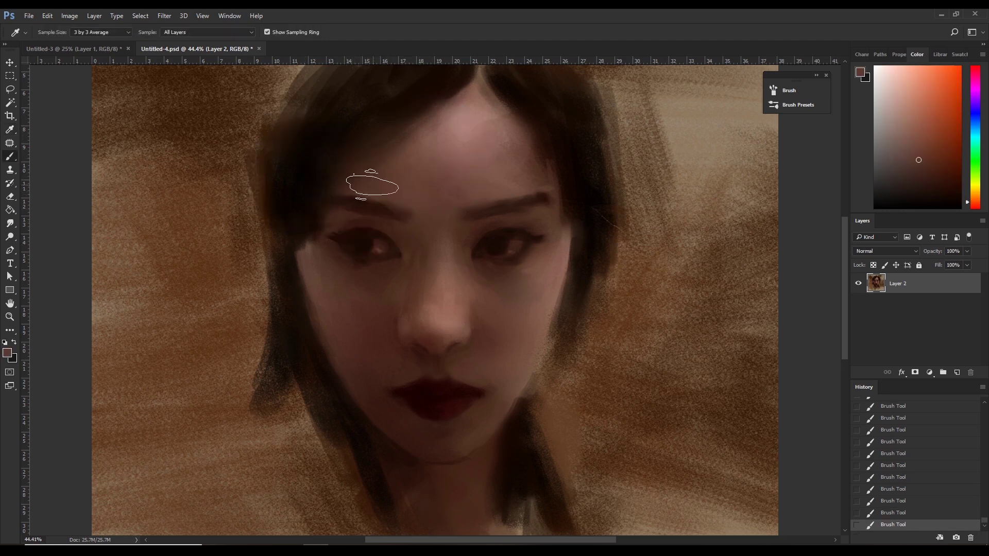
left_click(375, 185, "alt")
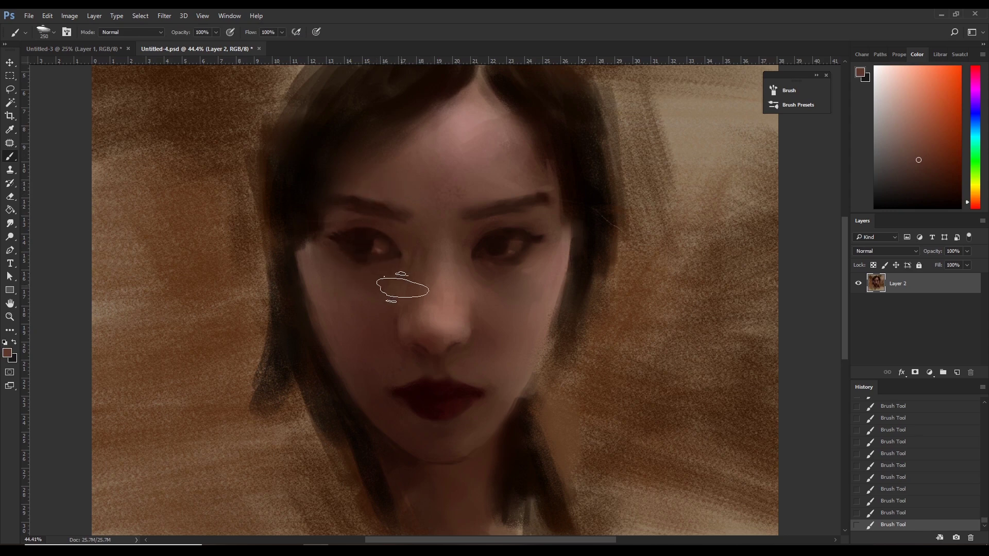
left_click(428, 225, "alt")
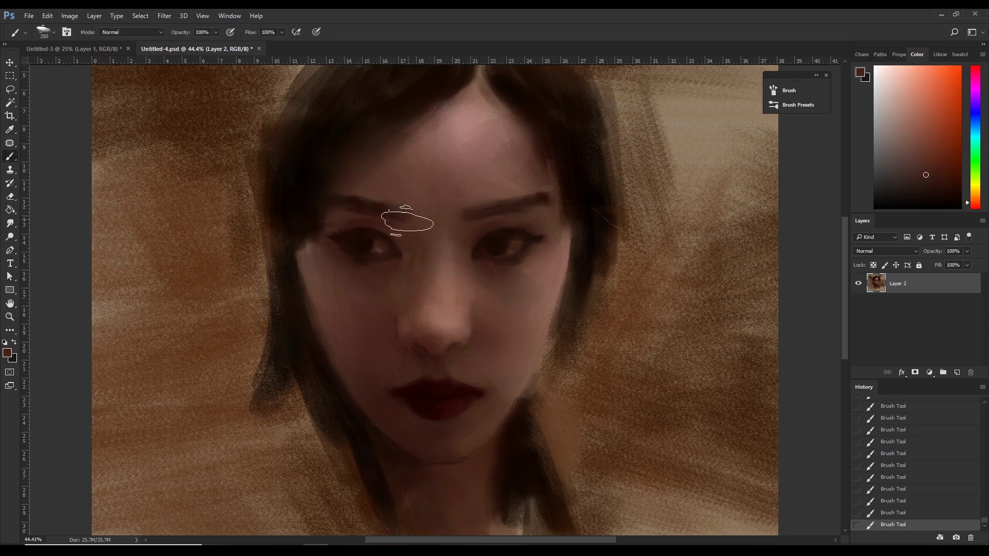
left_click(392, 186, "alt")
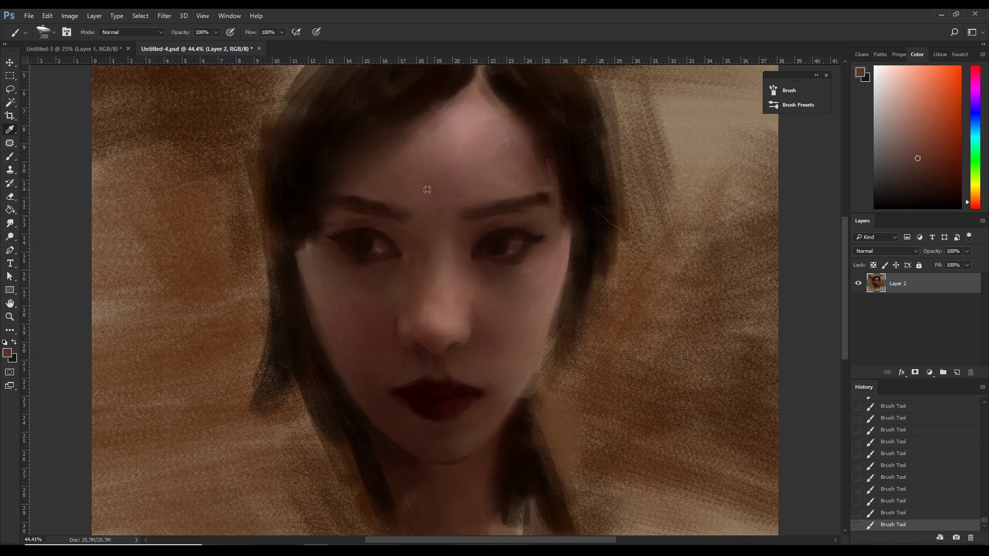
left_click(471, 257, "alt")
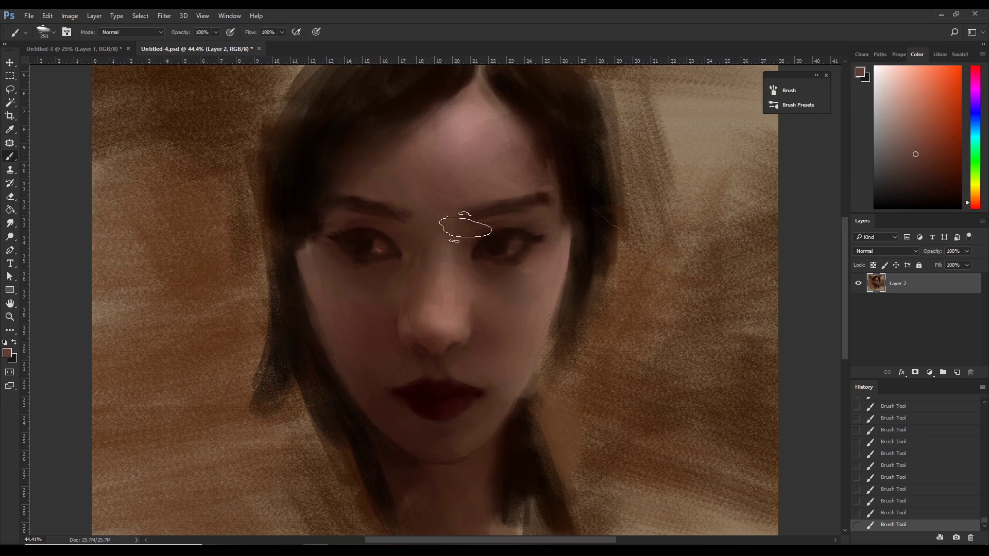
left_click(454, 224, "alt")
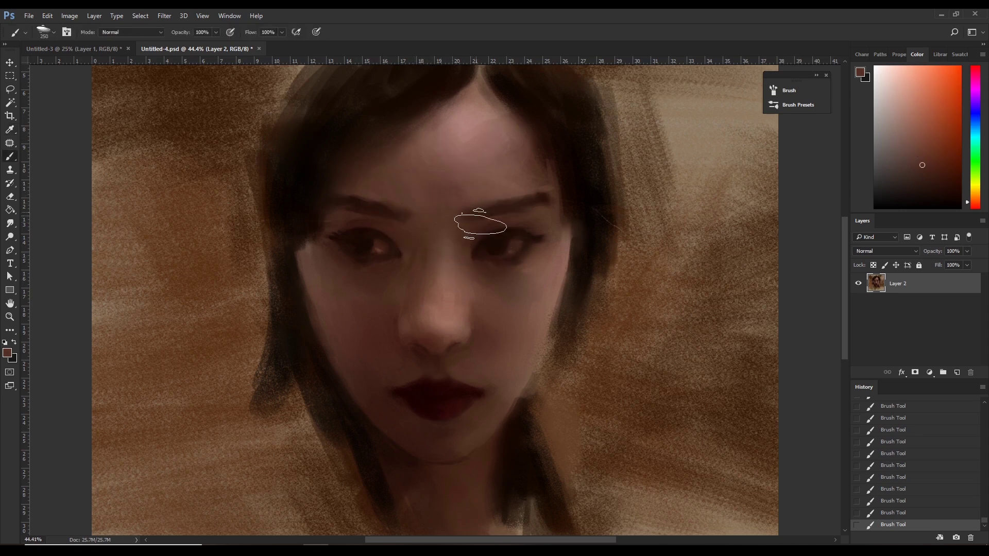
Pick lighter and darker forehead tones and paint soft blending strokes across the forehead.
key("alt")
left_click(444, 158, "alt")
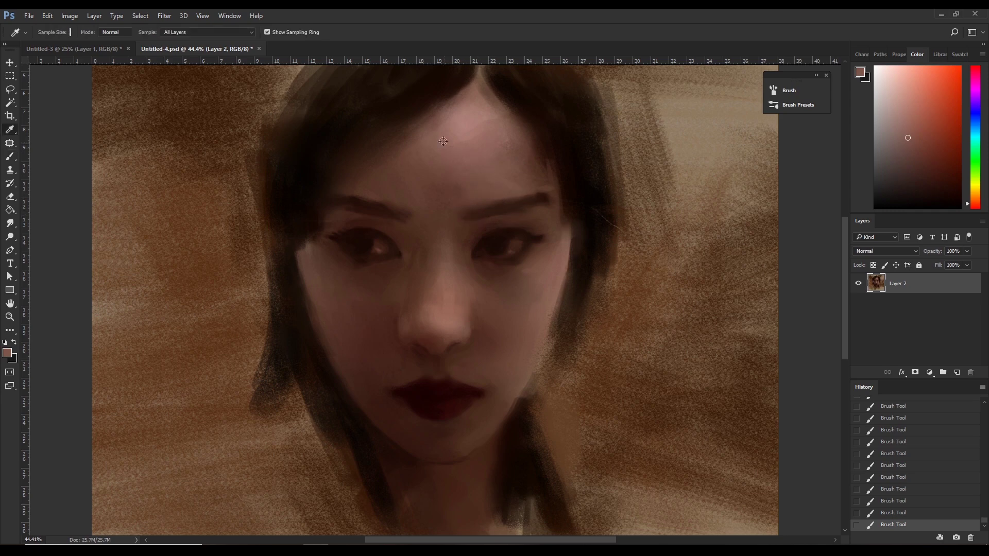
left_click(471, 144, "alt")
left_click(472, 136, "alt")
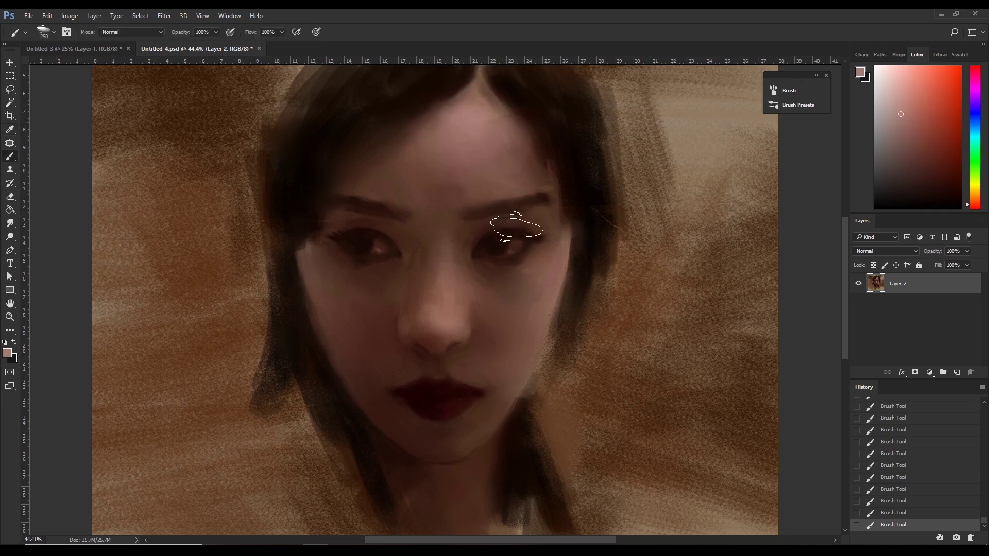
left_click(454, 194, "alt")
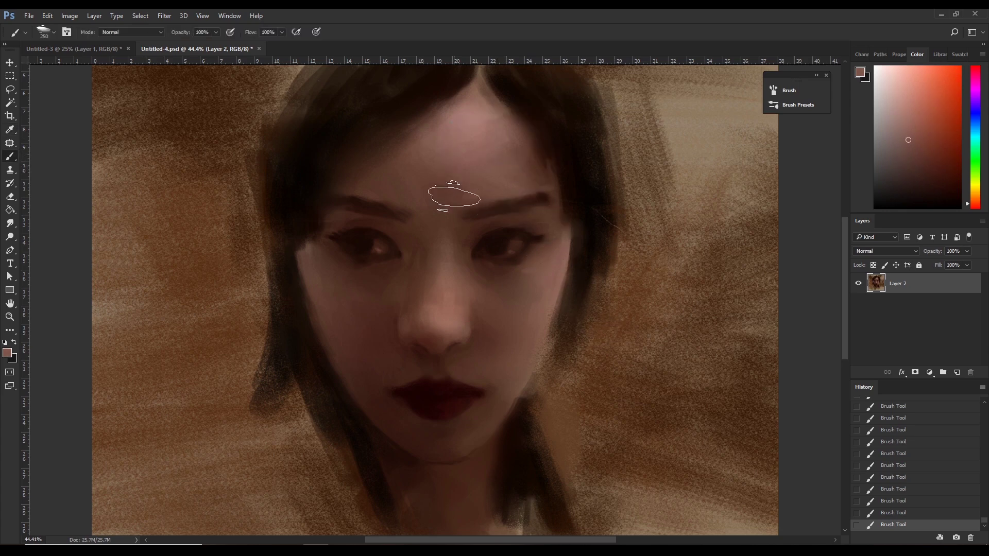
left_click(489, 155, "alt")
left_click(438, 124, "alt")
left_click_drag(465, 162, 530, 206)
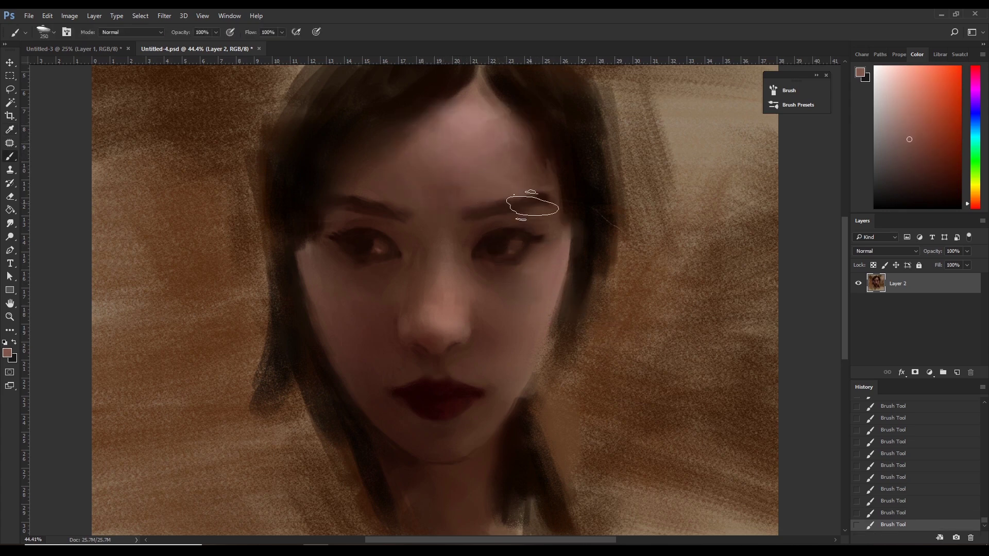
left_click_drag(475, 177, 472, 164)
left_click(473, 164, "alt")
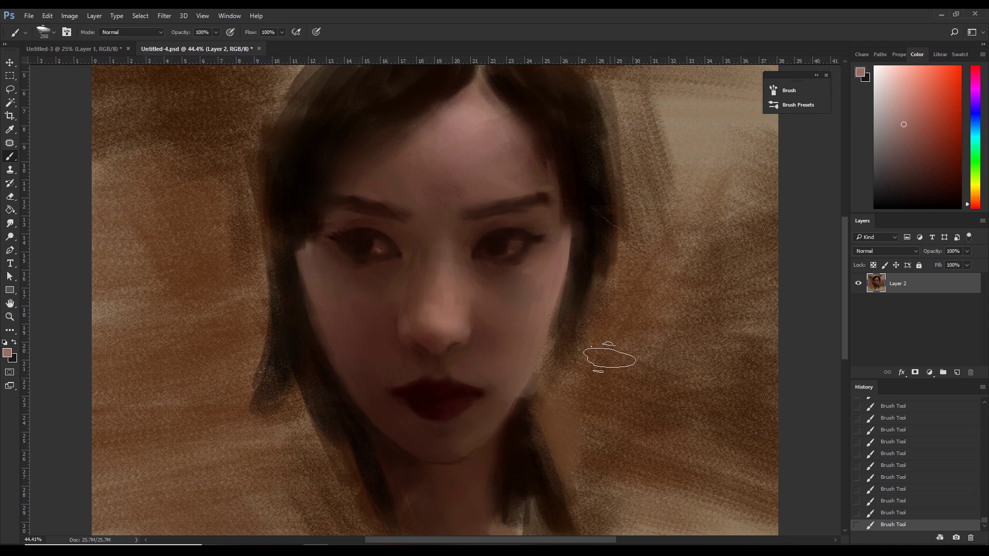
Paint a 250 px reddish-brown stroke rising from the right hair edge toward the top right.
scroll(610, 353, "down", 2)
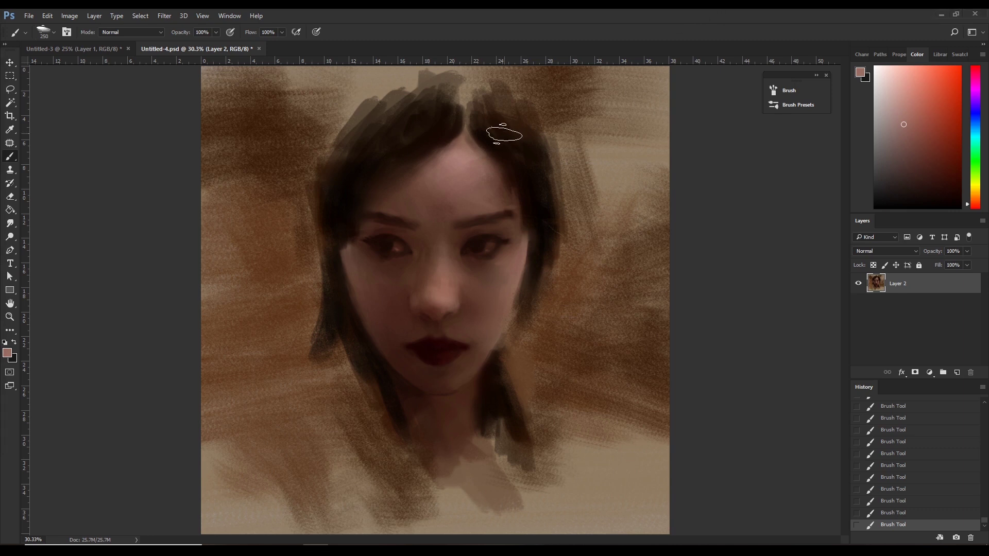
key("bracketleft")
left_click(538, 181, "alt")
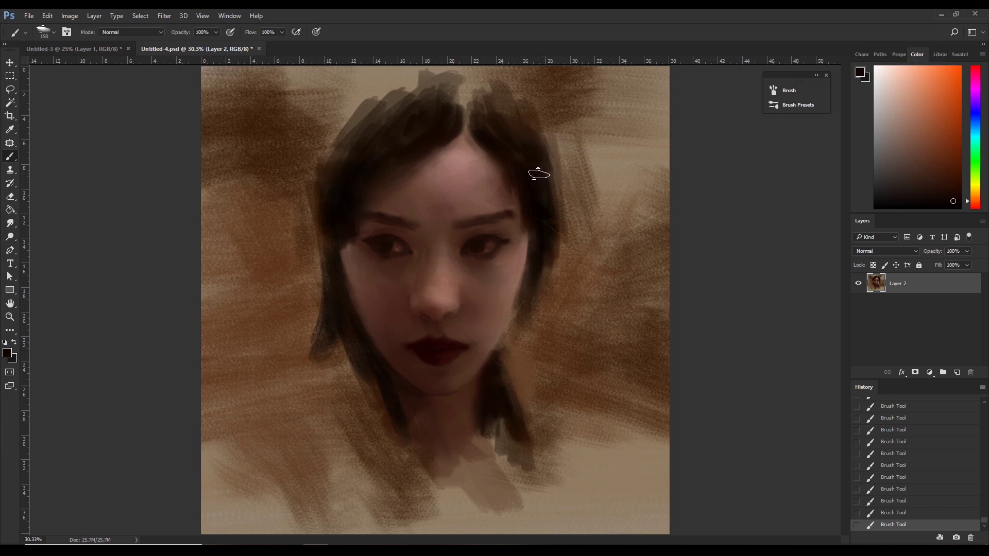
left_click_drag(539, 174, 573, 148)
key("ctrl+z")
key("bracketright")
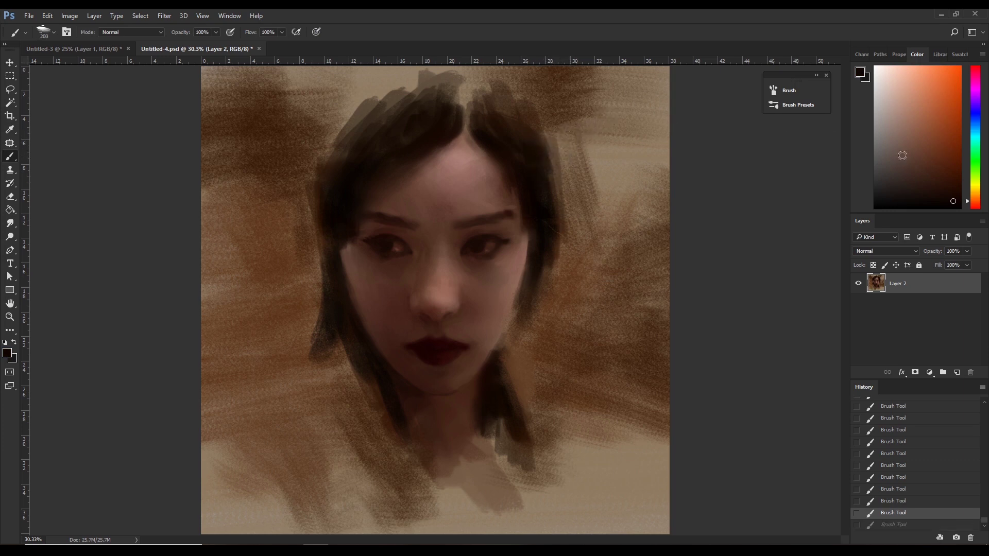
left_click(960, 168)
left_click_drag(539, 157, 561, 138)
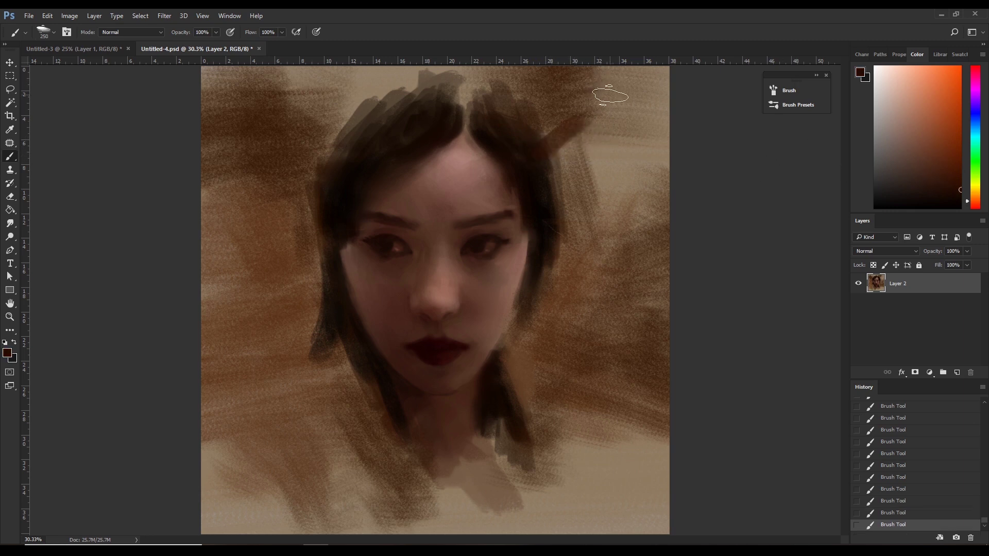
key("ctrl+z")
mouse_move(540, 152)
left_mouse_down()
mouse_move(587, 102)
mouse_move(591, 75)
mouse_move(561, 114)
left_mouse_up()
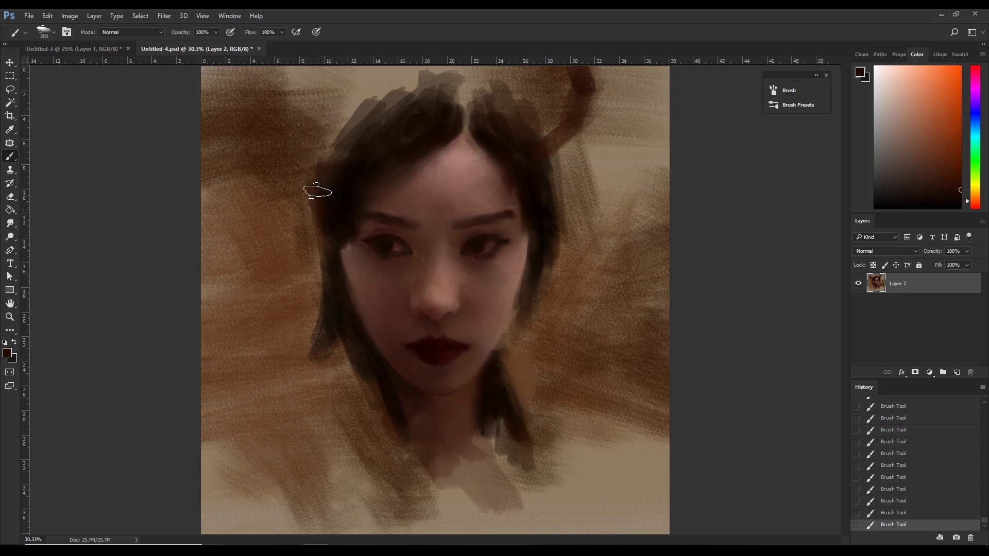
Paint dark vertical strokes rising from the left hair edge and crown toward the canvas top.
mouse_move(322, 172)
left_mouse_down()
mouse_move(264, 134)
mouse_move(329, 166)
left_mouse_up()
left_click_drag(281, 132, 299, 156)
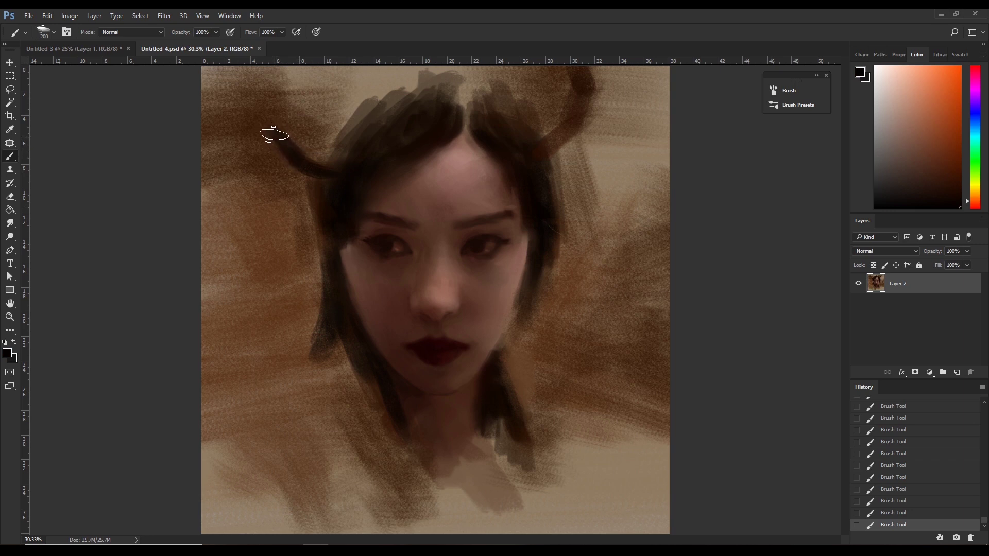
left_click_drag(266, 121, 276, 49)
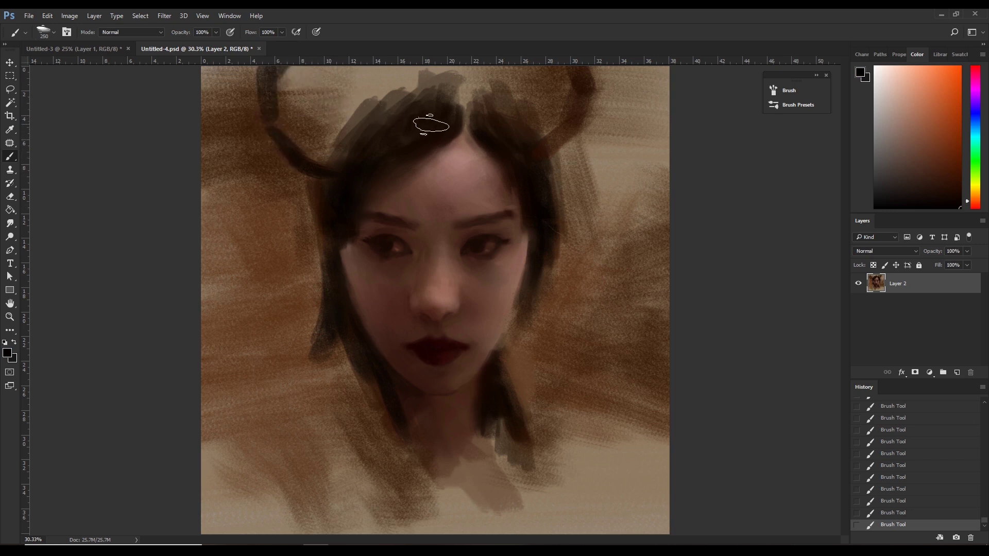
key("bracketright")
left_click_drag(451, 113, 455, 72)
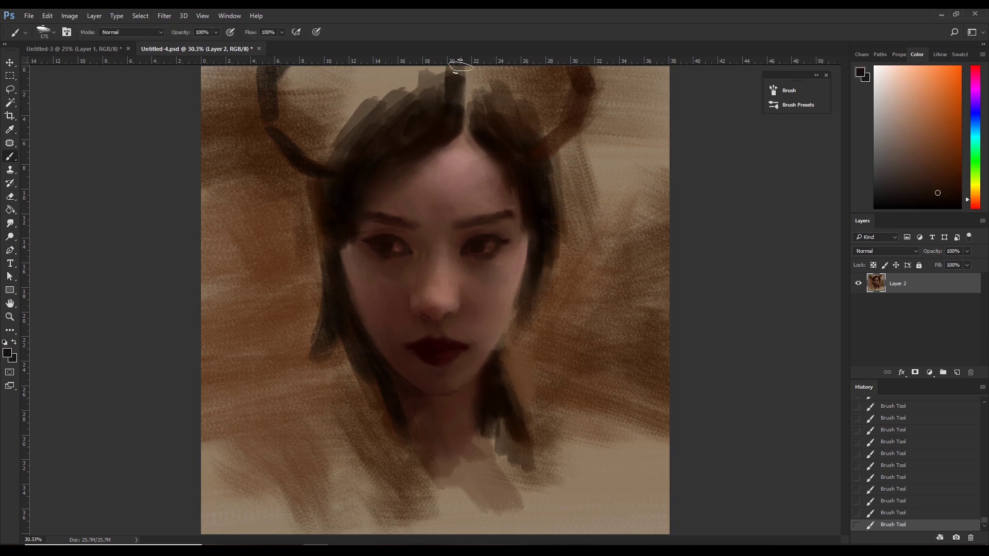
left_click_drag(486, 123, 477, 72)
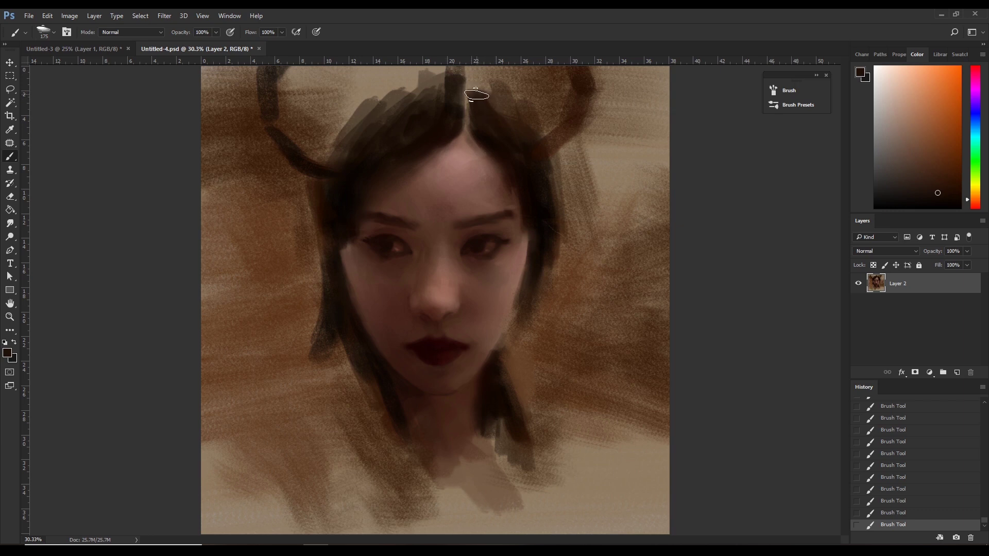
Sample near-black hair colour and fill the left and right loops with broad dark strokes.
key("i")
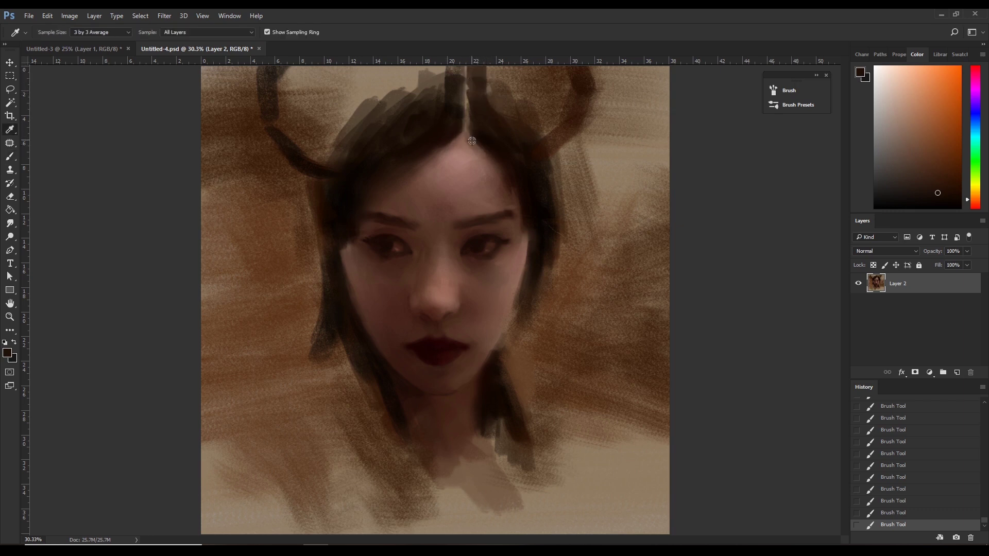
left_click(381, 329)
key("b")
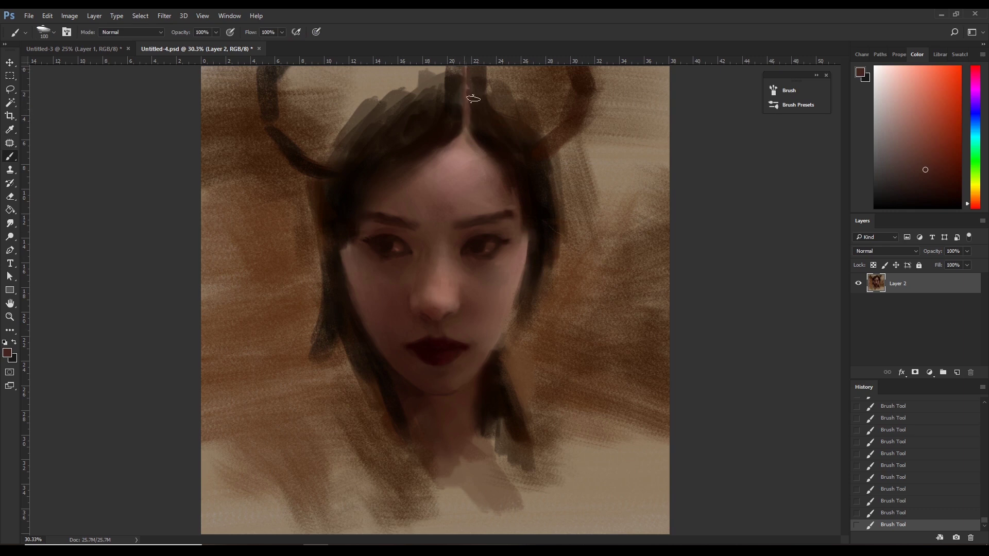
left_click(423, 144, "alt")
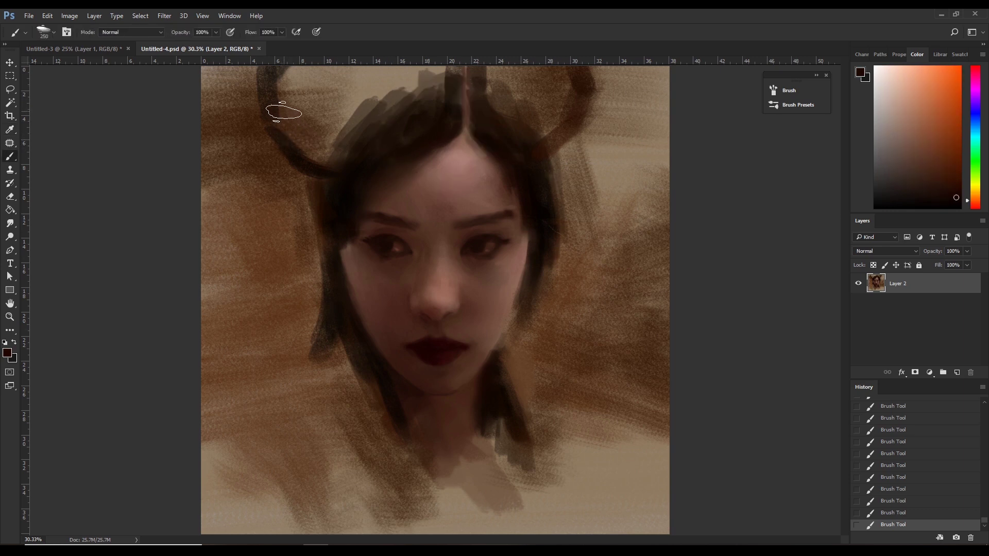
mouse_move(283, 103)
left_mouse_down()
mouse_move(293, 128)
mouse_move(335, 157)
mouse_move(370, 95)
mouse_move(309, 88)
mouse_move(294, 115)
mouse_move(443, 67)
left_mouse_up()
key("bracketright")
key("bracketright")
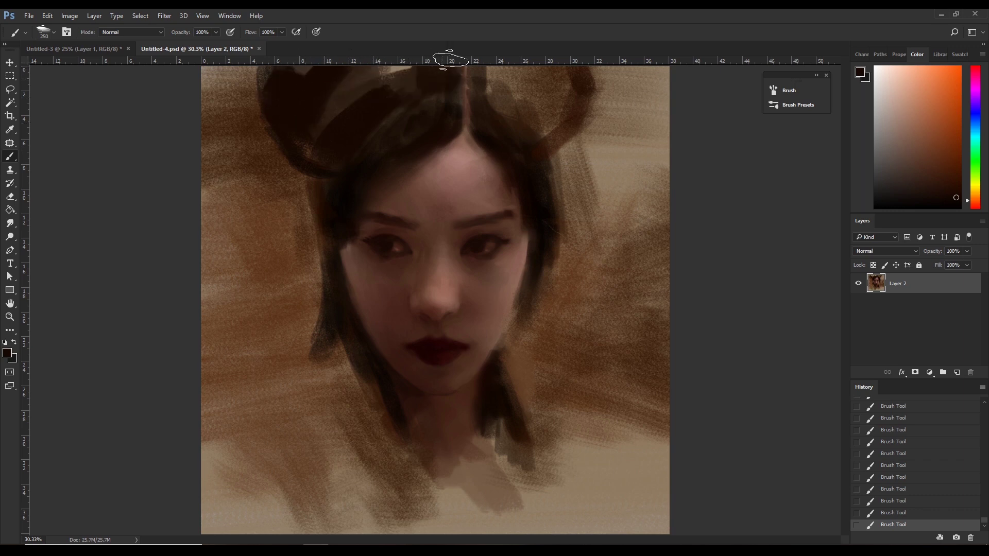
mouse_move(495, 108)
left_mouse_down()
mouse_move(503, 93)
mouse_move(570, 93)
mouse_move(568, 115)
mouse_move(541, 119)
left_mouse_up()
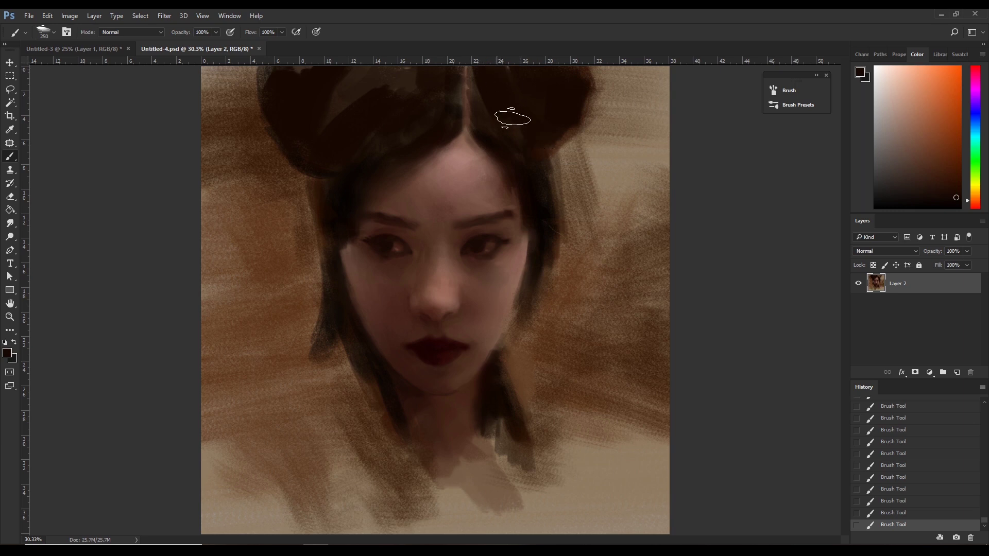
left_click_drag(437, 84, 326, 120)
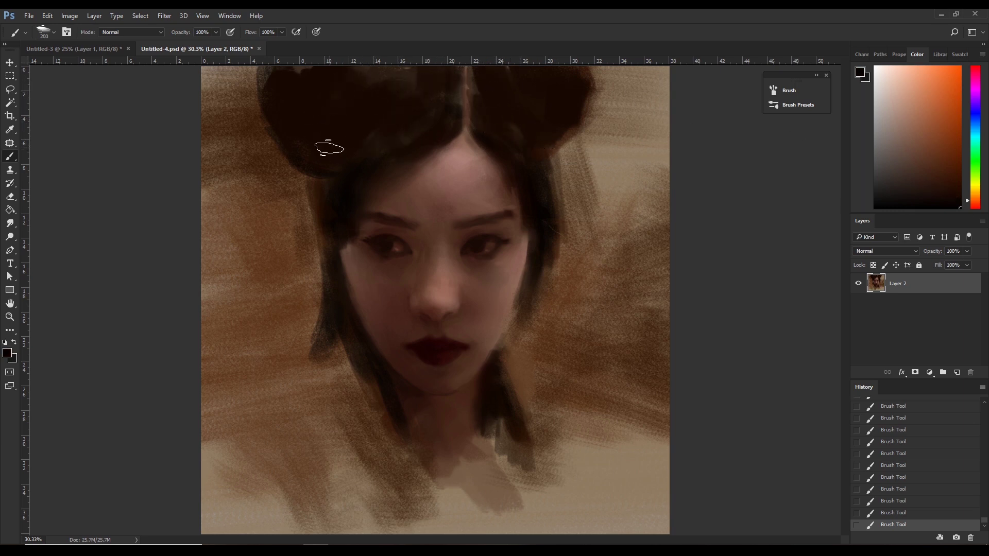
left_click(325, 186, "alt")
Darken the left bun edge, hair beside the face, top of the buns and the parting.
key("bracketleft")
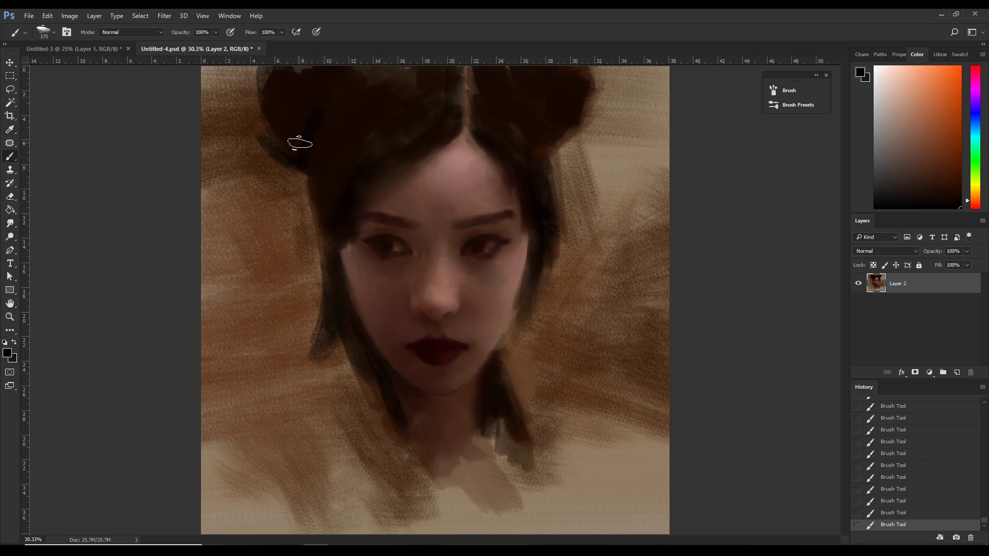
left_click_drag(267, 136, 287, 154)
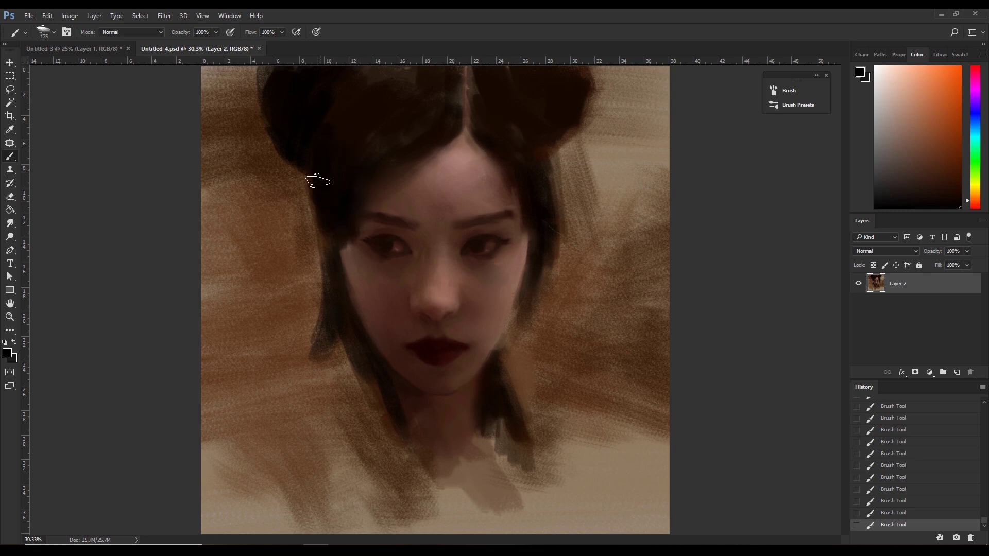
left_click_drag(332, 178, 345, 235)
left_click_drag(275, 94, 525, 113)
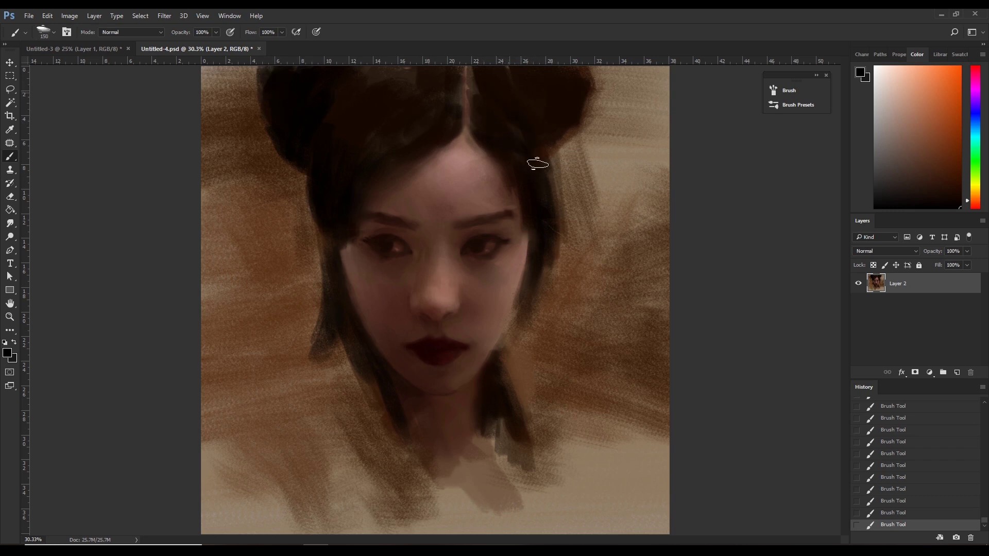
left_click_drag(549, 125, 551, 140)
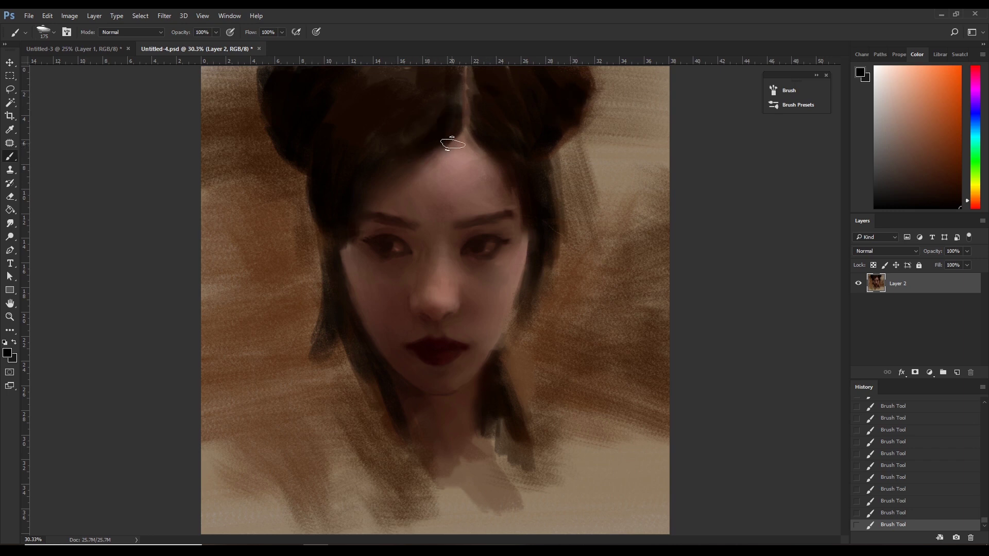
mouse_move(453, 143)
left_mouse_down()
mouse_move(453, 126)
mouse_move(441, 153)
left_mouse_up()
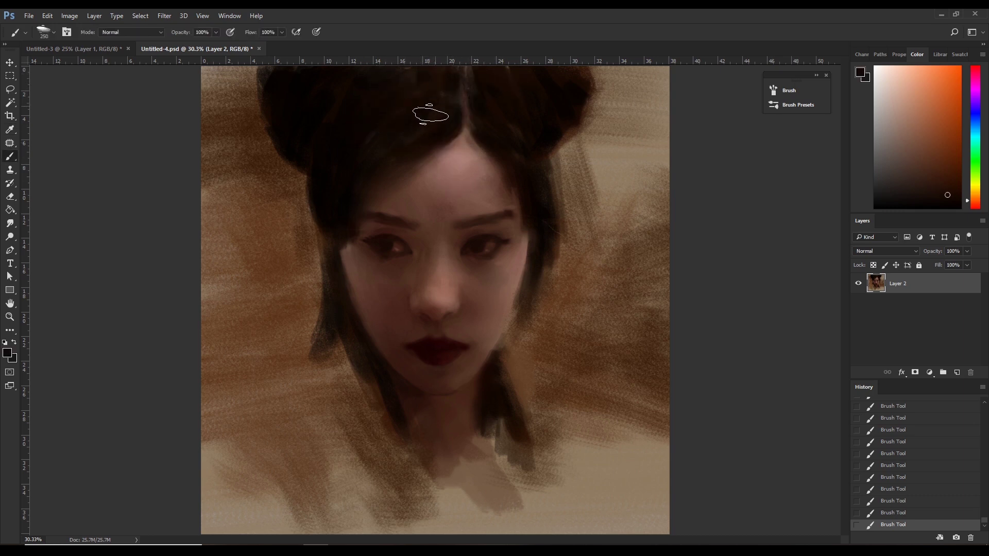
Blend background brown into the hair edge beside the right bun.
left_click(440, 93, "alt")
left_click(568, 101, "alt")
key("bracketright")
key("bracketright")
key("bracketleft")
key("bracketleft")
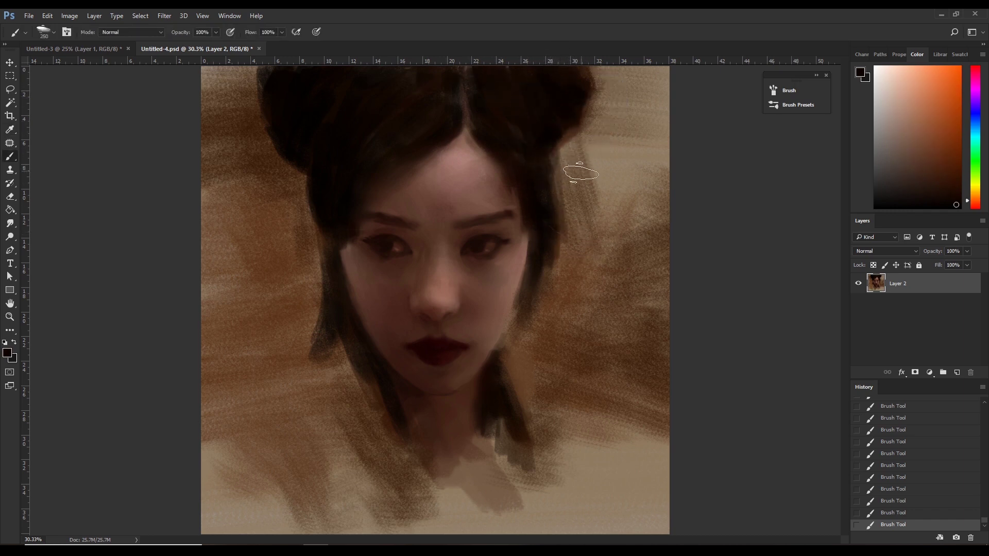
key("alt")
left_click(568, 185, "alt")
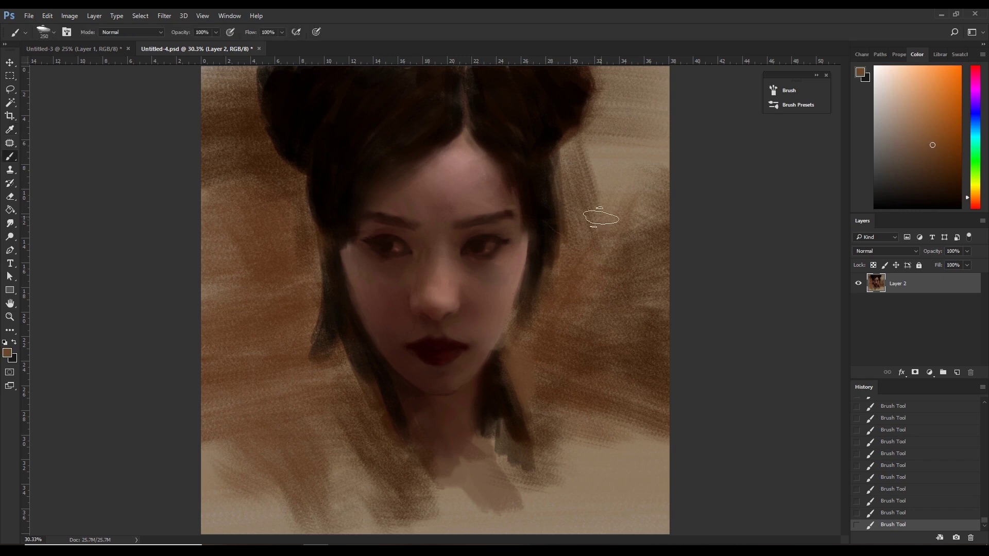
left_click(574, 164, "alt")
key("ctrl+z")
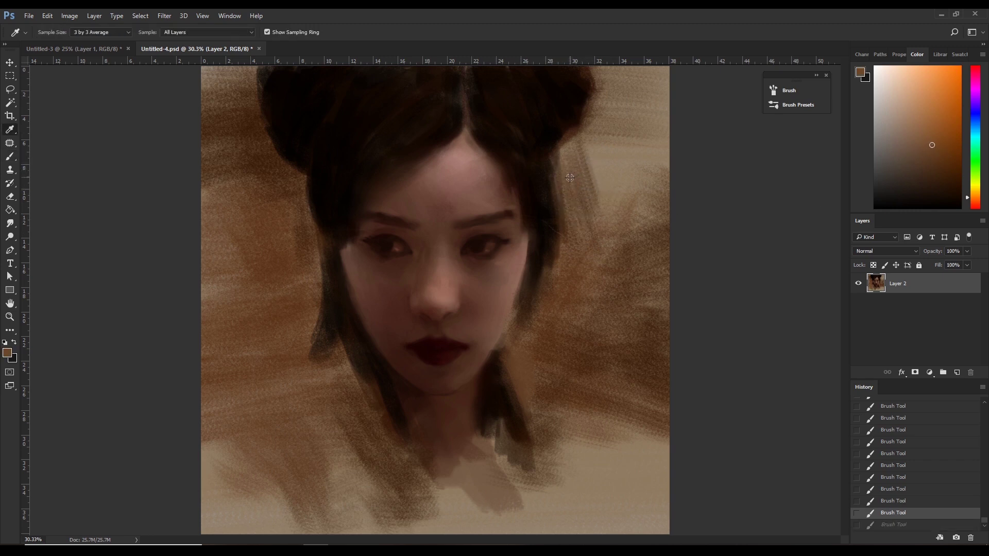
key("bracketleft")
left_click_drag(563, 188, 577, 200)
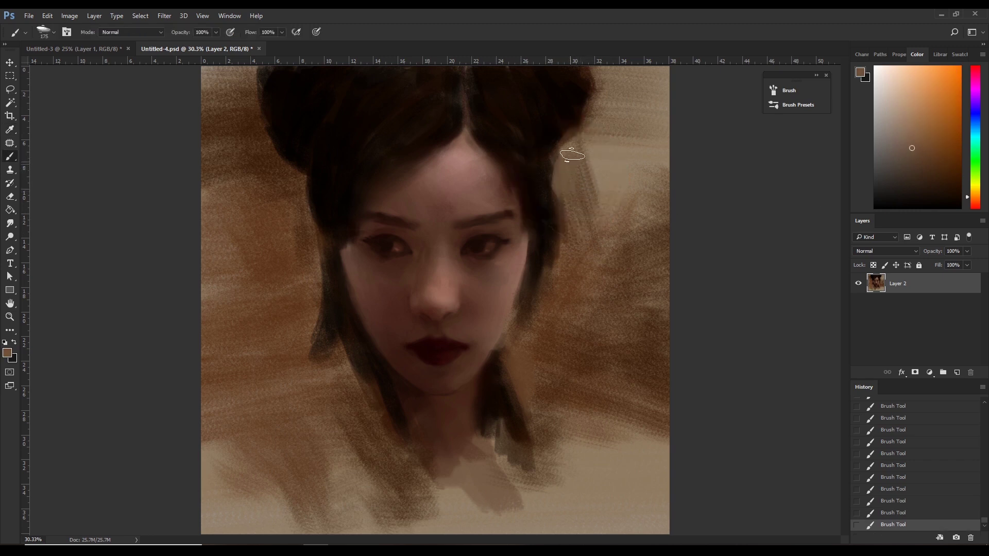
Paint brown and near-black strokes along the left hair edge.
left_click(609, 85, "alt")
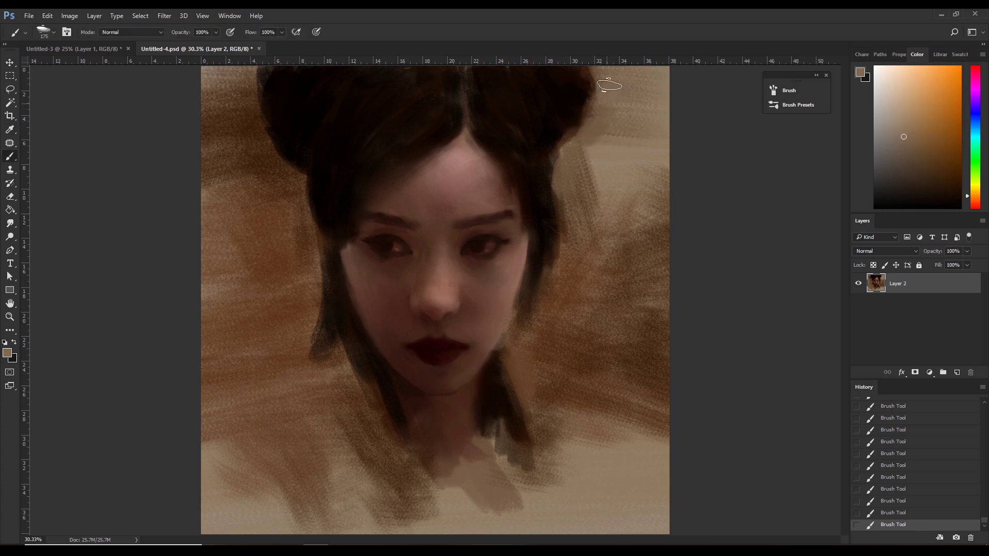
left_click(286, 183, "alt")
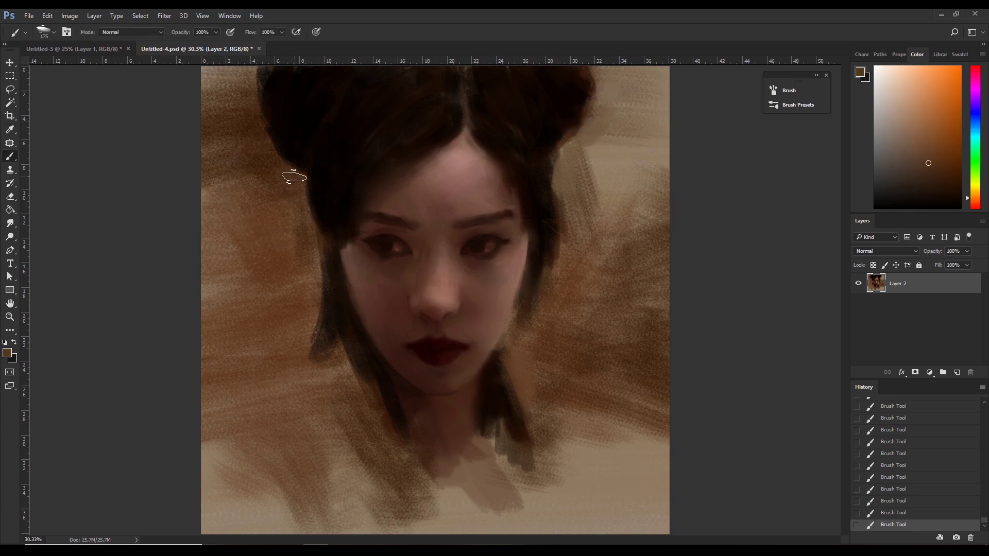
left_click_drag(294, 177, 293, 192)
left_click_drag(314, 203, 313, 199)
left_click(319, 199, "alt")
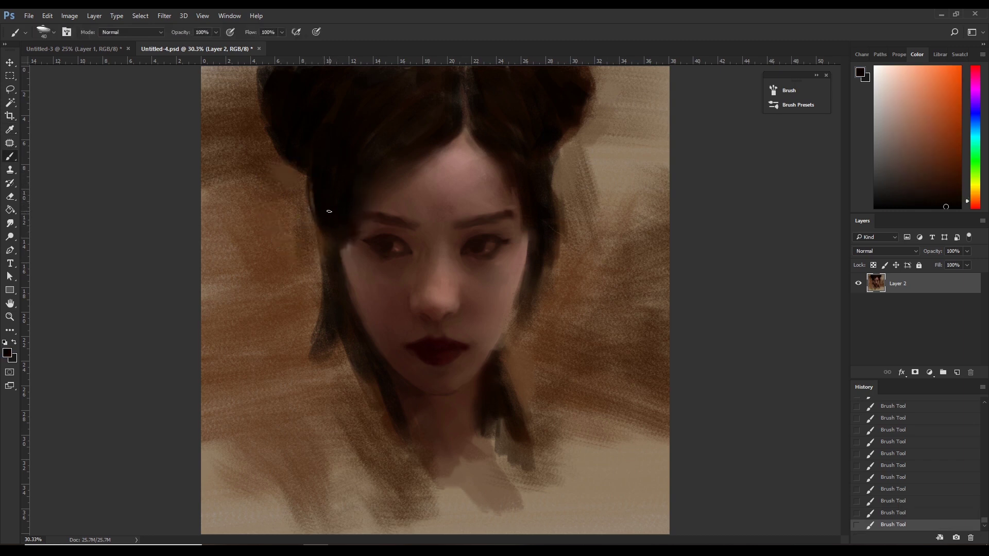
left_click(315, 241, "alt")
key("bracketright")
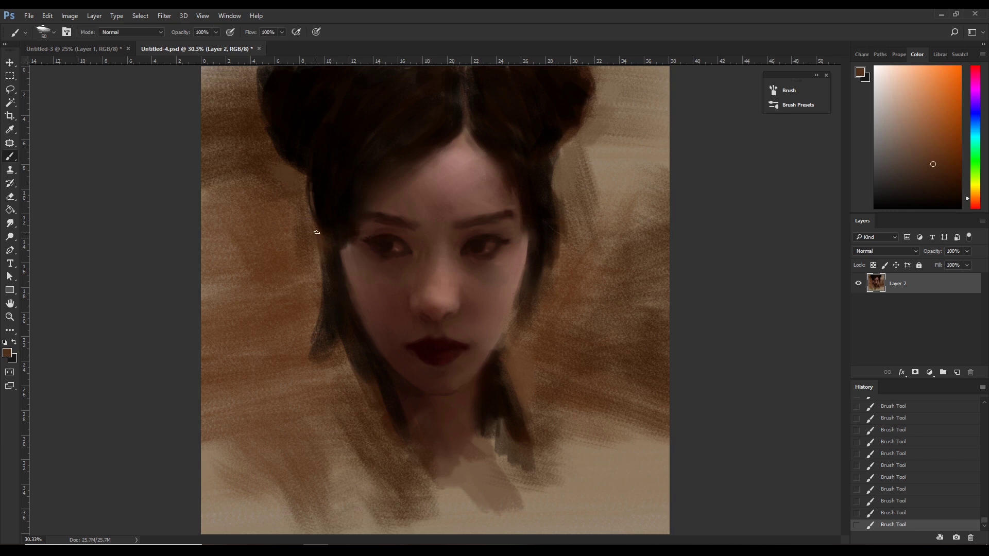
left_click(329, 231, "alt")
left_click_drag(328, 248, 322, 263)
Refine the jaw and neck edge with a dark red-brown.
left_click(572, 214, "alt")
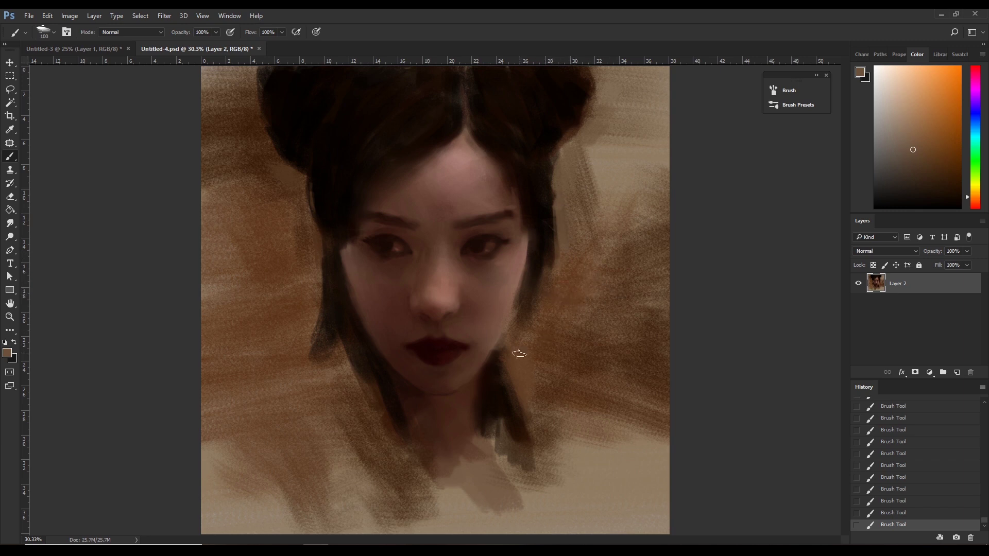
left_click(494, 360, "alt")
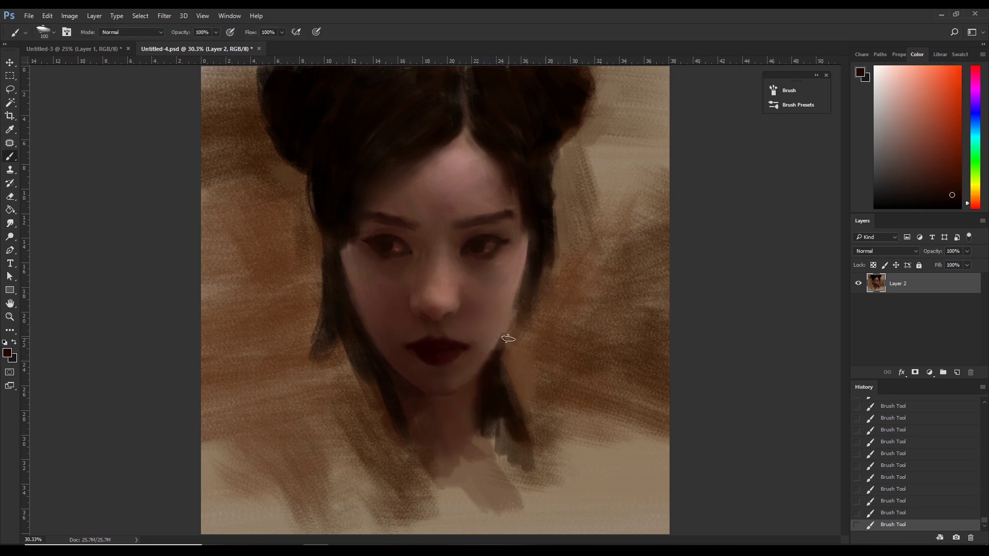
left_click_drag(517, 330, 515, 313)
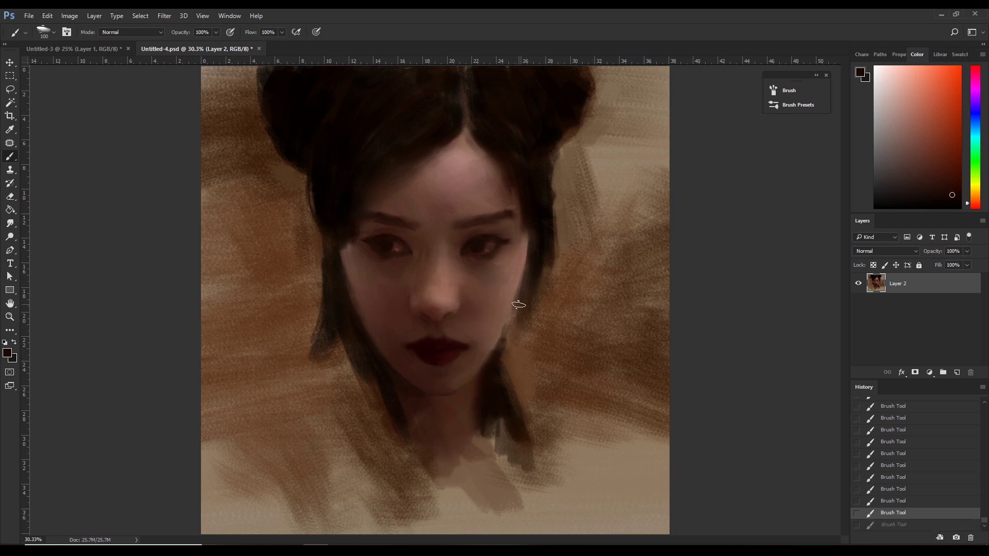
mouse_move(495, 357)
left_mouse_down()
mouse_move(520, 307)
mouse_move(526, 313)
left_mouse_up()
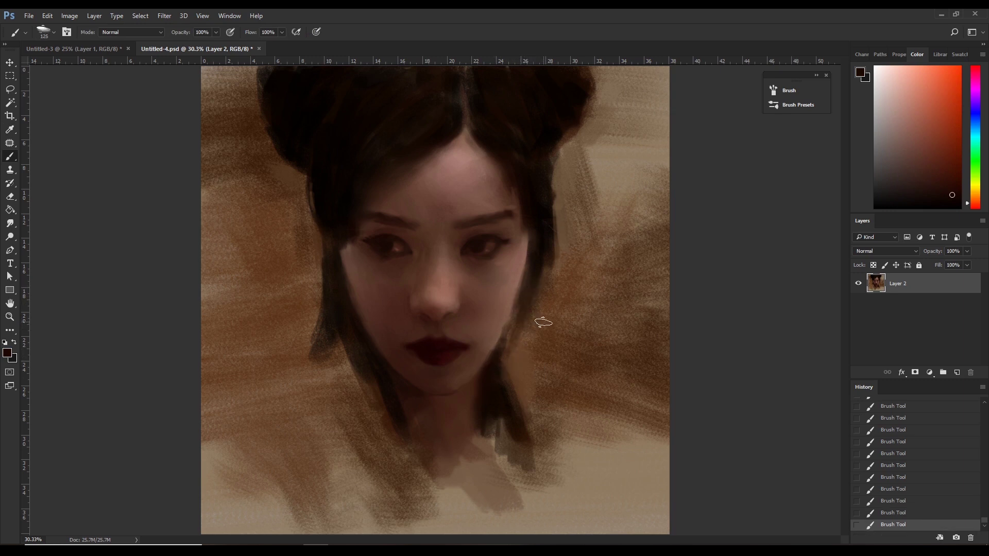
Paint thin dark hair strands hanging beside the right cheek.
left_click(542, 318, "alt")
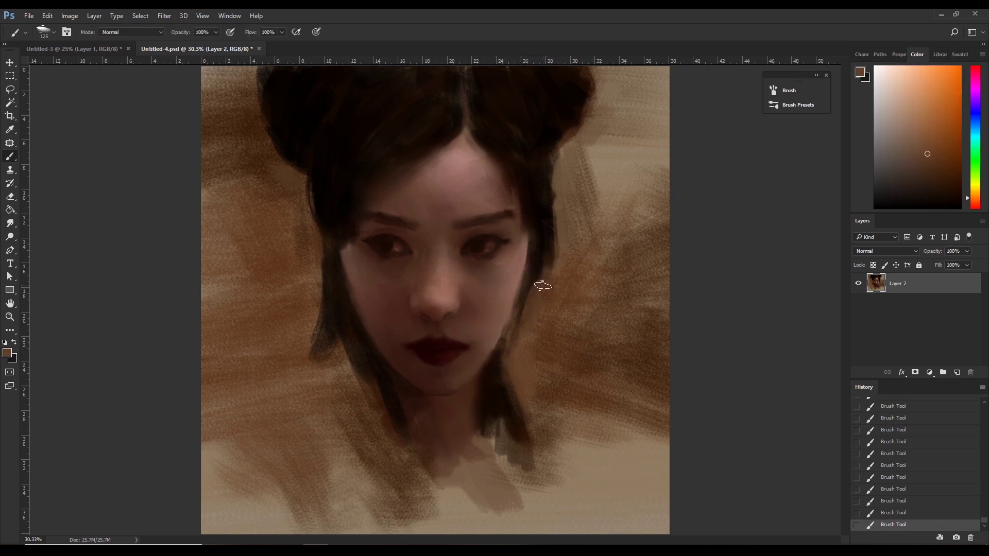
left_click(550, 243, "alt")
key("bracketleft")
left_click_drag(549, 272, 552, 308)
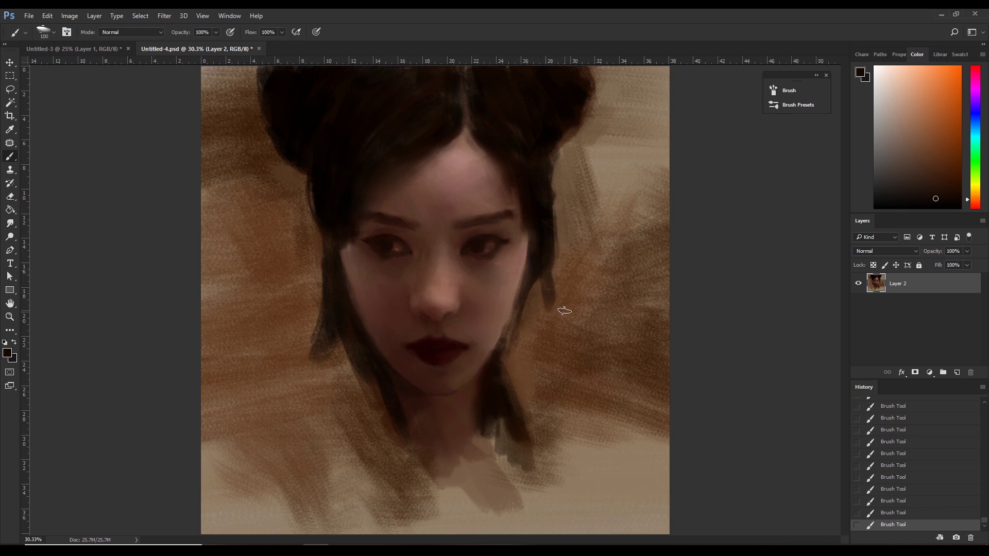
key("bracketleft")
key("bracketleft")
left_click(549, 279, "alt")
mouse_move(538, 330)
left_mouse_down()
mouse_move(546, 281)
mouse_move(547, 304)
left_mouse_up()
Darken the strands and sweep a dark lock outward on the left side.
key("bracketleft")
left_click(561, 284, "alt")
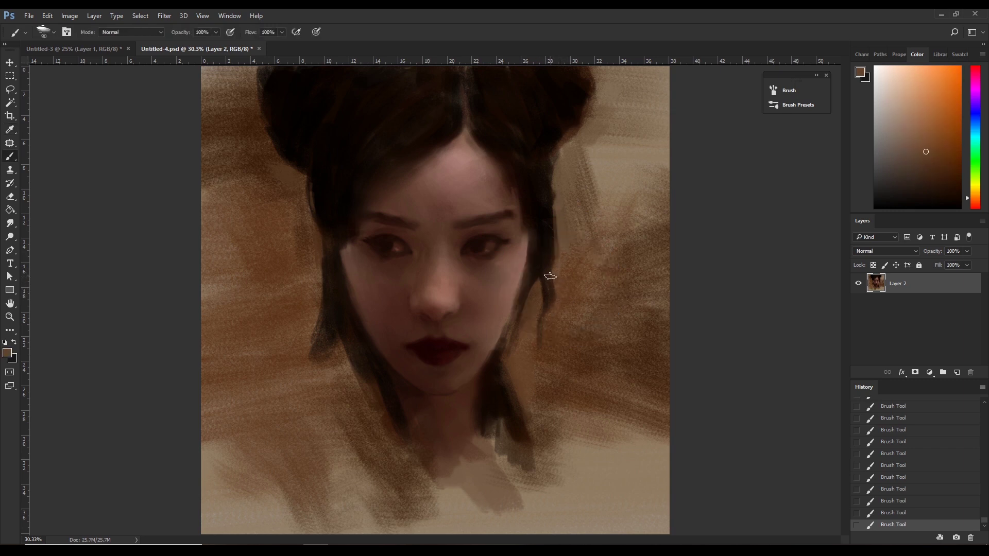
left_click(519, 327, "alt")
mouse_move(524, 364)
left_mouse_down()
mouse_move(517, 328)
mouse_move(522, 366)
left_mouse_up()
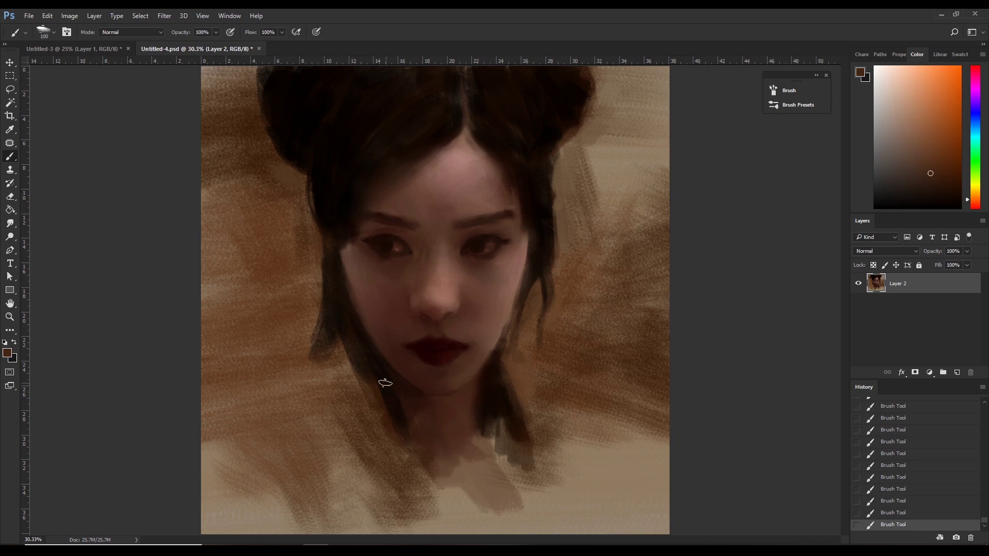
left_click(338, 328, "alt")
left_click(354, 356, "alt")
left_click(347, 233, "alt")
key("bracketright")
left_click_drag(343, 318, 291, 383)
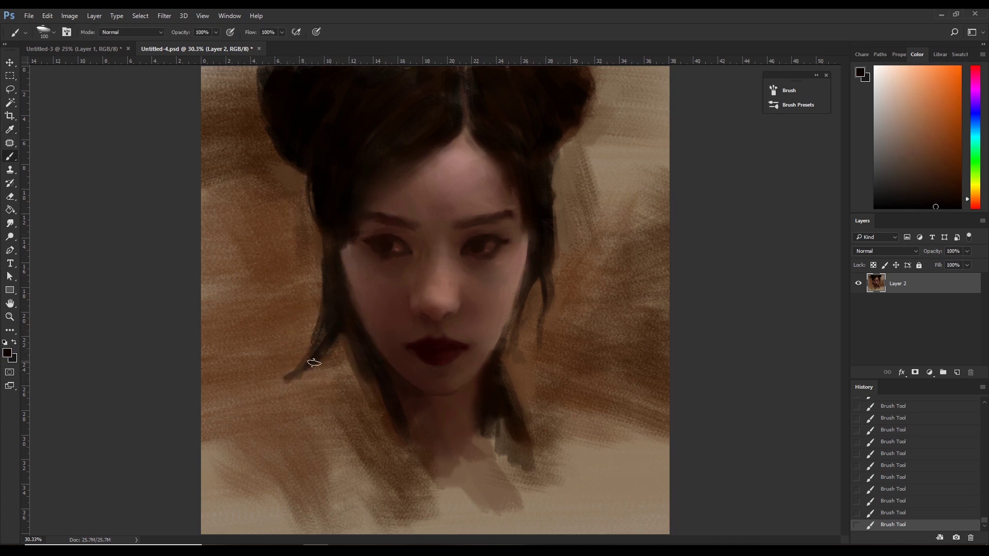
Extend the left hair strand downward and darken it with broad brown strokes.
left_click(493, 372, "alt")
key("bracketright")
key("bracketright")
key("bracketright")
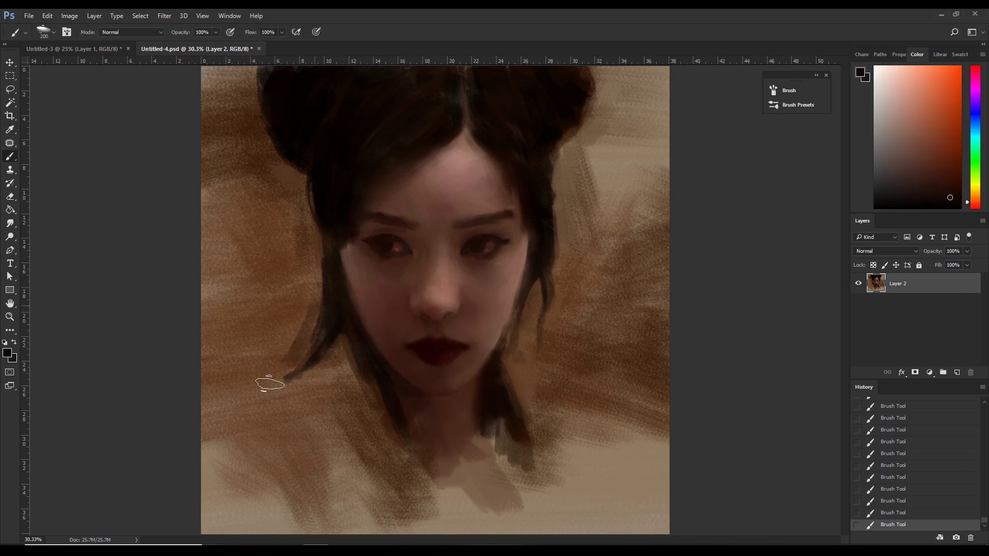
left_click_drag(270, 384, 302, 354)
key("bracketright")
key("bracketright")
key("bracketright")
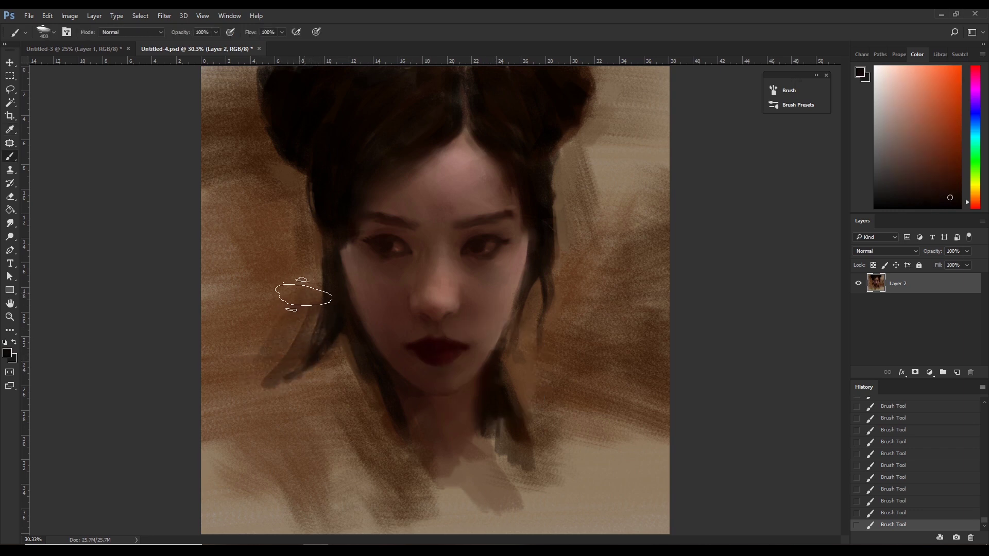
mouse_move(297, 265)
left_mouse_down()
mouse_move(247, 379)
mouse_move(283, 398)
mouse_move(276, 404)
left_mouse_up()
key("bracketleft")
key("bracketleft")
left_click(295, 370, "alt")
left_click_drag(287, 358, 226, 408)
Add dark brown patches beside the right strand, near the chin and on the neck.
key("bracketleft")
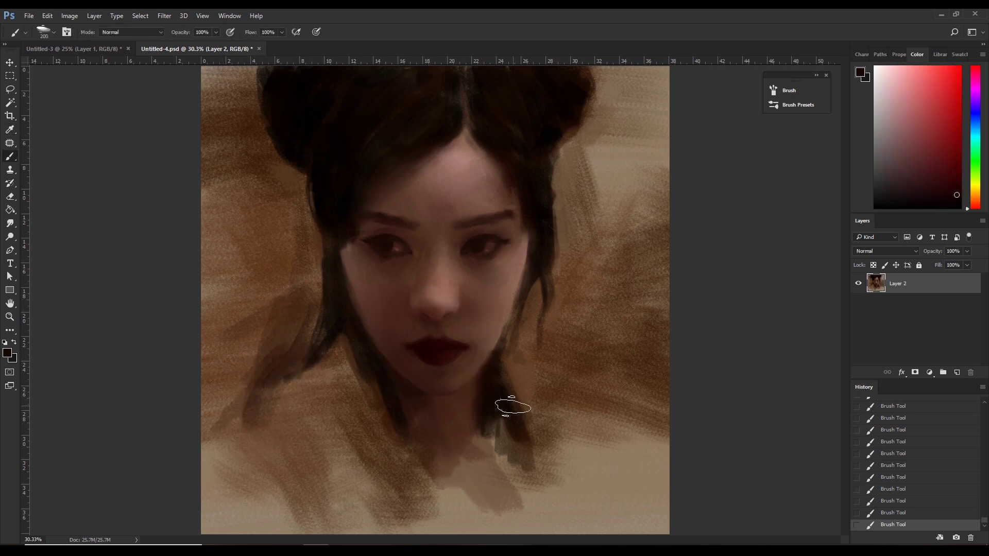
left_click_drag(514, 380, 552, 391)
key("bracketright")
key("bracketright")
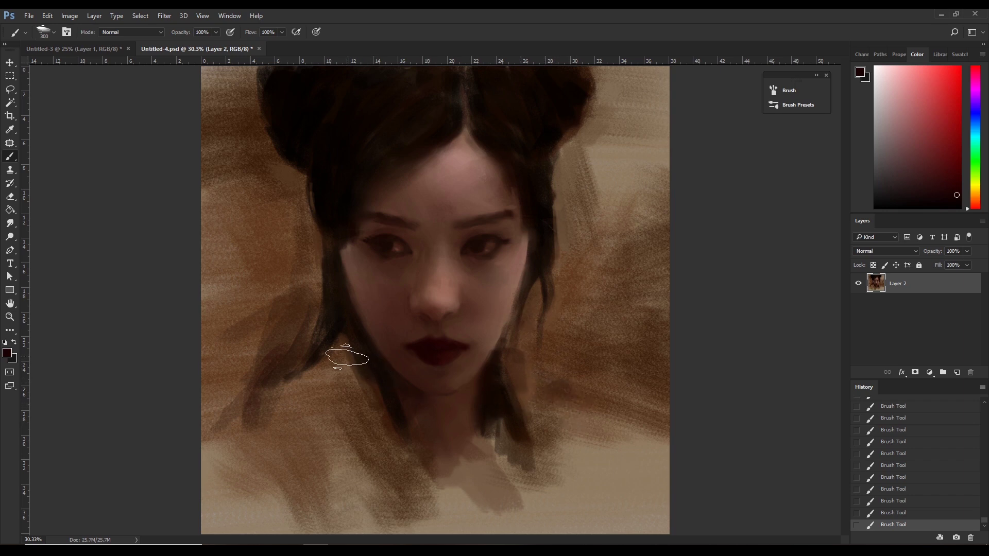
mouse_move(346, 359)
left_mouse_down()
mouse_move(370, 410)
mouse_move(362, 426)
mouse_move(387, 442)
mouse_move(352, 383)
left_mouse_up()
key("bracketleft")
key("bracketleft")
left_click(365, 391, "alt")
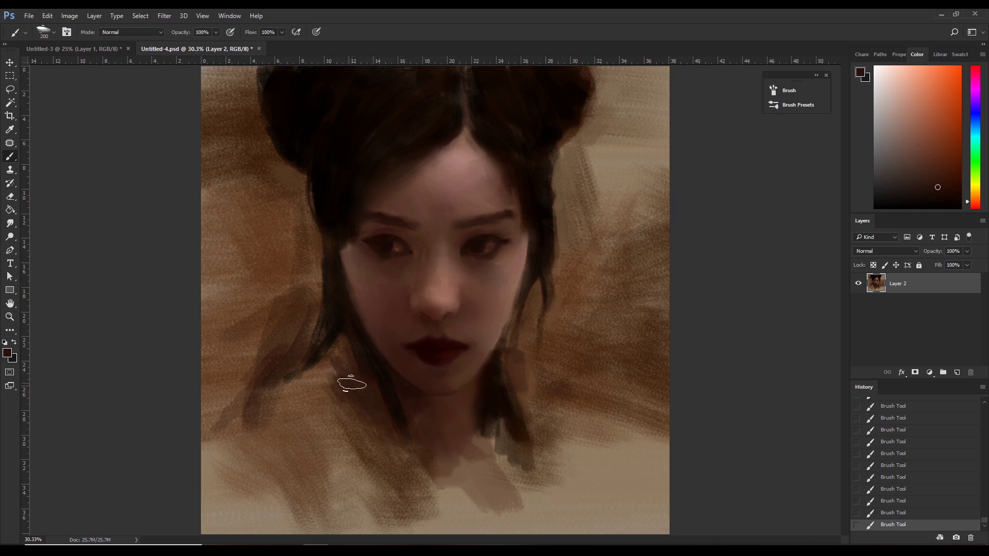
key("bracketright")
key("bracketright")
key("ctrl+z")
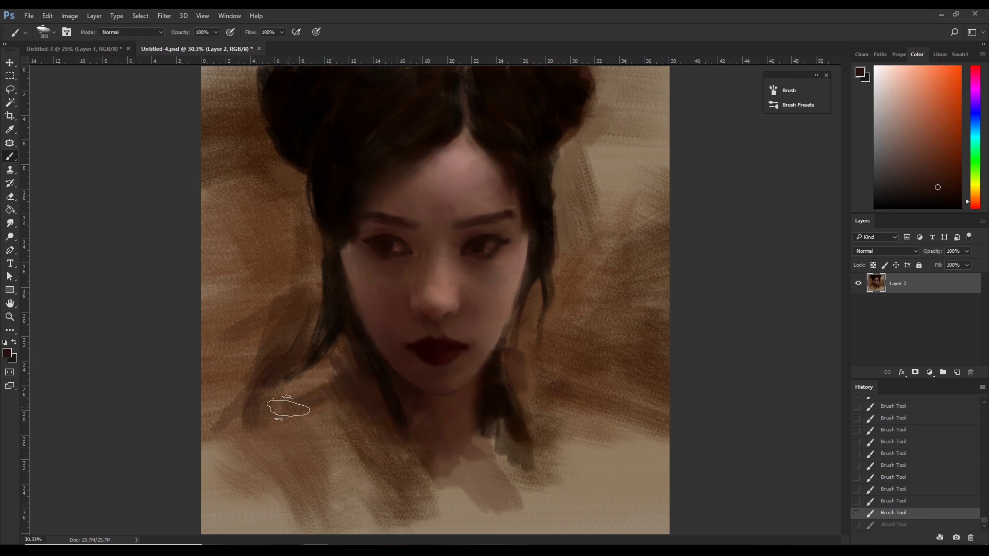
left_click_drag(288, 408, 325, 349)
Paint light and pinkish diagonal strokes across the neck.
left_click(321, 472, "alt")
key("bracketleft")
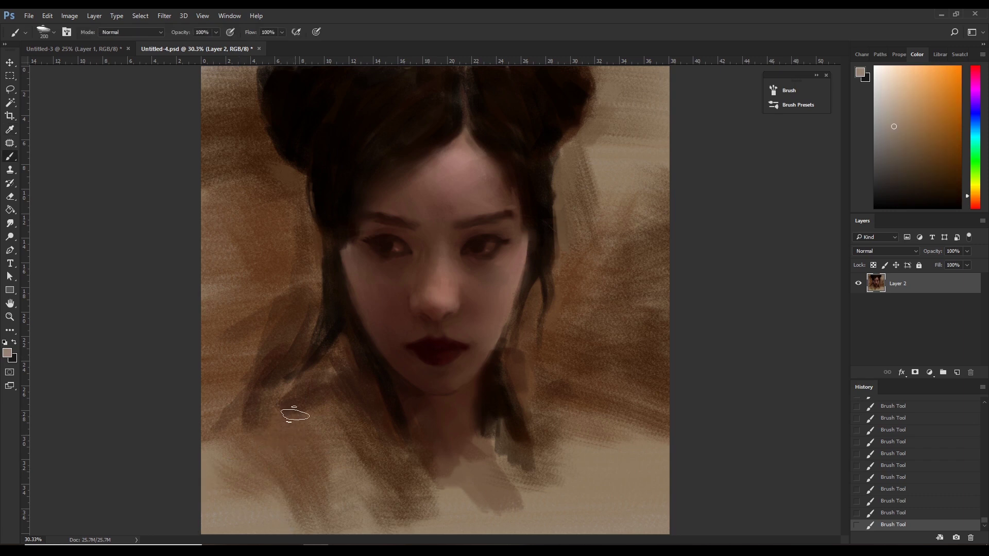
left_click_drag(291, 389, 261, 427)
key("bracketleft")
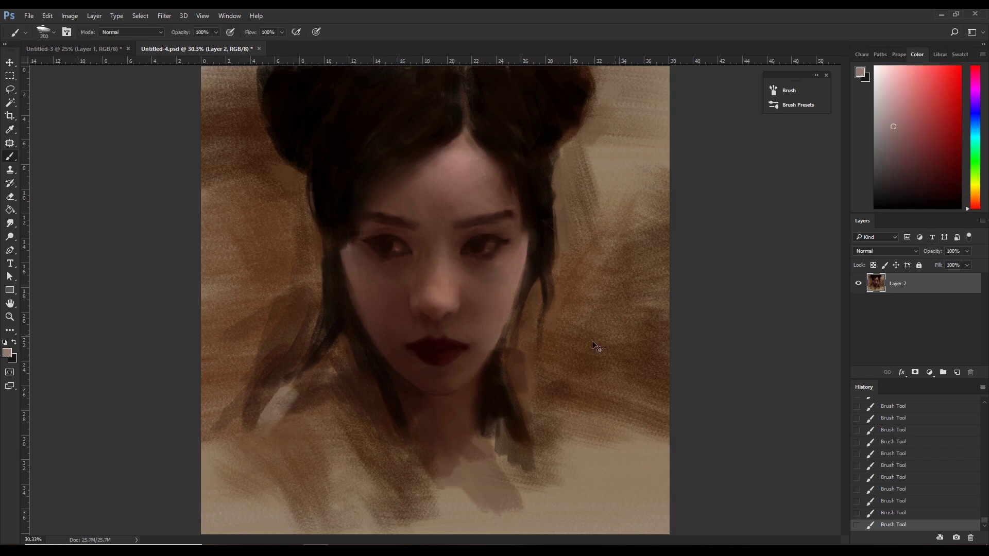
left_click_drag(291, 392, 257, 433)
left_click_drag(289, 394, 258, 436)
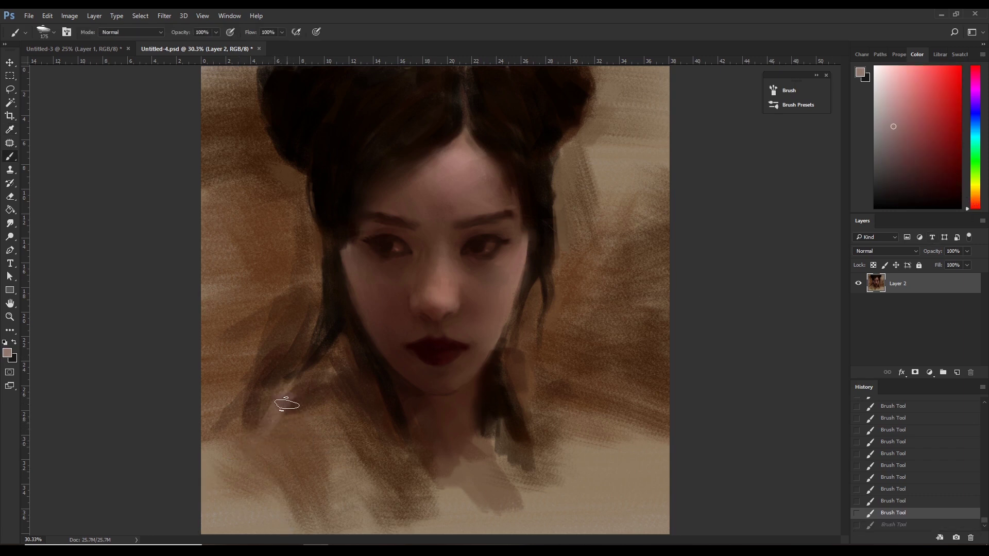
mouse_move(289, 394)
left_mouse_down()
mouse_move(260, 428)
mouse_move(266, 438)
left_mouse_up()
Layer lighter skin-tone strokes over the neck.
left_click(273, 437, "alt")
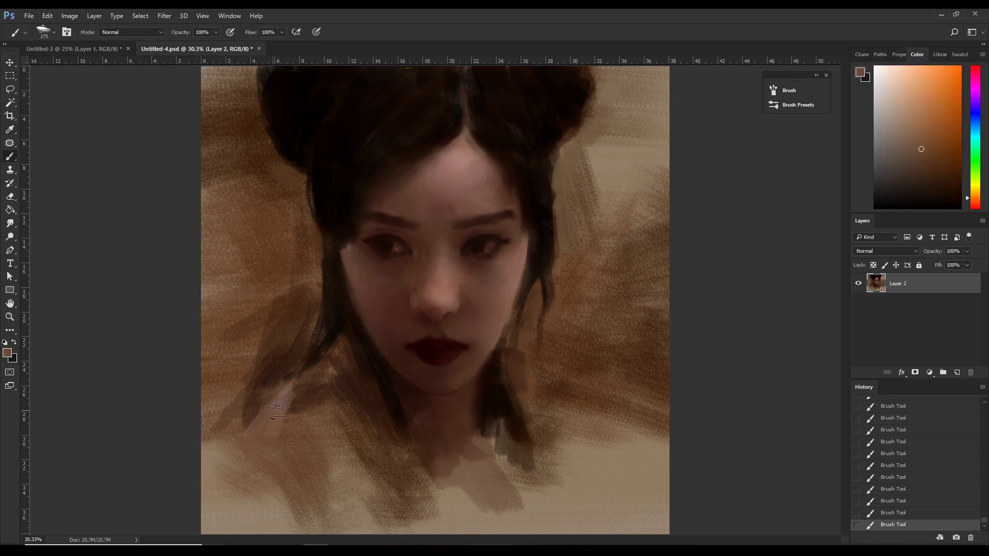
left_click(320, 418, "alt")
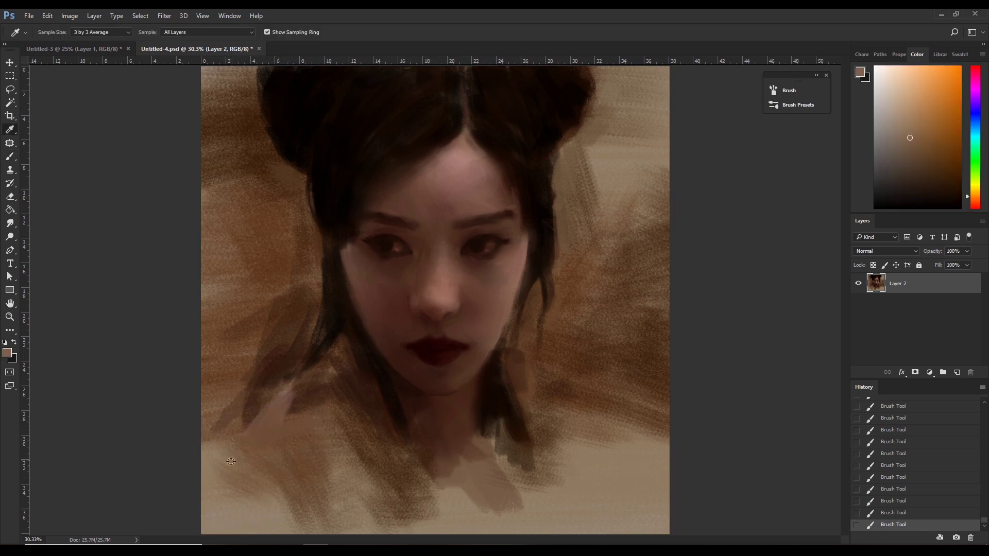
key("bracketright")
mouse_move(254, 447)
left_mouse_down()
mouse_move(290, 403)
mouse_move(238, 441)
mouse_move(261, 433)
left_mouse_up()
left_click(273, 512, "alt")
key("bracketright")
key("bracketright")
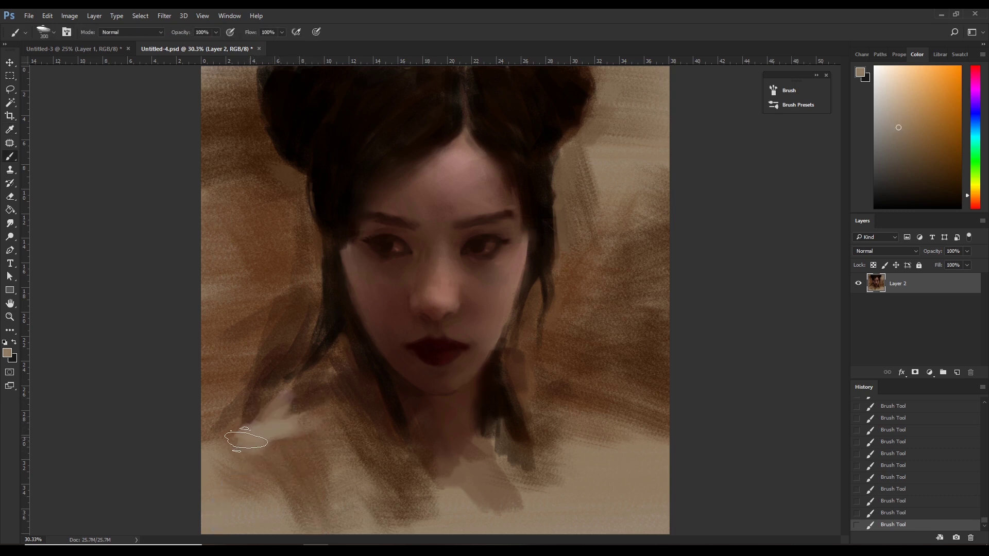
left_click(271, 376, "alt")
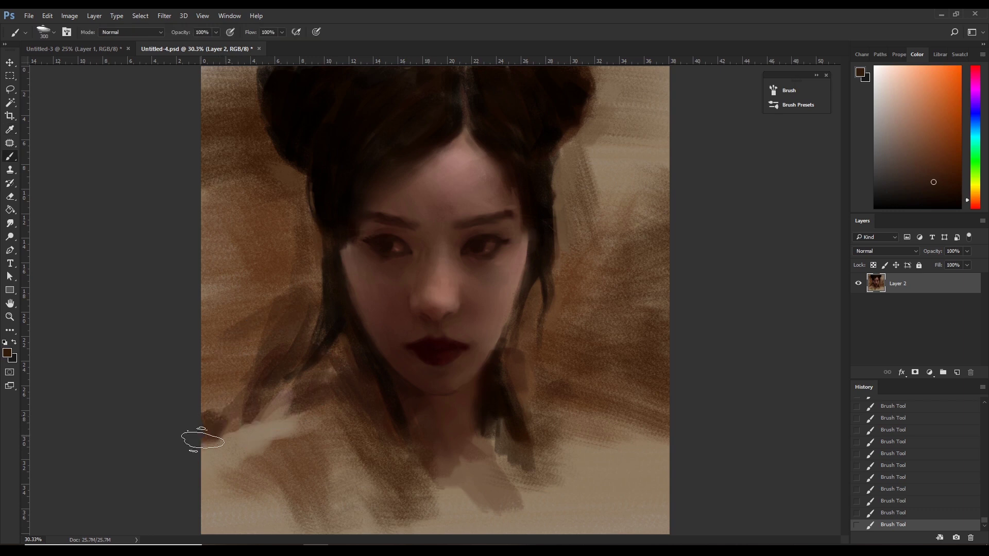
left_click_drag(227, 415, 243, 438)
Sweep broad pale beige strokes across the shoulder with a 600 px brush.
left_click(242, 438, "alt")
left_click(320, 430, "alt")
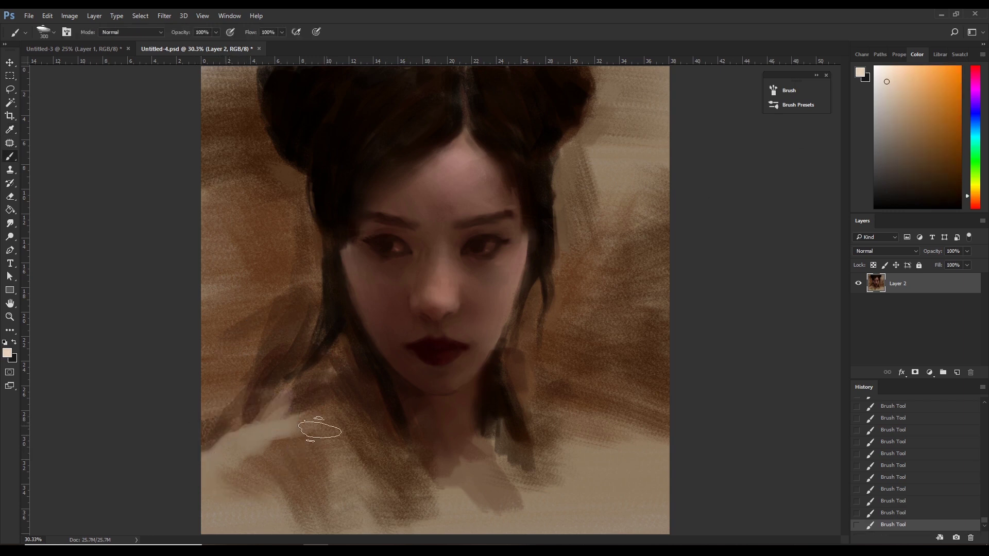
key("bracketright")
key("ctrl+z")
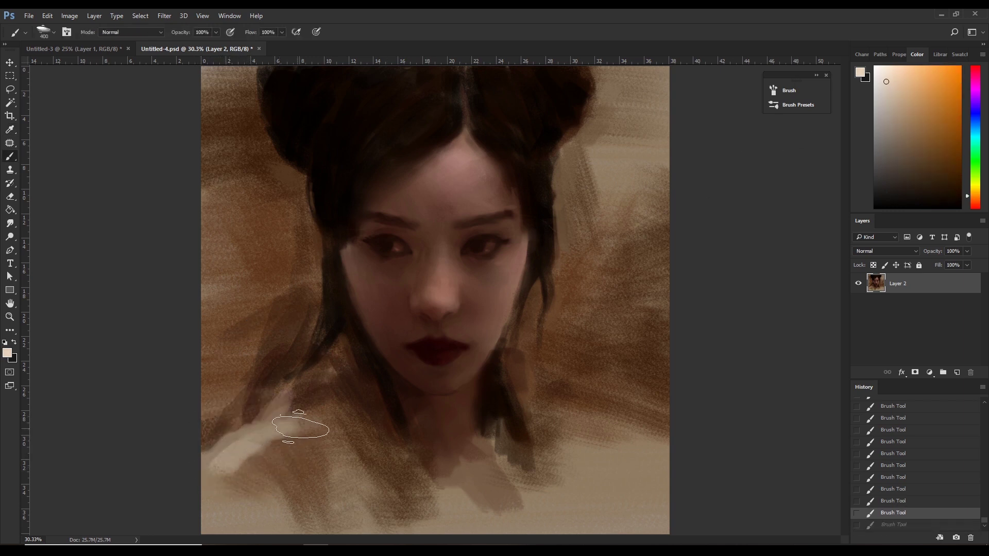
left_click_drag(255, 440, 304, 428)
key("bracketright")
key("bracketright")
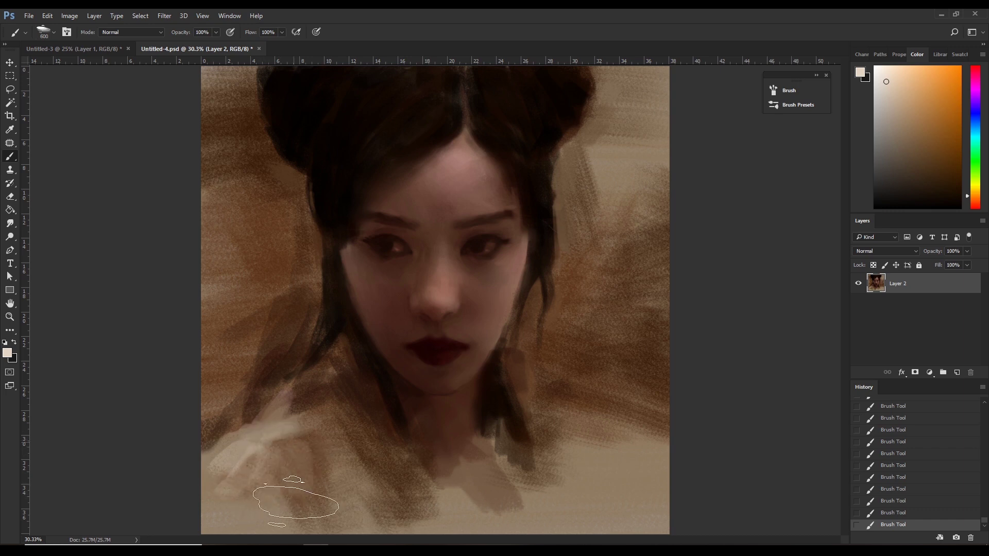
left_click(343, 434, "alt")
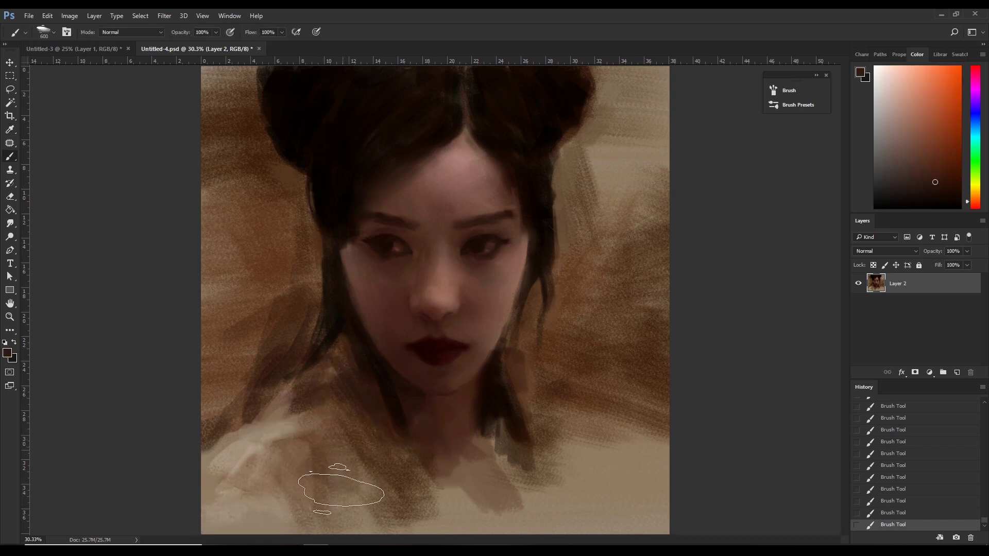
left_click(419, 437, "alt")
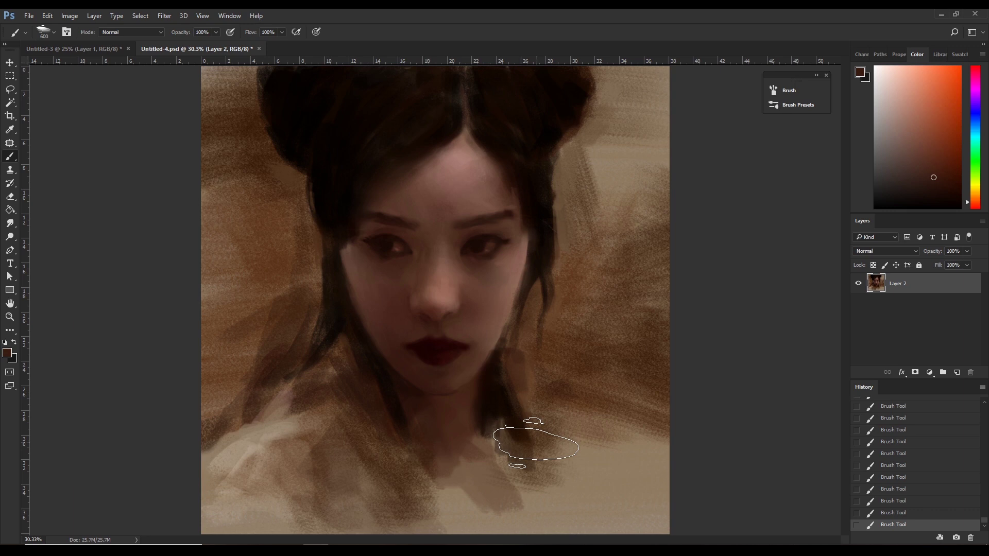
Crop the canvas to a 1:1 square framing the face and buns, trimming the bottom.
key("c")
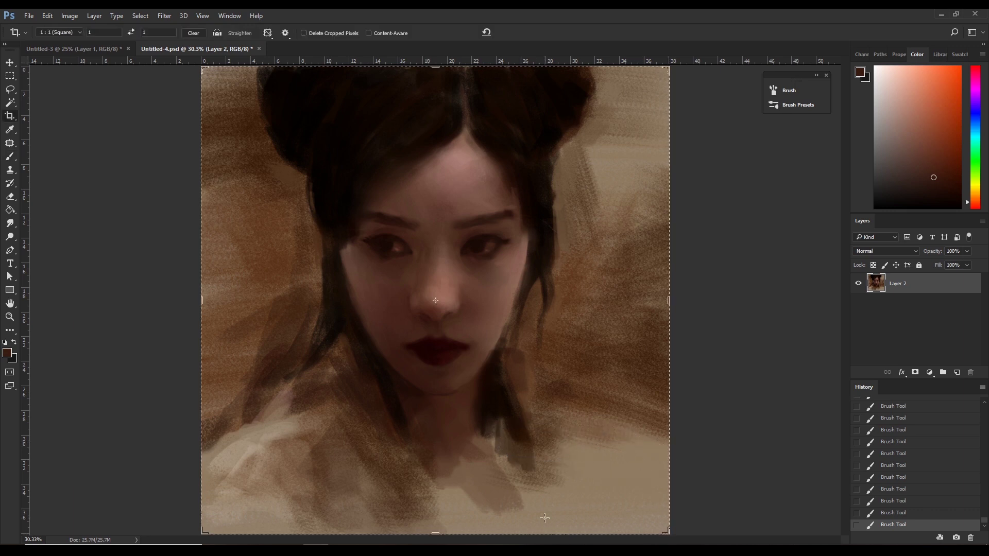
left_click_drag(440, 532, 437, 508)
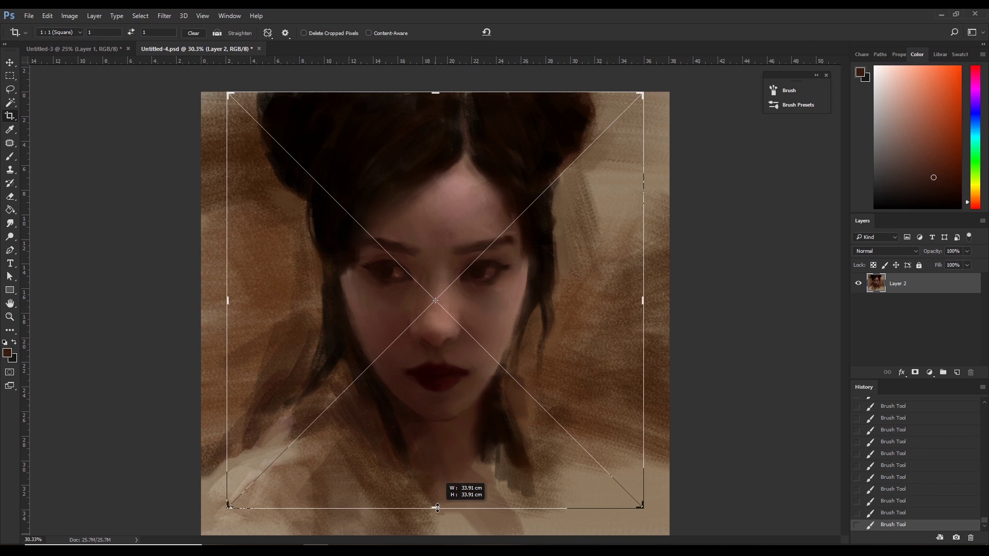
left_click_drag(437, 508, 437, 507)
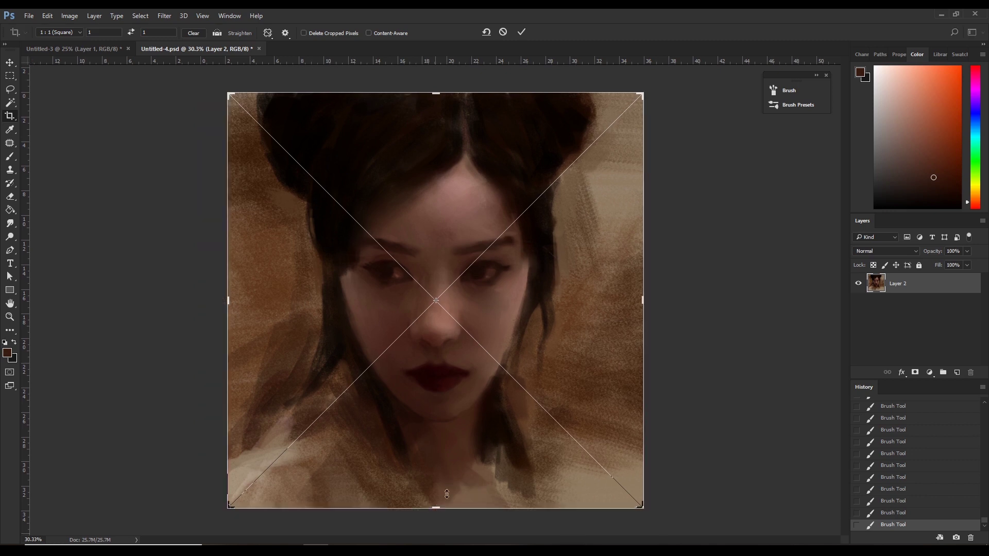
left_click_drag(455, 474, 462, 474)
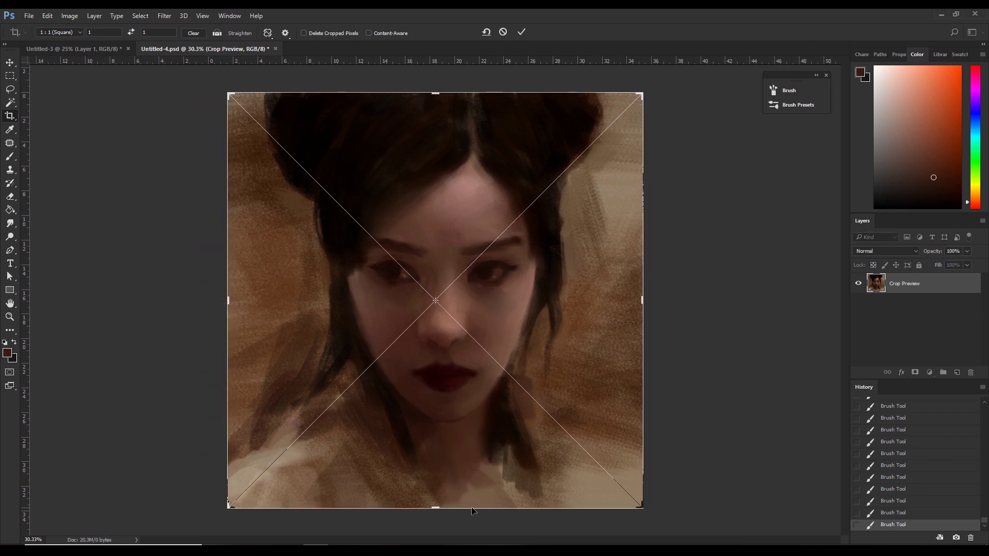
key("Return")
Return to the Brush and add dark strokes near the lower-left shoulder and chest.
key("b")
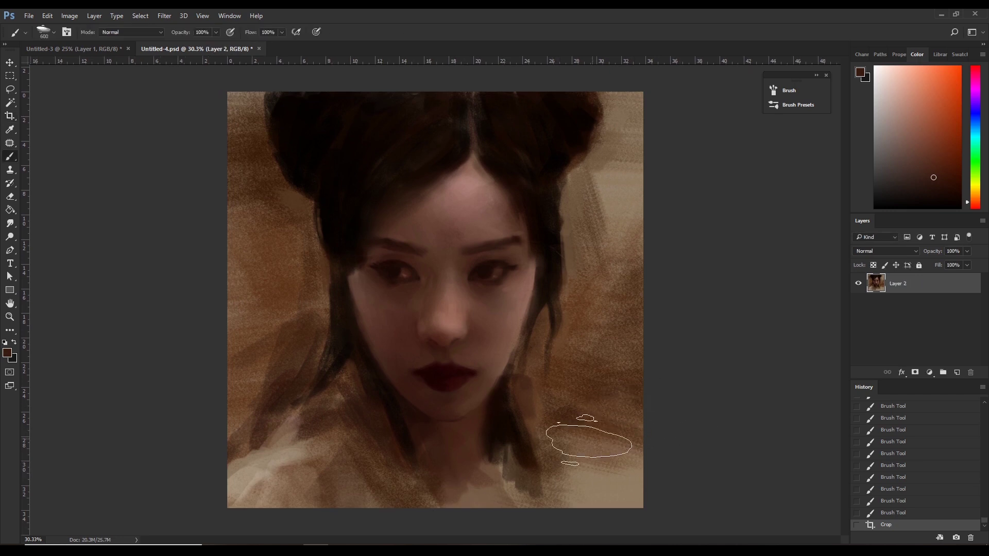
left_click(347, 424, "alt")
mouse_move(354, 441)
left_mouse_down()
mouse_move(327, 464)
mouse_move(342, 438)
left_mouse_up()
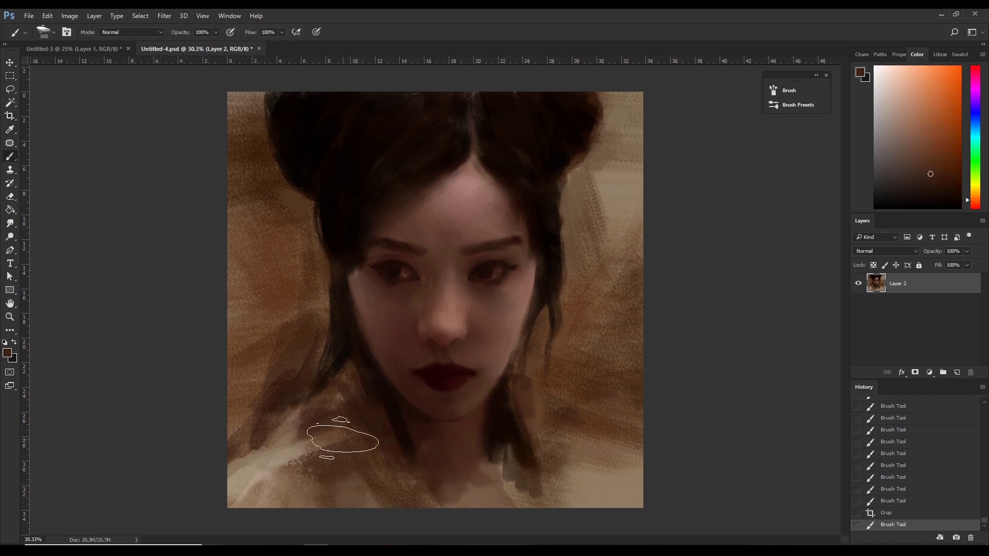
left_click(400, 435, "alt")
left_click_drag(442, 471, 438, 476)
key("bracketleft")
key("bracketleft")
key("bracketleft")
key("bracketleft")
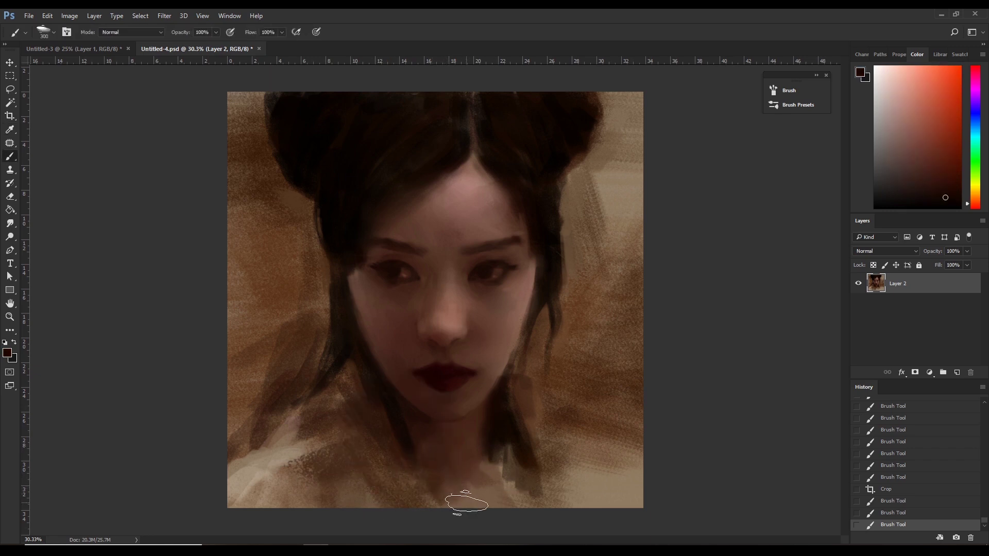
left_click(422, 456, "alt")
key("bracketright")
key("bracketright")
Paint the chest, below the chin and across the neck with sampled tones.
left_click(404, 431, "alt")
left_click(421, 471, "alt")
key("bracketright")
left_click(425, 467)
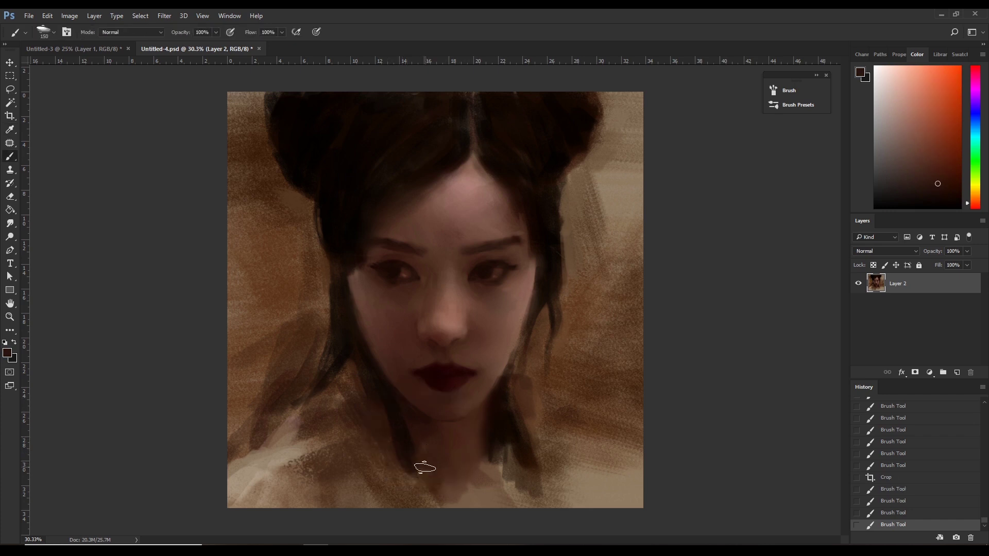
mouse_move(437, 521)
left_mouse_down()
mouse_move(426, 504)
mouse_move(476, 495)
mouse_move(481, 459)
left_mouse_up()
left_click(426, 498, "alt")
left_click(465, 480, "alt")
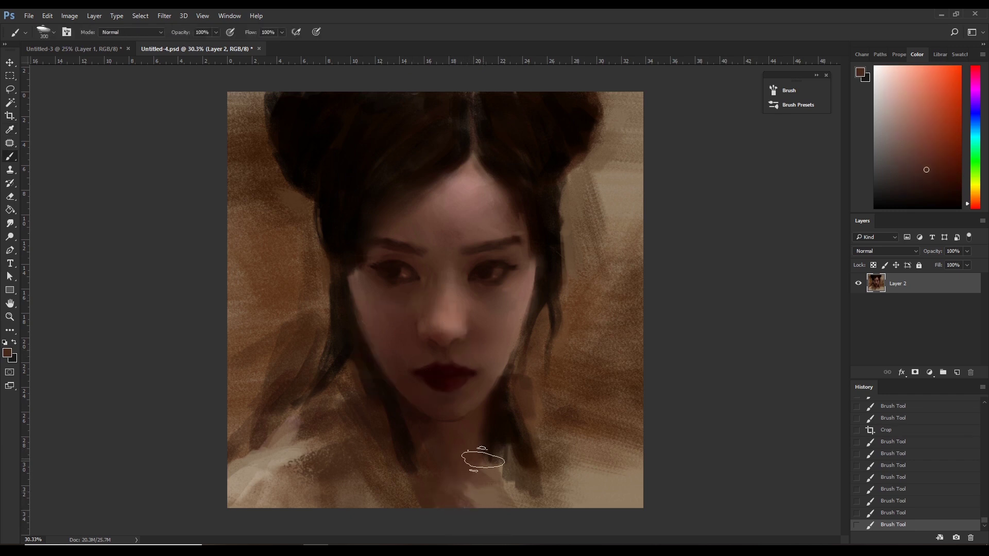
left_click(493, 357, "alt")
mouse_move(452, 493)
left_mouse_down()
mouse_move(474, 507)
mouse_move(508, 497)
left_mouse_up()
left_click(476, 463, "alt")
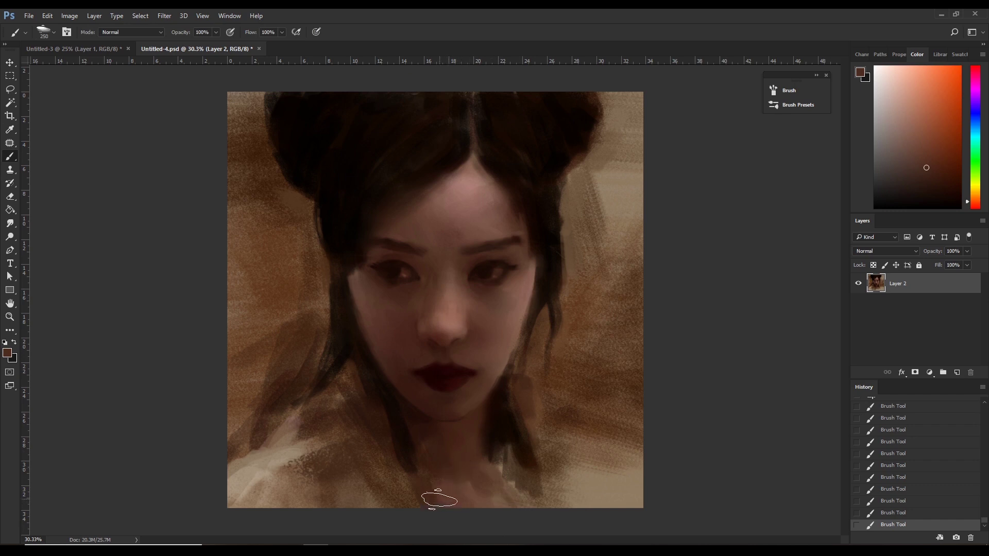
Lighten along and right of the neck strand with pale diagonal strokes.
left_click(289, 493, "alt")
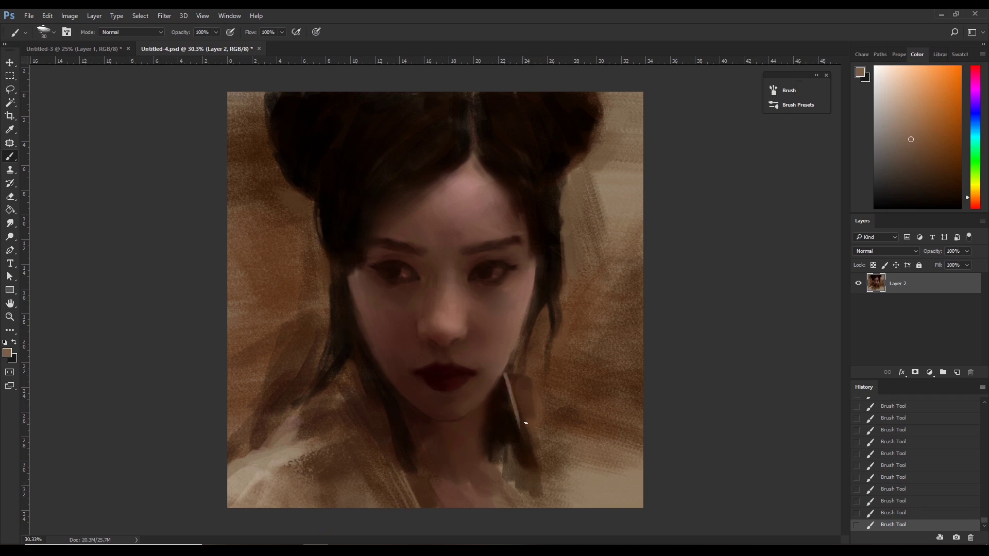
left_click_drag(513, 383, 536, 483)
left_click(525, 407, "alt")
key("bracketright")
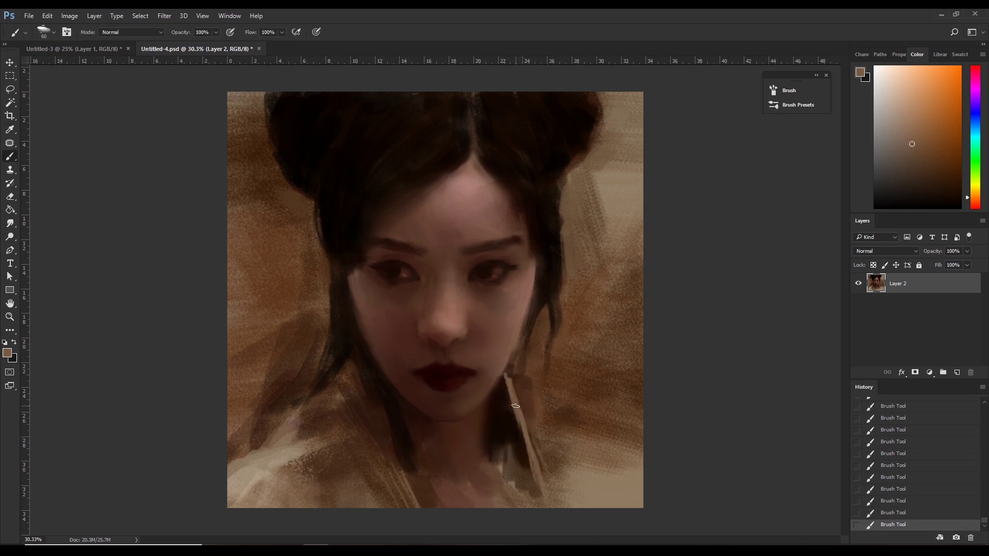
mouse_move(516, 407)
left_mouse_down()
mouse_move(563, 442)
mouse_move(552, 435)
mouse_move(592, 448)
left_mouse_up()
left_click(538, 425, "alt")
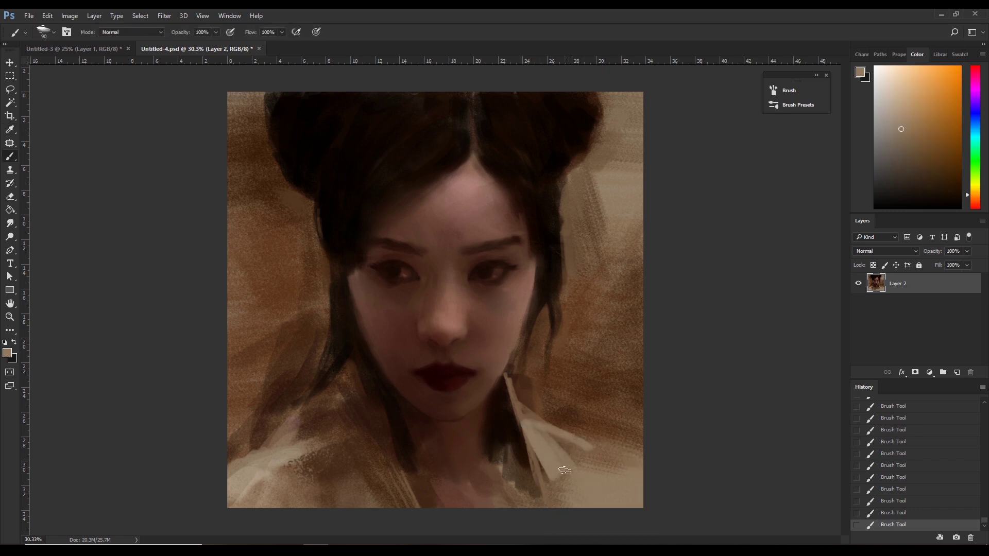
left_click_drag(552, 475, 555, 495)
mouse_move(550, 424)
left_mouse_down()
mouse_move(593, 466)
mouse_move(648, 471)
left_mouse_up()
key("bracketright")
key("bracketright")
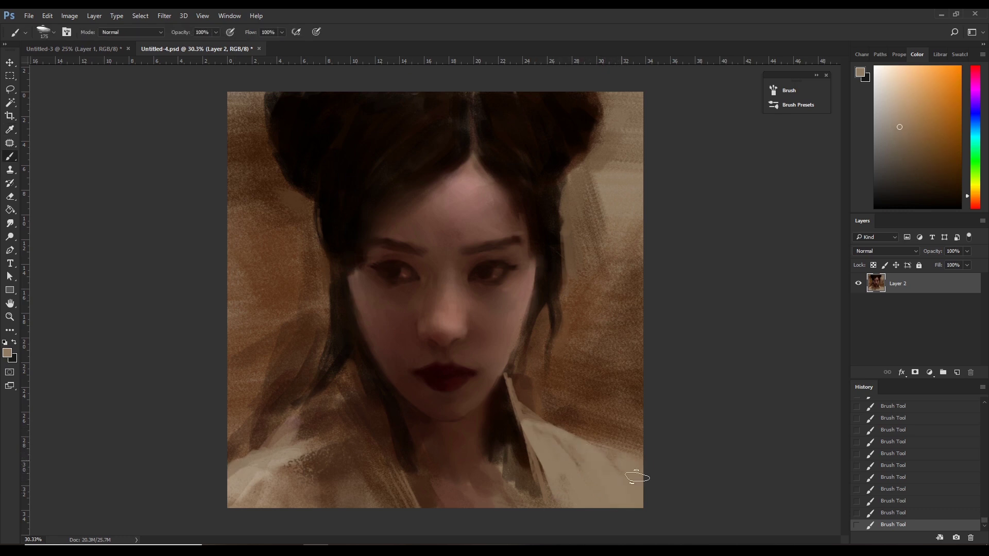
Extend the dark hair strand down the neck in near-black.
key("bracketright")
key("bracketright")
key("bracketright")
left_click(471, 423, "alt")
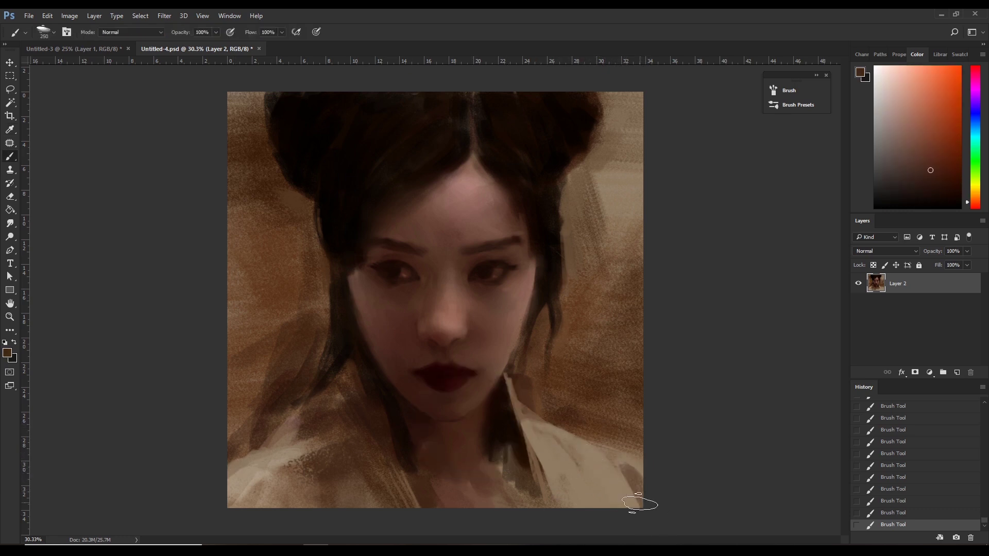
key("ctrl+z")
key("ctrl+z")
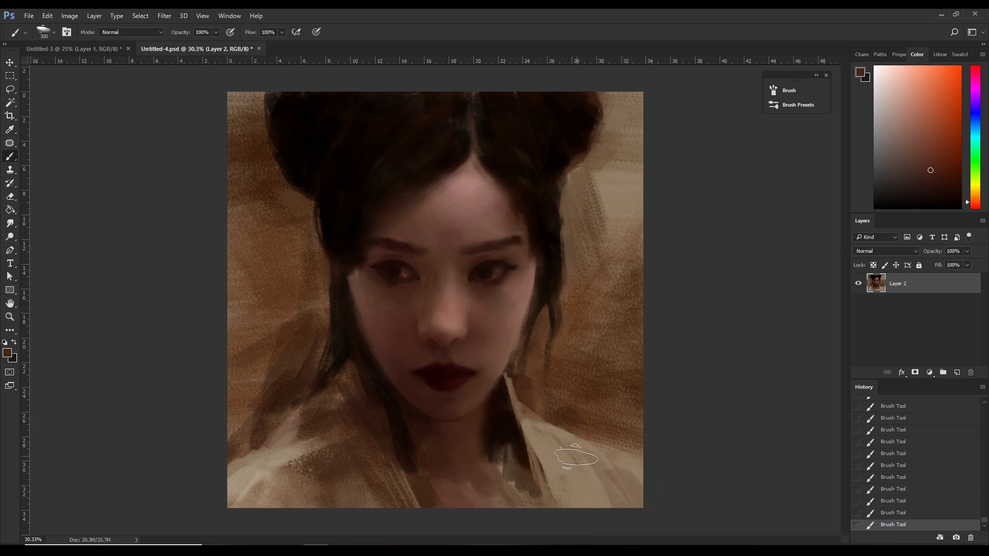
key("bracketleft")
left_click(496, 423, "alt")
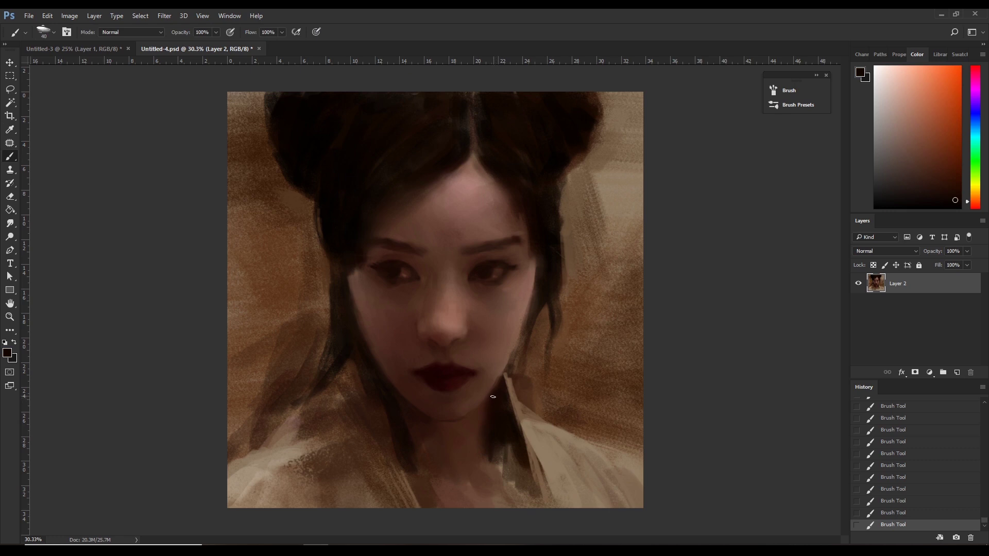
key("ctrl+z")
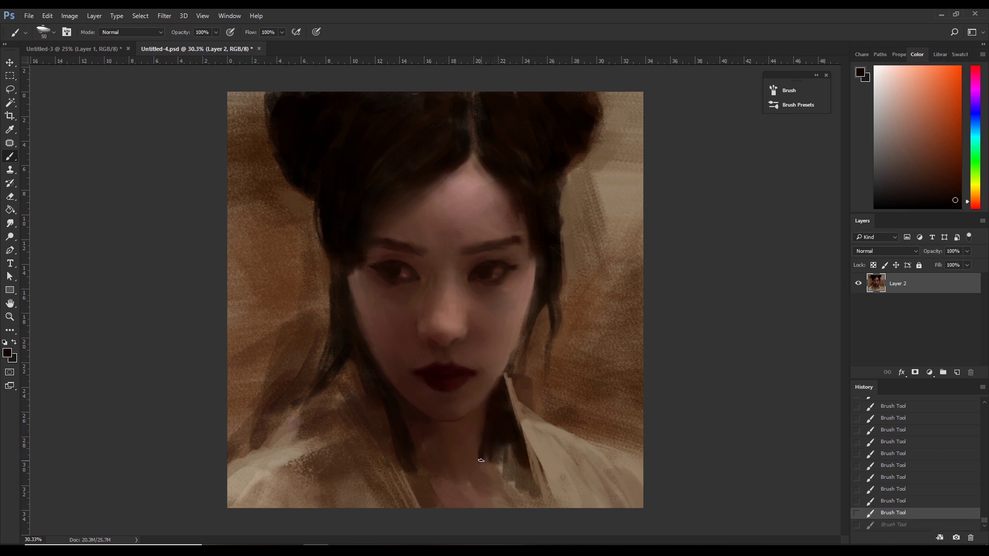
left_click_drag(481, 463, 483, 470)
Darken the lower neck with speckled strokes using a 250 px brush.
left_click(518, 488, "alt")
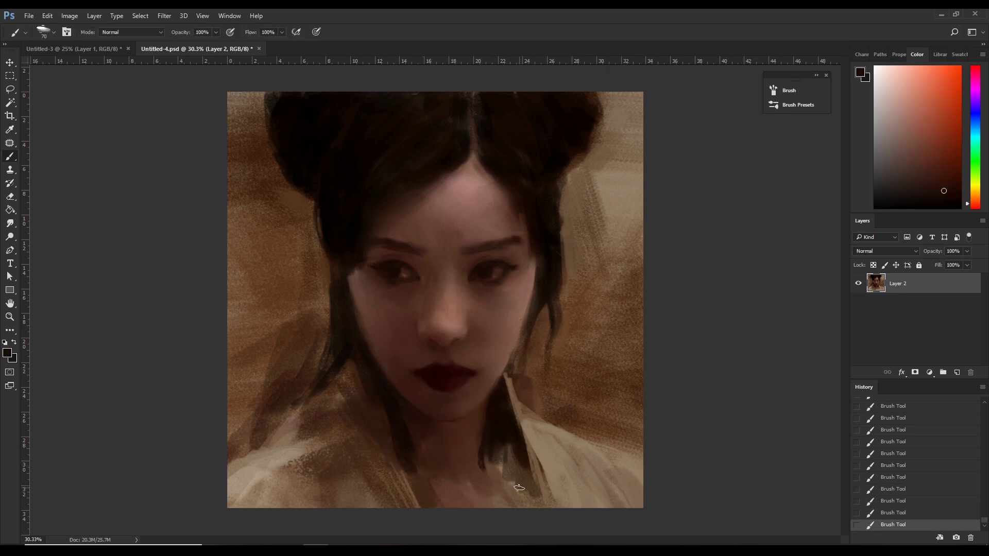
key("bracketright")
key("bracketright")
key("bracketright")
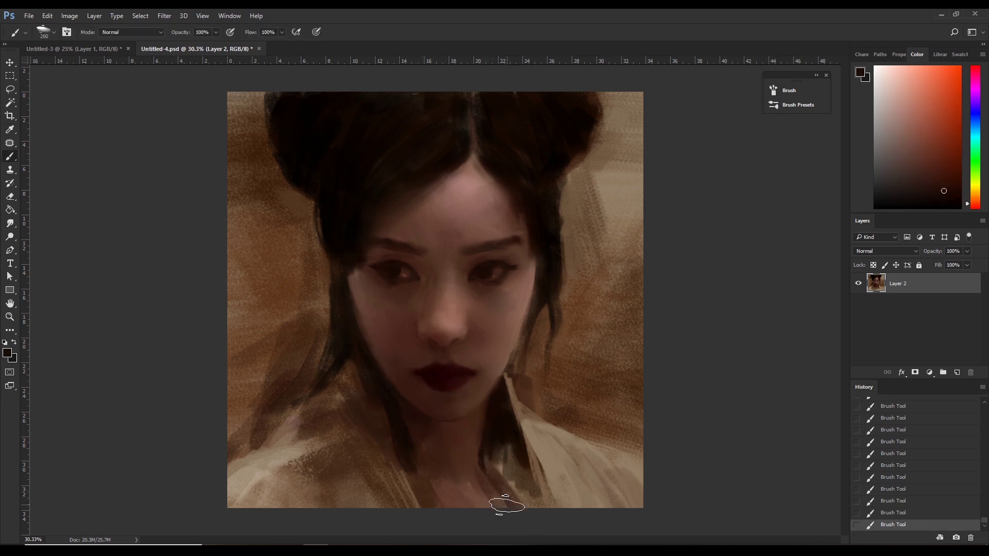
left_click(503, 438, "alt")
left_click_drag(503, 441, 535, 498)
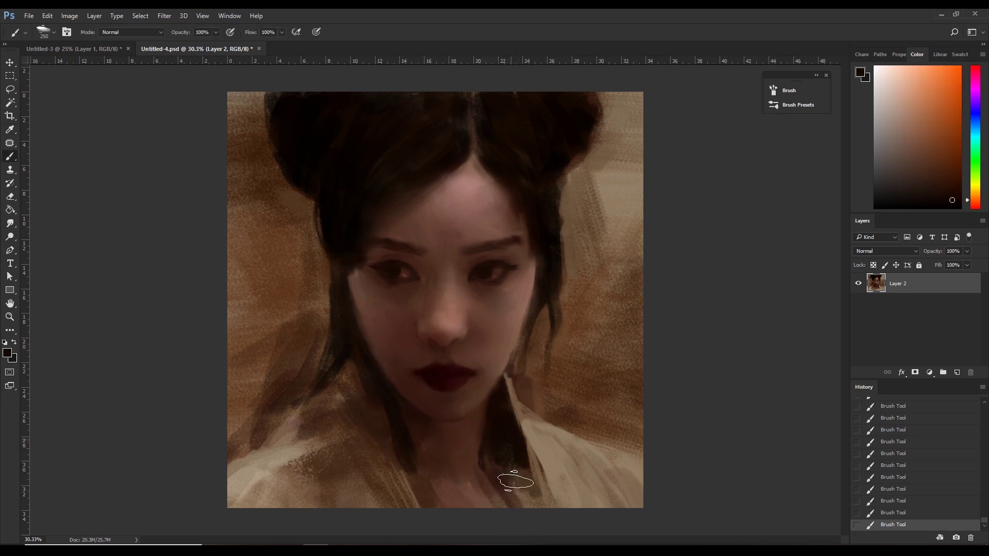
left_click(503, 404, "alt")
left_click_drag(514, 464, 523, 518)
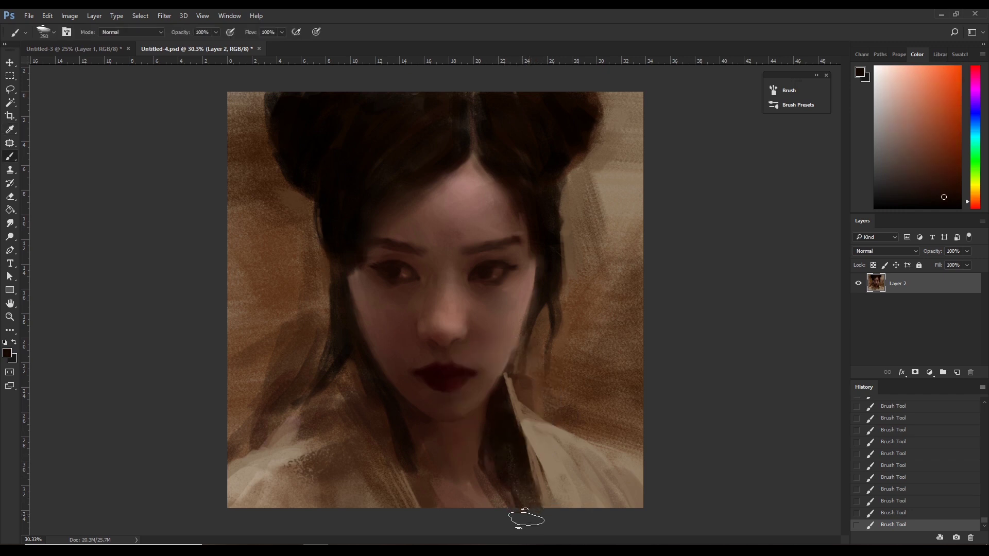
left_click(454, 376, "alt")
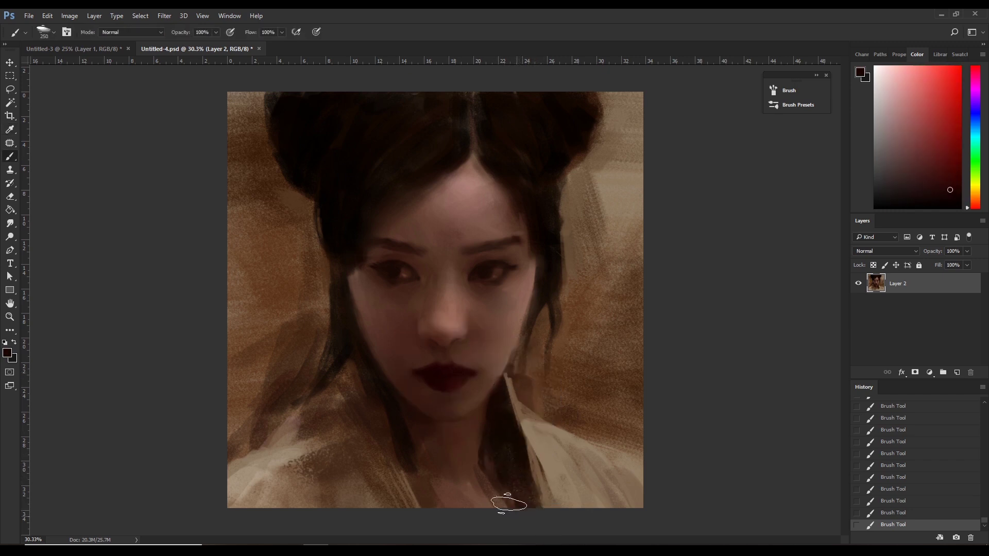
left_click(464, 435, "alt")
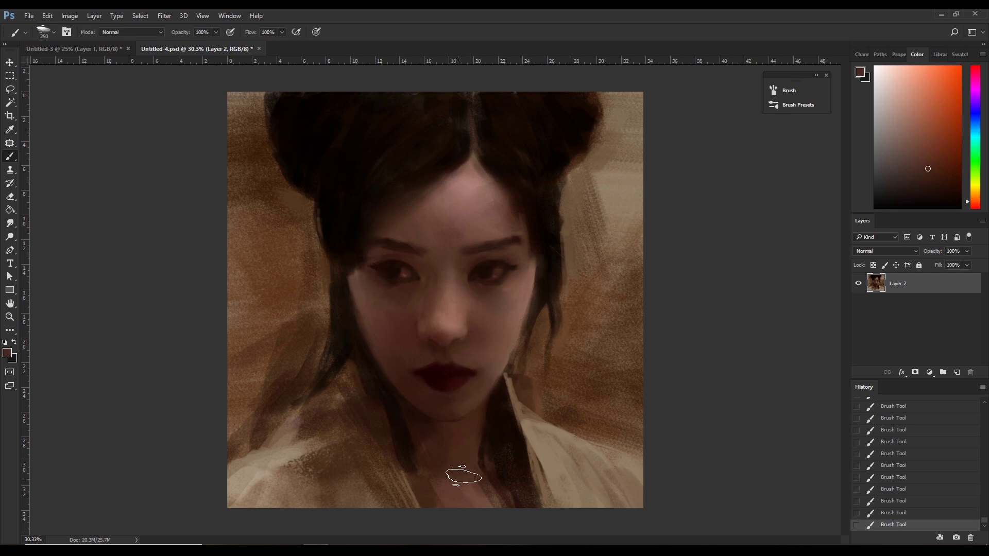
key("bracketleft")
left_click(402, 428, "alt")
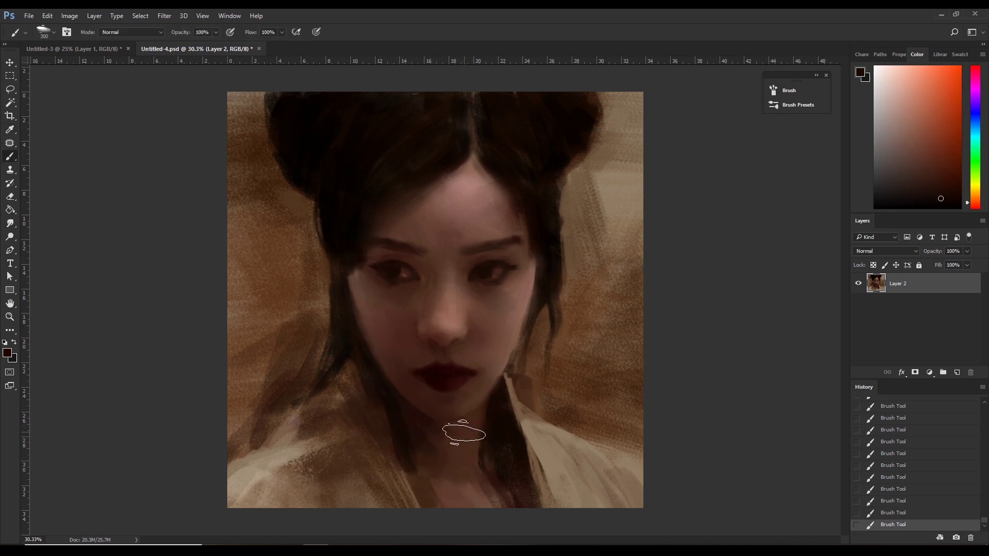
left_click(464, 433, "alt")
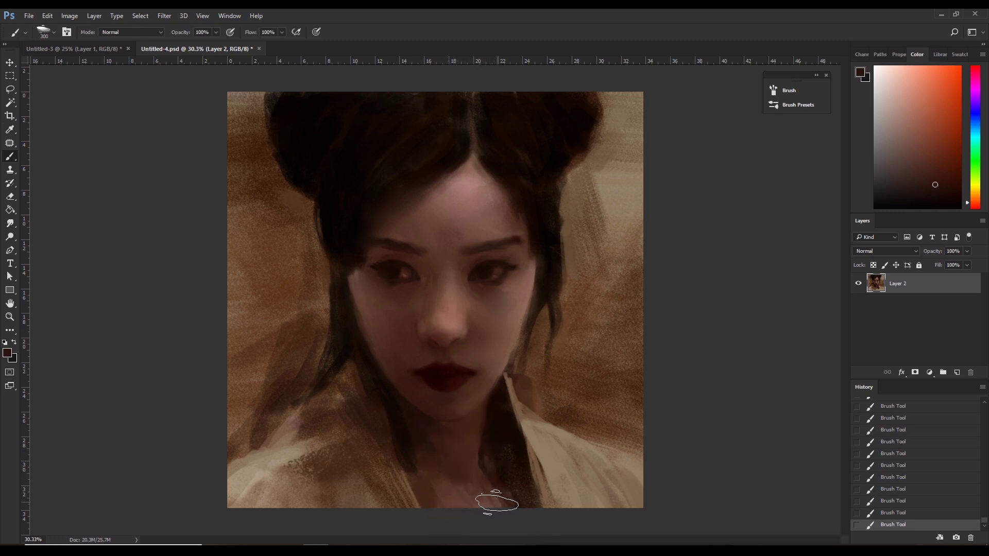
Load light beige with the 246 px soft round brush and bring up the Mixer Brush.
left_click(619, 222, "alt")
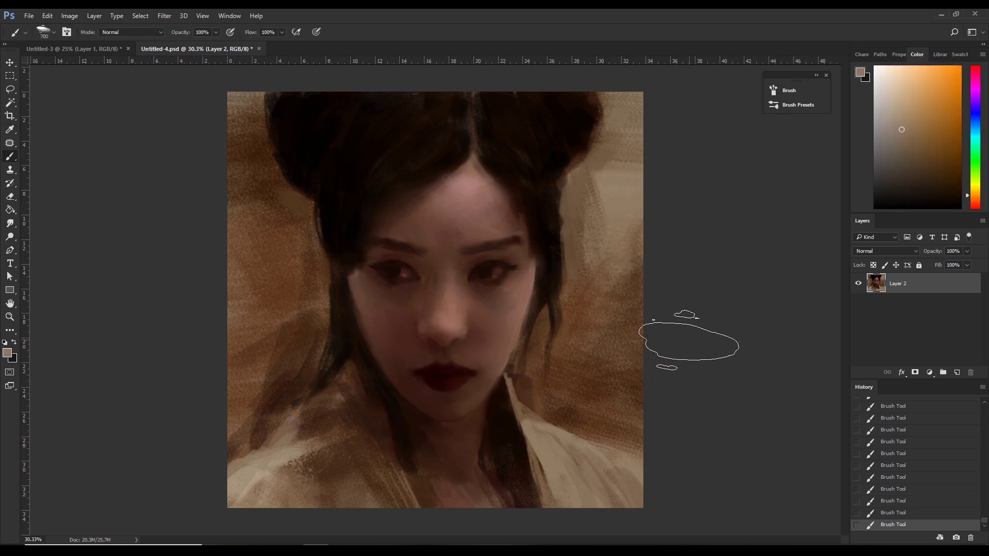
left_click(54, 32)
left_click(22, 131)
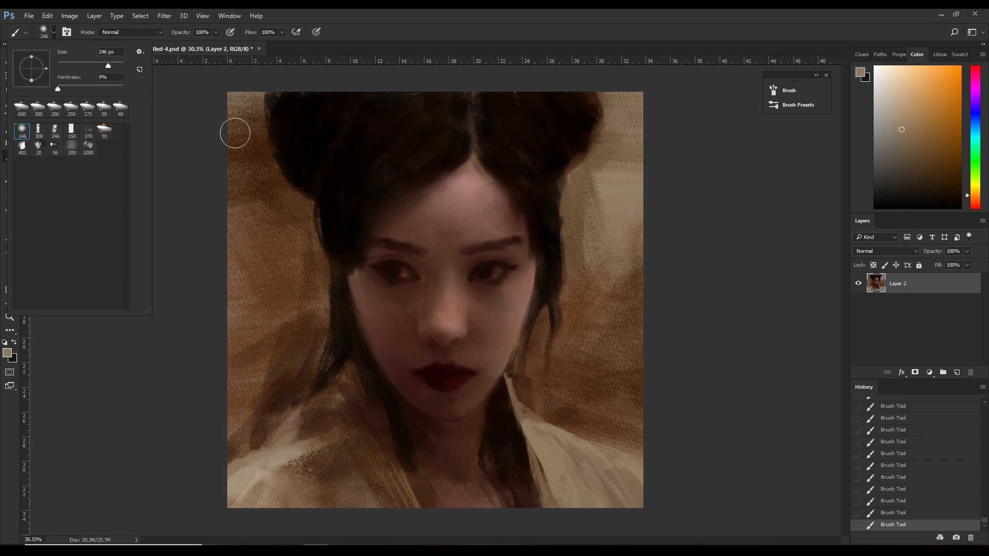
right_click(9, 156)
With an ~800 px Mixer Brush, smear the background into the top-left, top-right and right hair edges and beside the neck.
left_click(56, 185)
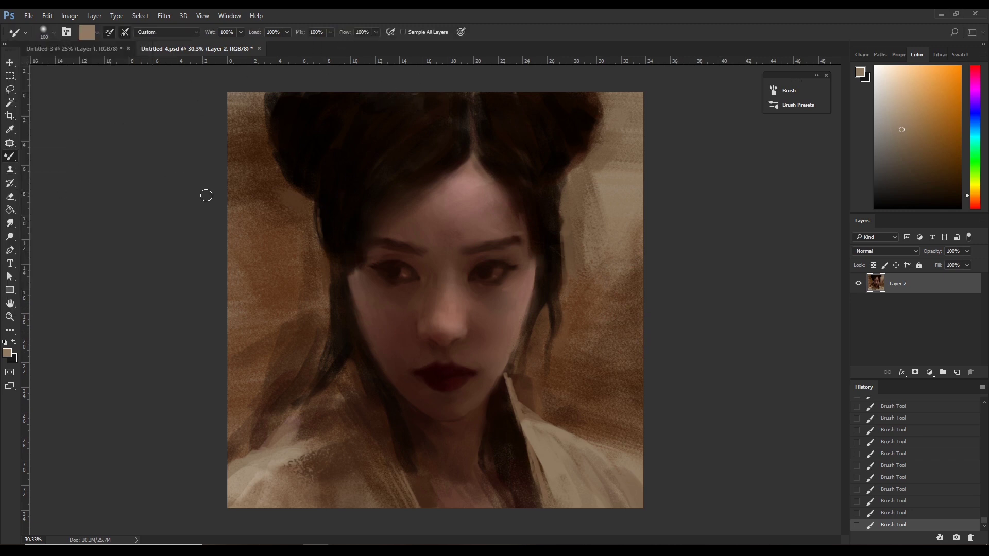
left_click(370, 317)
key("bracketright")
key("bracketright")
key("bracketright")
key("bracketright")
key("bracketright")
key("bracketright")
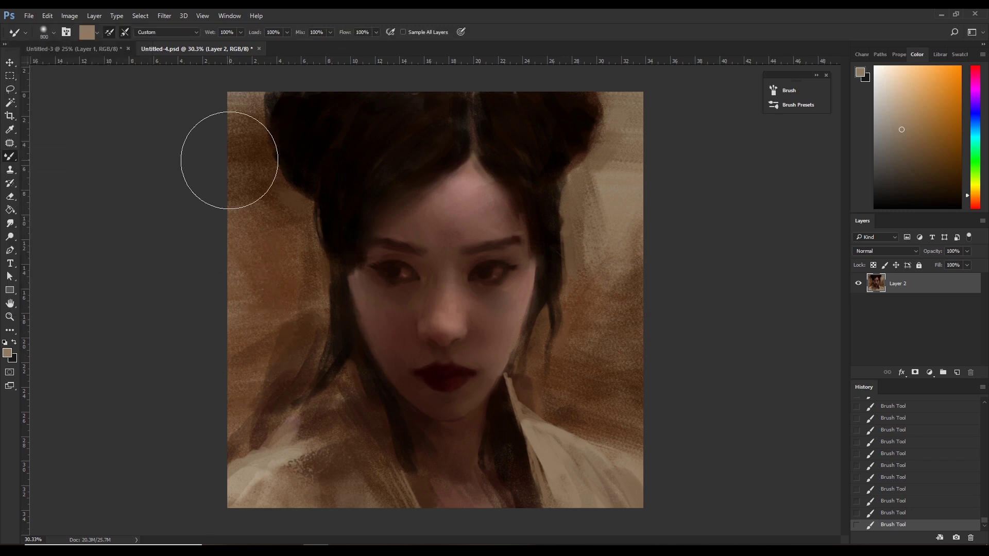
mouse_move(252, 129)
left_mouse_down()
mouse_move(261, 121)
mouse_move(254, 100)
left_mouse_up()
key("bracketright")
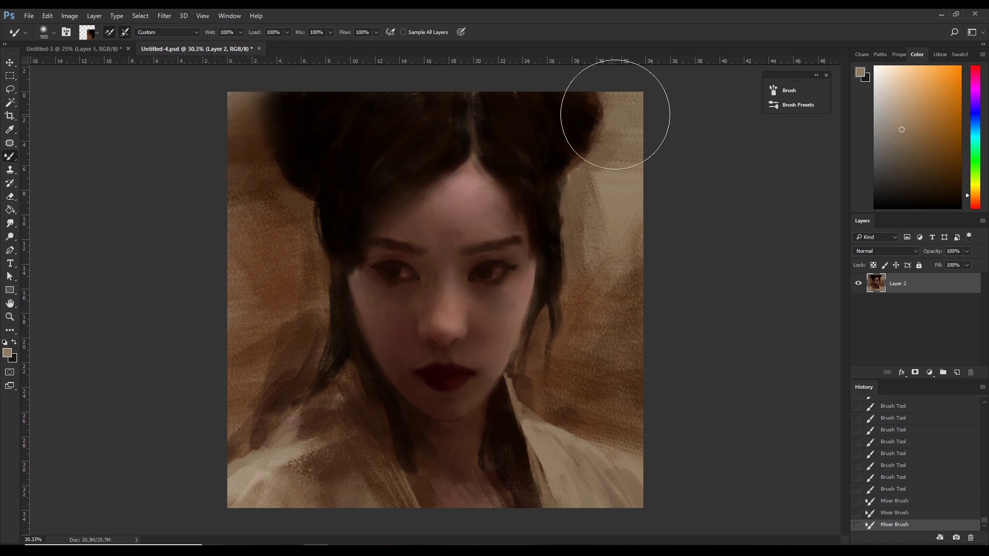
left_click_drag(610, 86, 612, 88)
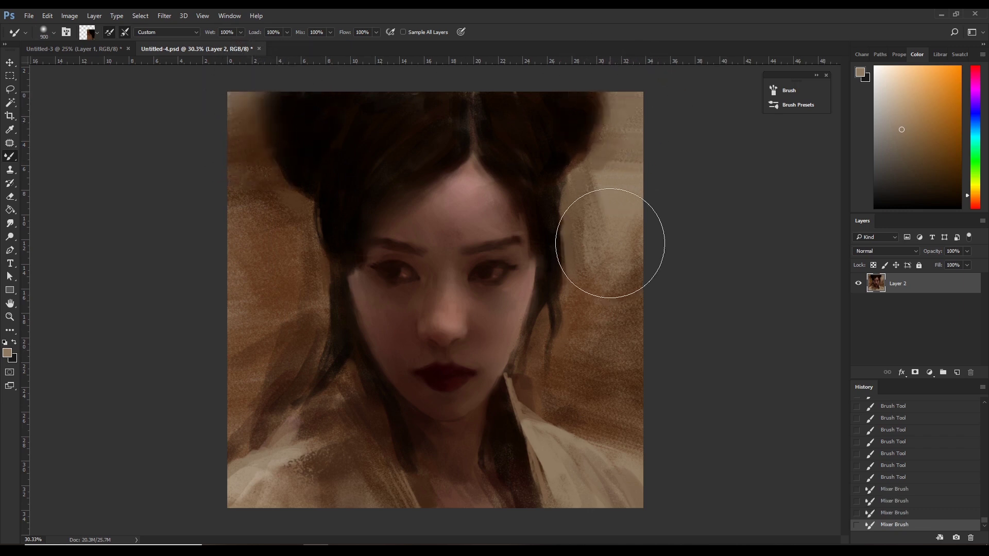
left_click_drag(619, 241, 620, 326)
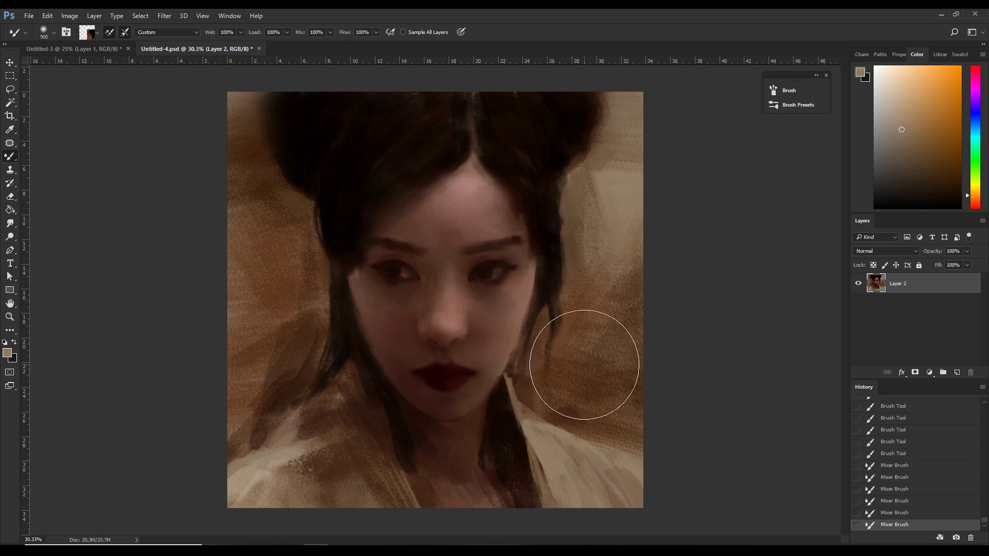
mouse_move(586, 364)
left_mouse_down()
mouse_move(617, 380)
mouse_move(616, 203)
left_mouse_up()
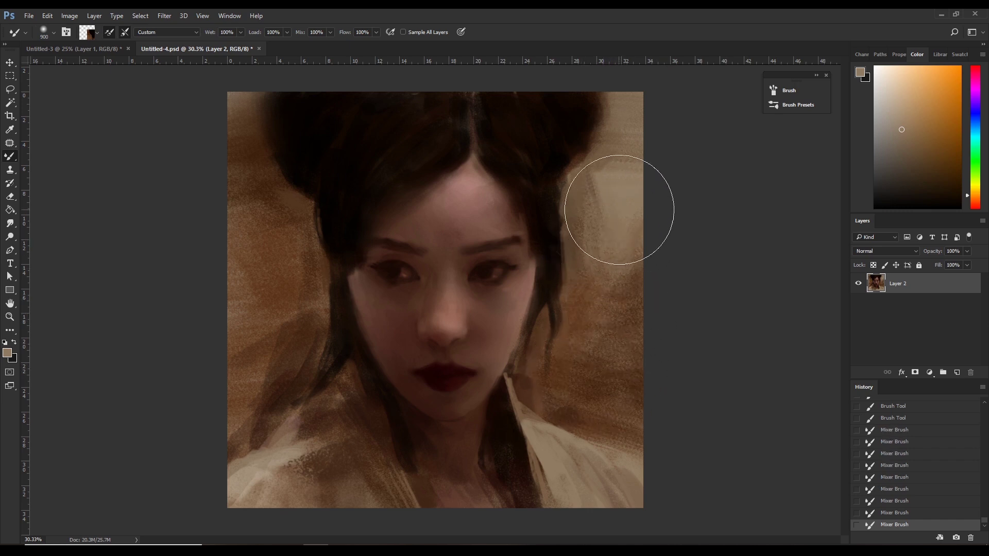
Smooth the left background, the neck hair strand and the lower-left shoulder at 900, 400 and 500 px.
key("bracketleft")
key("bracketright")
mouse_move(272, 327)
left_mouse_down()
mouse_move(243, 264)
mouse_move(235, 210)
left_mouse_up()
key("bracketleft")
key("bracketleft")
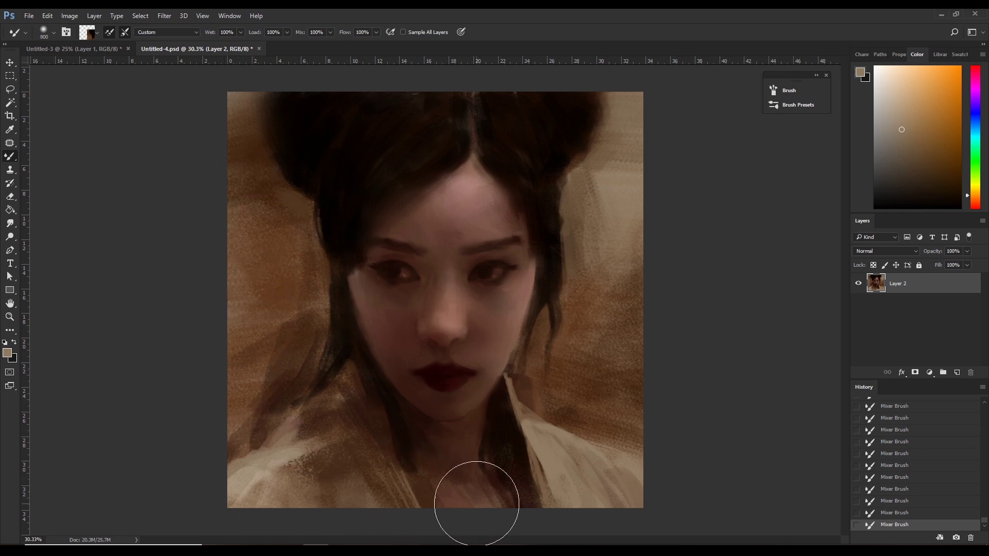
key("bracketleft")
key("bracketleft")
key("bracketleft")
mouse_move(487, 466)
left_mouse_down()
mouse_move(492, 492)
mouse_move(530, 492)
mouse_move(521, 490)
mouse_move(548, 515)
left_mouse_up()
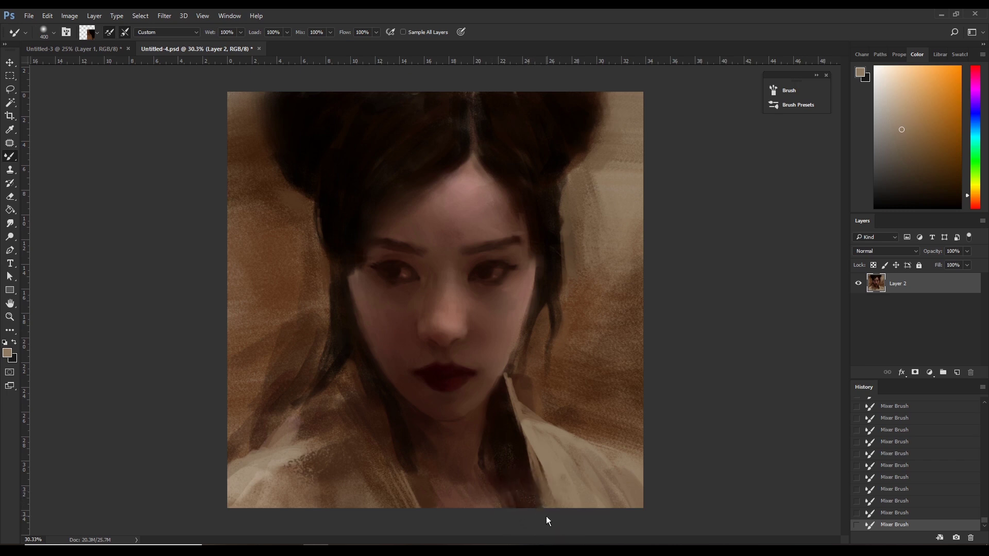
key("bracketright")
mouse_move(354, 475)
left_mouse_down()
mouse_move(300, 453)
mouse_move(262, 453)
mouse_move(247, 471)
left_mouse_up()
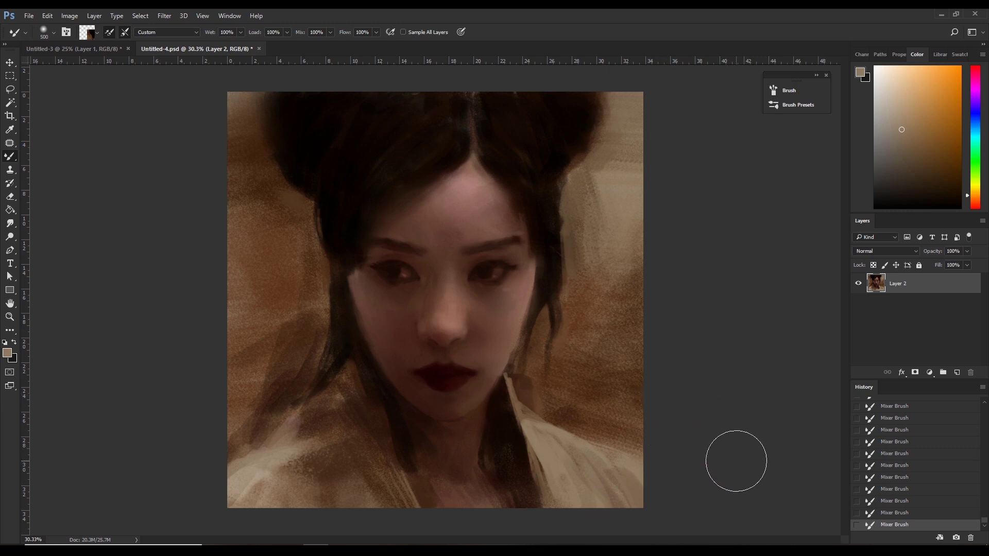
key("bracketleft")
key("bracketleft")
key("bracketleft")
key("bracketleft")
key("bracketleft")
right_click(9, 157)
left_click(47, 153)
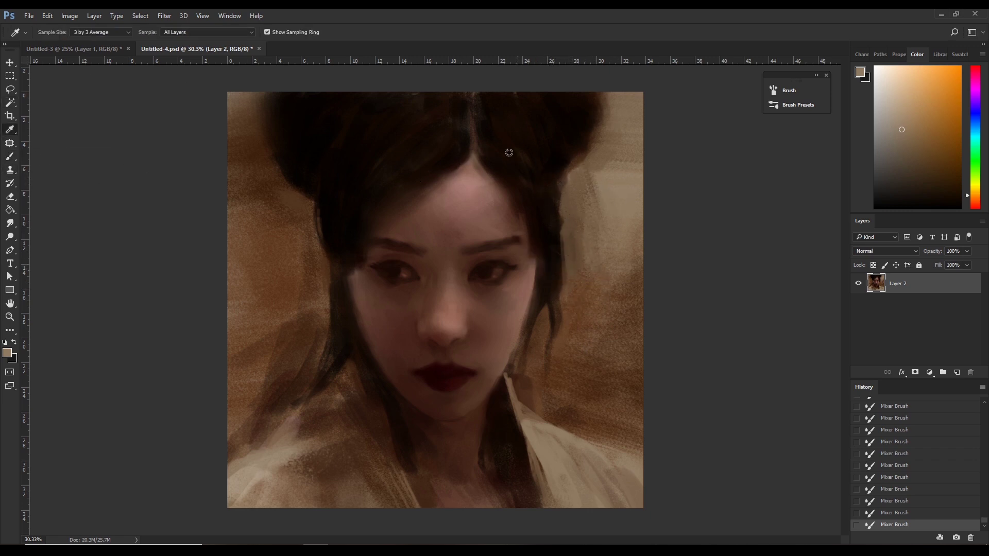
Reset colours to black and white, choose the 91 brush preset, and sample a face skin tone.
key("d")
left_click(54, 32)
left_click(104, 129)
key("Return")
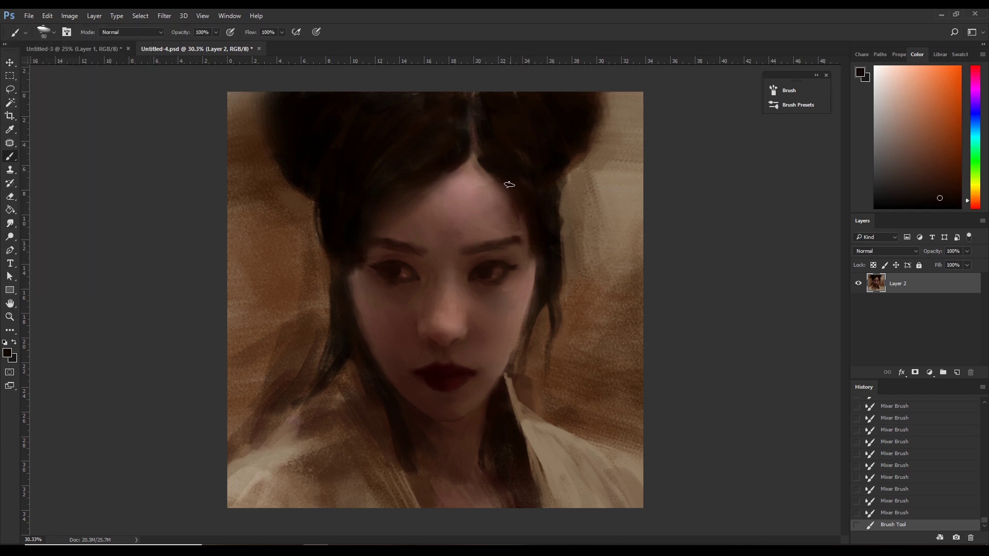
left_click(484, 158)
left_click(484, 174, "alt")
Sample near-black from the hair and paint dark strands along the hair edge at 90 px.
key("bracketright")
key("bracketright")
left_click(459, 164, "alt")
key("bracketleft")
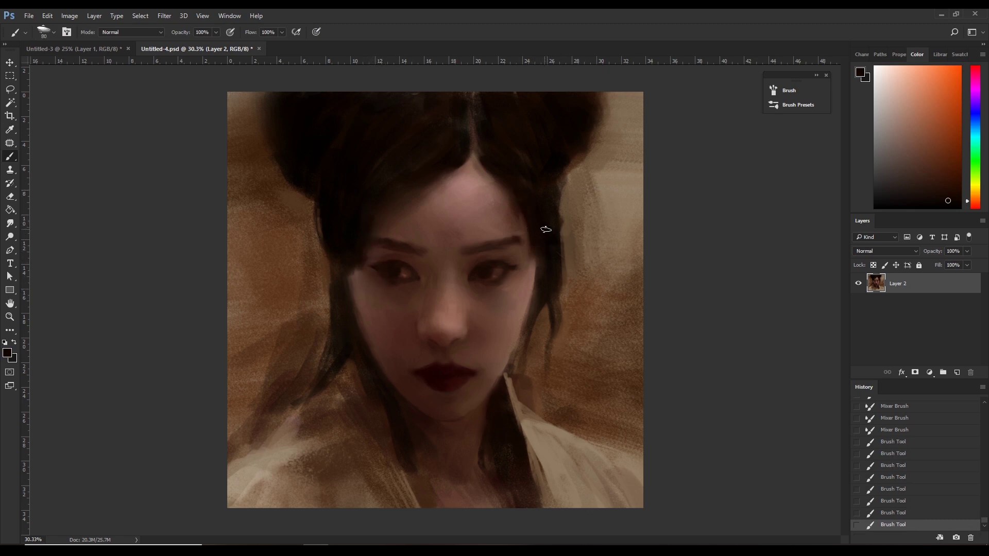
mouse_move(545, 229)
left_mouse_down()
mouse_move(515, 184)
mouse_move(530, 202)
left_mouse_up()
left_click_drag(379, 371, 356, 327)
Sample reddish-brown from the cheek and paint faint skin-tone strokes there at 80 px.
left_click(355, 280, "alt")
key("bracketright")
key("bracketright")
key("bracketright")
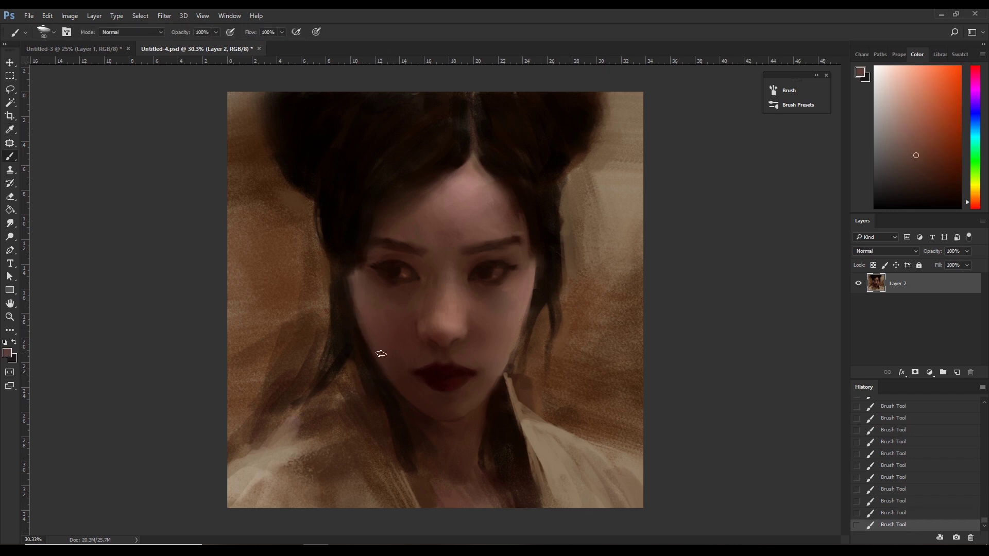
mouse_move(382, 354)
left_mouse_down()
mouse_move(354, 283)
mouse_move(407, 373)
left_mouse_up()
key("bracketleft")
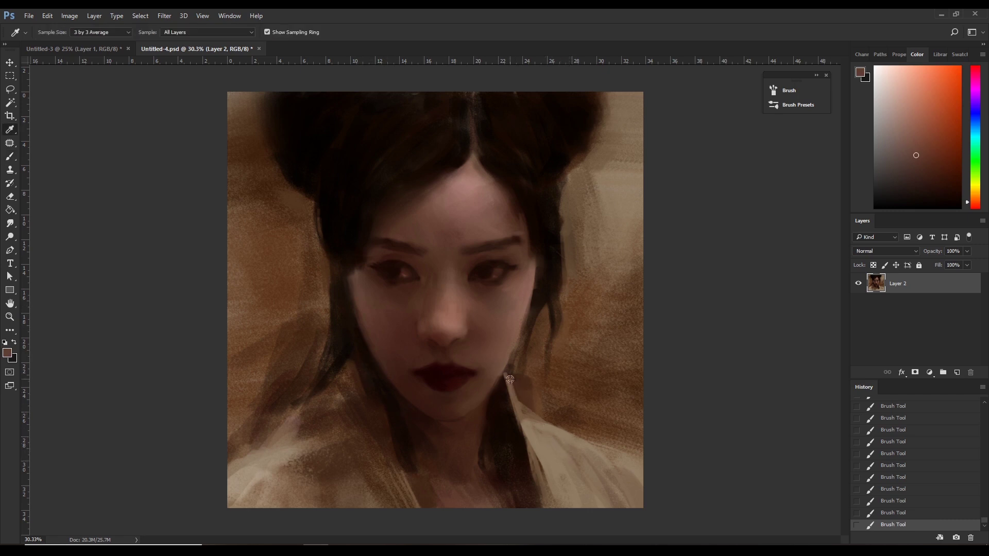
left_click(513, 374, "alt")
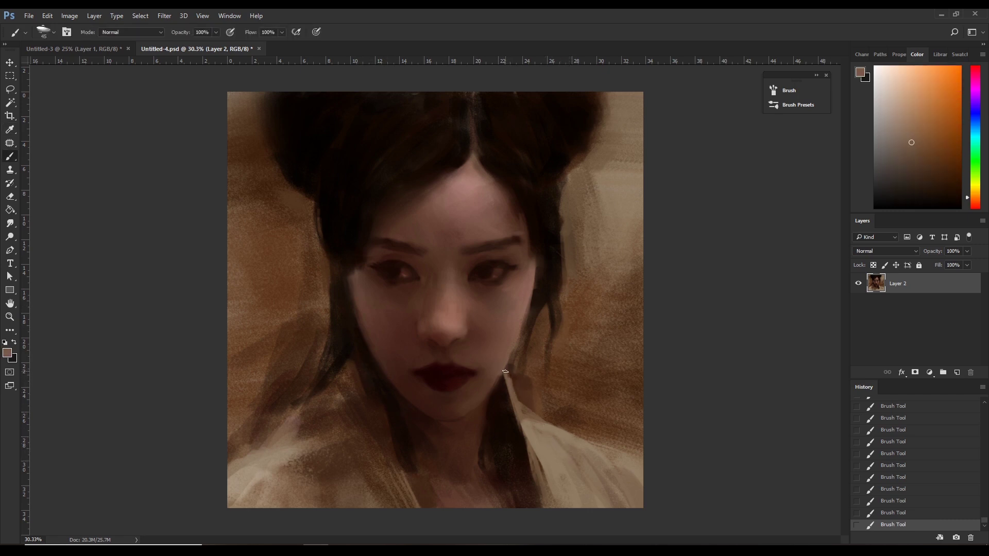
Undo a stray stroke, paint a dark hair strand beside the right temple, then zoom in slightly.
left_click(510, 374, "alt")
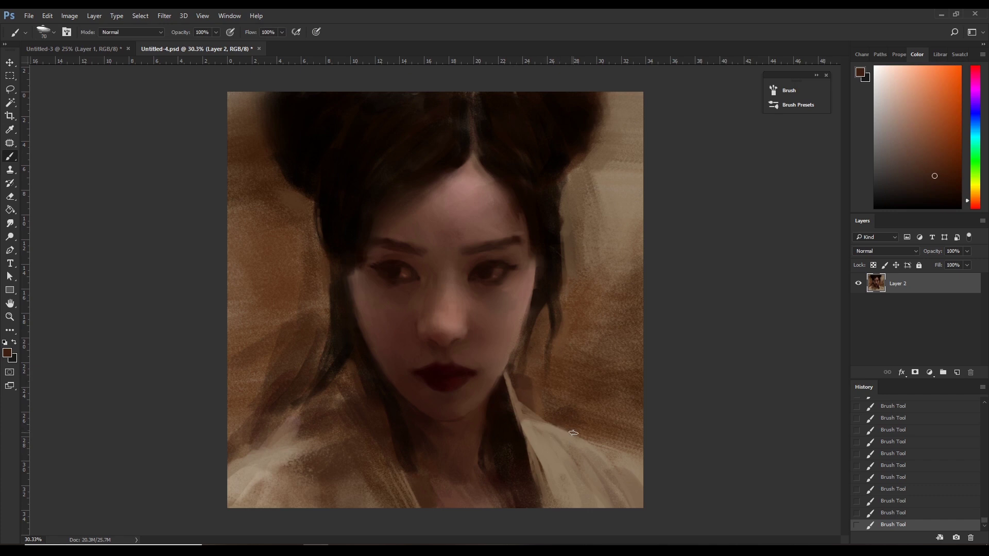
key("ctrl+z")
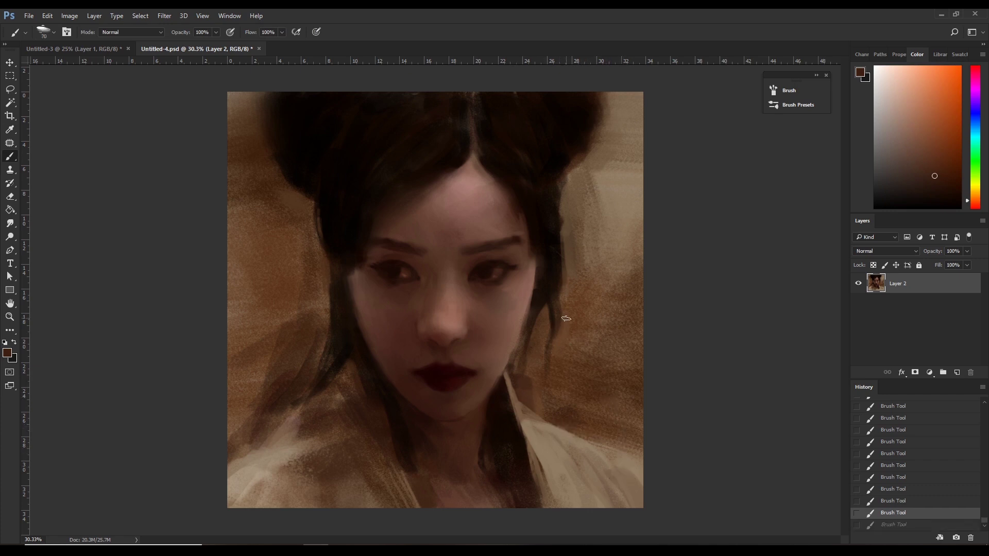
left_click_drag(542, 305, 540, 330)
left_click(545, 322, "alt")
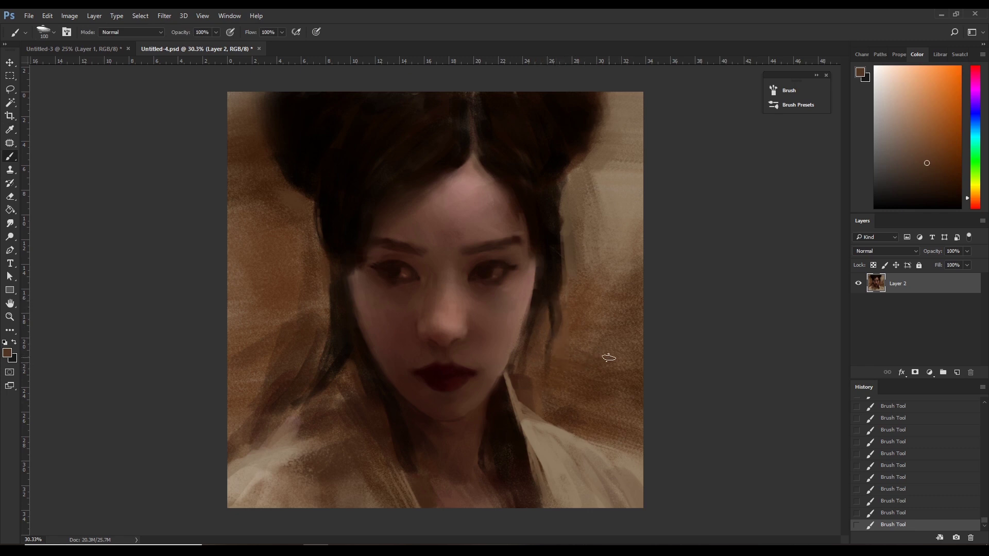
key("ctrl+plus")
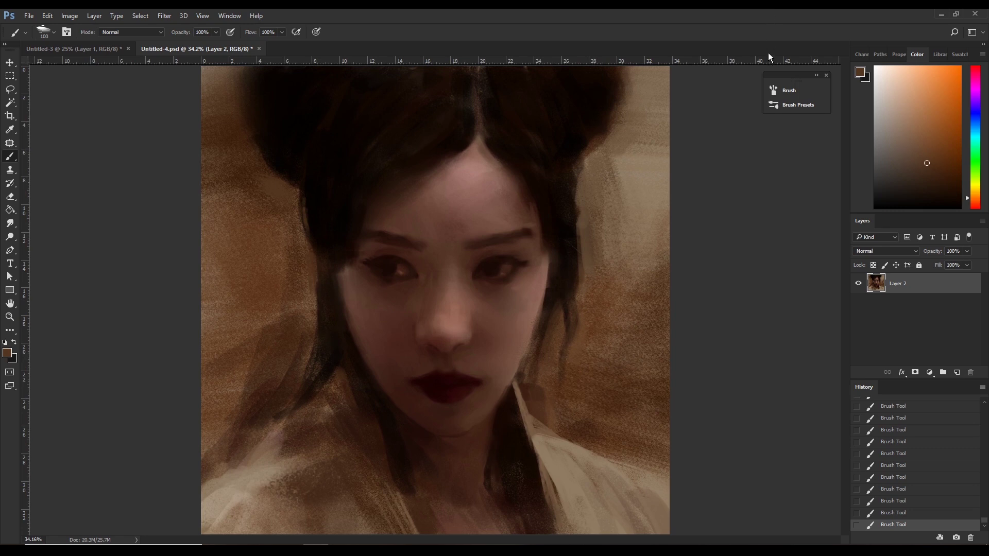